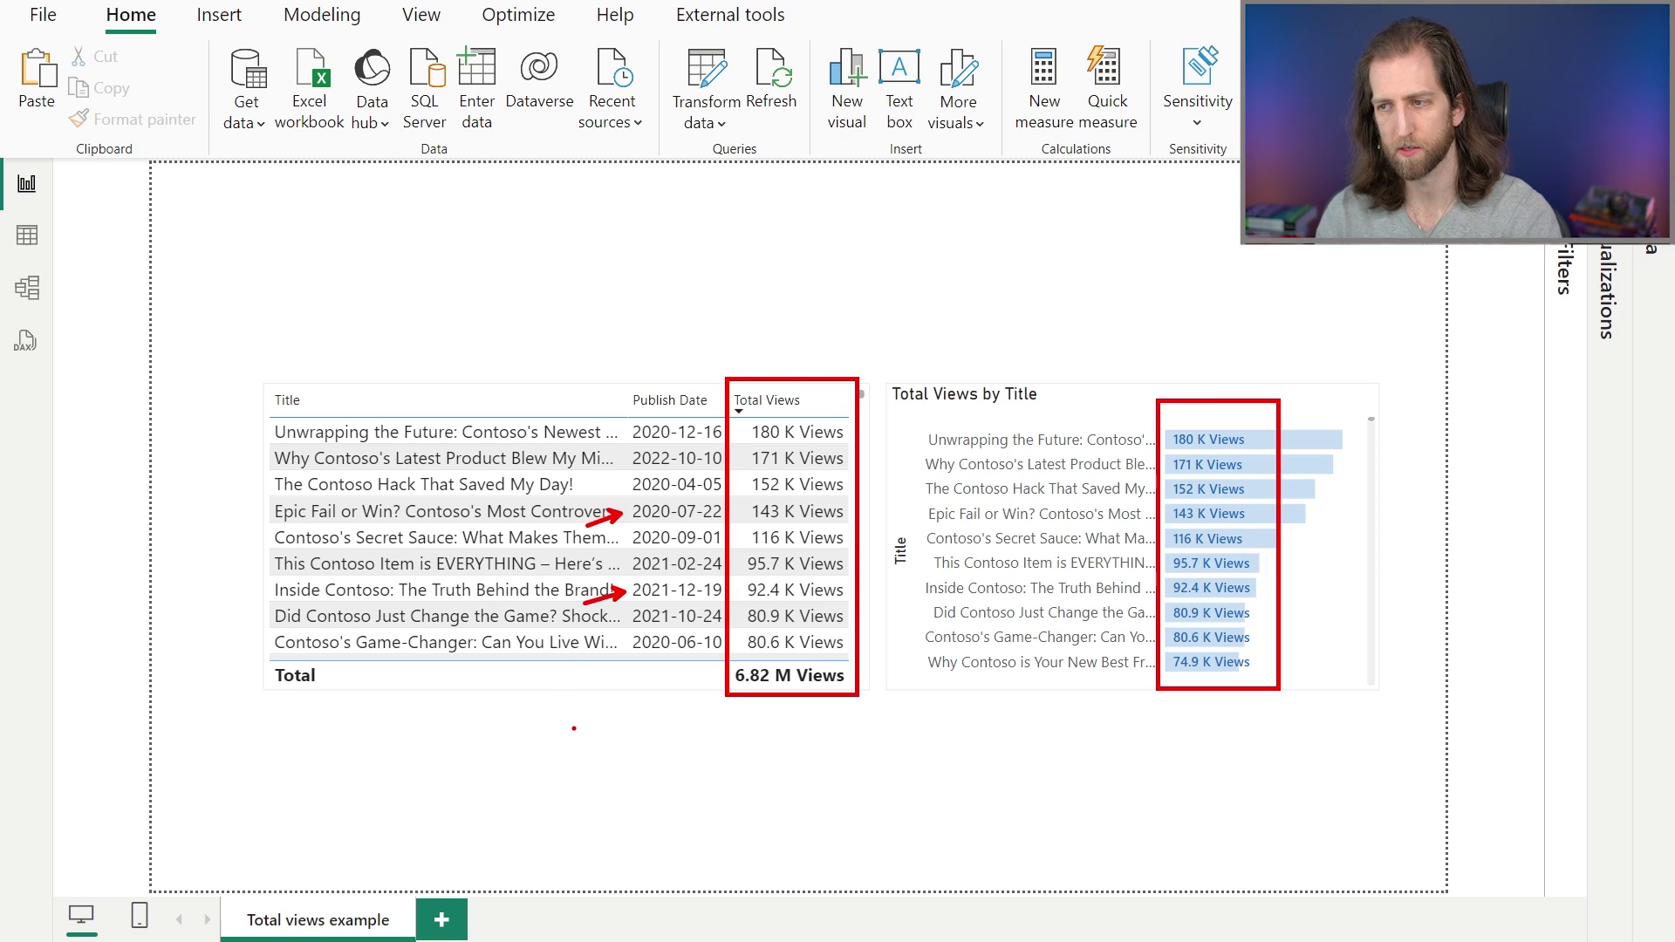
Step: In Table view, browse the Videos and Views tables and add a new calculated column to Views
{"action": "left_click", "coordinate": [26, 234]}
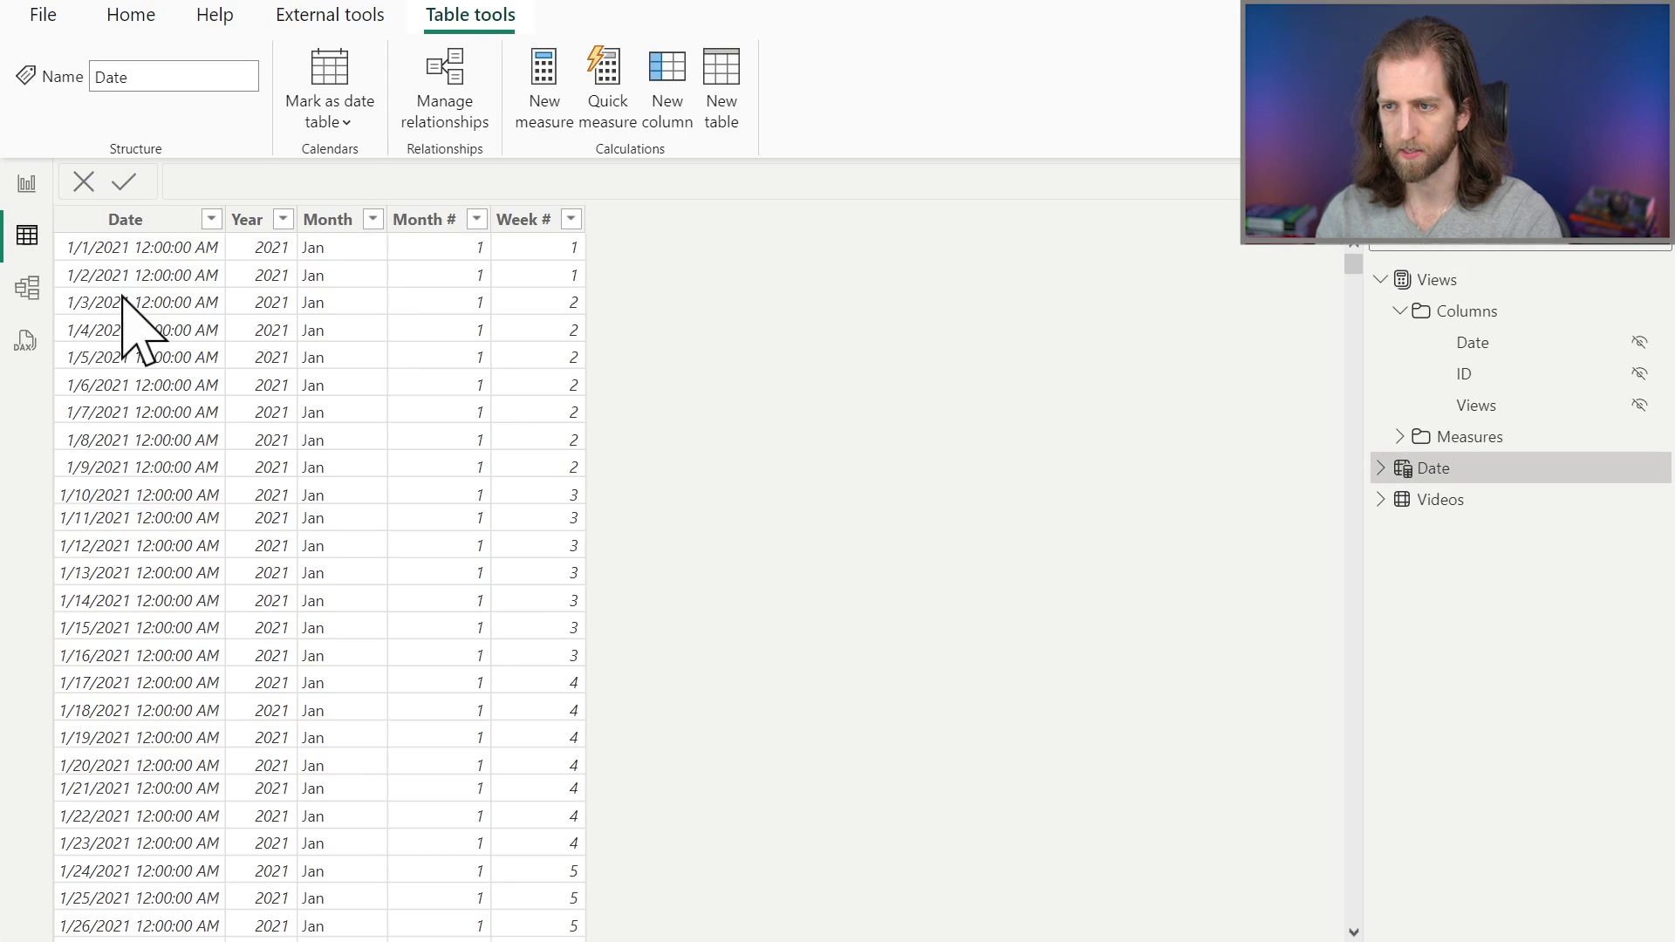
{"action": "left_click", "coordinate": [1444, 501]}
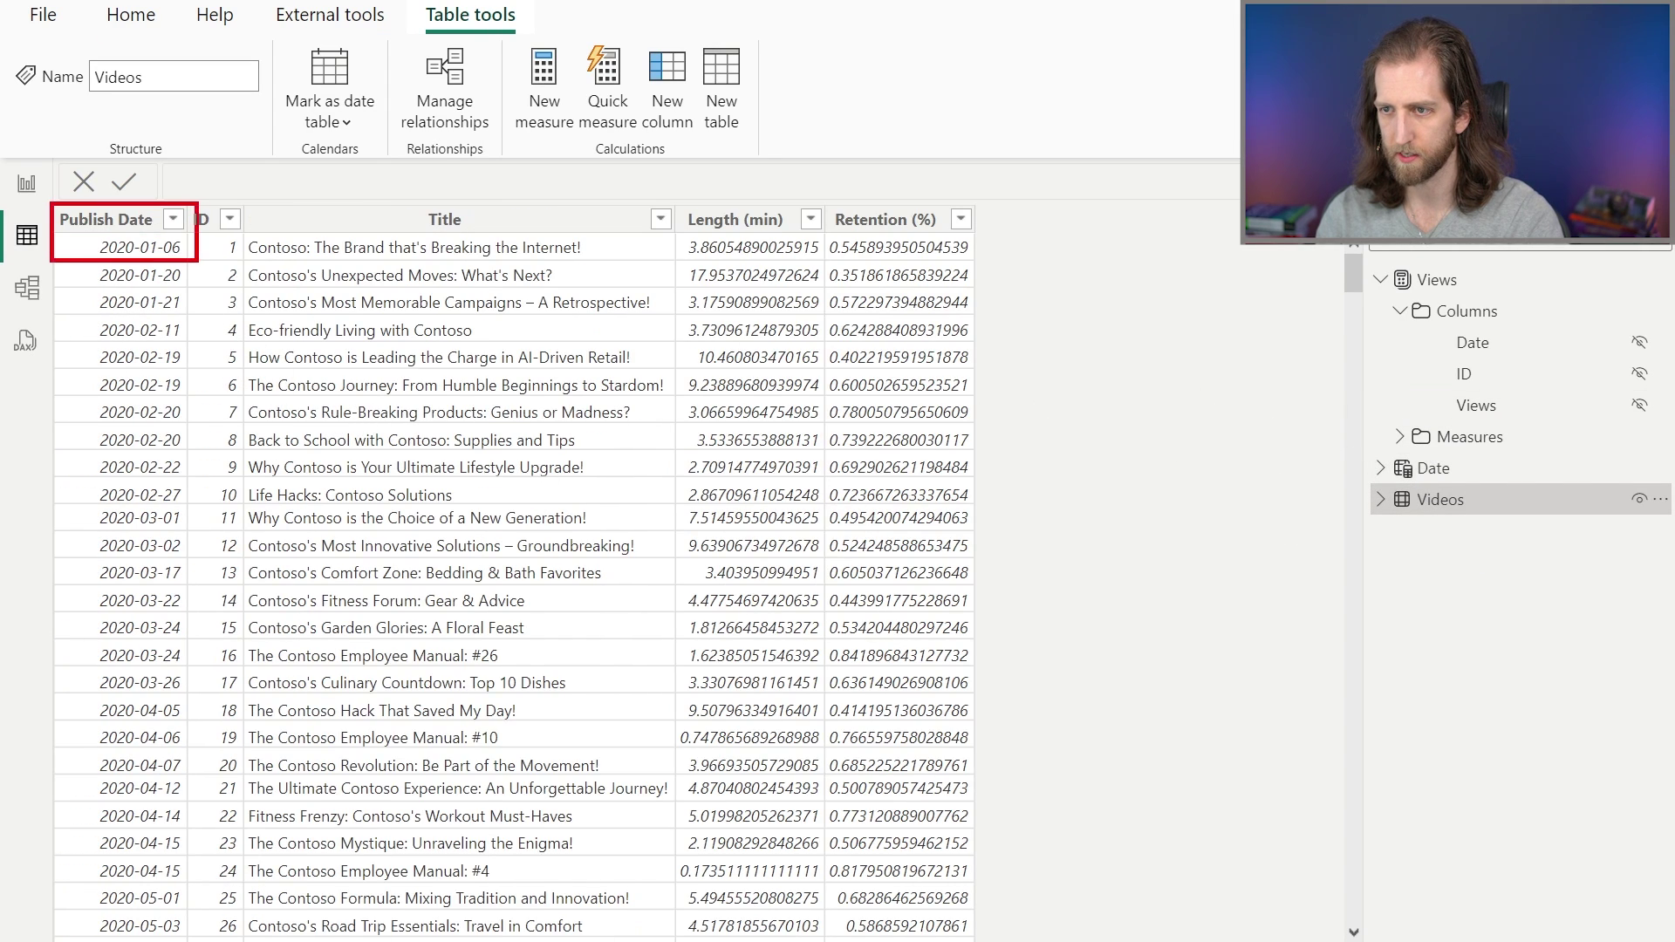
{"action": "left_click", "coordinate": [1409, 281]}
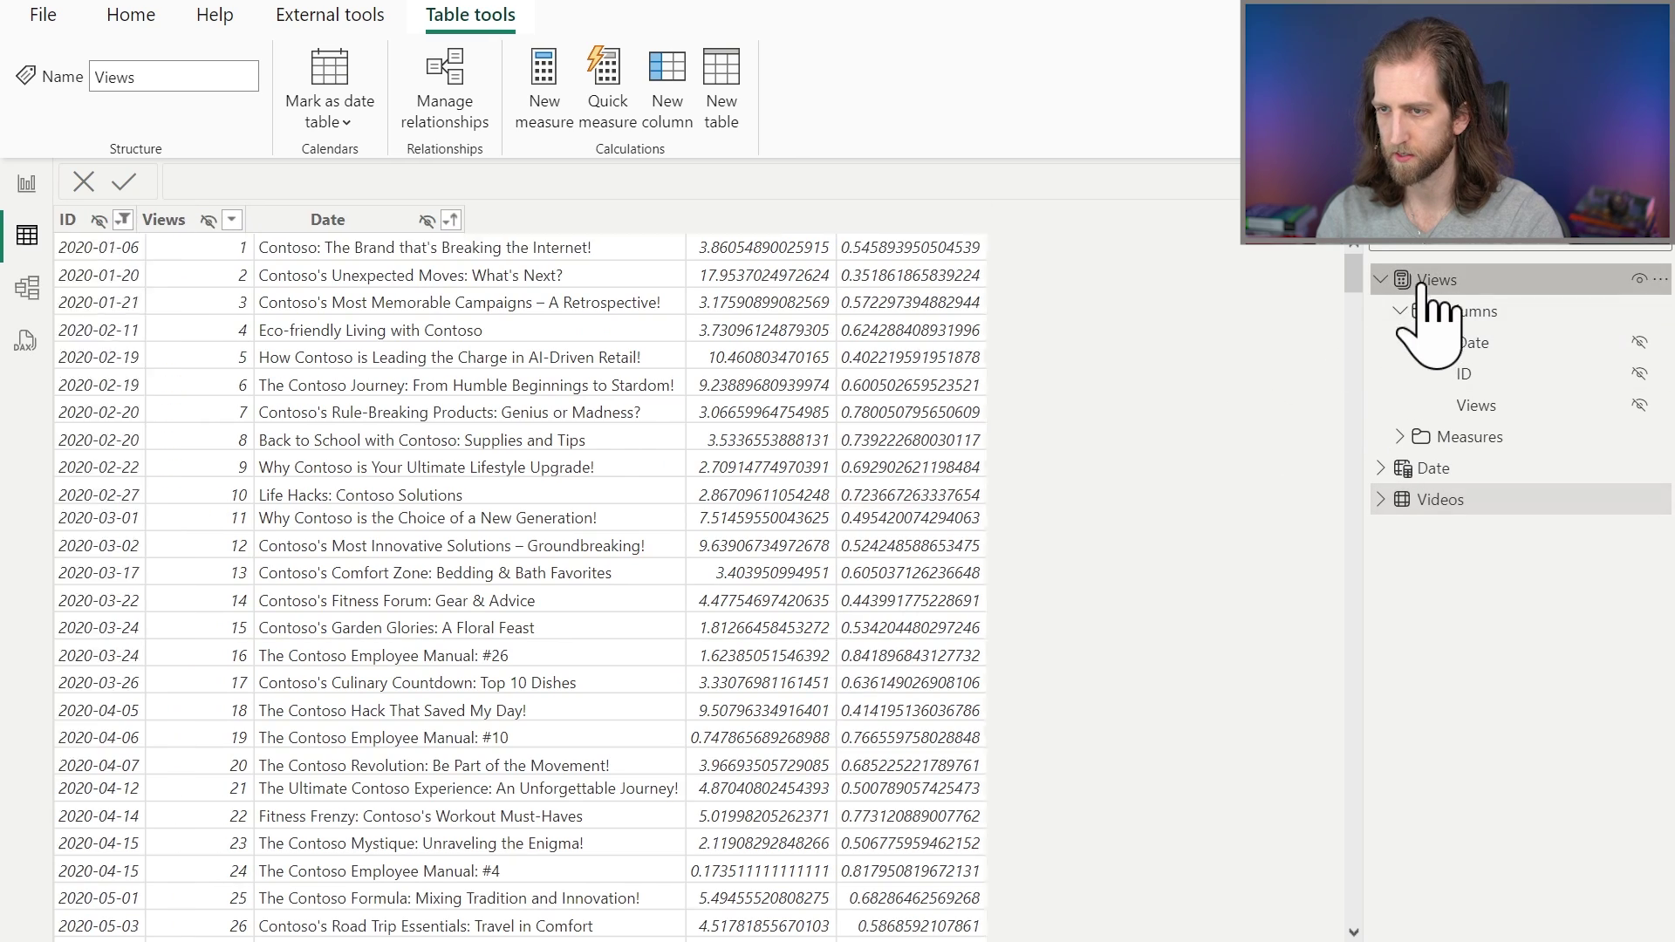
{"action": "left_click_drag", "start_coordinate": [257, 257], "coordinate": [468, 306]}
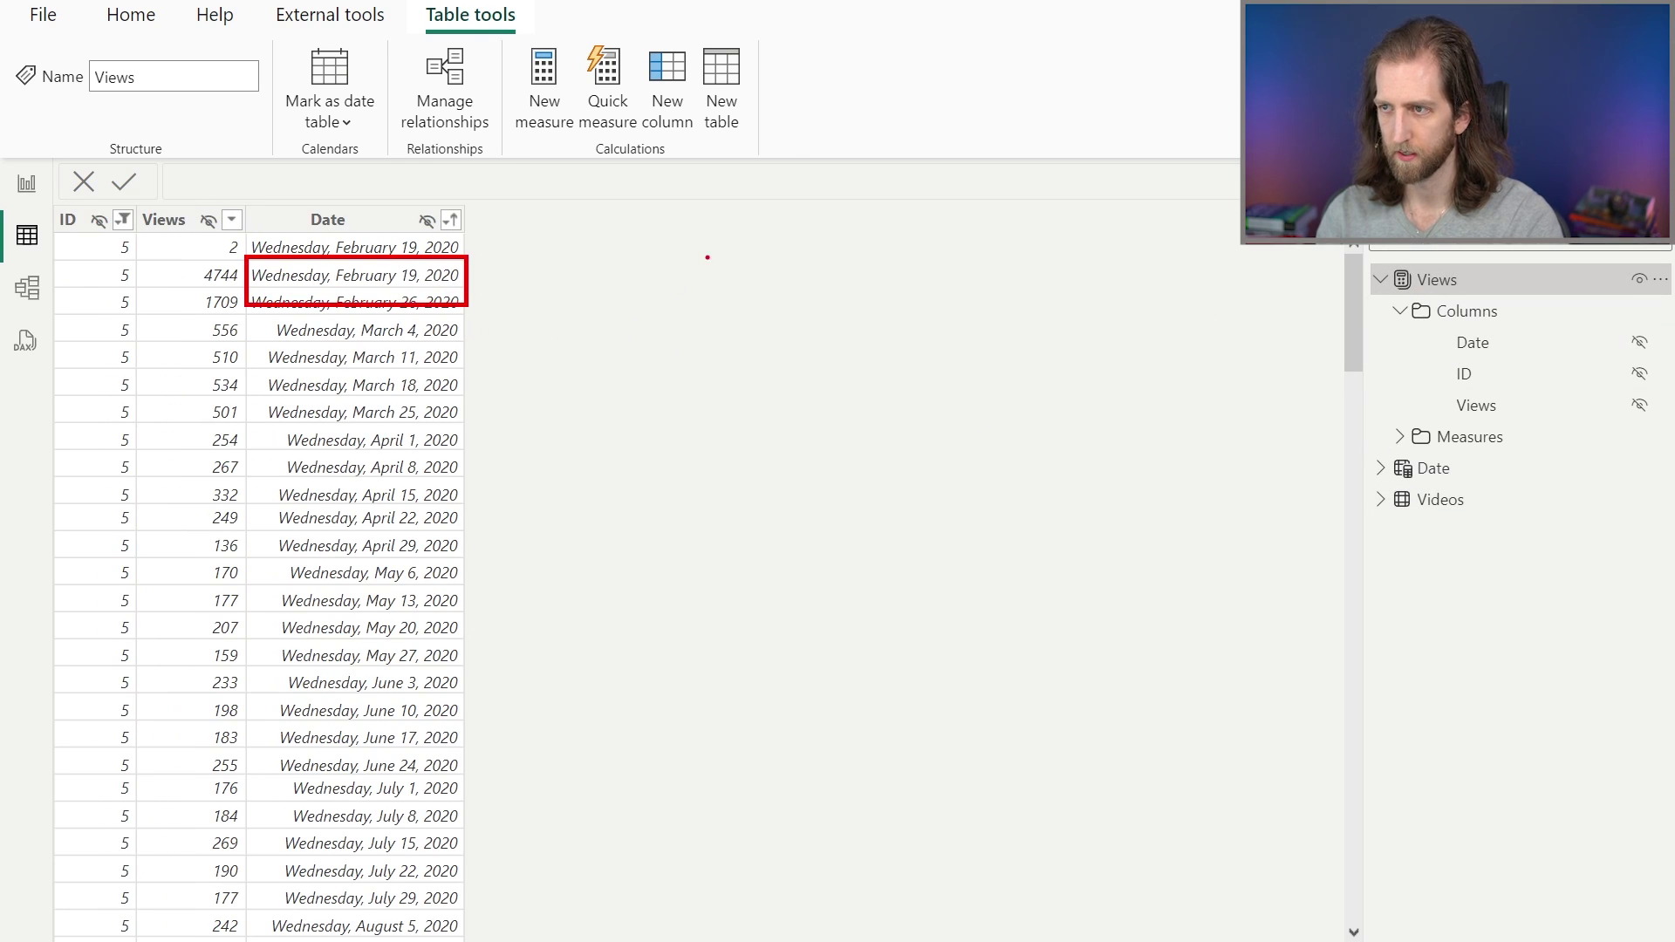
{"action": "key", "text": "Escape"}
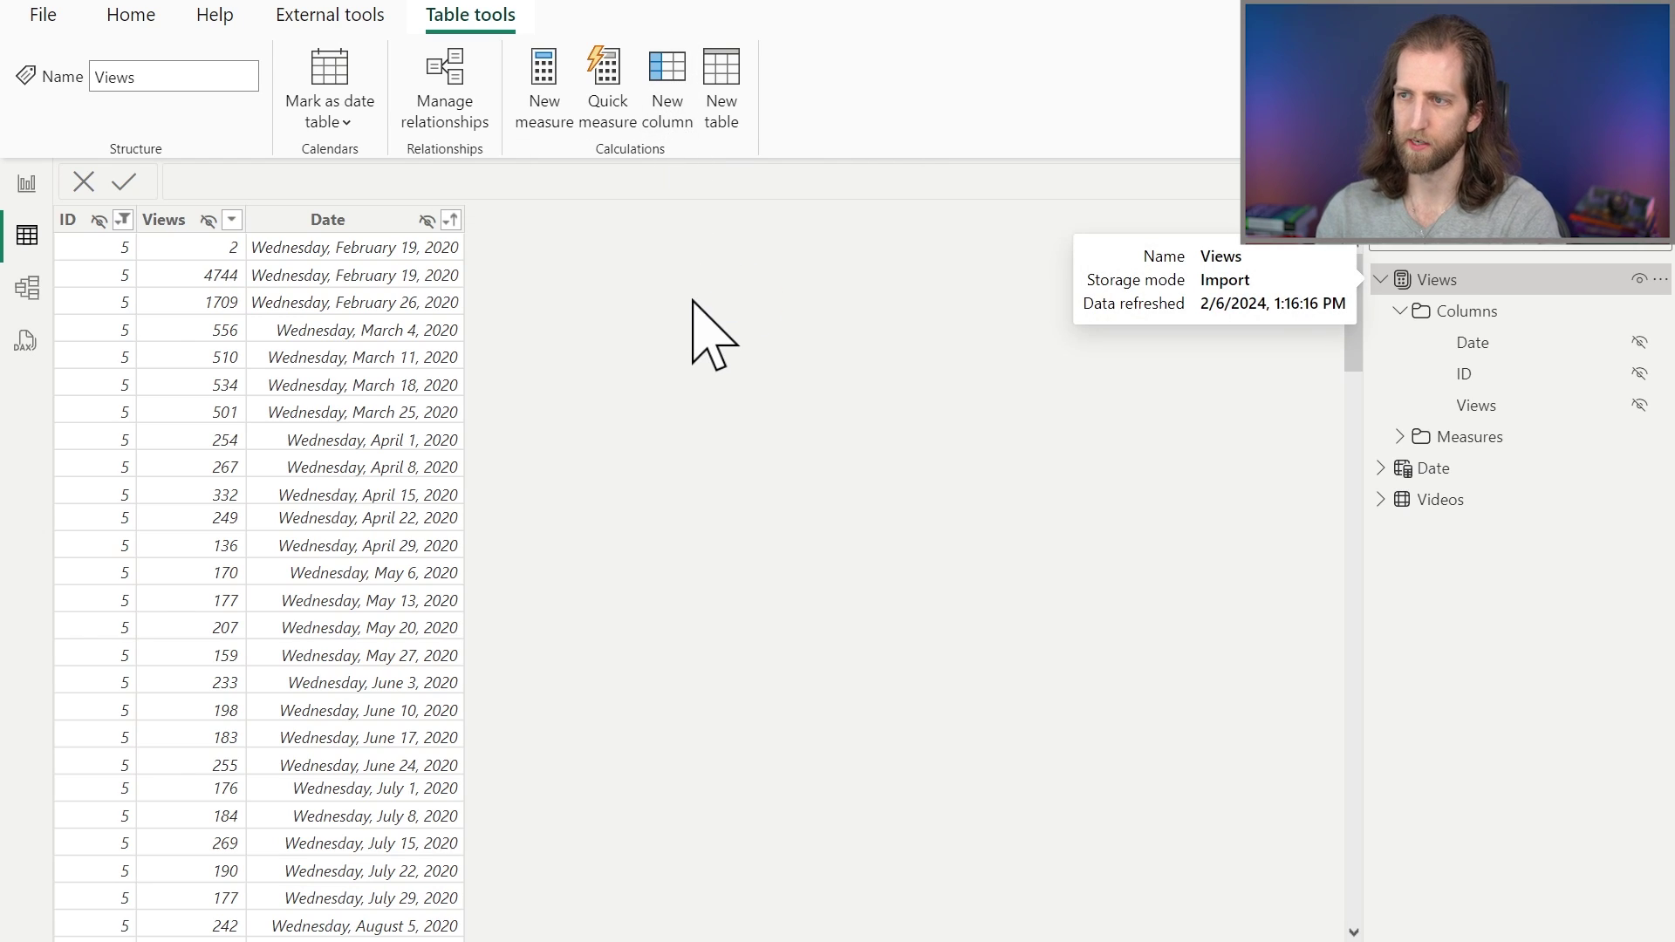
{"action": "key", "text": "alt"}
Step: Begin the Weeks Since Publication column with VAR _DateOfPublication = RELATED('Videos'[Publish Date])
{"action": "type", "text": "Weeks "}
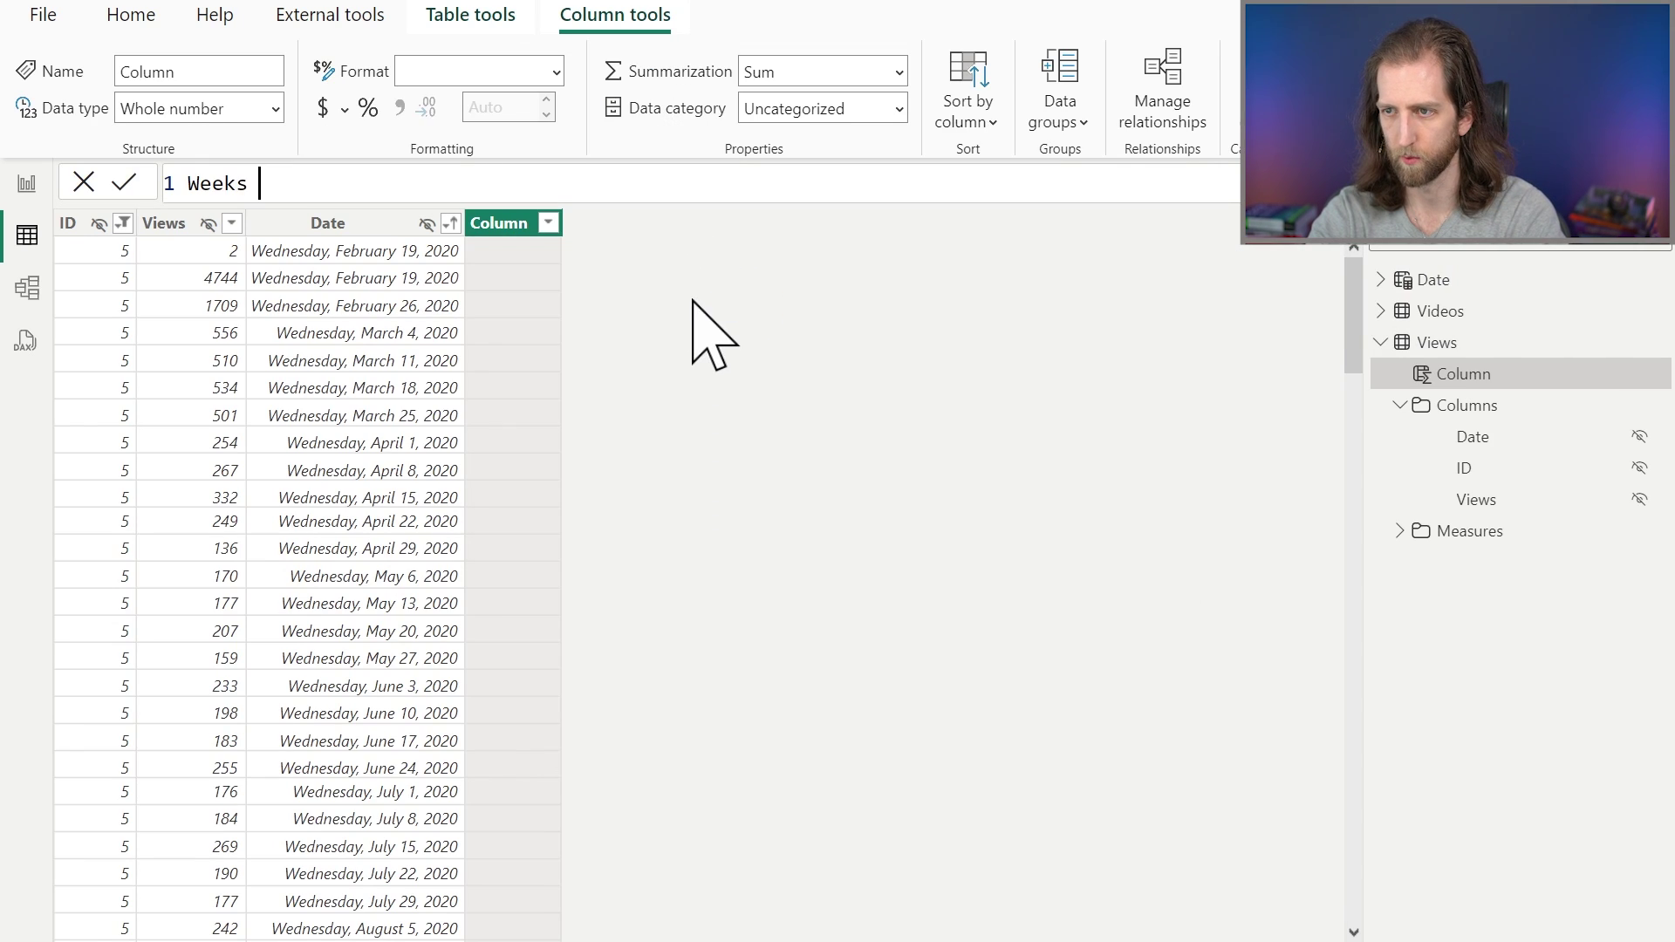
{"action": "type", "text": "Since Publication ="}
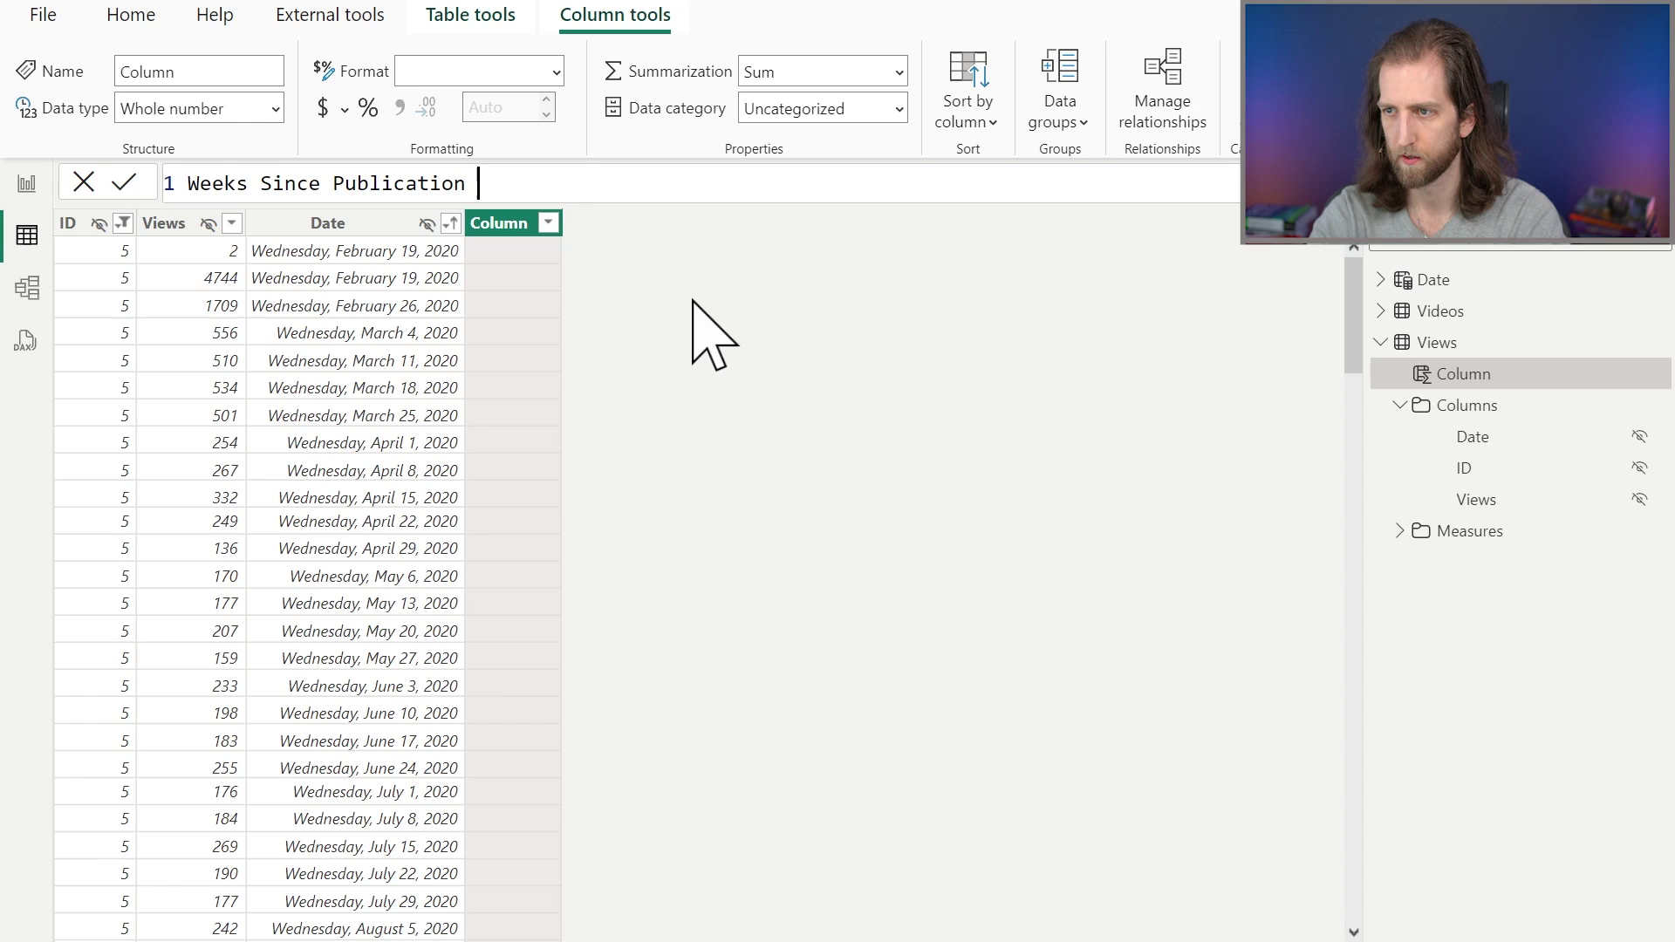
{"action": "key", "text": "shift+Return"}
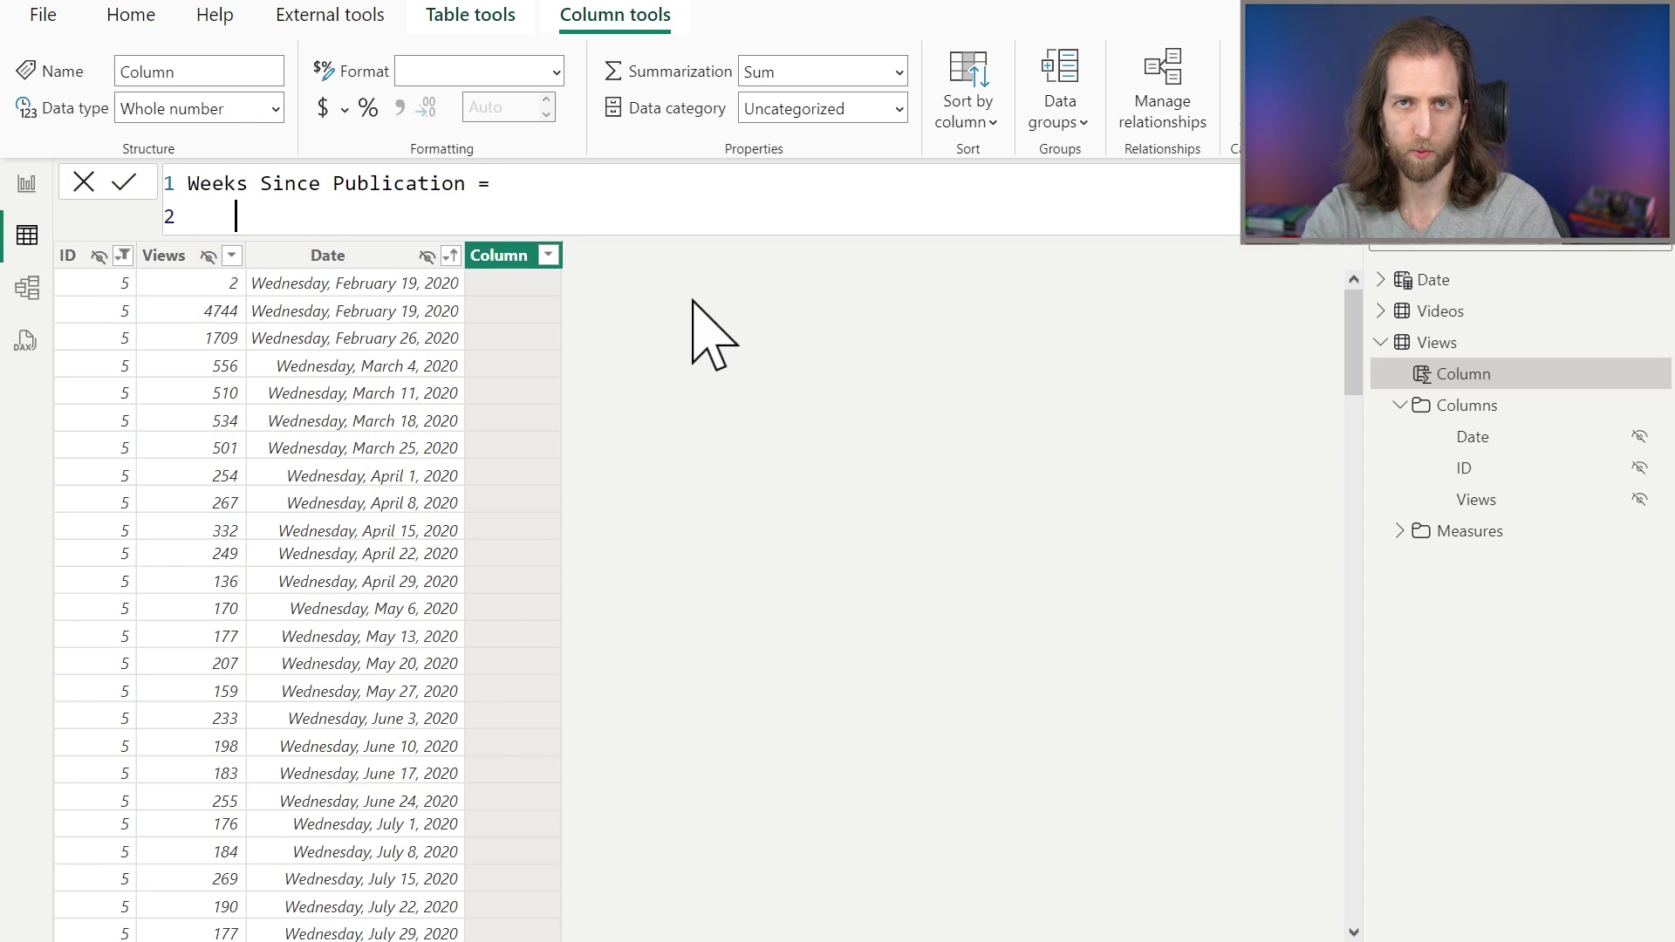
{"action": "key", "text": "Tab"}
{"action": "type", "text": "VAR _"}
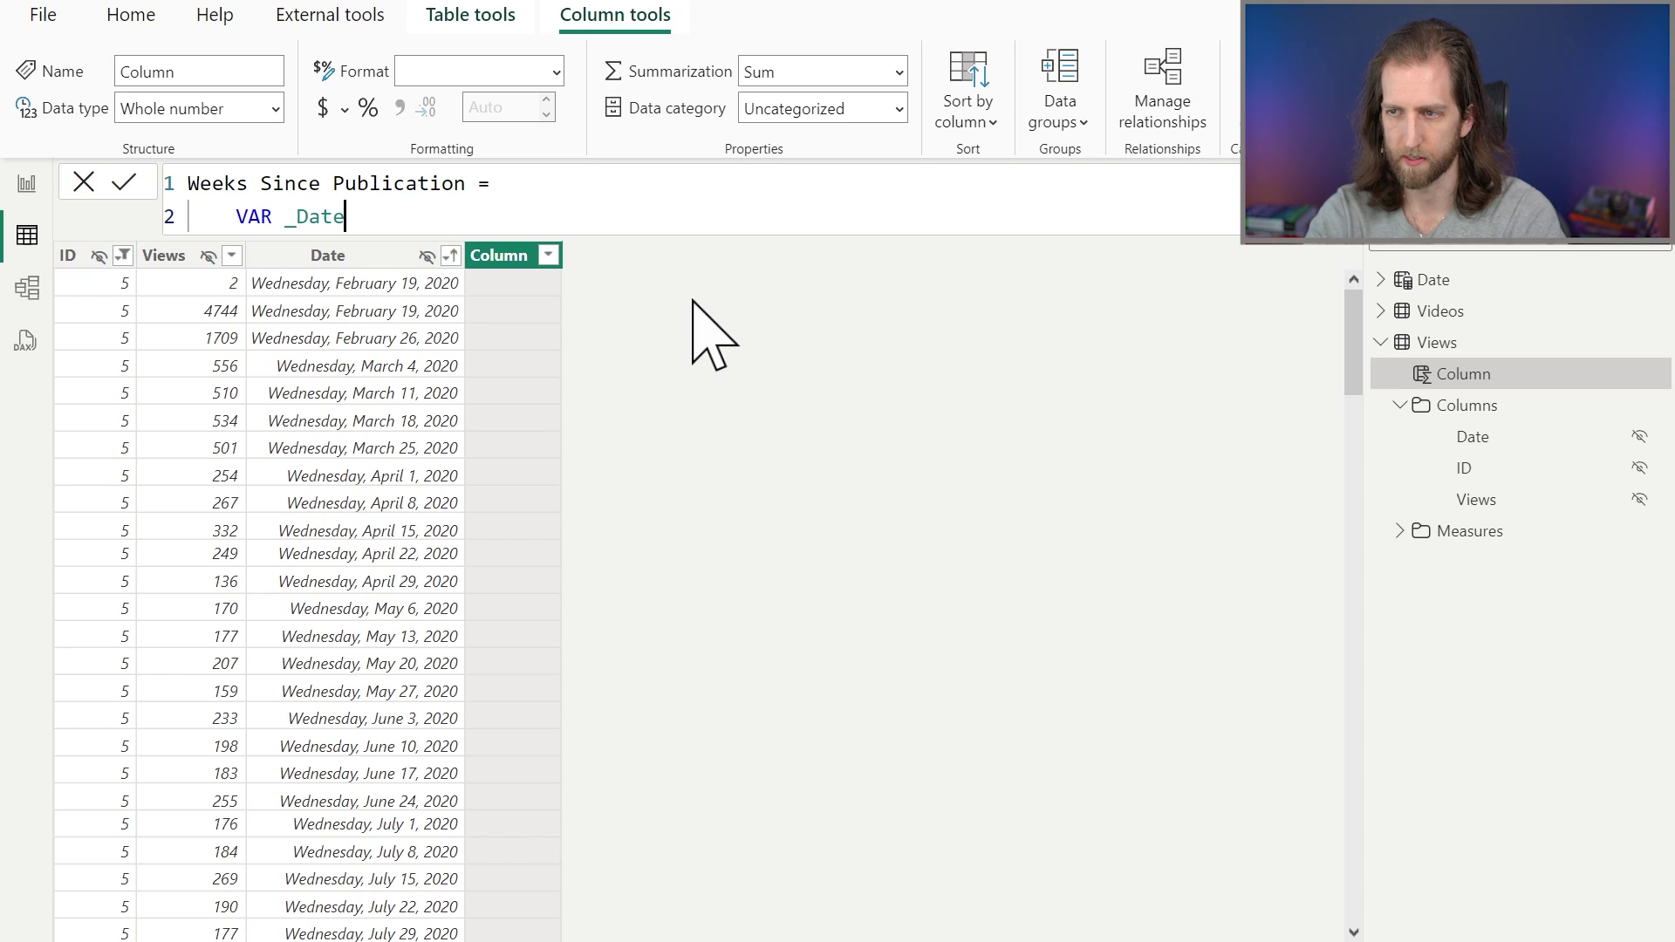
{"action": "type", "text": "DateOfPublication = "}
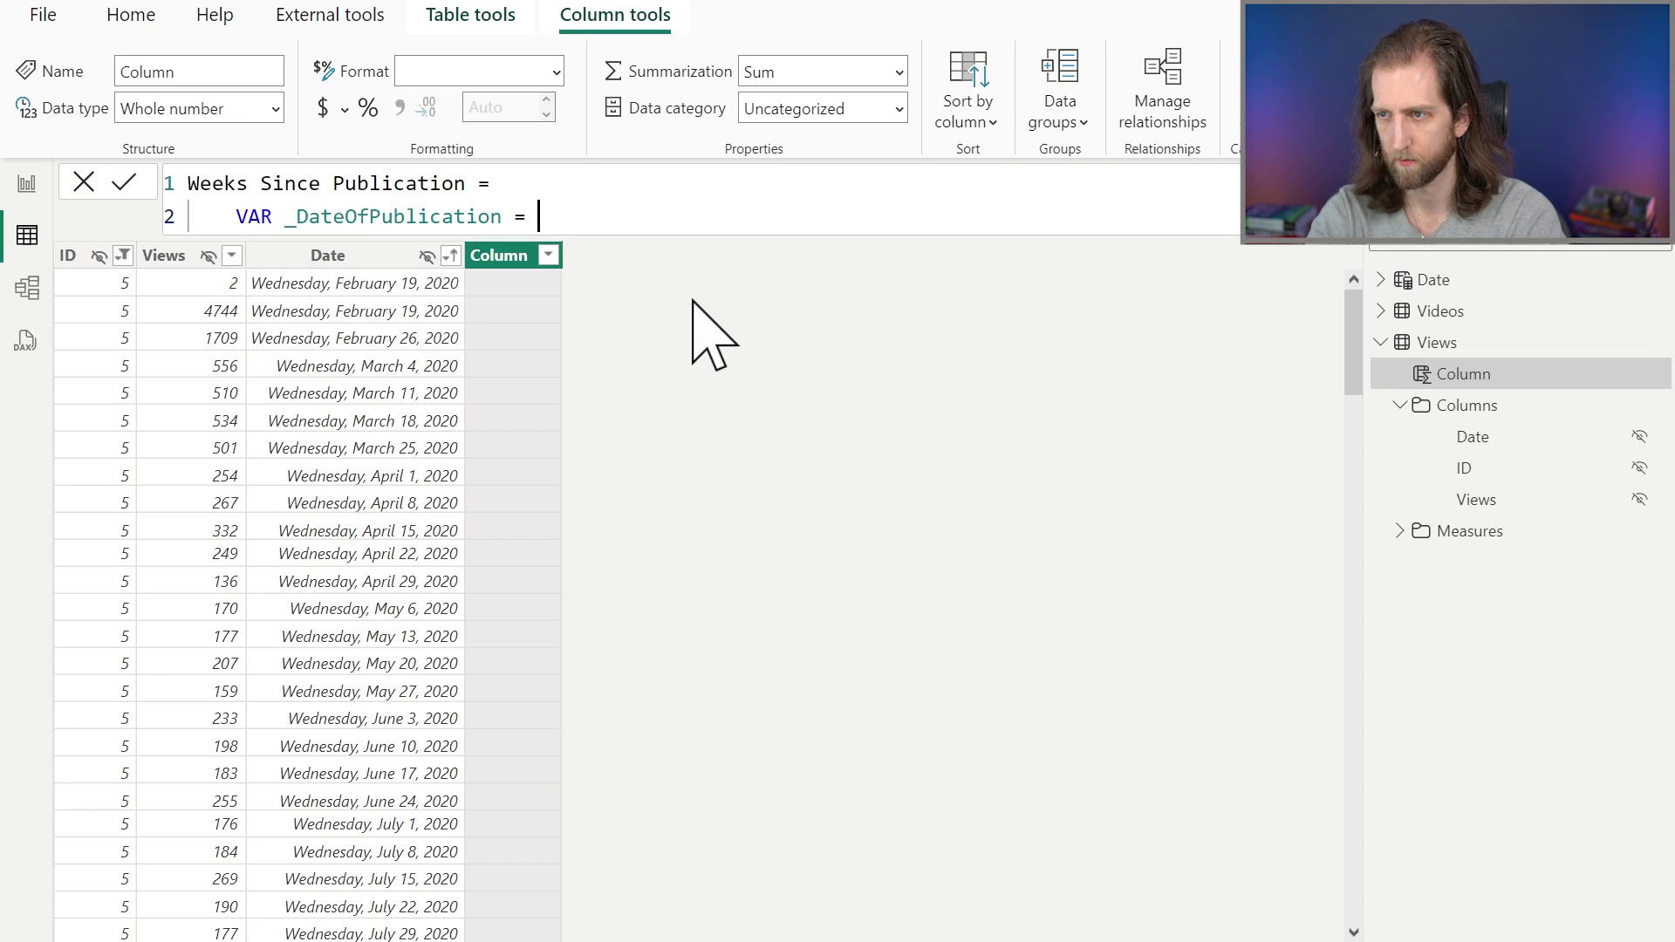
{"action": "type", "text": "REALATED "}
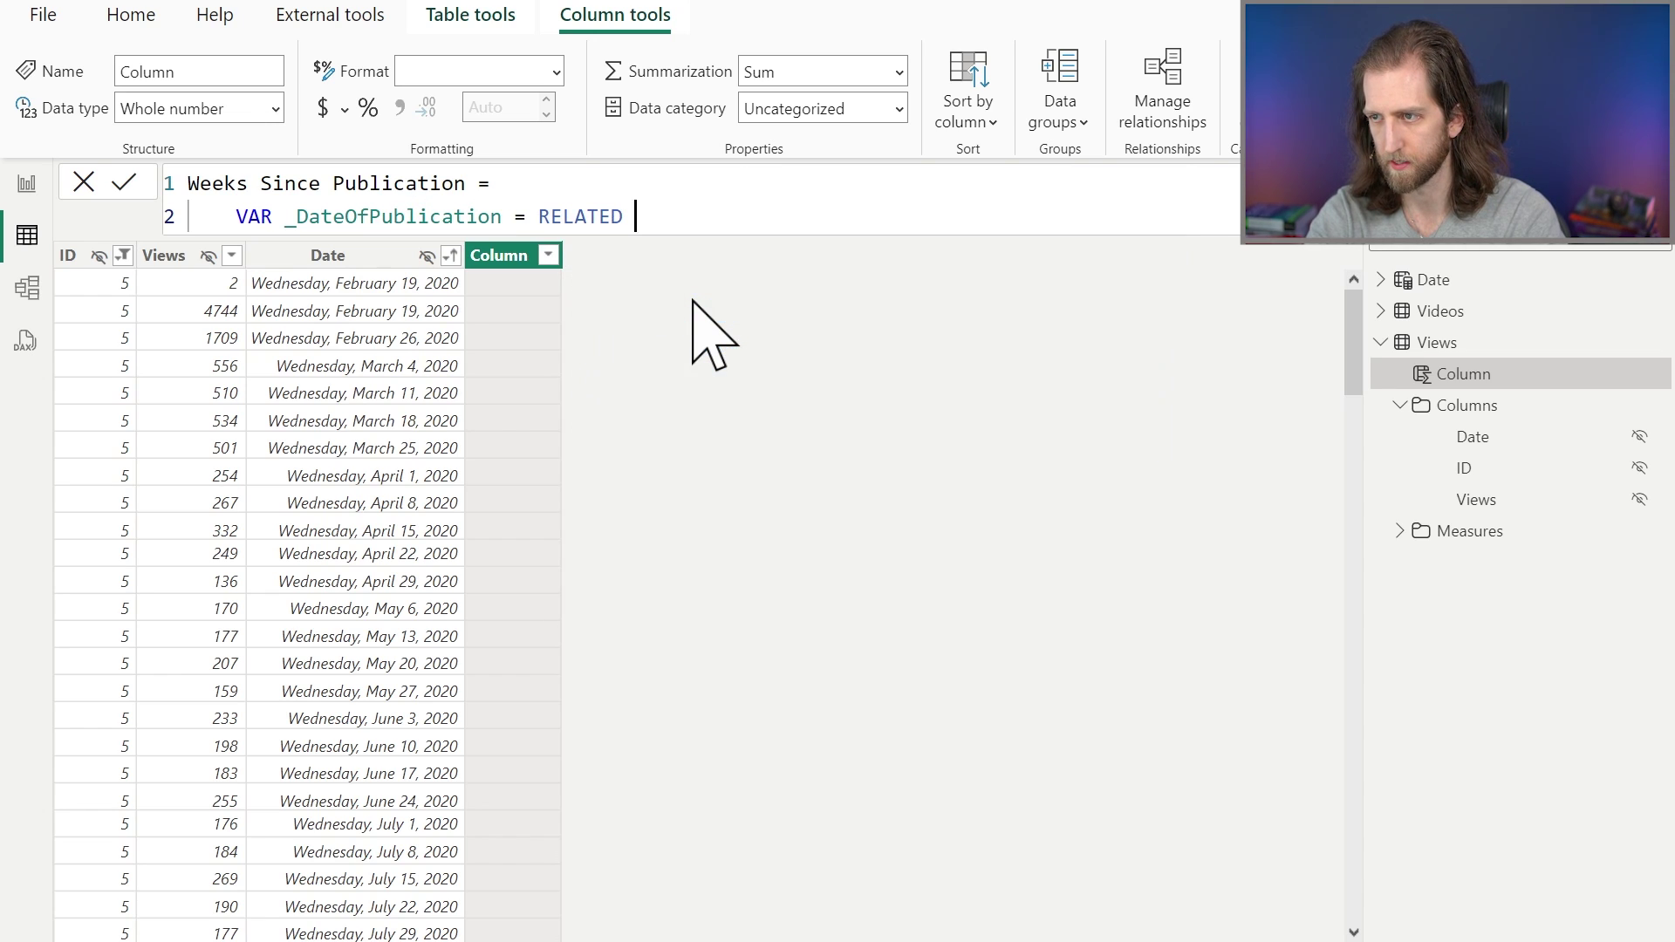
{"action": "type", "text": "('Videos'[Pu"}
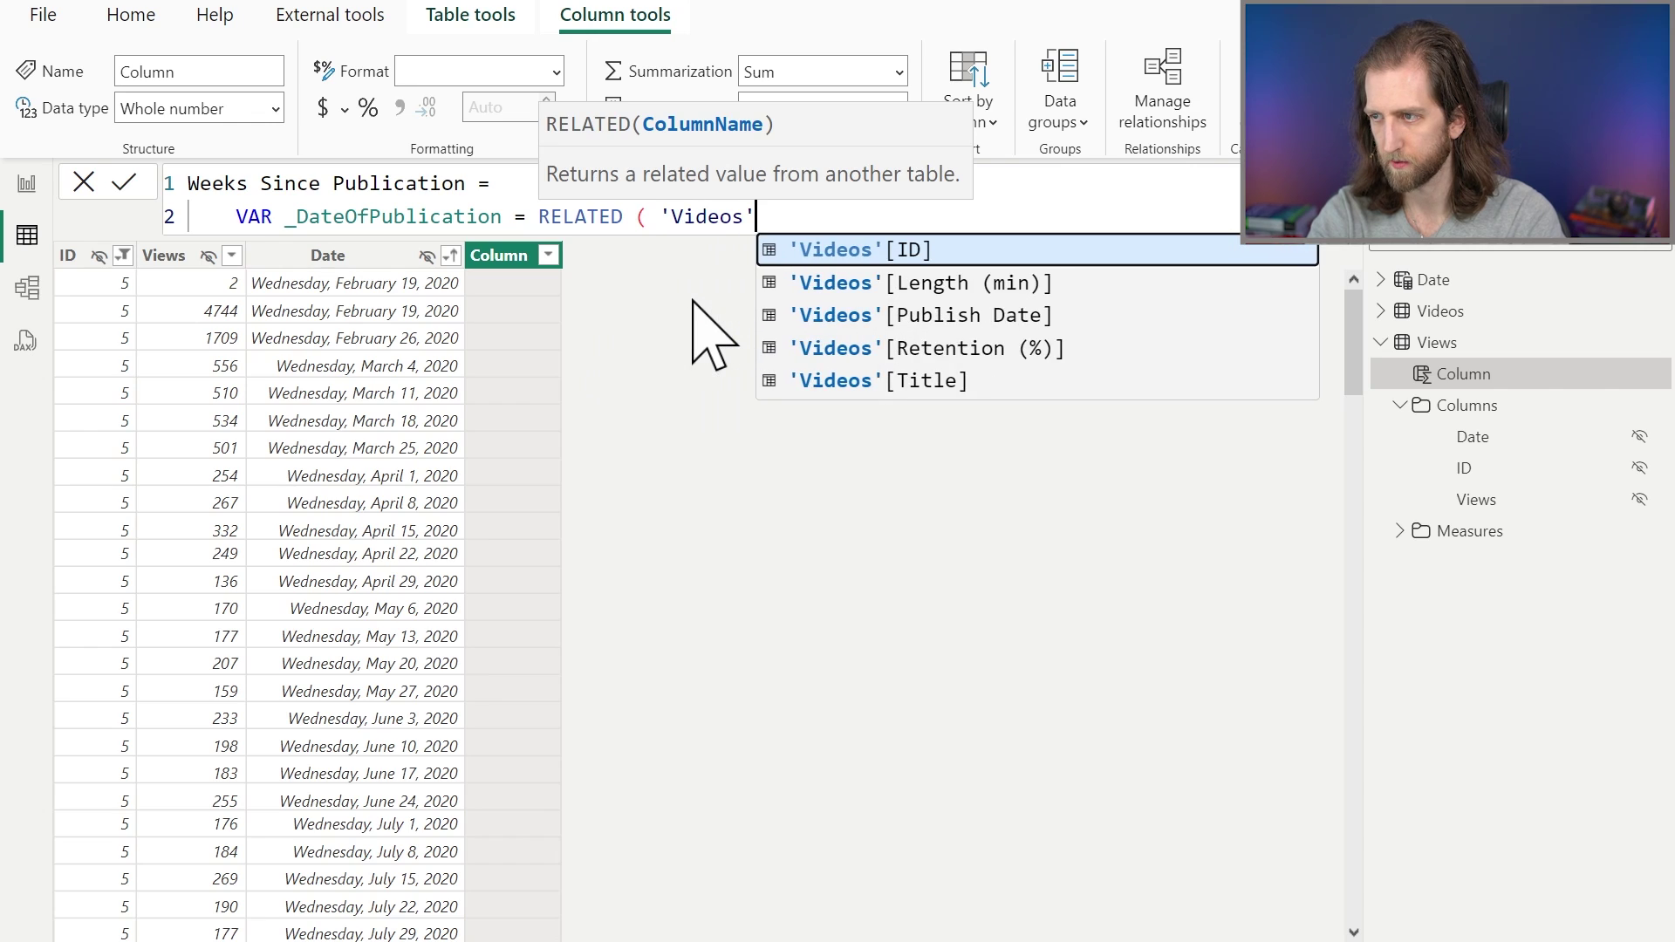
{"action": "key", "text": "Tab"}
{"action": "type", "text": ")"}
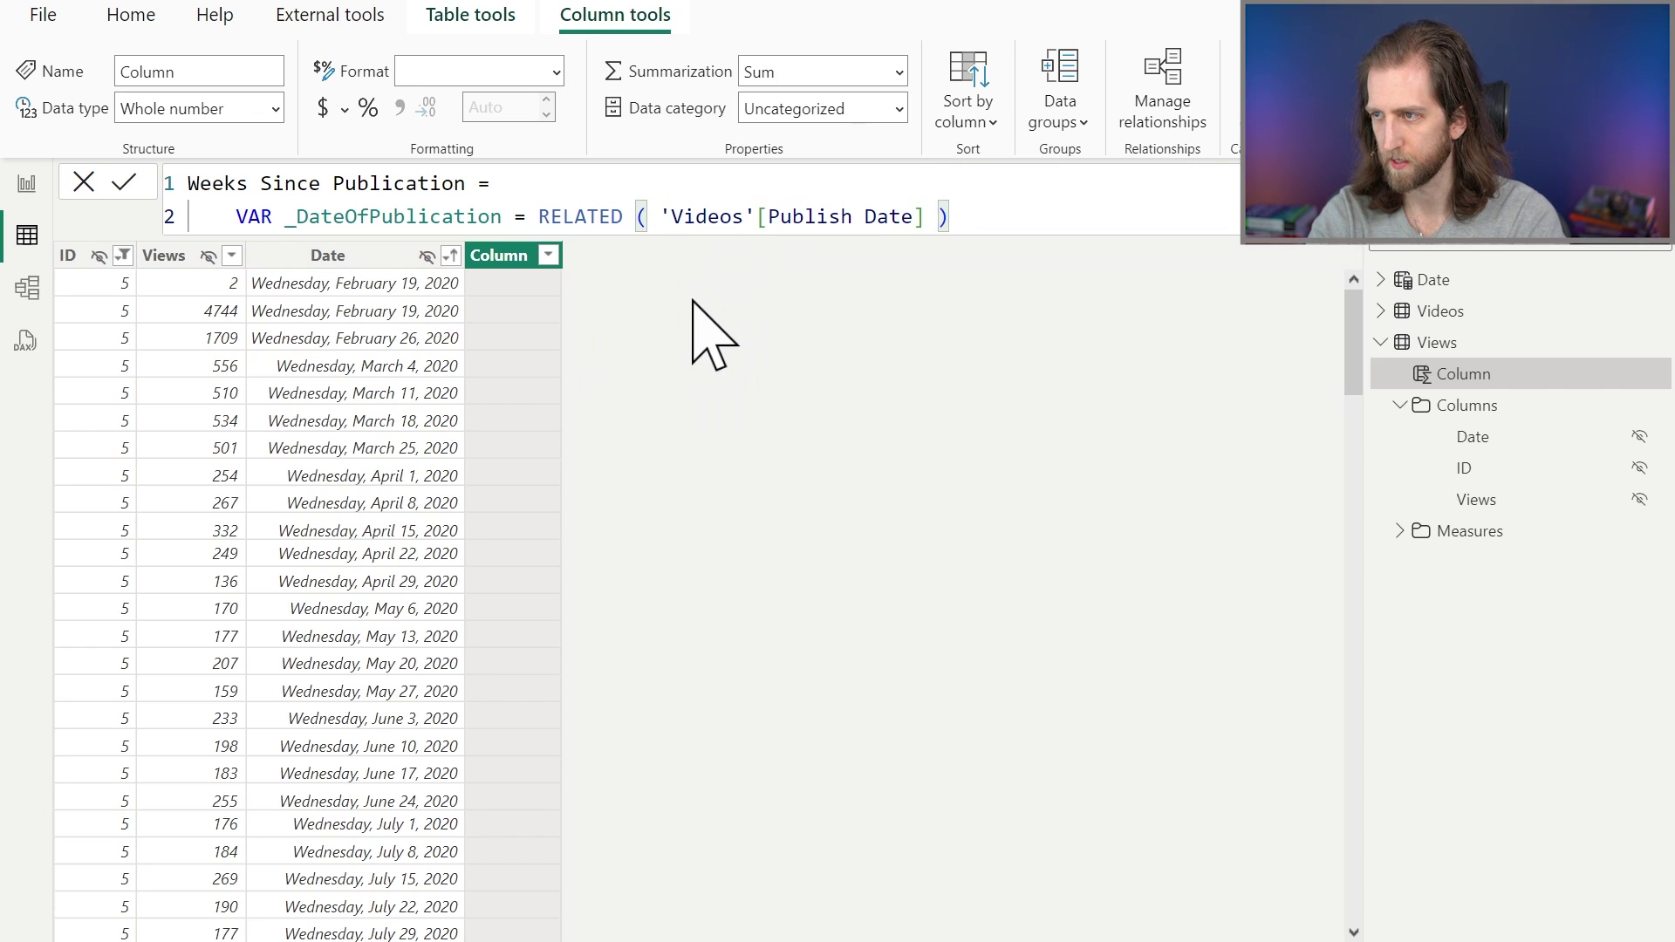
Step: Add VAR _Weeks = ('Views'[Date] - _DateOfPublication) / 7 to the formula
{"action": "key", "text": "shift+Return"}
{"action": "key", "text": "shift+Return"}
{"action": "type", "text": "VAR _Week"}
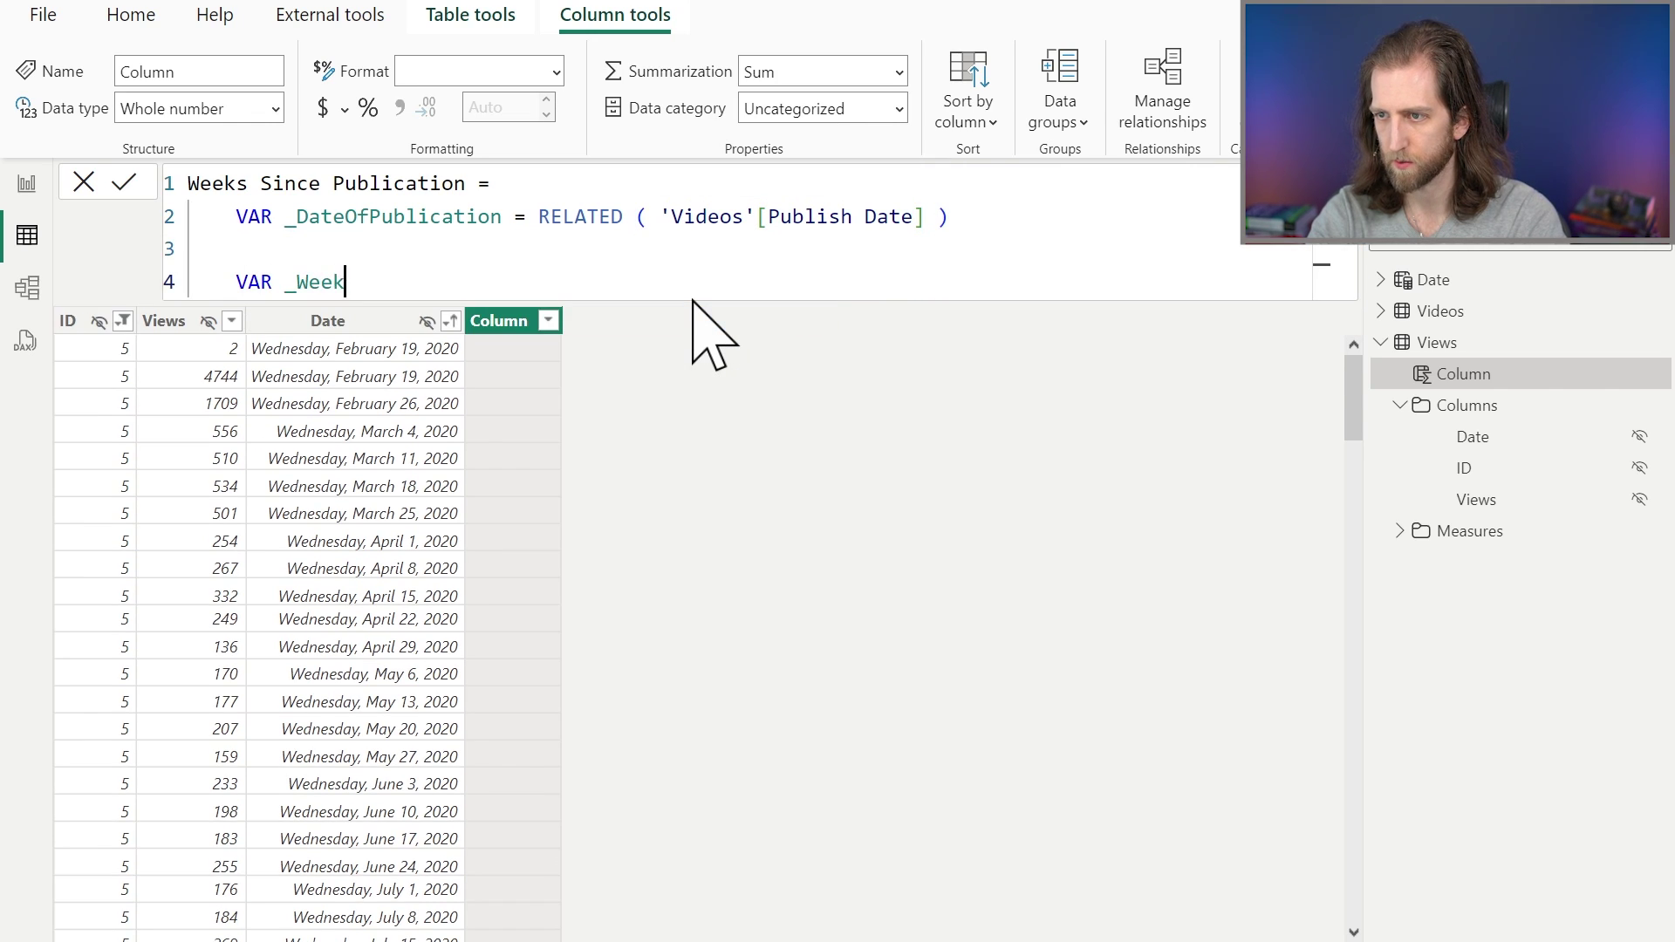
{"action": "type", "text": "s = 'Views'["}
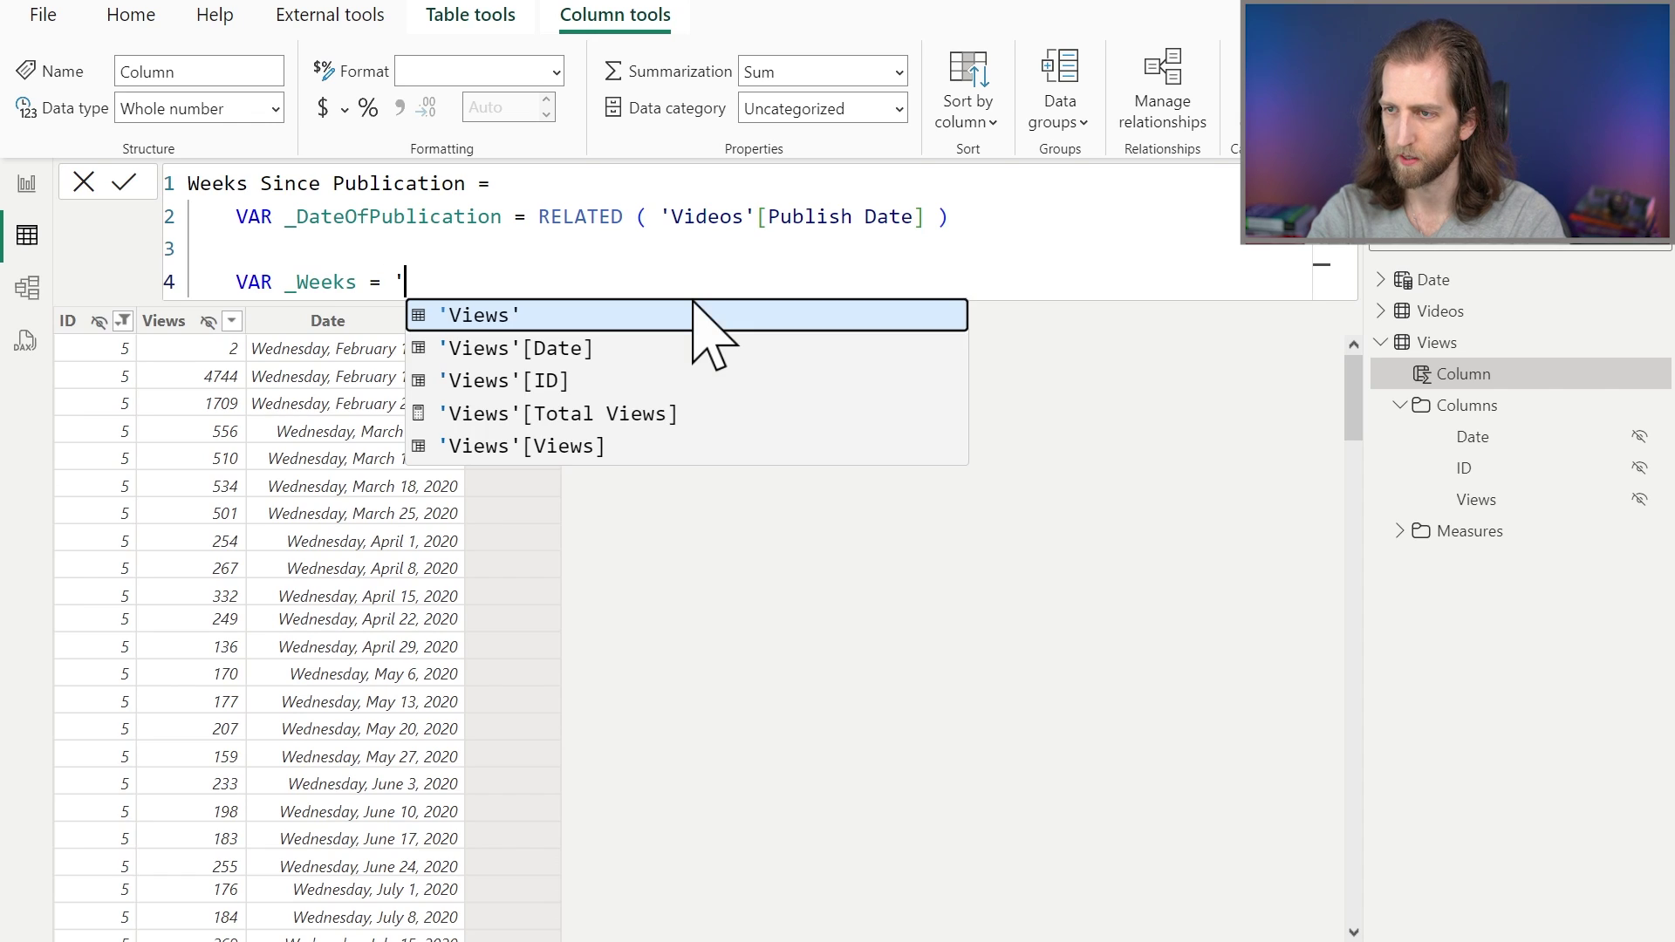
{"action": "key", "text": "Tab"}
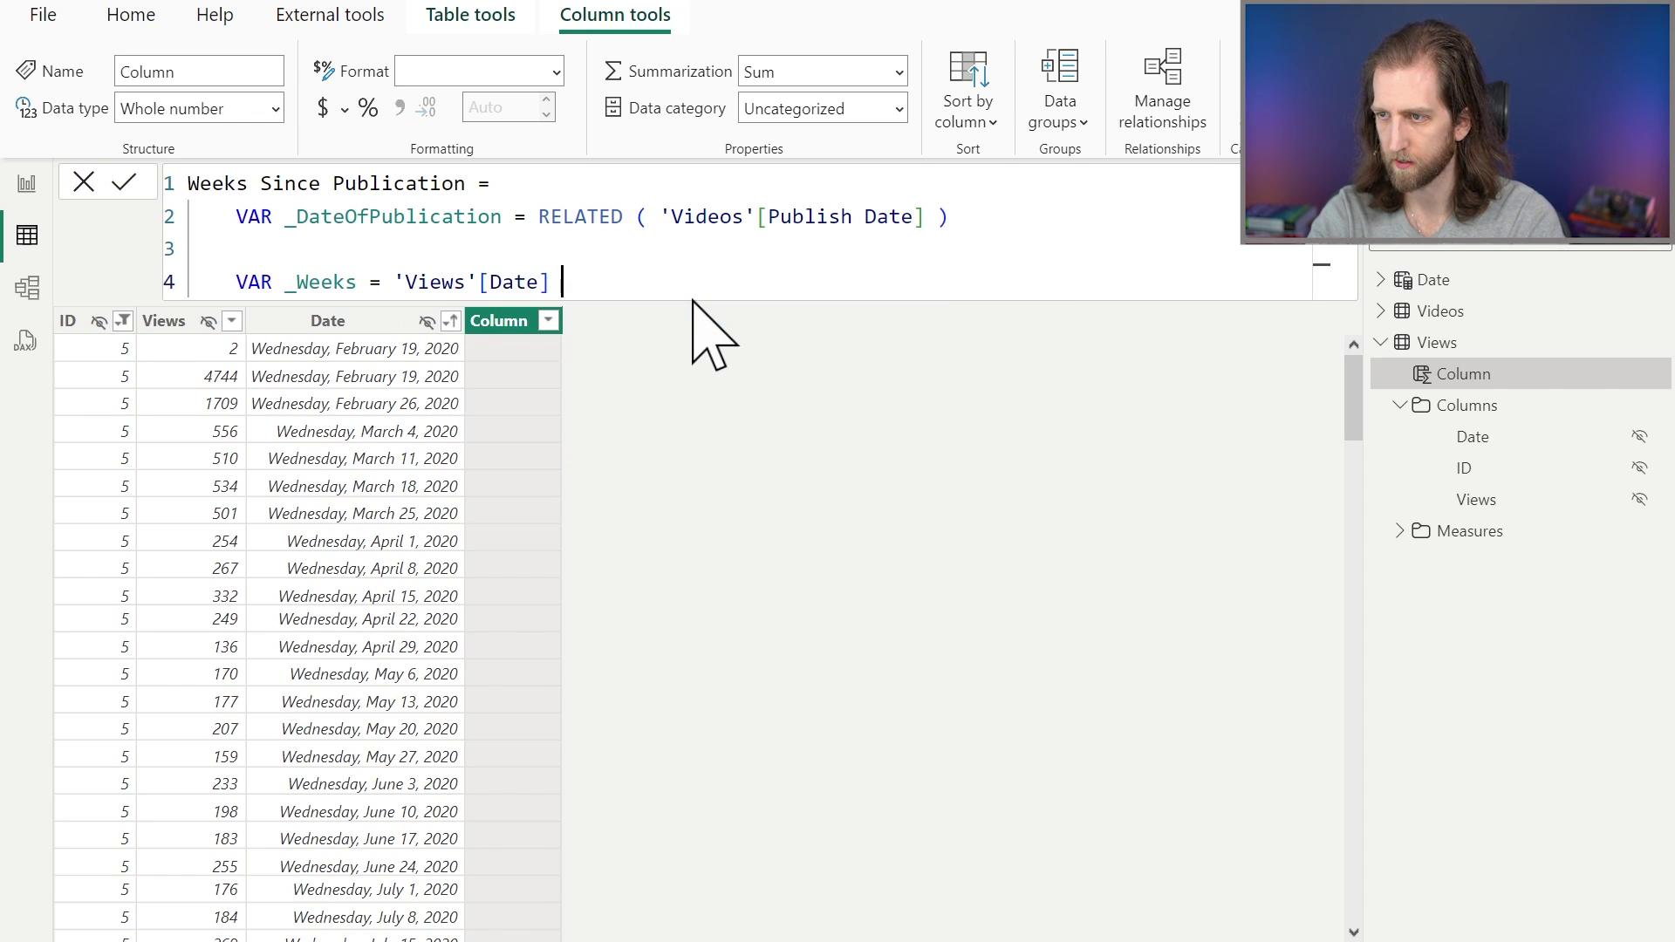
{"action": "type", "text": "- _D"}
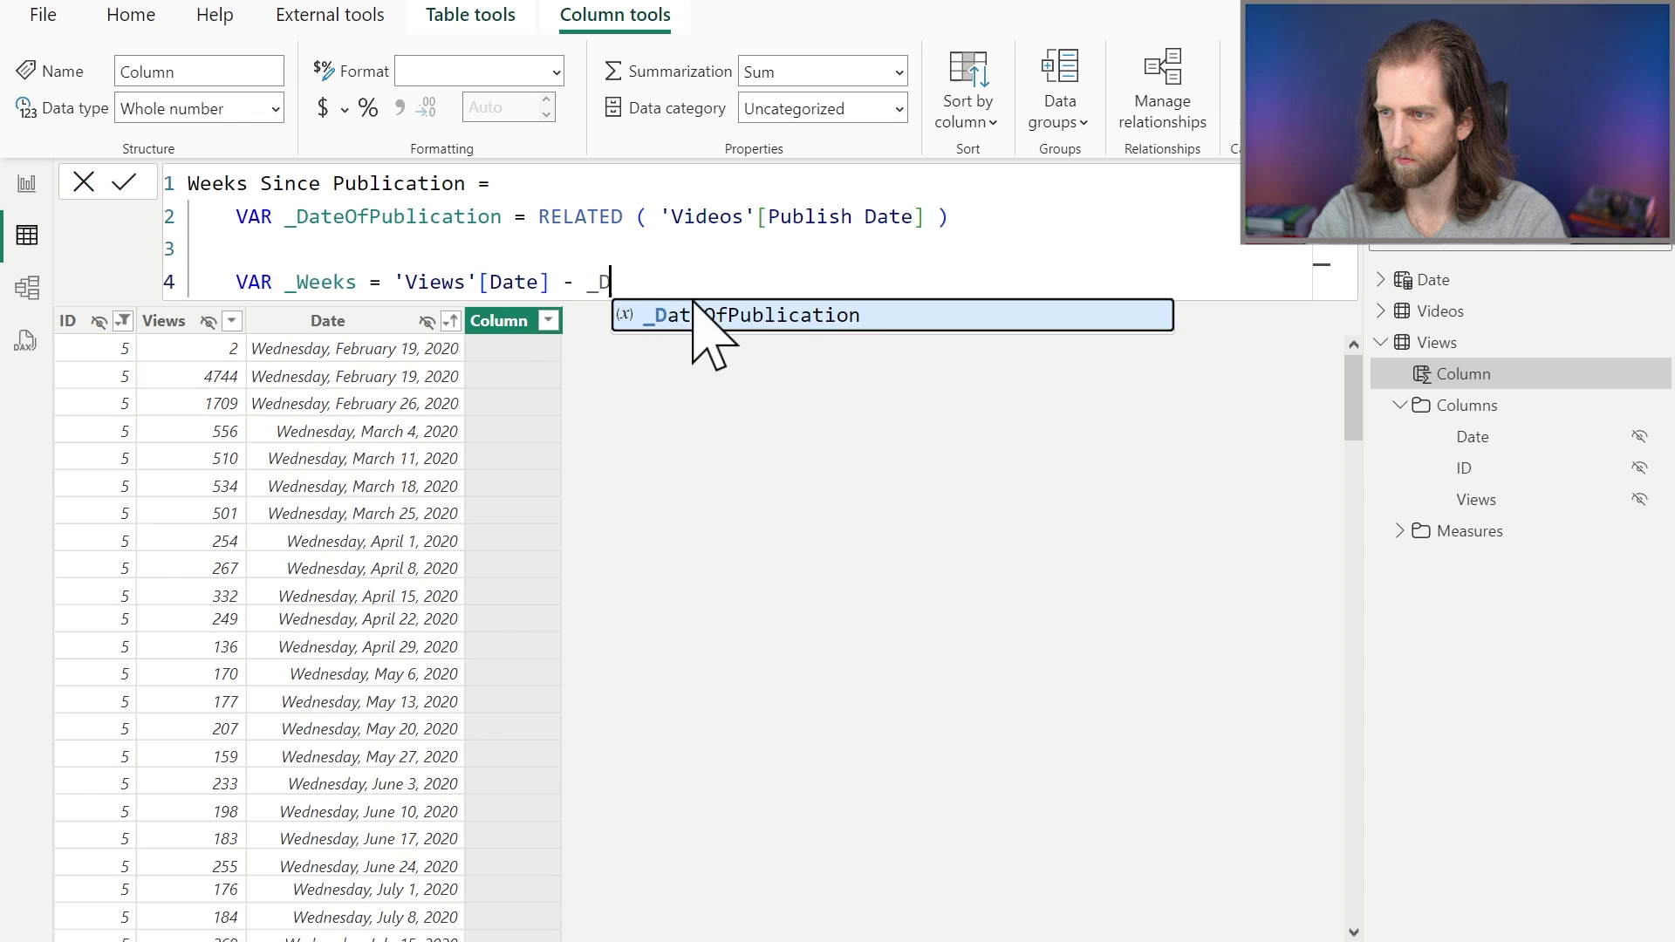
{"action": "key", "text": "Tab"}
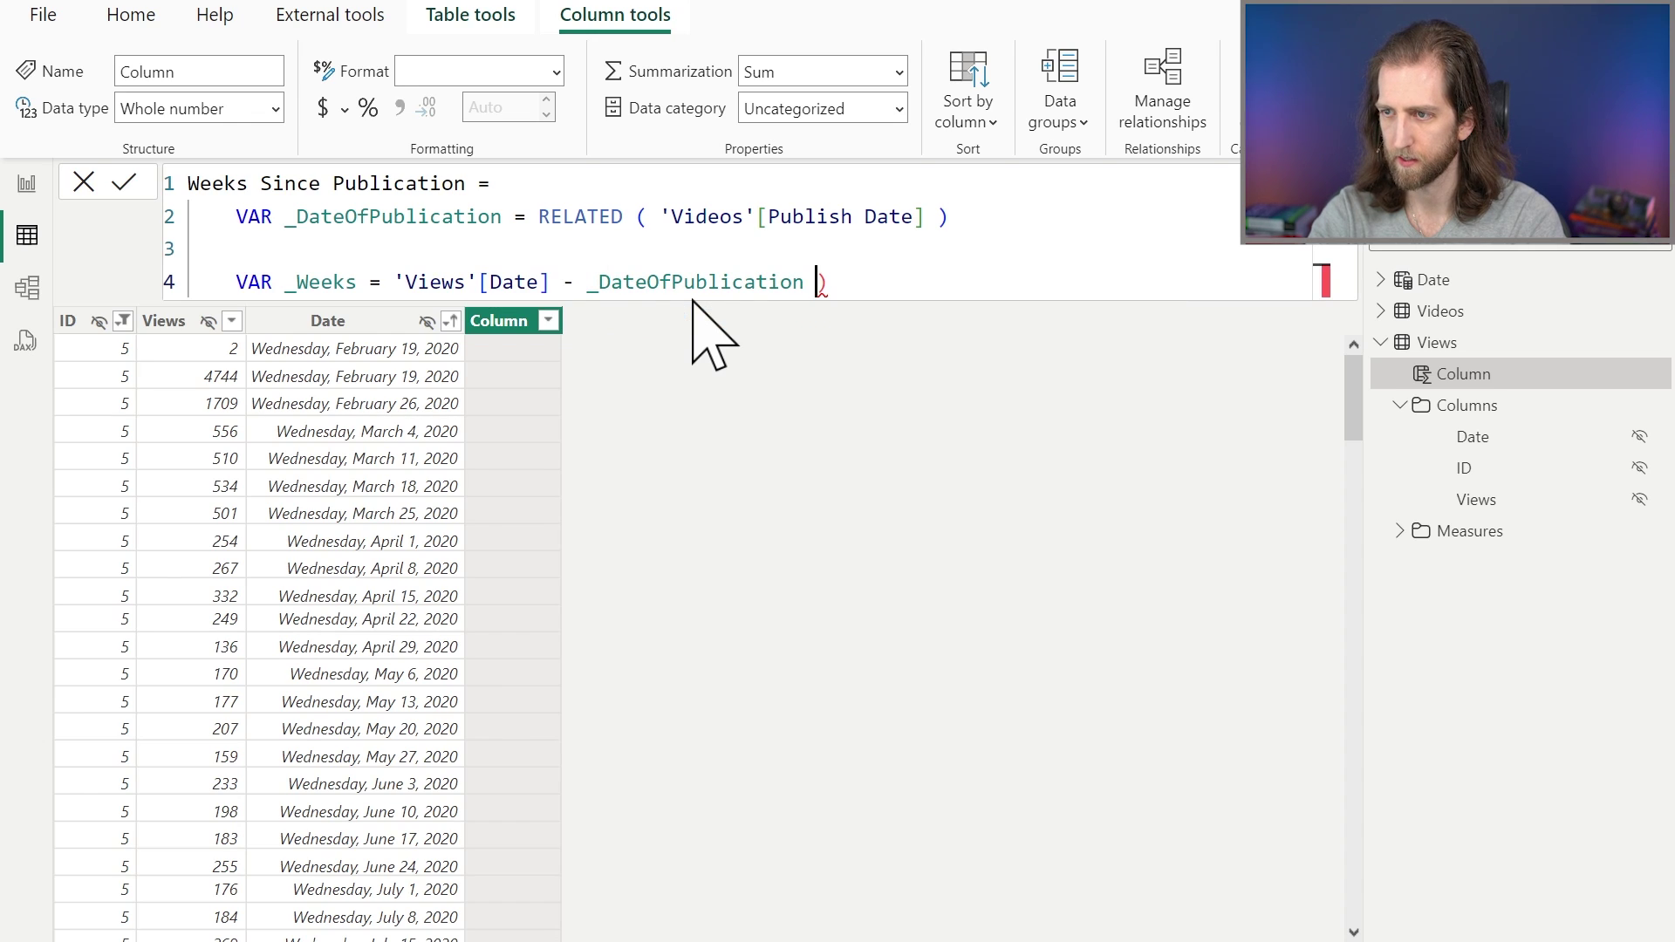
{"action": "key", "text": "ctrl+Left"}
{"action": "key", "text": "ctrl+Left"}
{"action": "key", "text": "ctrl+Left"}
{"action": "key", "text": "ctrl+Left"}
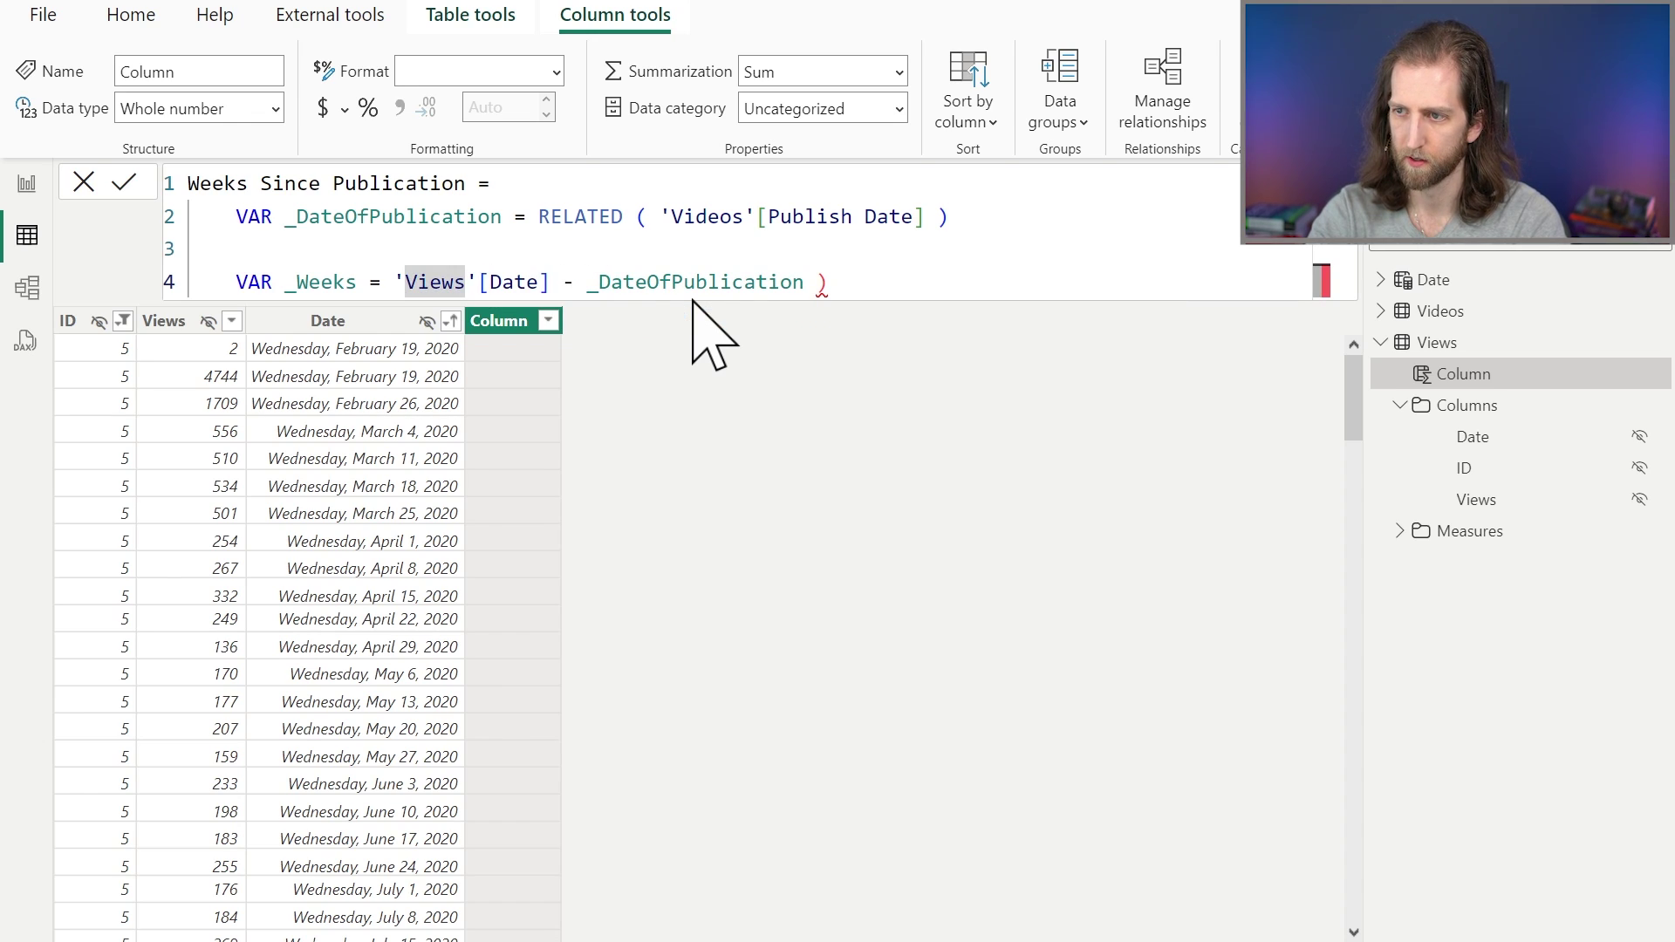
{"action": "key", "text": "Left"}
{"action": "type", "text": "("}
{"action": "key", "text": "End"}
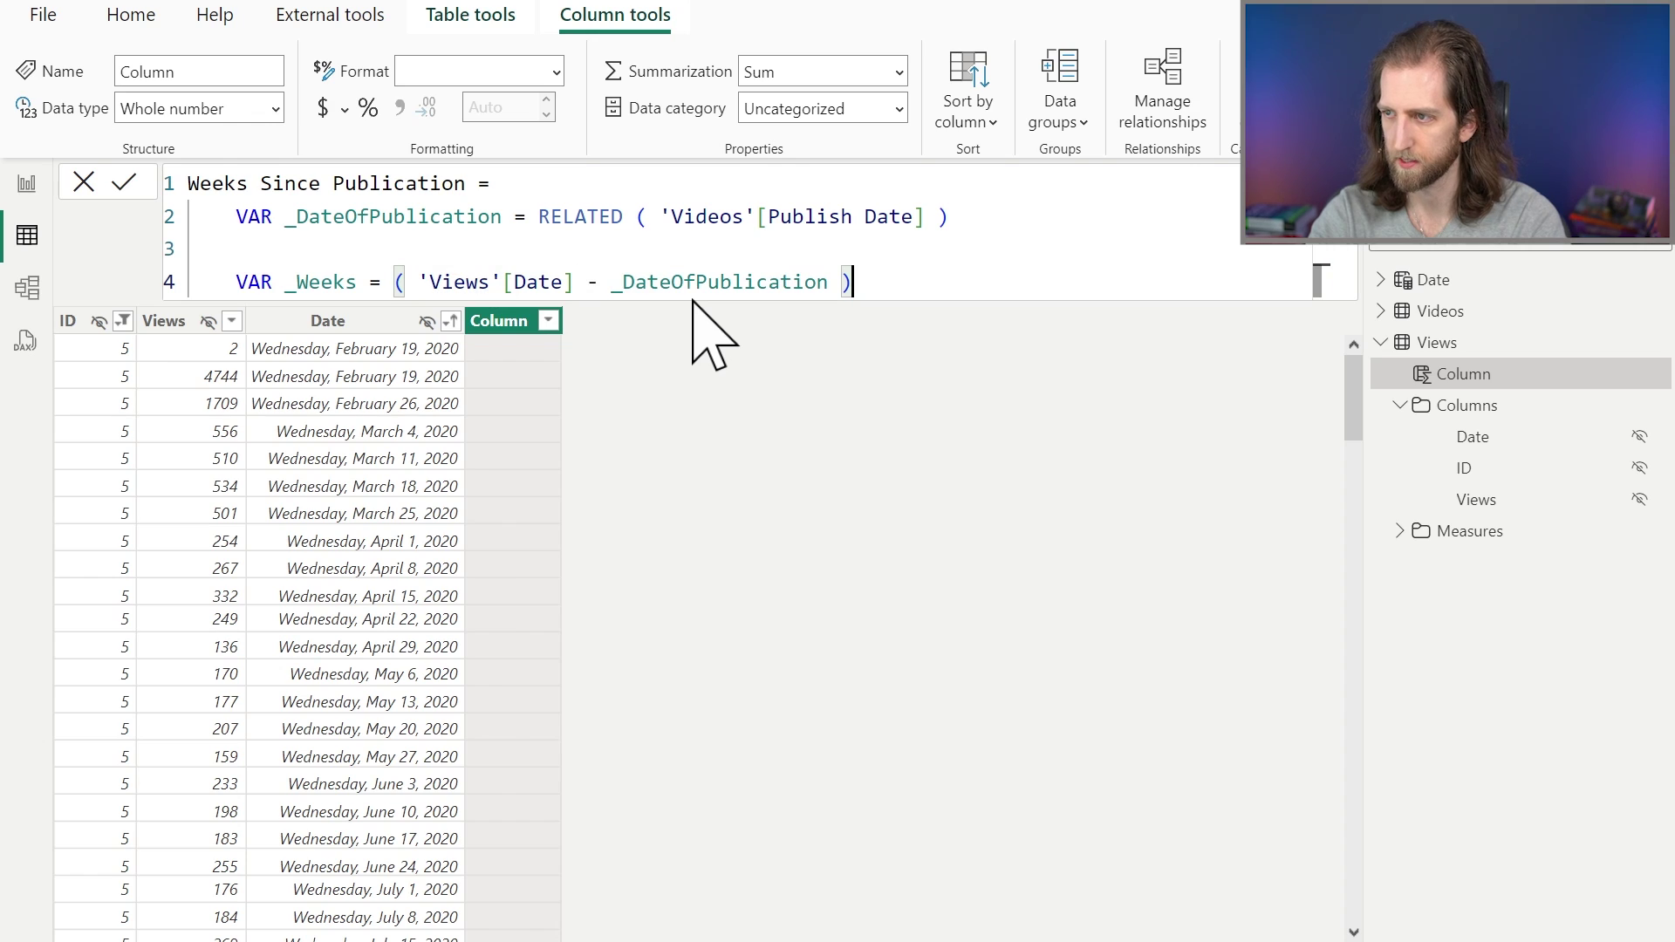
{"action": "type", "text": "/ 7"}
Step: Finish the formula with RETURN _Weeks and commit the column
{"action": "key", "text": "Return"}
{"action": "type", "text": "R"}
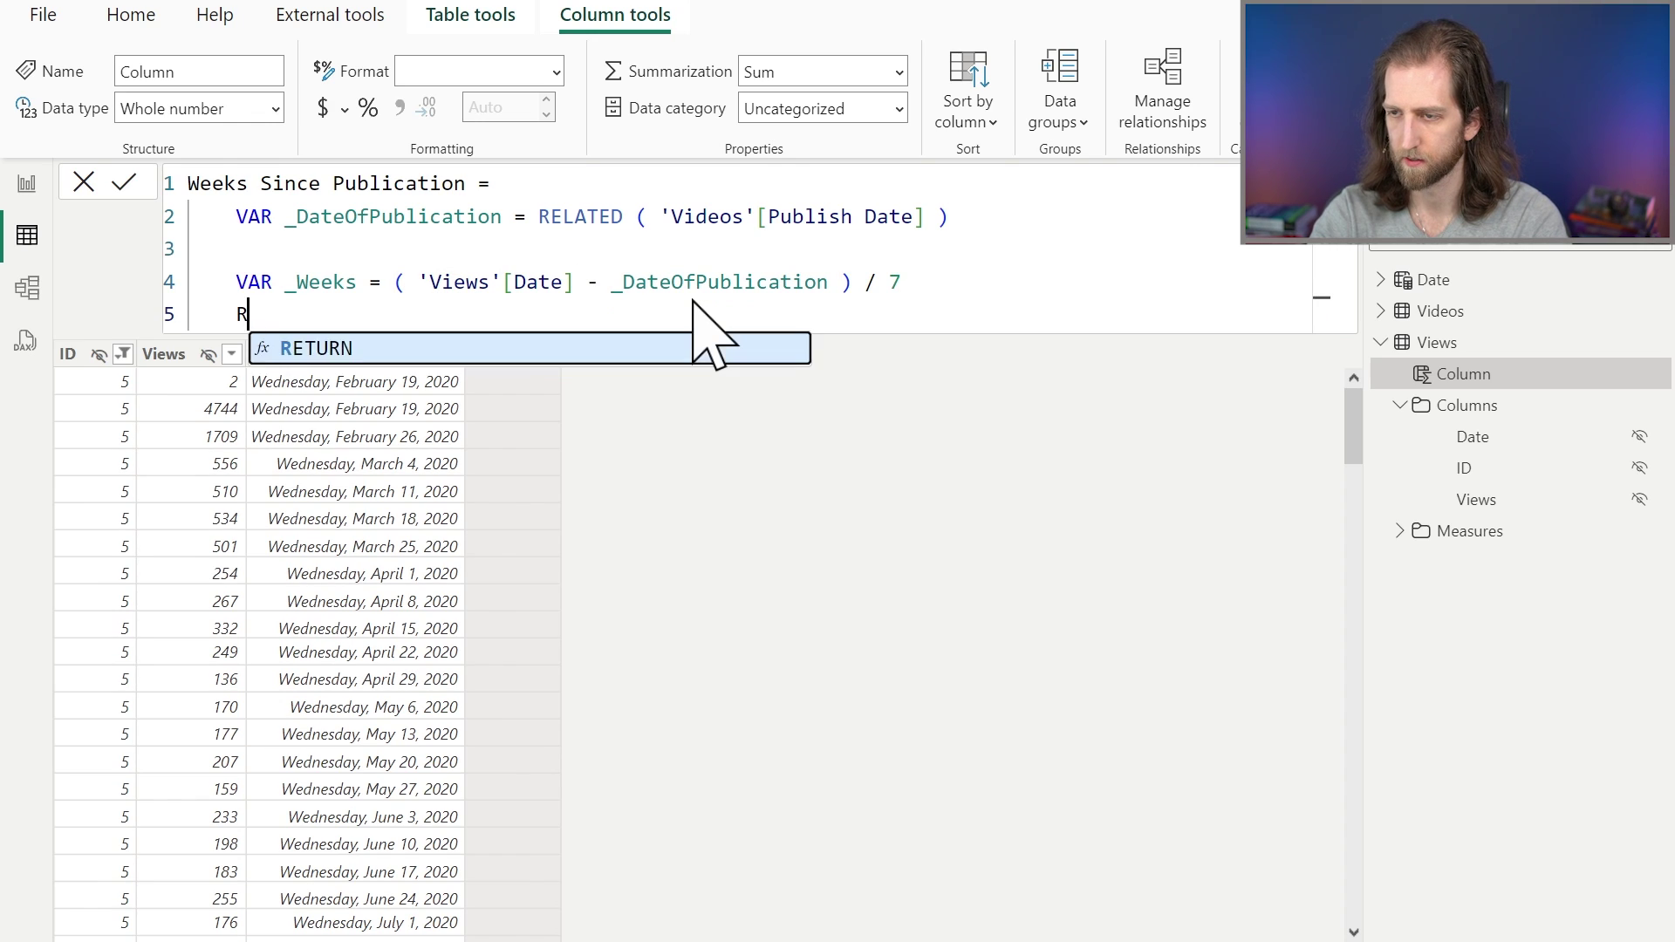
{"action": "type", "text": "ETURN"}
{"action": "key", "text": "Return"}
{"action": "type", "text": "_Weeks"}
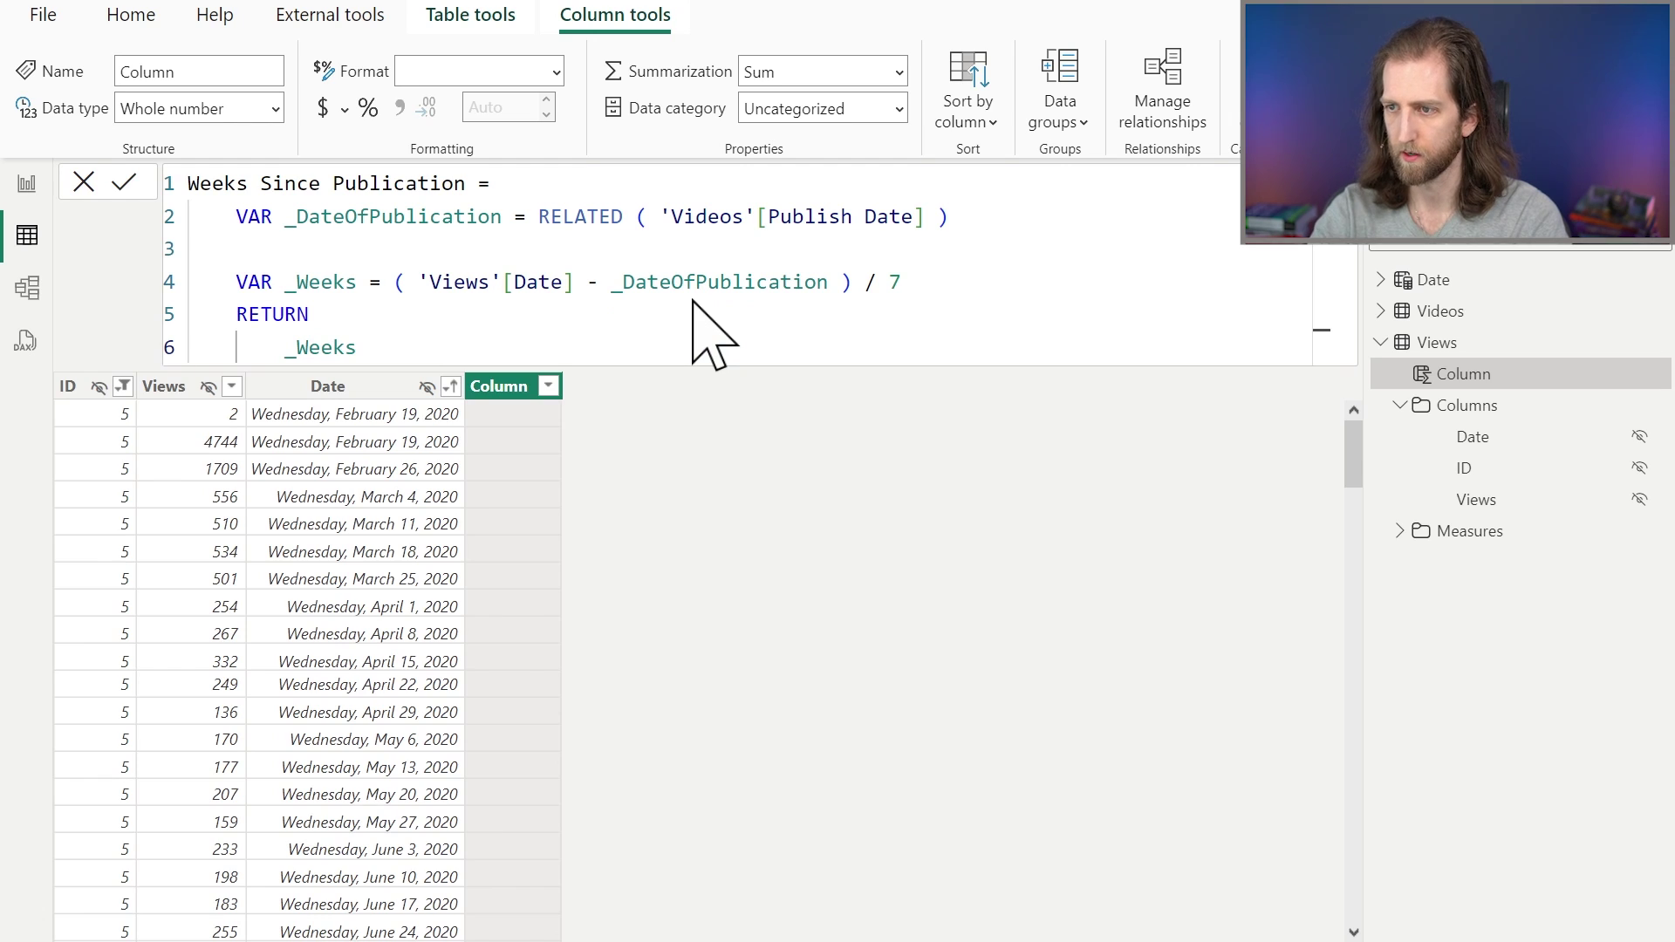
{"action": "key", "text": "Return"}
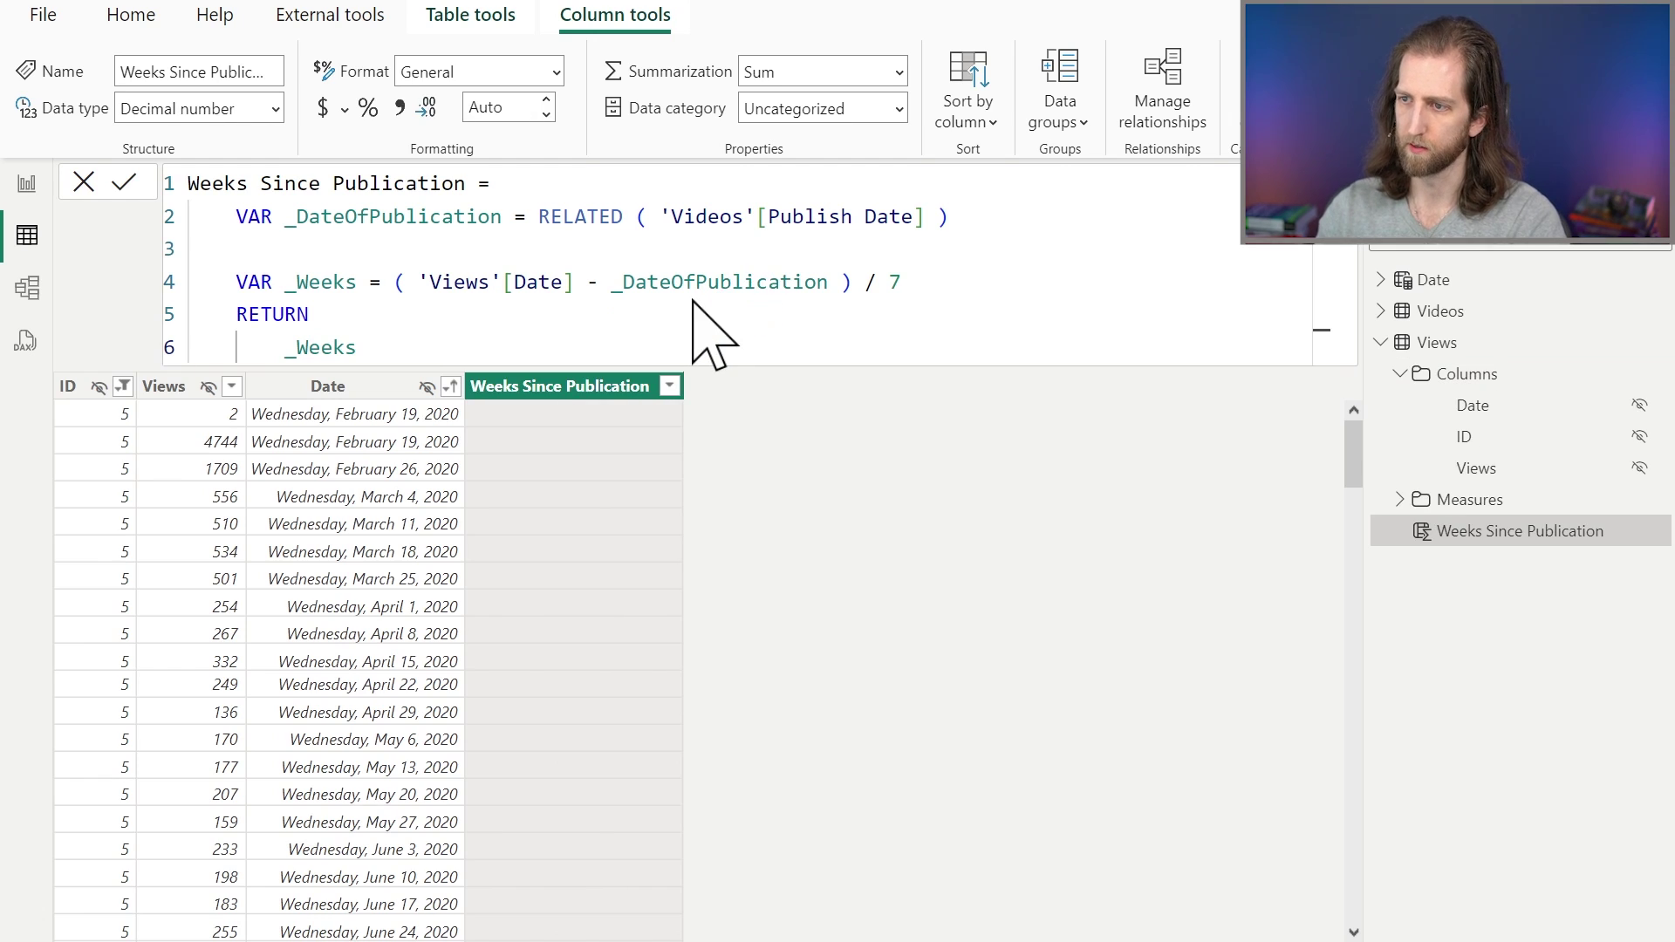
{"action": "scroll", "coordinate": [628, 489], "scroll_direction": "down", "scroll_amount": 5}
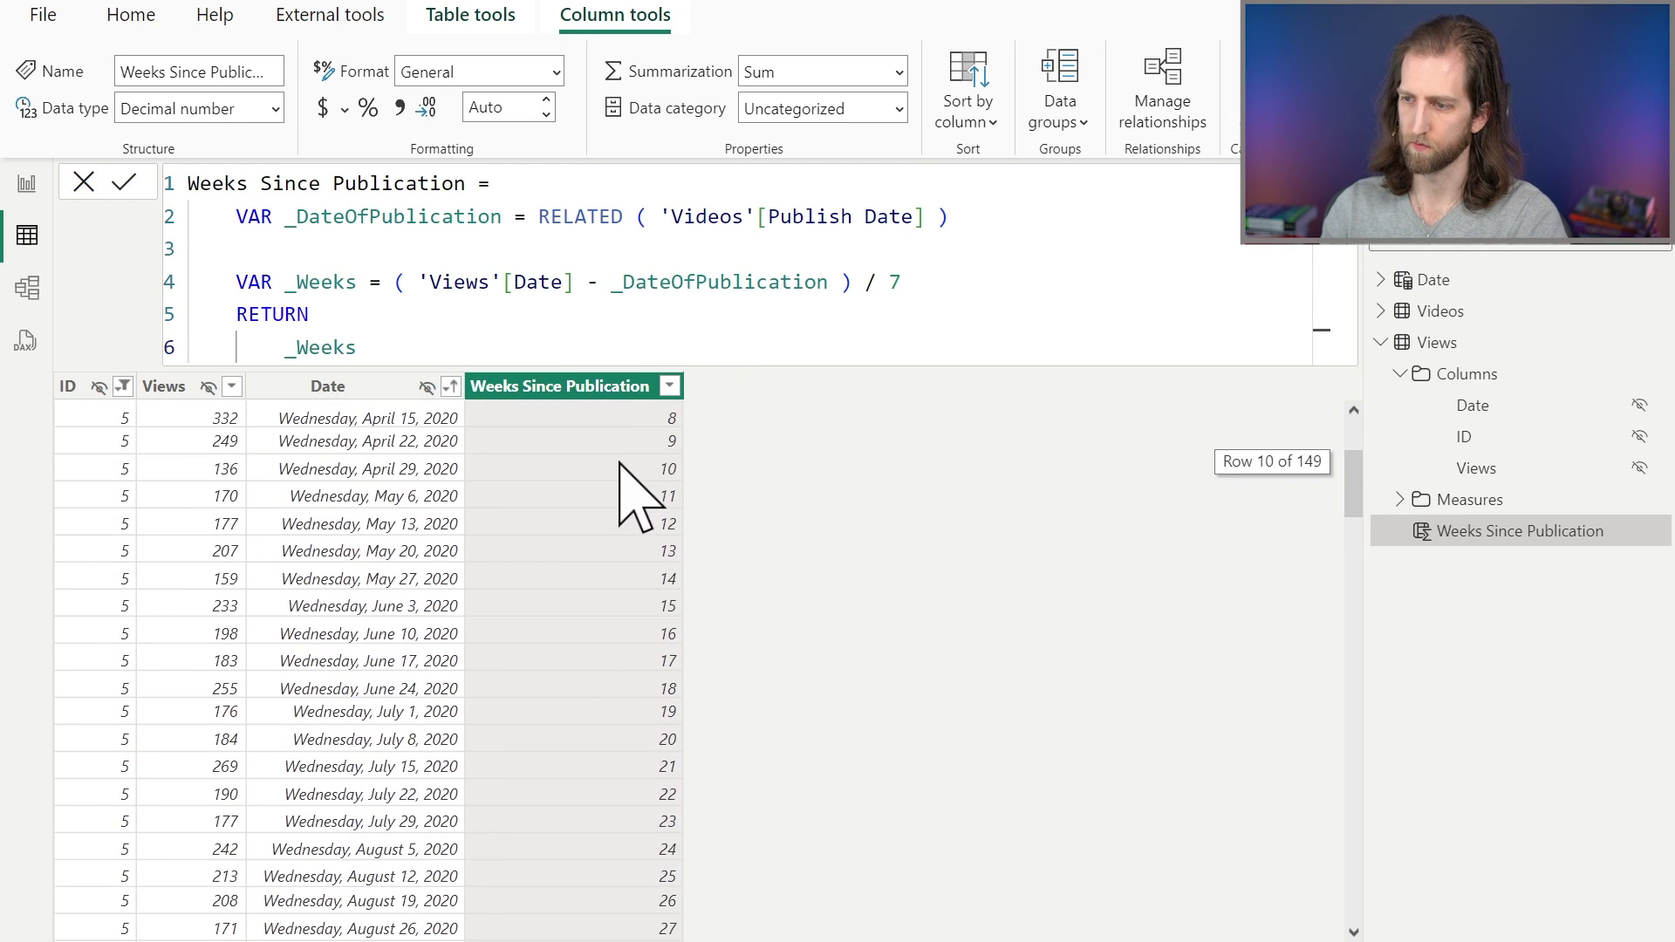
{"action": "scroll", "coordinate": [628, 698], "scroll_direction": "up", "scroll_amount": 5}
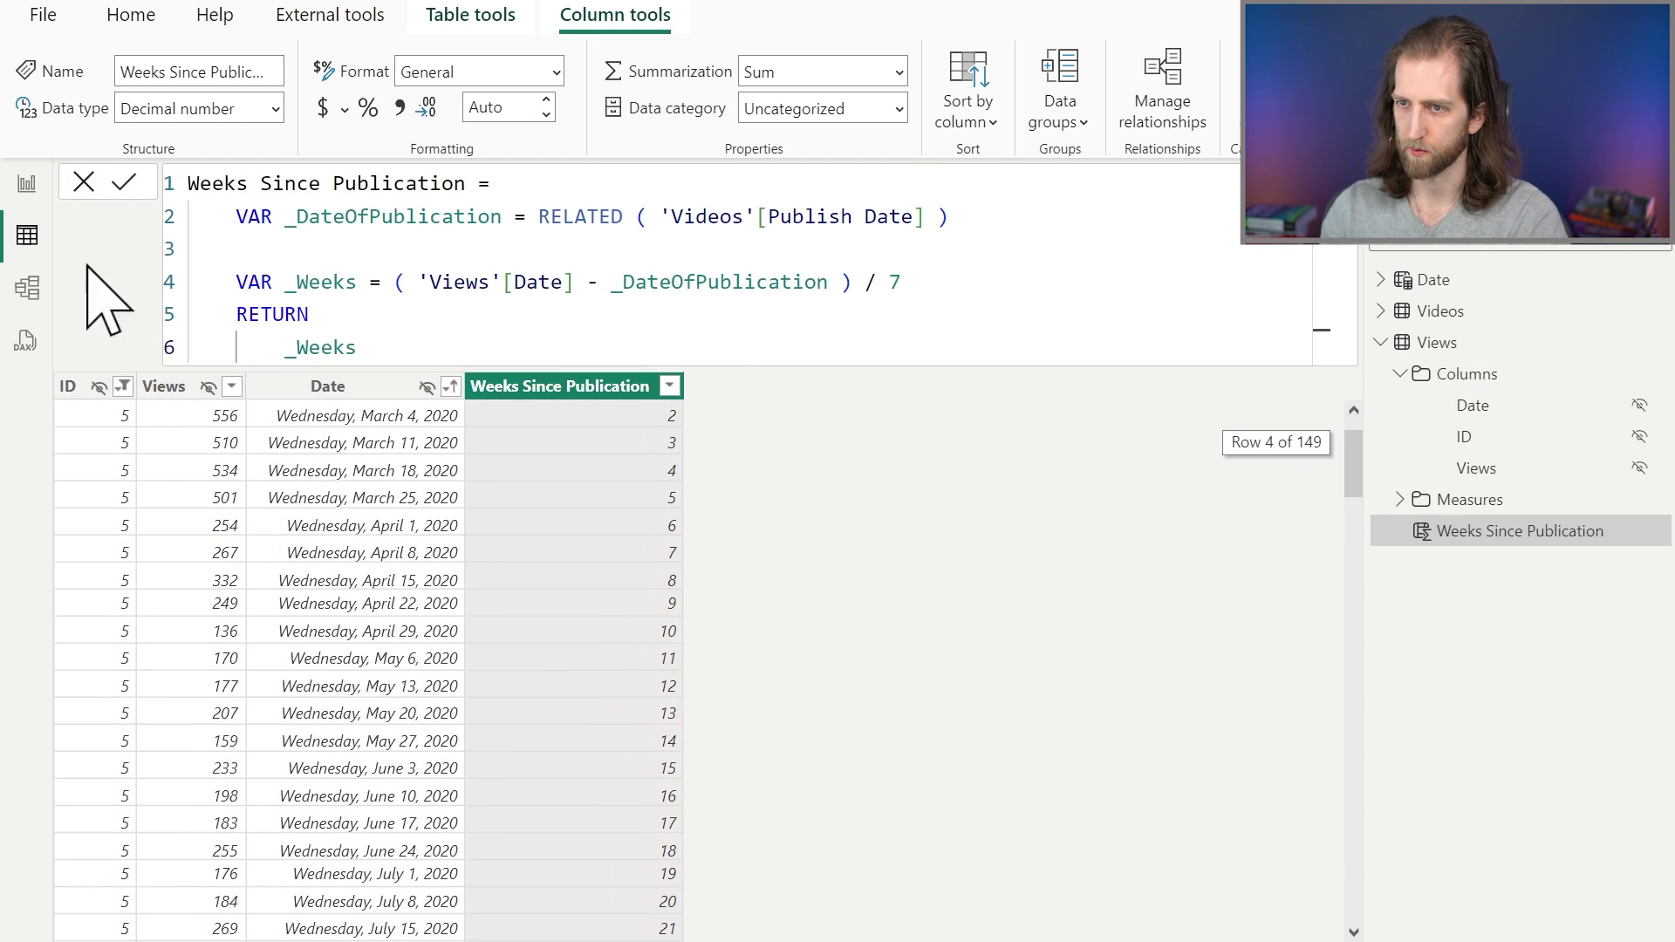
{"action": "left_click", "coordinate": [24, 290]}
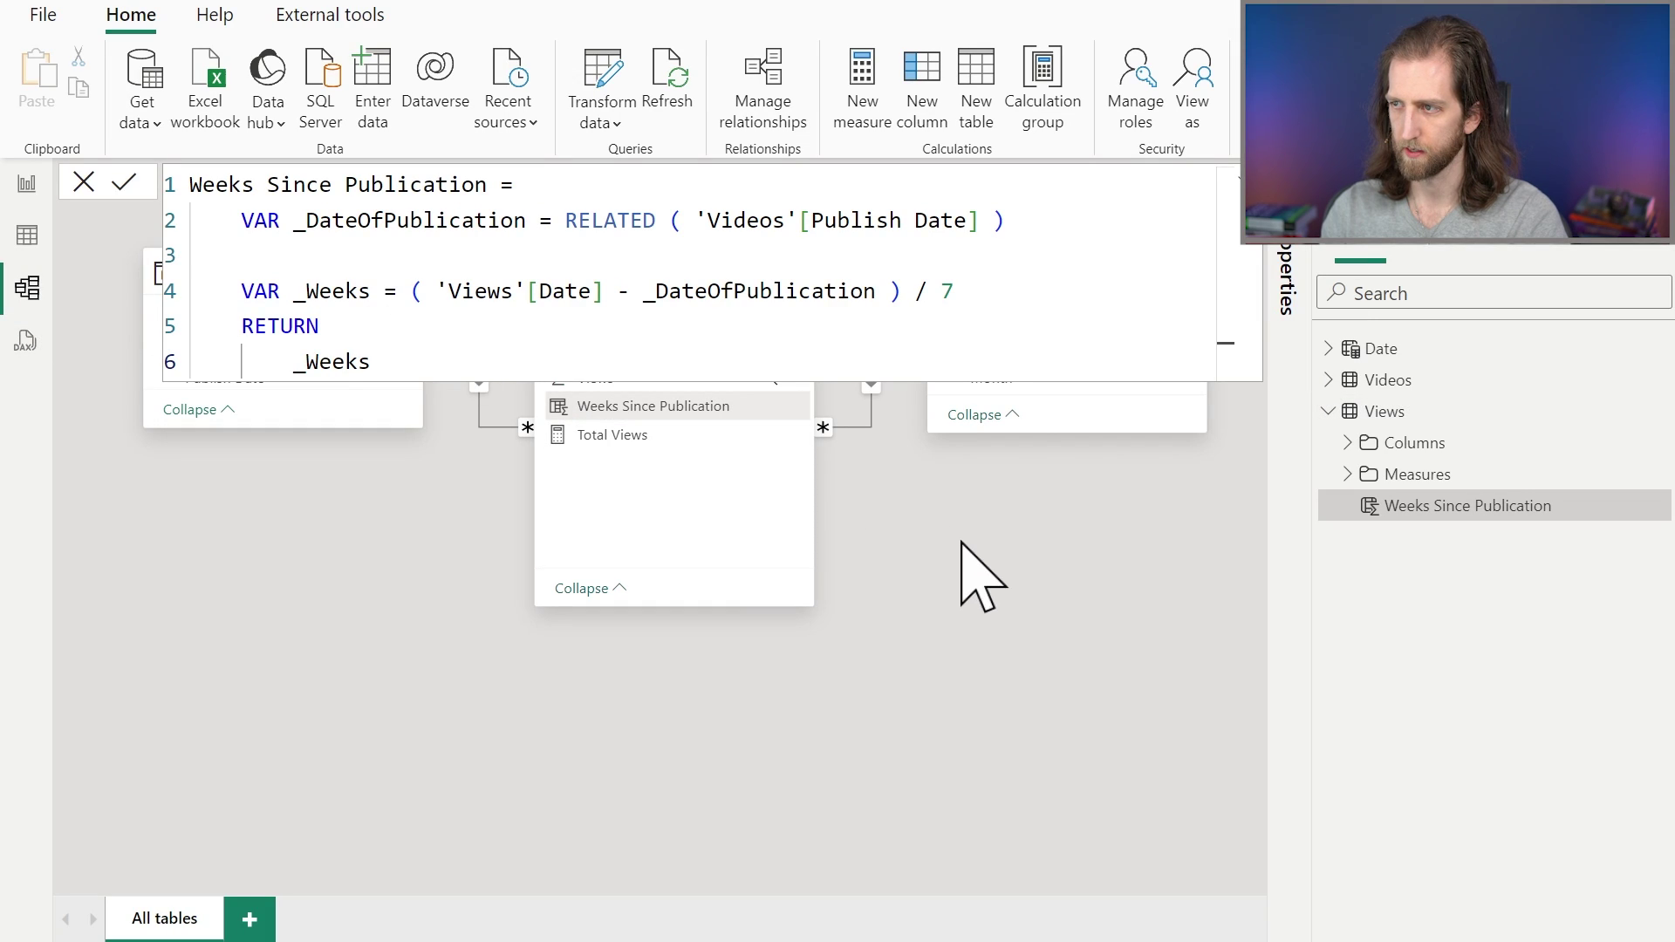
Step: Create the table Weeks = VALUES('Views'[Weeks Since Publication]) and place its card below Date
{"action": "left_click", "coordinate": [1237, 181]}
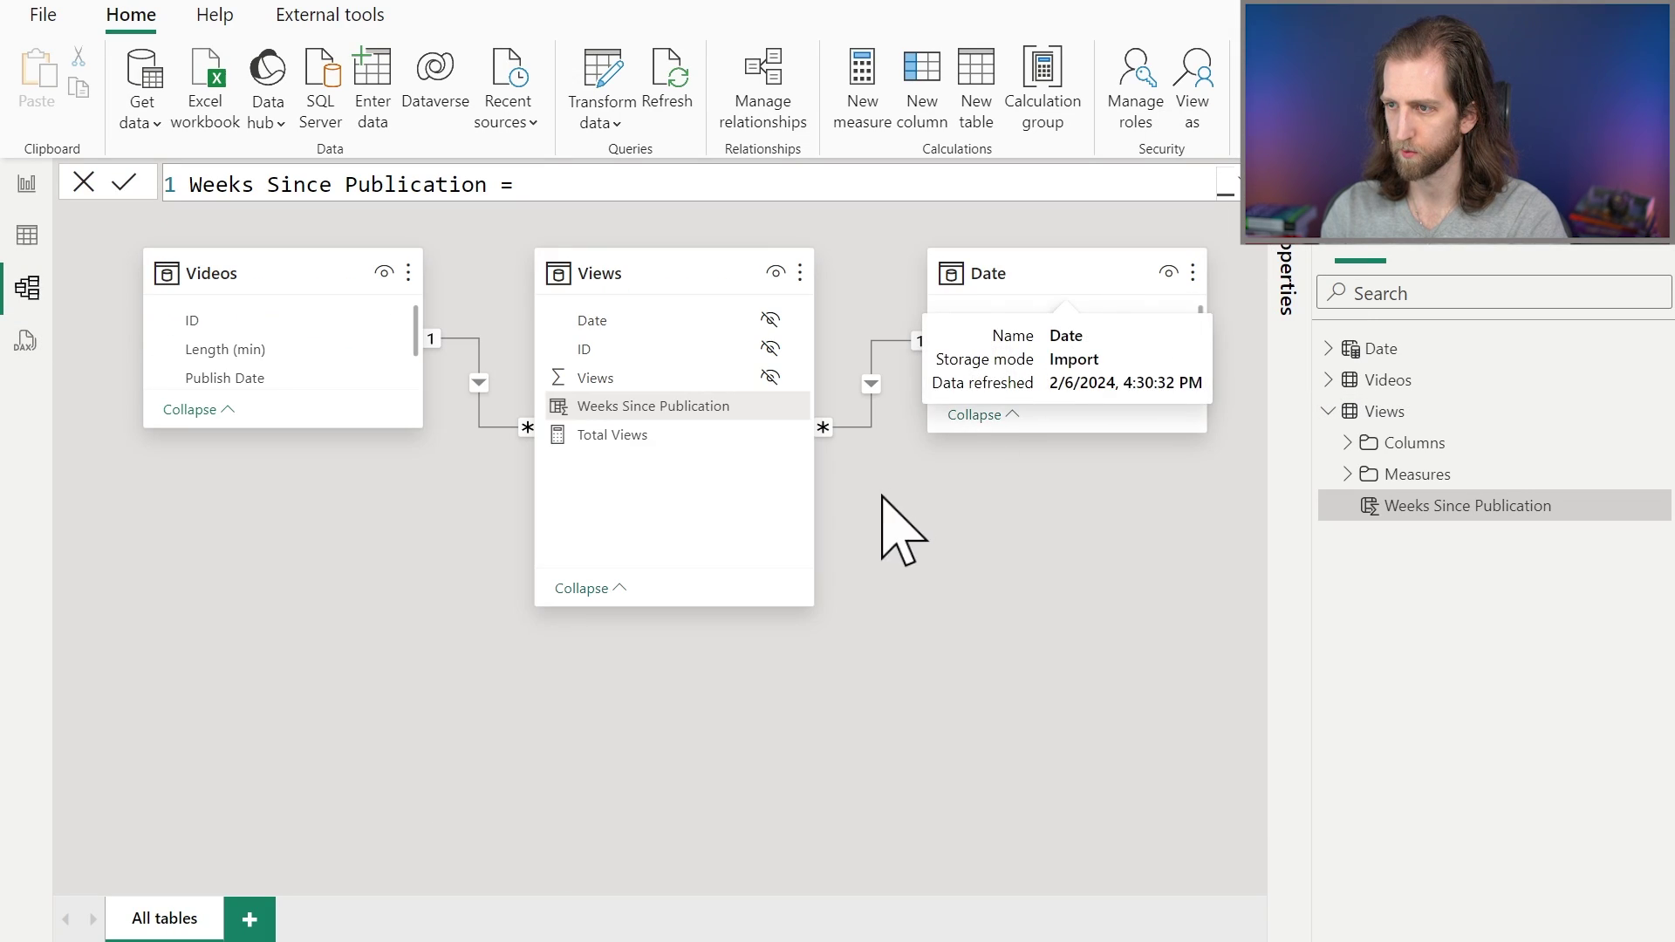
{"action": "left_click", "coordinate": [975, 123]}
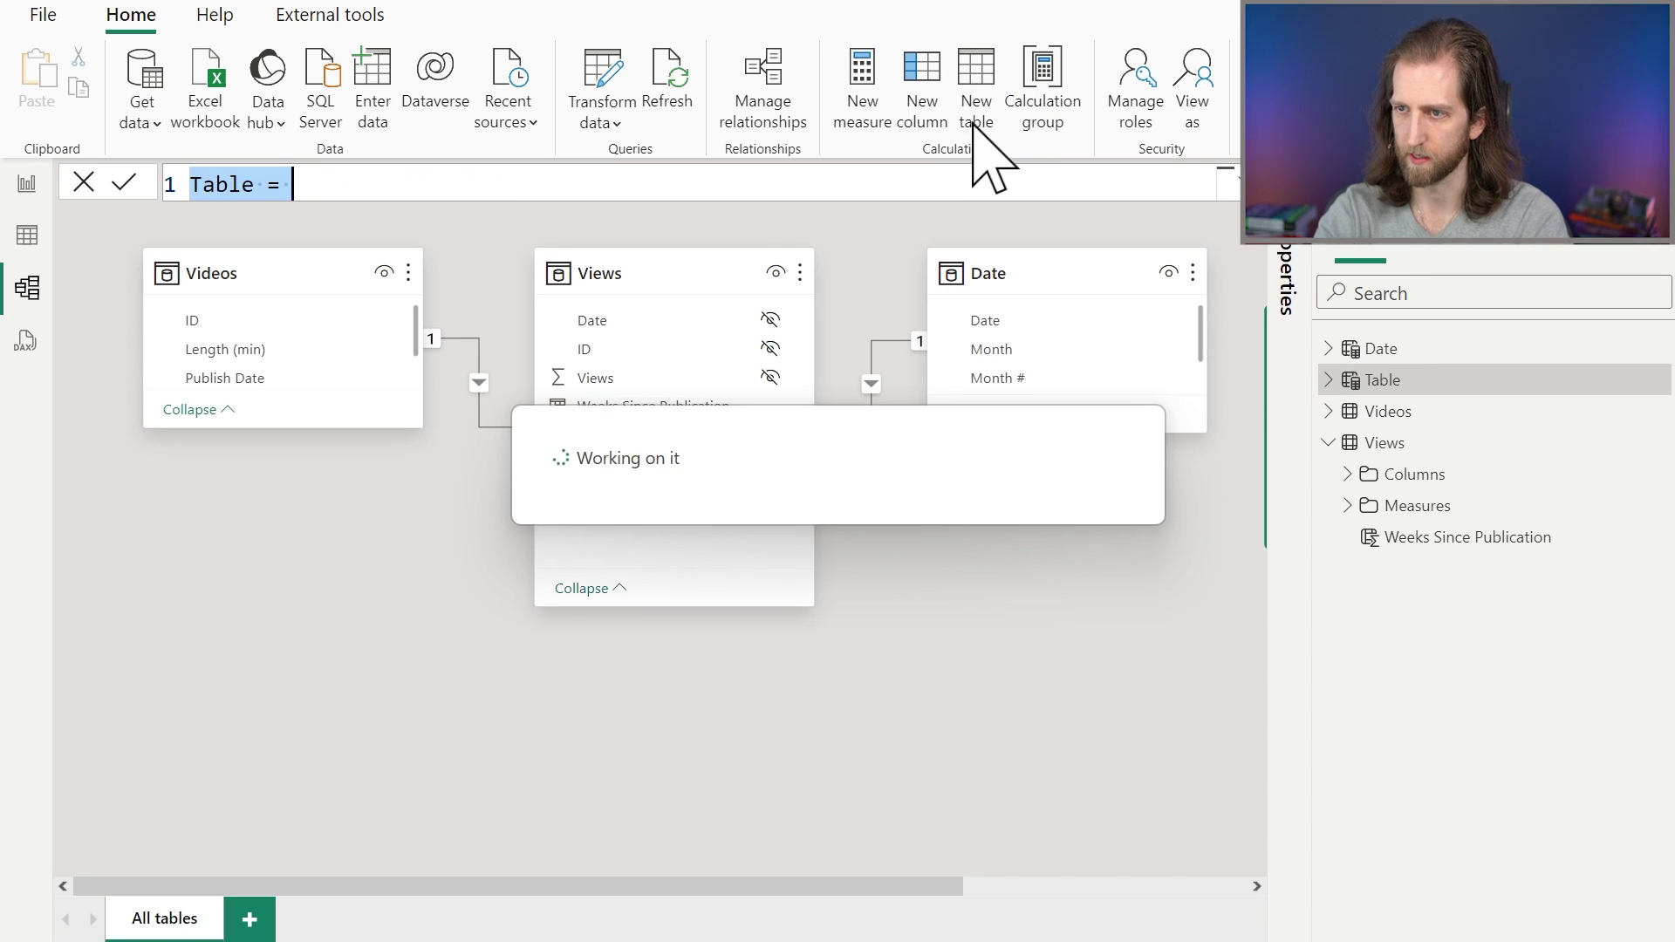
{"action": "type", "text": "Weeks"}
{"action": "key", "text": "shift+Return"}
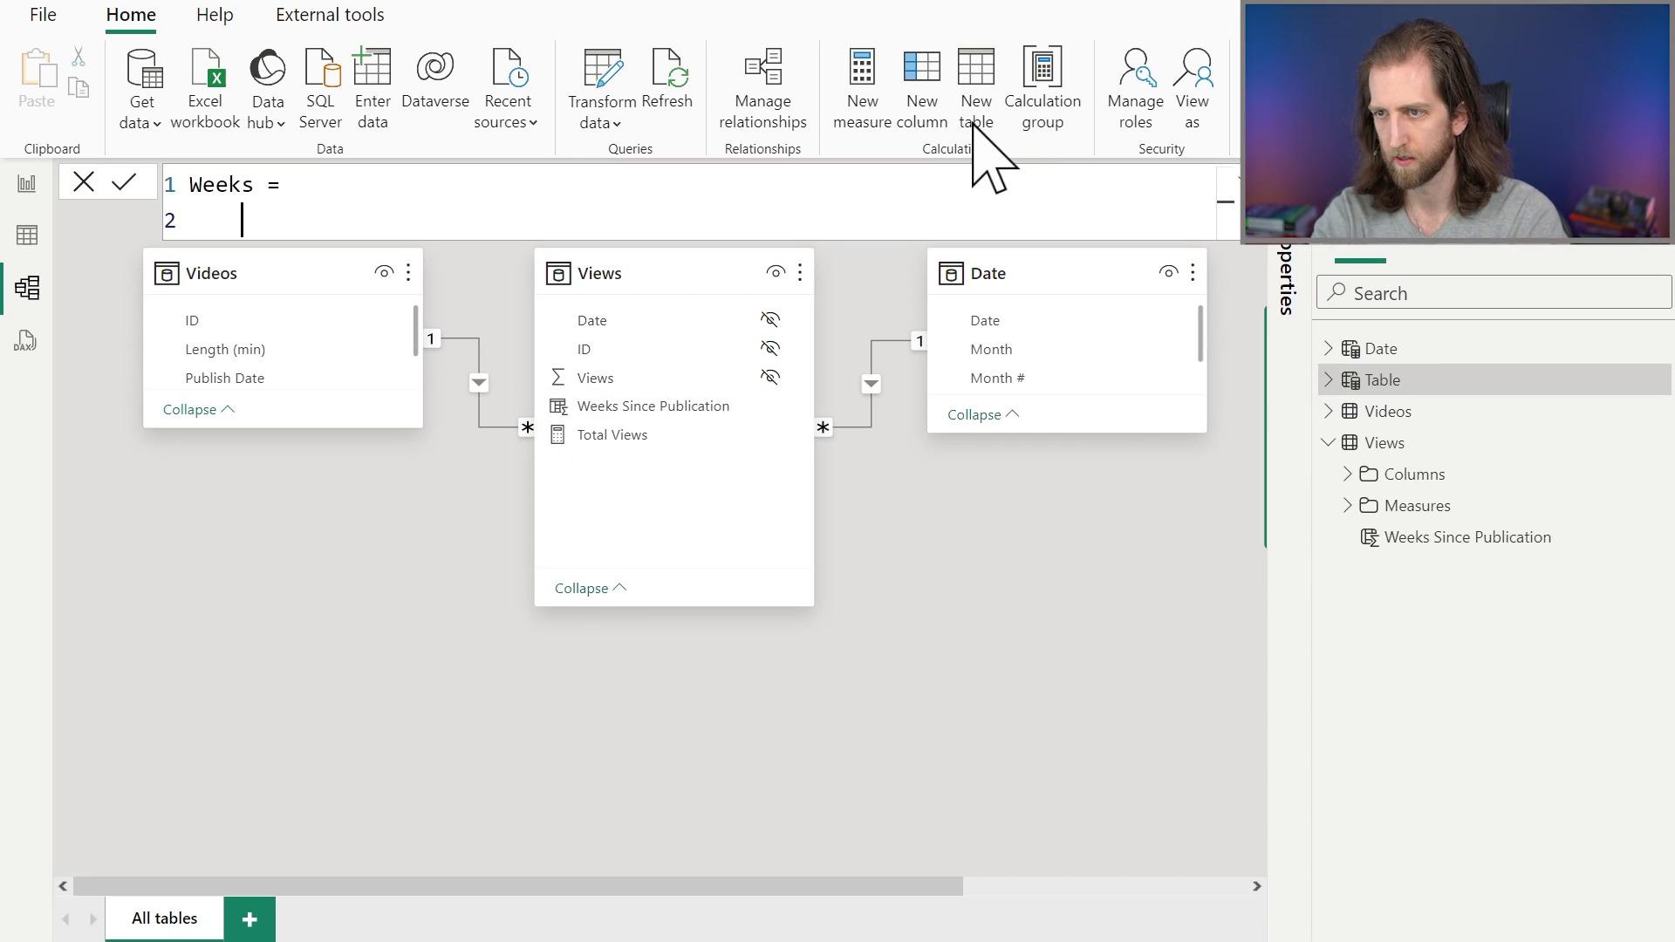
{"action": "type", "text": "VALUES ( 'Views"}
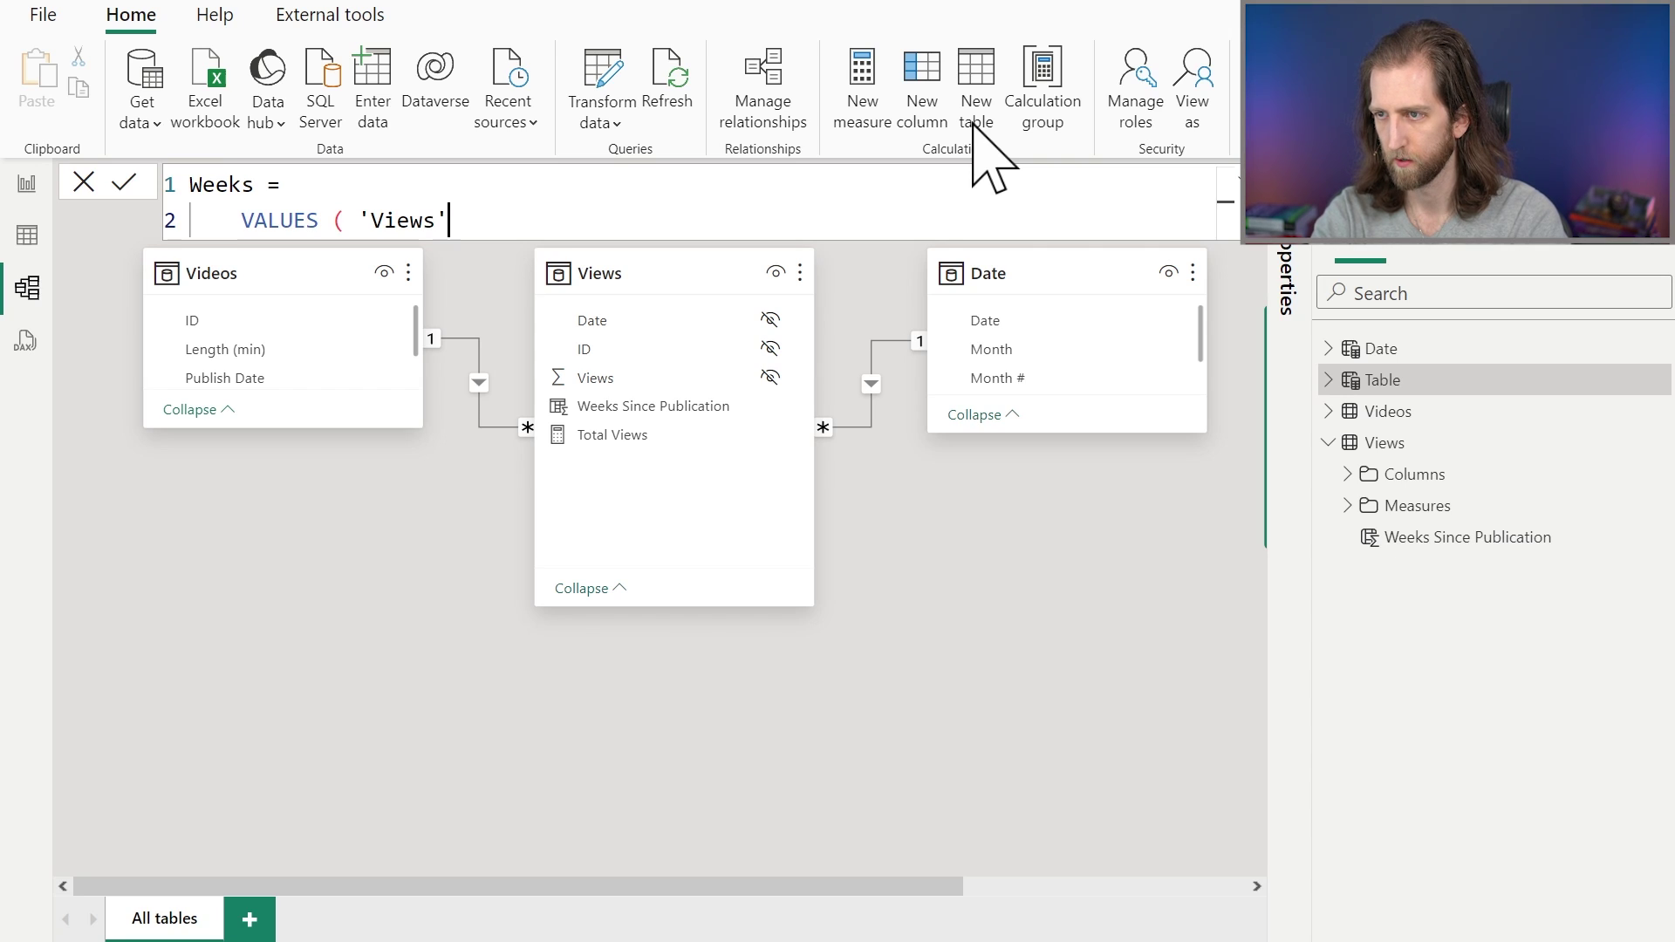
{"action": "type", "text": "'[We"}
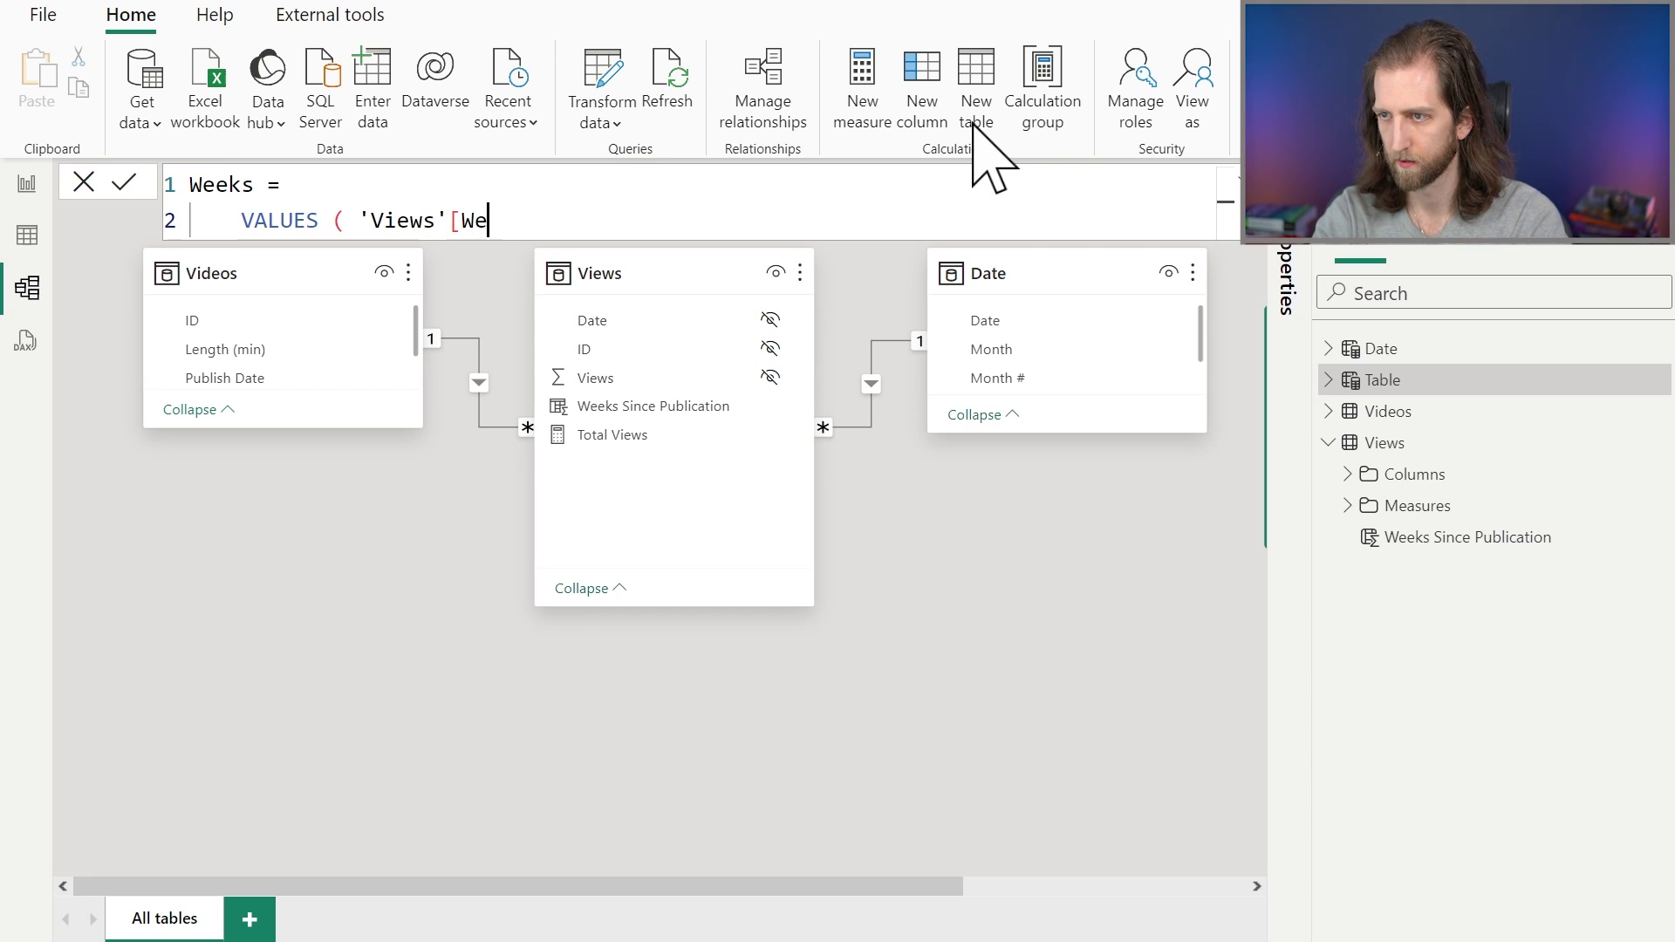
{"action": "type", "text": "eks Since Publi"}
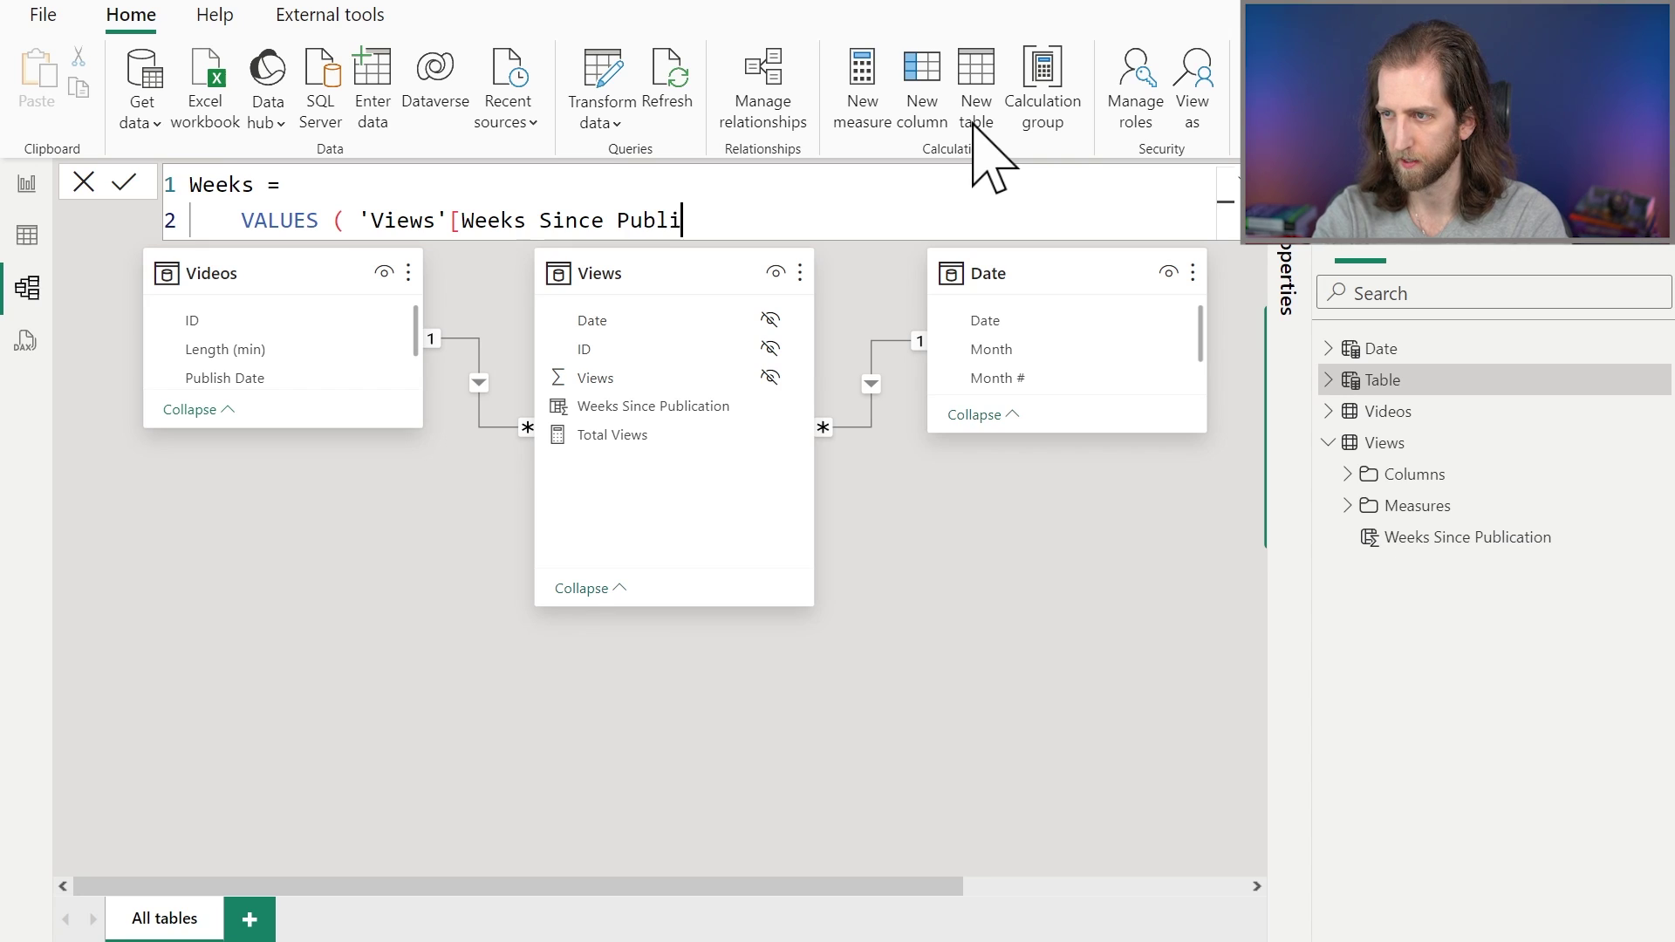
{"action": "type", "text": "cation] )"}
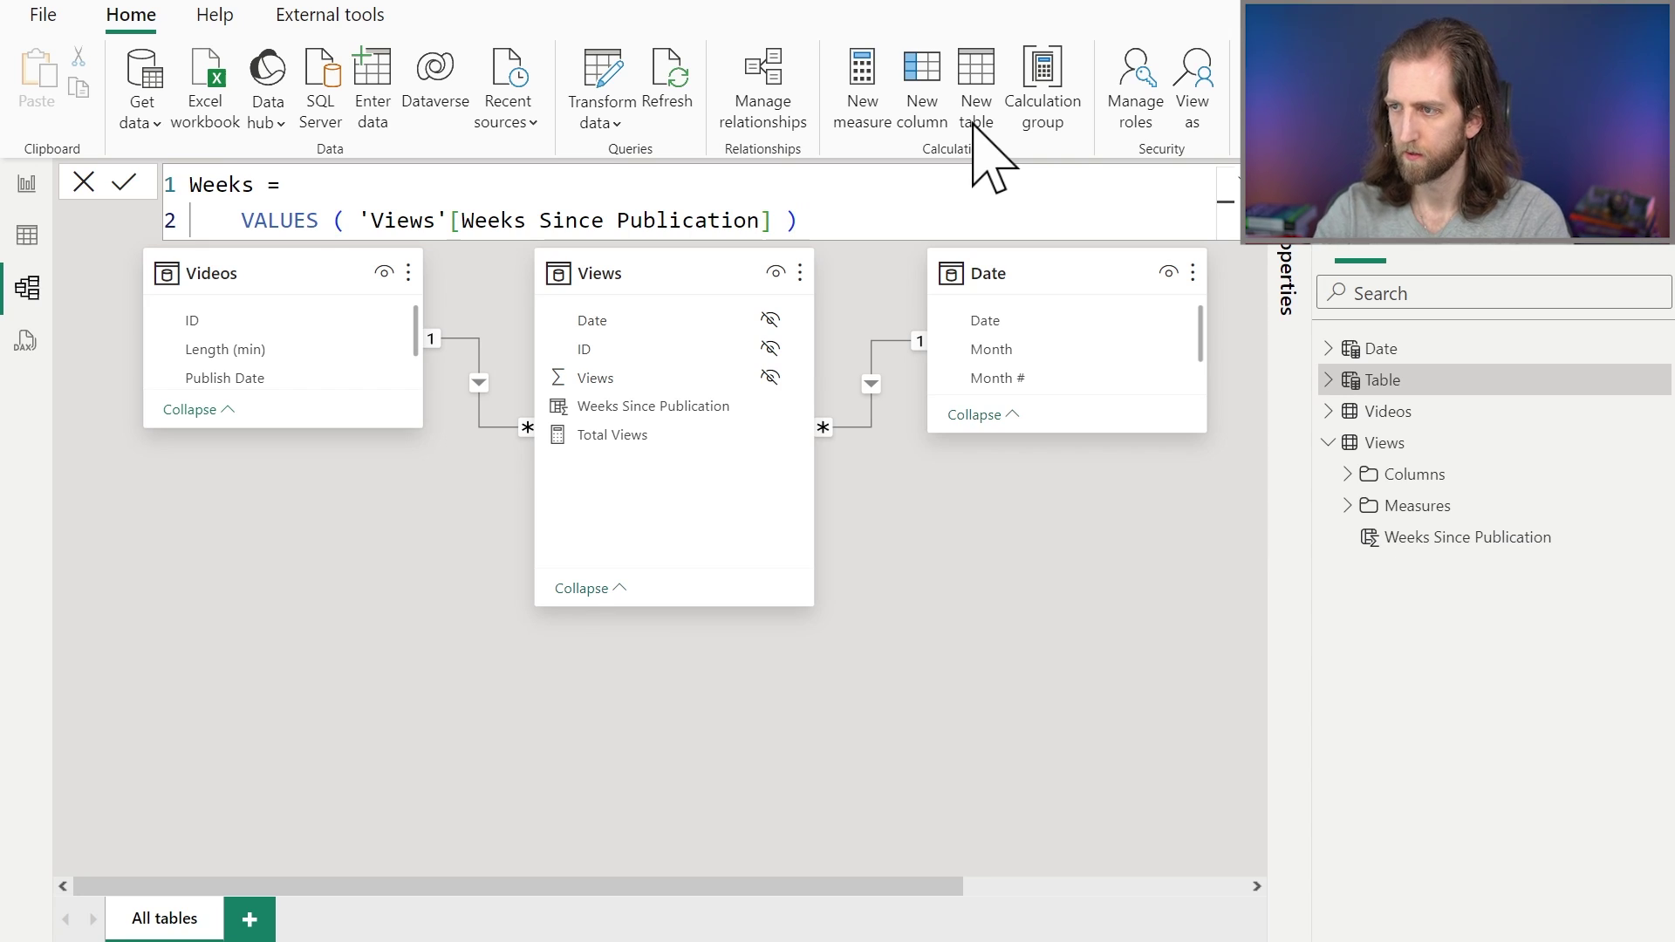
{"action": "key", "text": "Return"}
{"action": "left_click_drag", "start_coordinate": [1170, 326], "coordinate": [670, 407]}
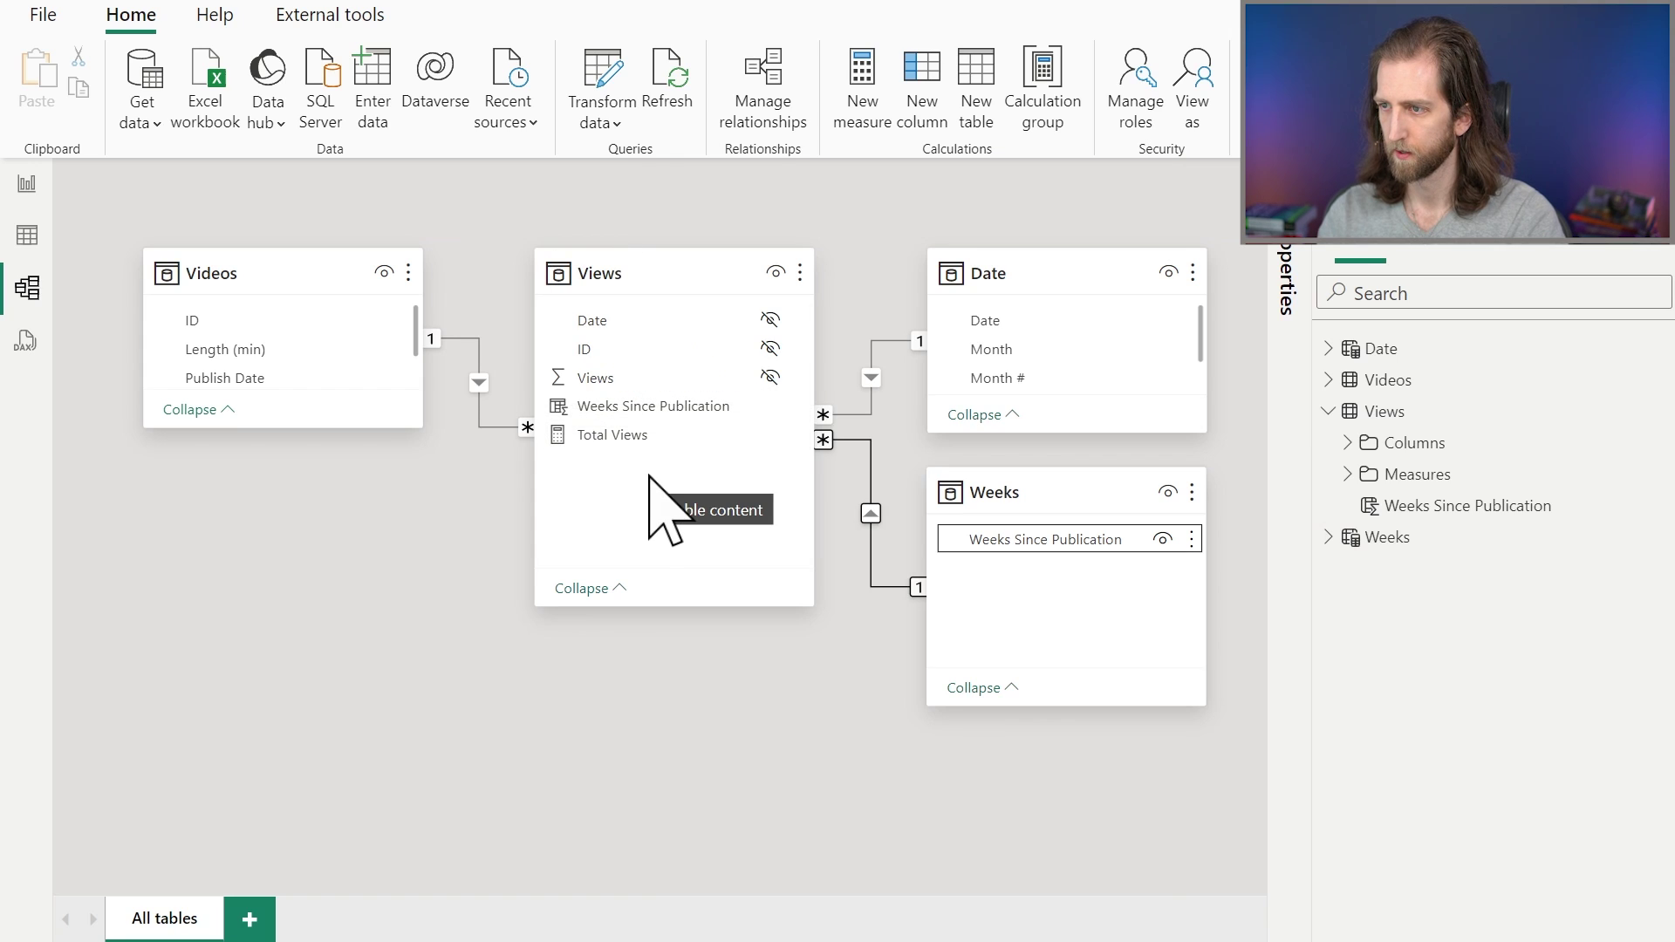
Step: Hide Views' Weeks Since Publication column and file it in the Columns folder
{"action": "left_click", "coordinate": [769, 406]}
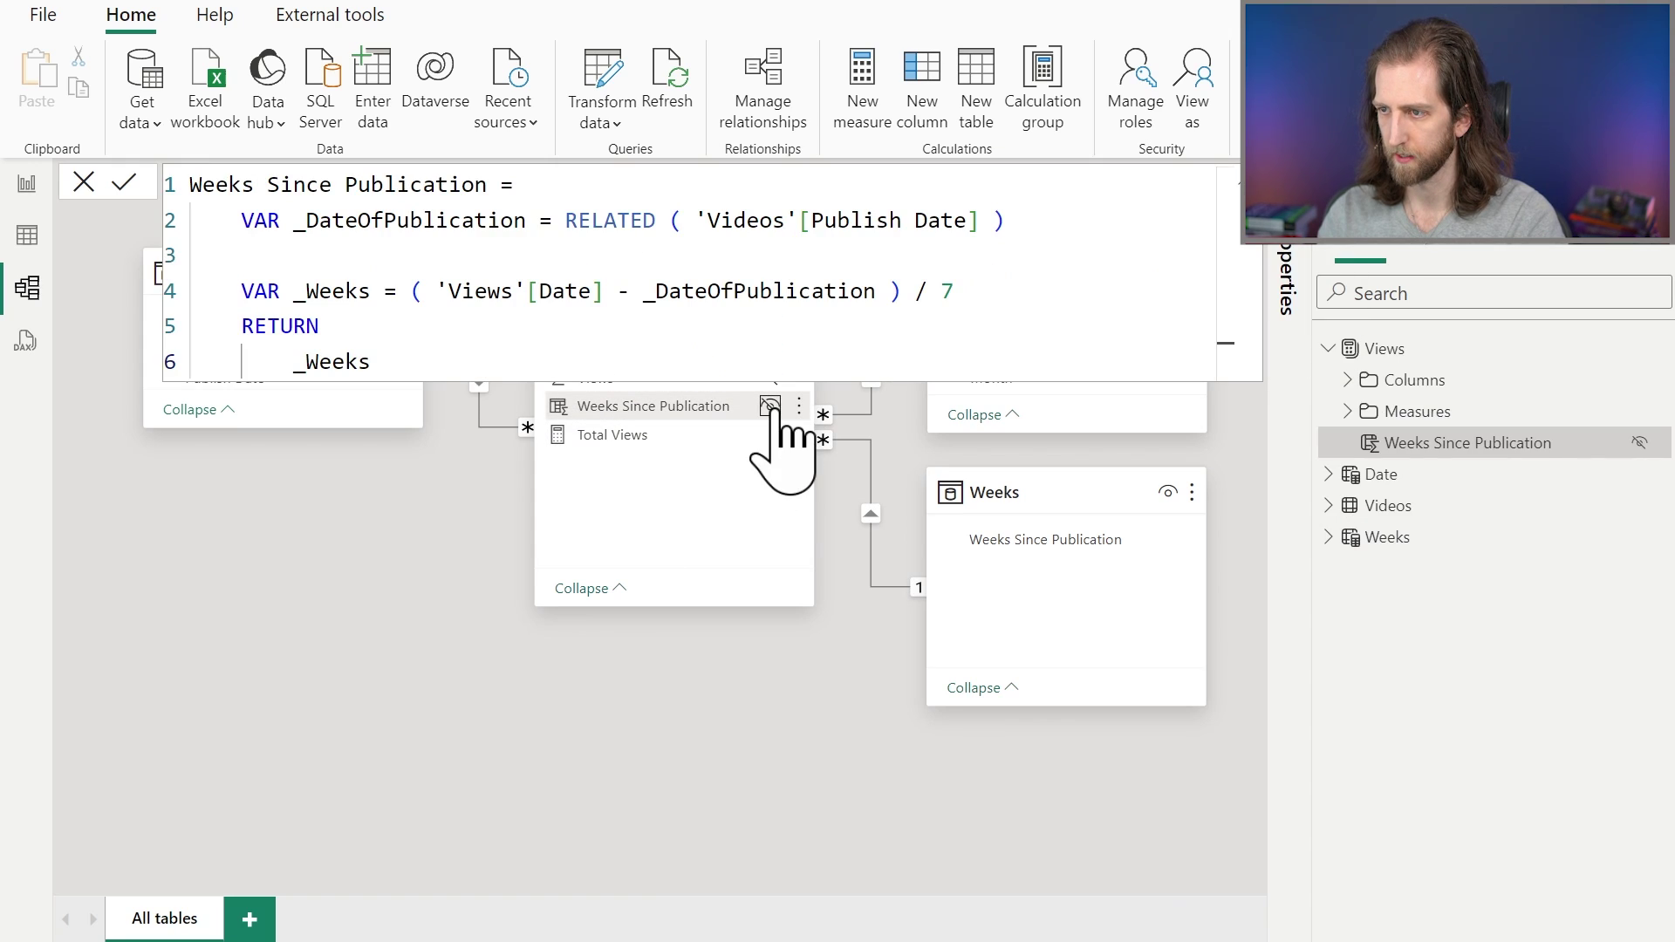
{"action": "mouse_move", "coordinate": [1445, 447]}
{"action": "left_mouse_down"}
{"action": "mouse_move", "coordinate": [1443, 411]}
{"action": "mouse_move", "coordinate": [1443, 441]}
{"action": "left_mouse_up"}
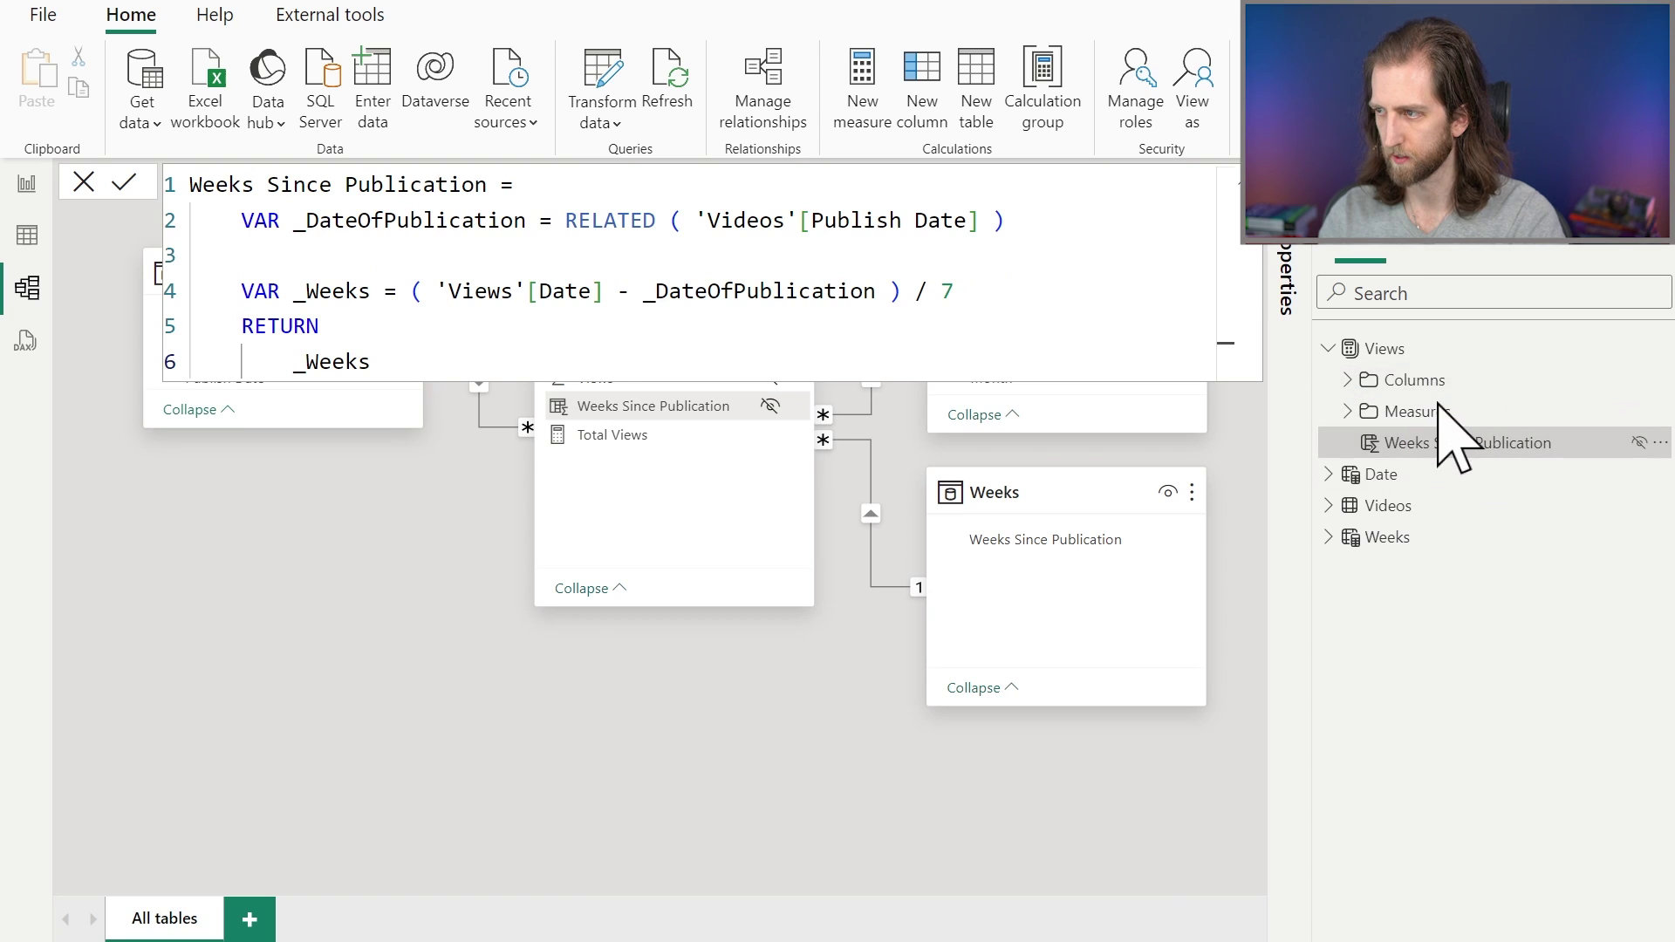
{"action": "left_click", "coordinate": [1357, 384]}
{"action": "left_click", "coordinate": [734, 659]}
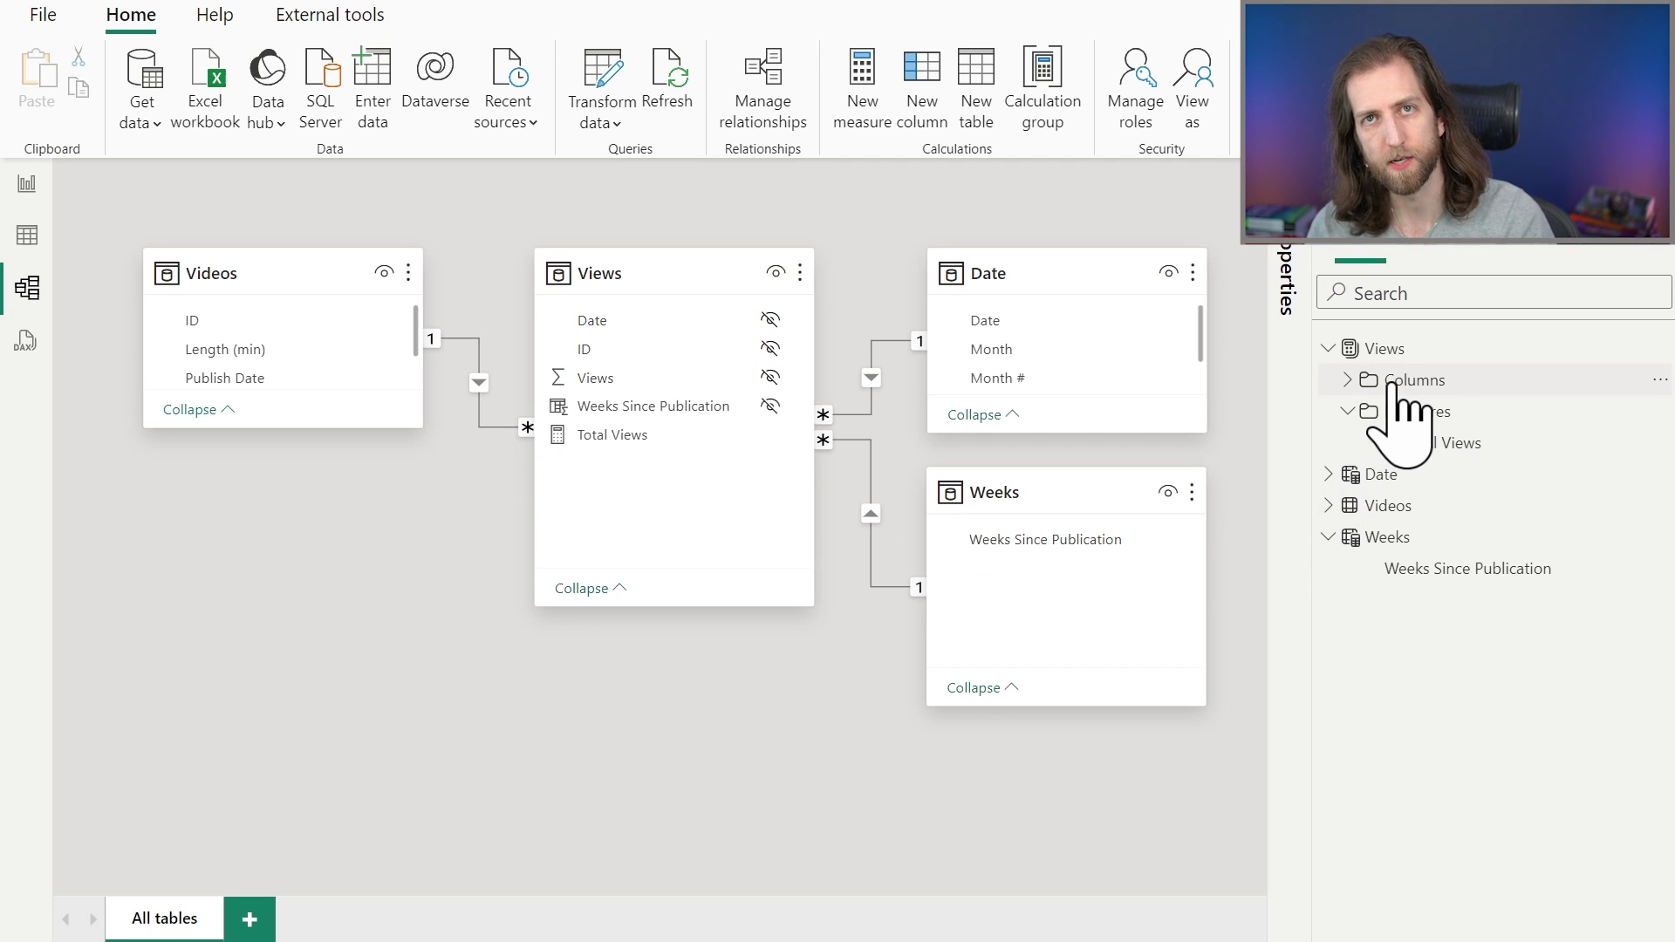
Step: Start a Views measure: Views Since Publication = CALCULATE([Total Views], ..
{"action": "left_click", "coordinate": [1384, 356]}
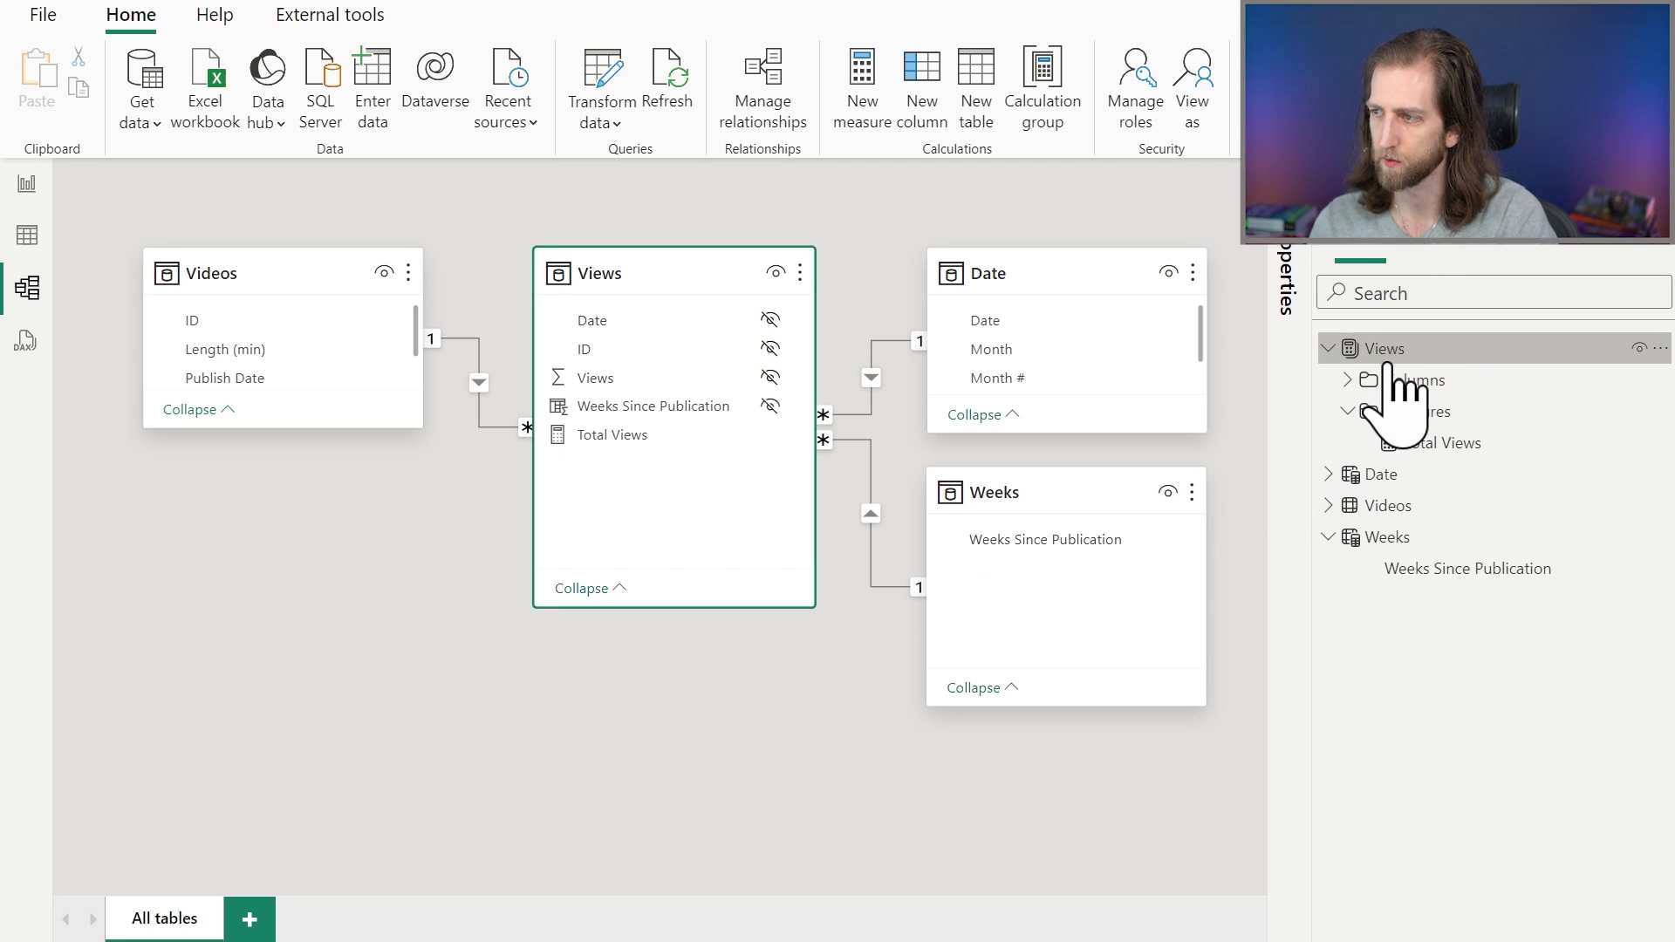
{"action": "left_click", "coordinate": [867, 106]}
{"action": "type", "text": "View"}
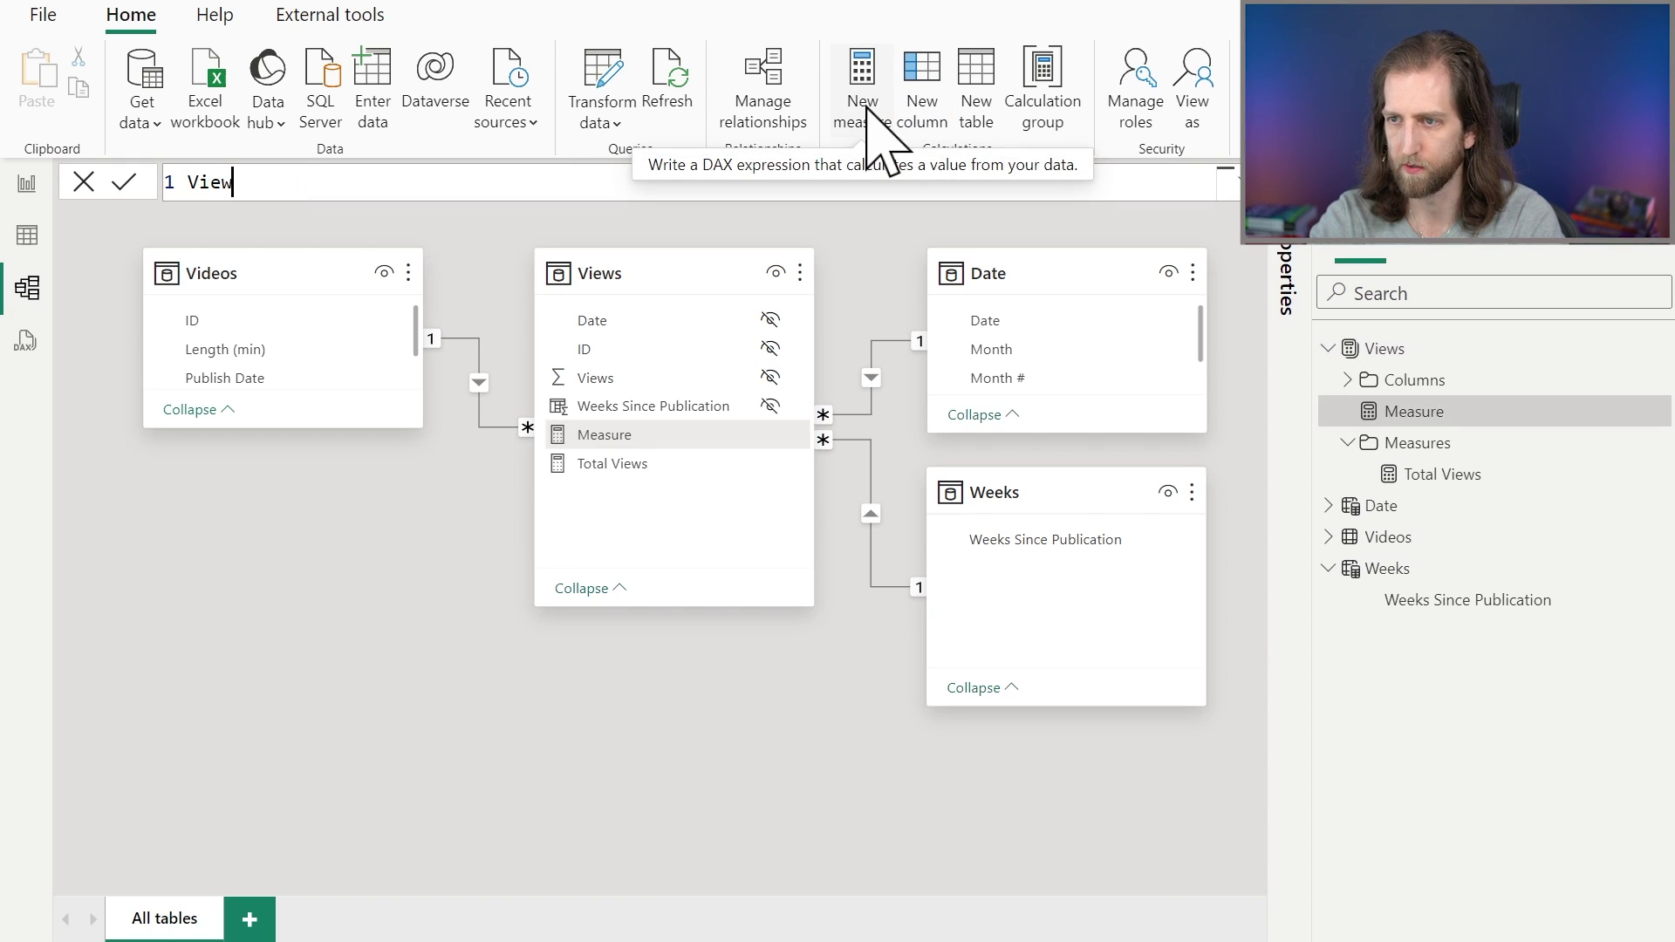
{"action": "type", "text": "s Since Publicati"}
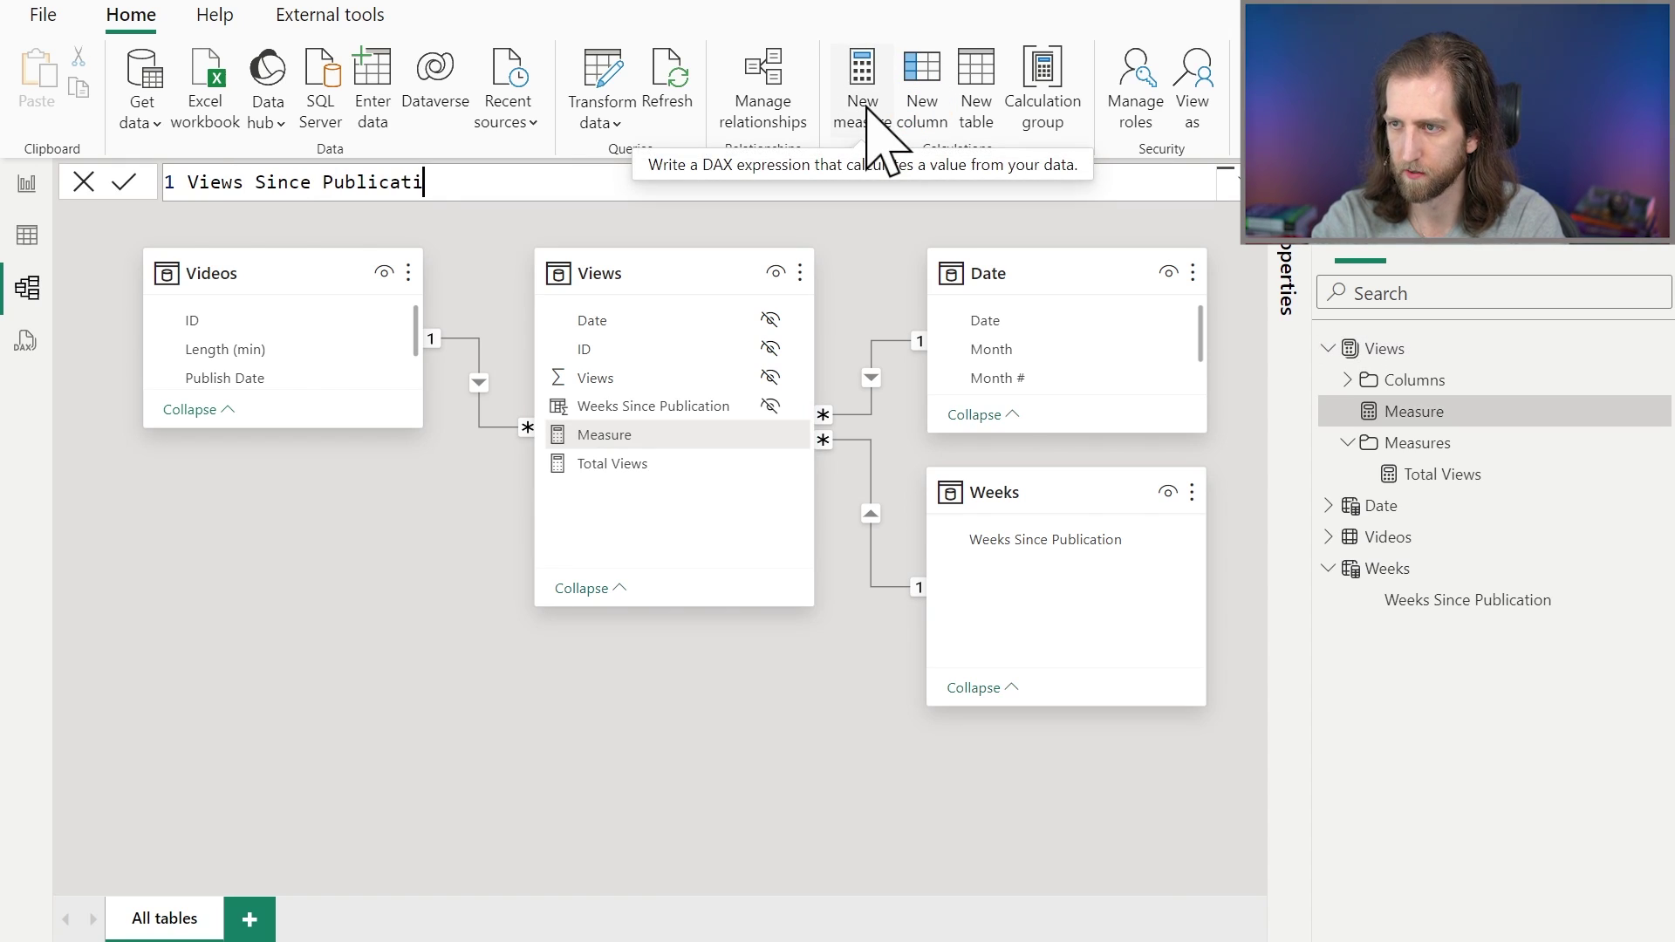
{"action": "type", "text": "on ="}
{"action": "key", "text": "shift+Return"}
{"action": "key", "text": "Tab"}
{"action": "type", "text": "CALCULATE ("}
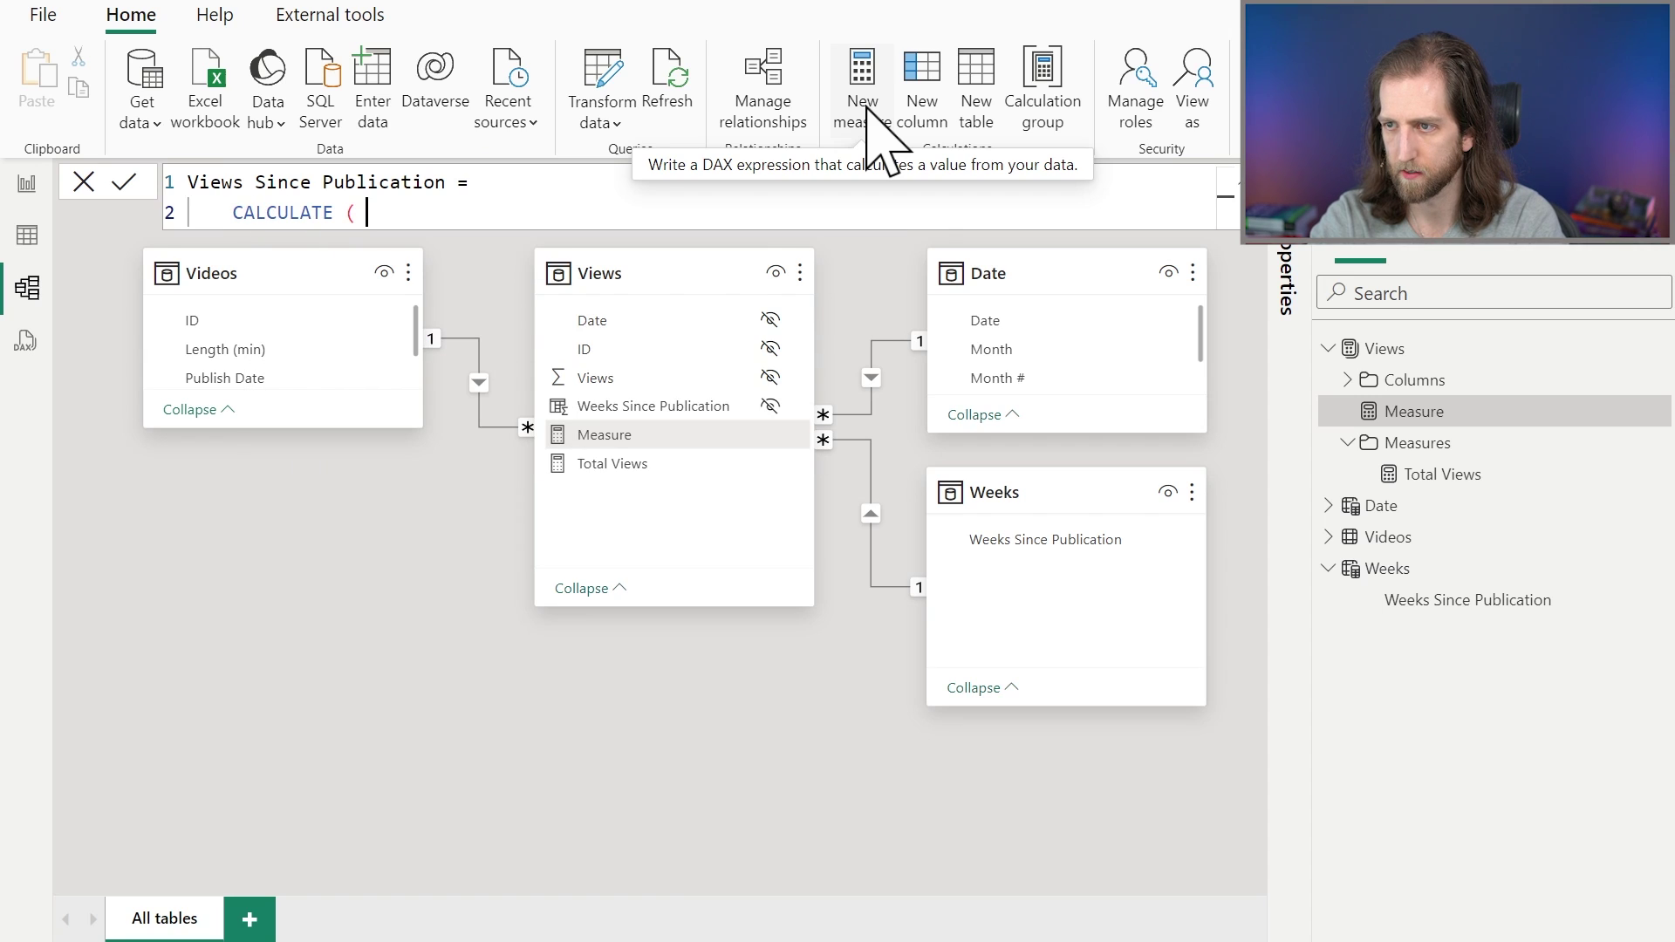
{"action": "key", "text": "shift+Return"}
{"action": "key", "text": "Tab"}
{"action": "type", "text": "[T"}
{"action": "key", "text": "Tab"}
{"action": "type", "text": ","}
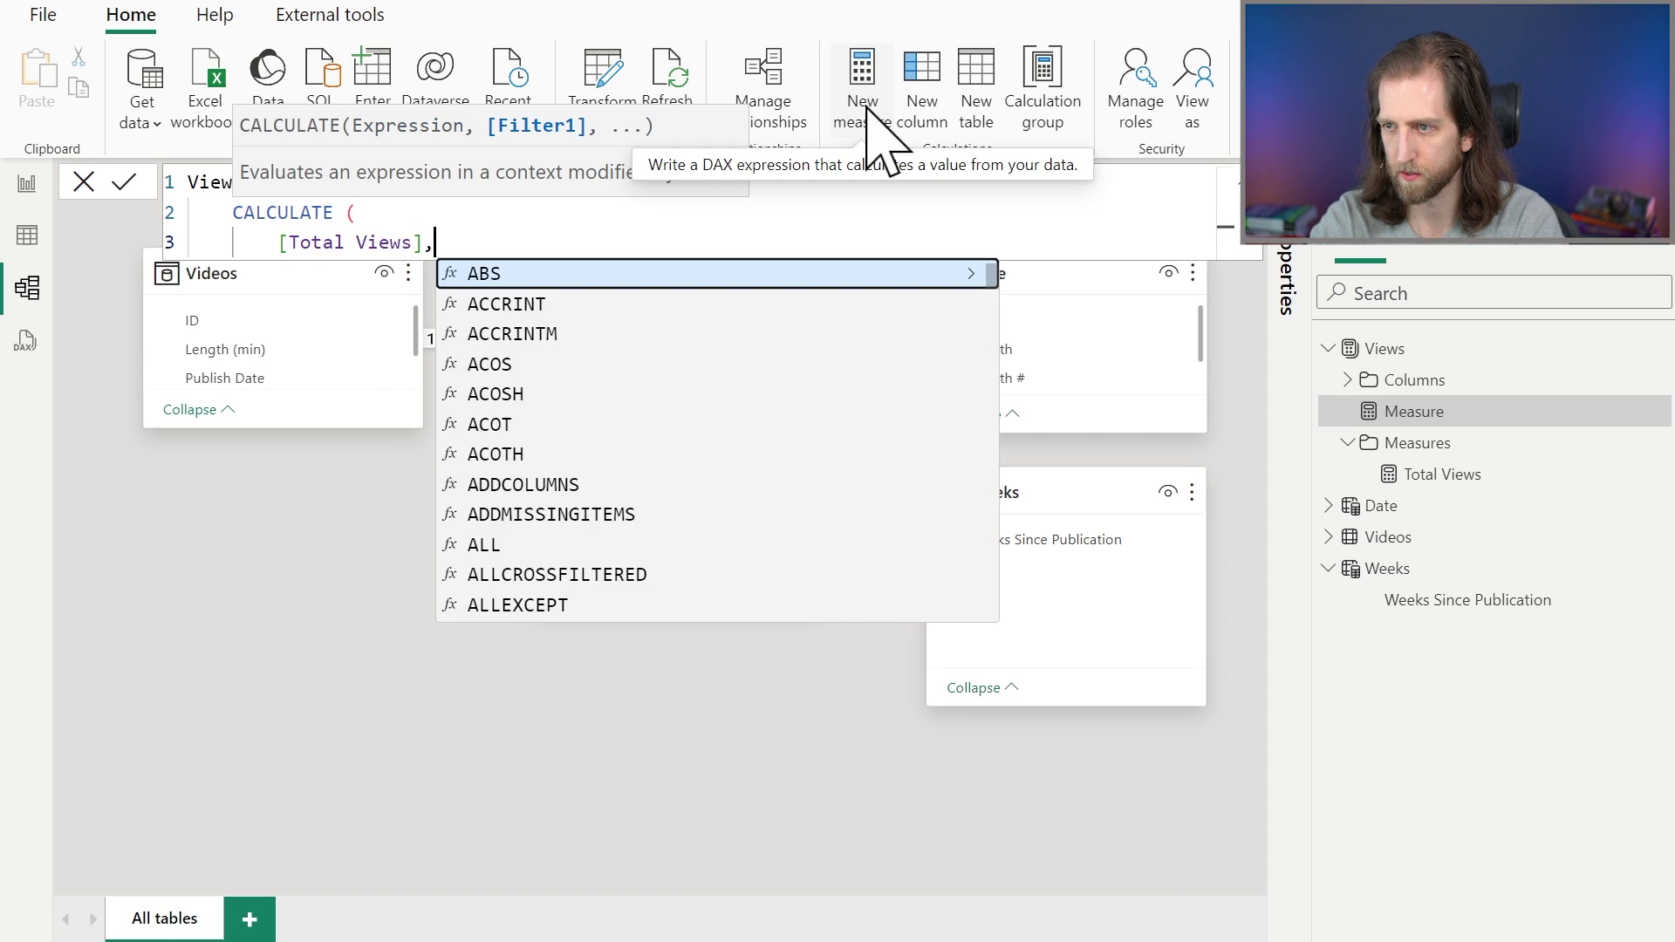
Step: Add FILTER over ALL('Weeks'[Weeks Since Publication]) as CALCULATE's filter argument
{"action": "key", "text": "shift+Return"}
{"action": "type", "text": "FILTER ("}
{"action": "key", "text": "shift+Return"}
{"action": "key", "text": "Tab"}
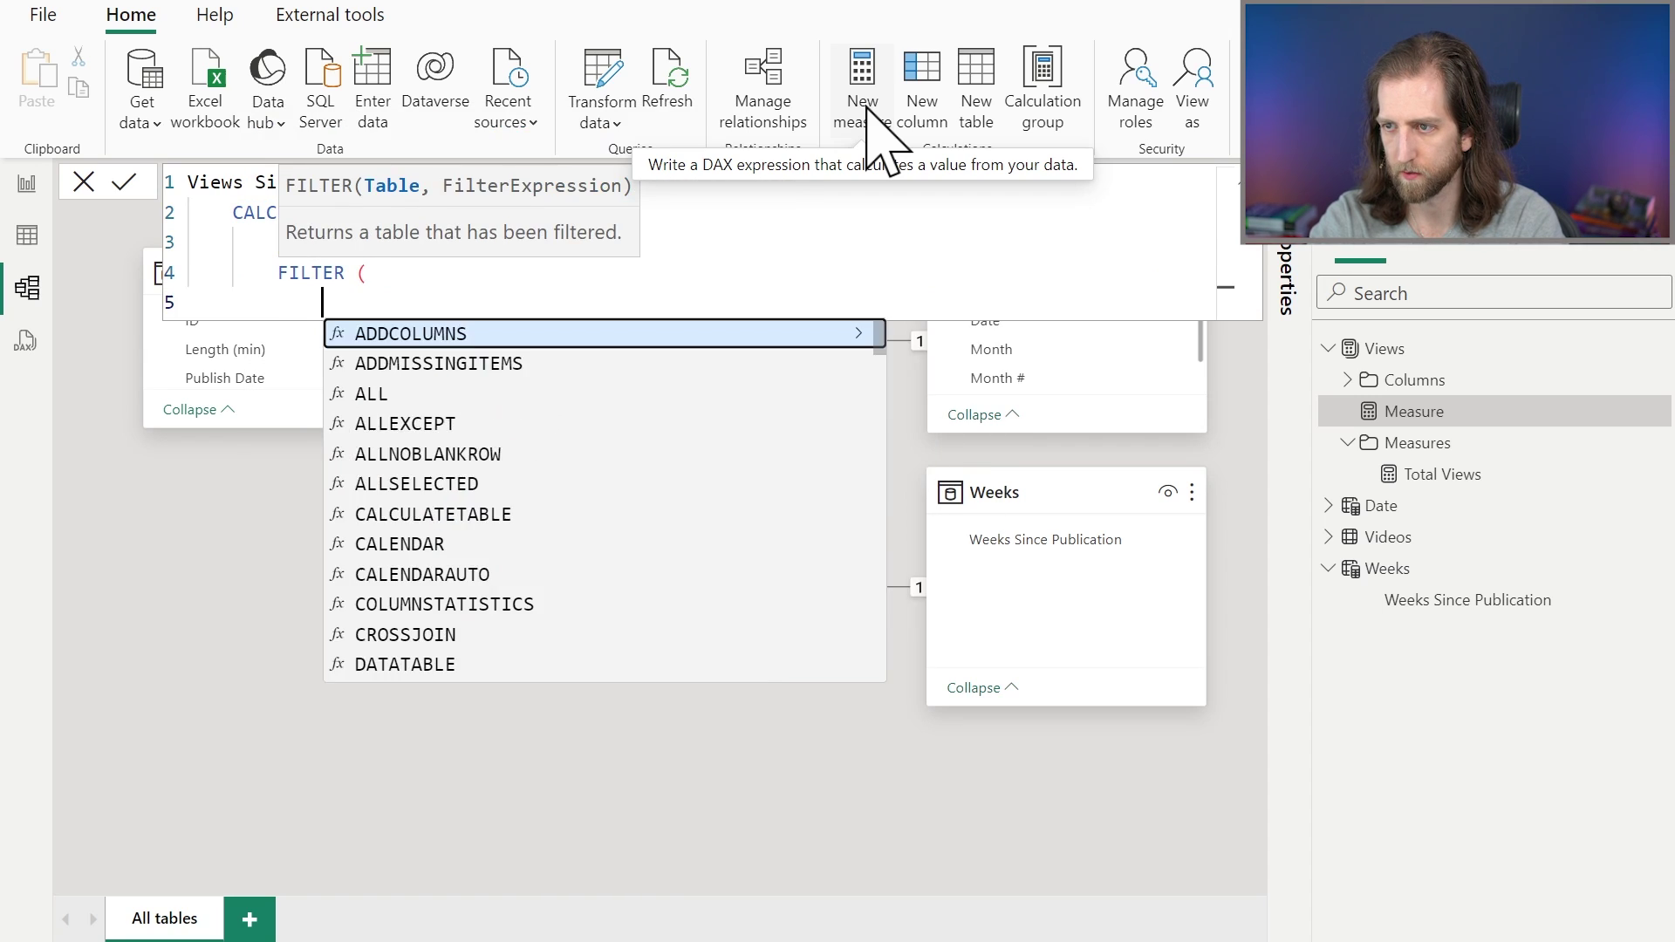
{"action": "type", "text": "ALL ( 'Week"}
{"action": "key", "text": "Down"}
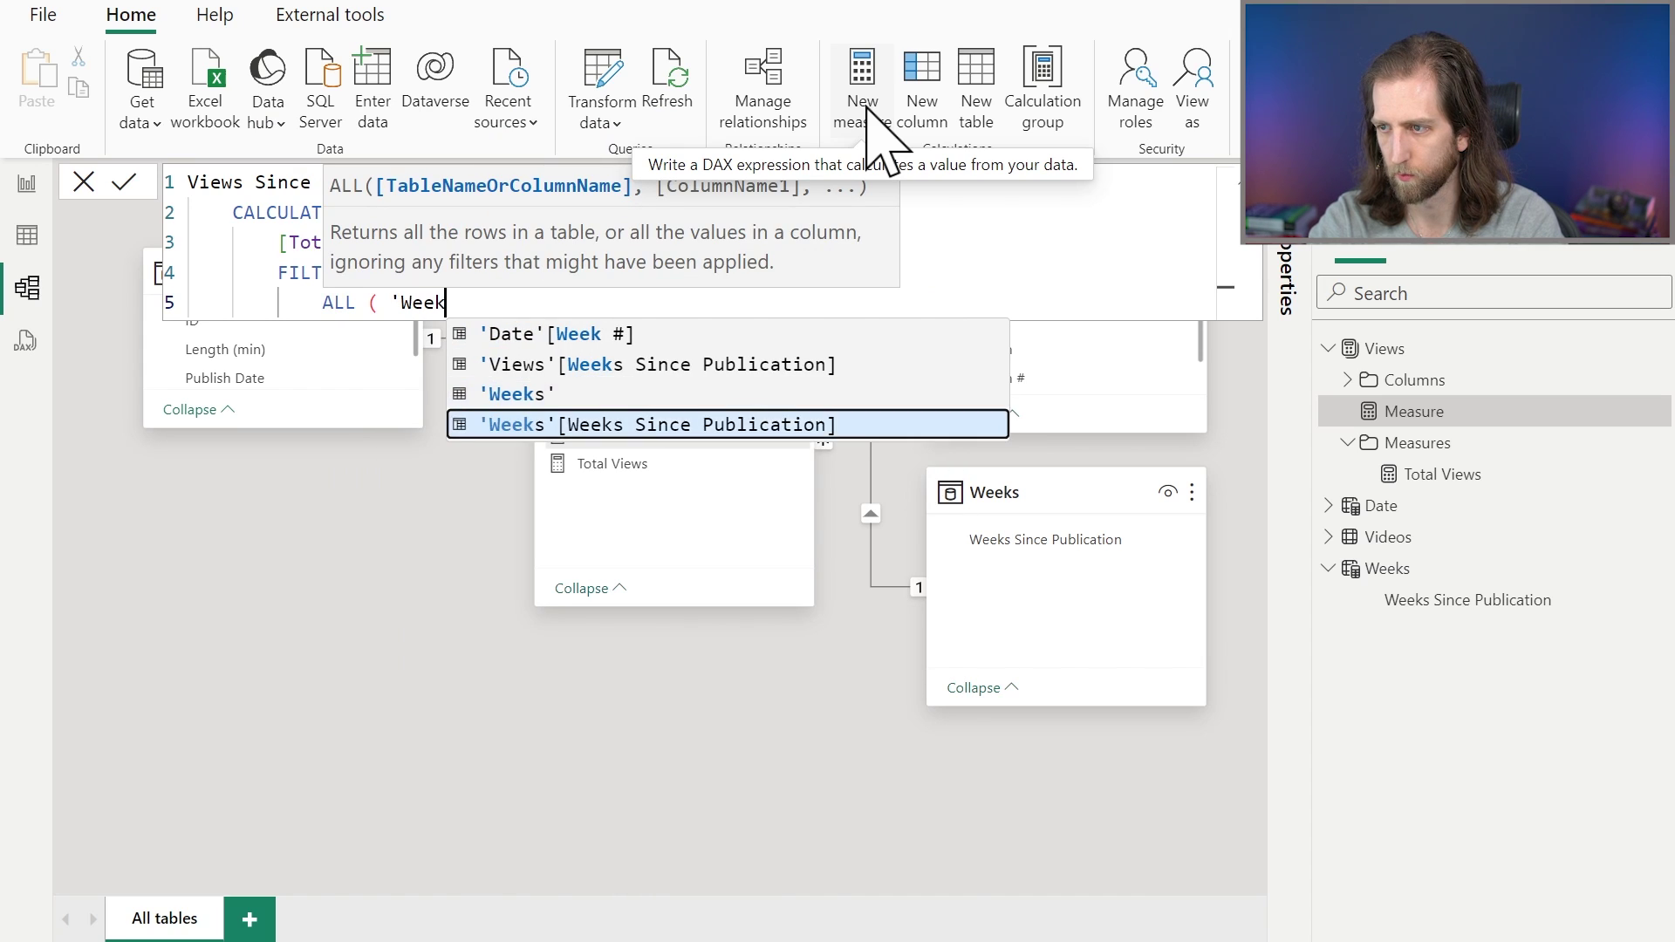
{"action": "key", "text": "Tab"}
{"action": "type", "text": "),"}
Step: Add the condition 'Weeks'[Weeks Since Publication] <= MAX('Weeks'[Weeks Since Publication]) and commit the measure
{"action": "key", "text": "shift+Return"}
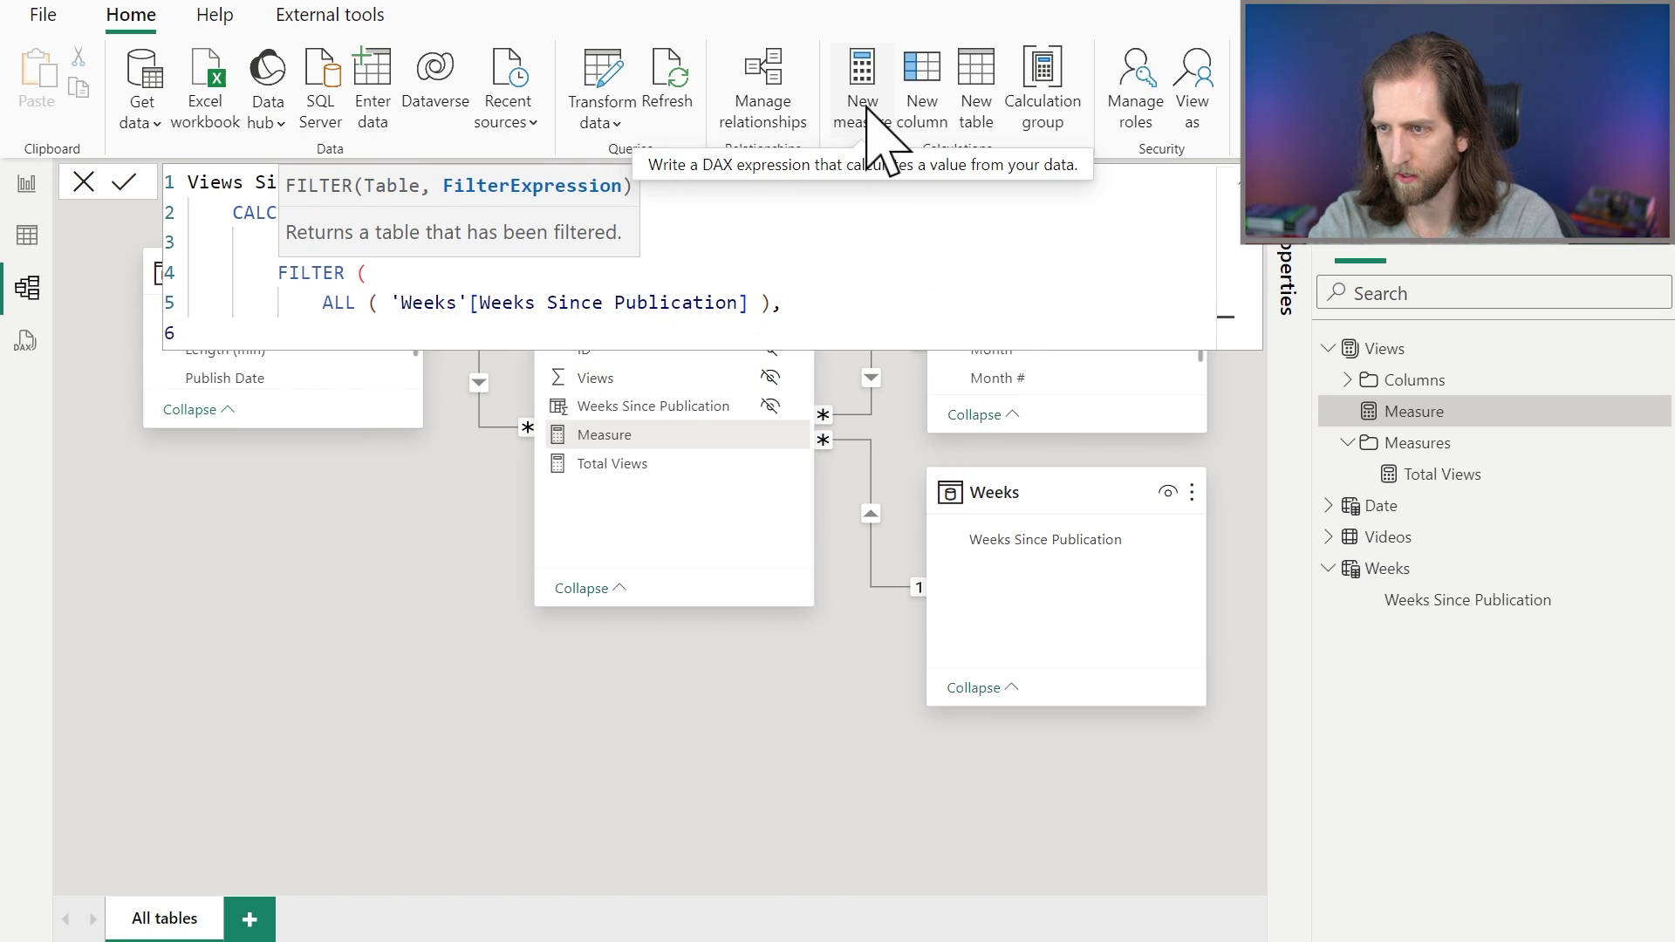
{"action": "type", "text": "'We"}
{"action": "key", "text": "Down"}
{"action": "key", "text": "Tab"}
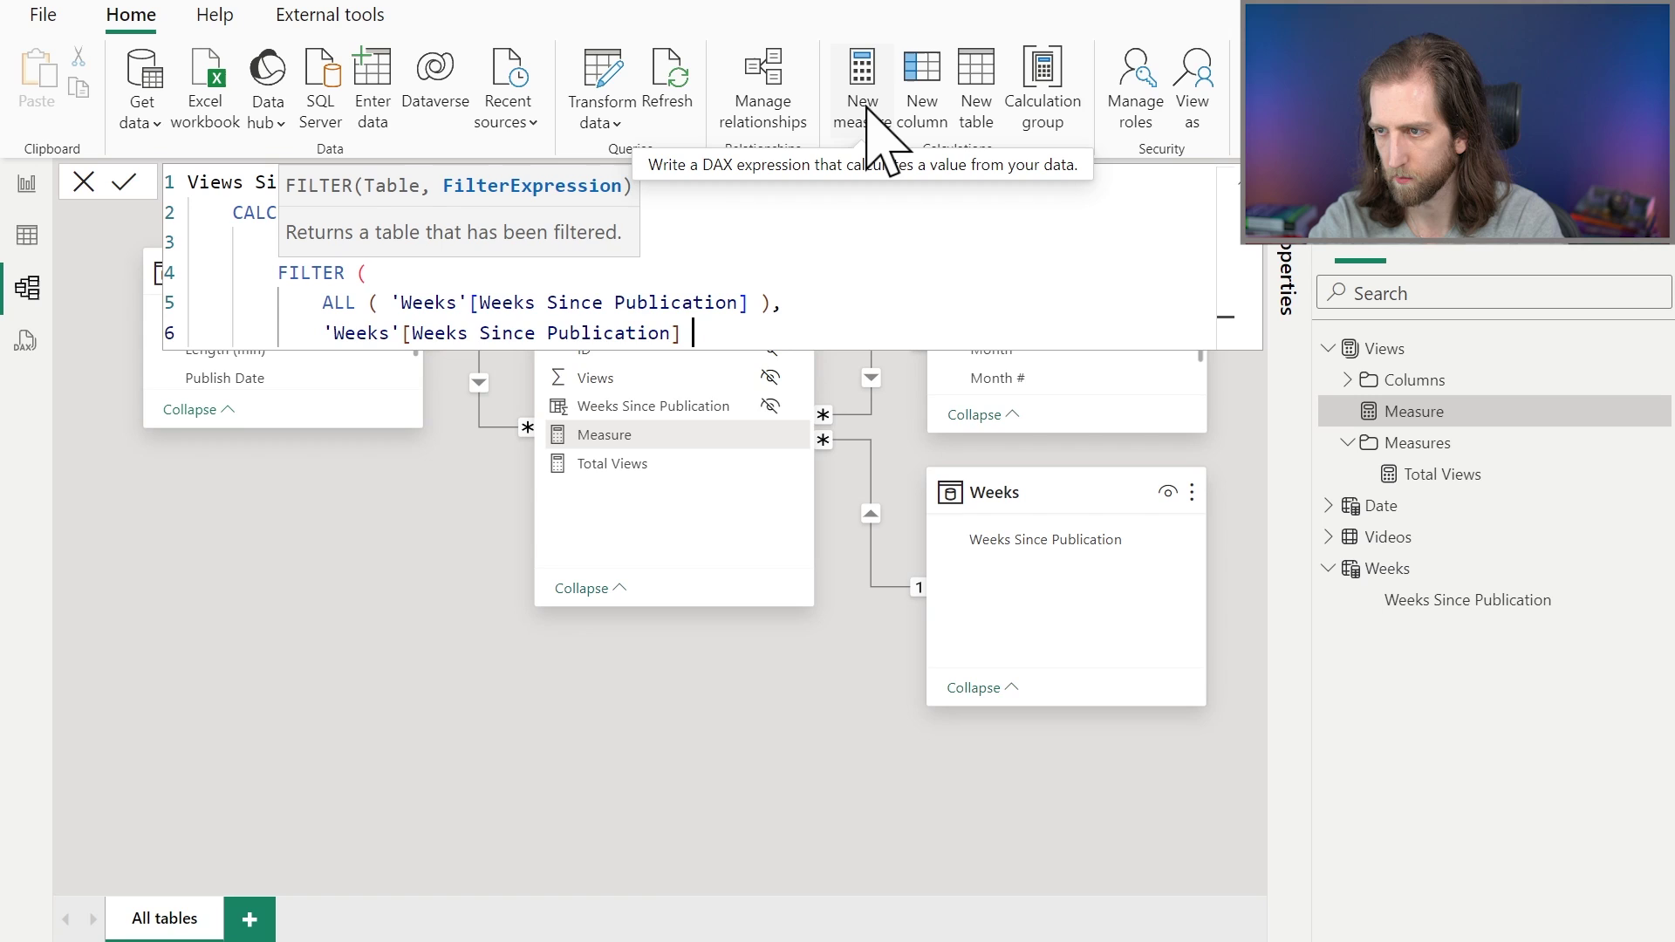
{"action": "type", "text": "<= MAX ( 'Week"}
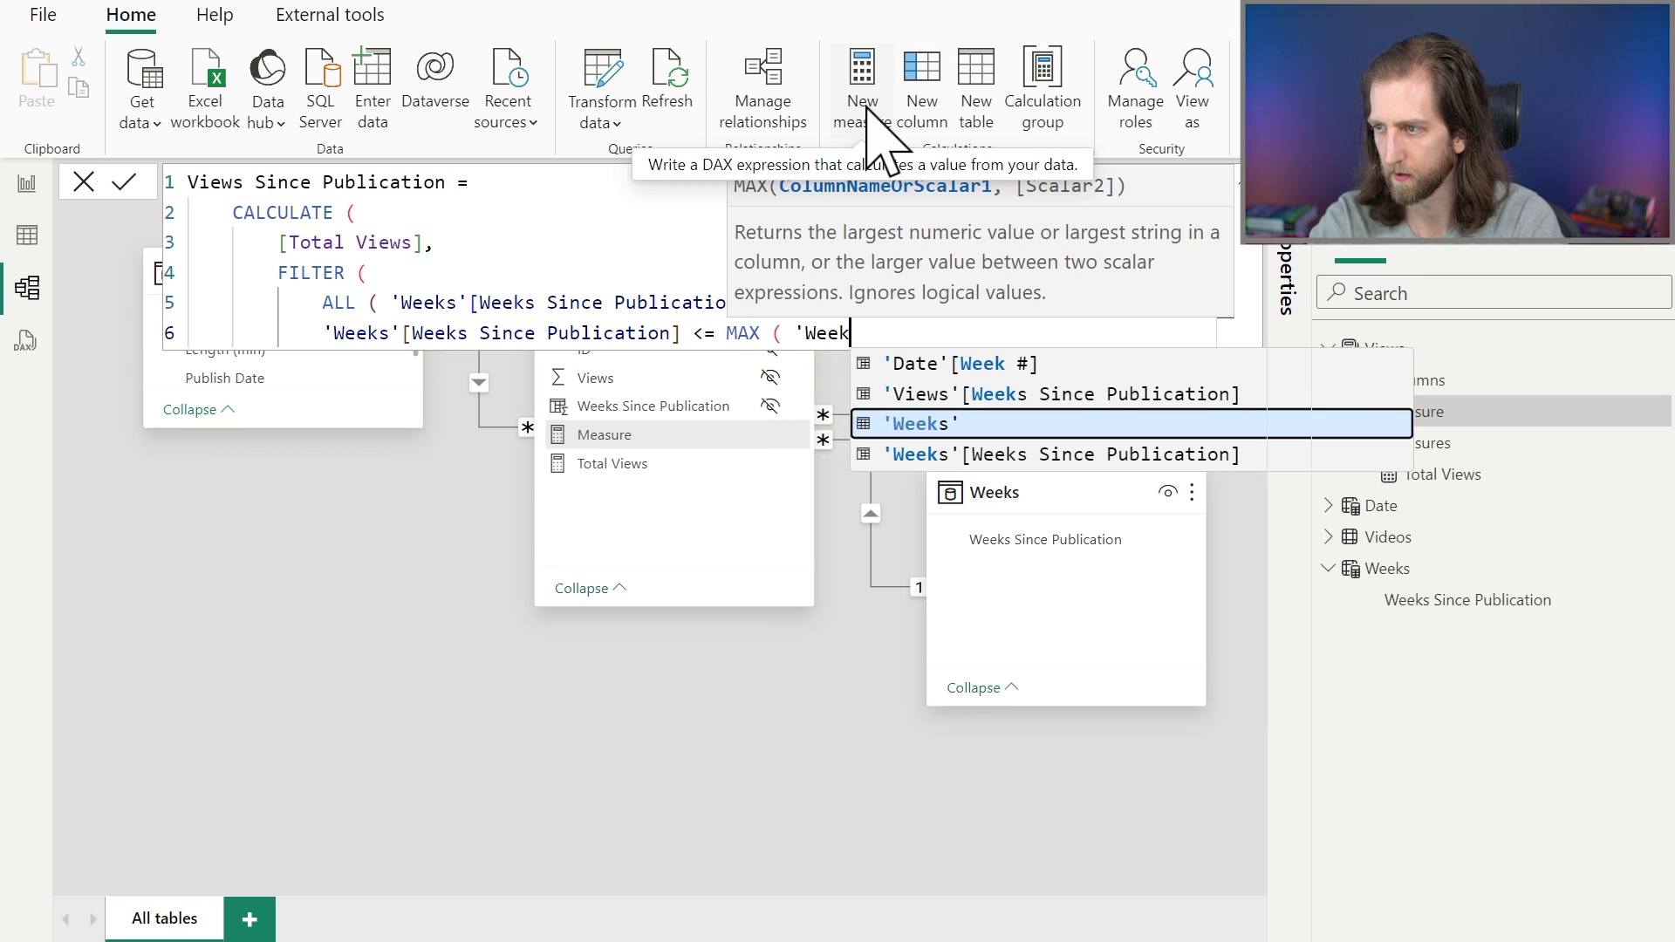
{"action": "key", "text": "Down"}
{"action": "key", "text": "Tab"}
{"action": "type", "text": ")"}
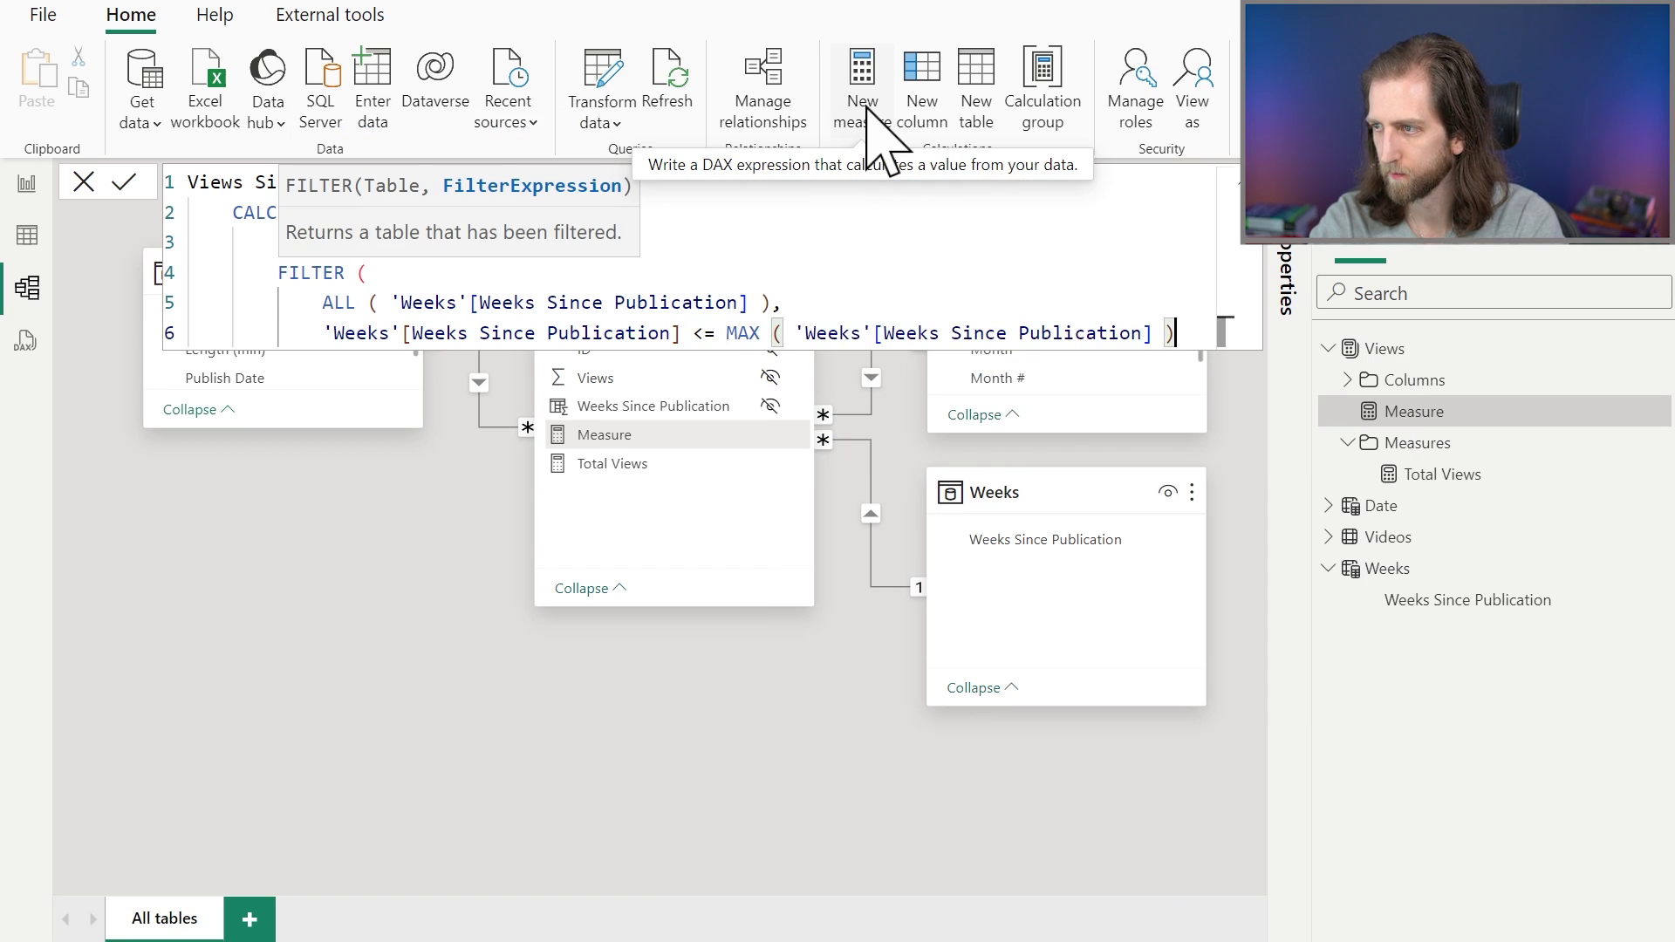
{"action": "key", "text": "shift+Return"}
{"action": "type", "text": ")"}
{"action": "key", "text": "shift+Return"}
{"action": "type", "text": ")"}
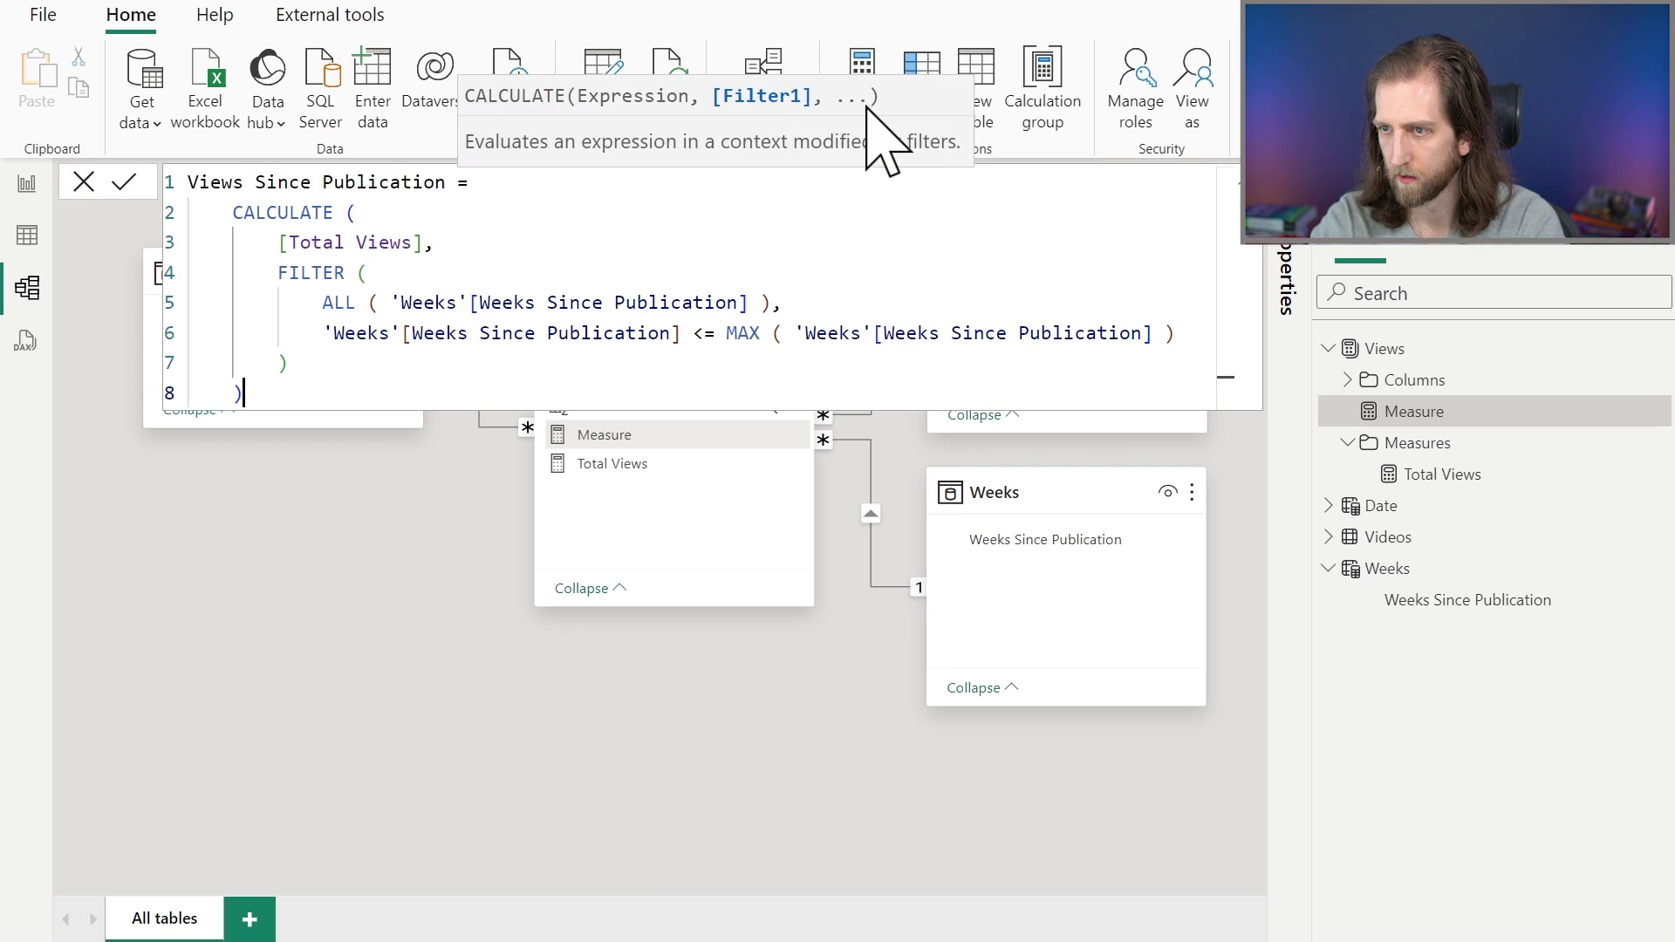
{"action": "key", "text": "Return"}
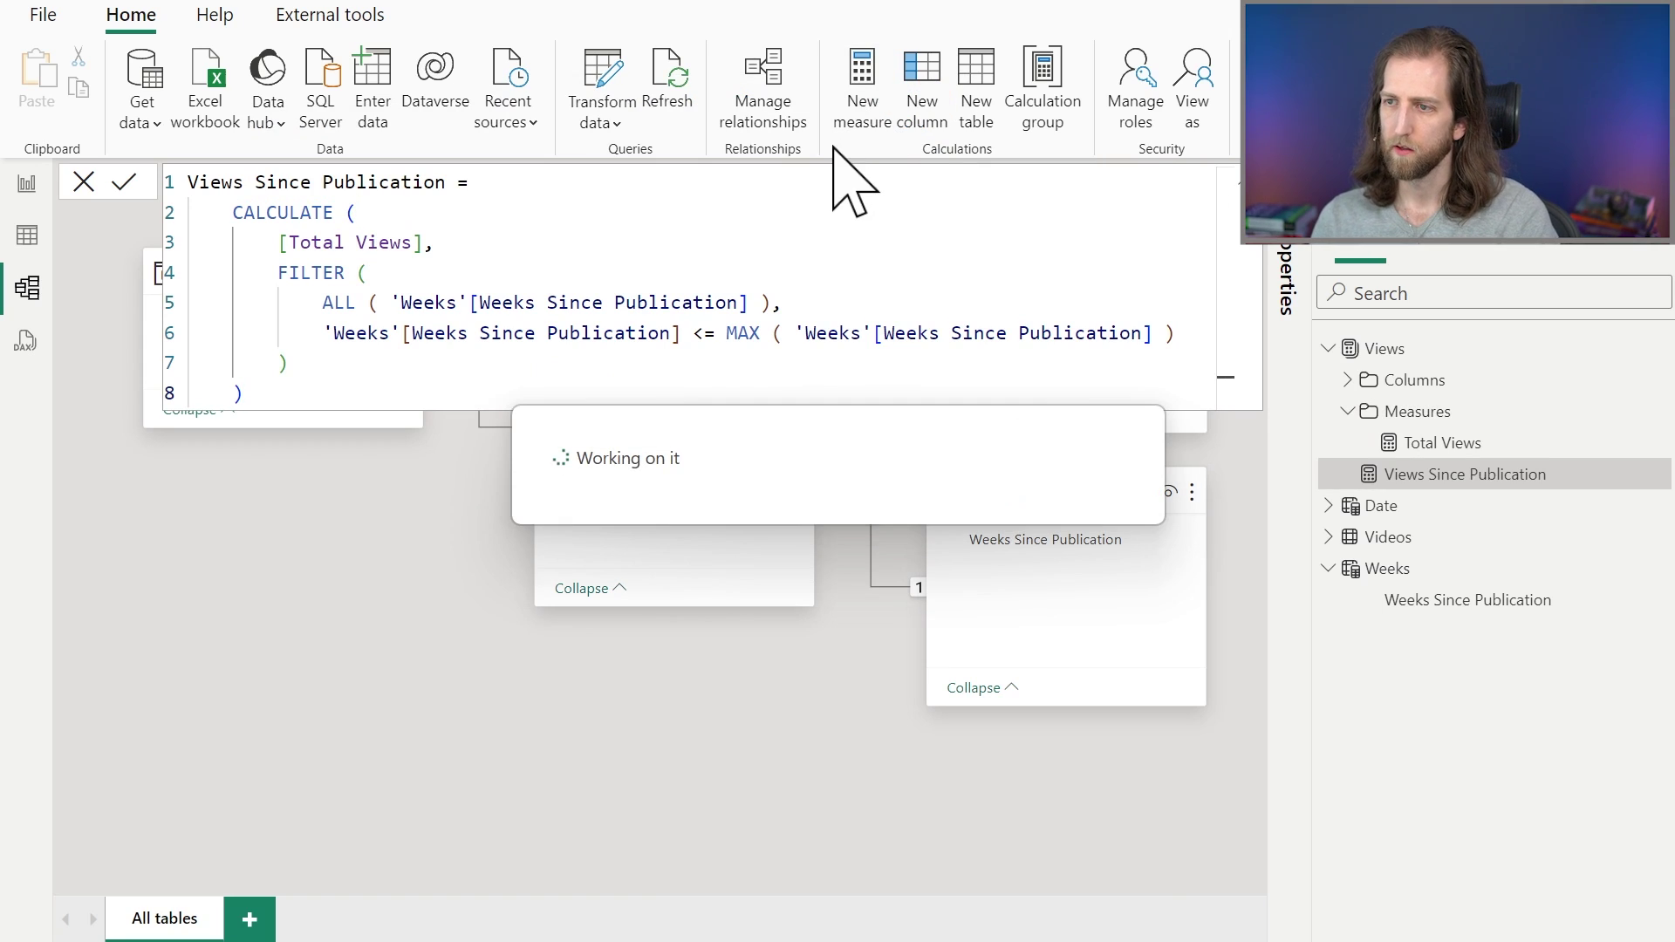
Step: Highlight the Total Views and ALL parts of the formula, then return to Report view
{"action": "left_click_drag", "start_coordinate": [503, 244], "coordinate": [270, 244]}
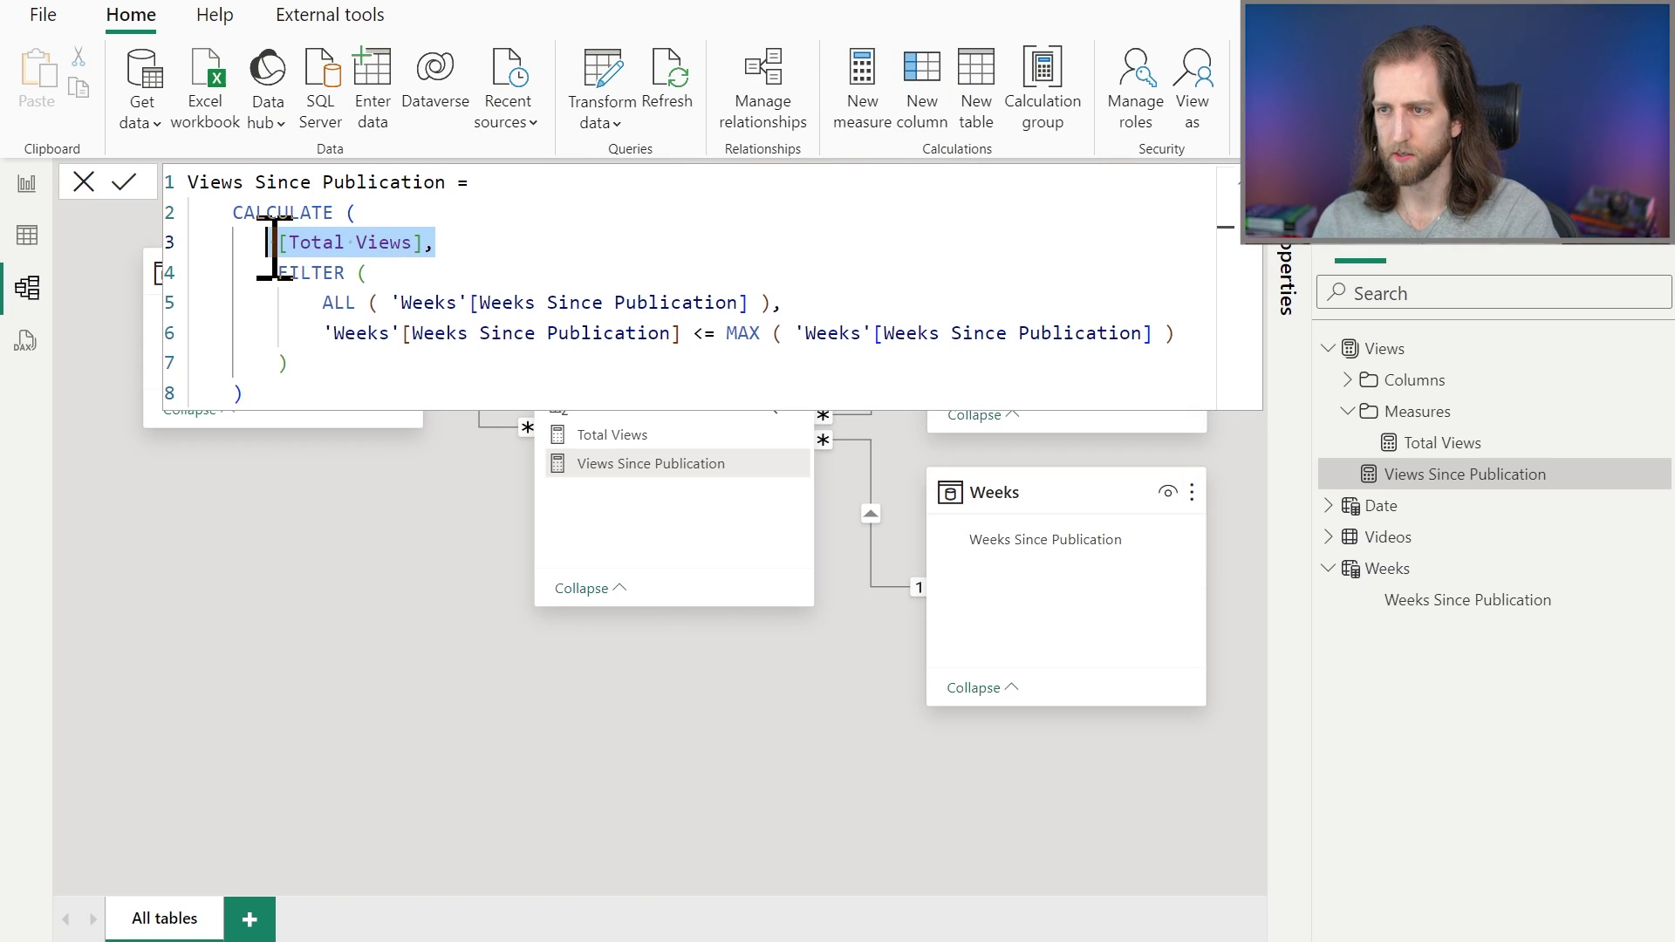
{"action": "left_click", "coordinate": [399, 304]}
{"action": "left_click_drag", "start_coordinate": [398, 303], "coordinate": [759, 301]}
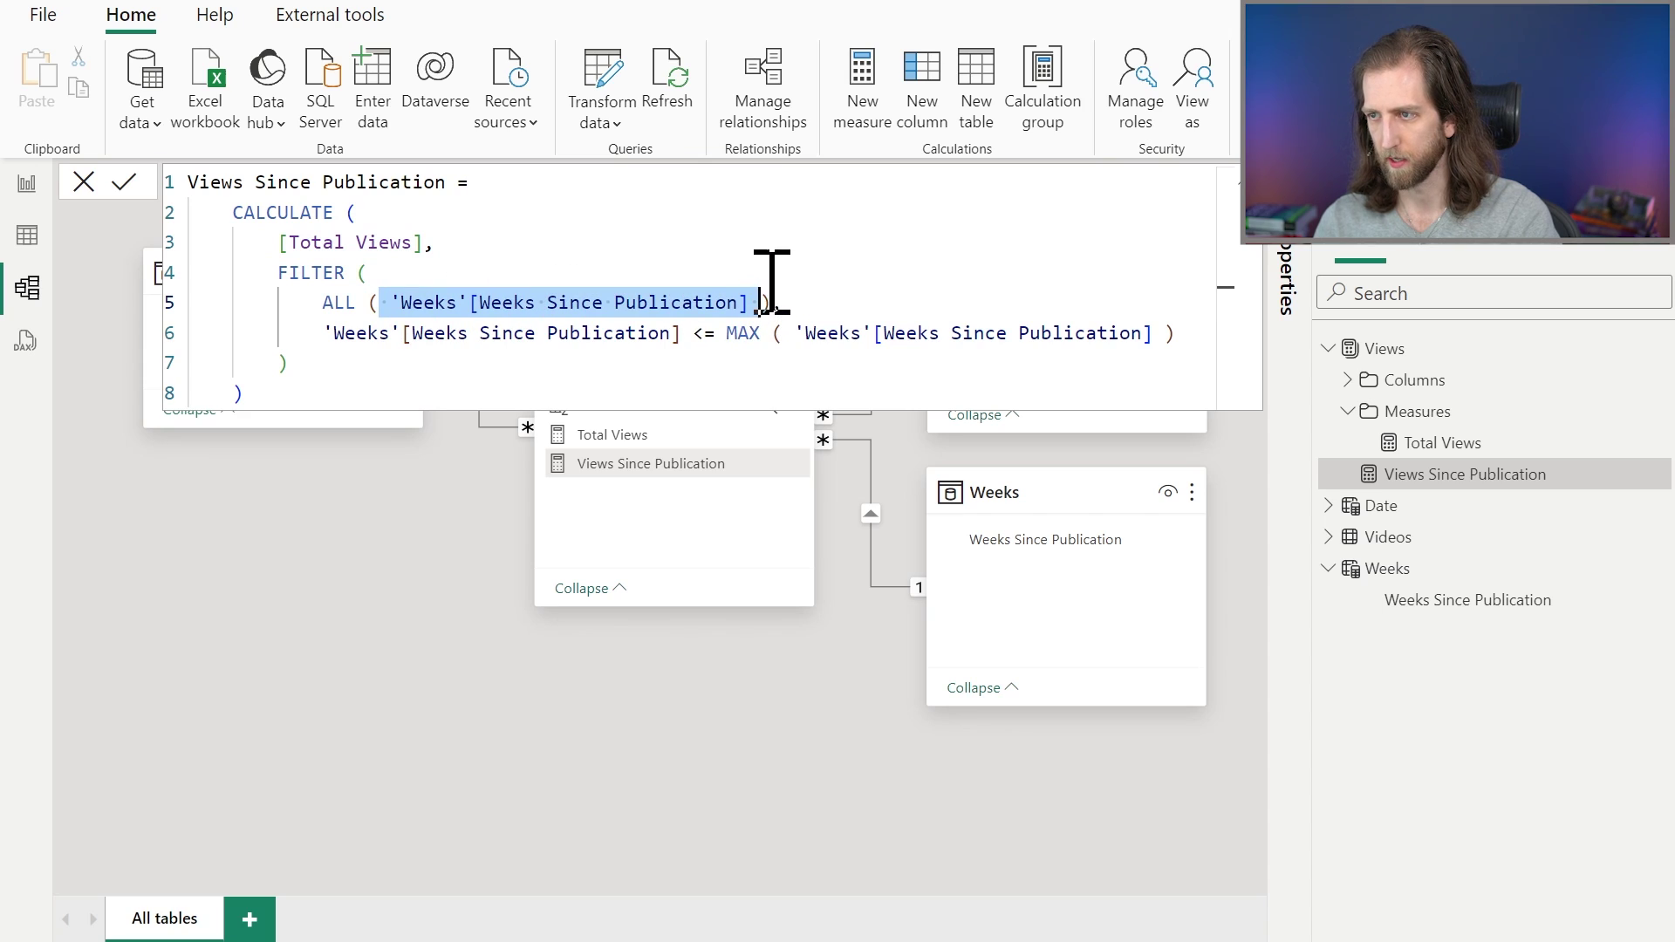
{"action": "left_click", "coordinate": [789, 253]}
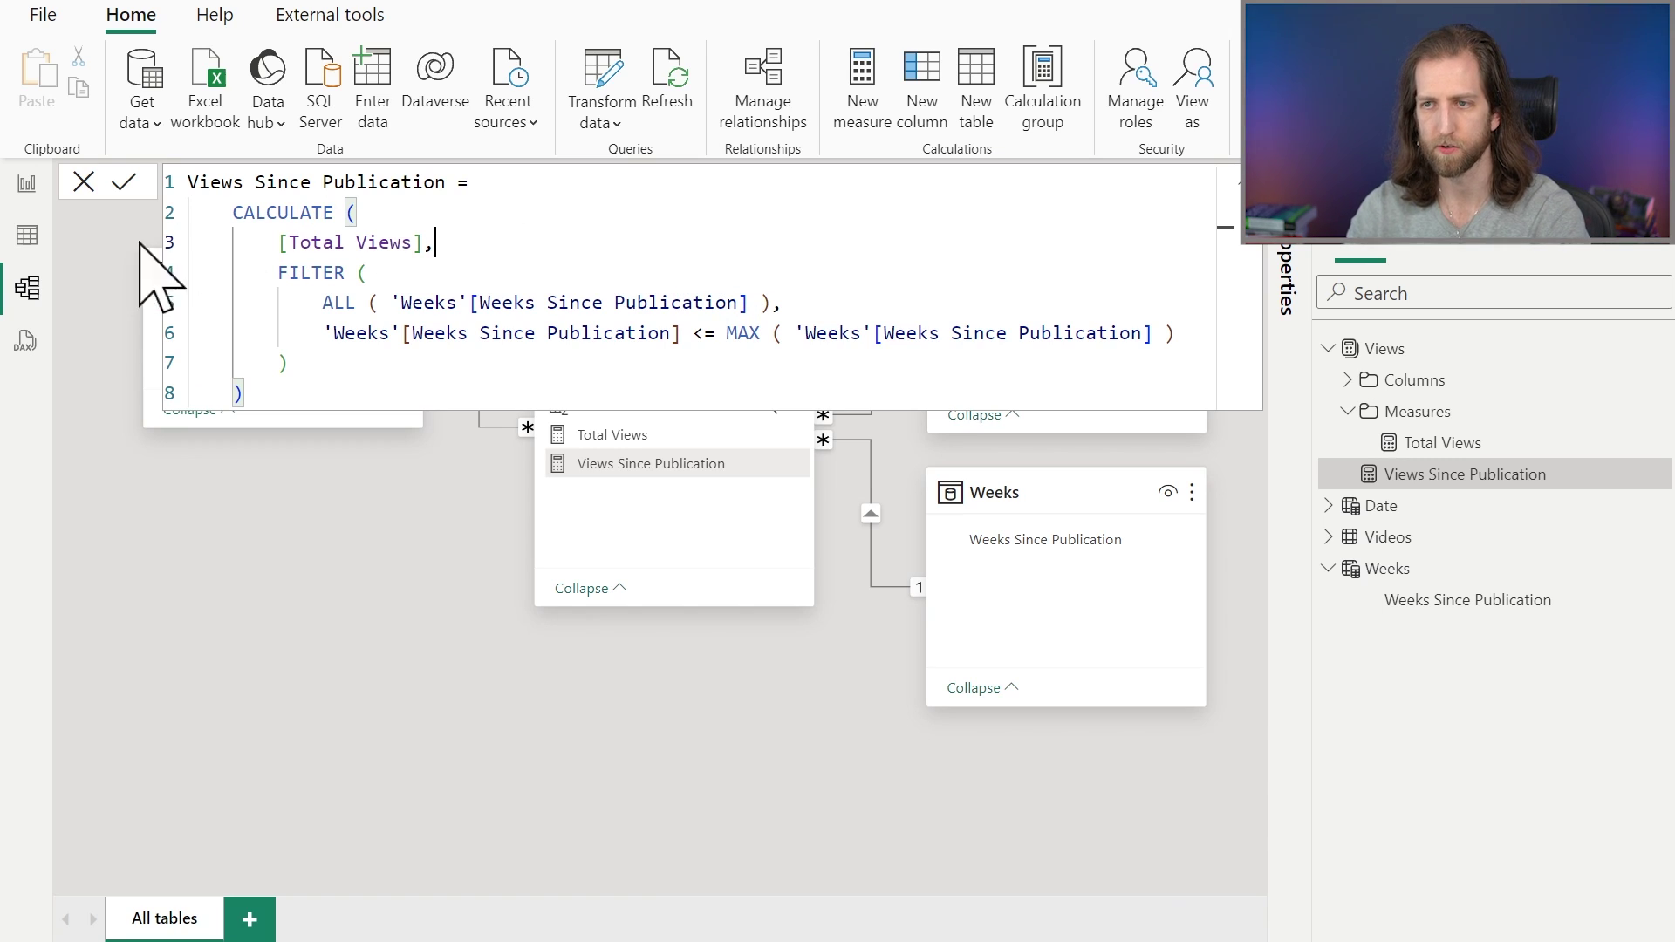
{"action": "left_click", "coordinate": [26, 185]}
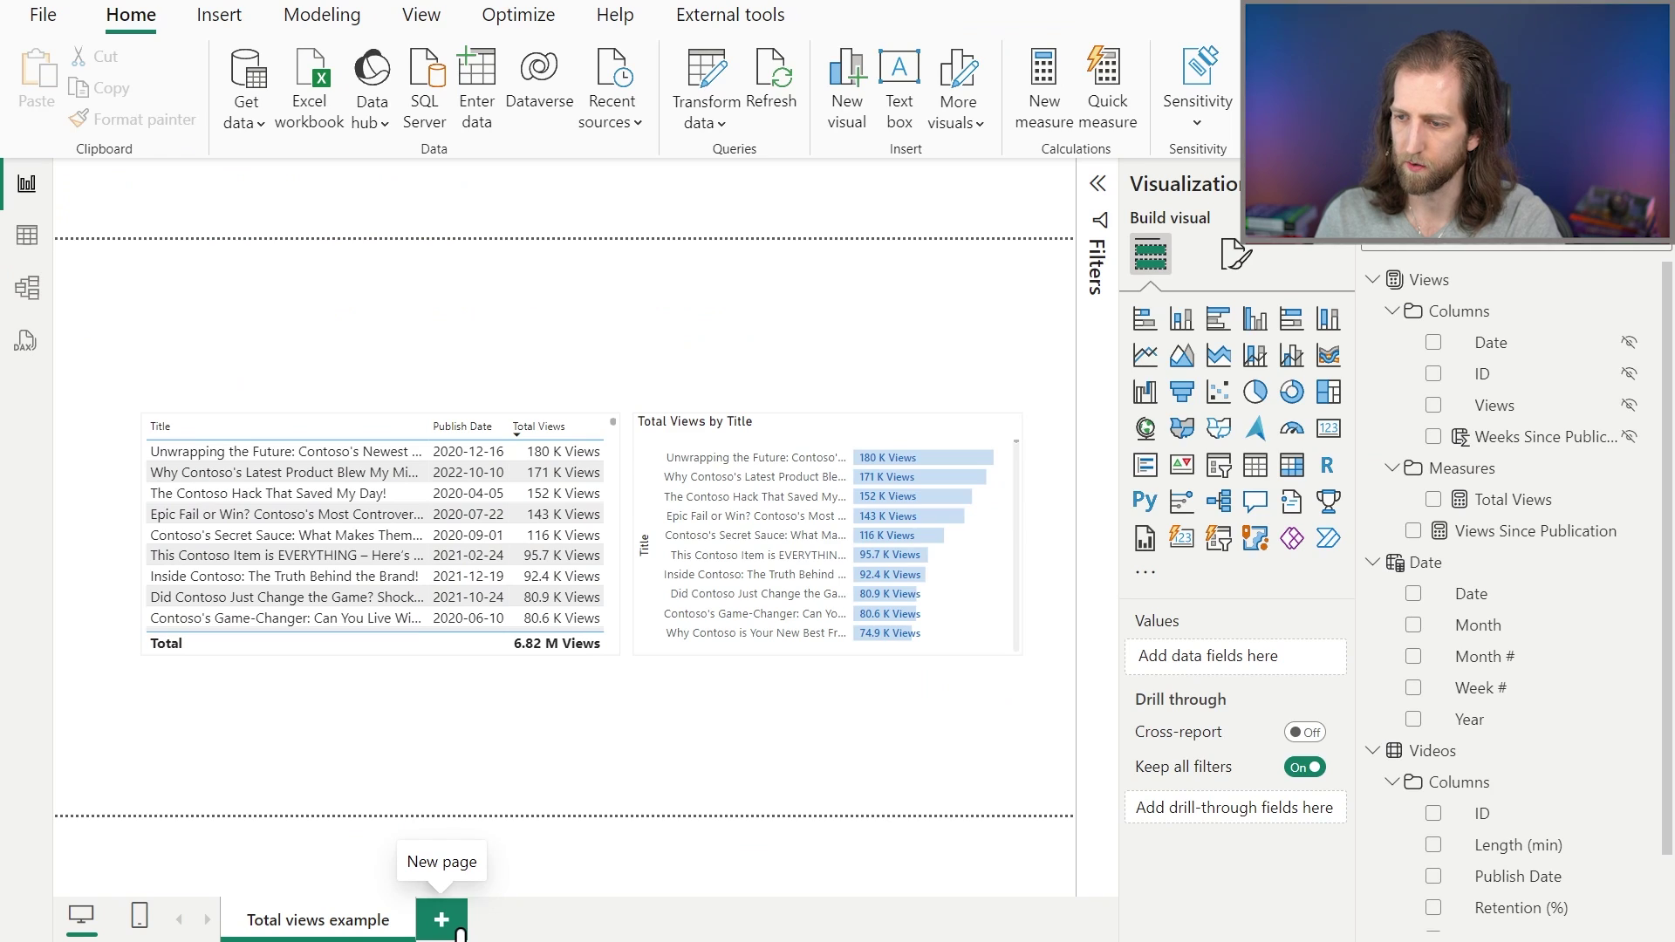
Step: On a new page, add a centred line chart of Views Since Publication by Weeks Since Publication
{"action": "left_click", "coordinate": [442, 919]}
{"action": "left_click", "coordinate": [1157, 365]}
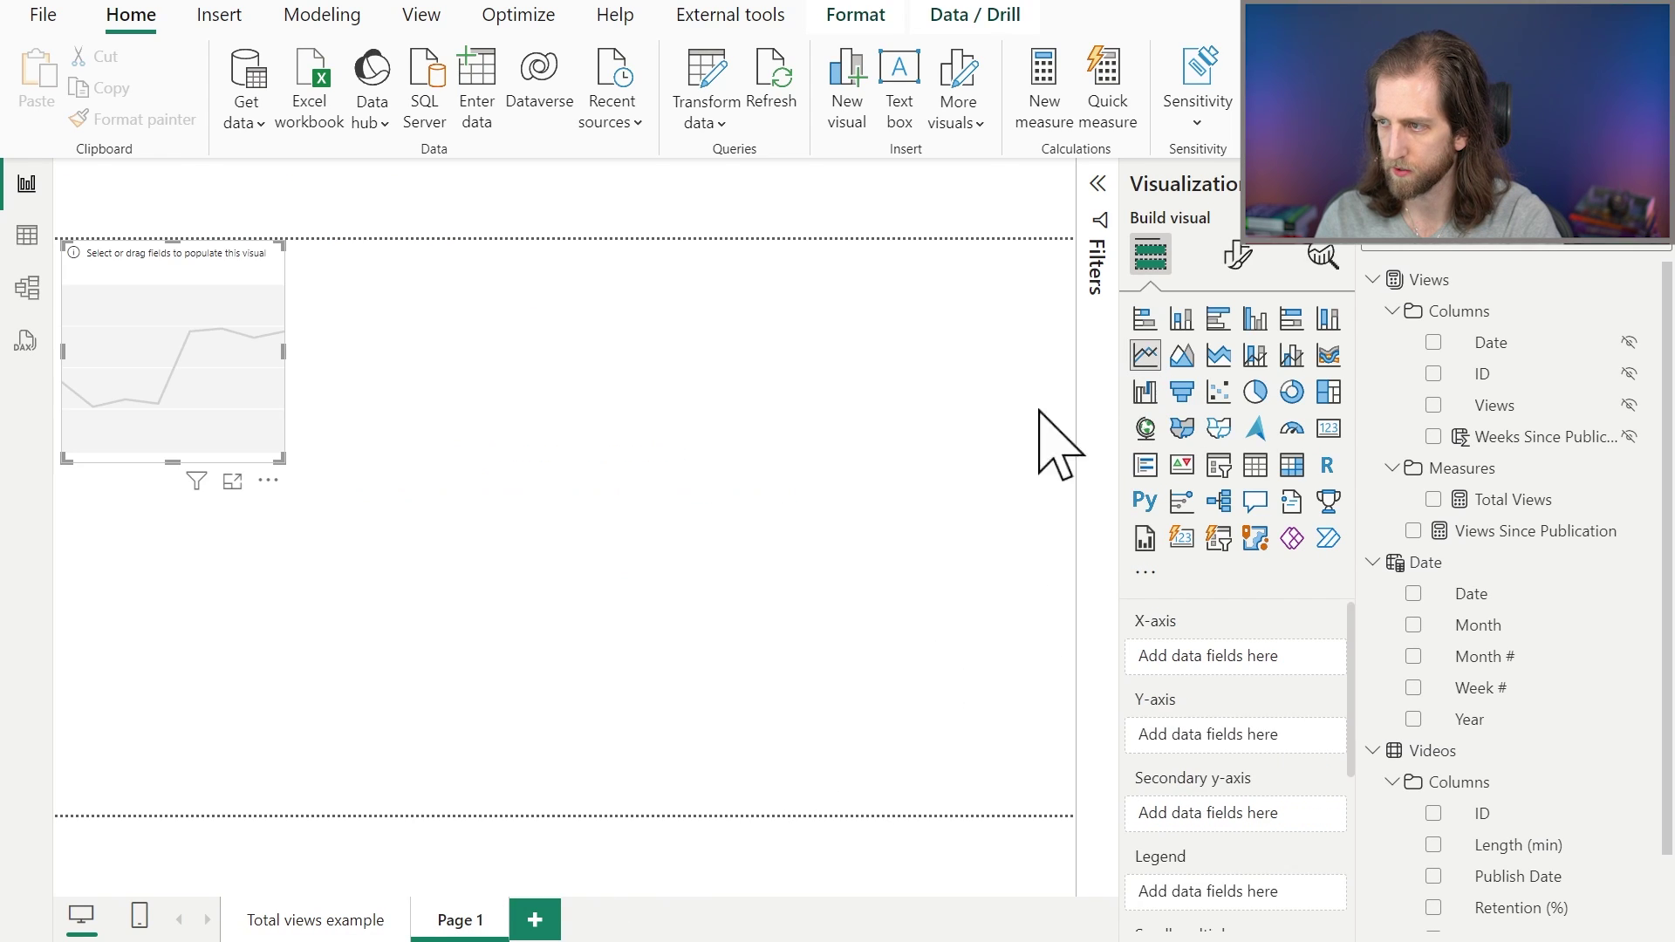
{"action": "left_click_drag", "start_coordinate": [278, 467], "coordinate": [400, 579]}
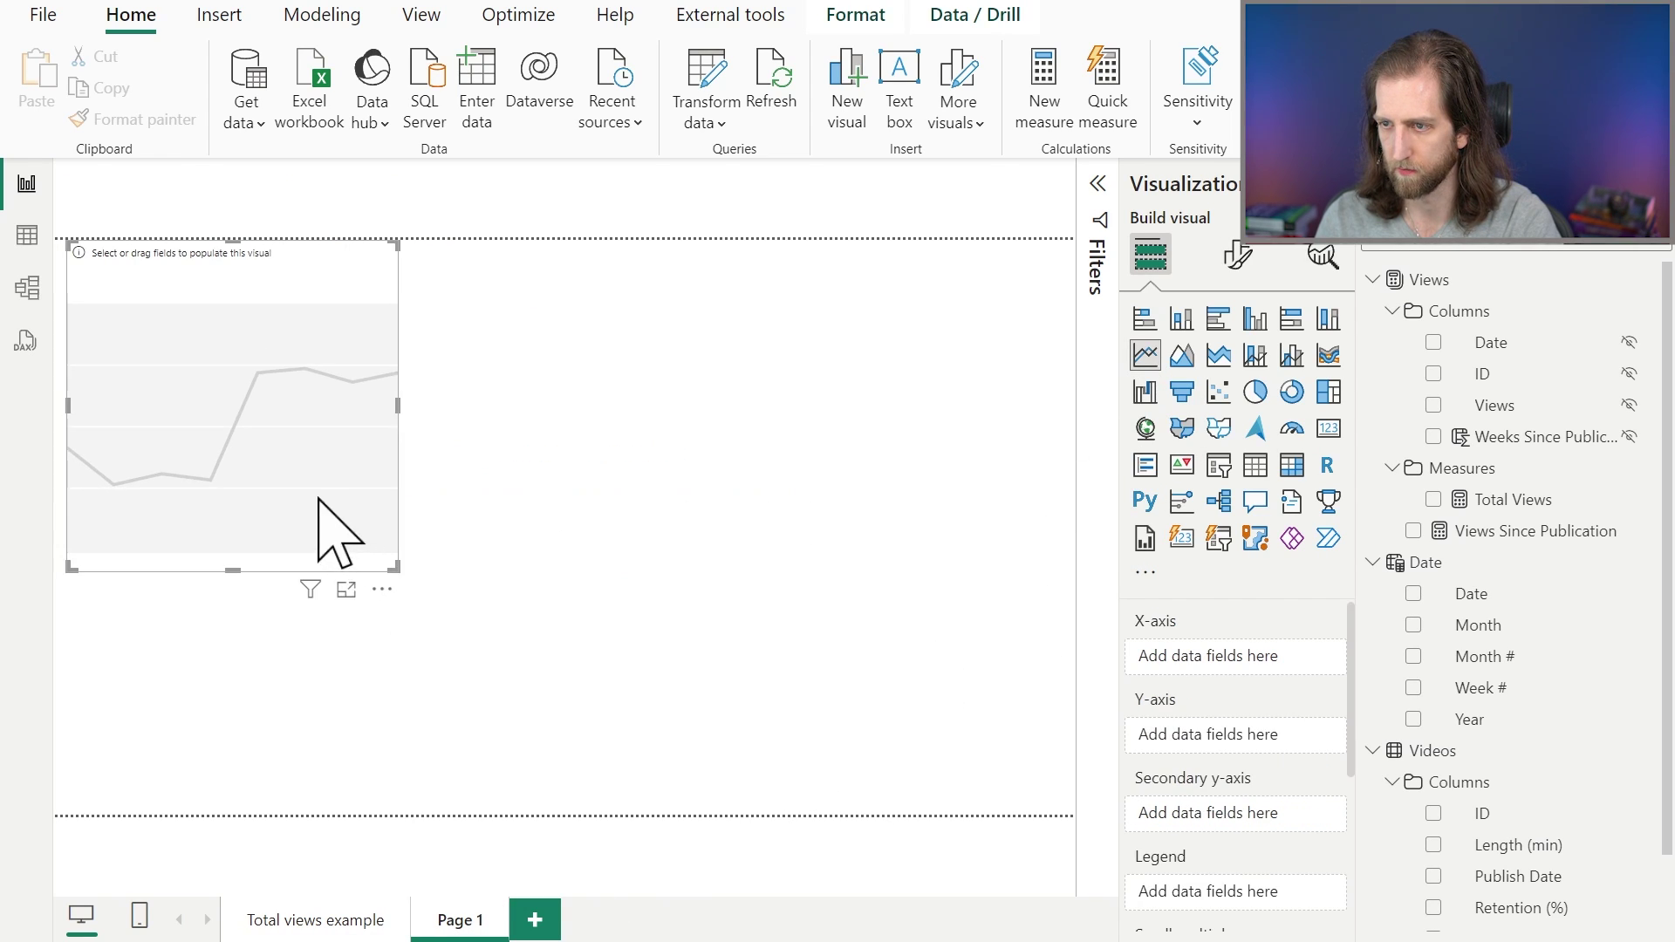
{"action": "left_click_drag", "start_coordinate": [318, 498], "coordinate": [646, 621]}
{"action": "scroll", "coordinate": [1455, 837], "scroll_direction": "down", "scroll_amount": 2}
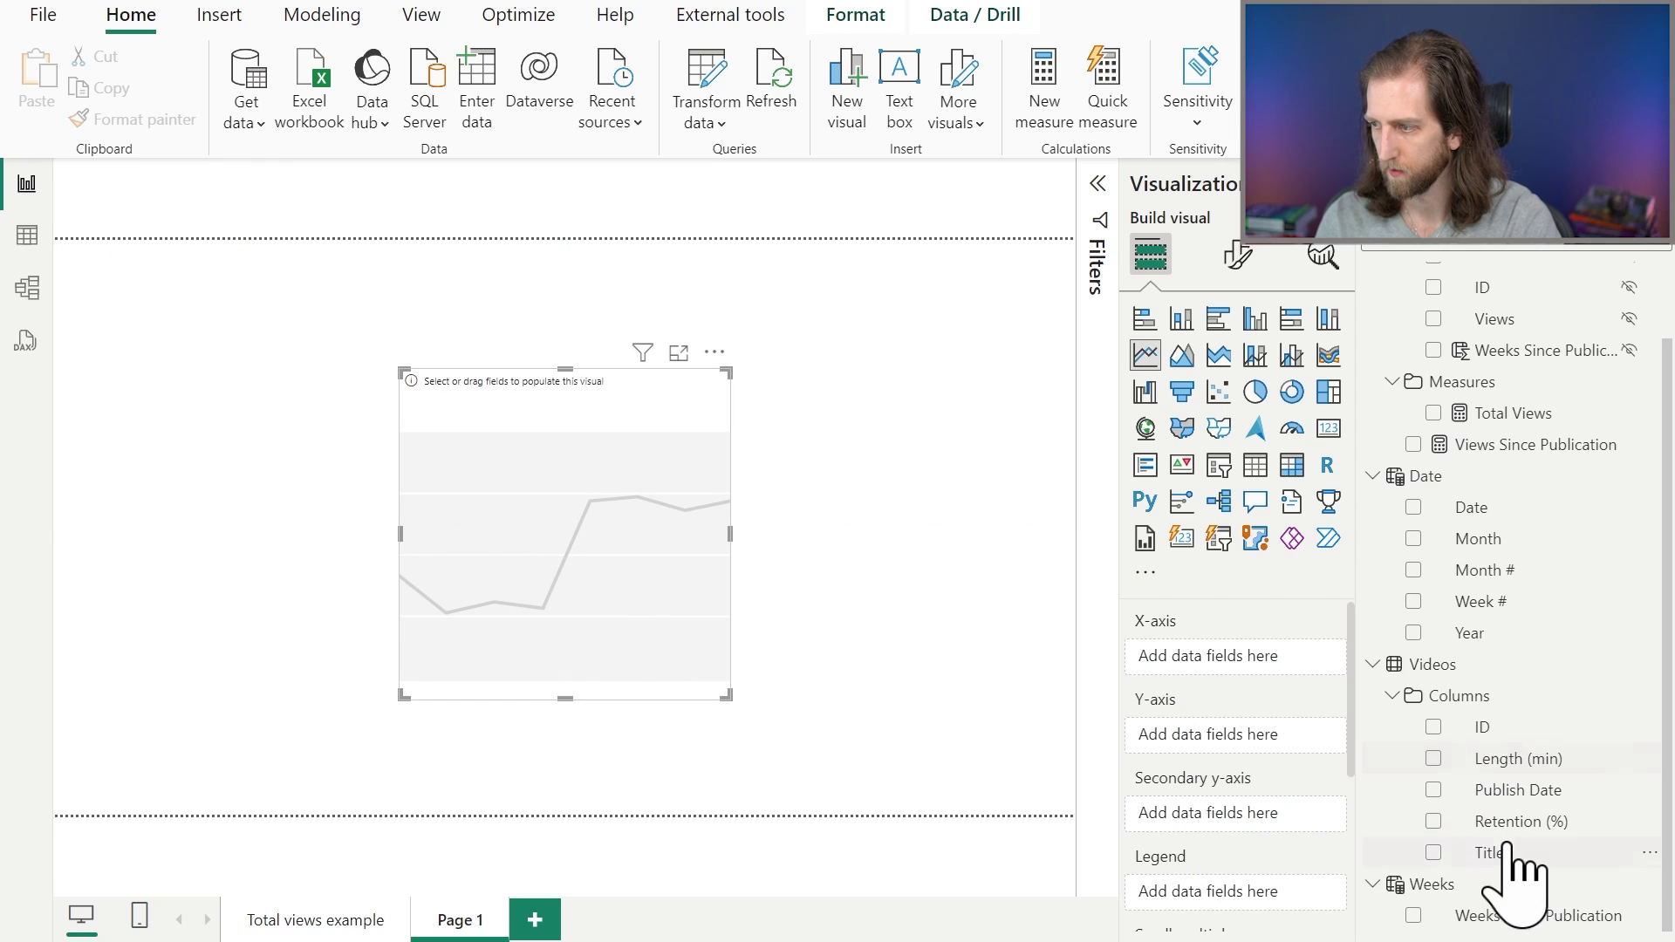
{"action": "left_click", "coordinate": [1413, 916]}
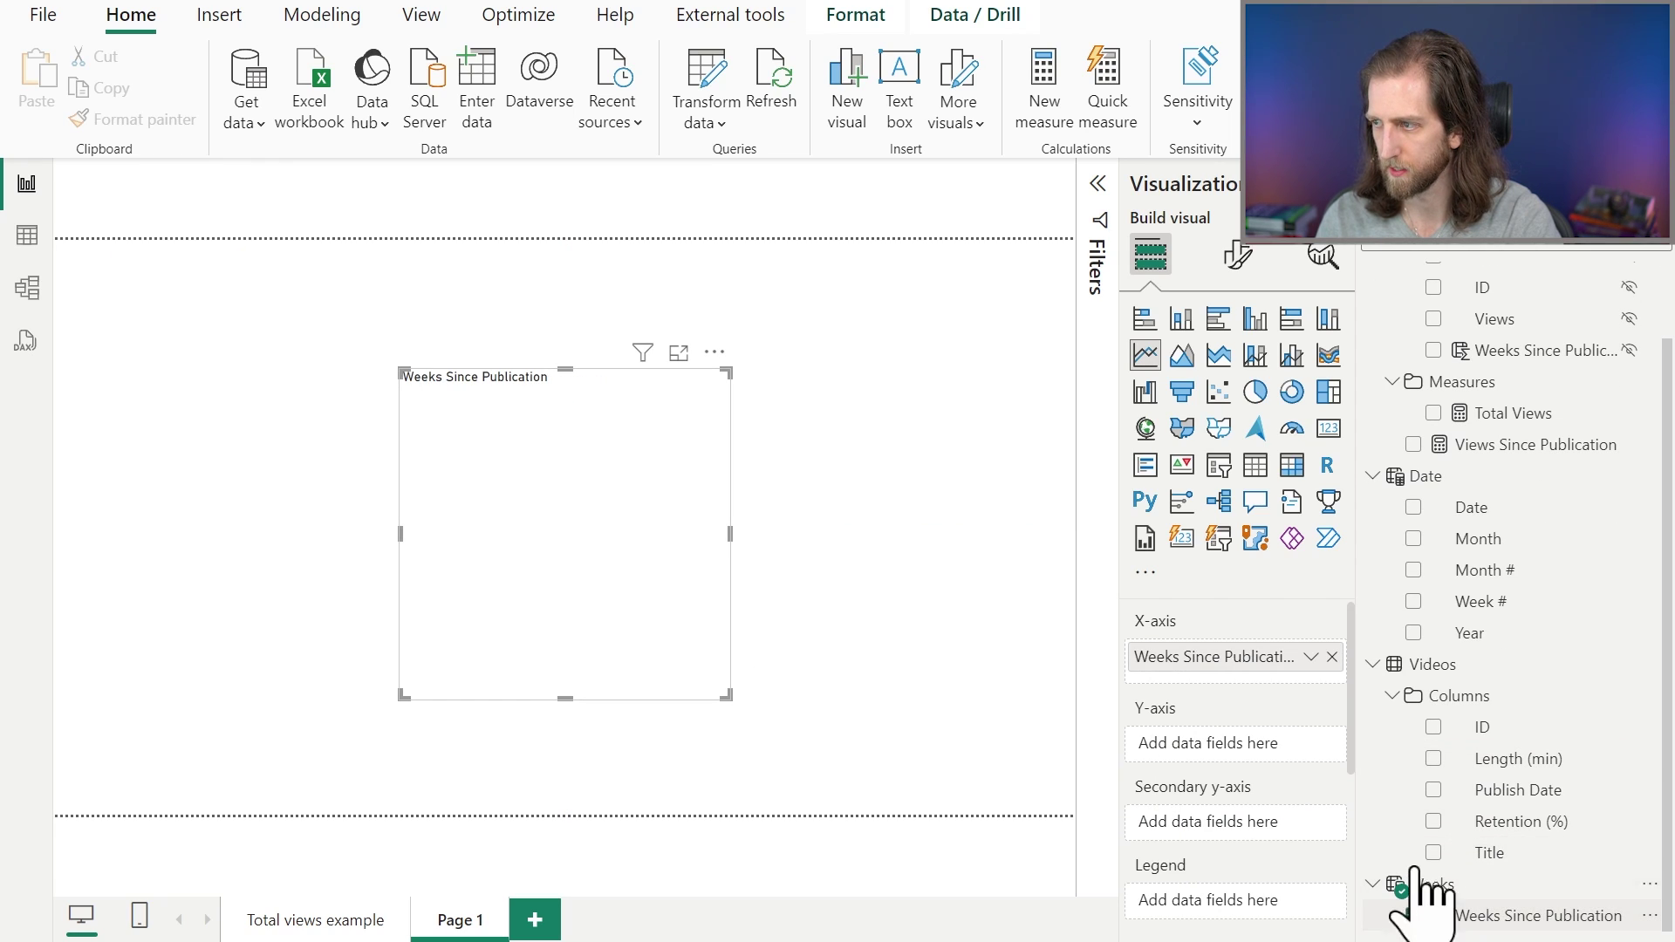
{"action": "scroll", "coordinate": [1439, 820], "scroll_direction": "up", "scroll_amount": 2}
{"action": "left_click", "coordinate": [1413, 530]}
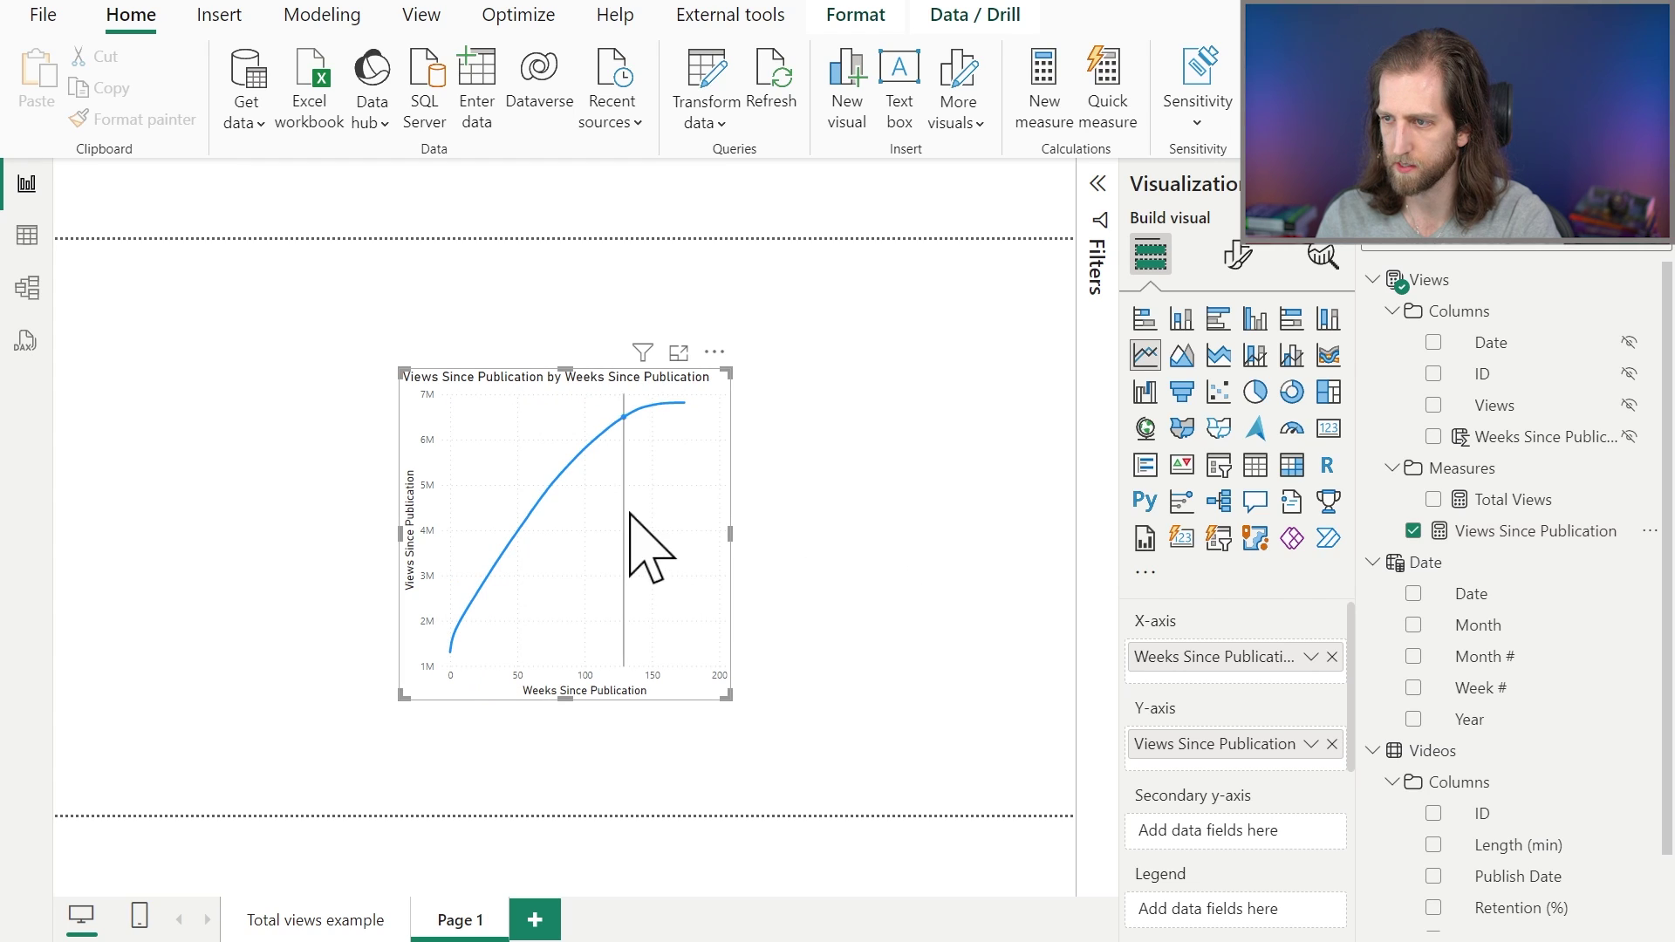
{"action": "left_click_drag", "start_coordinate": [493, 654], "coordinate": [691, 692]}
{"action": "left_click", "coordinate": [479, 580]}
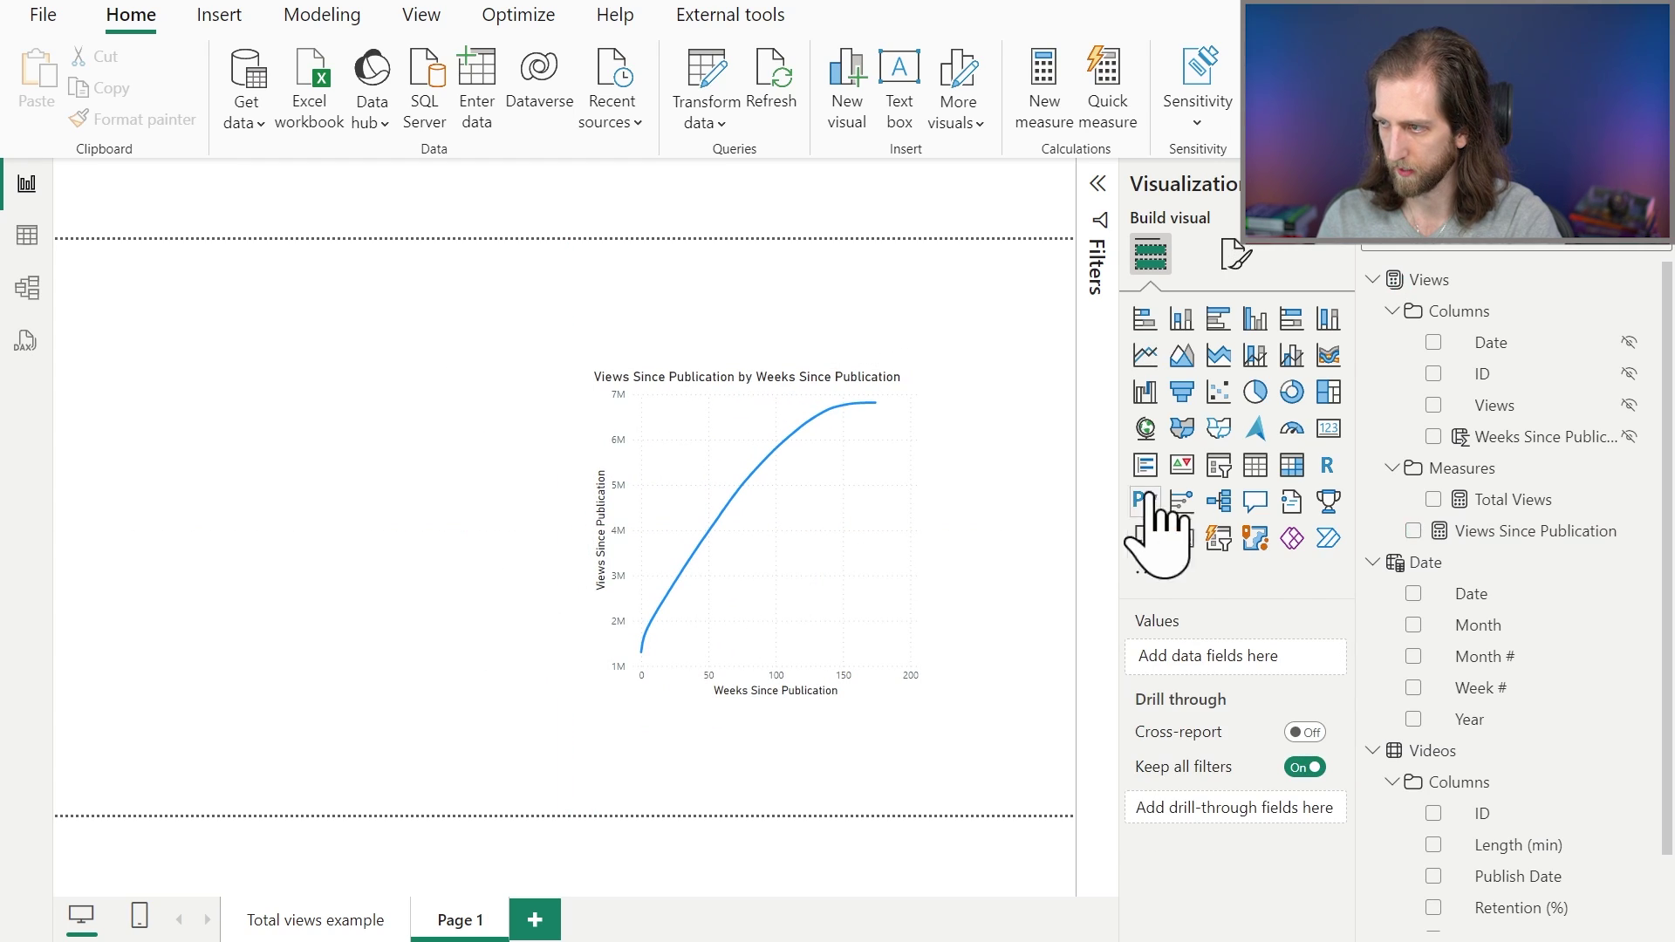
Step: Add a slicer of Videos' Title field to the left of the chart
{"action": "left_click", "coordinate": [1219, 464]}
{"action": "left_click_drag", "start_coordinate": [363, 519], "coordinate": [471, 580]}
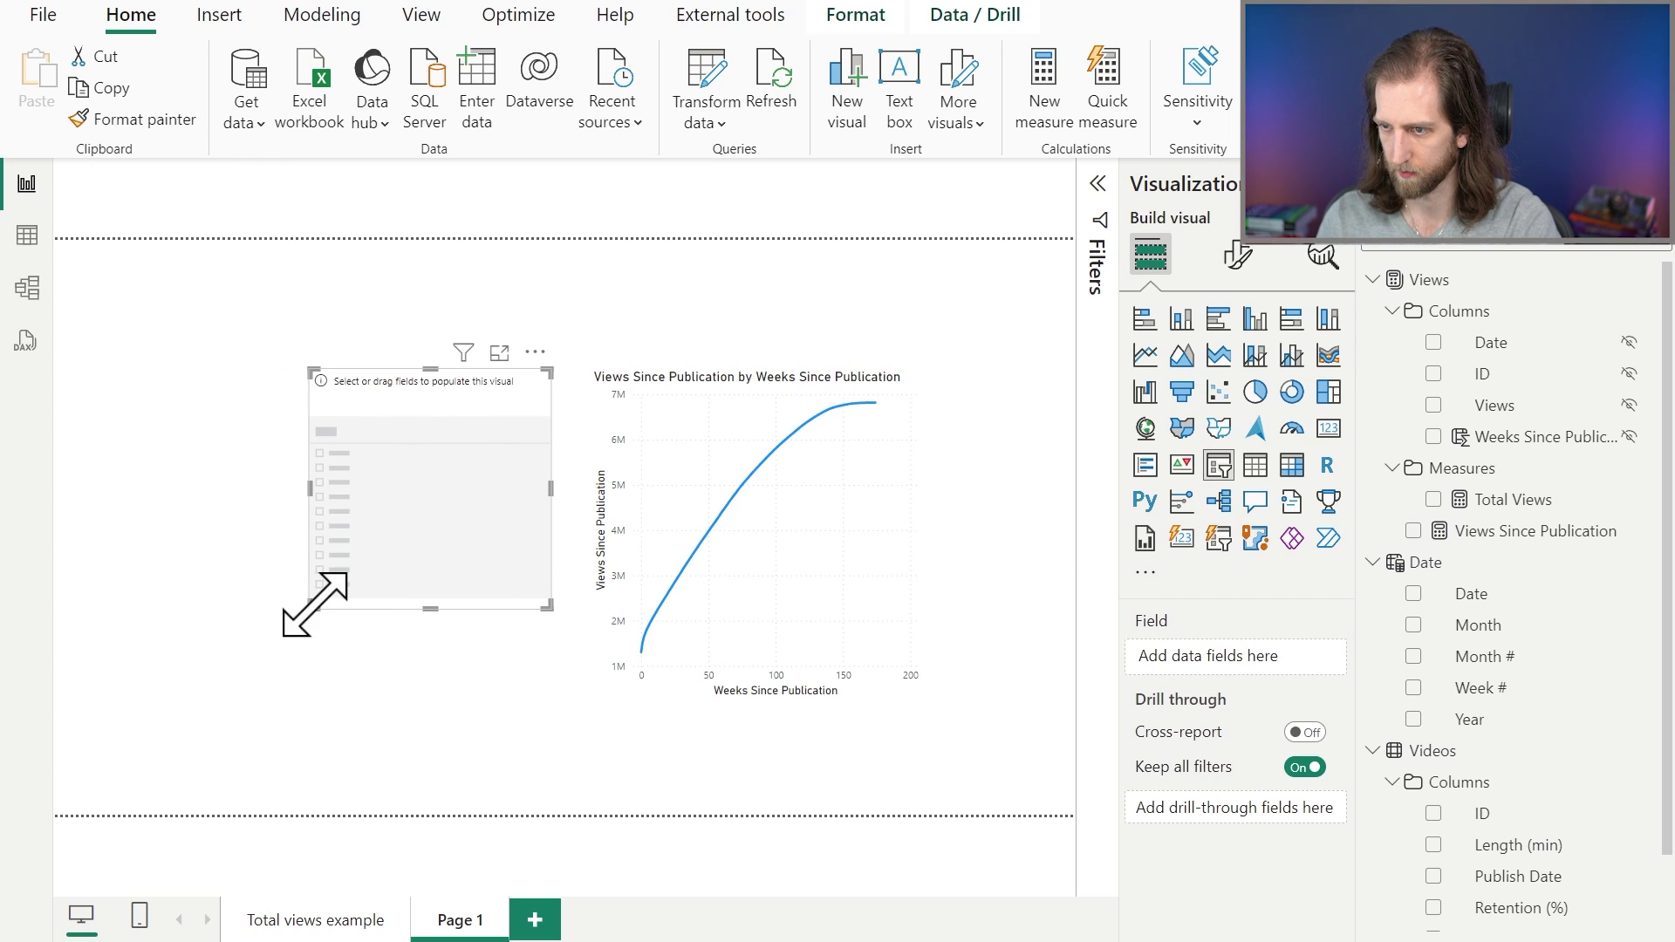
{"action": "left_click_drag", "start_coordinate": [315, 602], "coordinate": [133, 686]}
{"action": "scroll", "coordinate": [1465, 820], "scroll_direction": "down", "scroll_amount": 2}
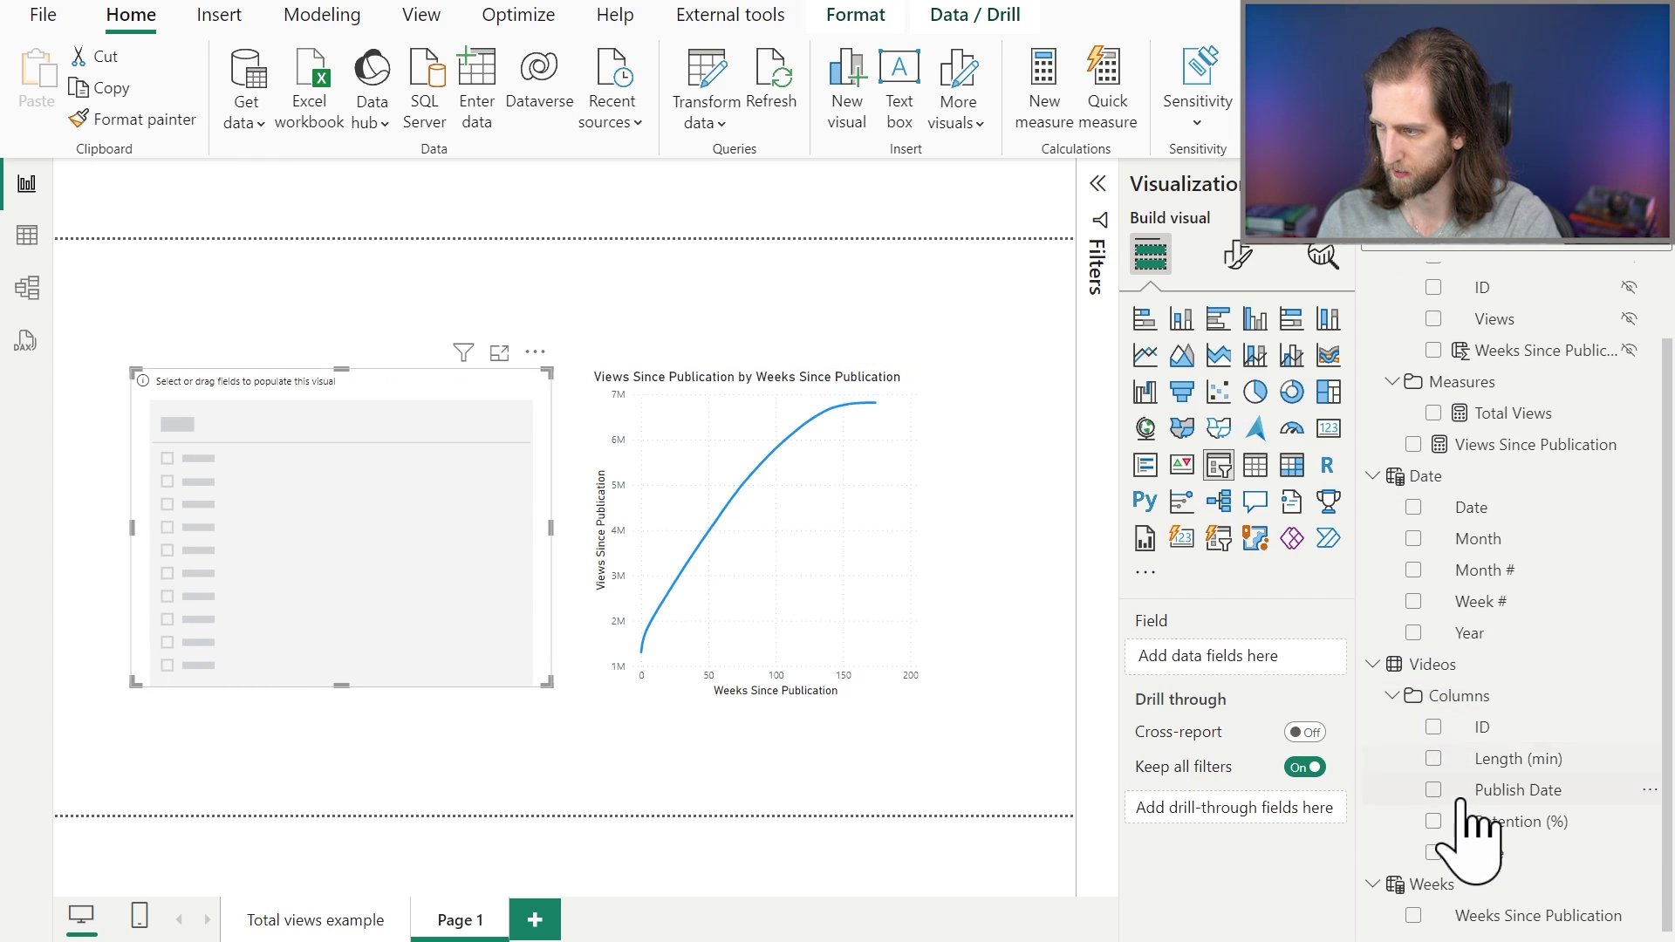
{"action": "left_click", "coordinate": [1433, 854]}
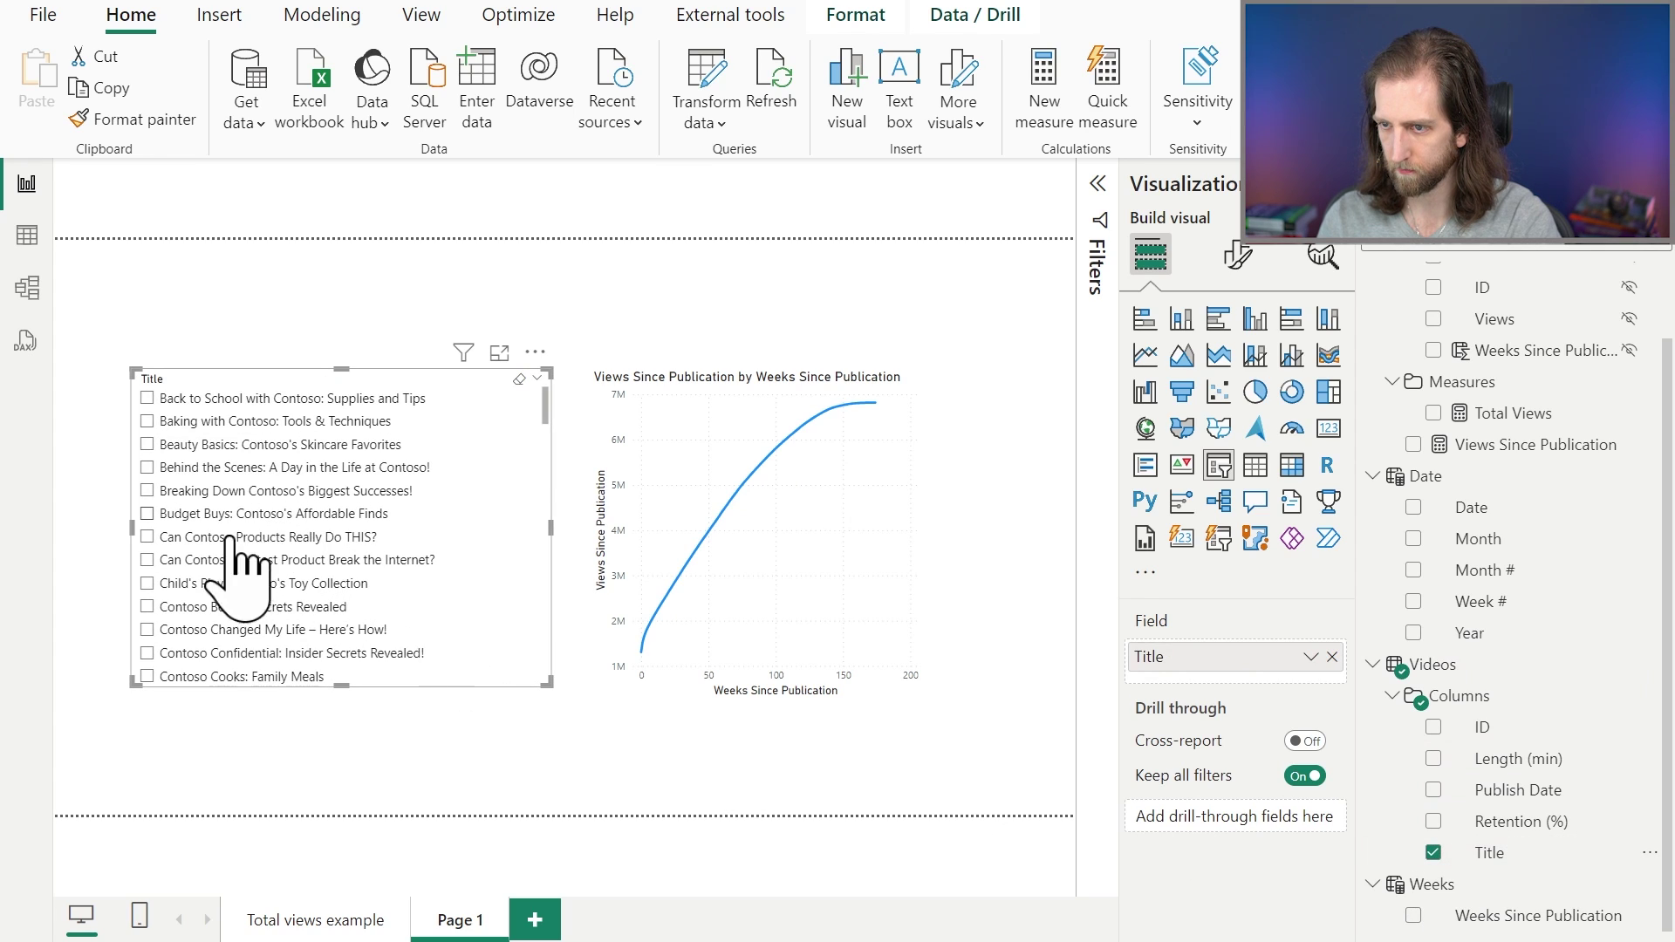
Step: Tick Behind the Scenes and Budget Buys: Contoso's Affordable Finds in the Title slicer
{"action": "left_click", "coordinate": [197, 583]}
{"action": "left_click", "coordinate": [219, 537], "text": "ctrl"}
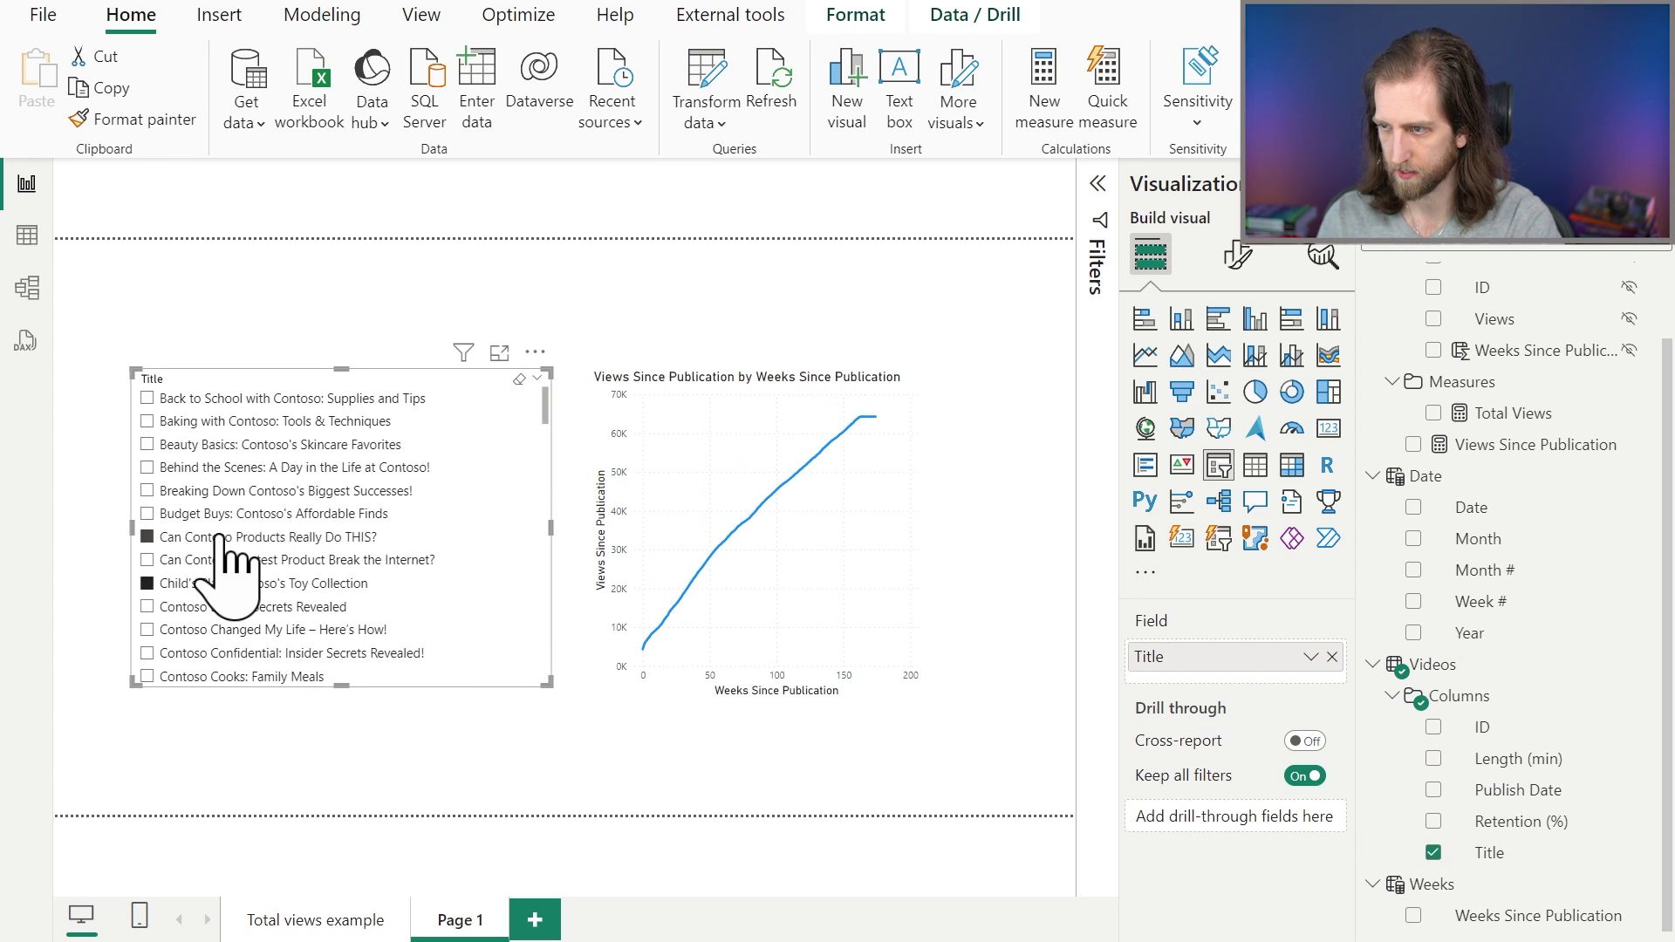
{"action": "left_click", "coordinate": [233, 490], "text": "ctrl"}
{"action": "left_click", "coordinate": [237, 466]}
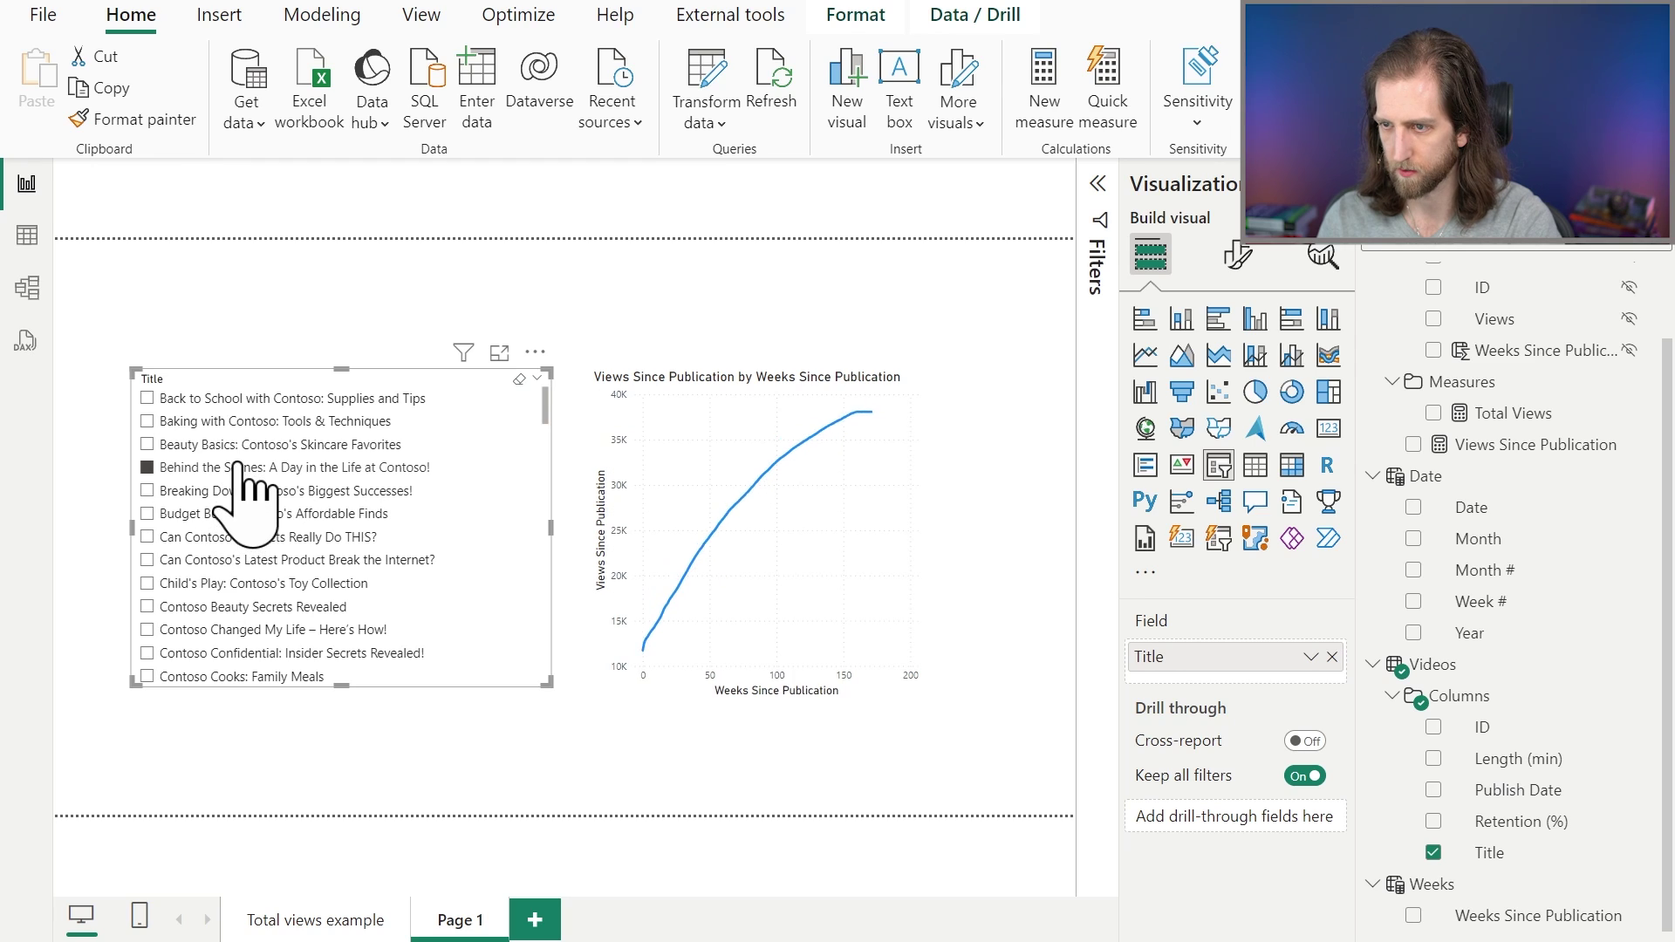
{"action": "left_click", "coordinate": [241, 513], "text": "ctrl"}
{"action": "left_click", "coordinate": [759, 415]}
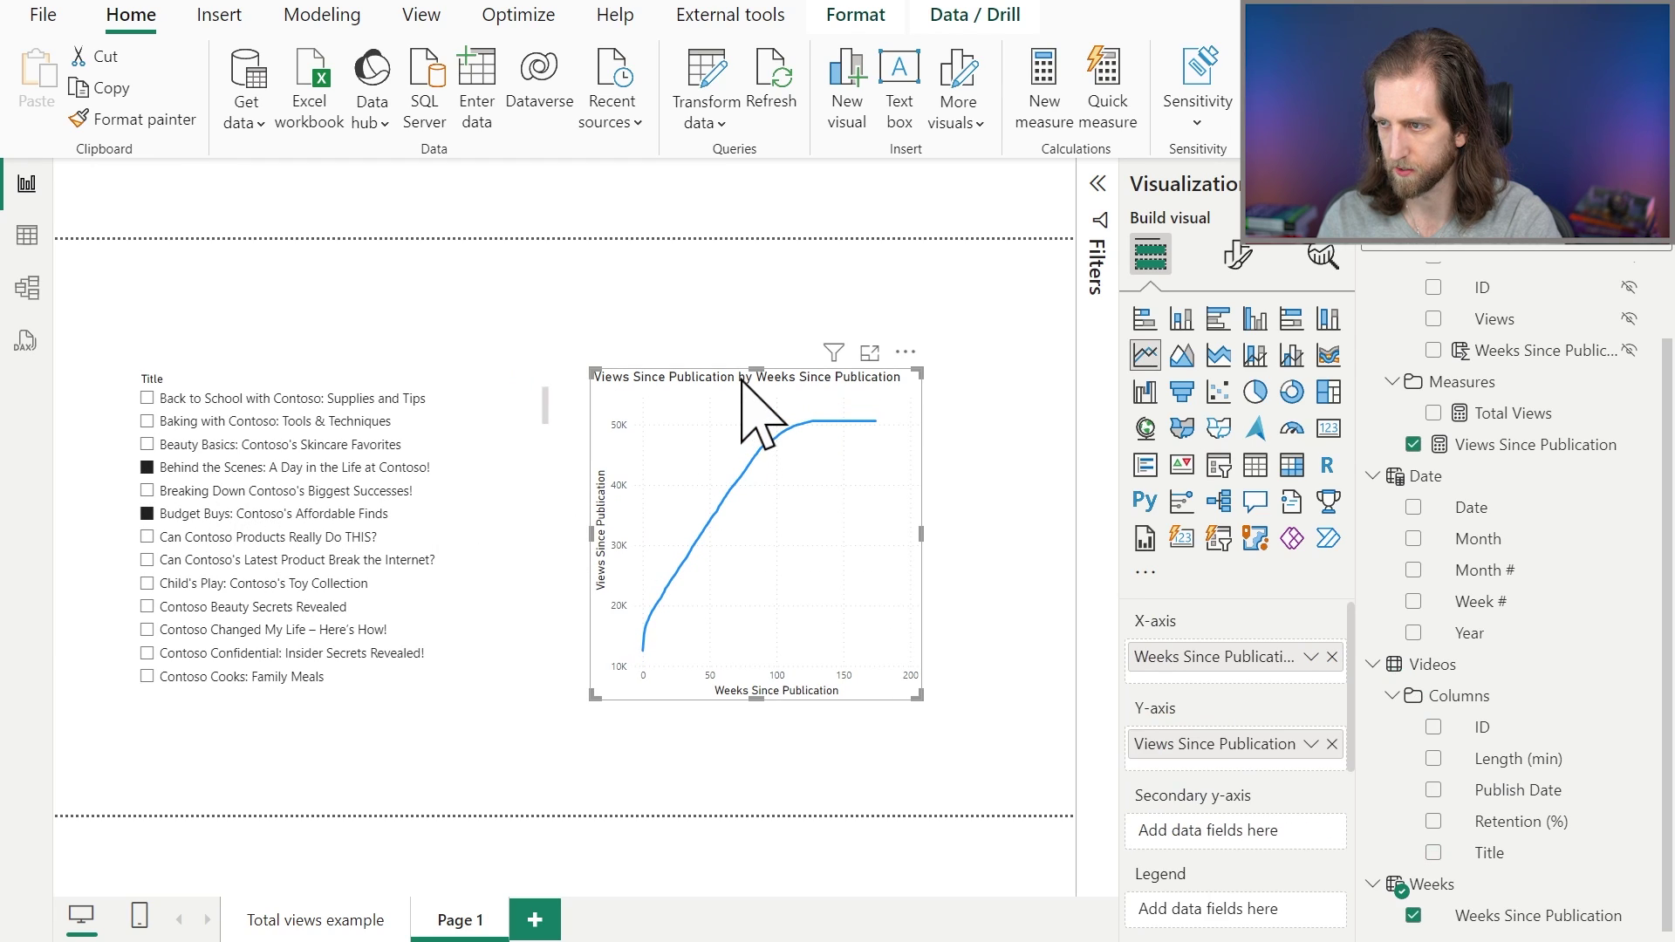
Step: Put Title in the chart's Legend and compare different title selections in the slicer
{"action": "mouse_move", "coordinate": [1490, 852]}
{"action": "left_mouse_down"}
{"action": "mouse_move", "coordinate": [1361, 848]}
{"action": "mouse_move", "coordinate": [1260, 908]}
{"action": "mouse_move", "coordinate": [1226, 908]}
{"action": "left_mouse_up"}
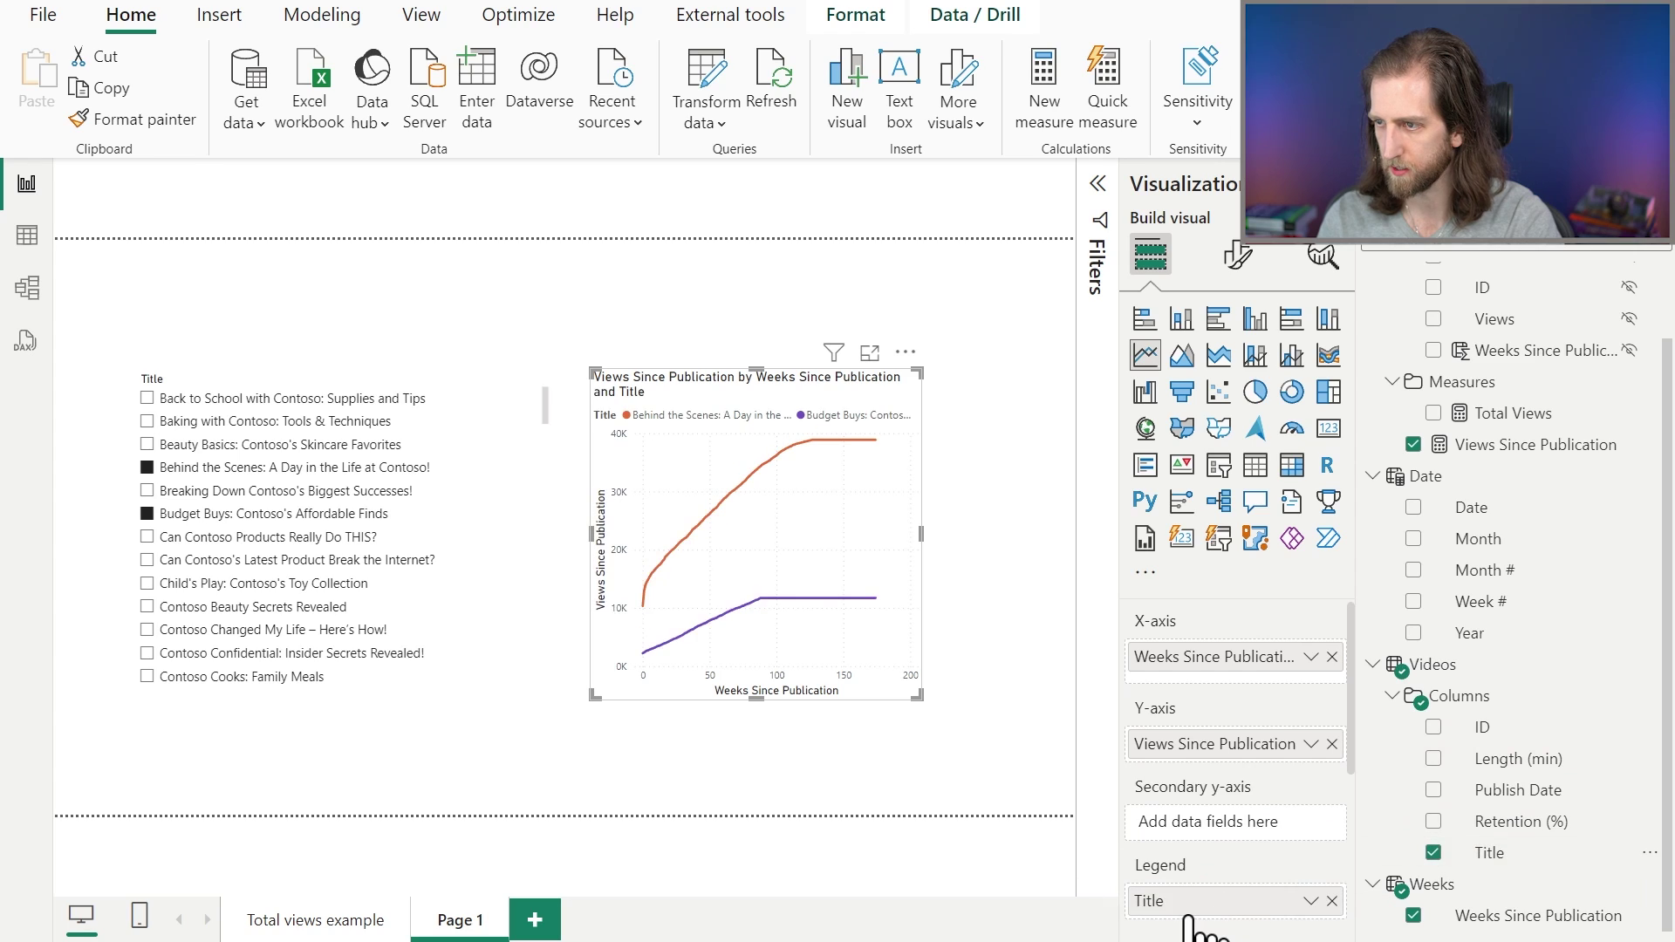
{"action": "left_click", "coordinate": [214, 538]}
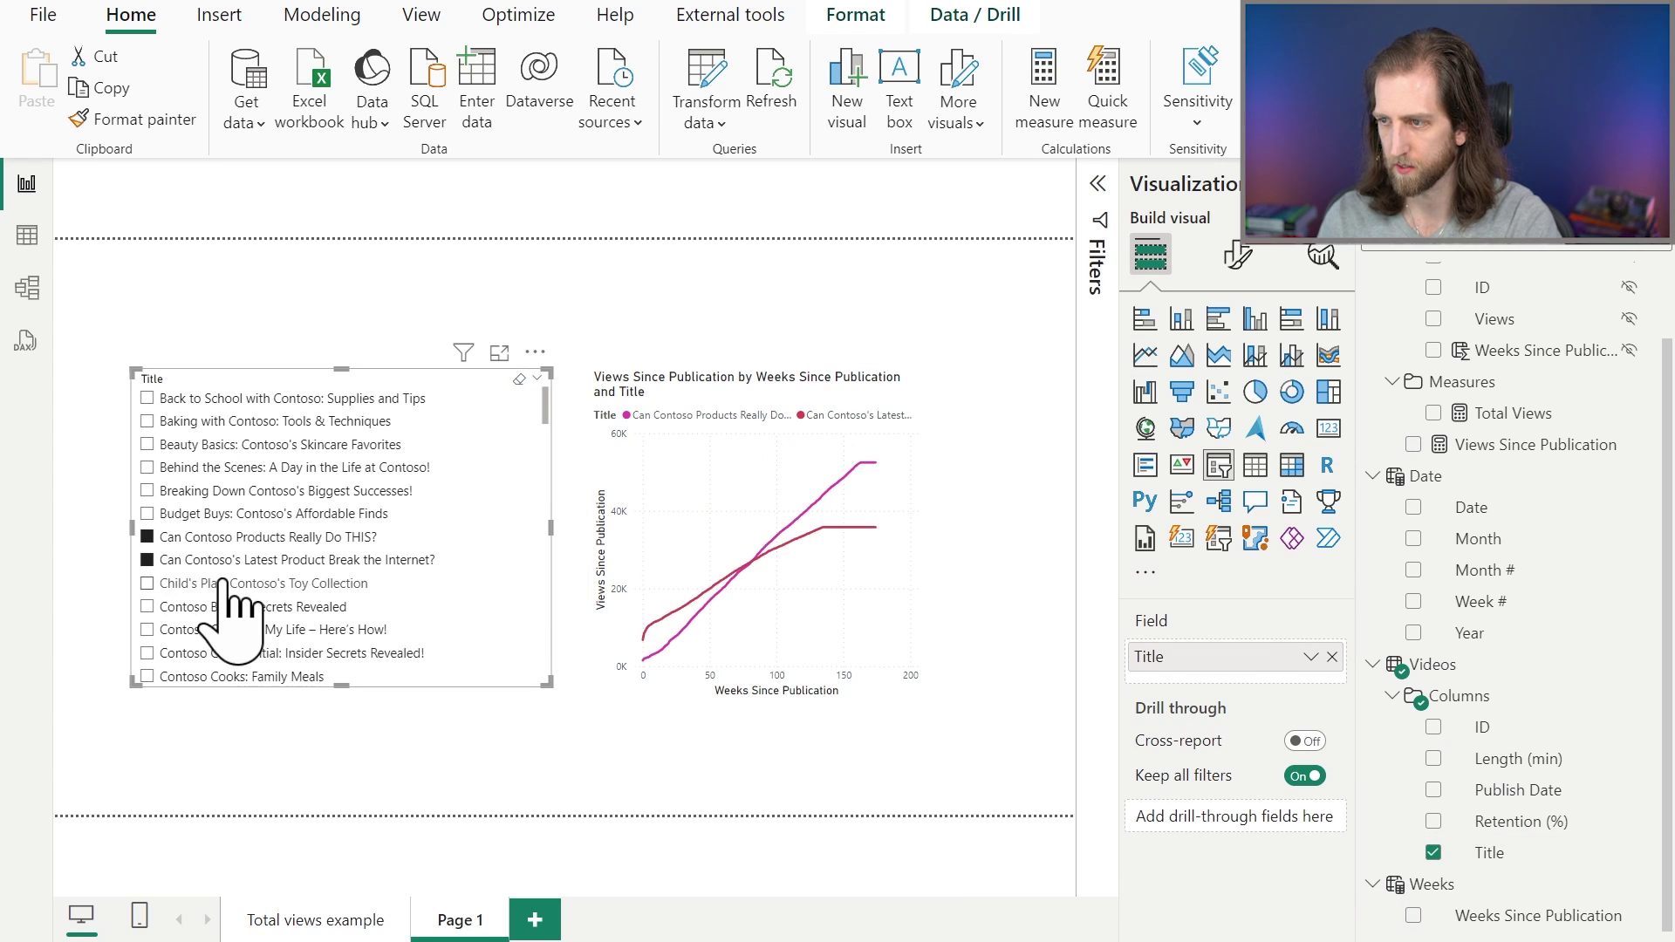
{"action": "left_click", "coordinate": [301, 582]}
{"action": "left_click", "coordinate": [307, 514], "text": "ctrl"}
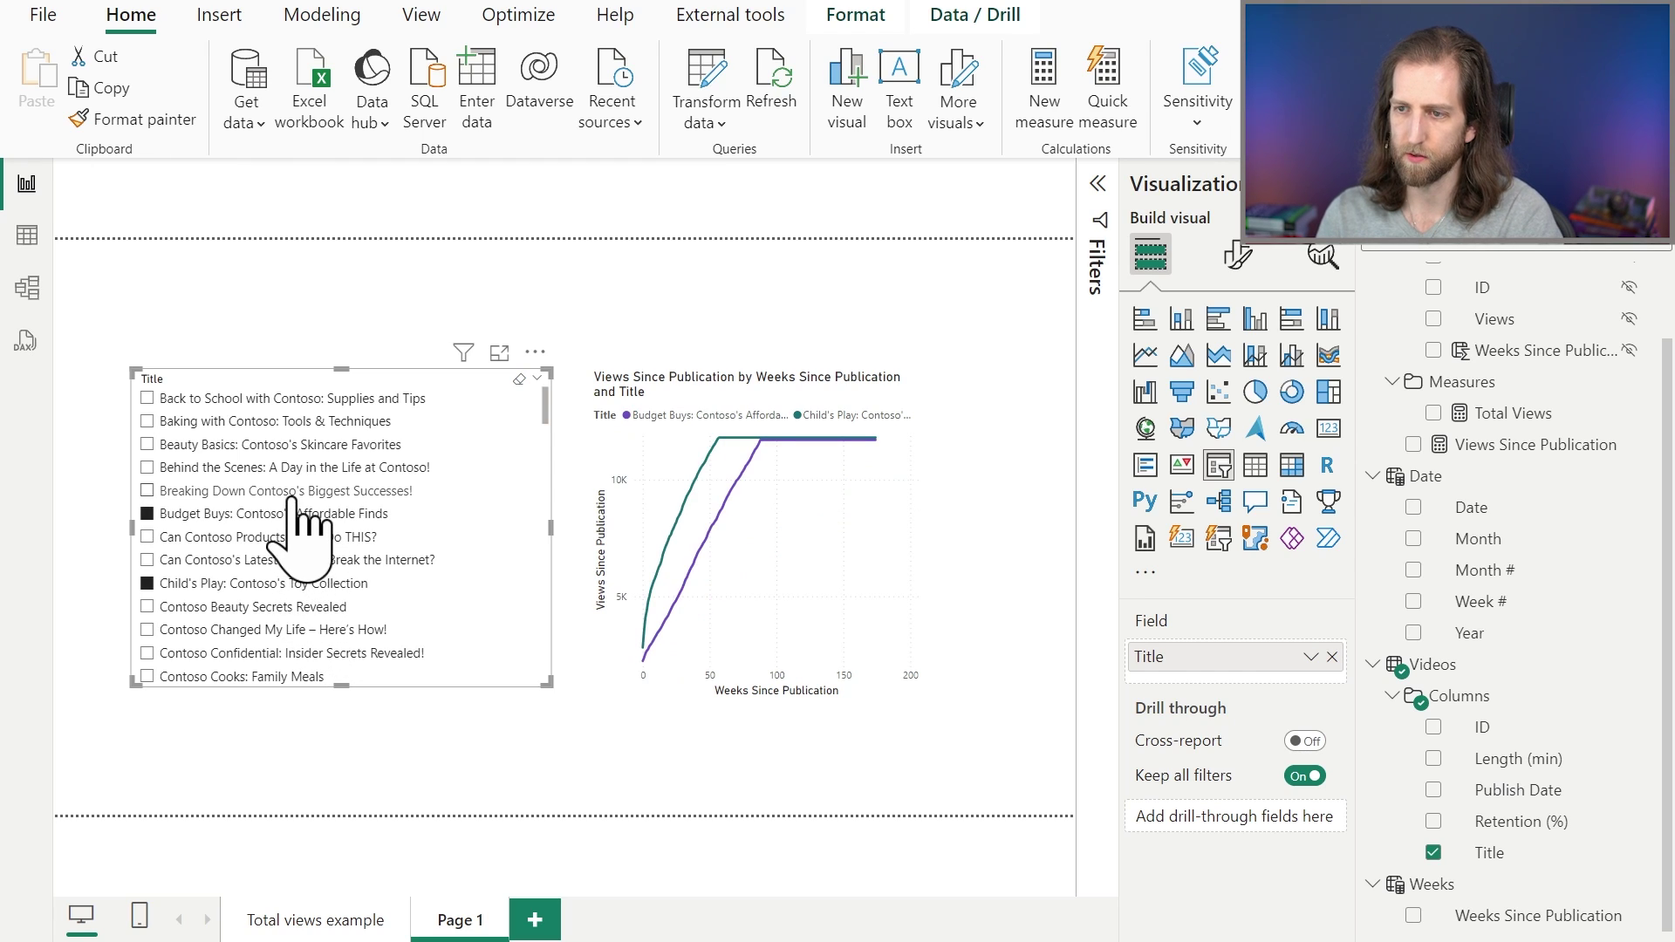
{"action": "left_click", "coordinate": [305, 491]}
{"action": "left_click", "coordinate": [307, 559], "text": "ctrl"}
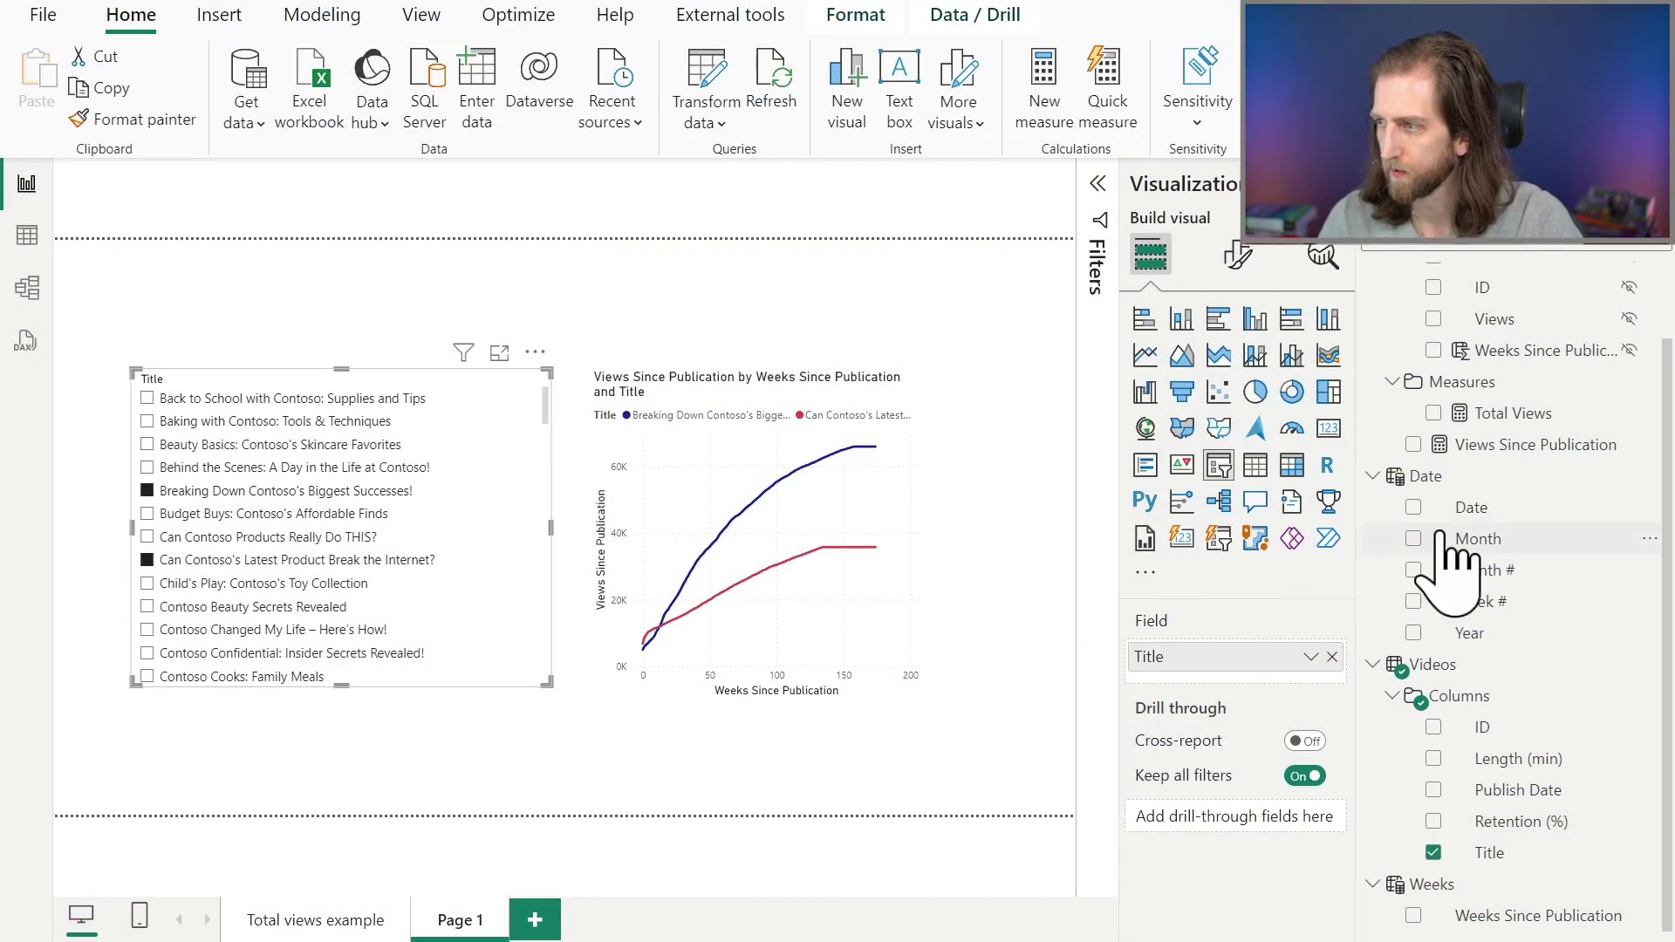
Step: Review the Views Since Publication formula and start a new measure named Avg. Views Since Publication
{"action": "scroll", "coordinate": [1448, 546], "scroll_direction": "up", "scroll_amount": 2}
{"action": "left_click", "coordinate": [1463, 532]}
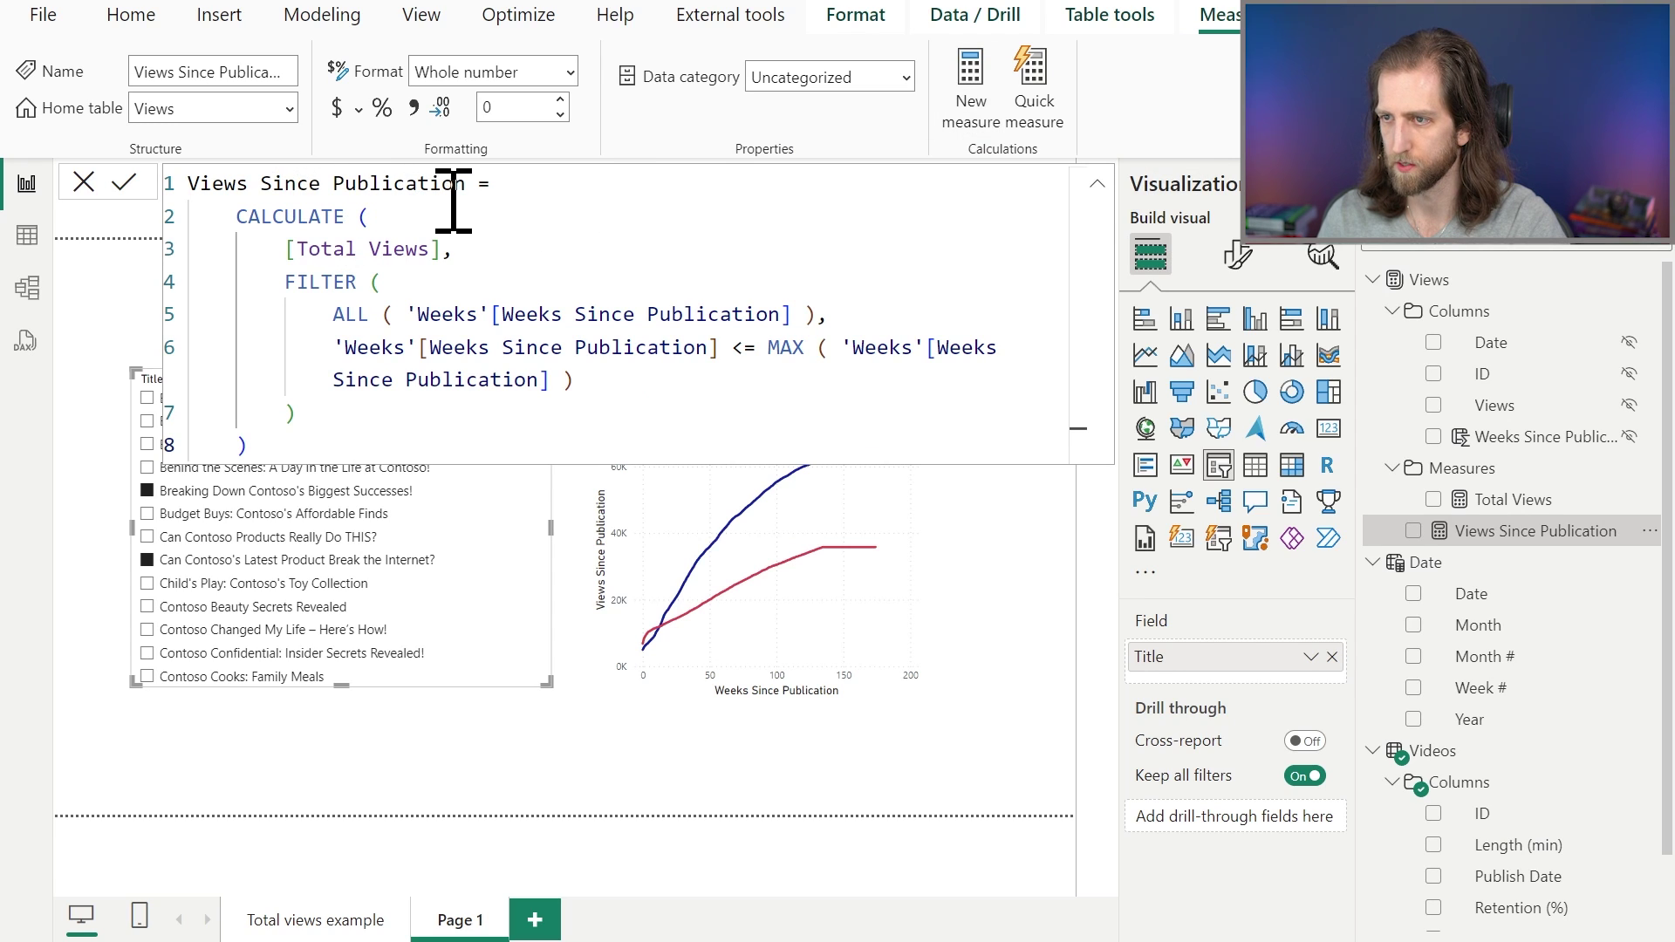
{"action": "left_click", "coordinate": [968, 96]}
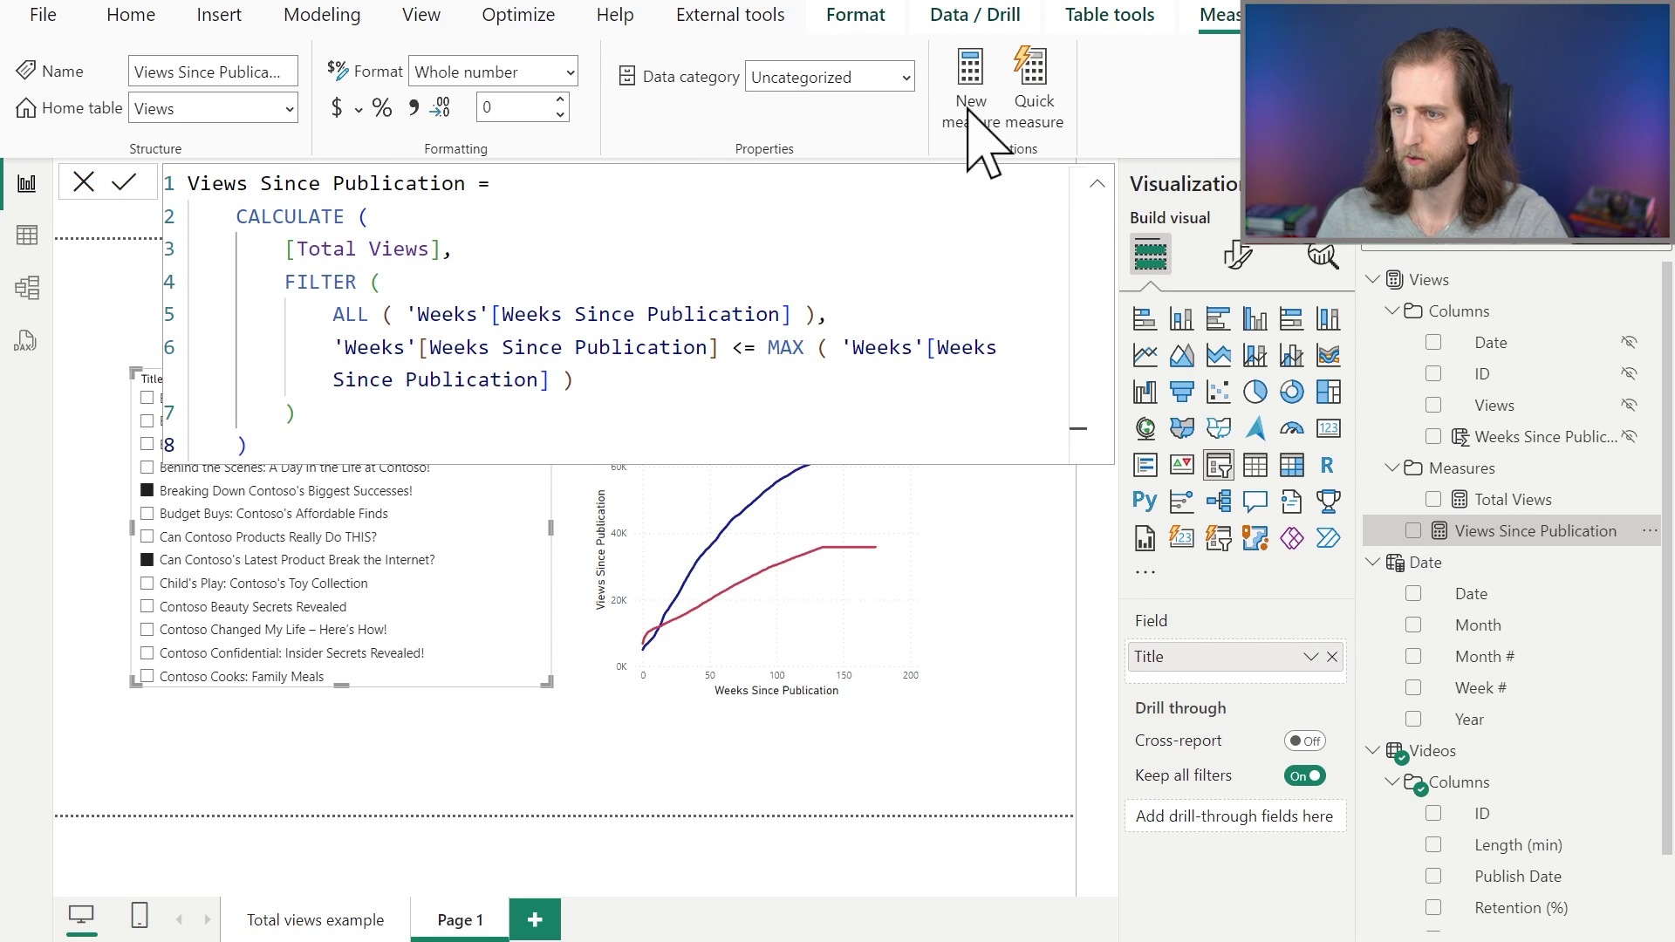
{"action": "type", "text": "Avg."}
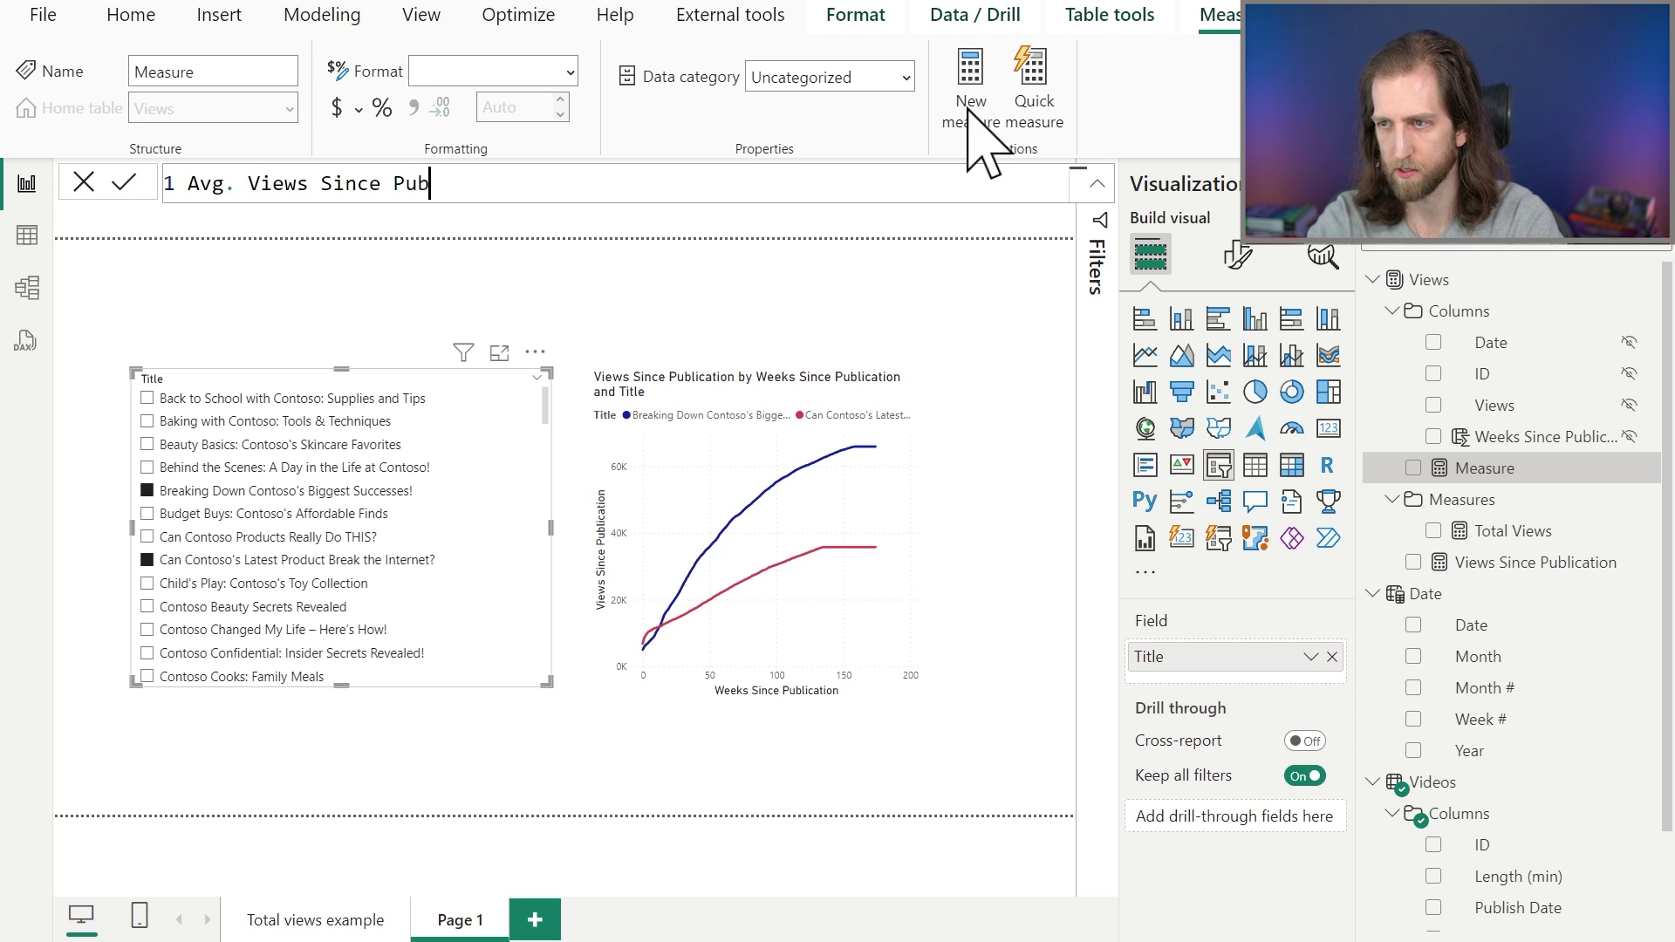
{"action": "type", "text": " Views Since Publication ="}
Step: Define VAR _DateCutoff = DATE ( 2022, 01, 01 ) on a new formula line
{"action": "key", "text": "shift+Return"}
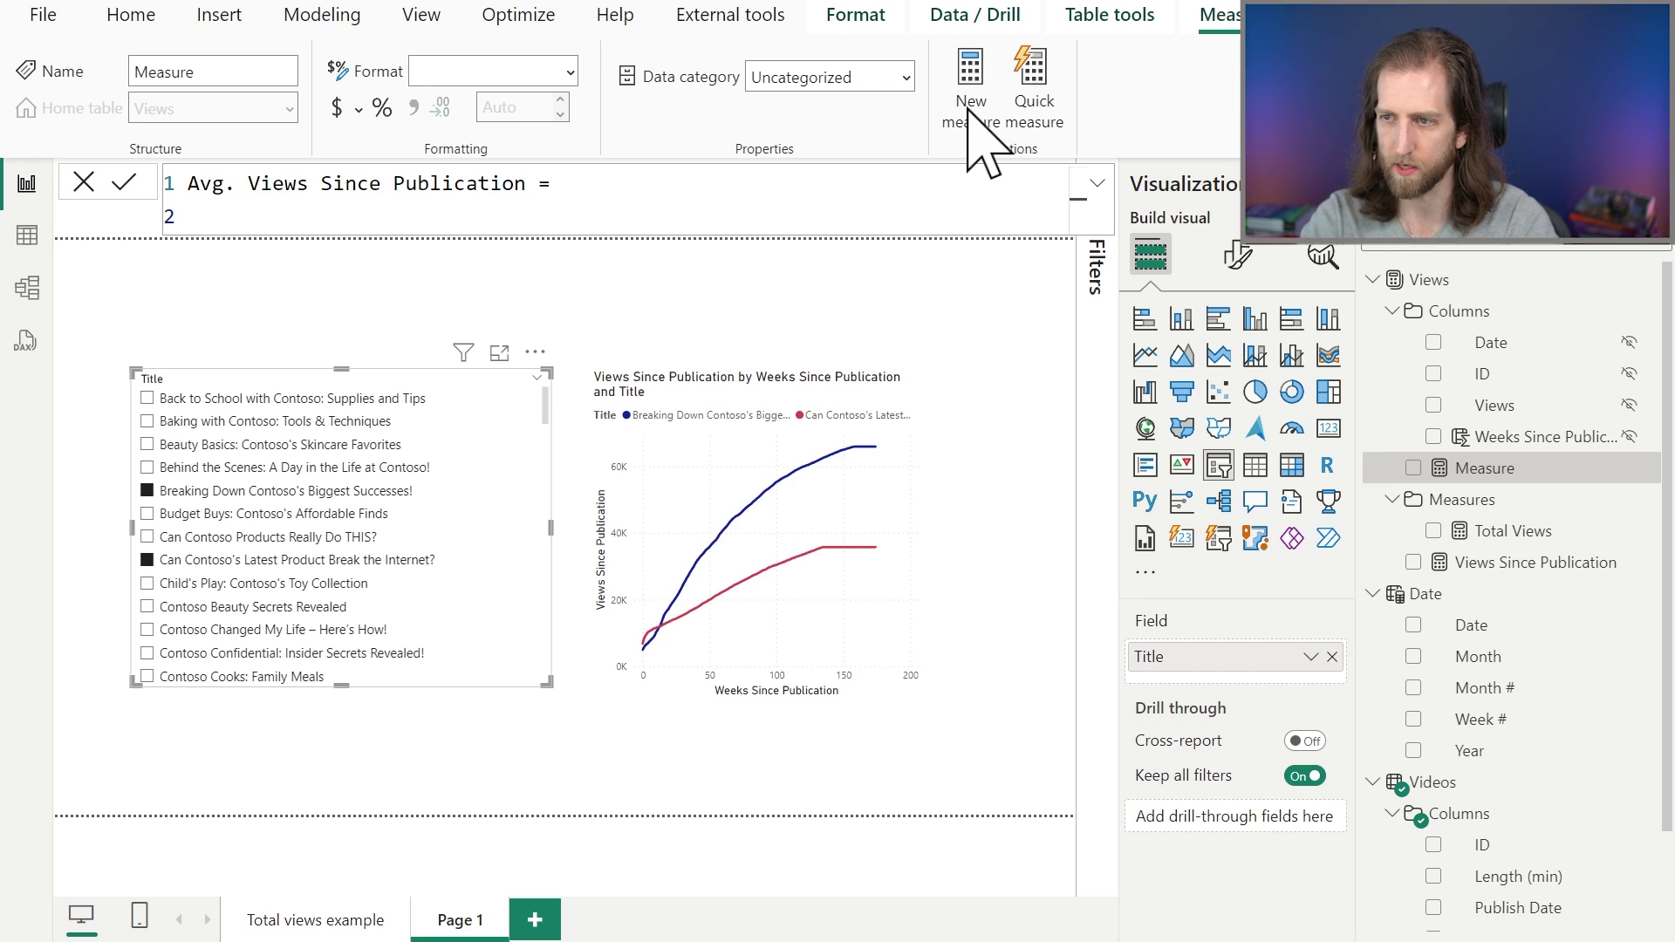
{"action": "type", "text": "VAR _DateCutoff ="}
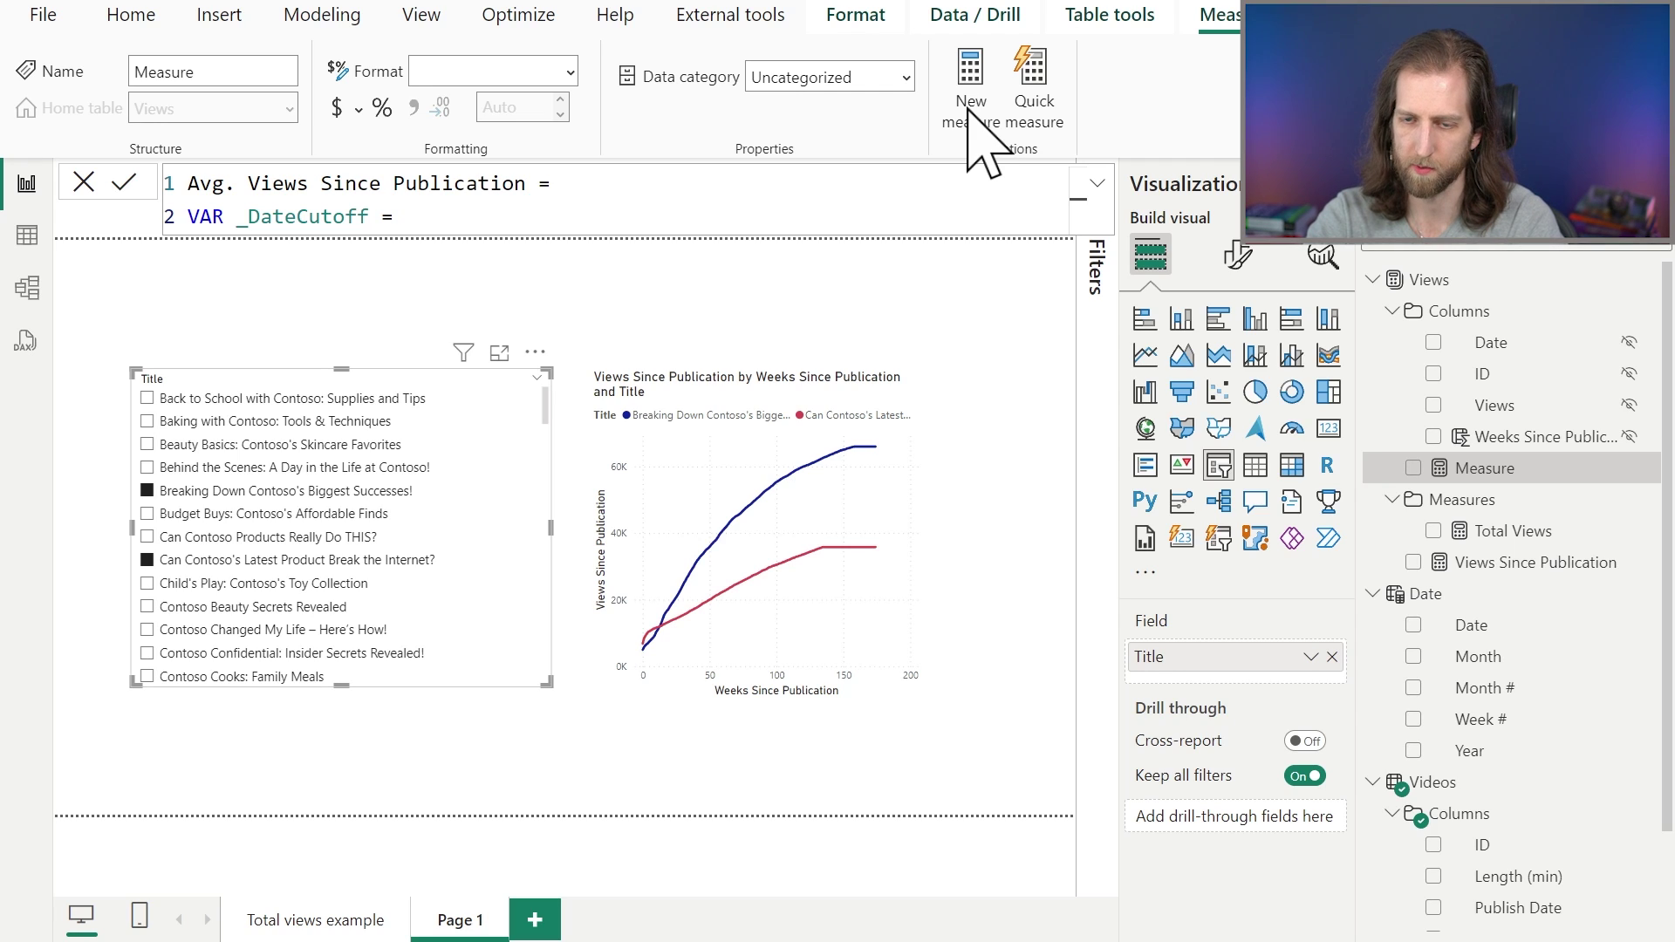
{"action": "type", "text": " DATE ( 202"}
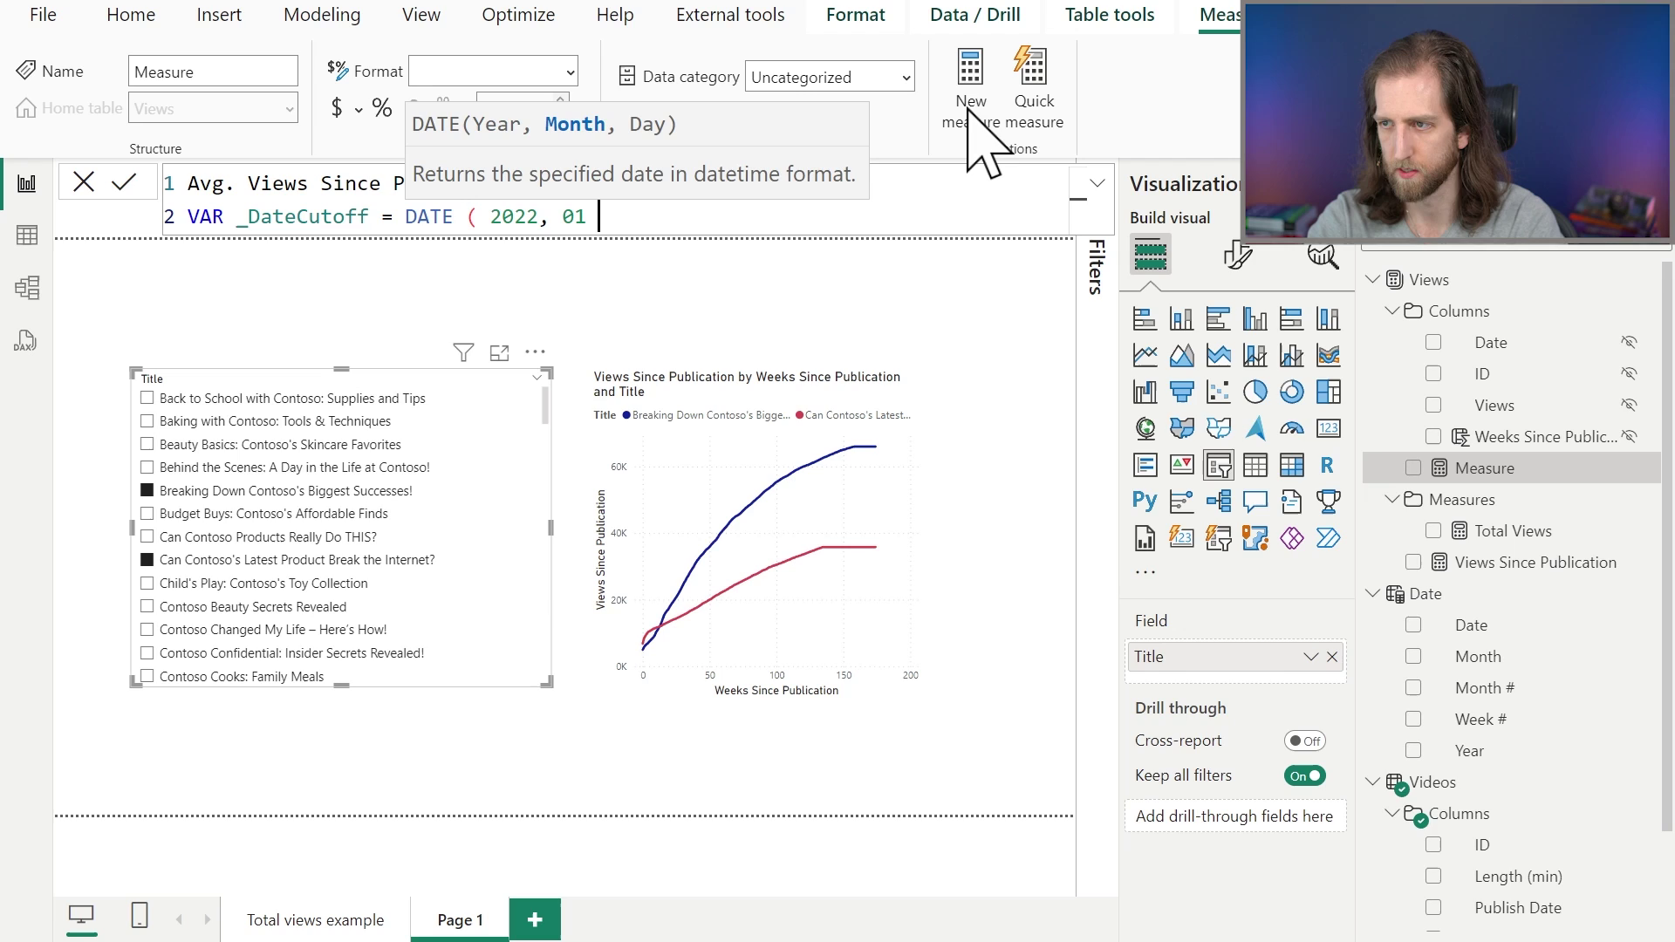
{"action": "type", "text": "2, 01, 01 )"}
{"action": "key", "text": "shift+Return"}
{"action": "key", "text": "shift+Return"}
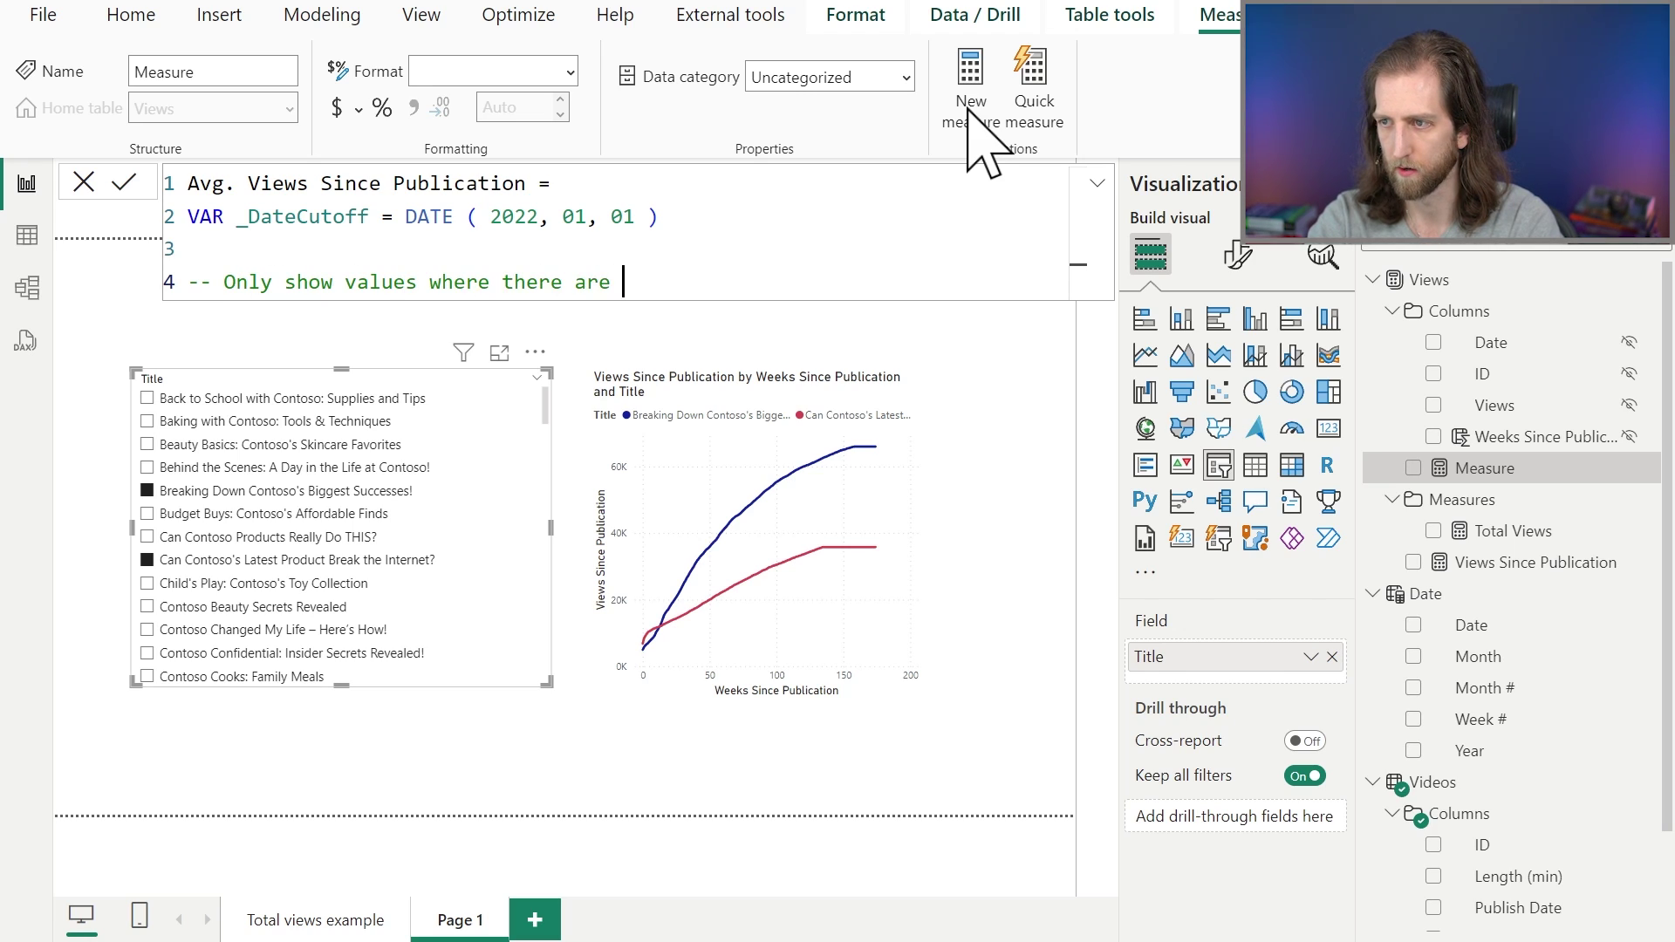
{"action": "key", "text": "shift+Return"}
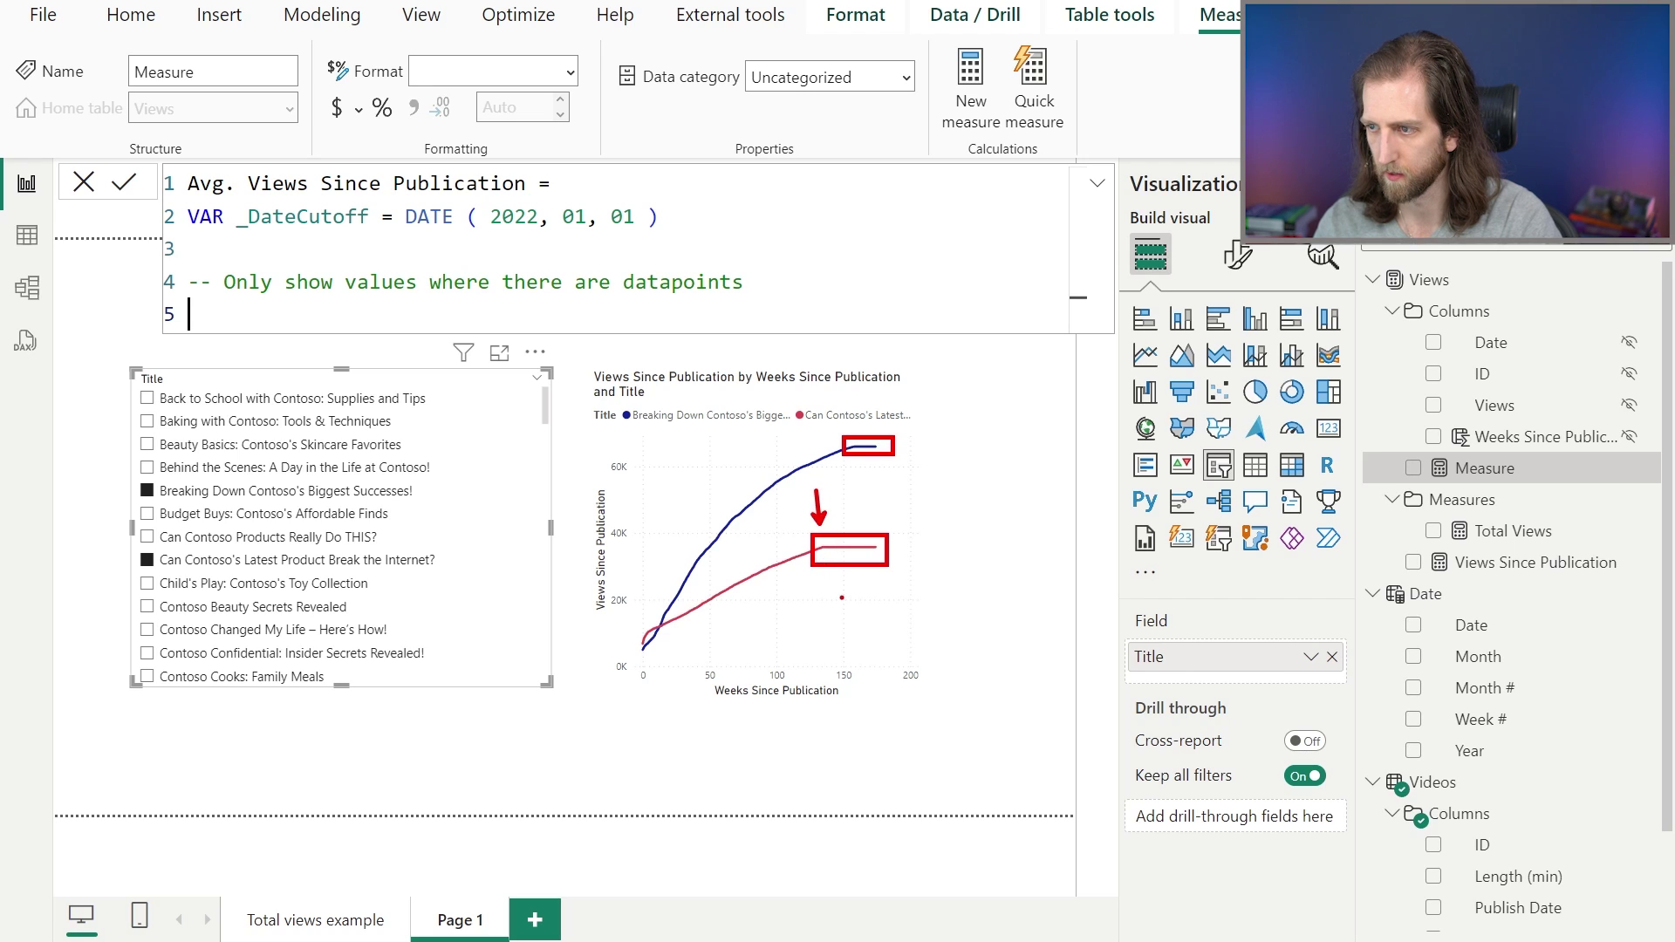
{"action": "key", "text": "Escape"}
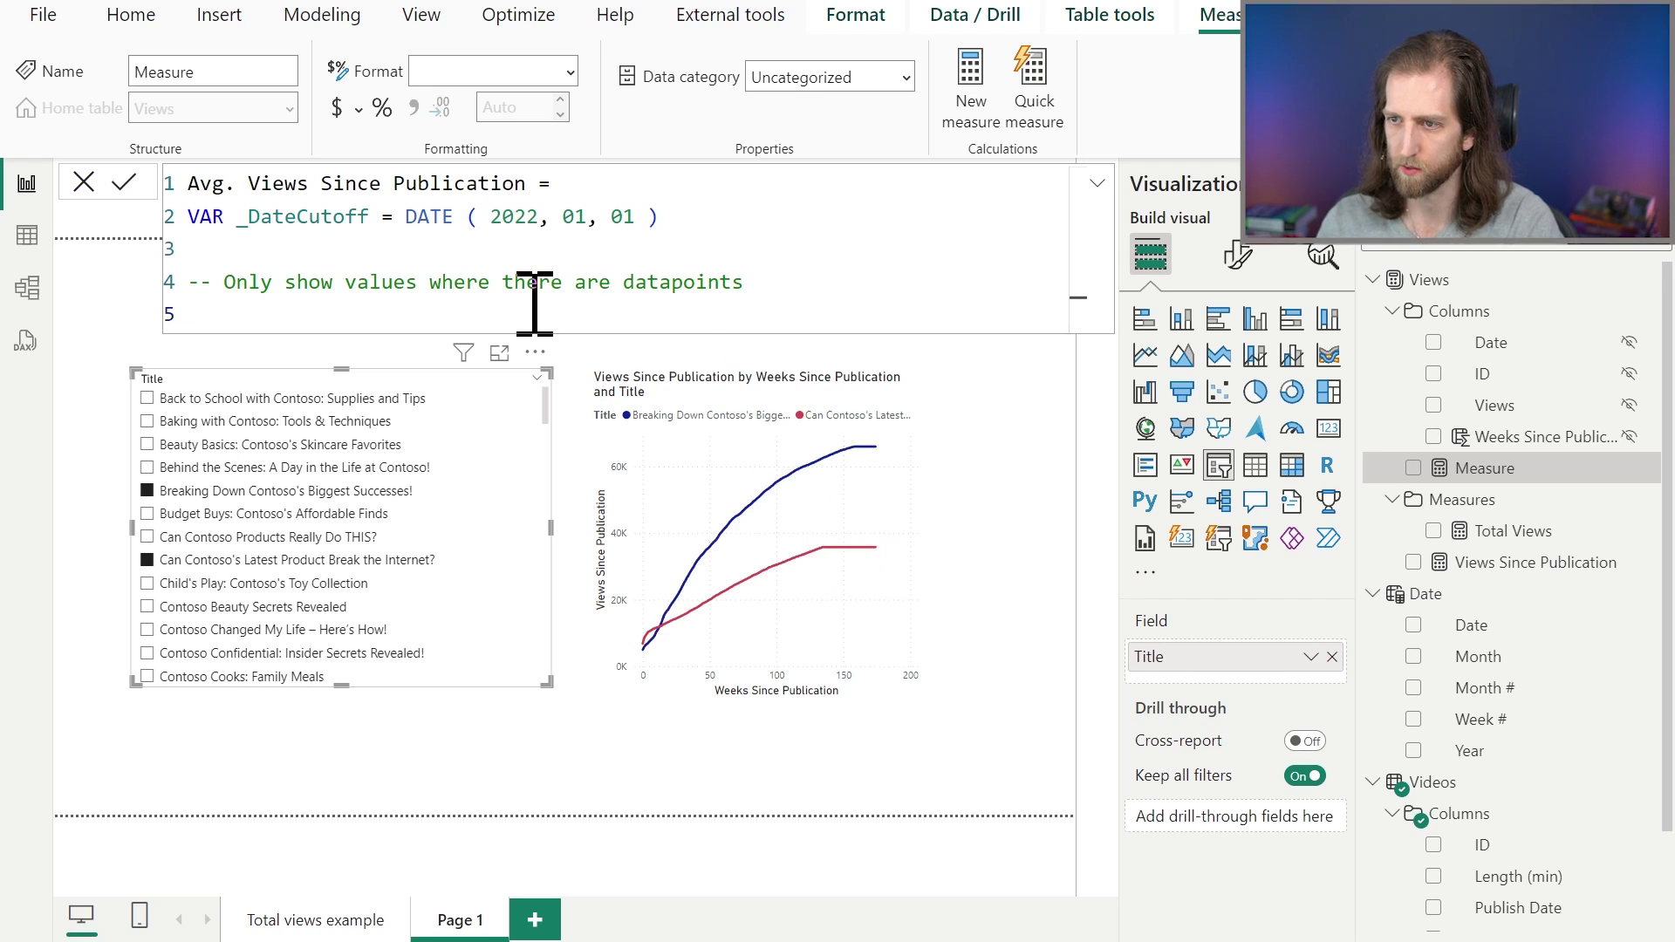
Step: Start VAR _LatestWeekWithViews as CALCULATE of MAX('Views'[Weeks Since Publication])
{"action": "type", "text": "VAR _LatestWeekWithViews ="}
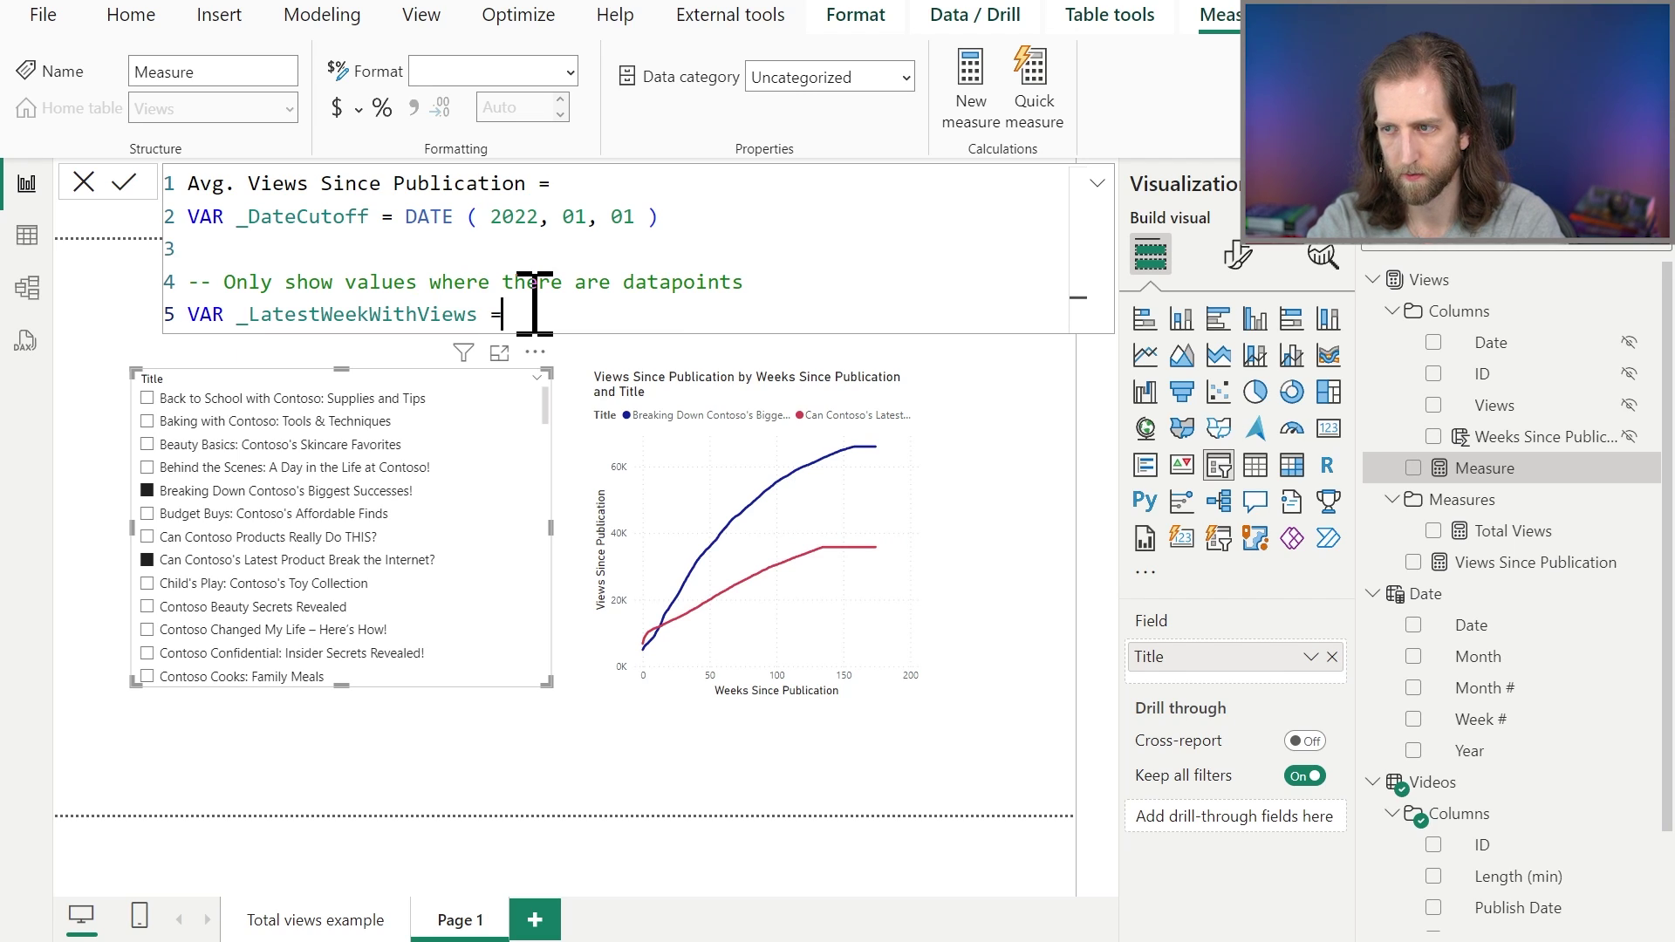
{"action": "key", "text": "shift+Return"}
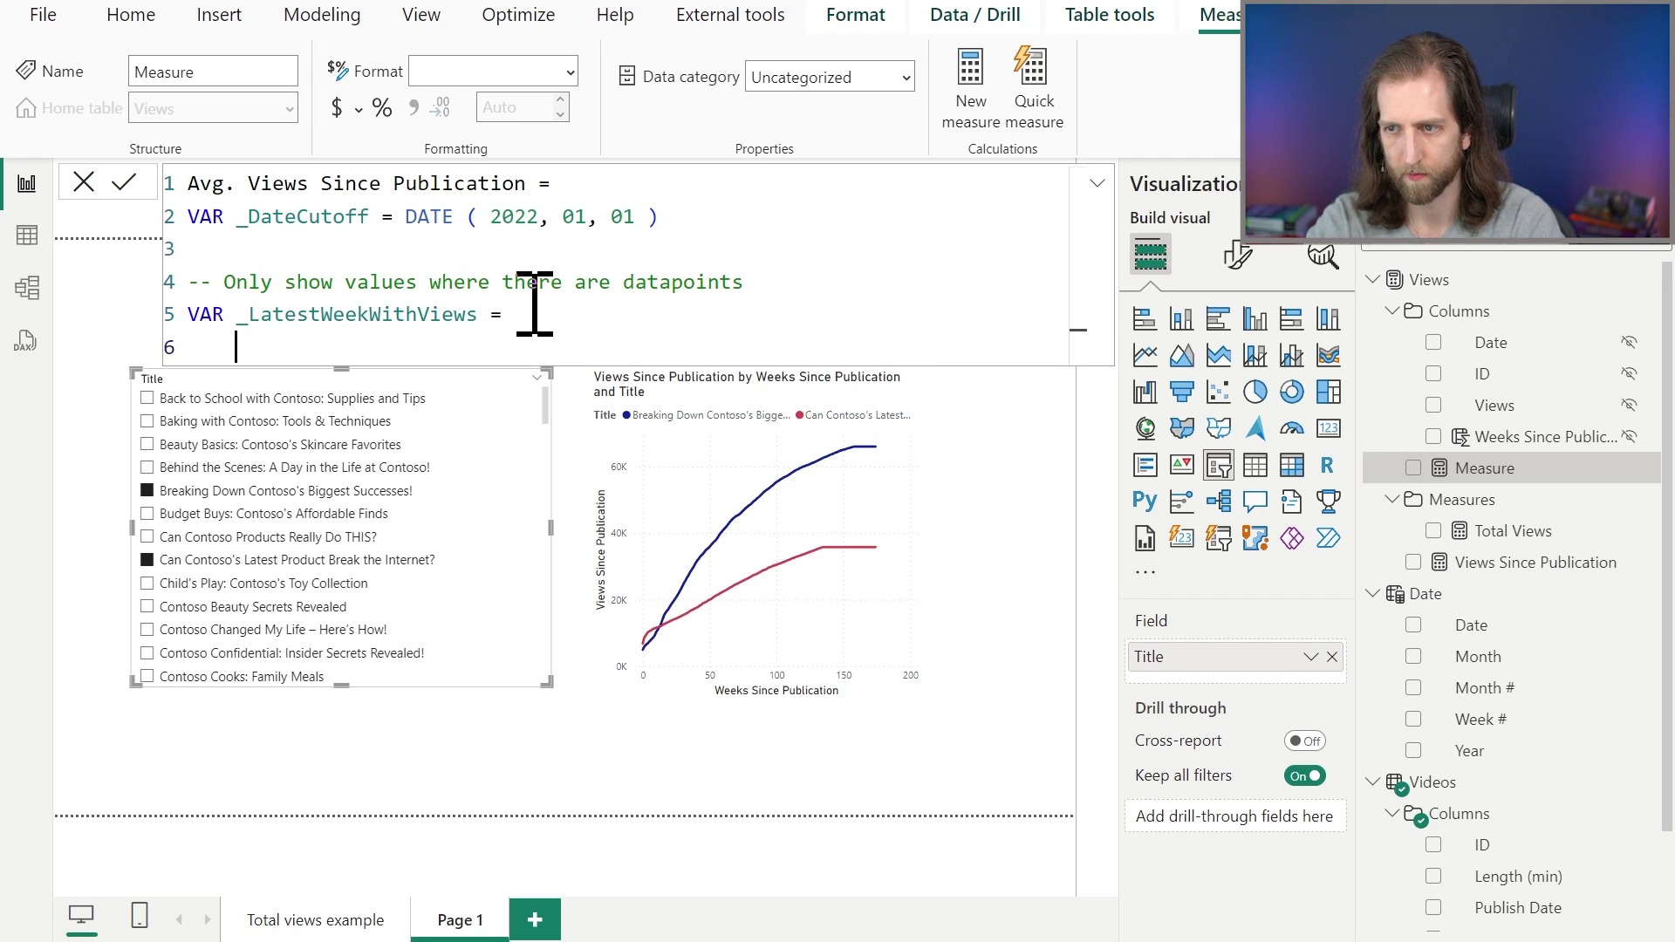
{"action": "type", "text": "CALCU"}
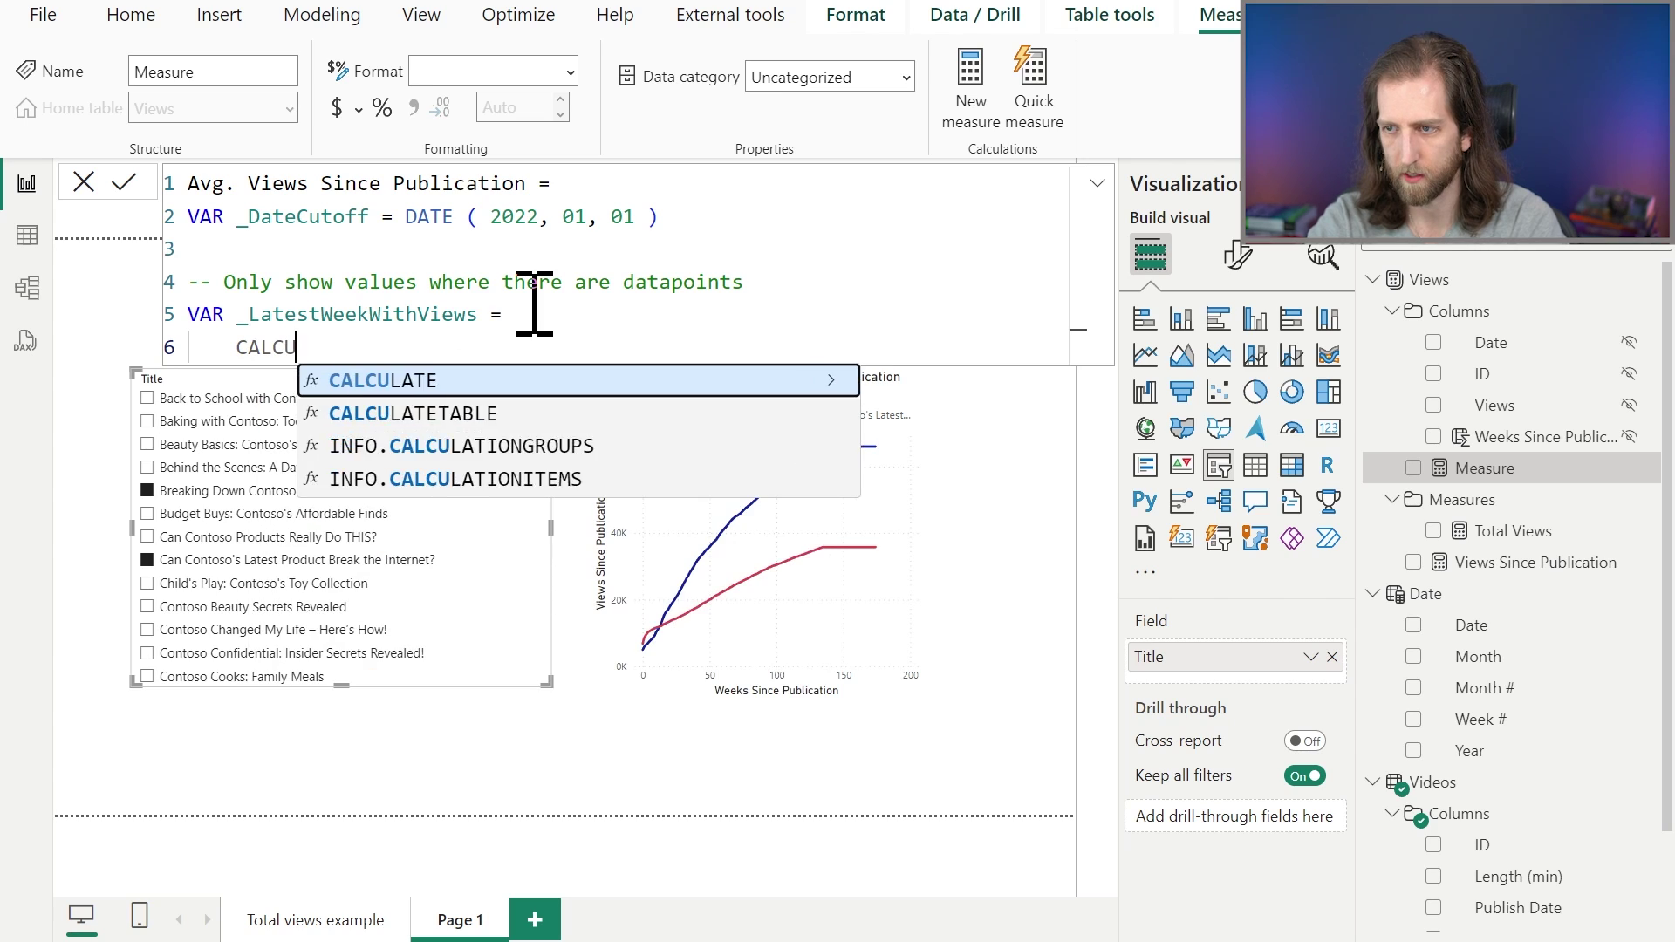
{"action": "key", "text": "Tab"}
{"action": "type", "text": "("}
{"action": "key", "text": "shift+Return"}
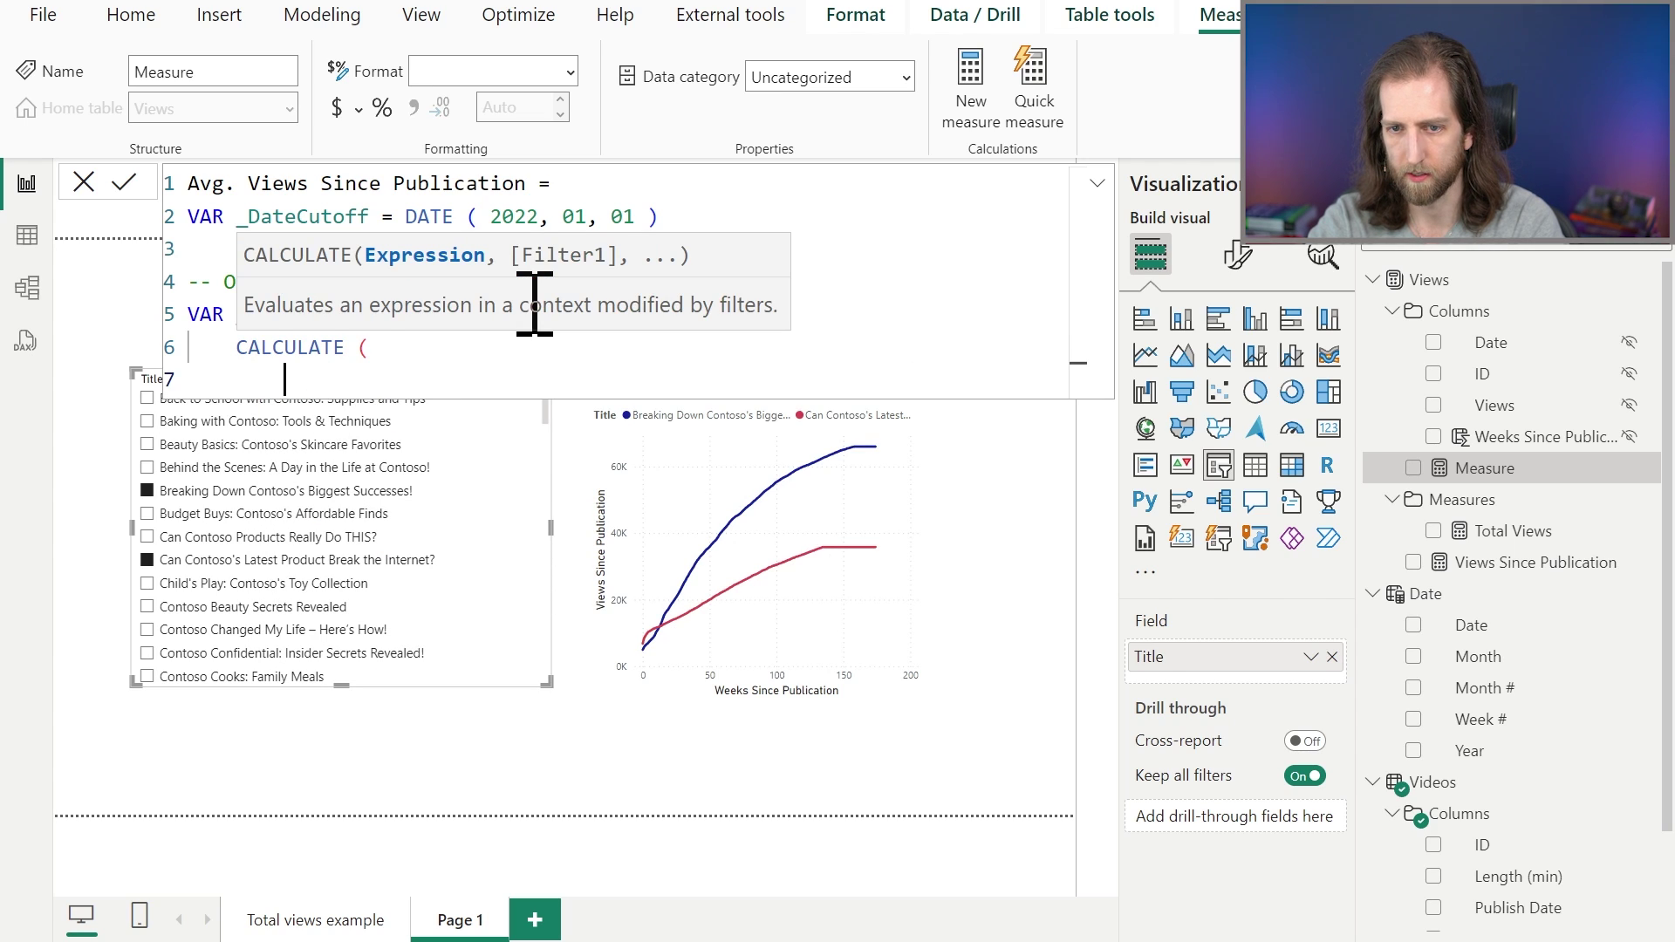
{"action": "type", "text": "MAX ( 'Views'"}
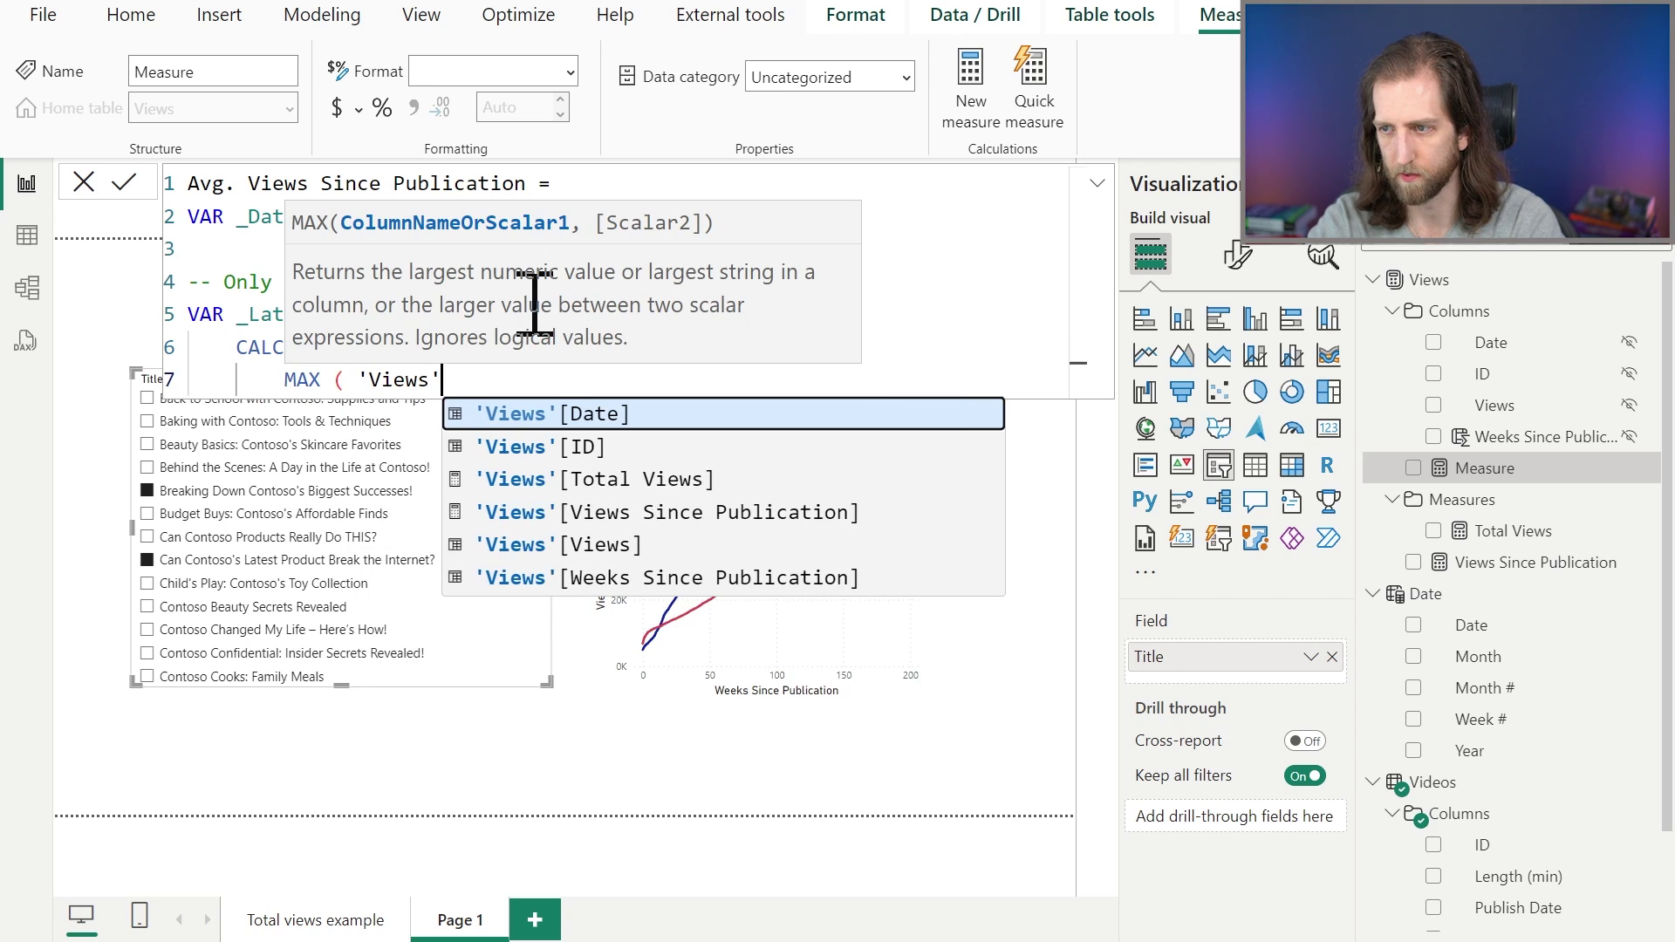
{"action": "type", "text": "[Wee"}
{"action": "key", "text": "Tab"}
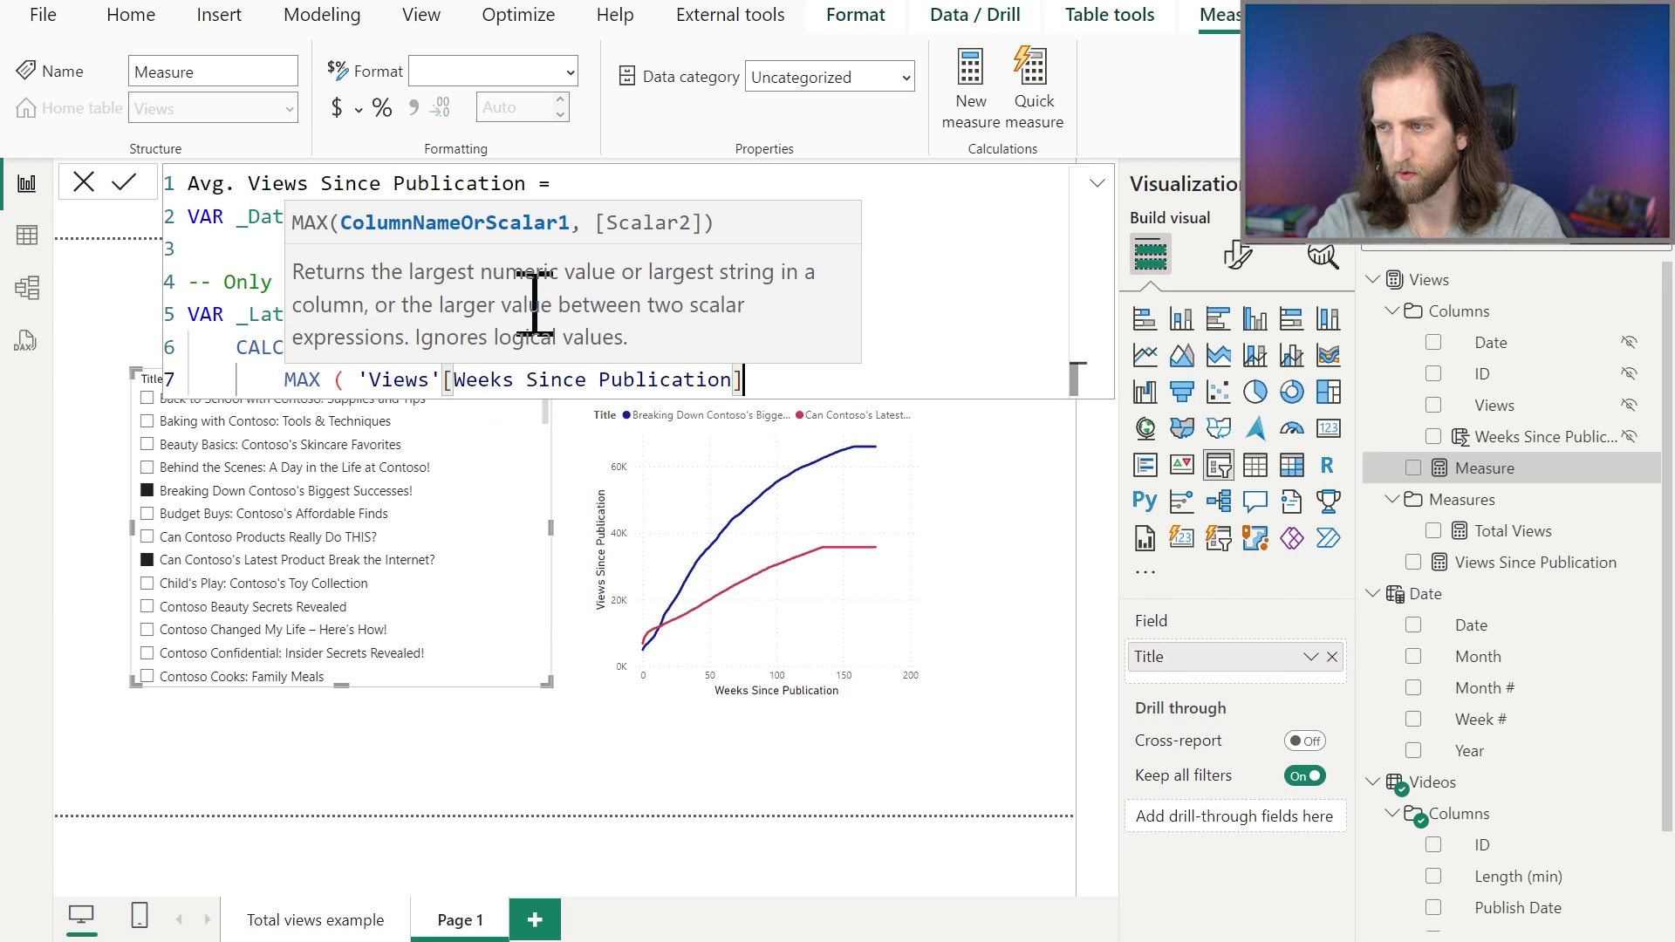
{"action": "type", "text": ")"}
{"action": "key", "text": "Return"}
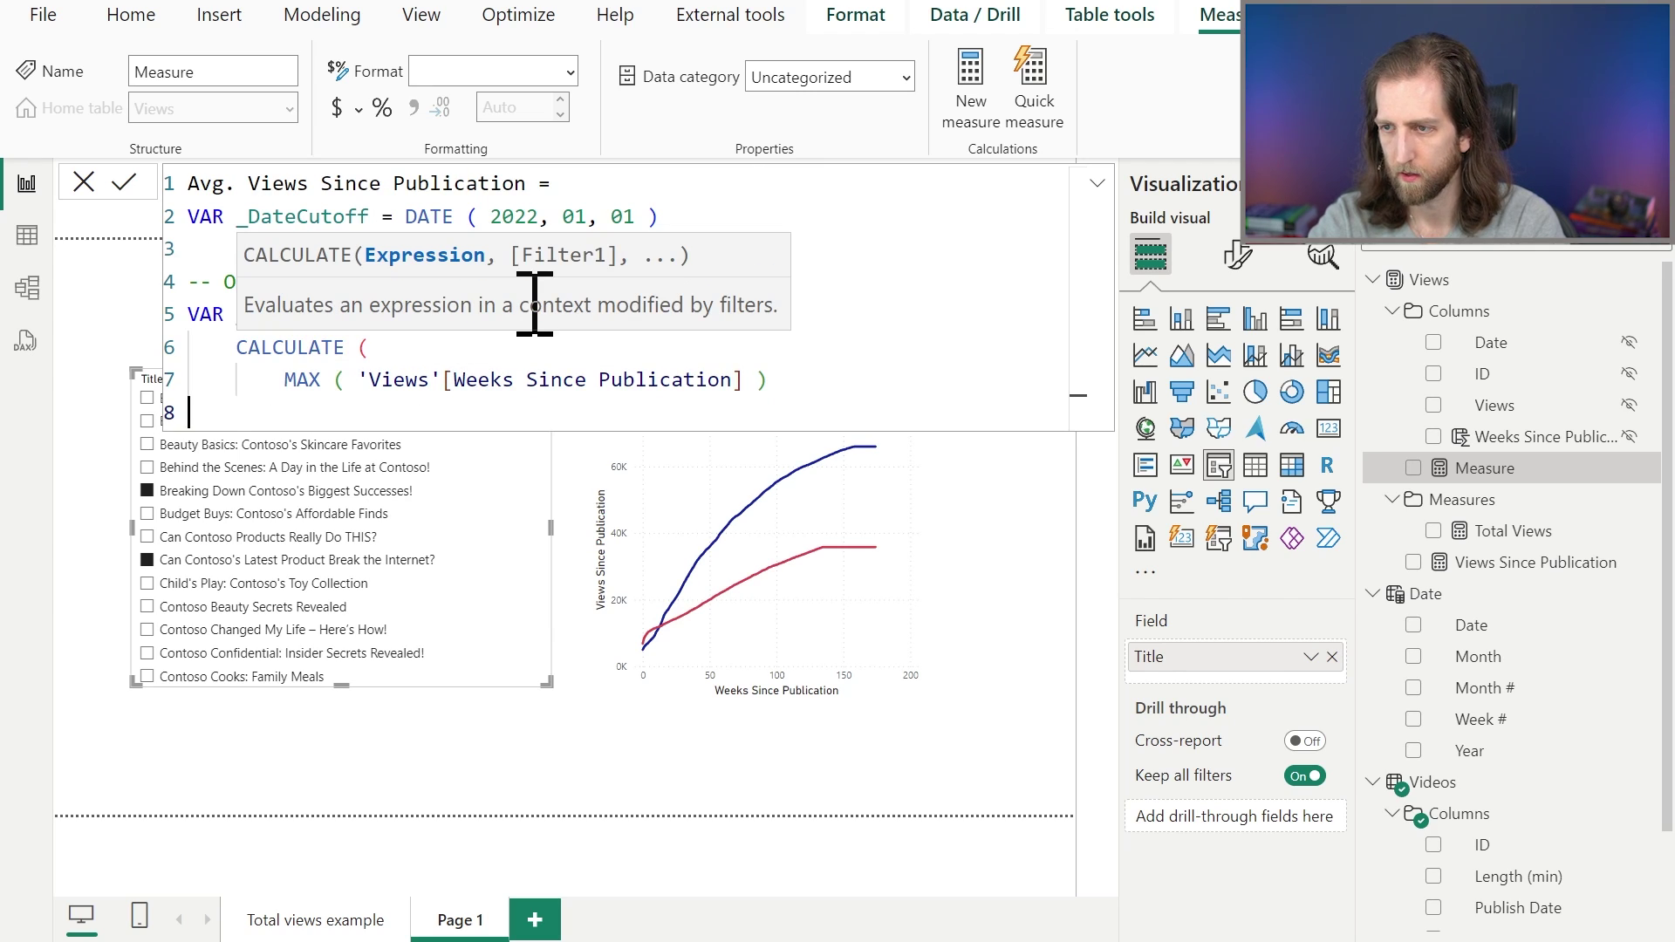
{"action": "key", "text": "BackSpace"}
{"action": "type", "text": ","}
Step: Add CALCULATE filters 'Videos'[Publish Date] > _DateCutoff and ALL('Videos'), then close it
{"action": "key", "text": "shift+Return"}
{"action": "type", "text": "V"}
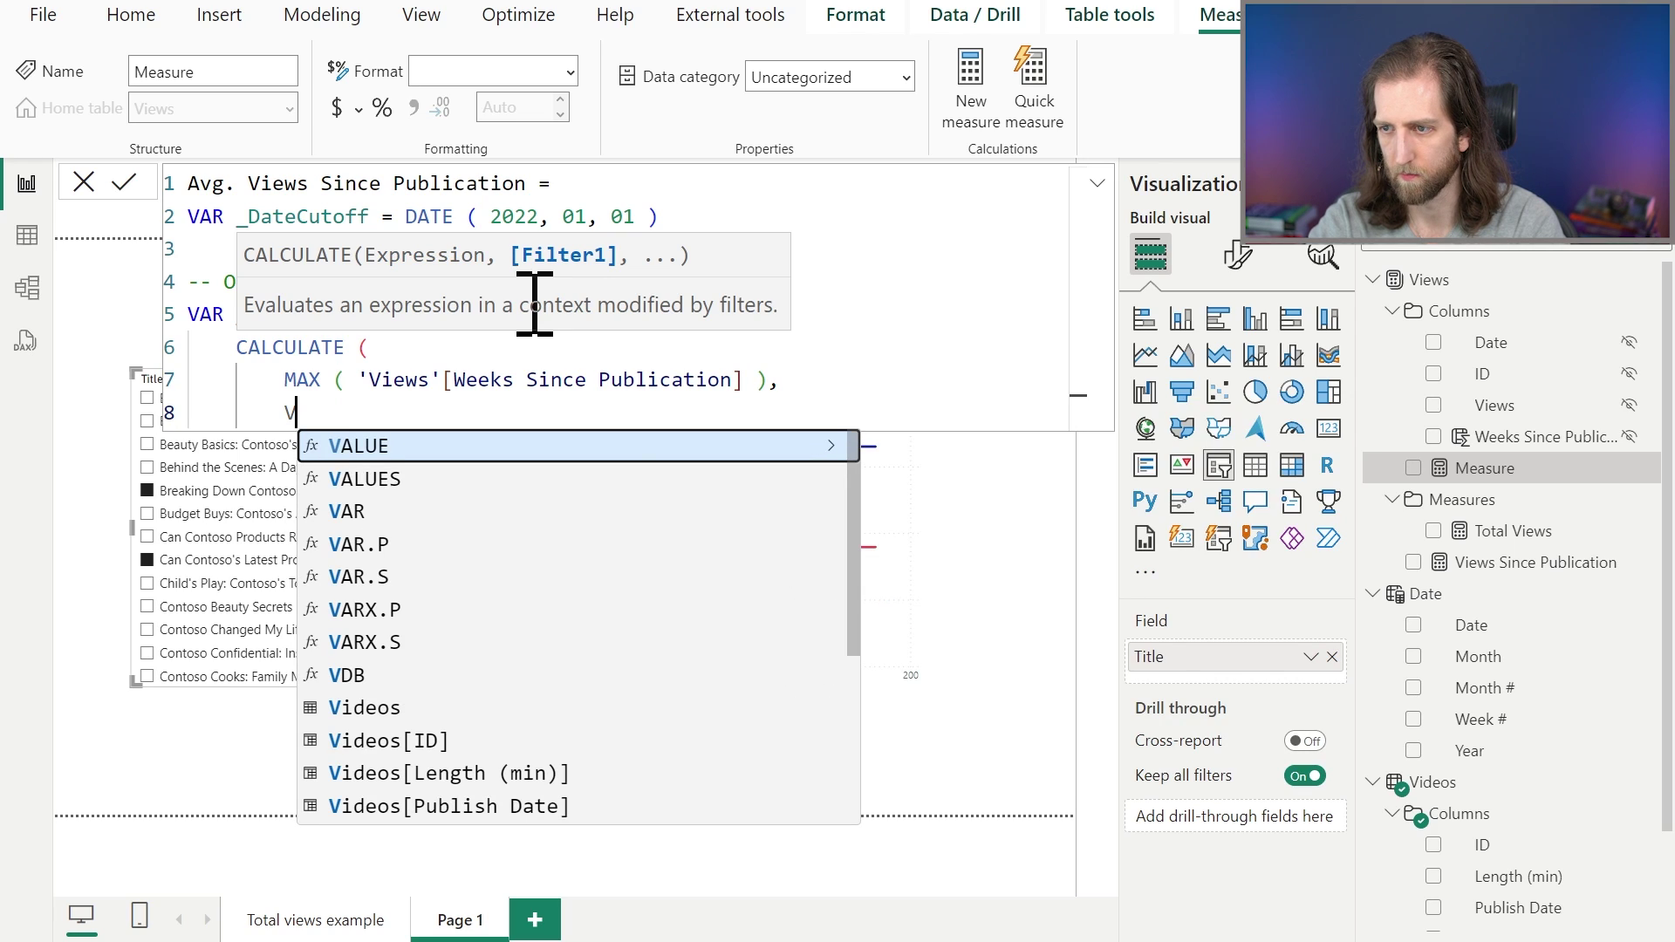
{"action": "type", "text": "ideos"}
{"action": "key", "text": "Down"}
{"action": "key", "text": "Down"}
{"action": "key", "text": "Tab"}
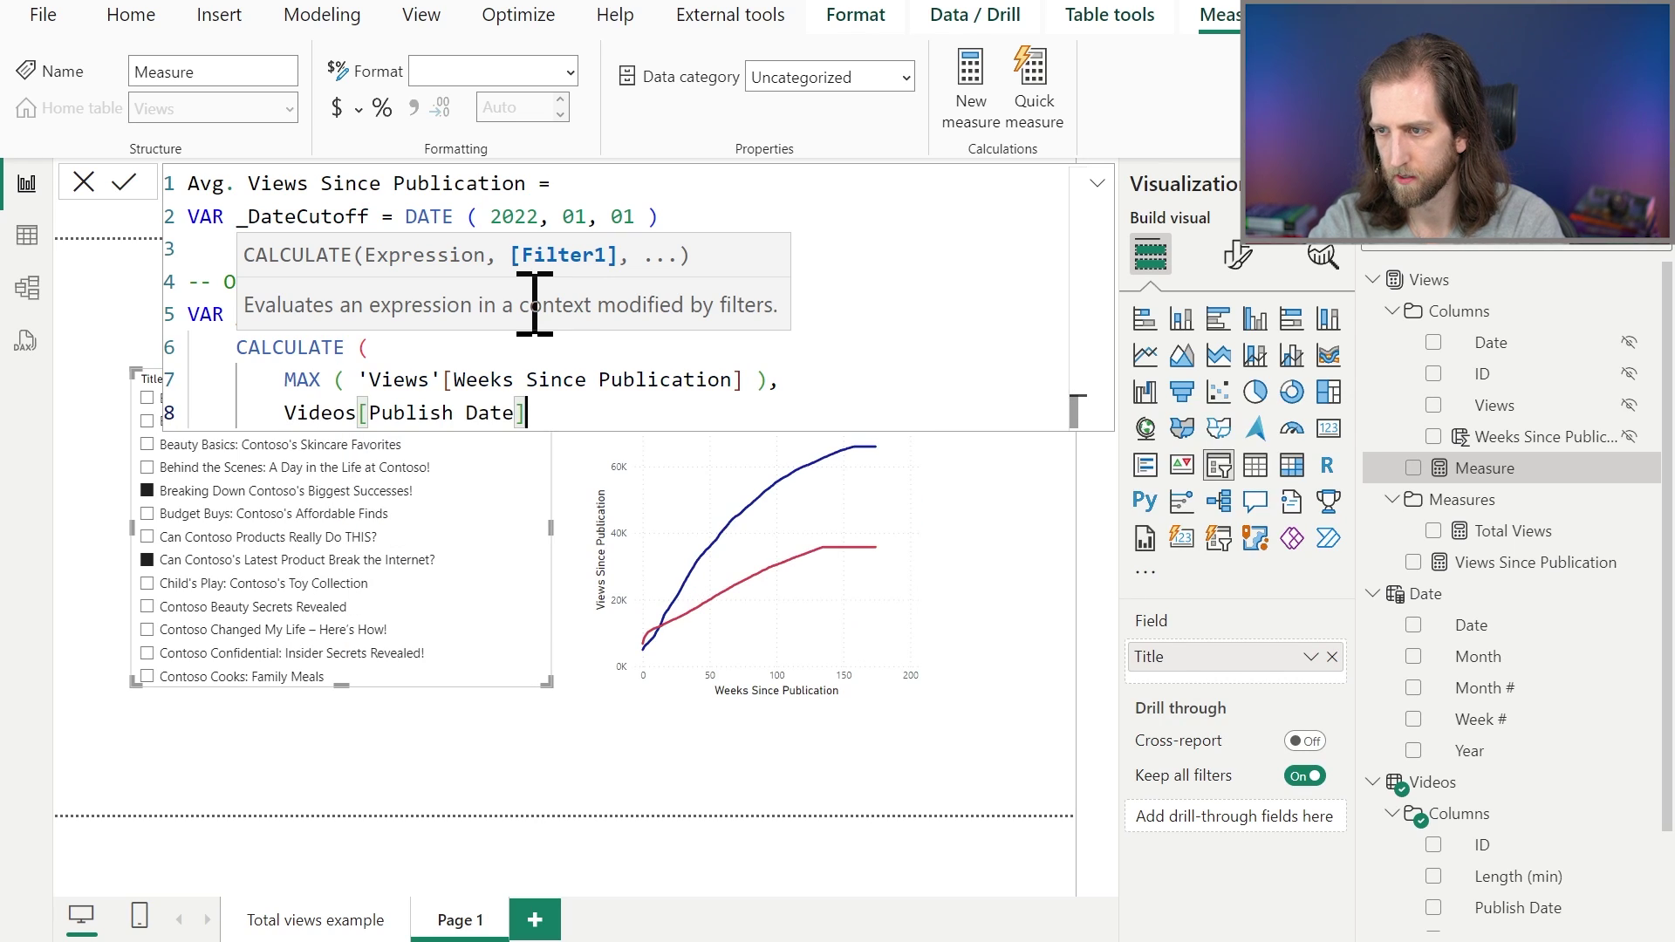
{"action": "type", "text": "> _Date"}
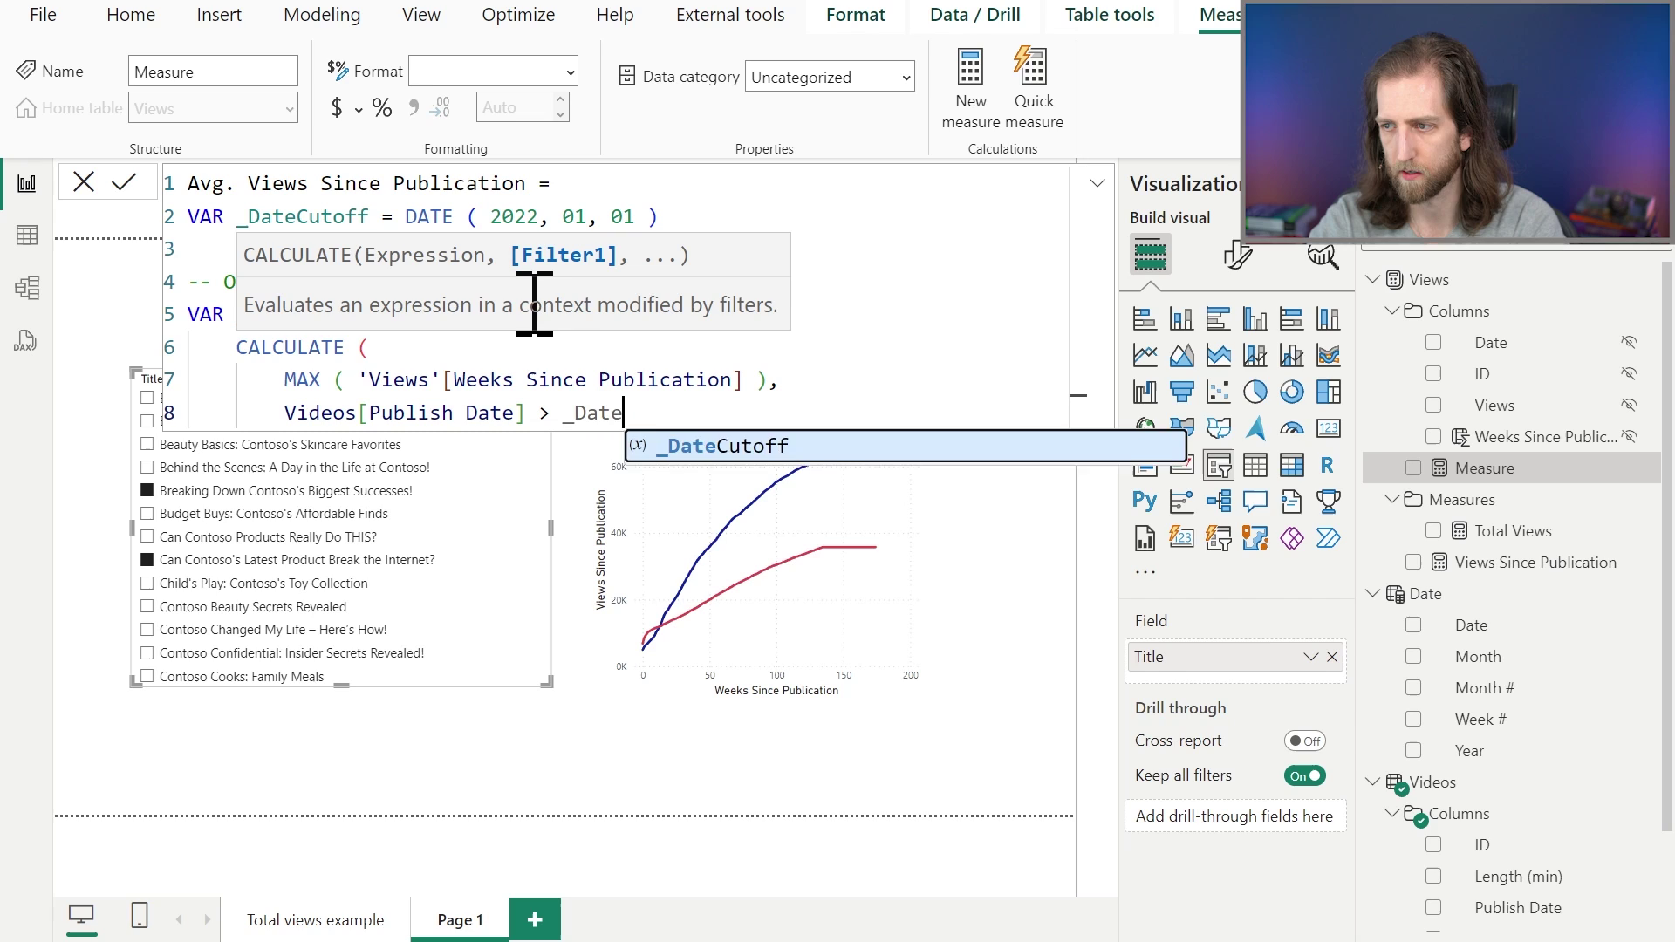
{"action": "key", "text": "Tab"}
{"action": "type", "text": ","}
{"action": "key", "text": "shift+Return"}
{"action": "type", "text": "ALL ( "}
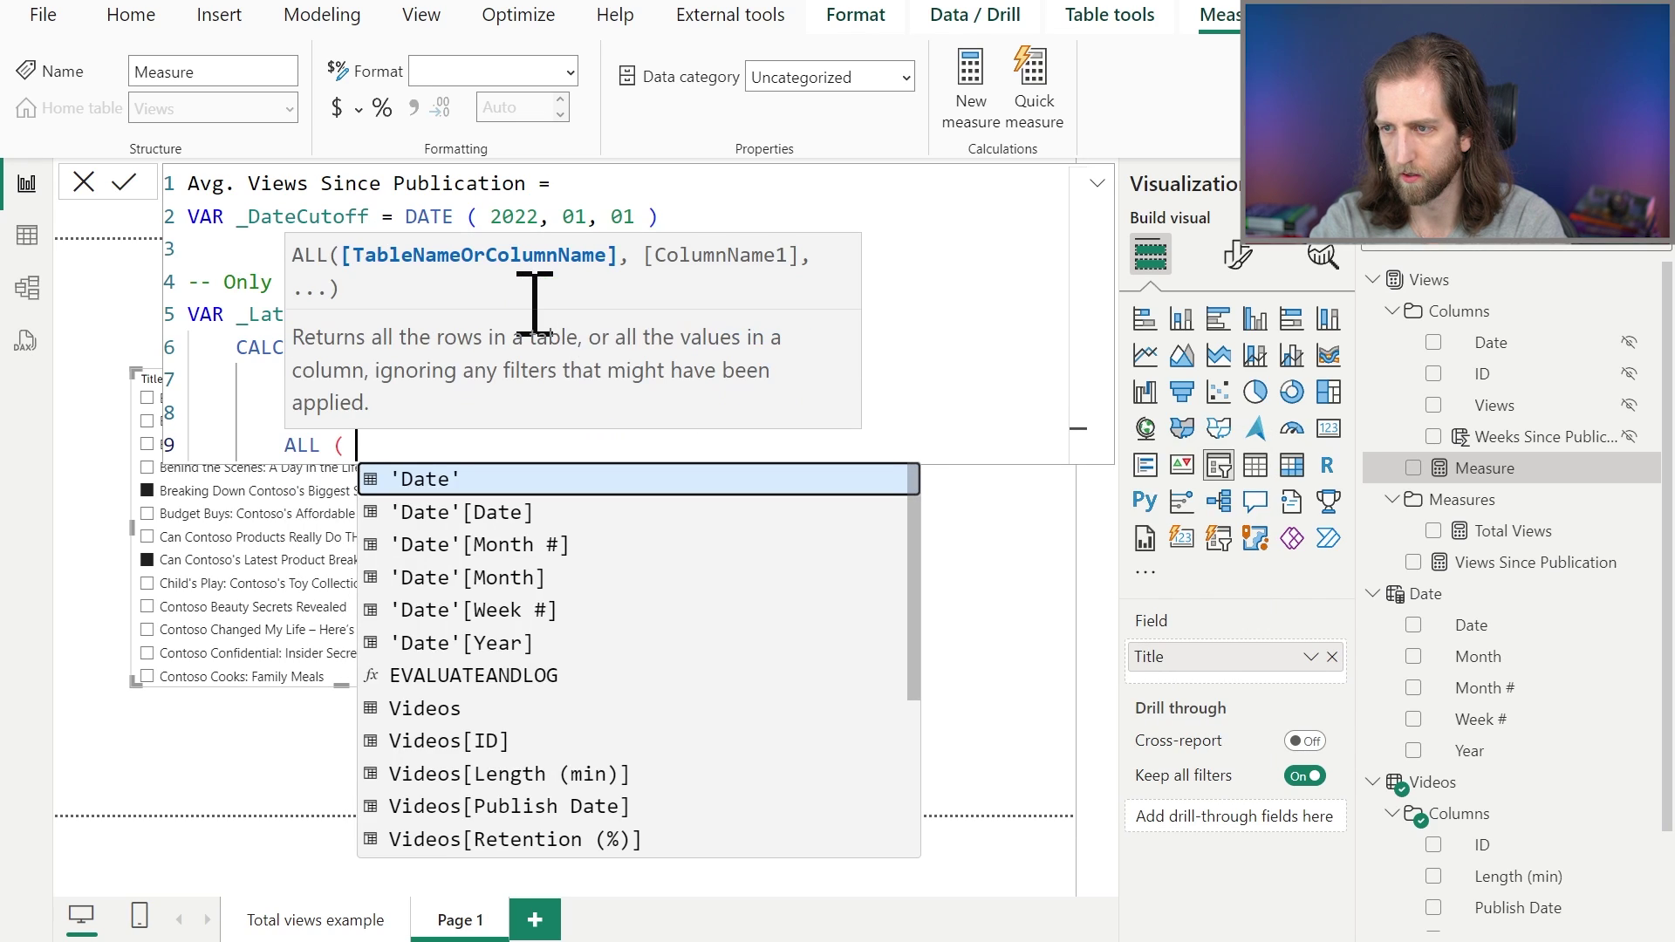
{"action": "type", "text": "'Videos' )"}
{"action": "key", "text": "shift+Return"}
{"action": "type", "text": ")"}
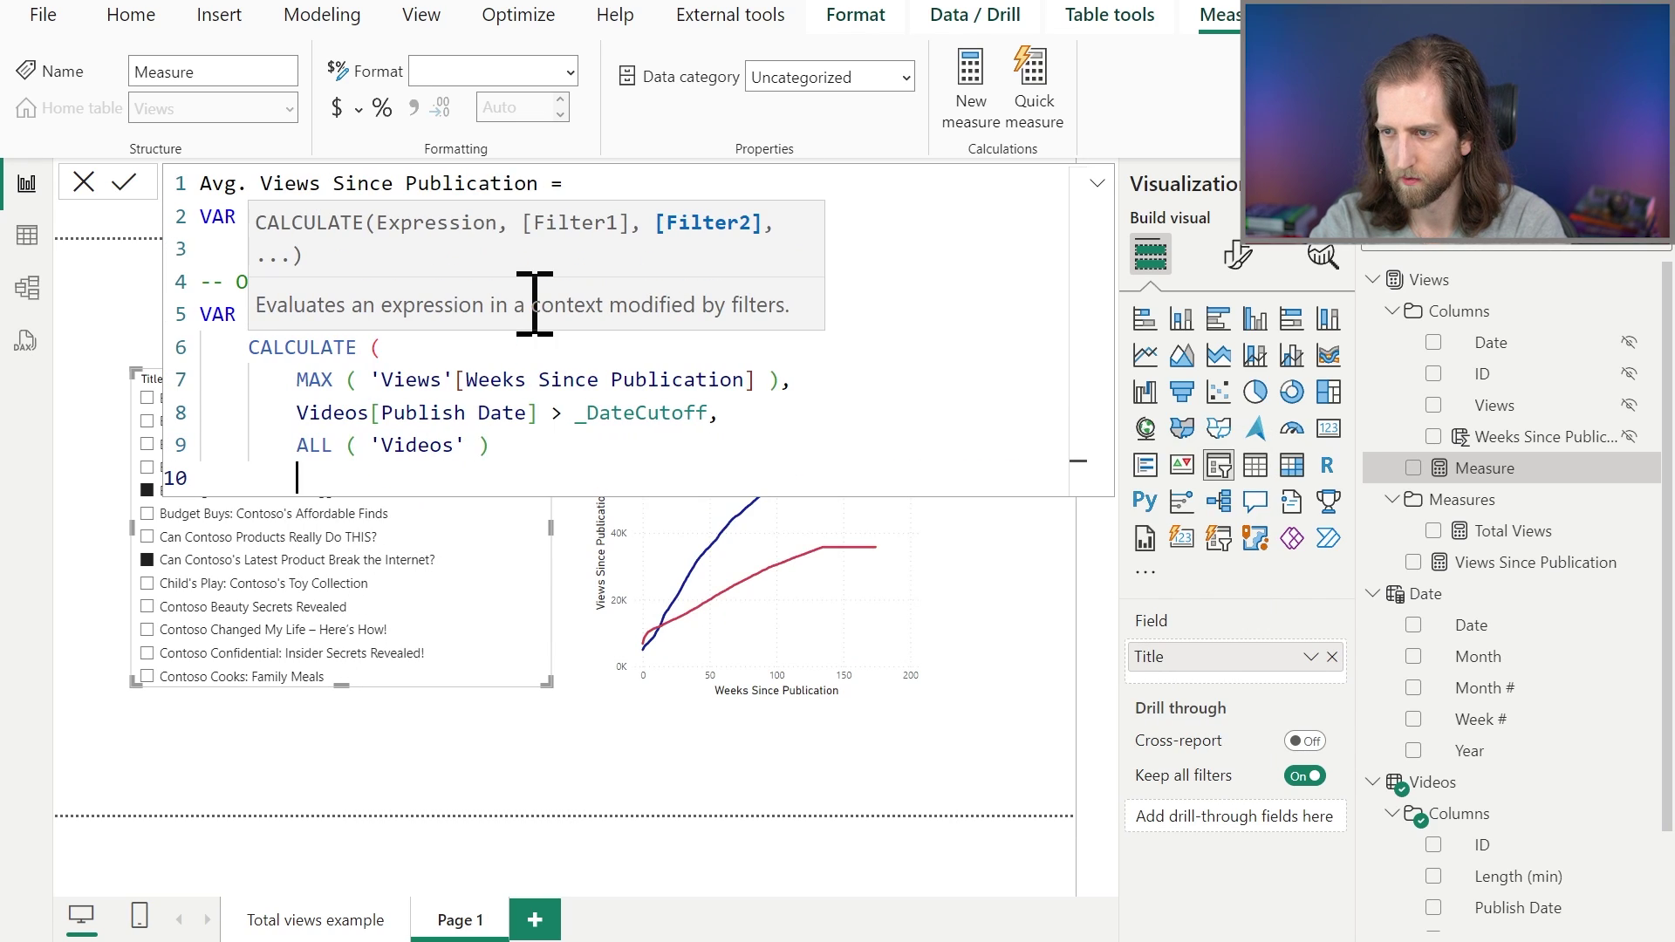
{"action": "key", "text": "shift+Return"}
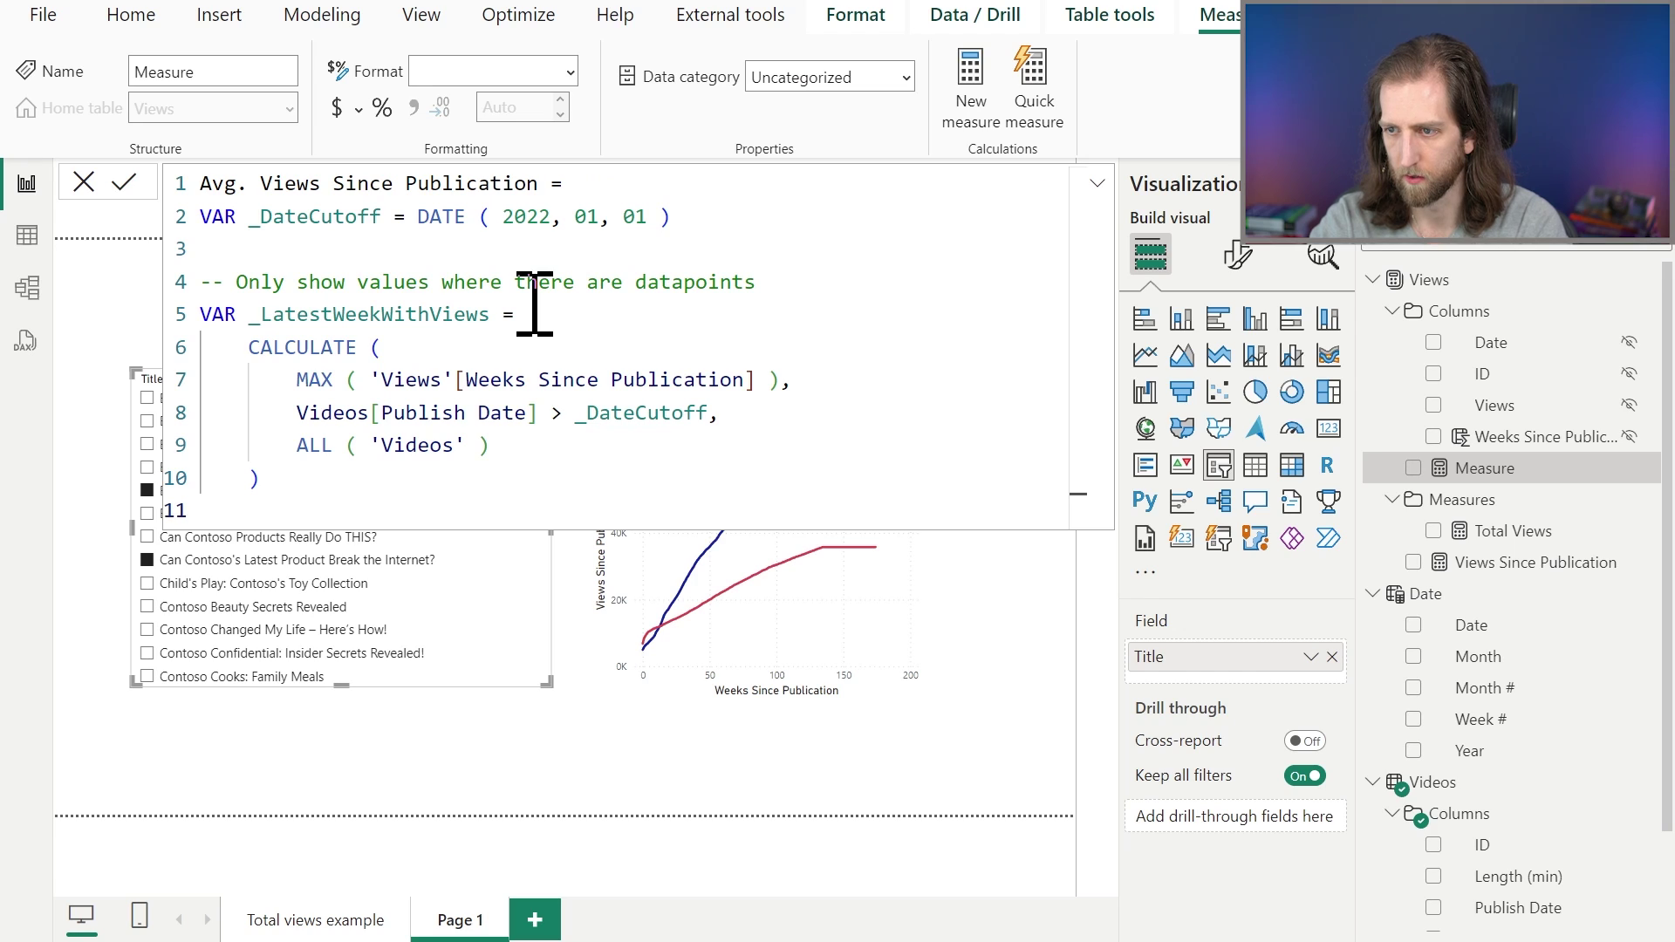
{"action": "key", "text": "shift+Return"}
Step: Add VAR _SelectedWeek = SELECTEDVALUE('Weeks'[Weeks Since Publication])
{"action": "key", "text": "BackSpace"}
{"action": "type", "text": "VAR _Se"}
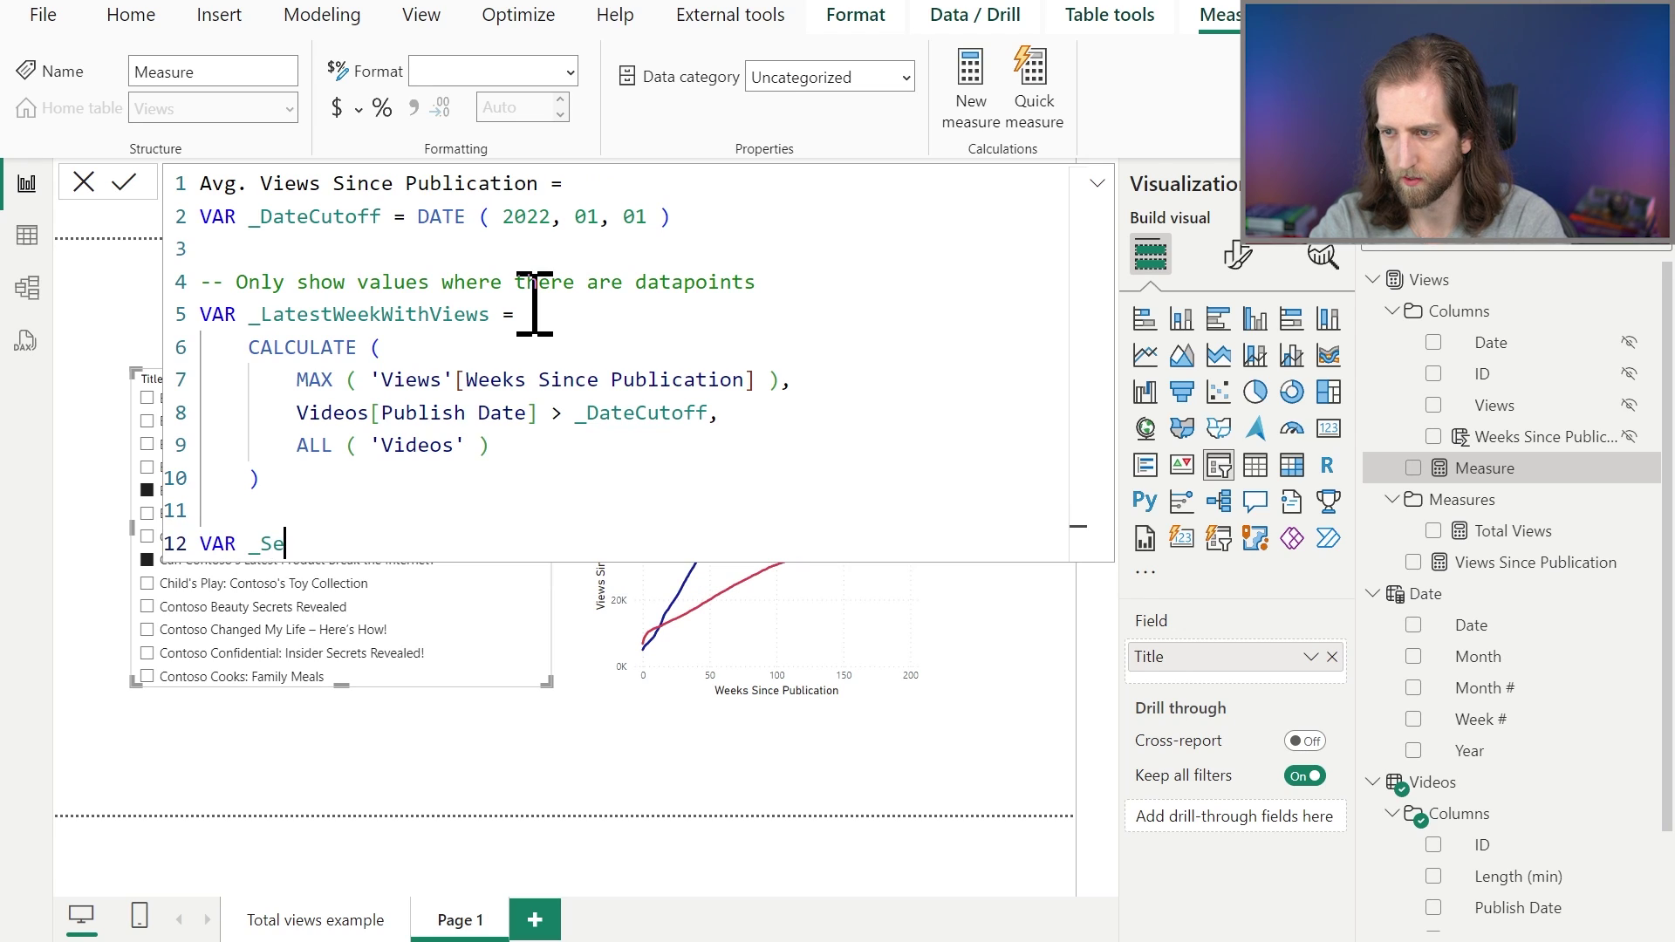
{"action": "type", "text": "lectedWeek ="}
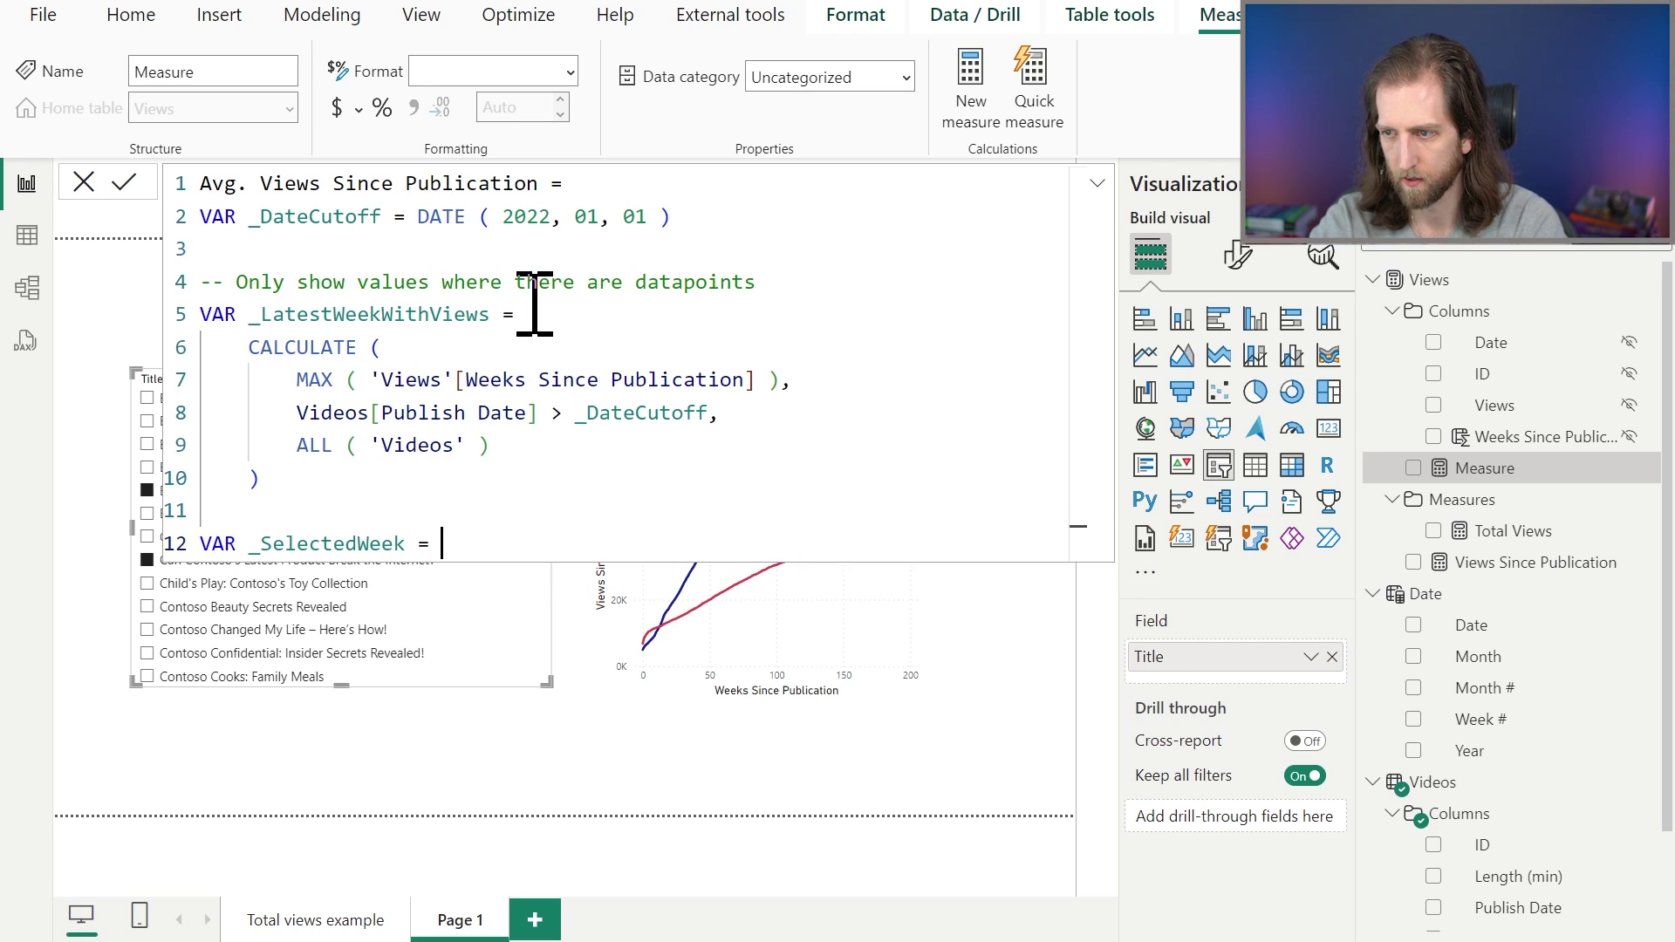
{"action": "key", "text": "shift+Return"}
{"action": "type", "text": "SELECTE"}
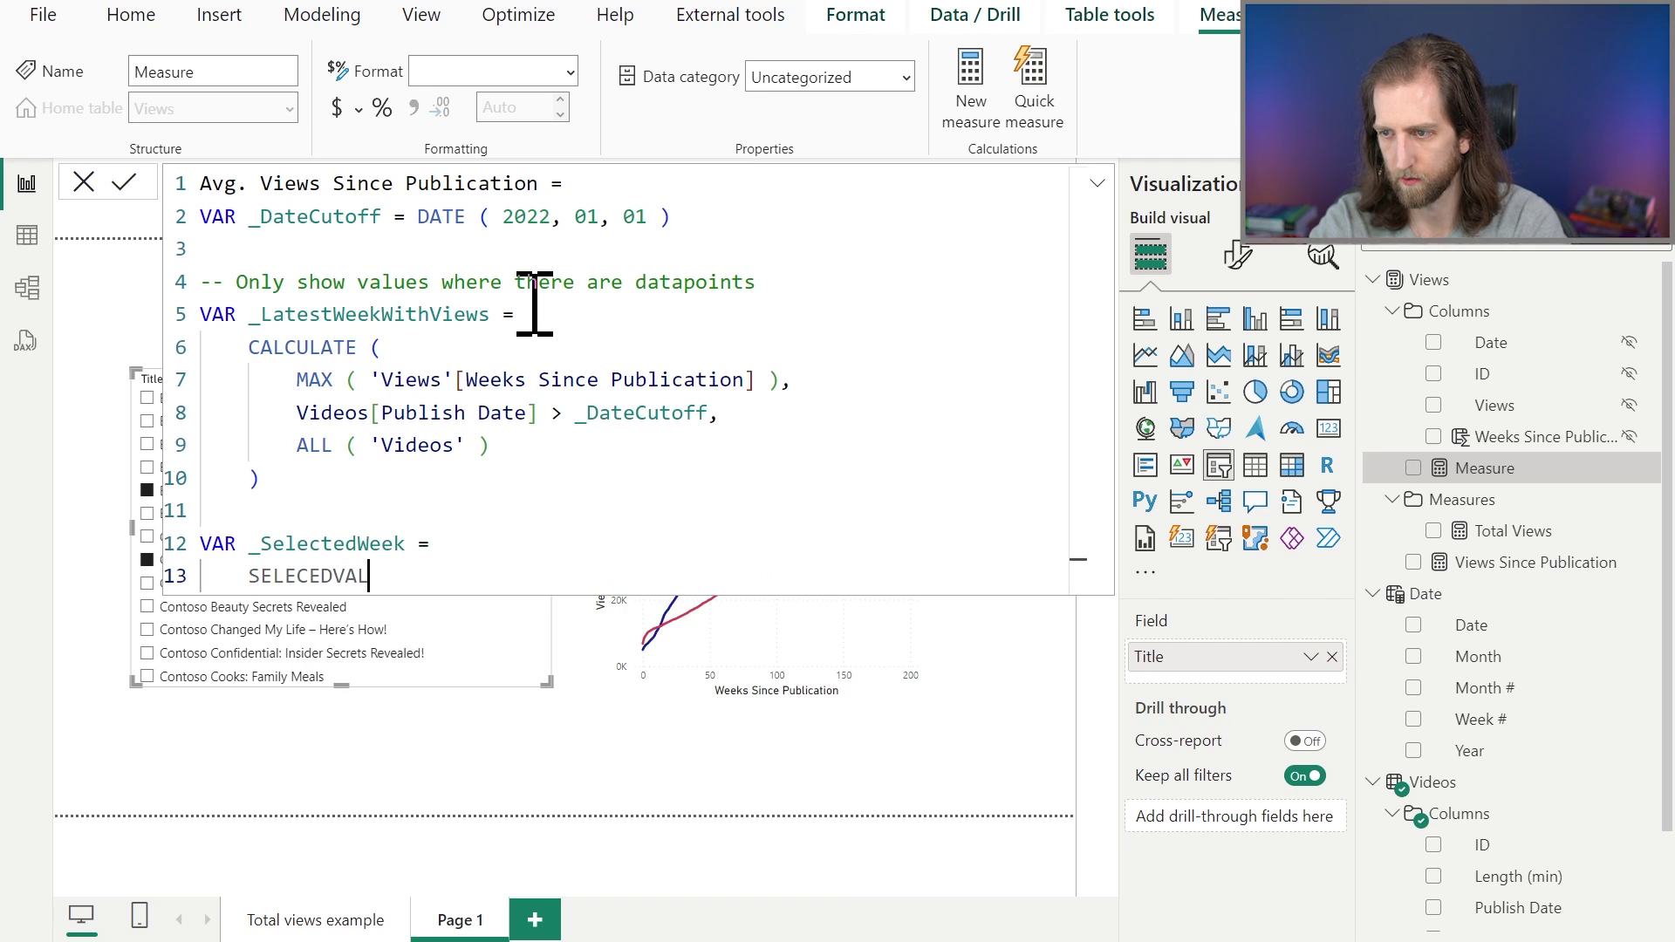
{"action": "type", "text": "D"}
{"action": "key", "text": "BackSpace"}
{"action": "key", "text": "BackSpace"}
{"action": "type", "text": "TEDVALUE ( '"}
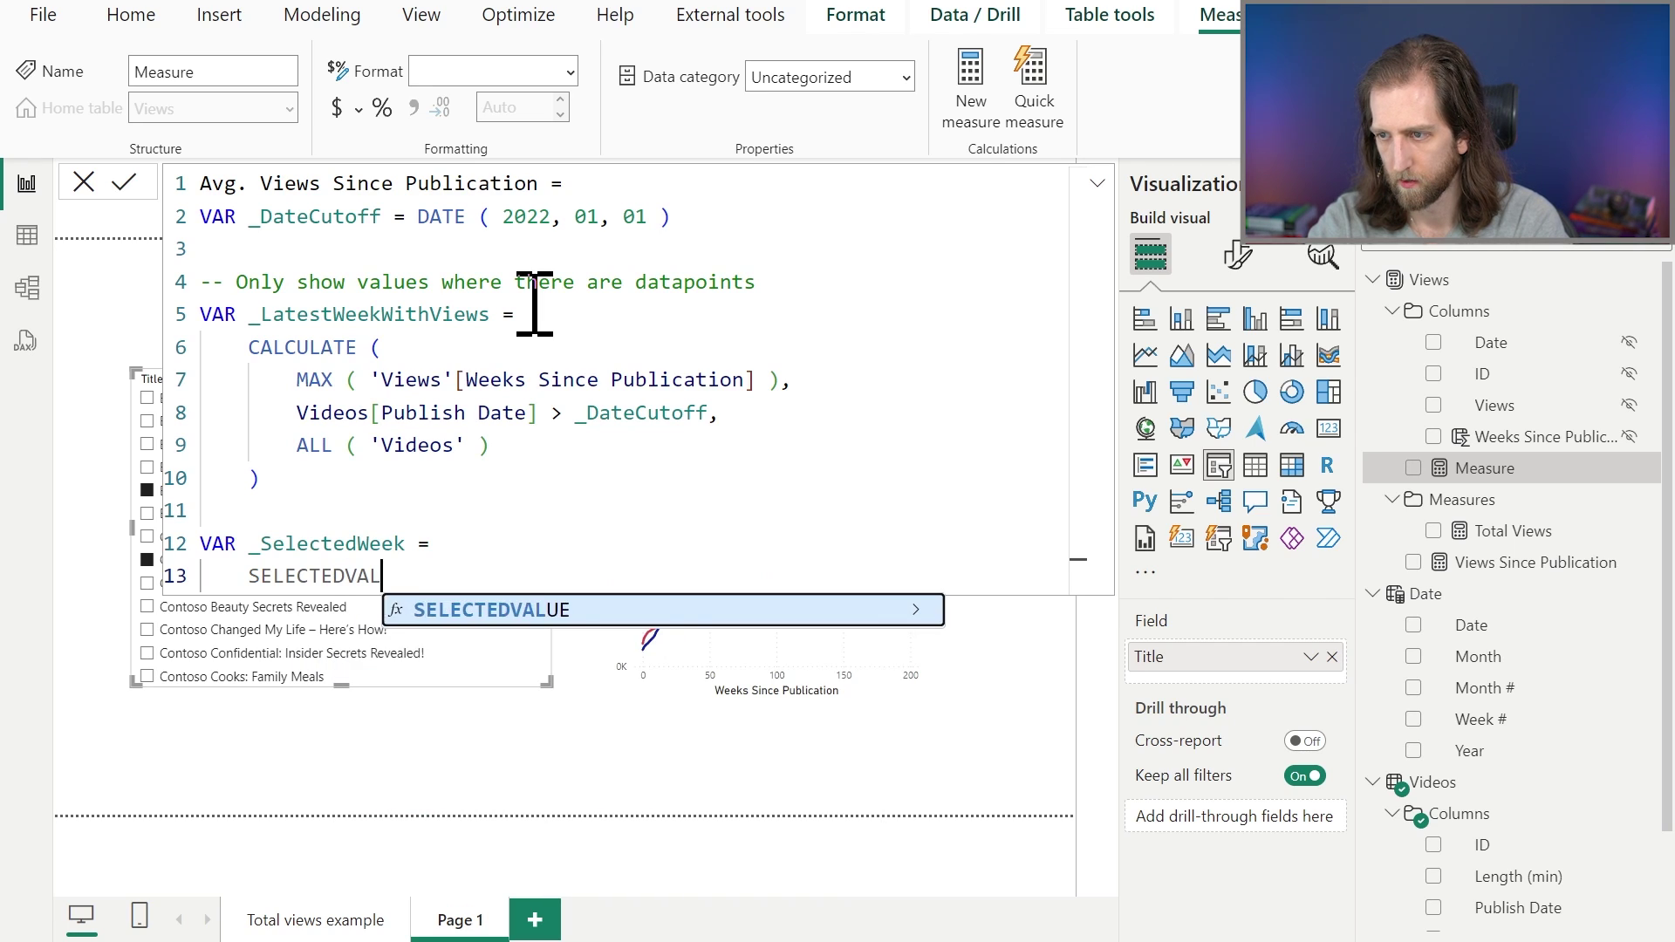
{"action": "type", "text": "wee"}
{"action": "key", "text": "Down"}
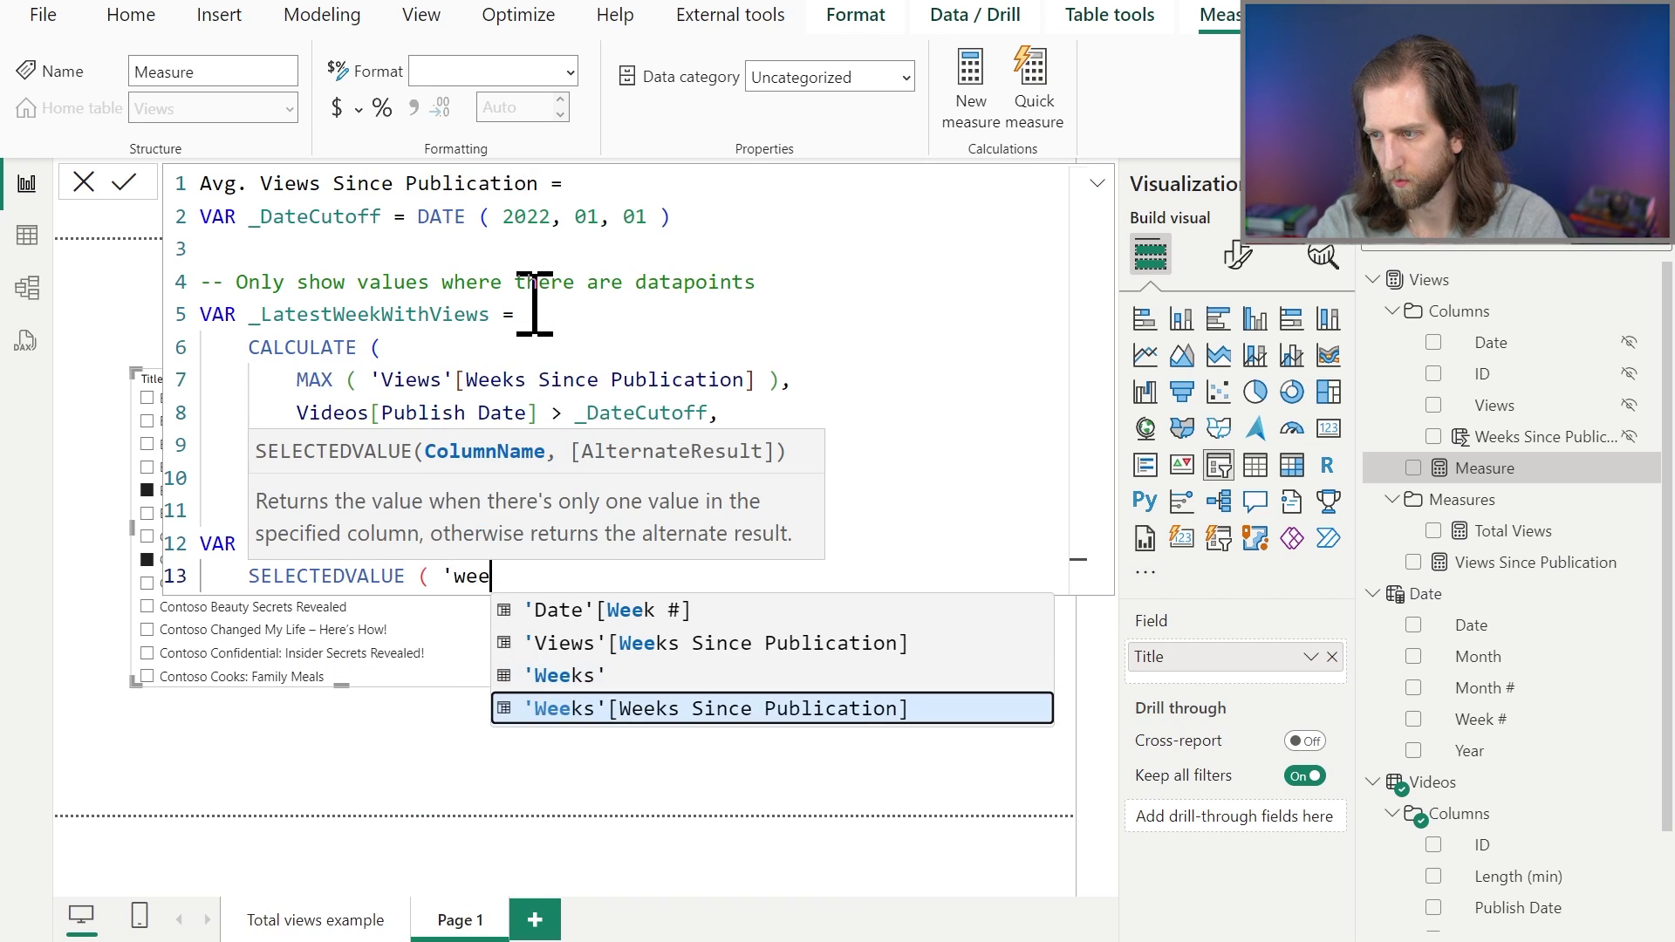
{"action": "key", "text": "Tab"}
{"action": "type", "text": ")"}
{"action": "key", "text": "shift+Return"}
{"action": "key", "text": "shift+Return"}
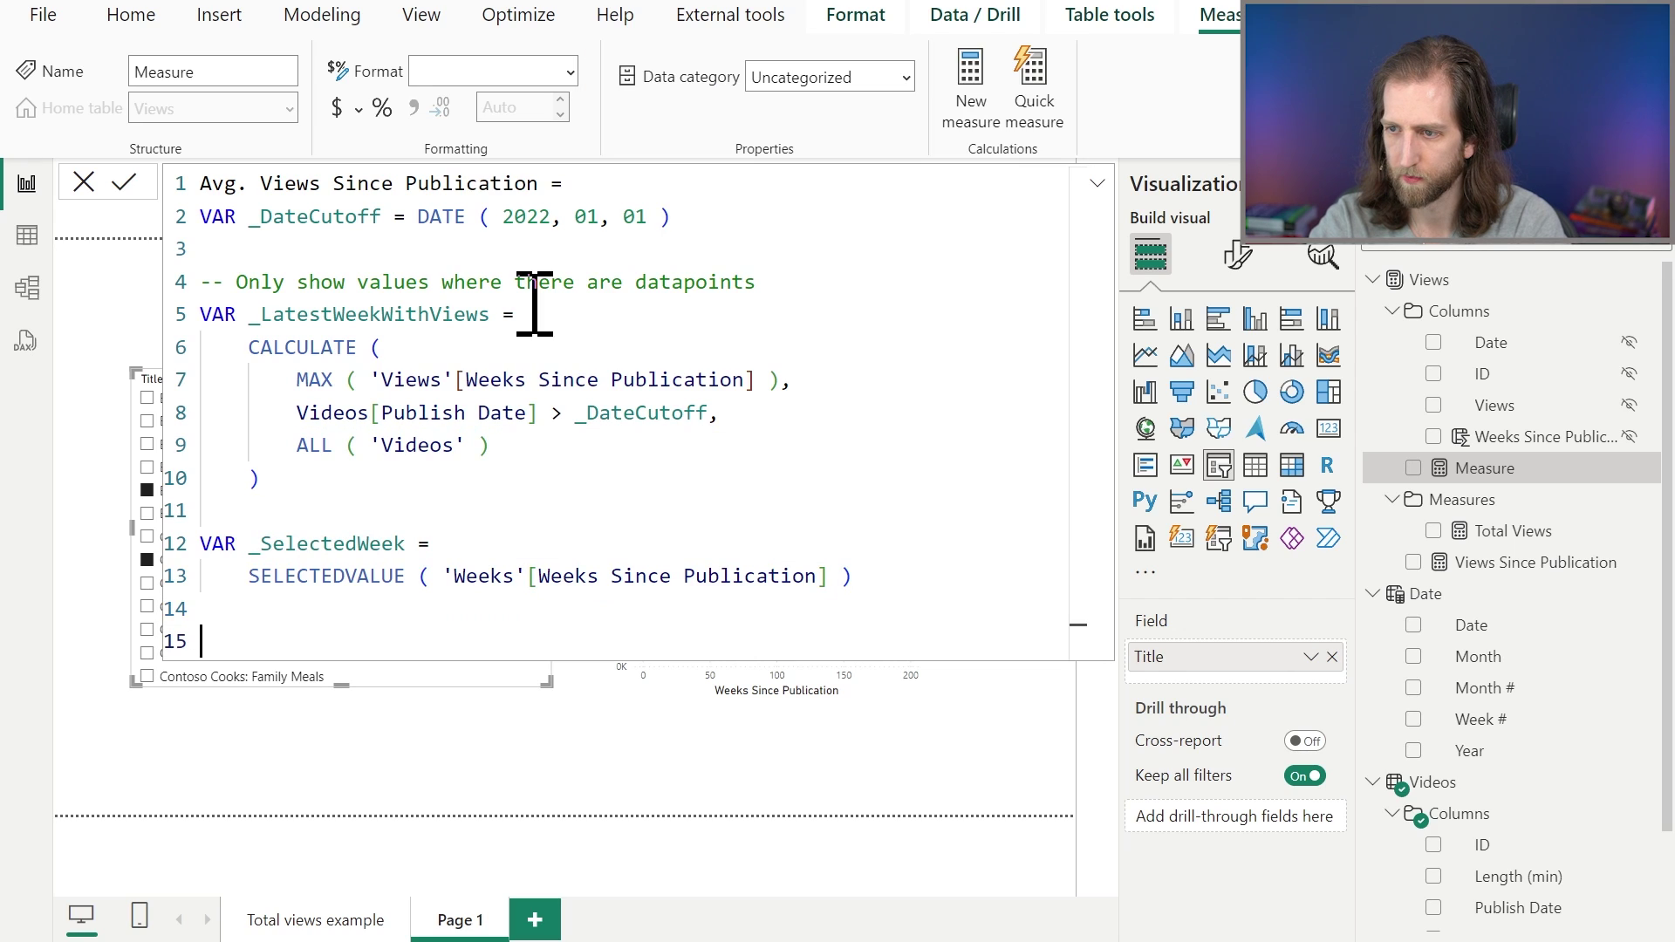
Step: Start VAR _Result = CALCULATE with AVERAGEX over VALUES('Videos'[Title]) of [Views Since Publication]
{"action": "type", "text": "VAR _R"}
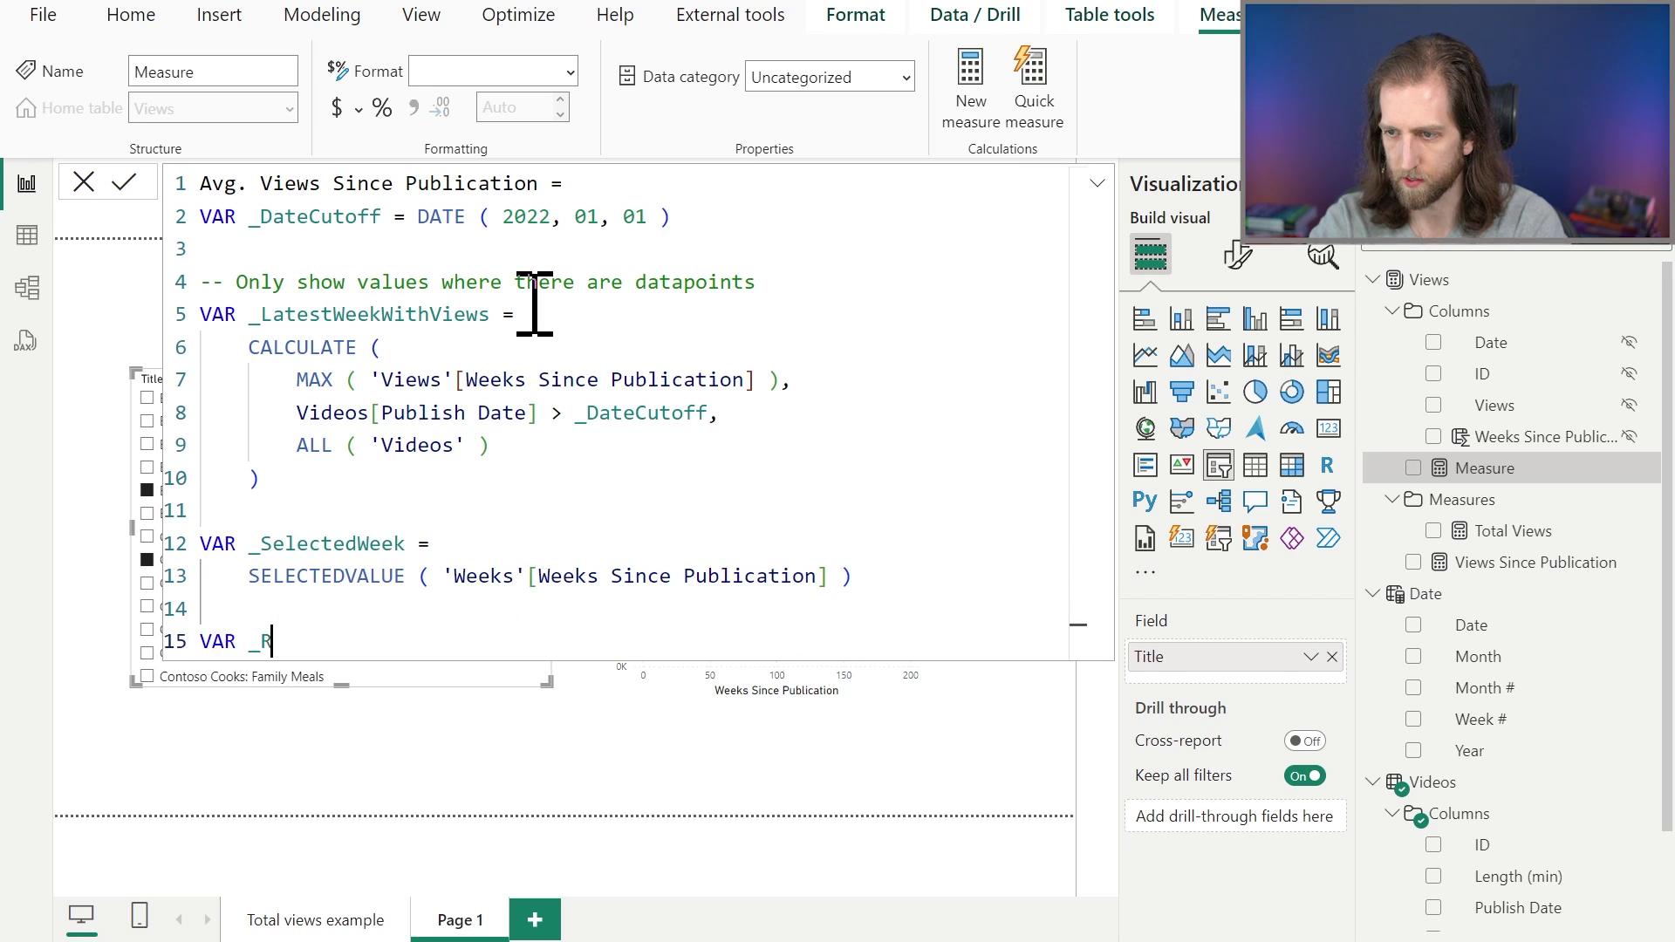
{"action": "type", "text": "esult ="}
{"action": "key", "text": "shift+Return"}
{"action": "type", "text": "C"}
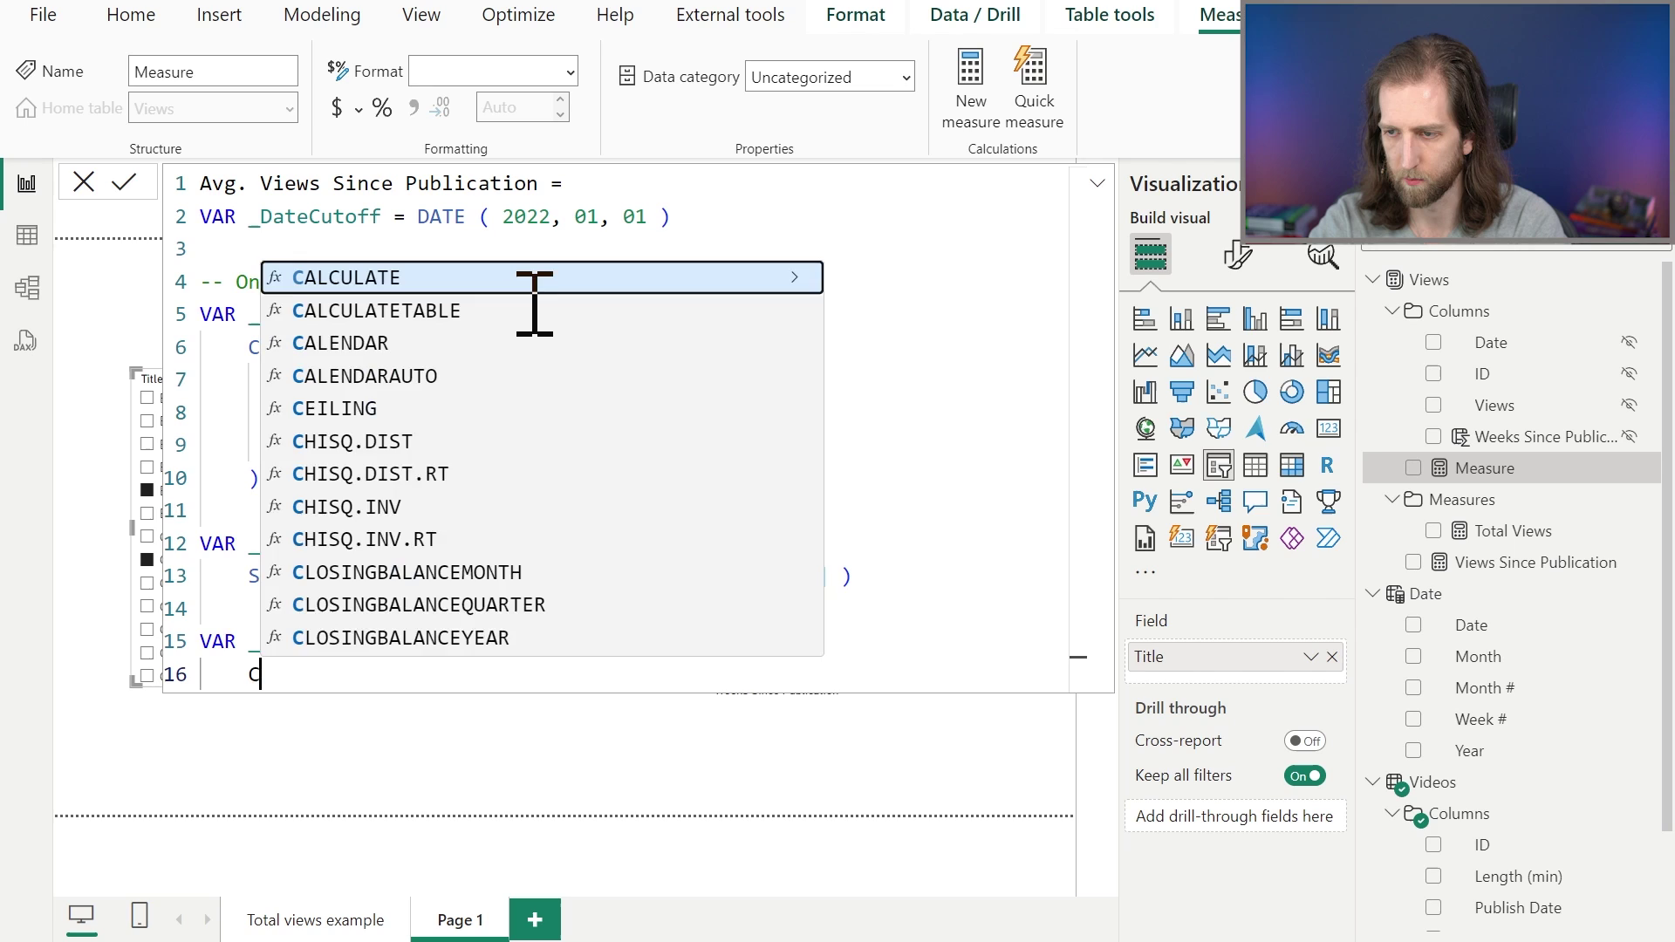
{"action": "type", "text": "ALCULATE ("}
{"action": "key", "text": "shift+Return"}
{"action": "type", "text": "AVE"}
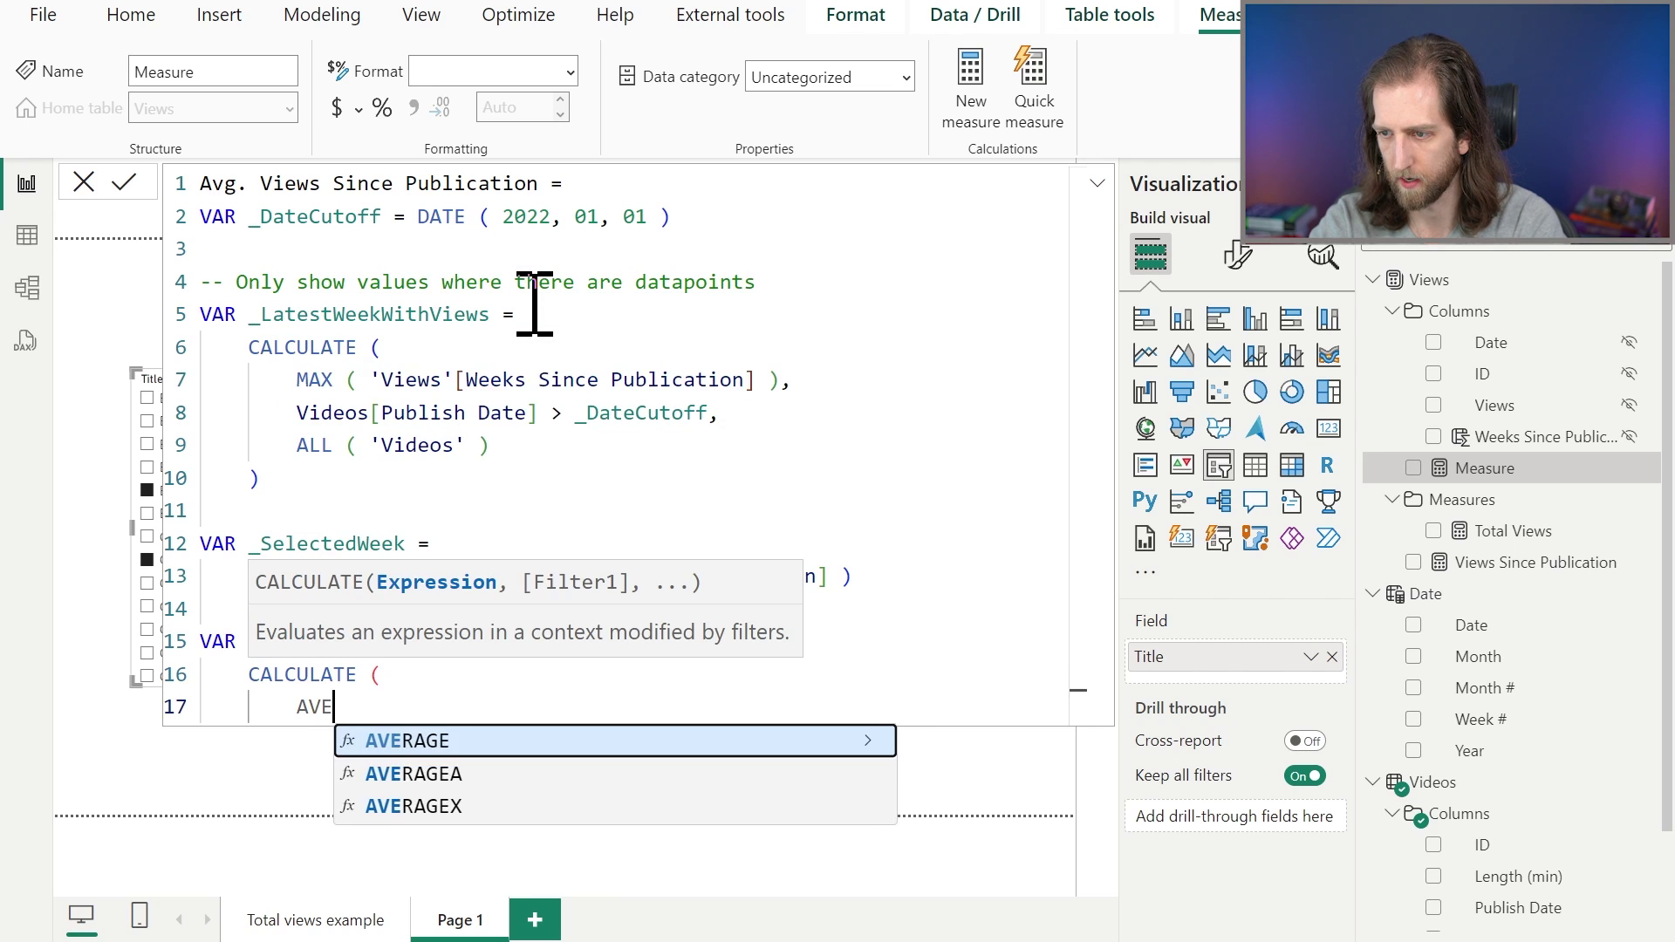
{"action": "type", "text": "RAGEX ("}
{"action": "key", "text": "shift+Return"}
{"action": "type", "text": "F"}
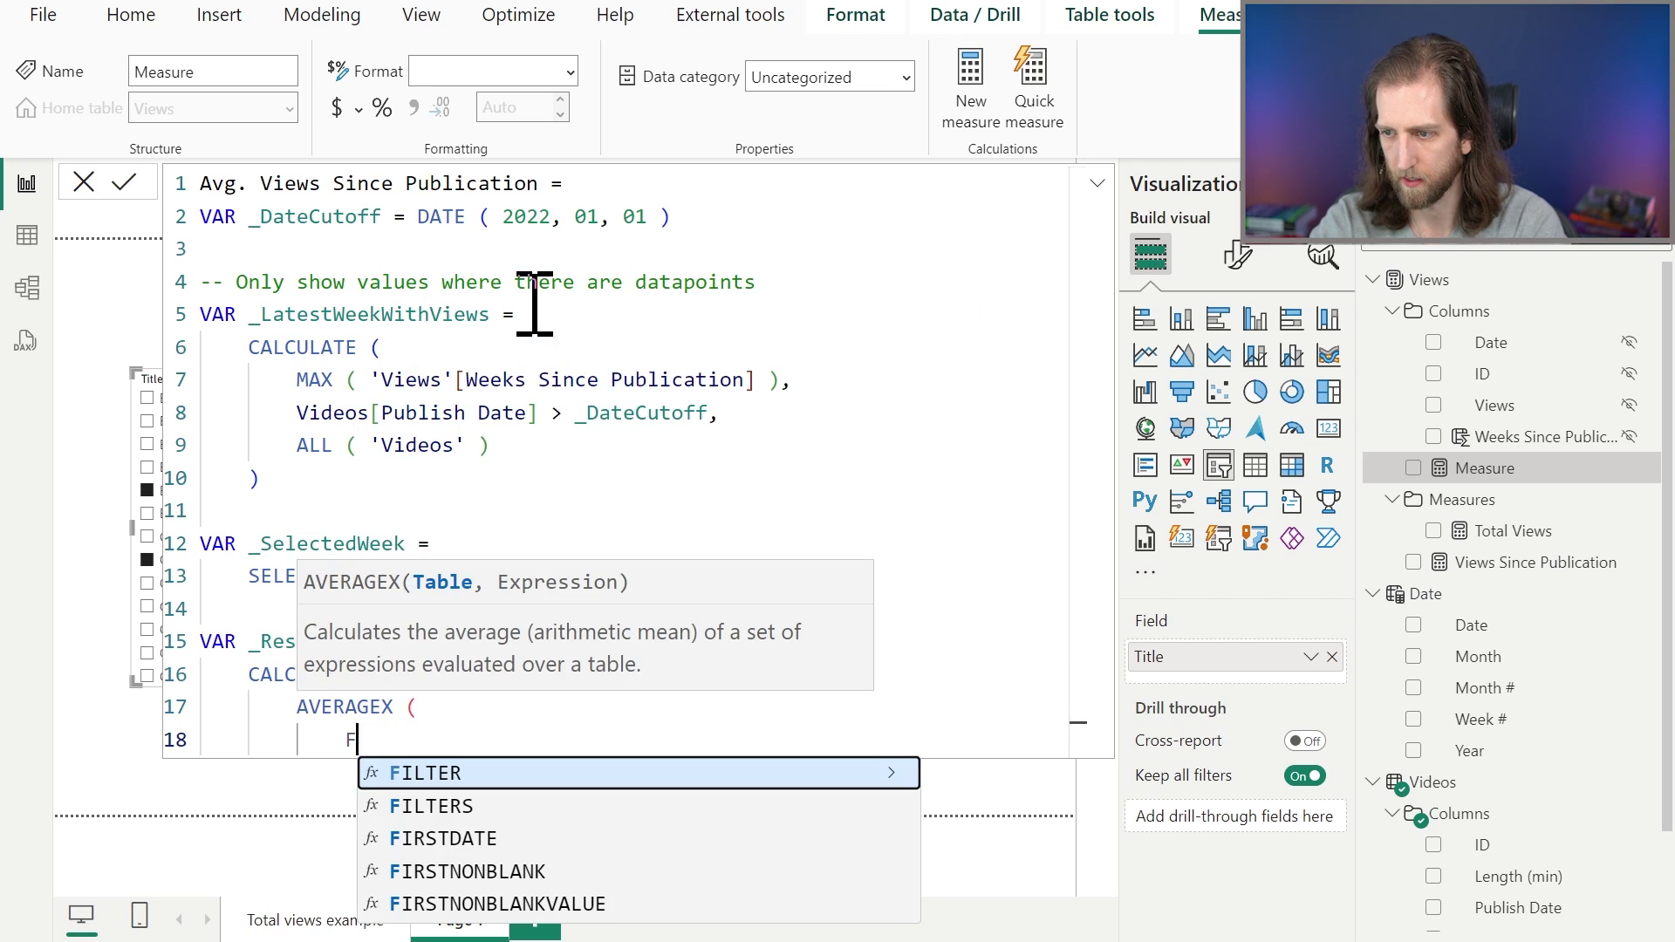
{"action": "key", "text": "BackSpace"}
{"action": "type", "text": "VALUES ( "}
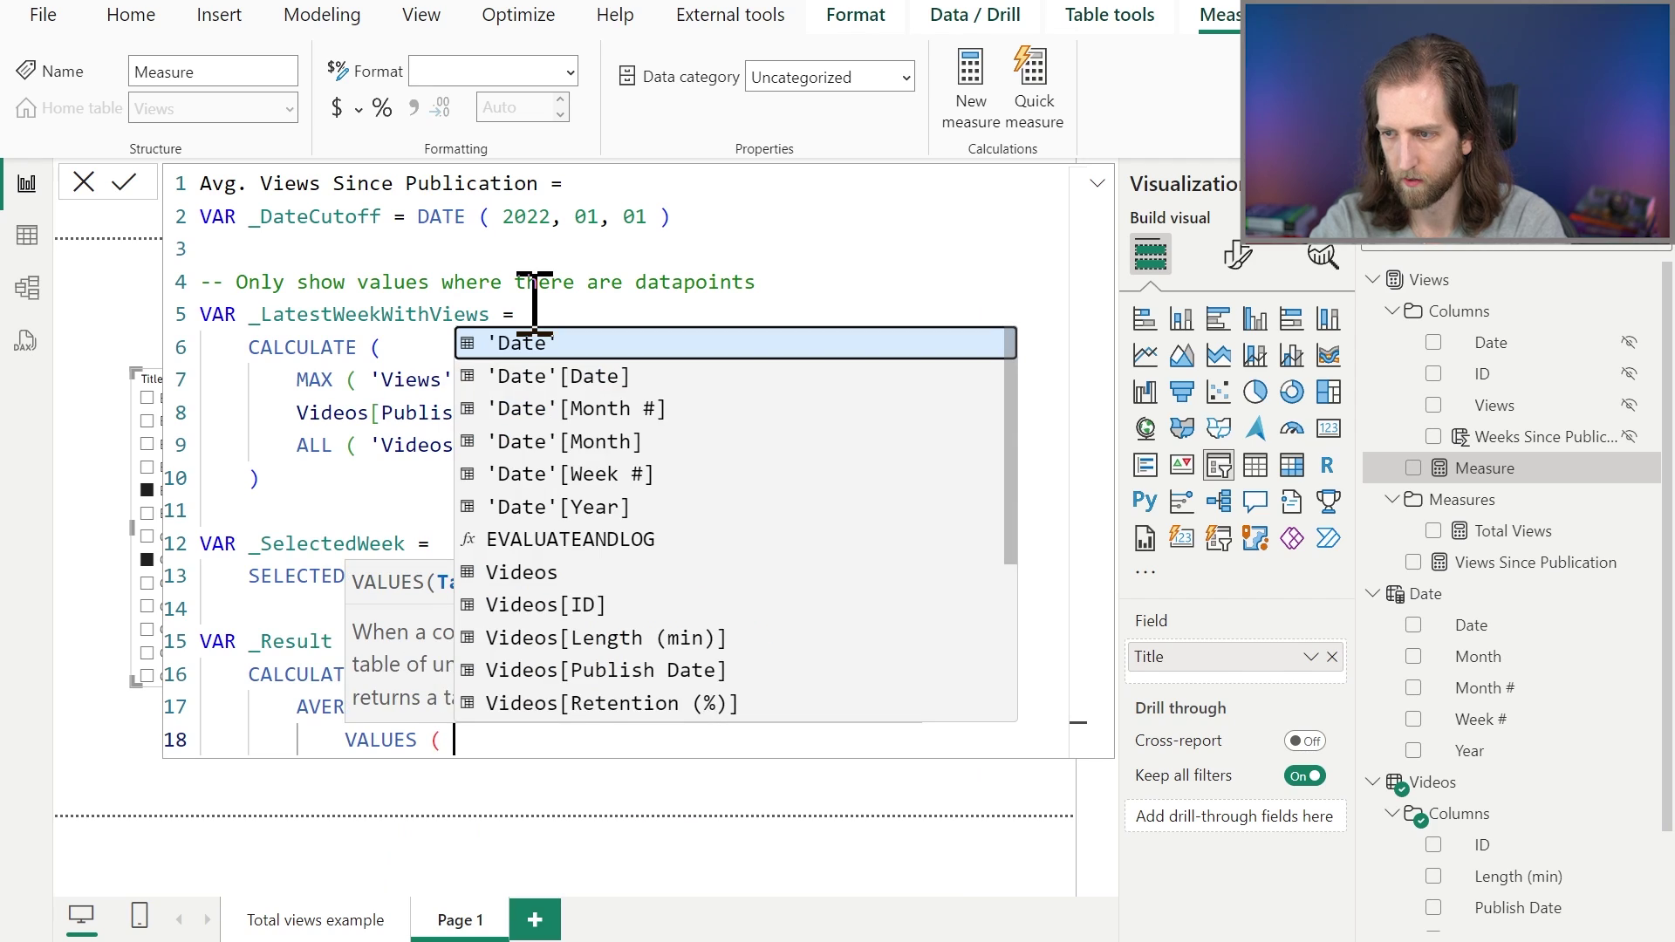
{"action": "type", "text": "'Videos'["}
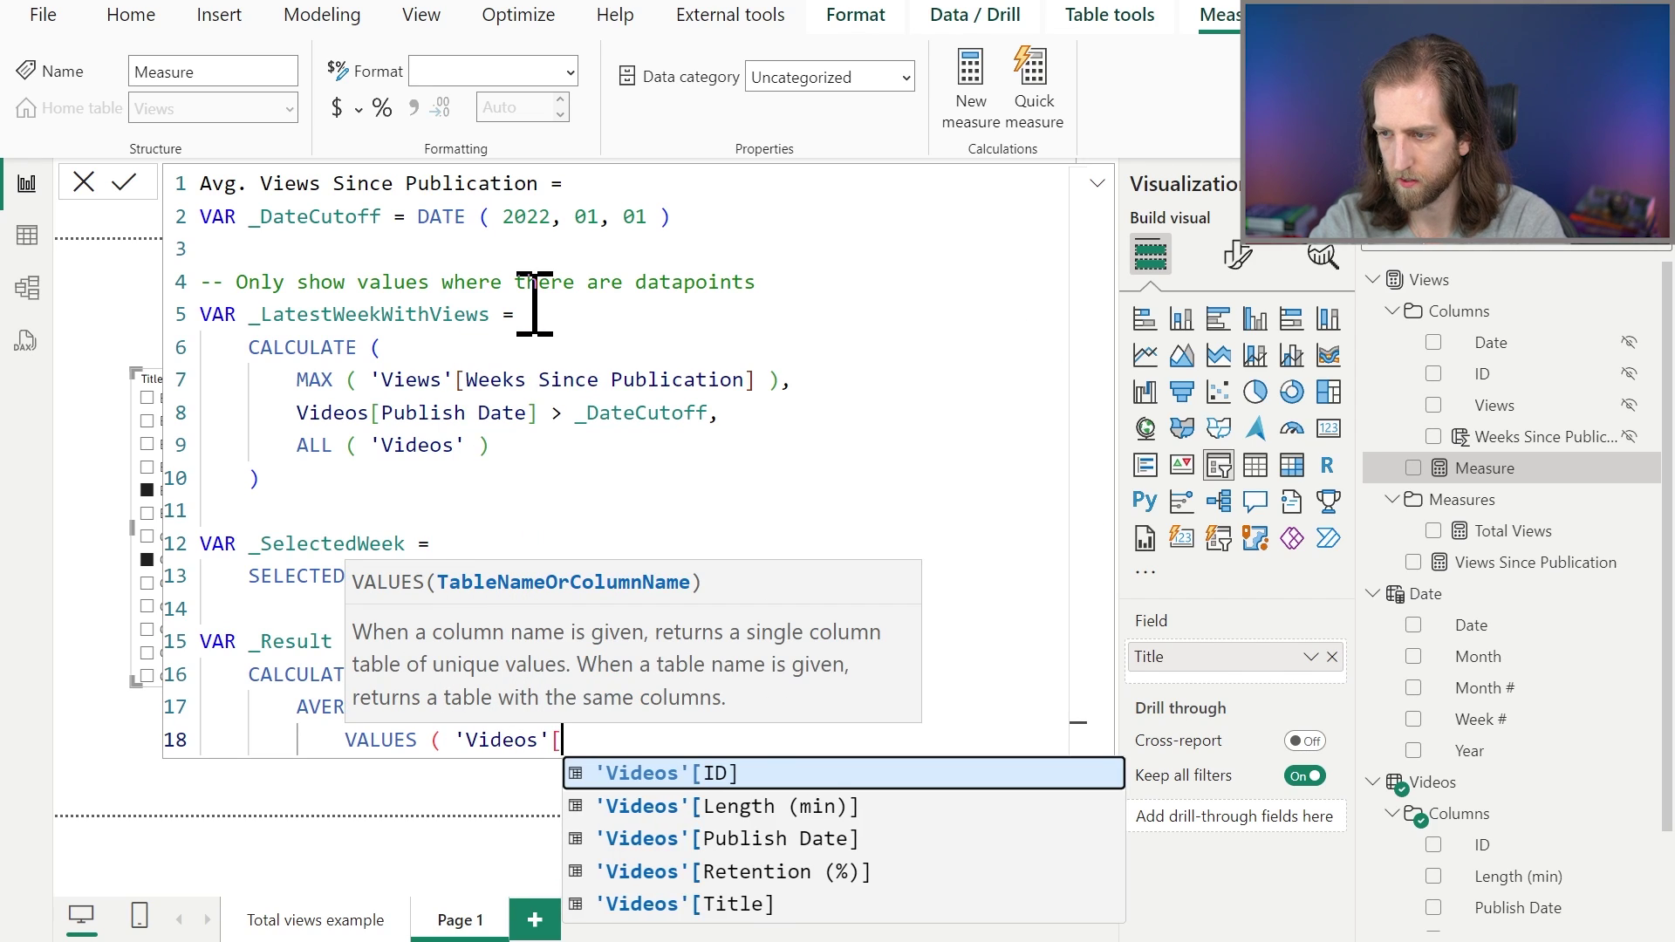
{"action": "type", "text": "Title] ),"}
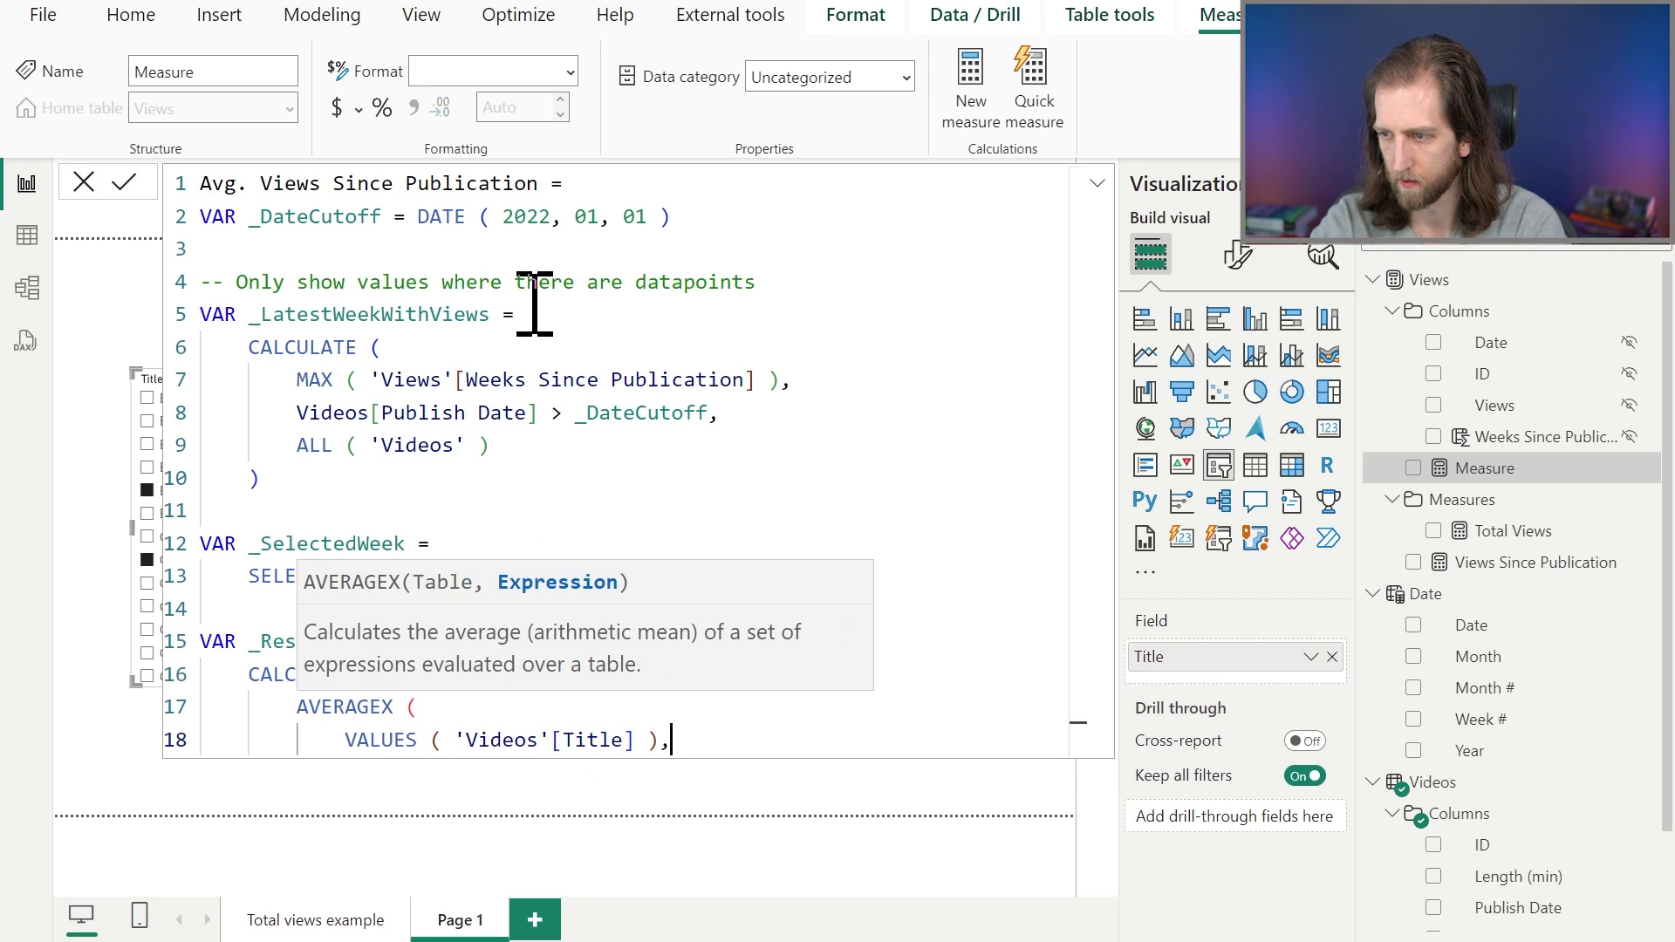
{"action": "key", "text": "shift+Return"}
{"action": "type", "text": "[View"}
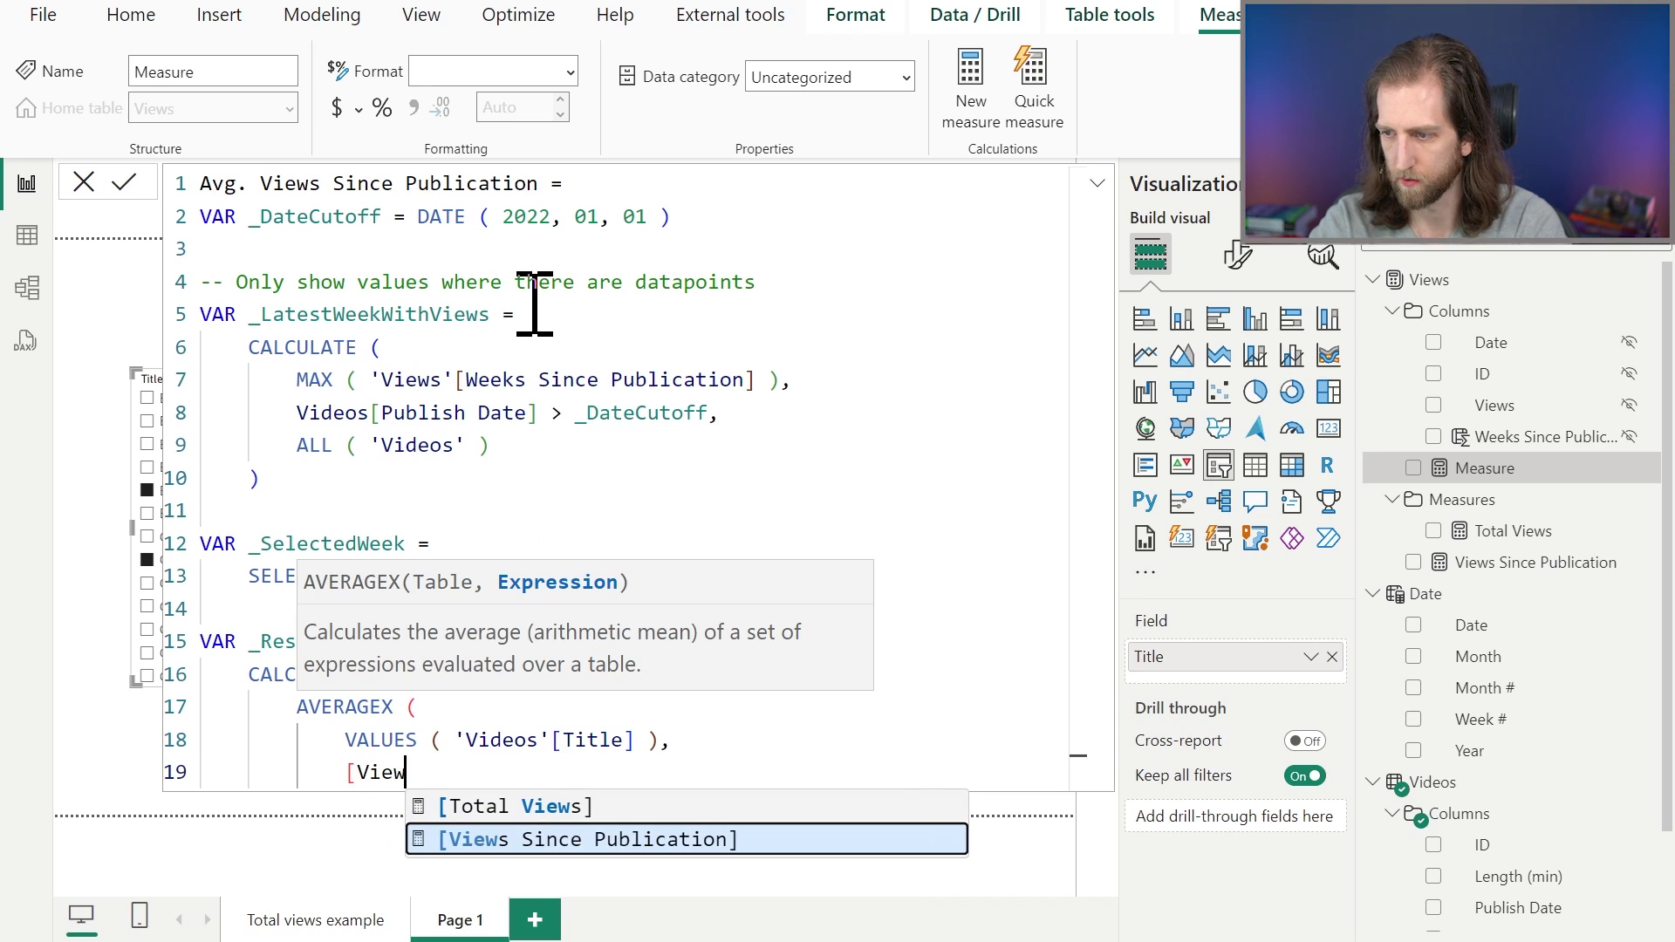
{"action": "key", "text": "Tab"}
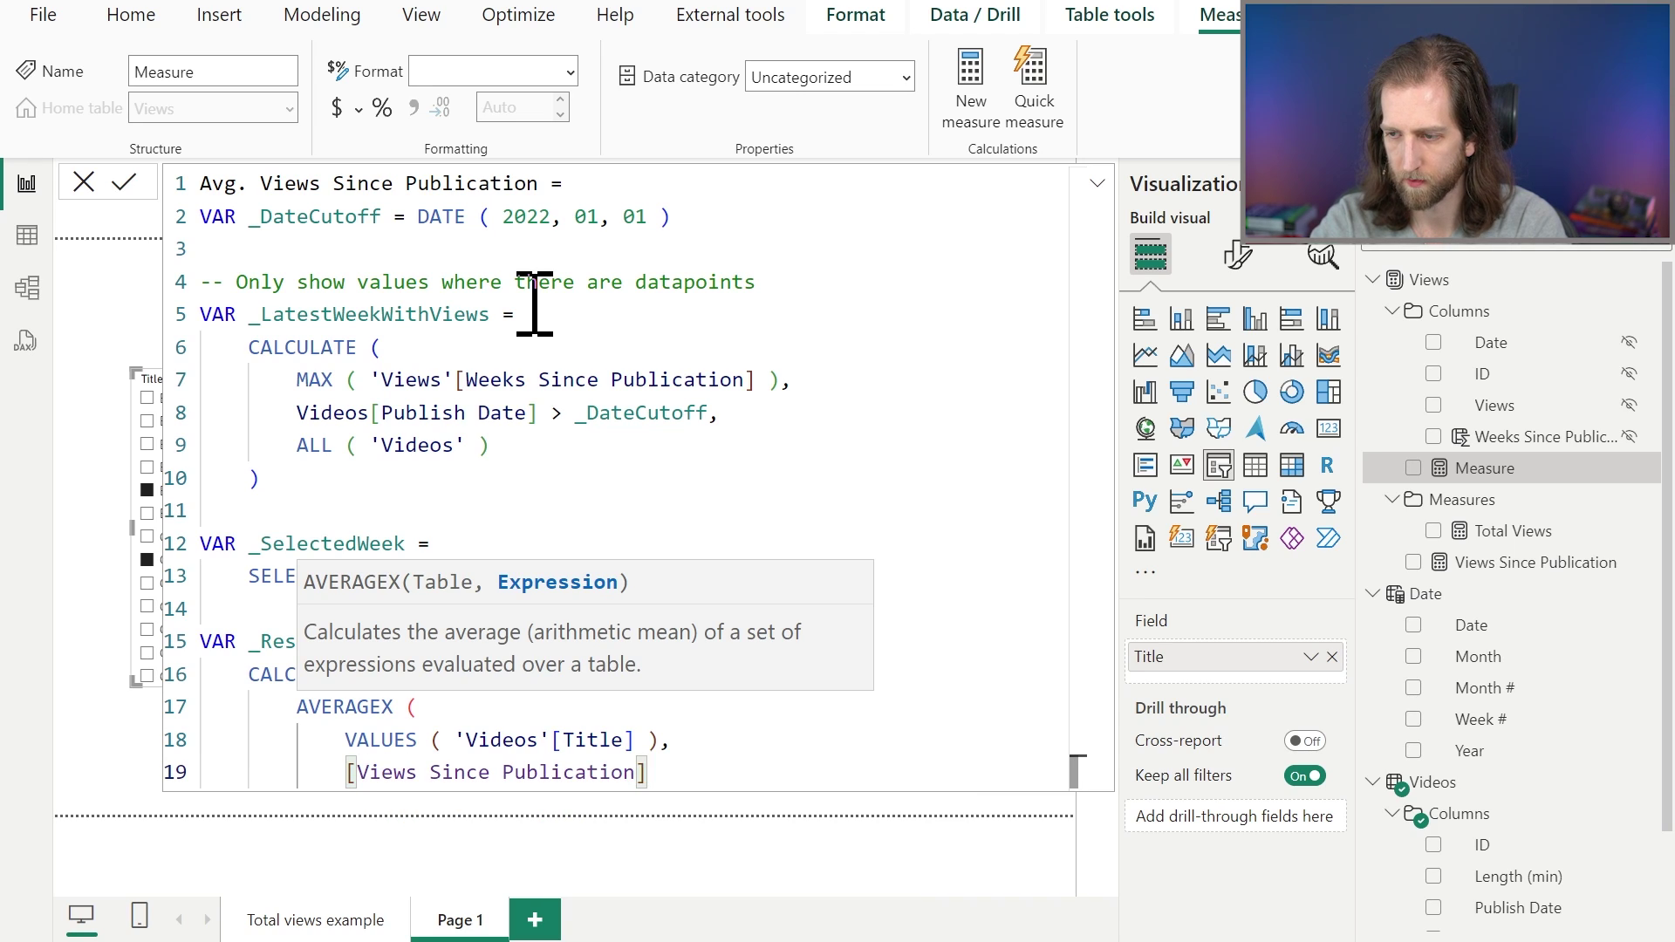
{"action": "key", "text": "shift+Return"}
{"action": "key", "text": "shift+Tab"}
{"action": "type", "text": ")"}
Step: Add _Result filters 'Videos'[Publish Date] > _DateCutoff and ALL('Videos'), closing CALCULATE
{"action": "key", "text": "shift+Return"}
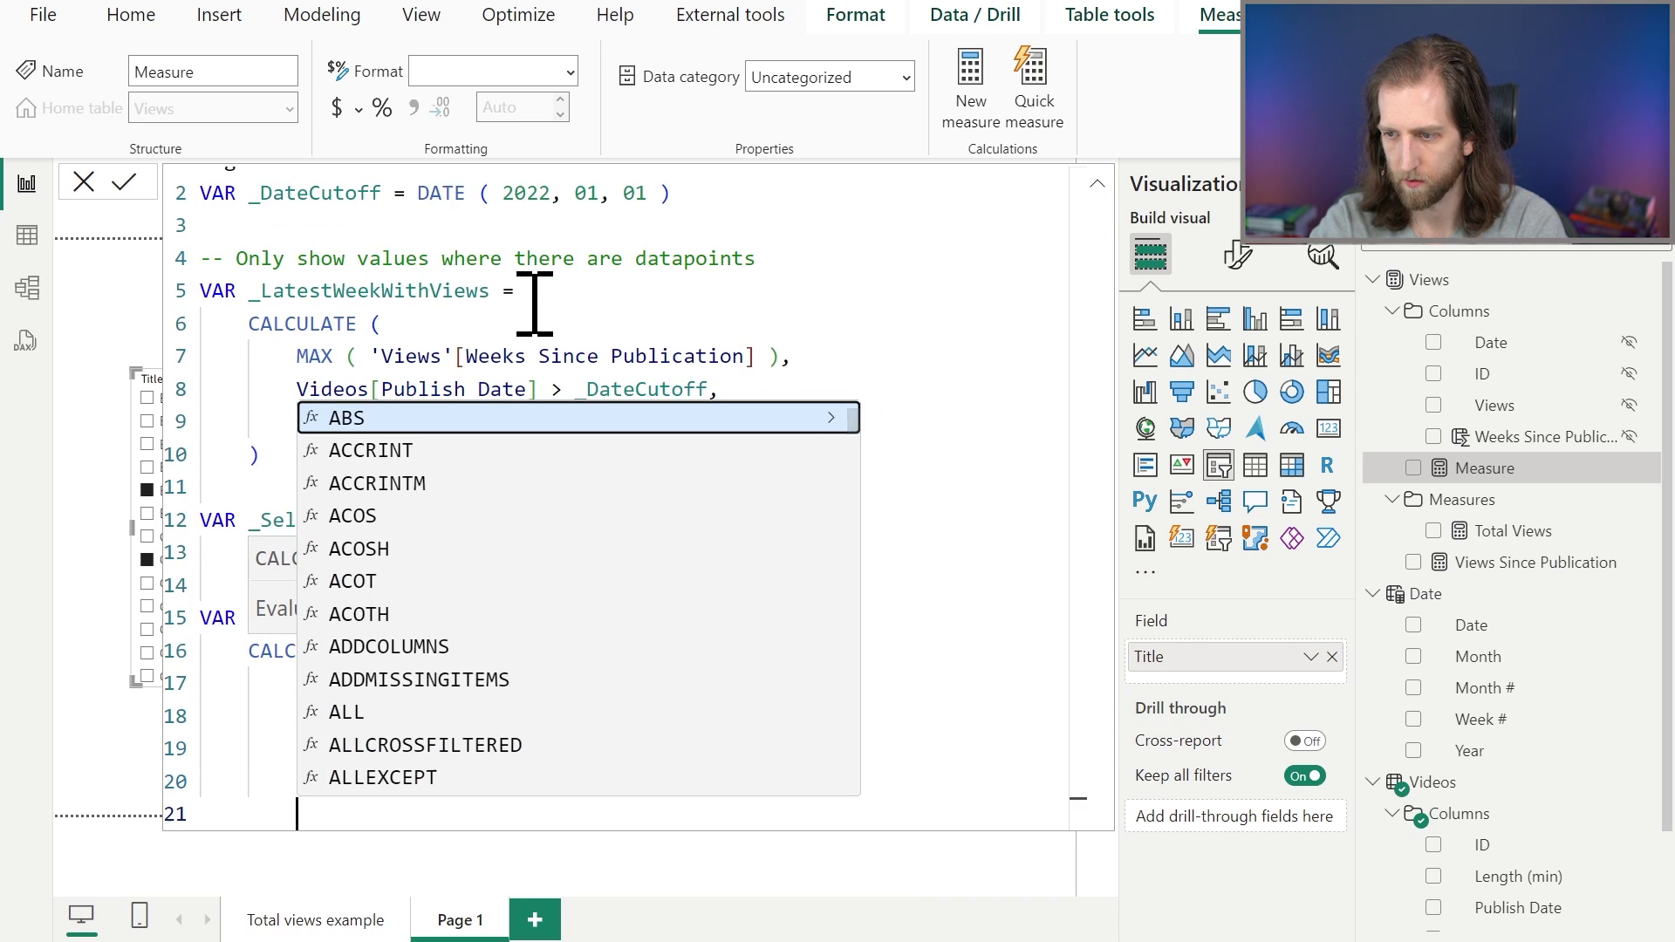
{"action": "type", "text": "'Videos'"}
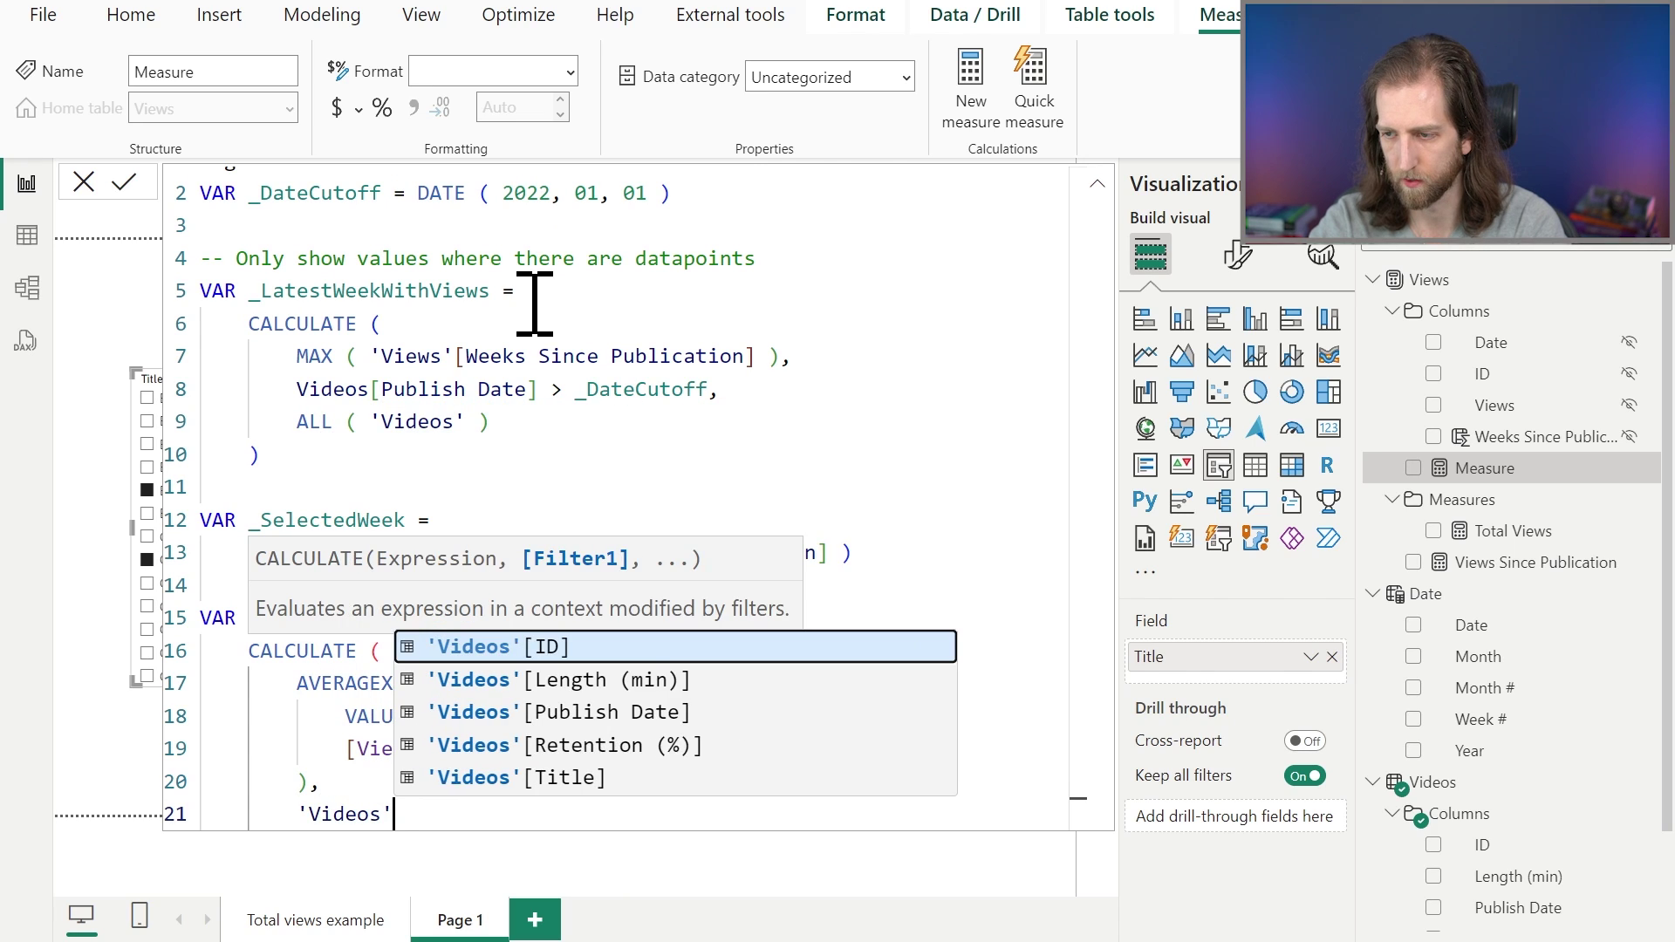
{"action": "type", "text": "[Vie"}
{"action": "key", "text": "BackSpace"}
{"action": "key", "text": "BackSpace"}
{"action": "key", "text": "BackSpace"}
{"action": "type", "text": "Pu"}
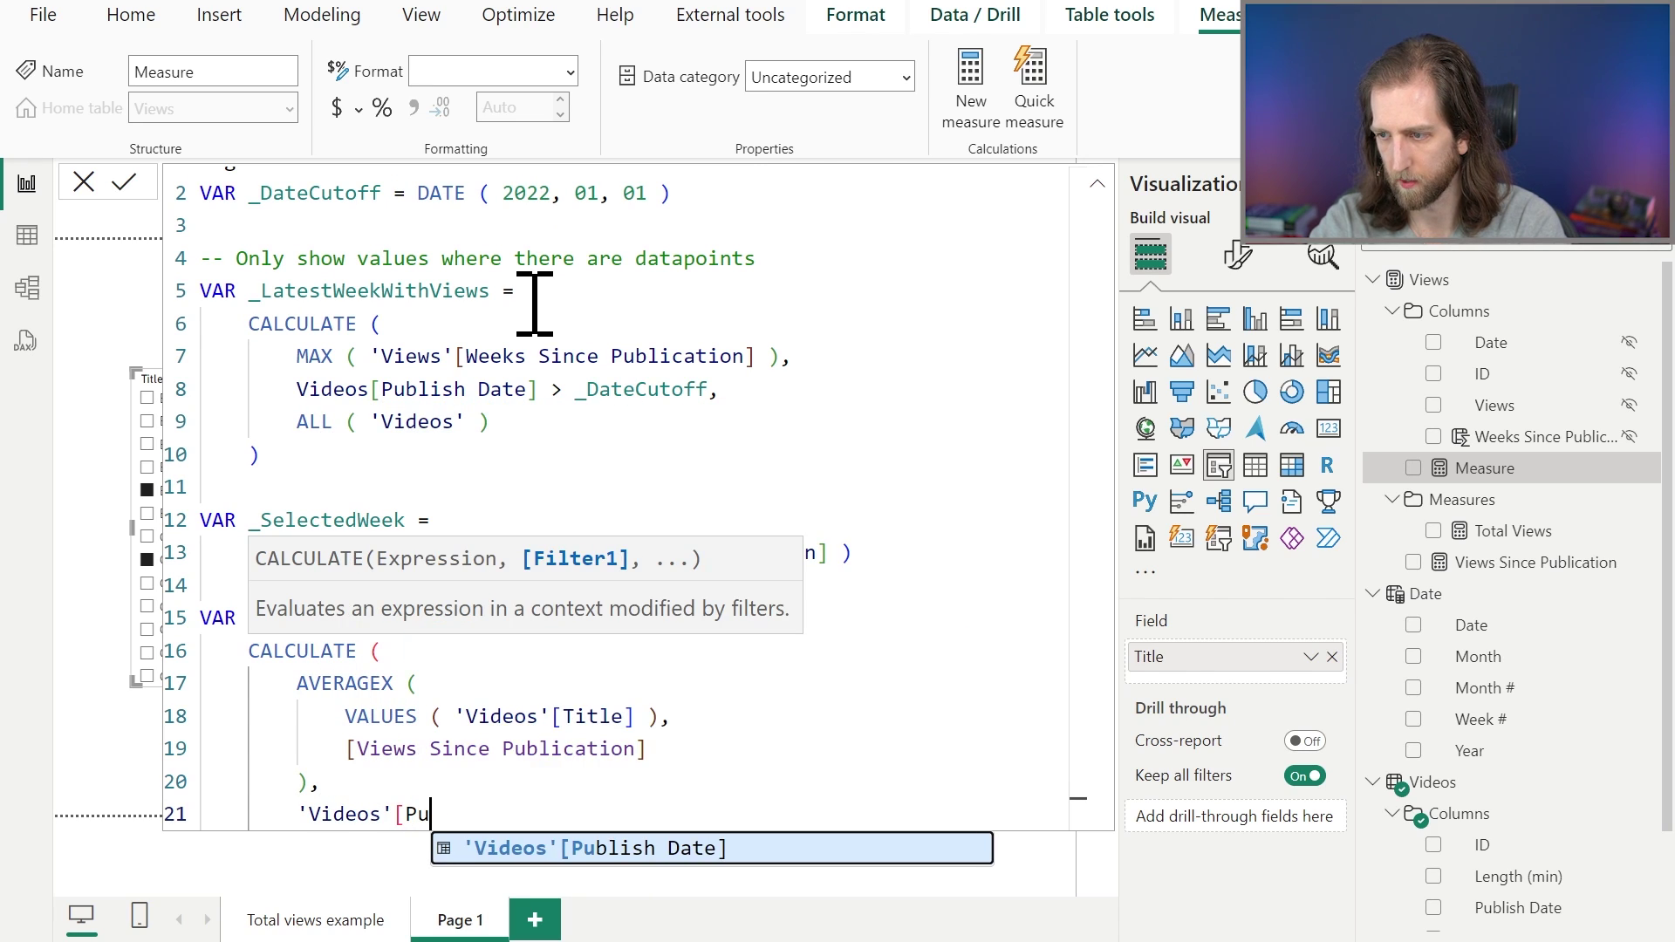
{"action": "key", "text": "Tab"}
{"action": "type", "text": "> _"}
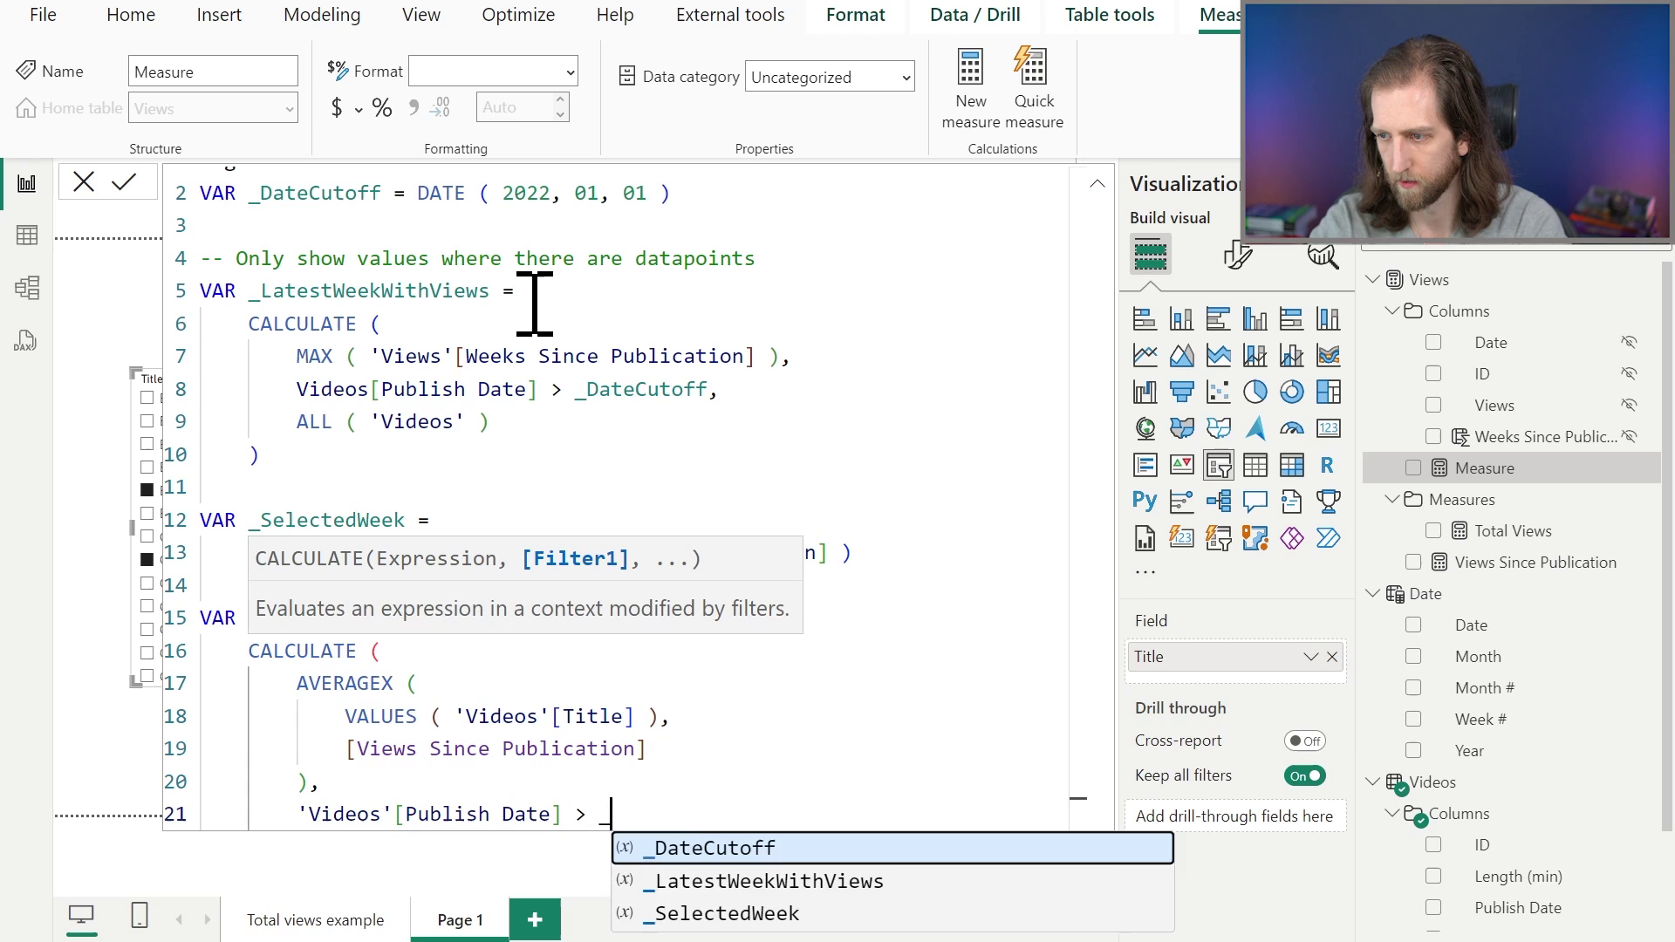
{"action": "type", "text": "Date"}
{"action": "key", "text": "Tab"}
{"action": "type", "text": ","}
{"action": "key", "text": "shift+Return"}
{"action": "type", "text": "ALL "}
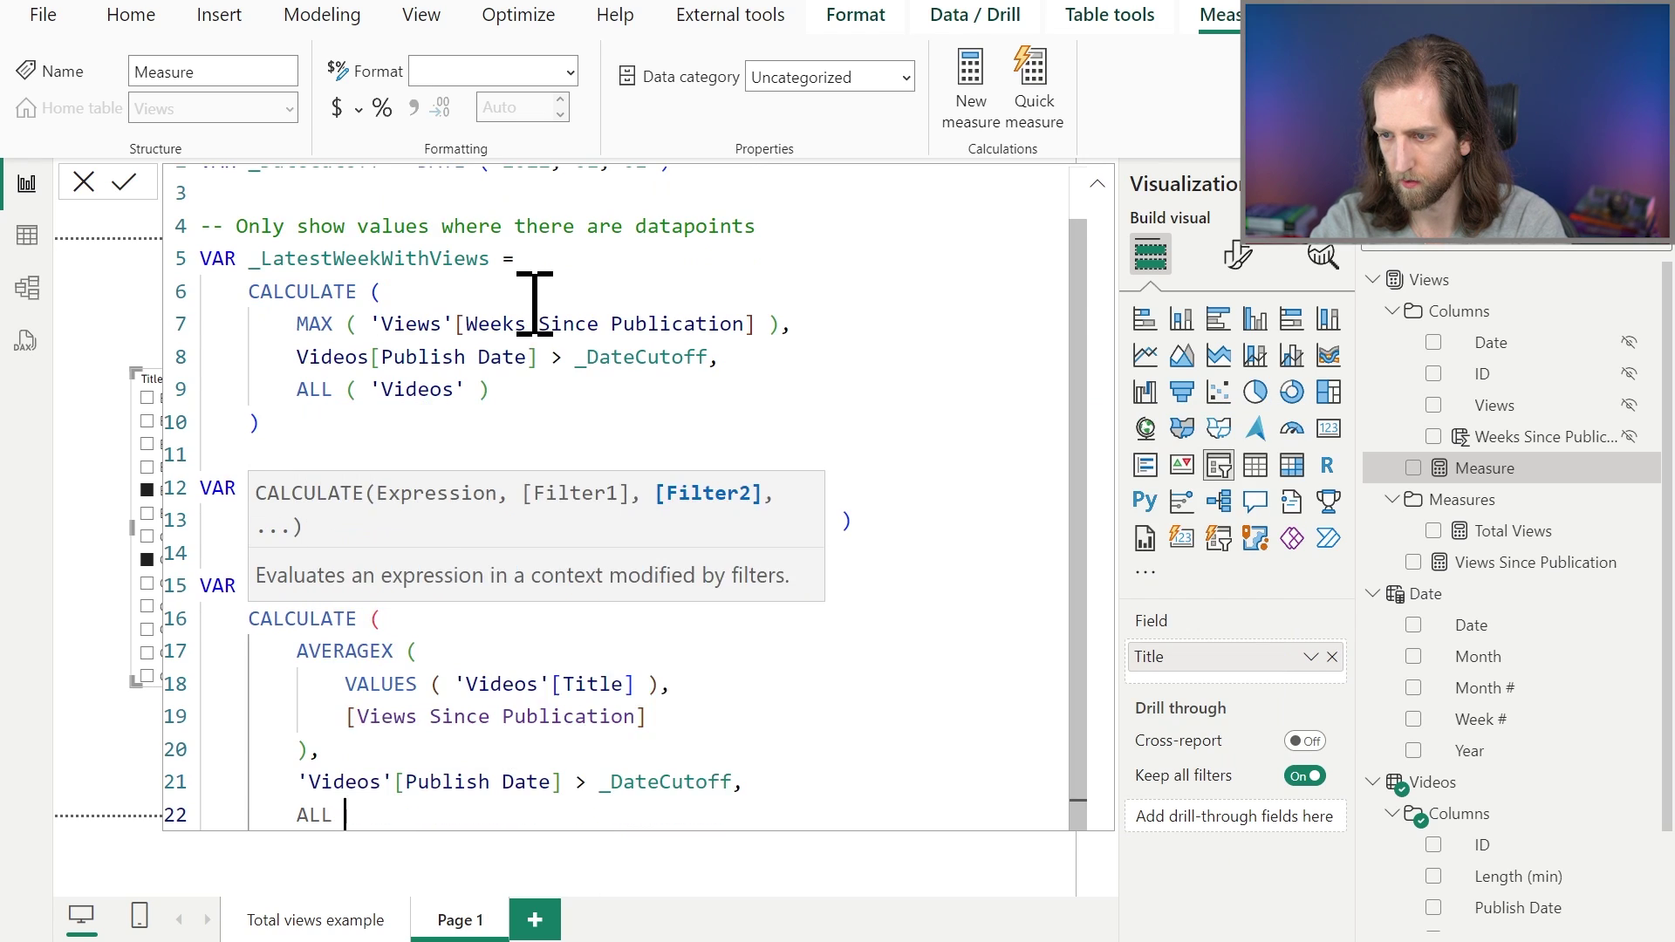
{"action": "type", "text": "( 'Videos' )"}
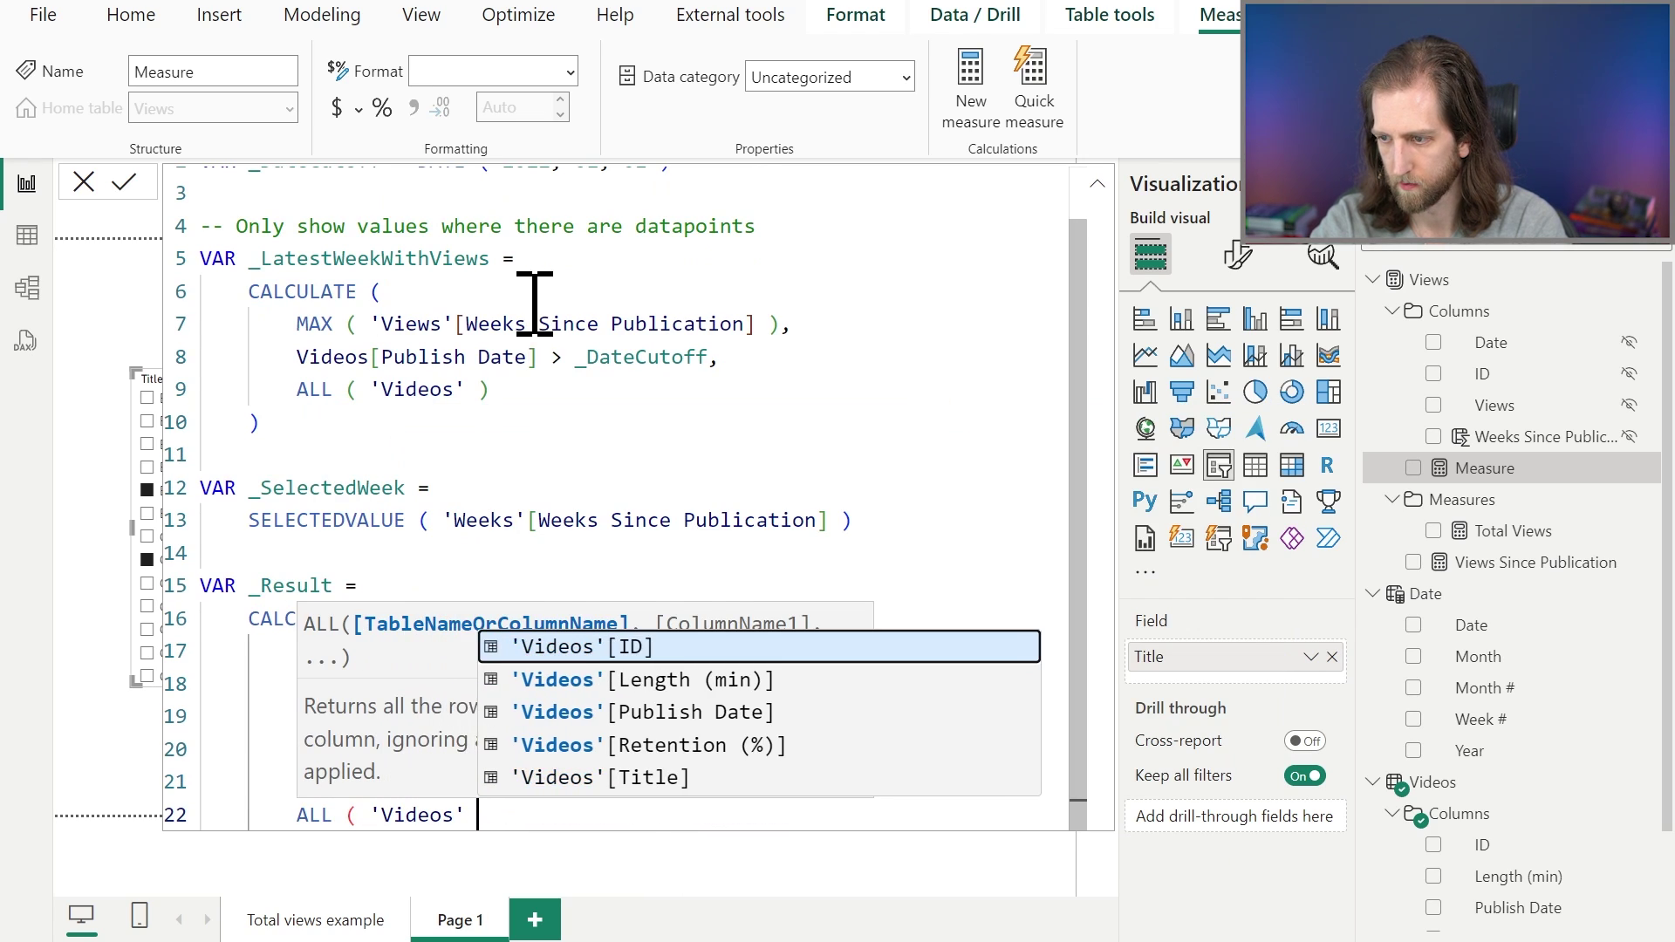
{"action": "key", "text": "shift+Return"}
{"action": "type", "text": ")"}
{"action": "key", "text": "shift+Return"}
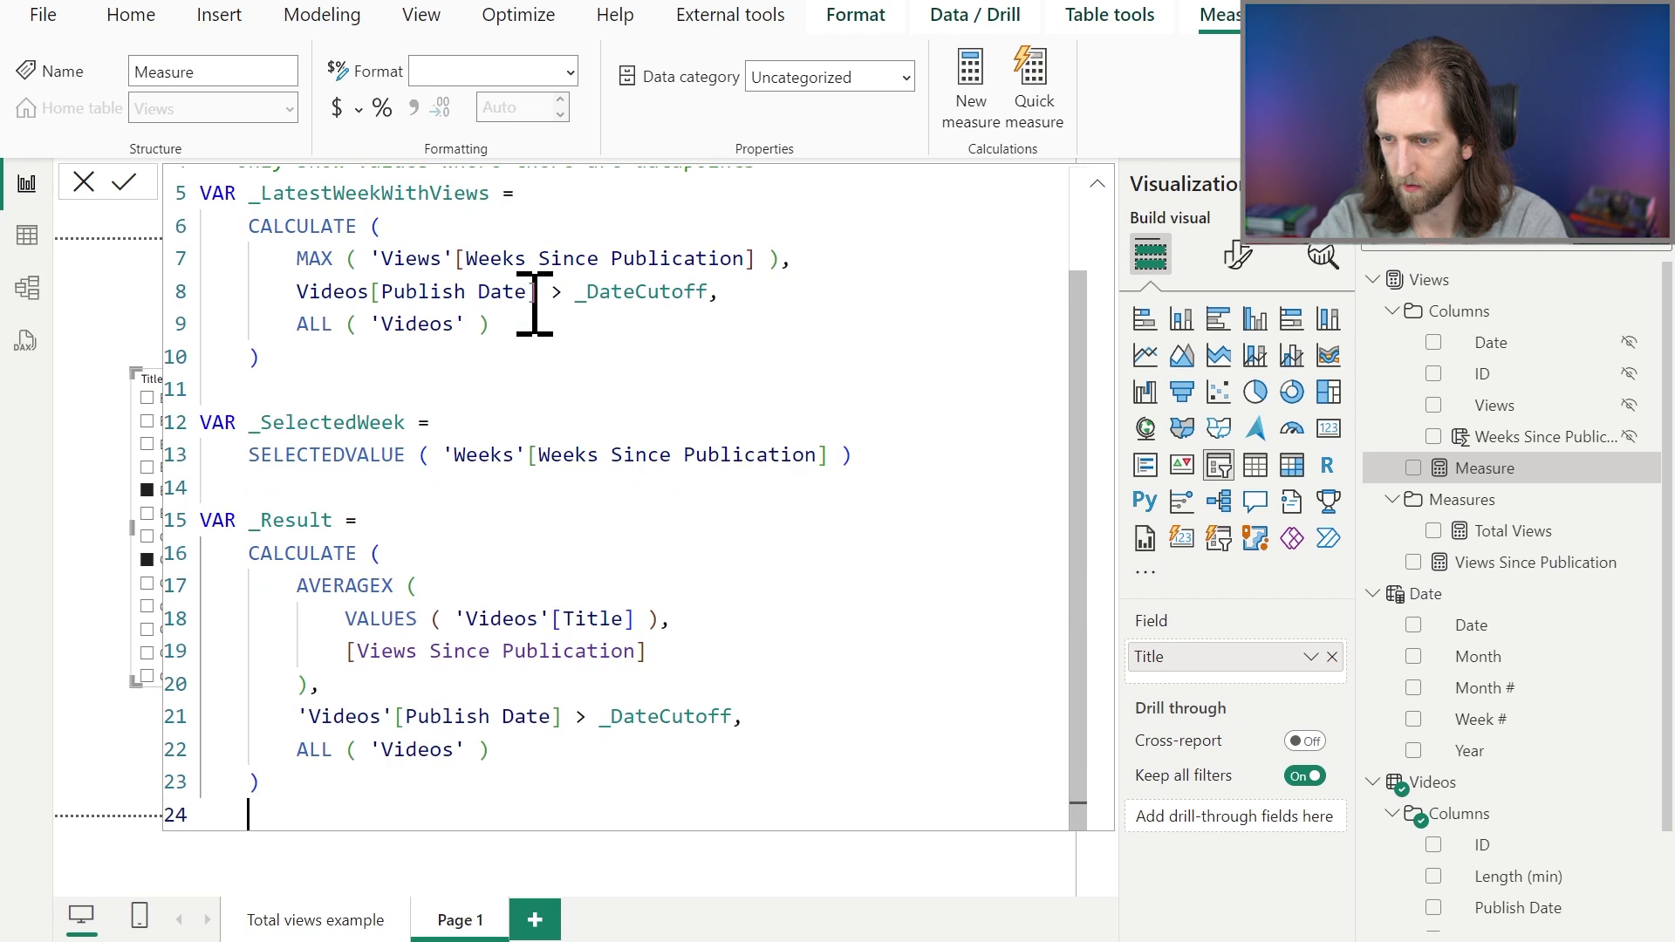
{"action": "key", "text": "shift+Return"}
Step: Write RETURN IF(_SelectedWeek > _LatestWeekWithViews, BLANK(), _Result) and commit the measure
{"action": "type", "text": "RETURN"}
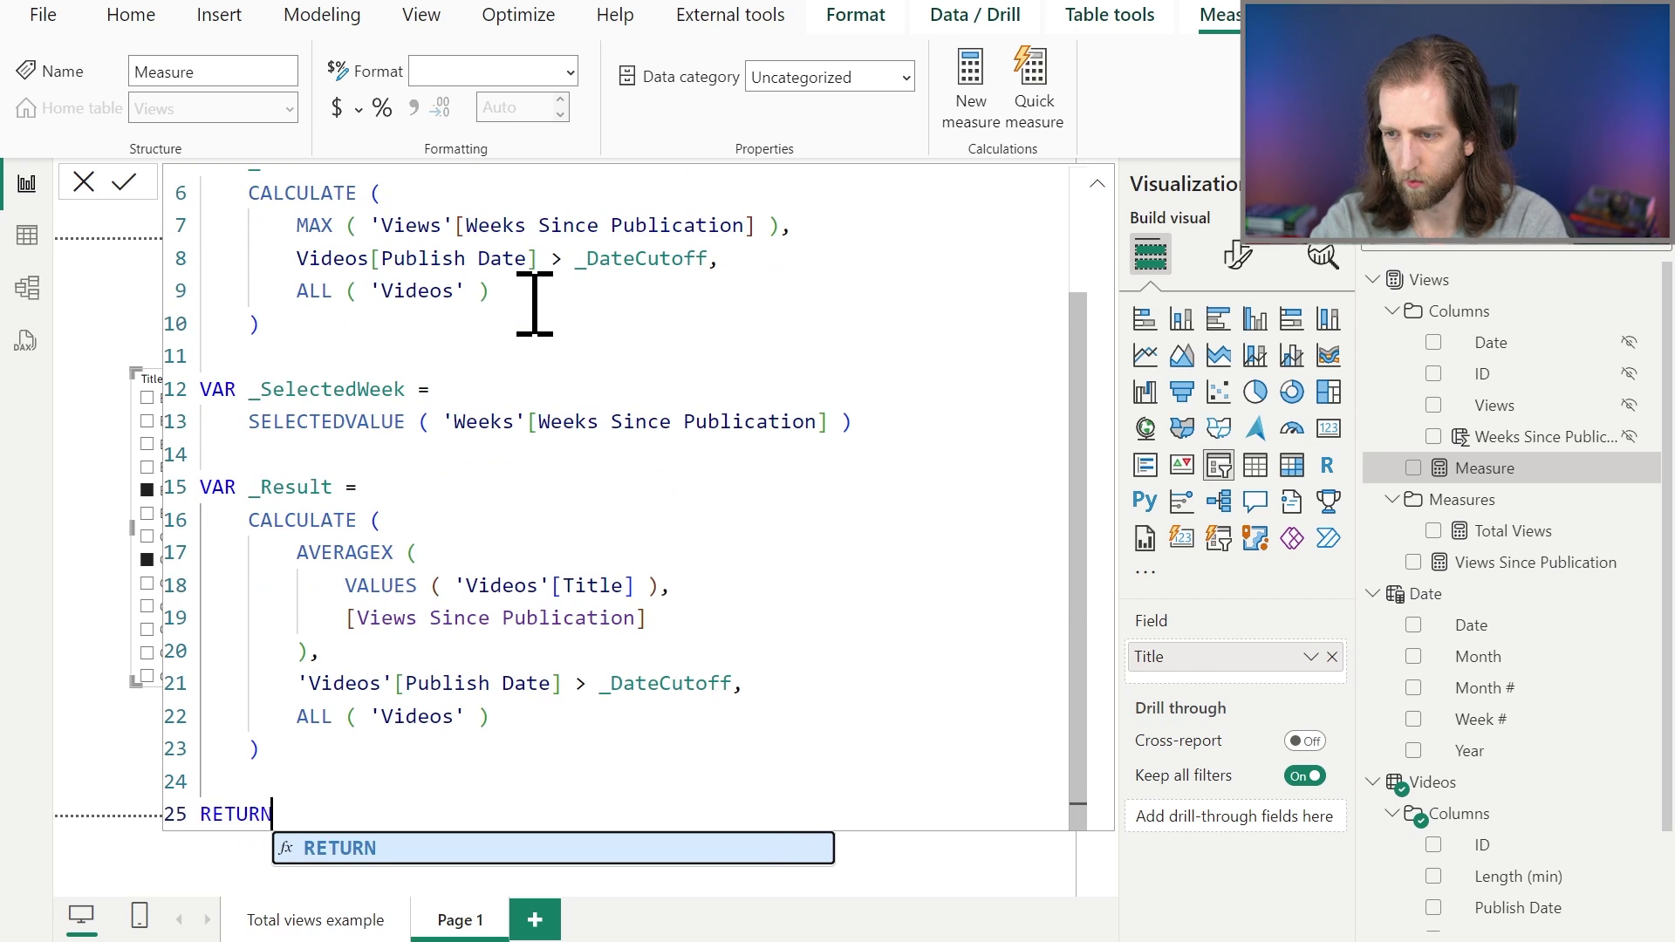
{"action": "key", "text": "shift+Return"}
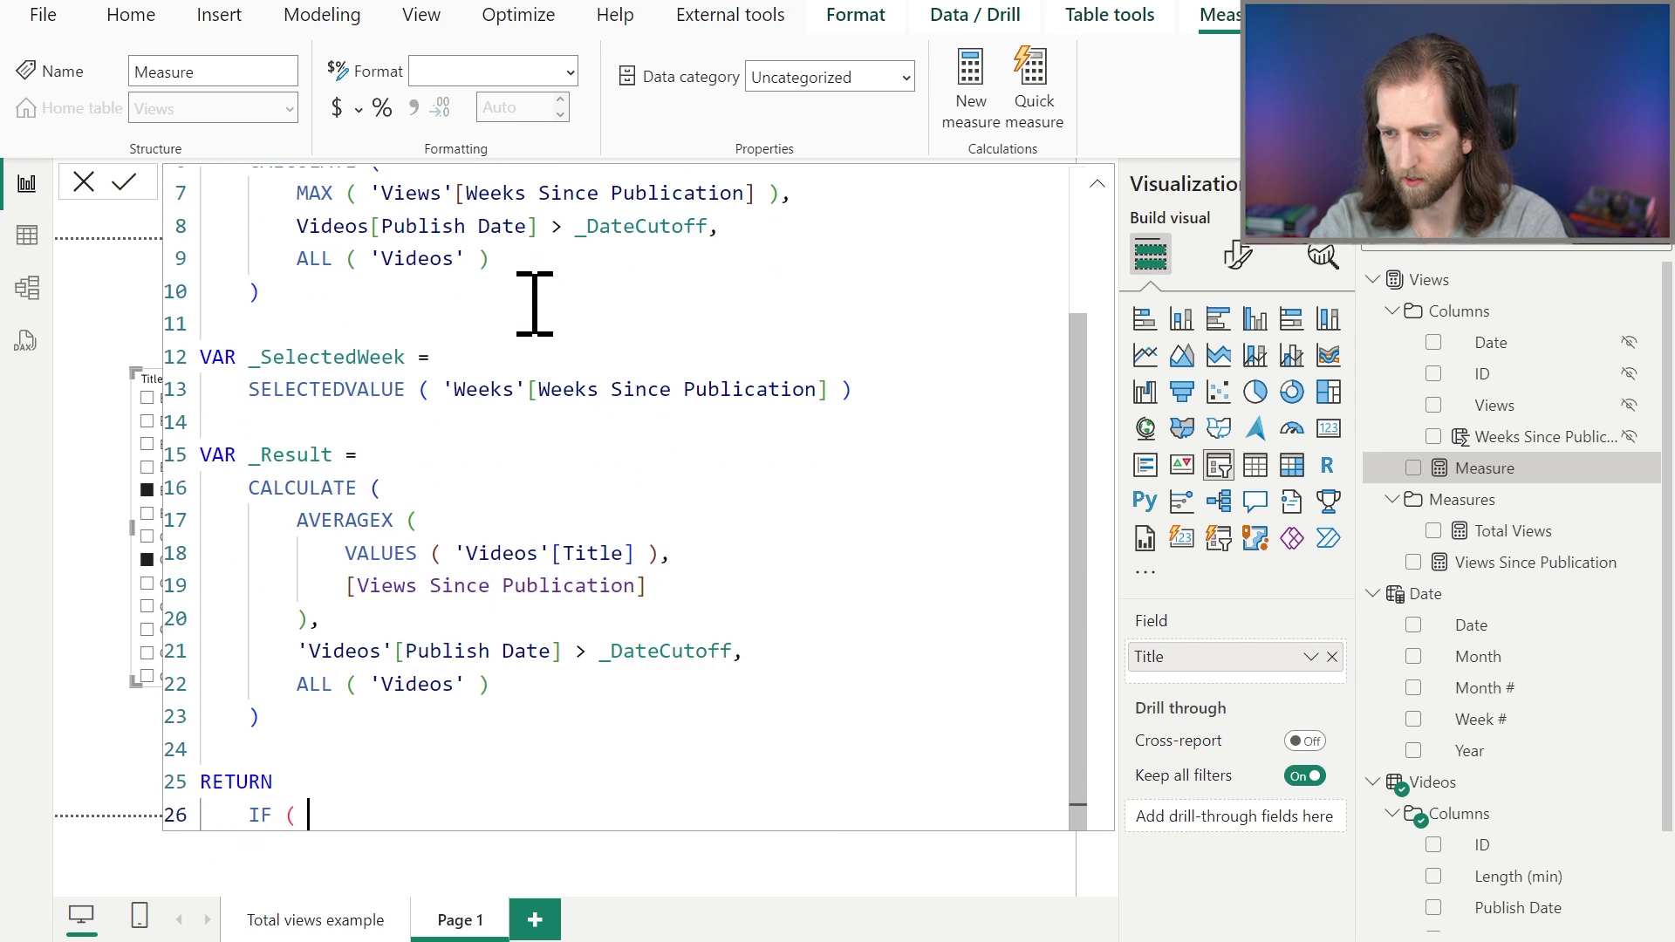
{"action": "type", "text": "IF ("}
{"action": "key", "text": "shift+Return"}
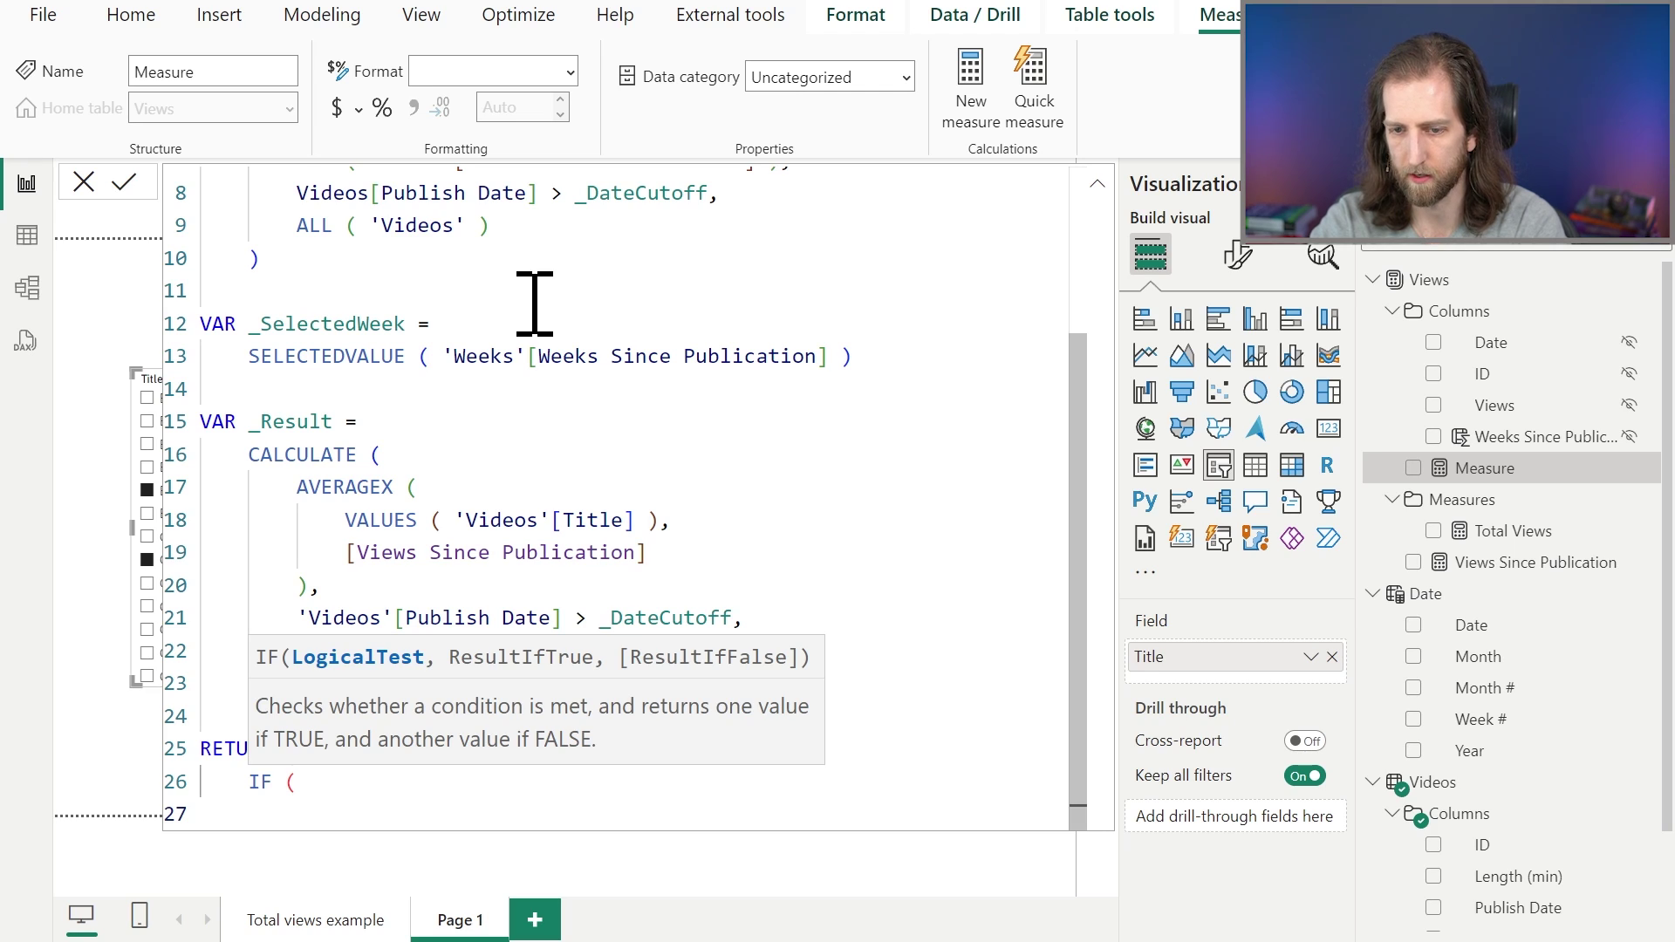
{"action": "type", "text": "_SelectedWeek > "}
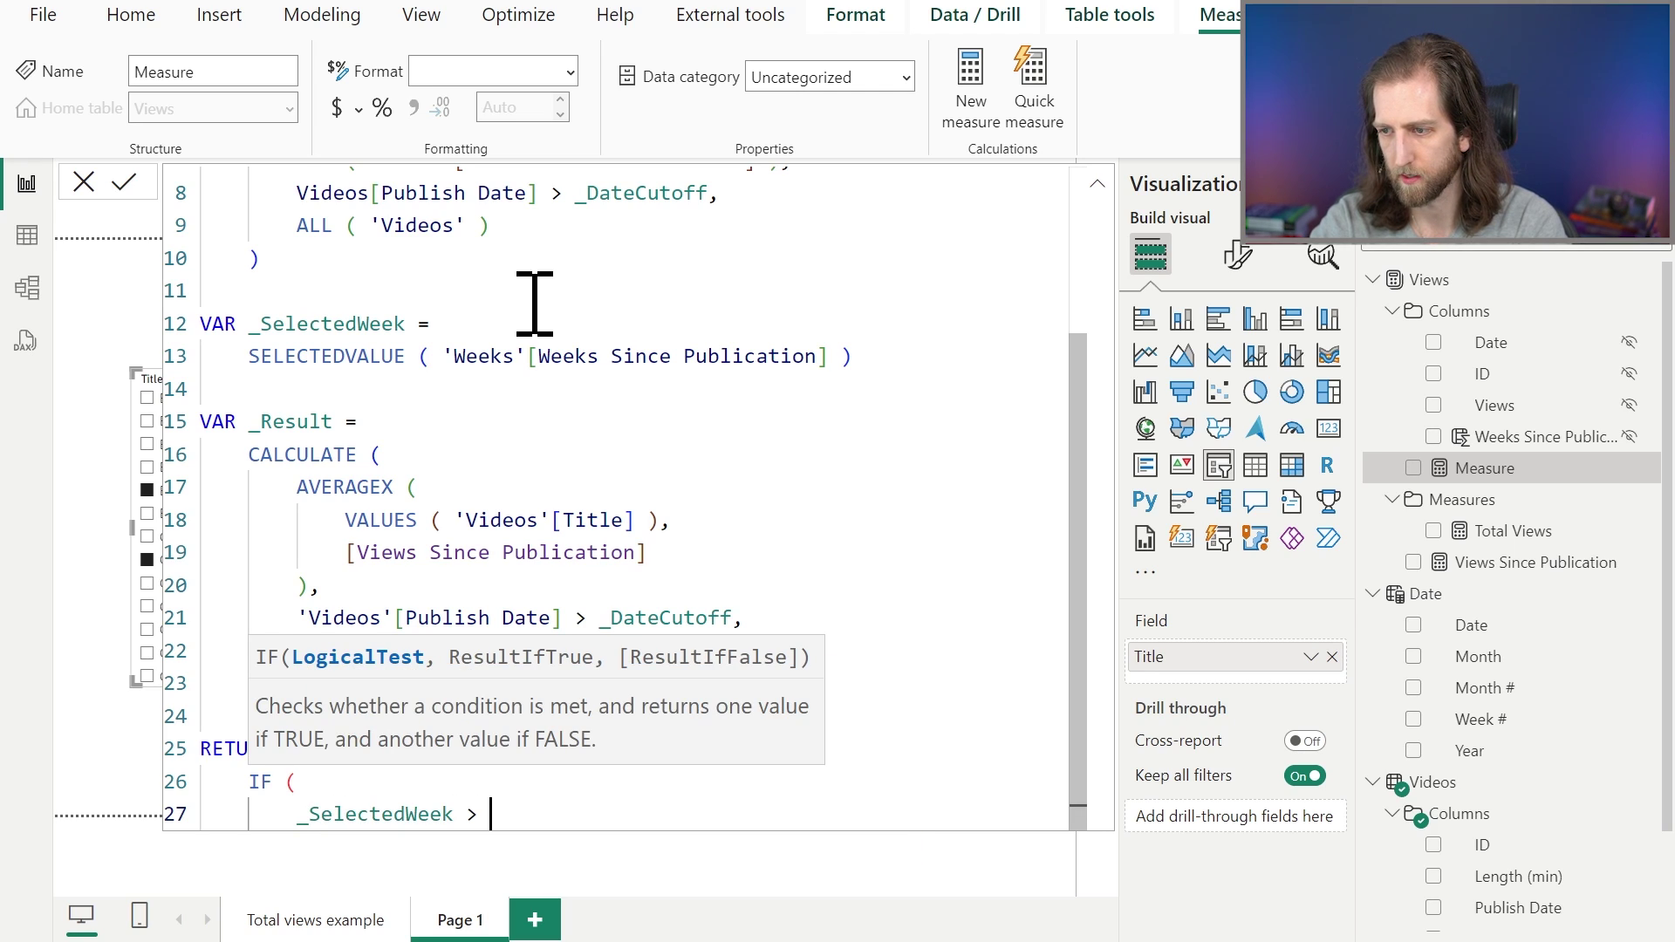
{"action": "type", "text": "_"}
{"action": "key", "text": "Down"}
{"action": "key", "text": "Tab"}
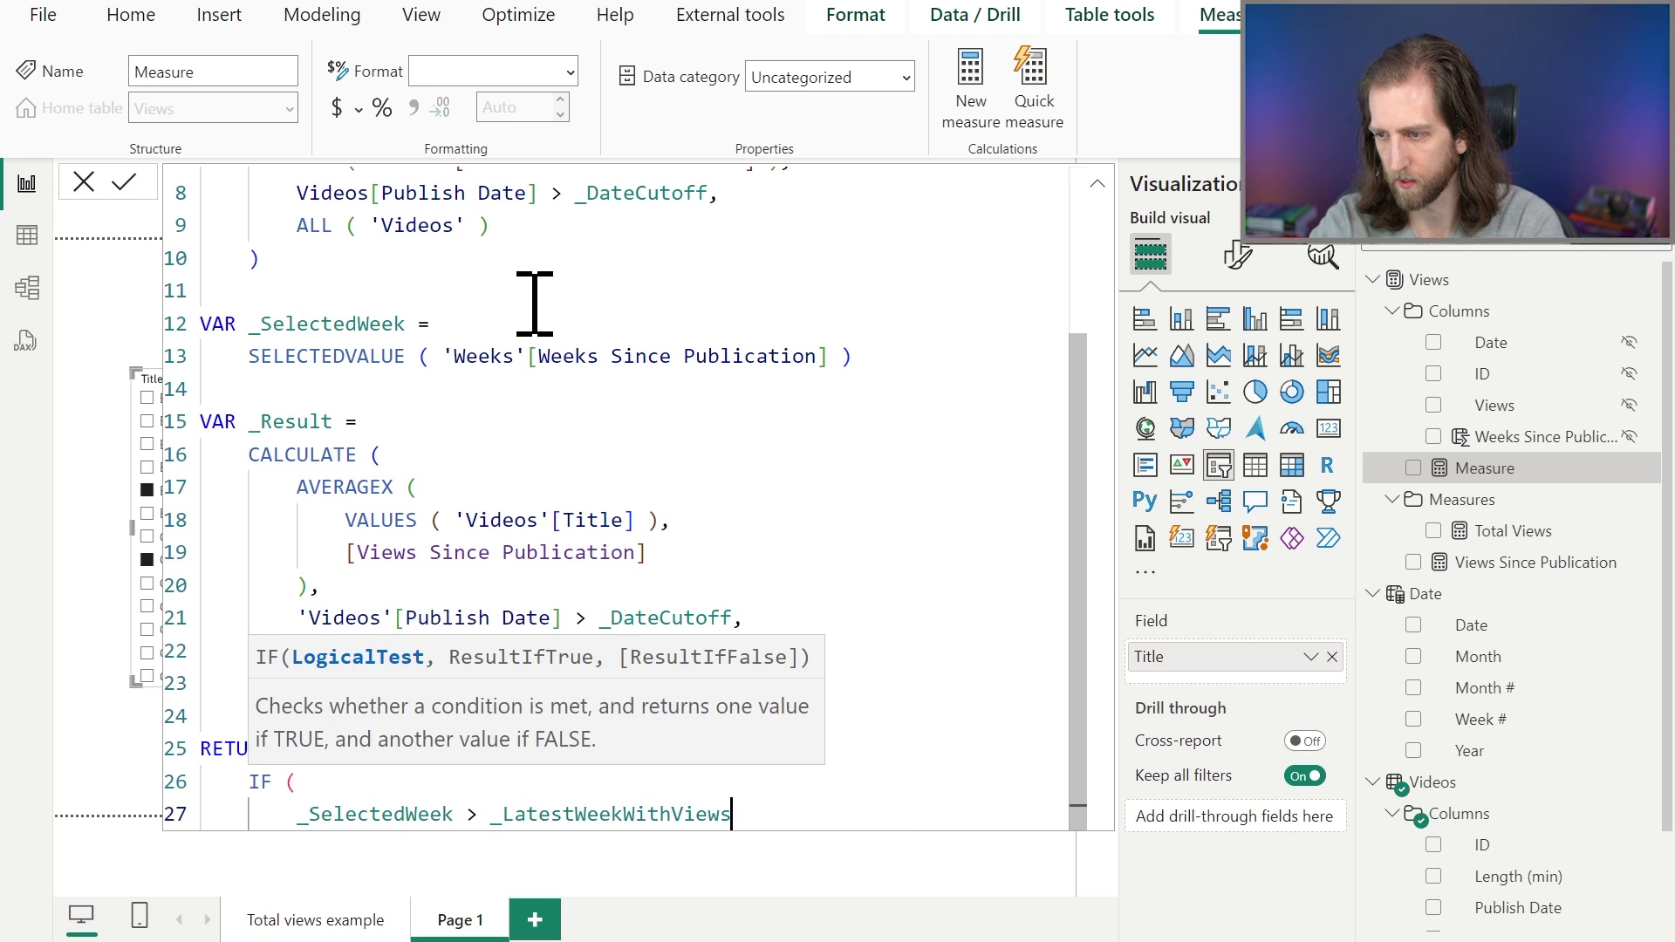
{"action": "type", "text": ","}
{"action": "key", "text": "Return"}
{"action": "type", "text": "BLA"}
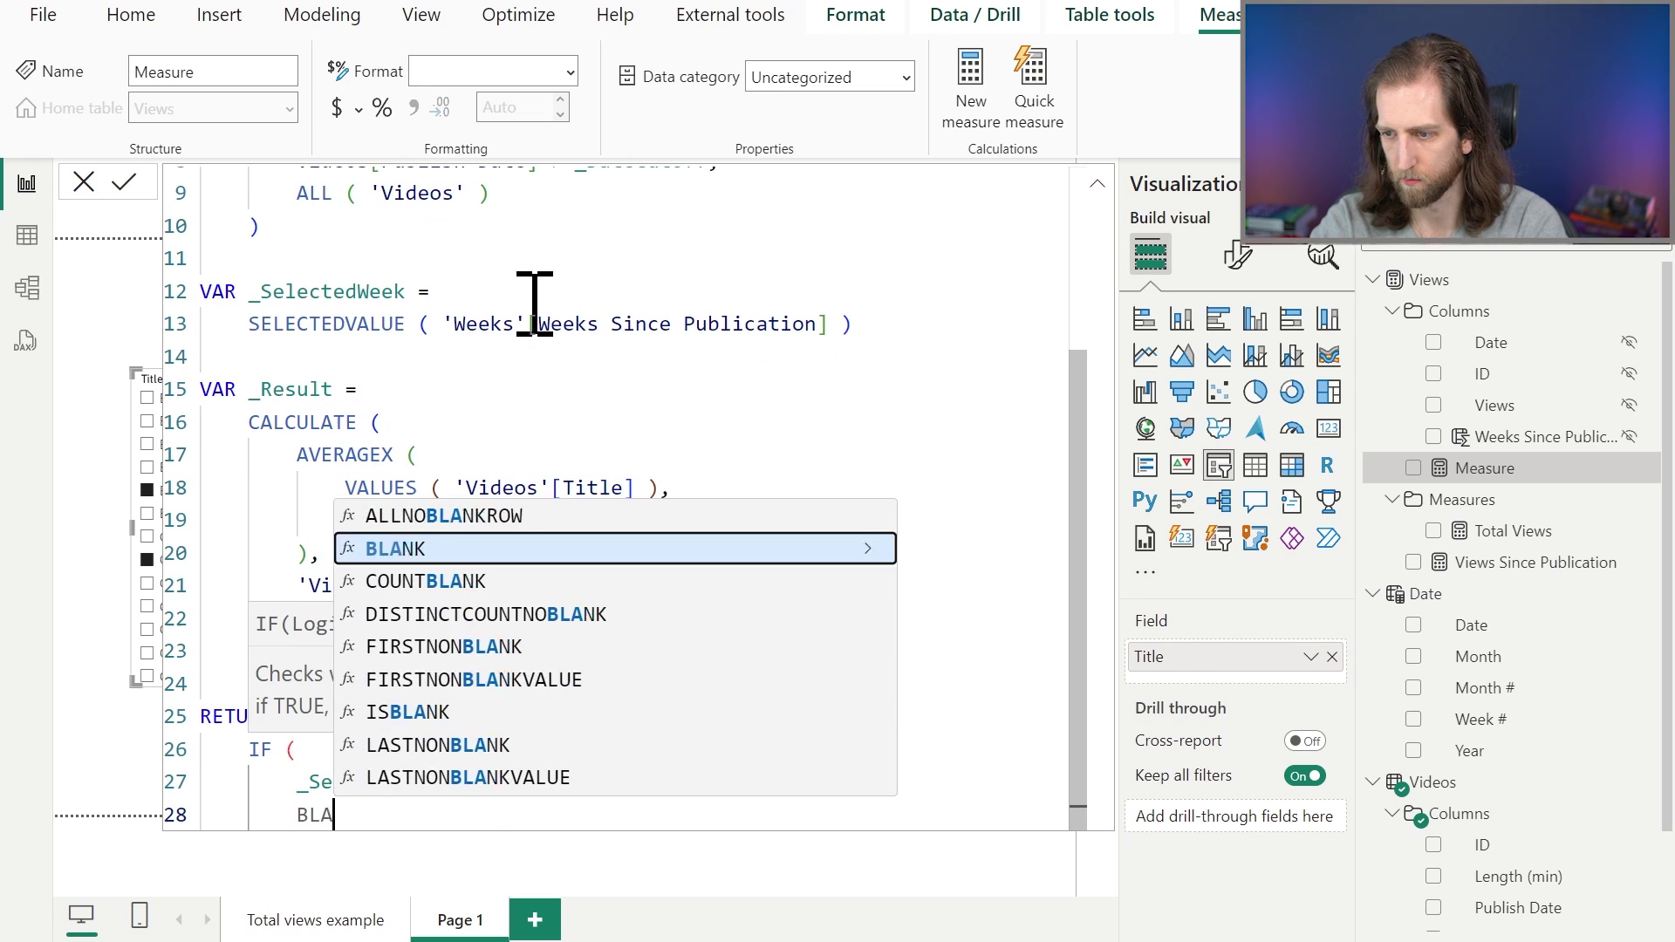
{"action": "key", "text": "Tab"}
{"action": "type", "text": "),"}
{"action": "key", "text": "Return"}
{"action": "type", "text": "_Result )"}
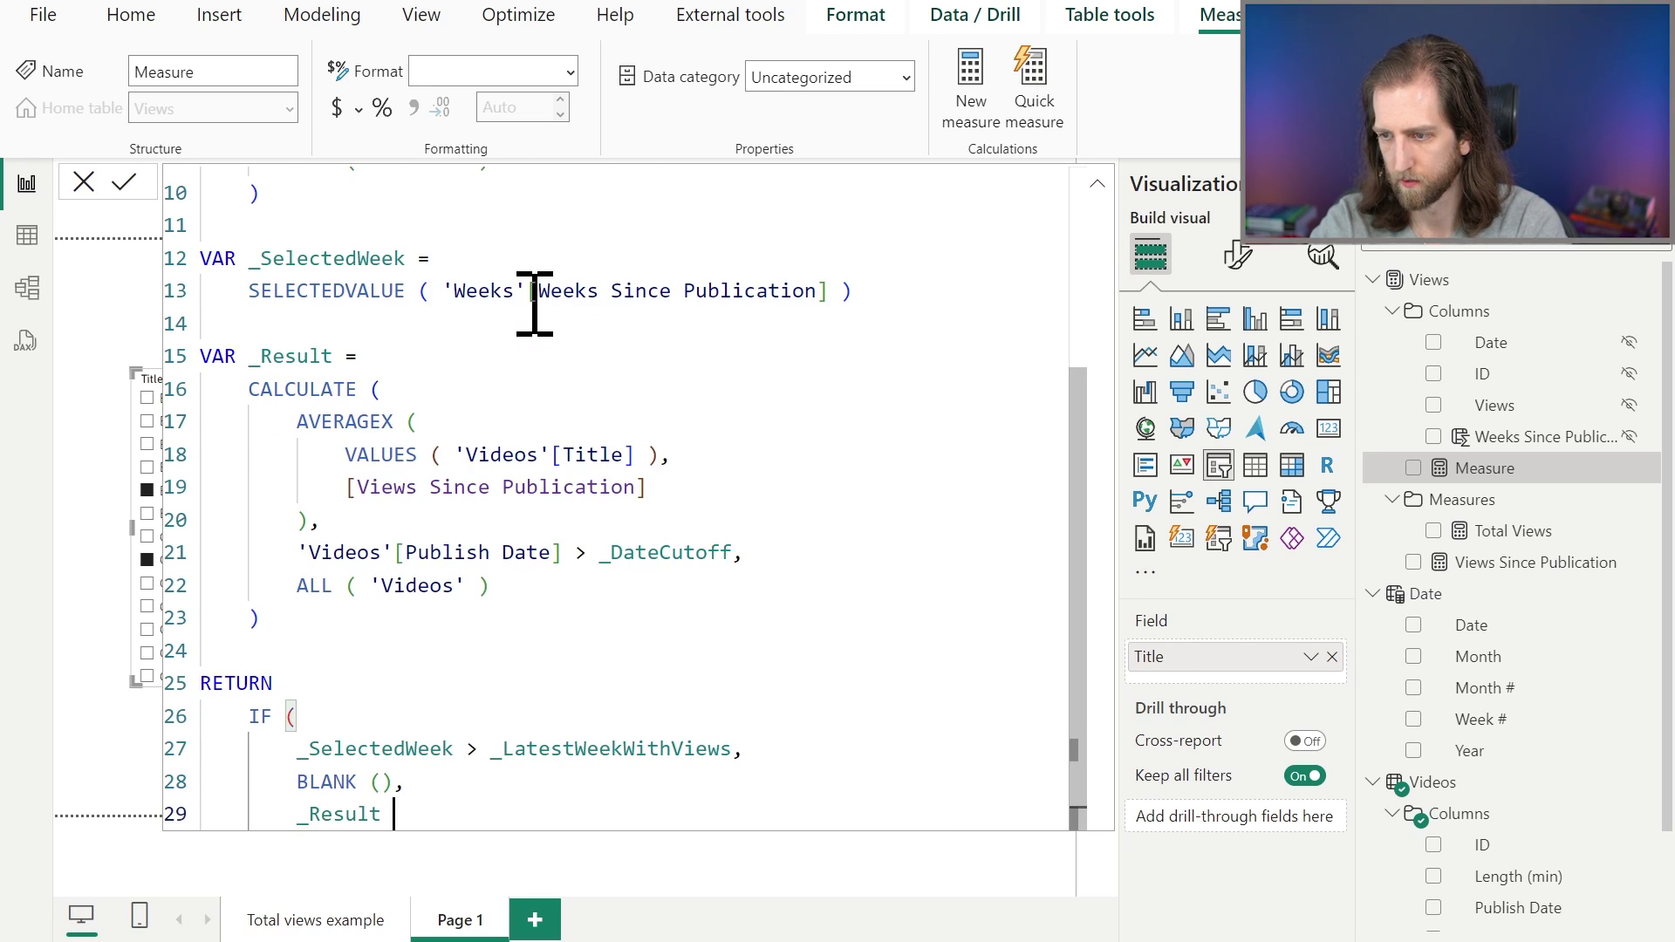
{"action": "key", "text": "Return"}
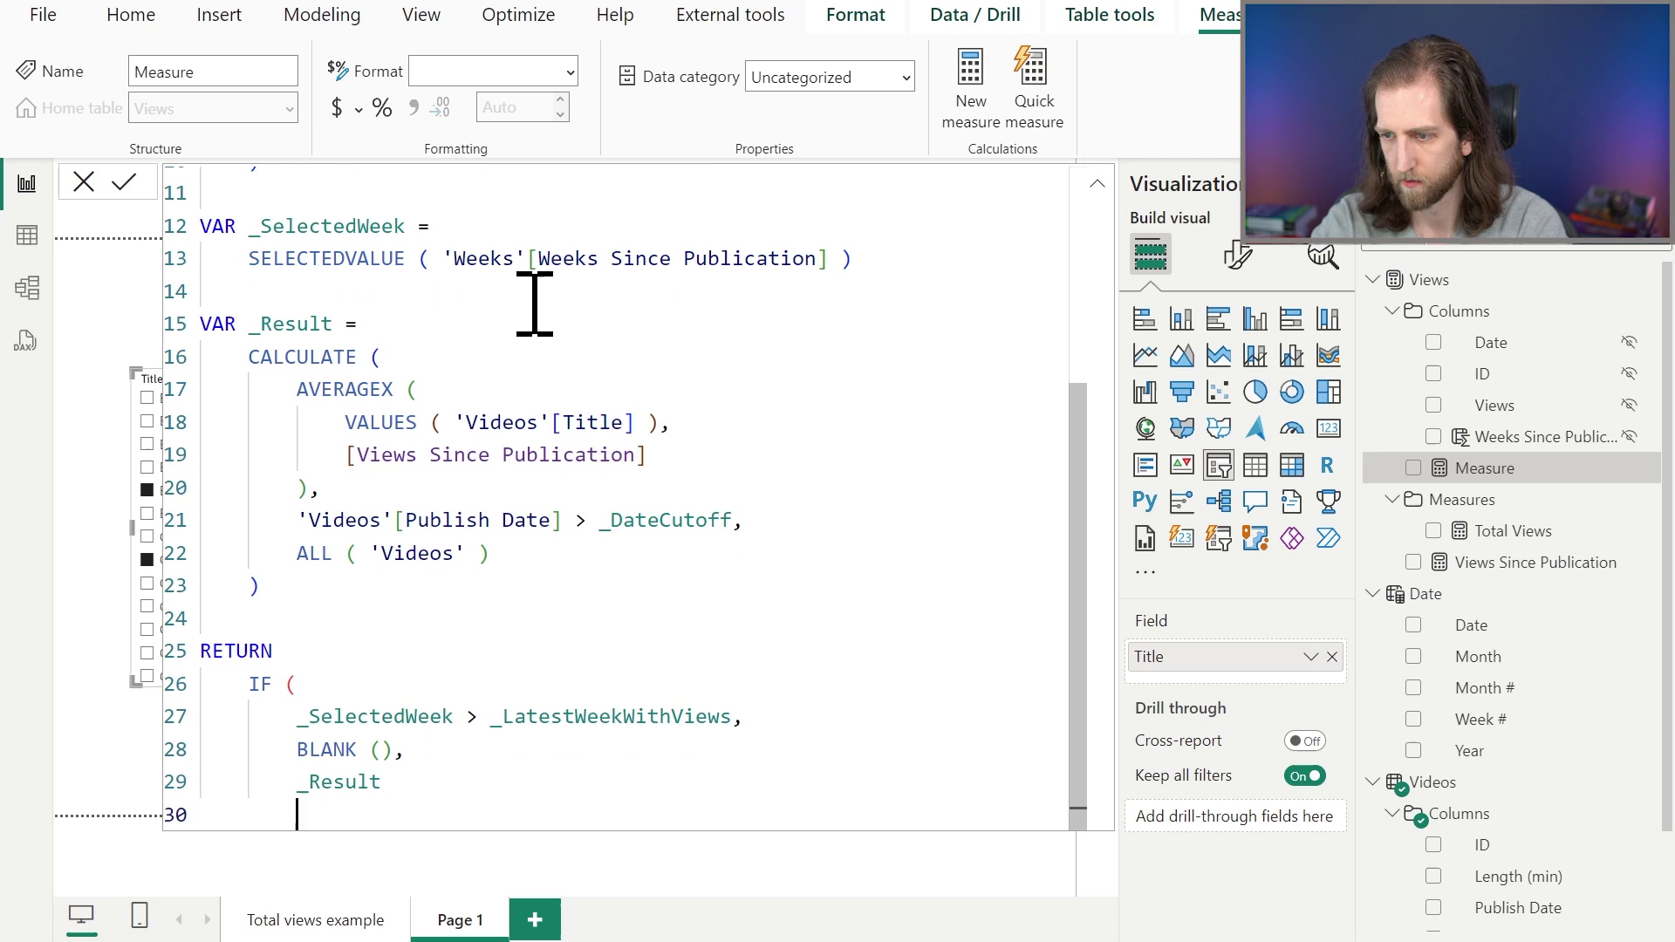
{"action": "key", "text": "Return"}
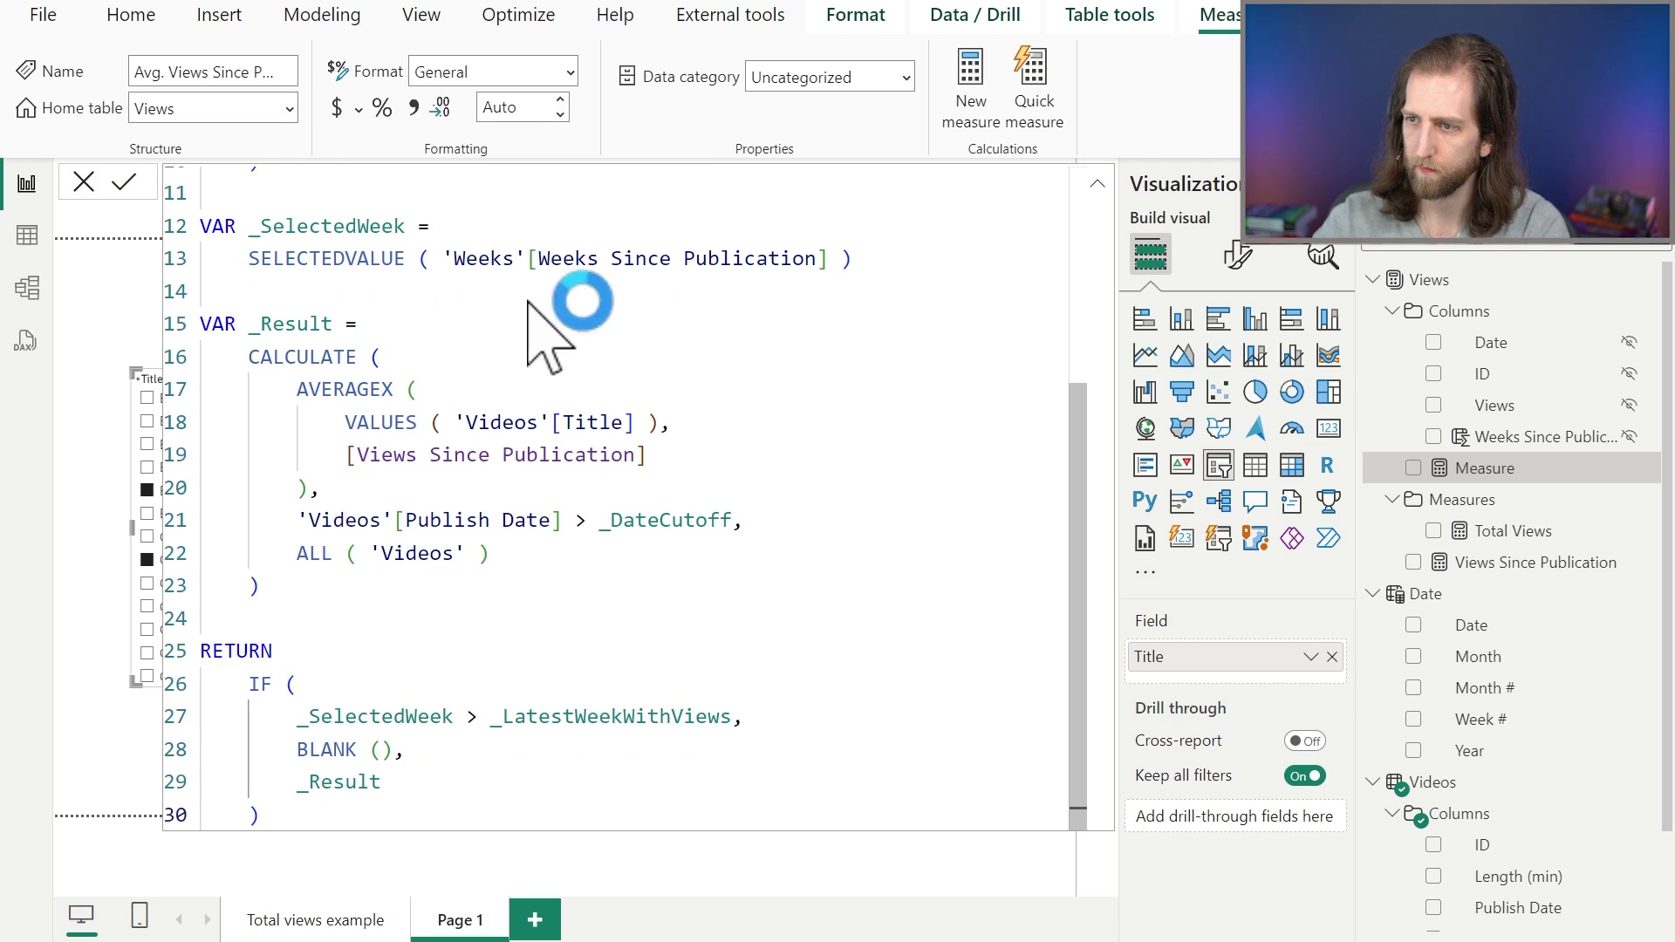
Step: Filter the Title slicer to only Can Contoso's Latest Product Break the Internet?
{"action": "left_click", "coordinate": [1097, 183]}
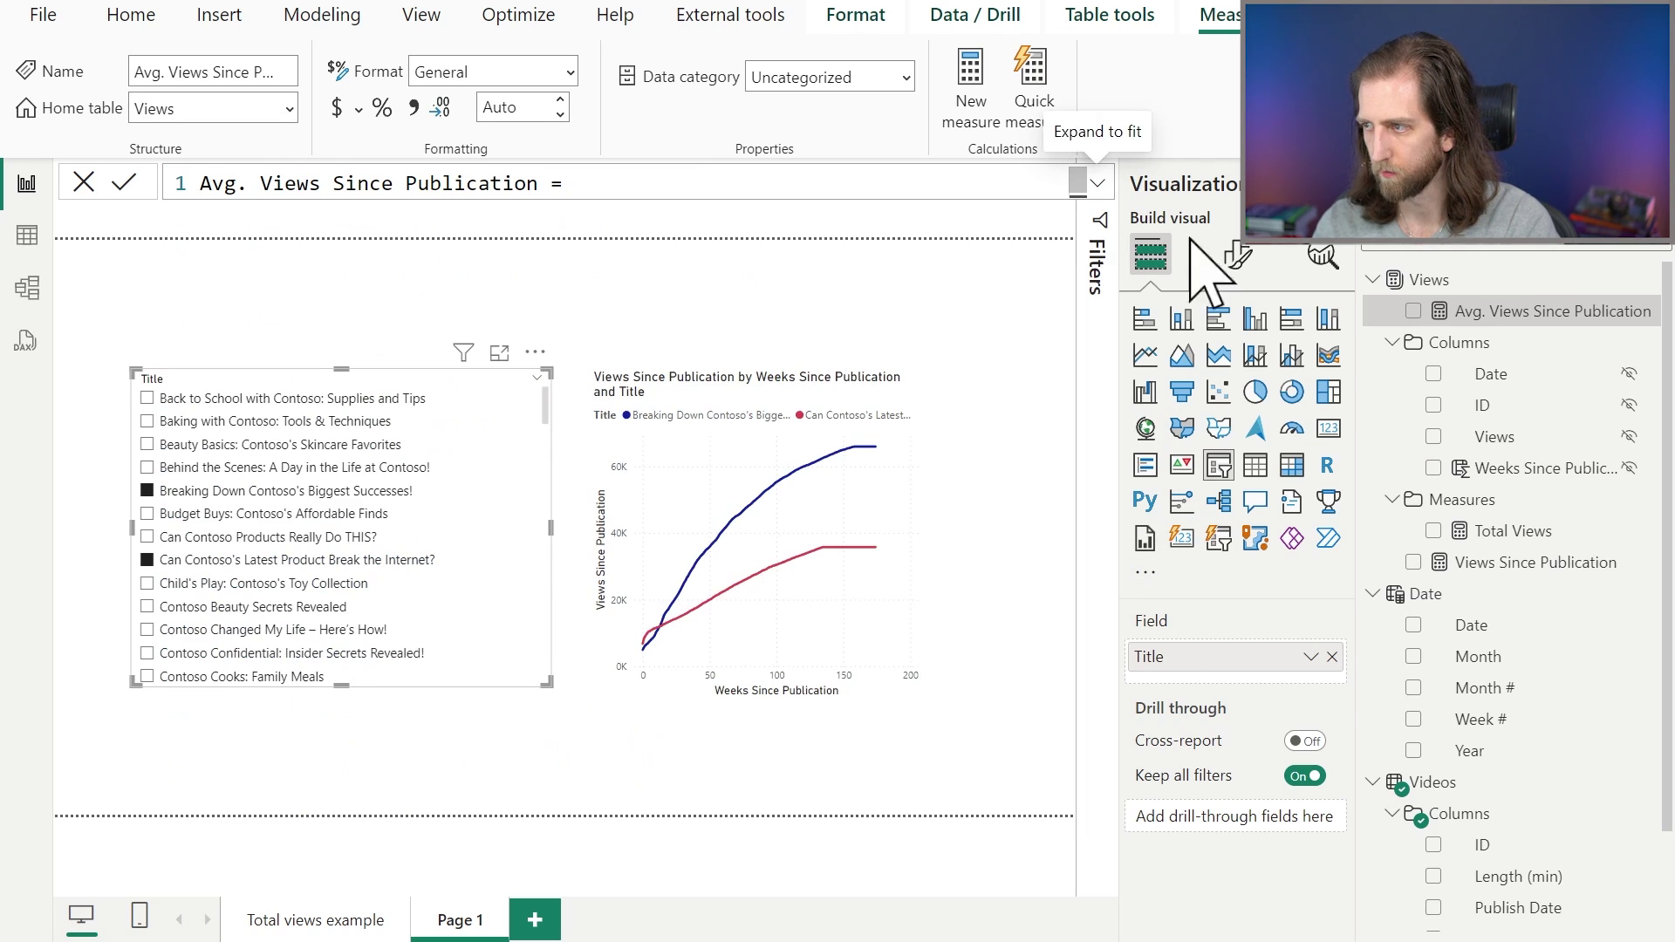
{"action": "left_click", "coordinate": [767, 406]}
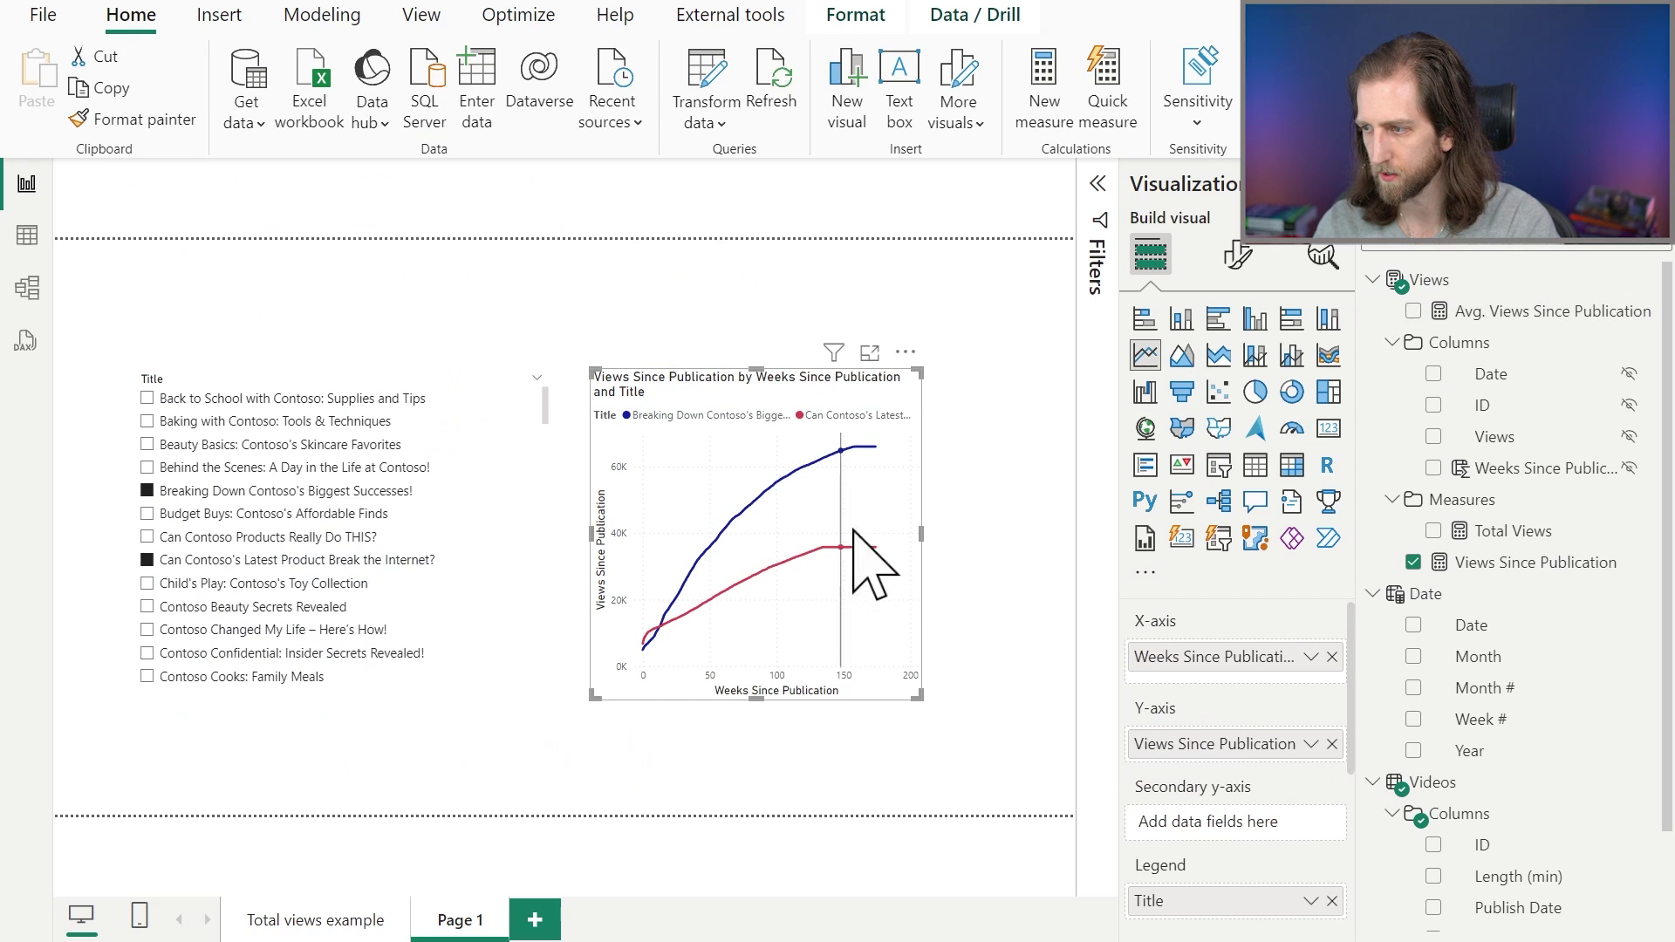
{"action": "left_click", "coordinate": [248, 496]}
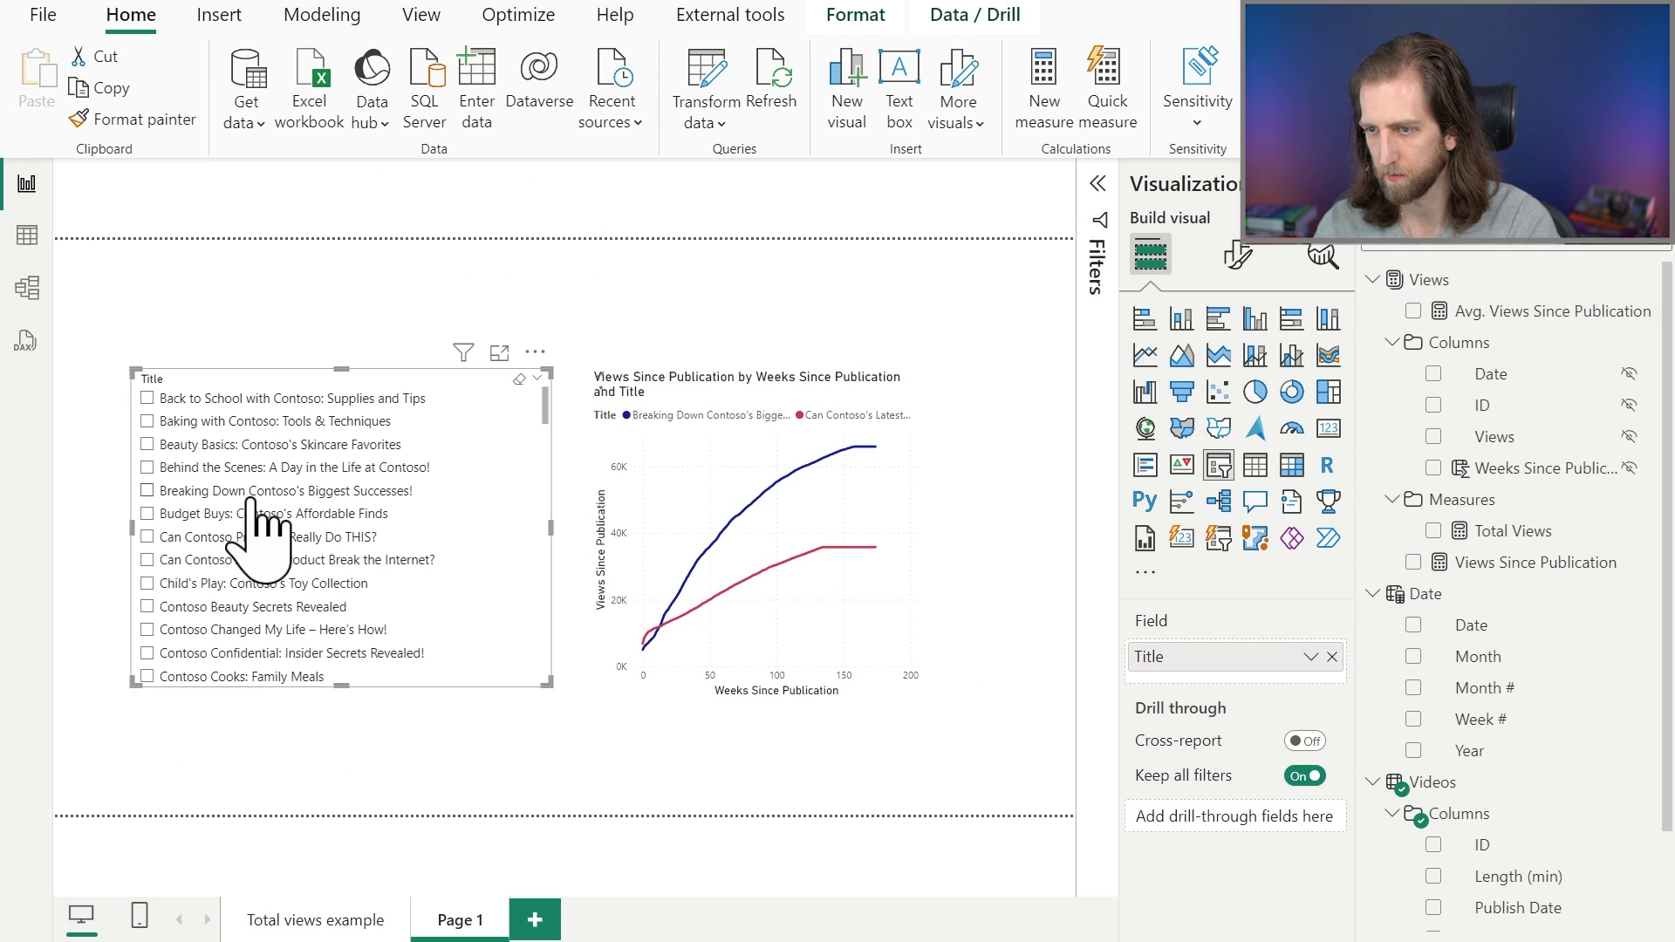
{"action": "left_click", "coordinate": [251, 498]}
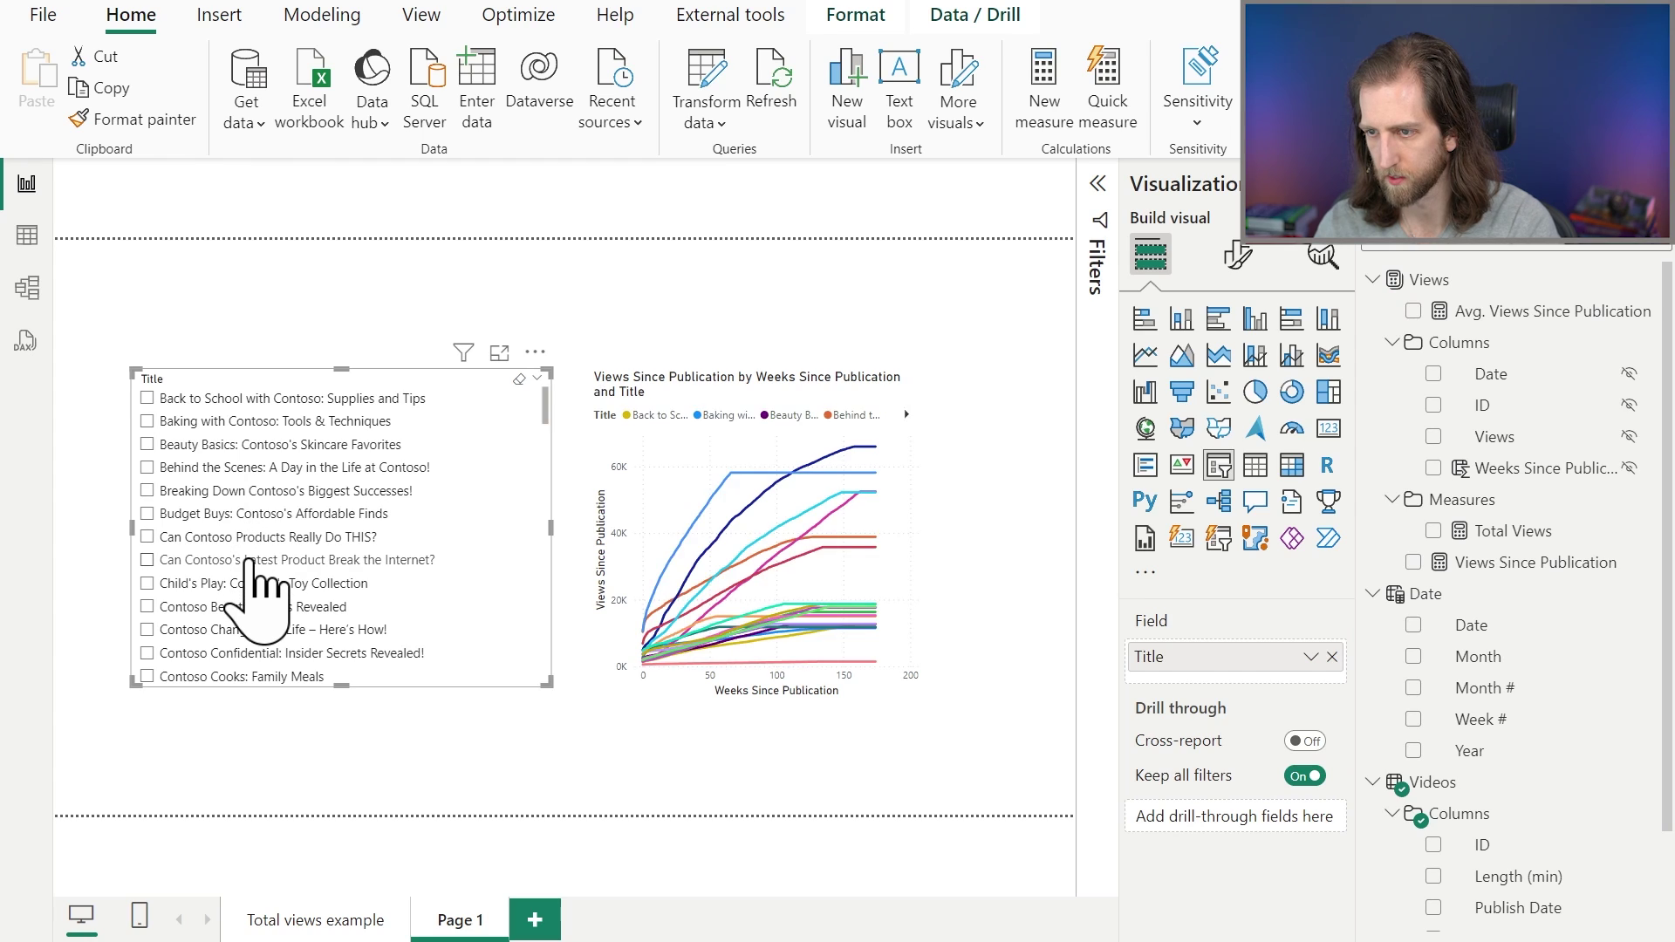
{"action": "left_click", "coordinate": [260, 559]}
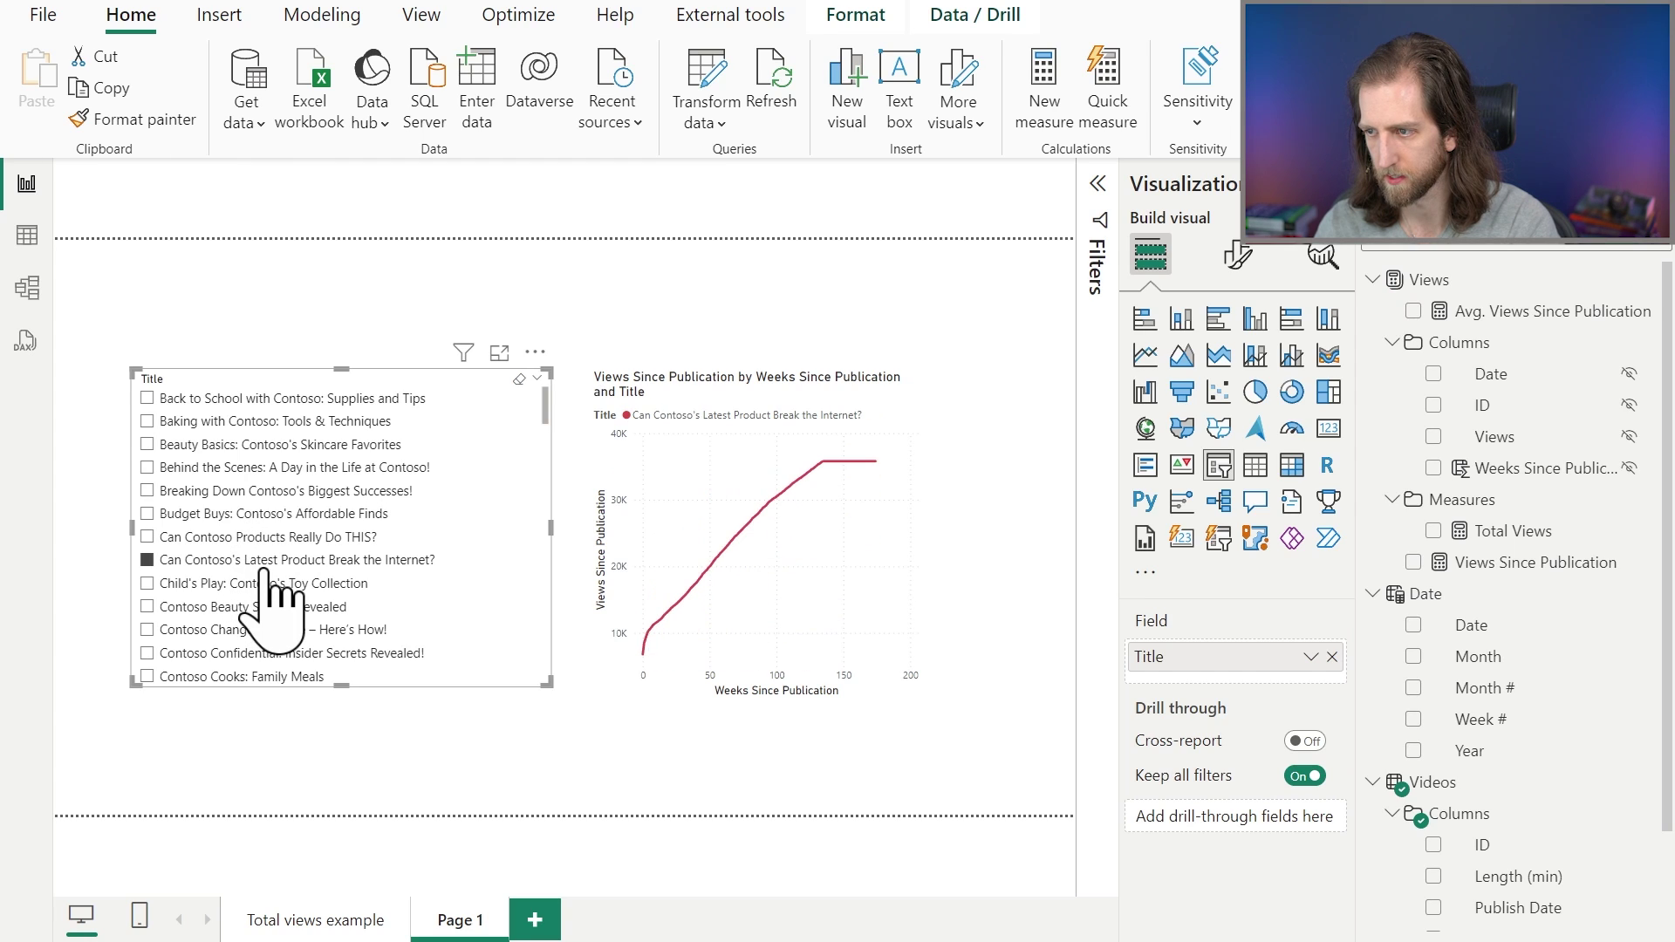
{"action": "left_click", "coordinate": [898, 694]}
Step: Remove Title from the chart's Legend and add Avg. Views Since Publication to the Y-axis
{"action": "scroll", "coordinate": [1286, 837], "scroll_direction": "down", "scroll_amount": 2}
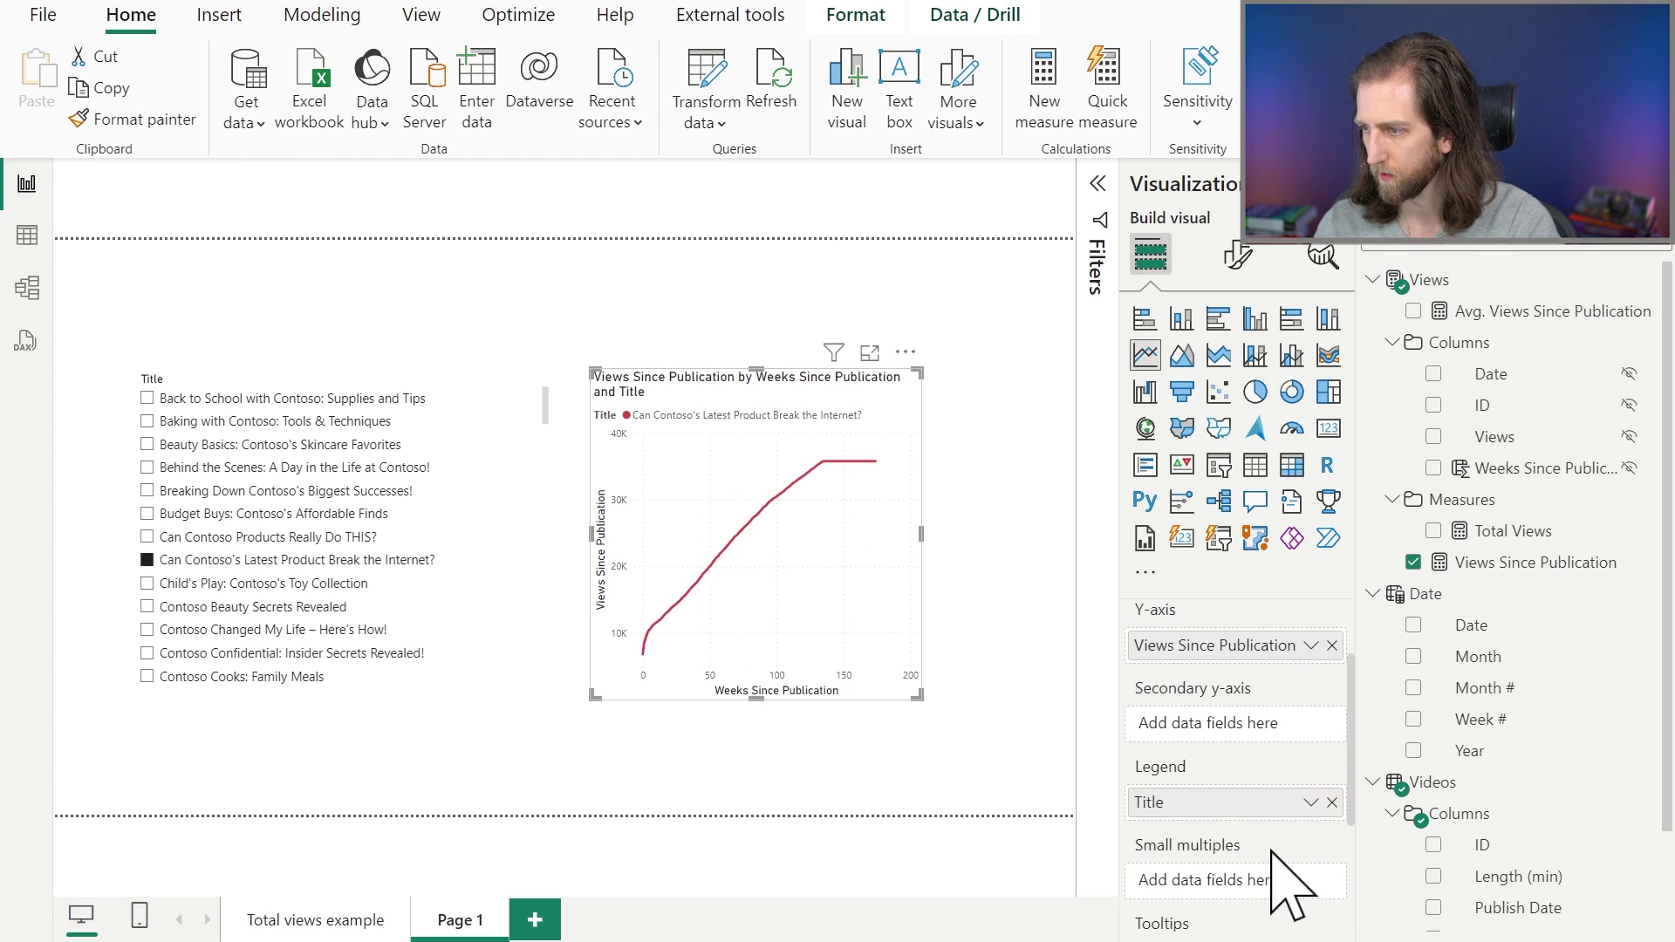
{"action": "left_click", "coordinate": [1332, 802]}
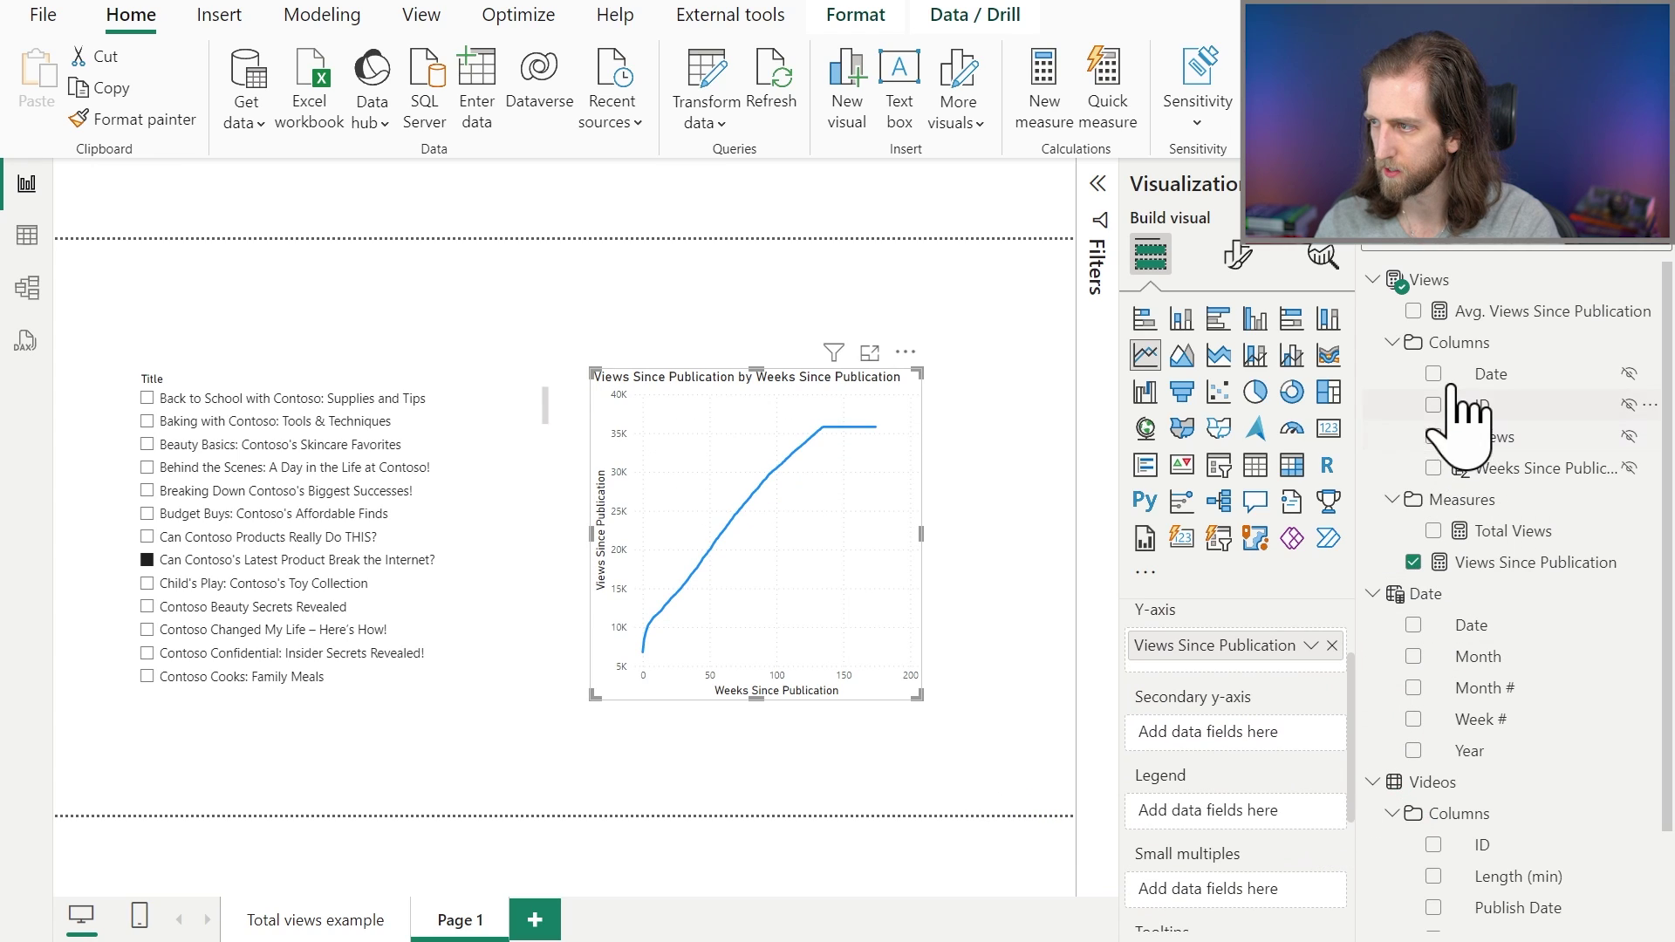
{"action": "left_click", "coordinate": [1416, 312]}
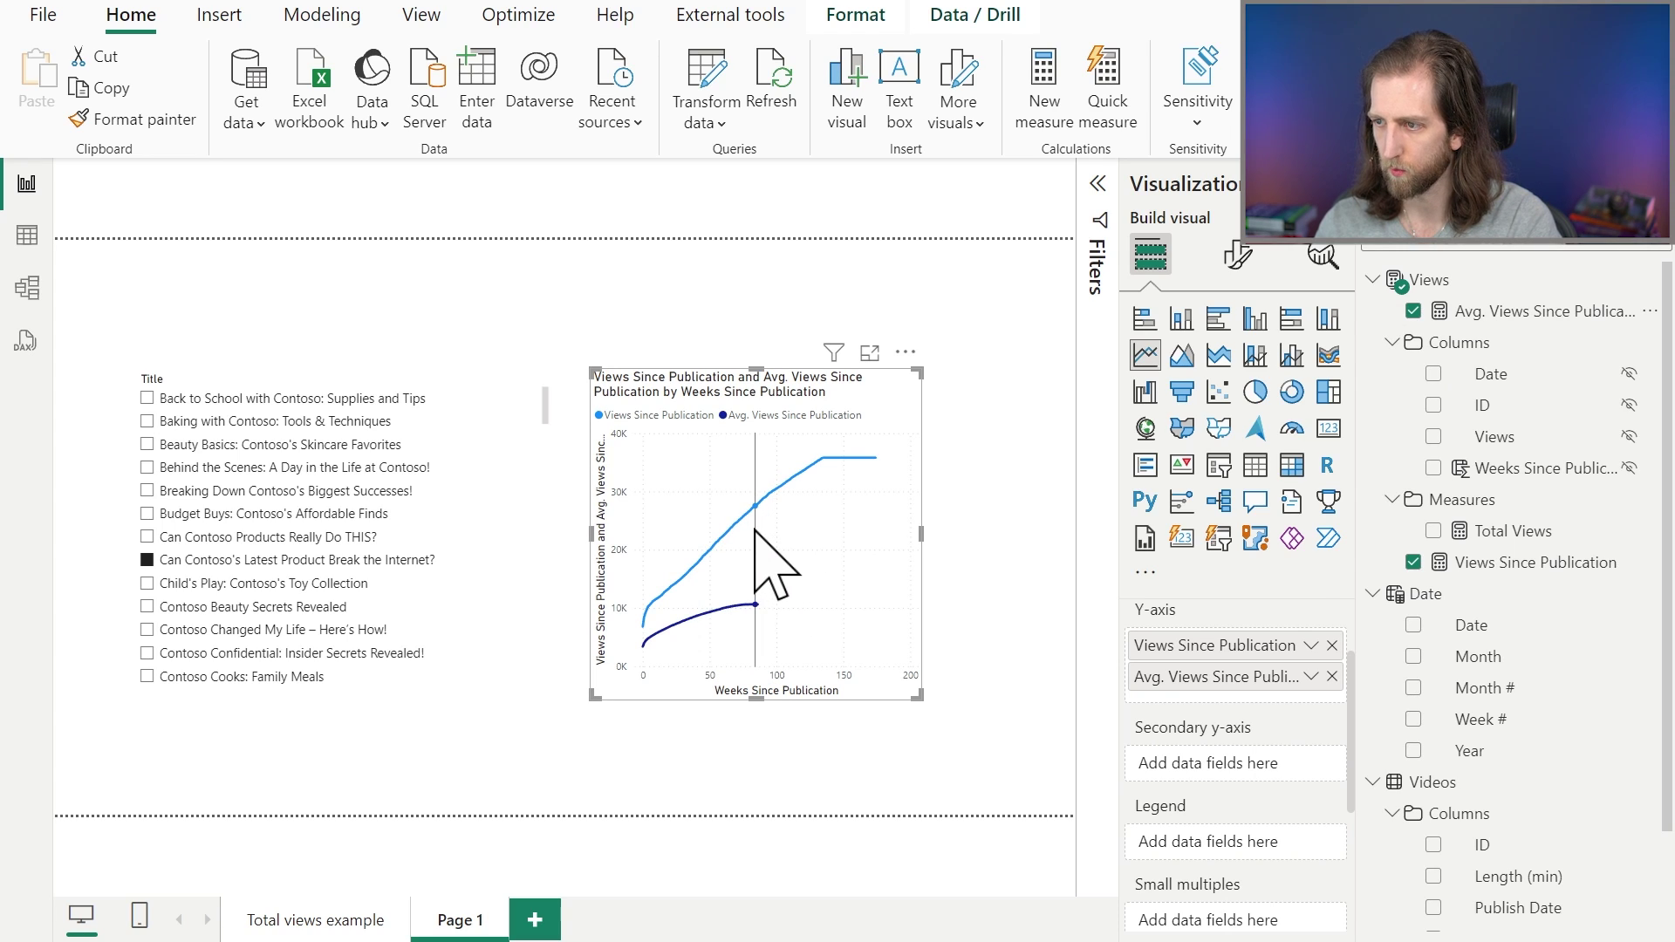
{"action": "mouse_move", "coordinate": [753, 508]}
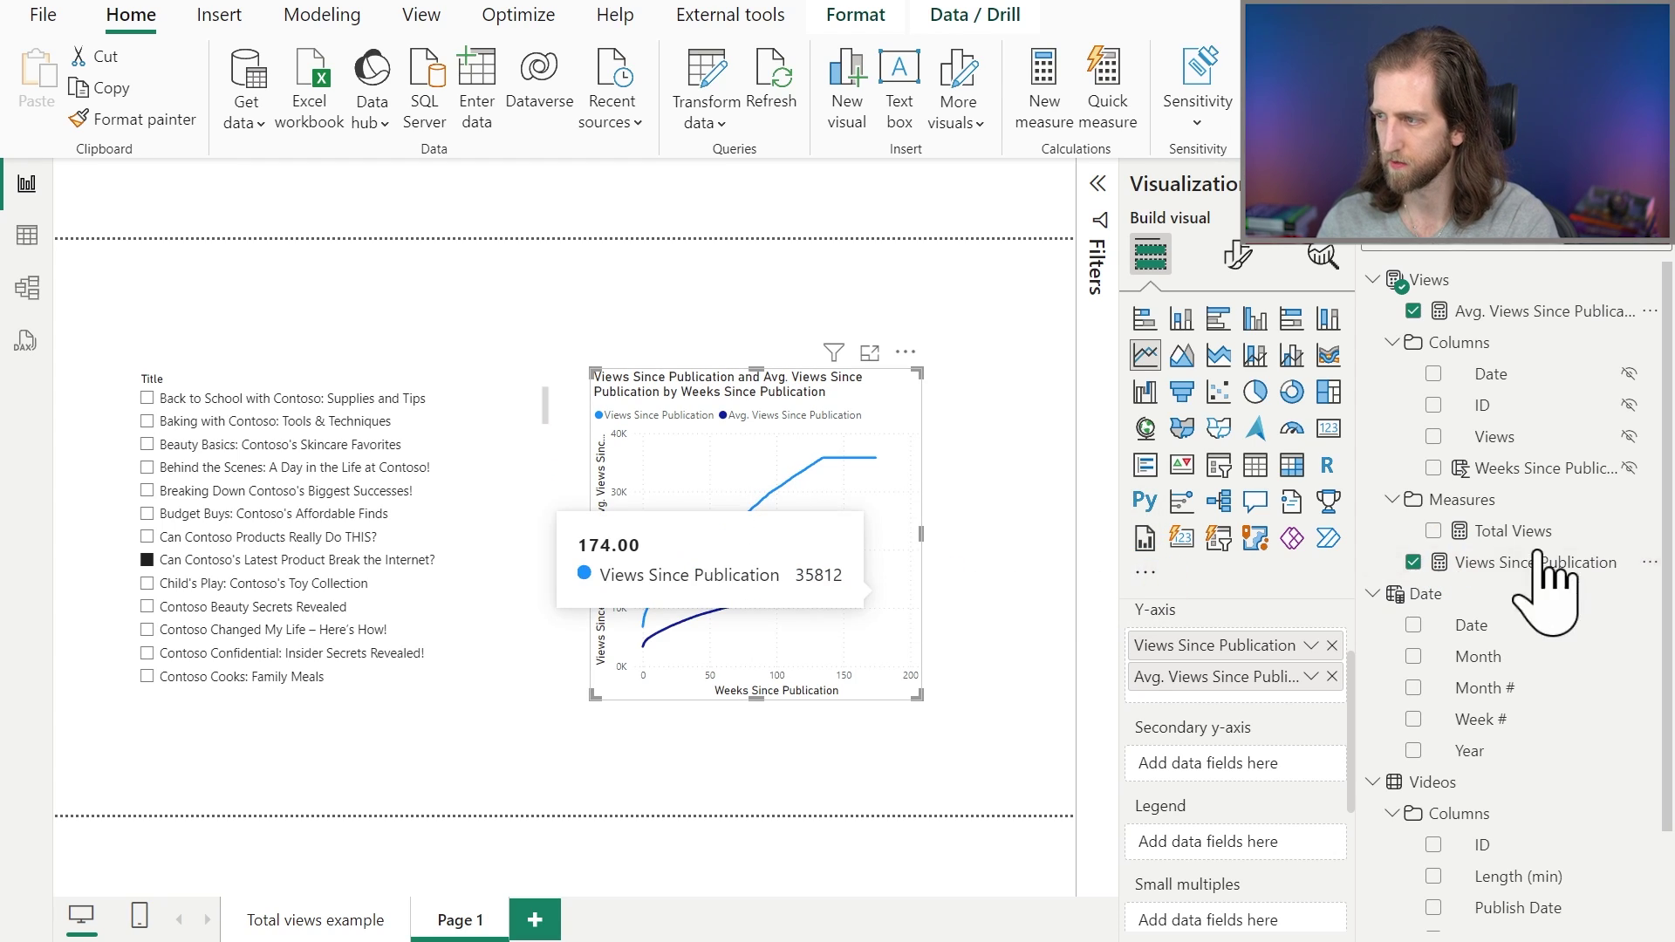
Step: Change the average measure's _DateCutoff to DATE(2020, 01, 01)
{"action": "left_click", "coordinate": [1540, 312]}
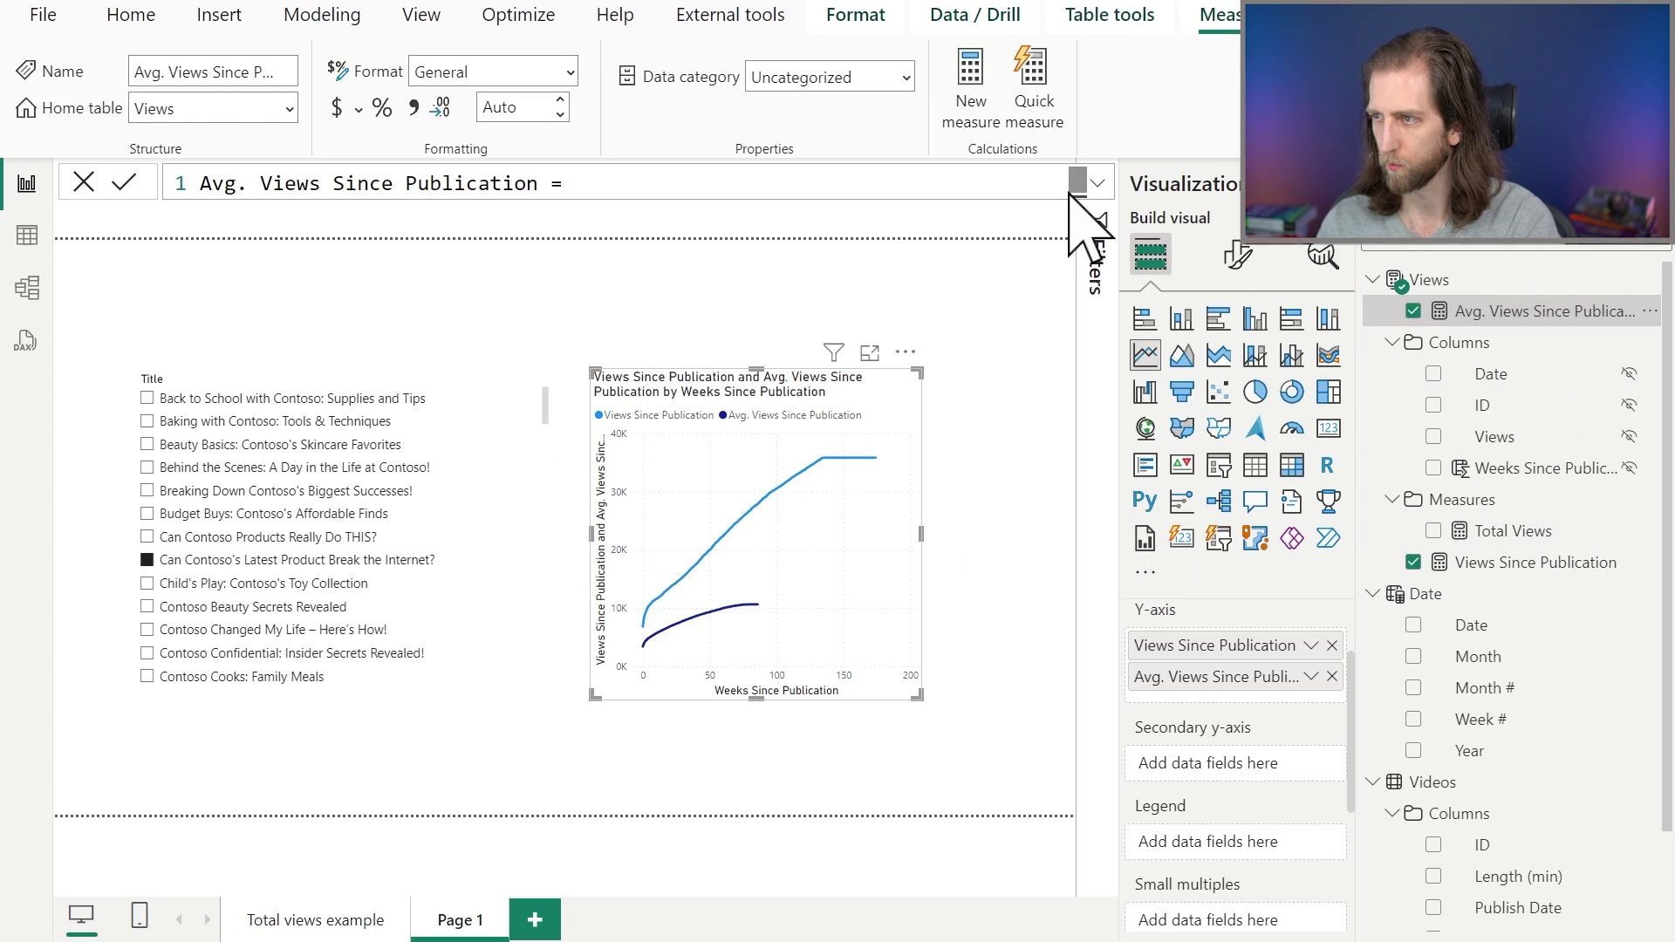
{"action": "left_click", "coordinate": [1092, 178]}
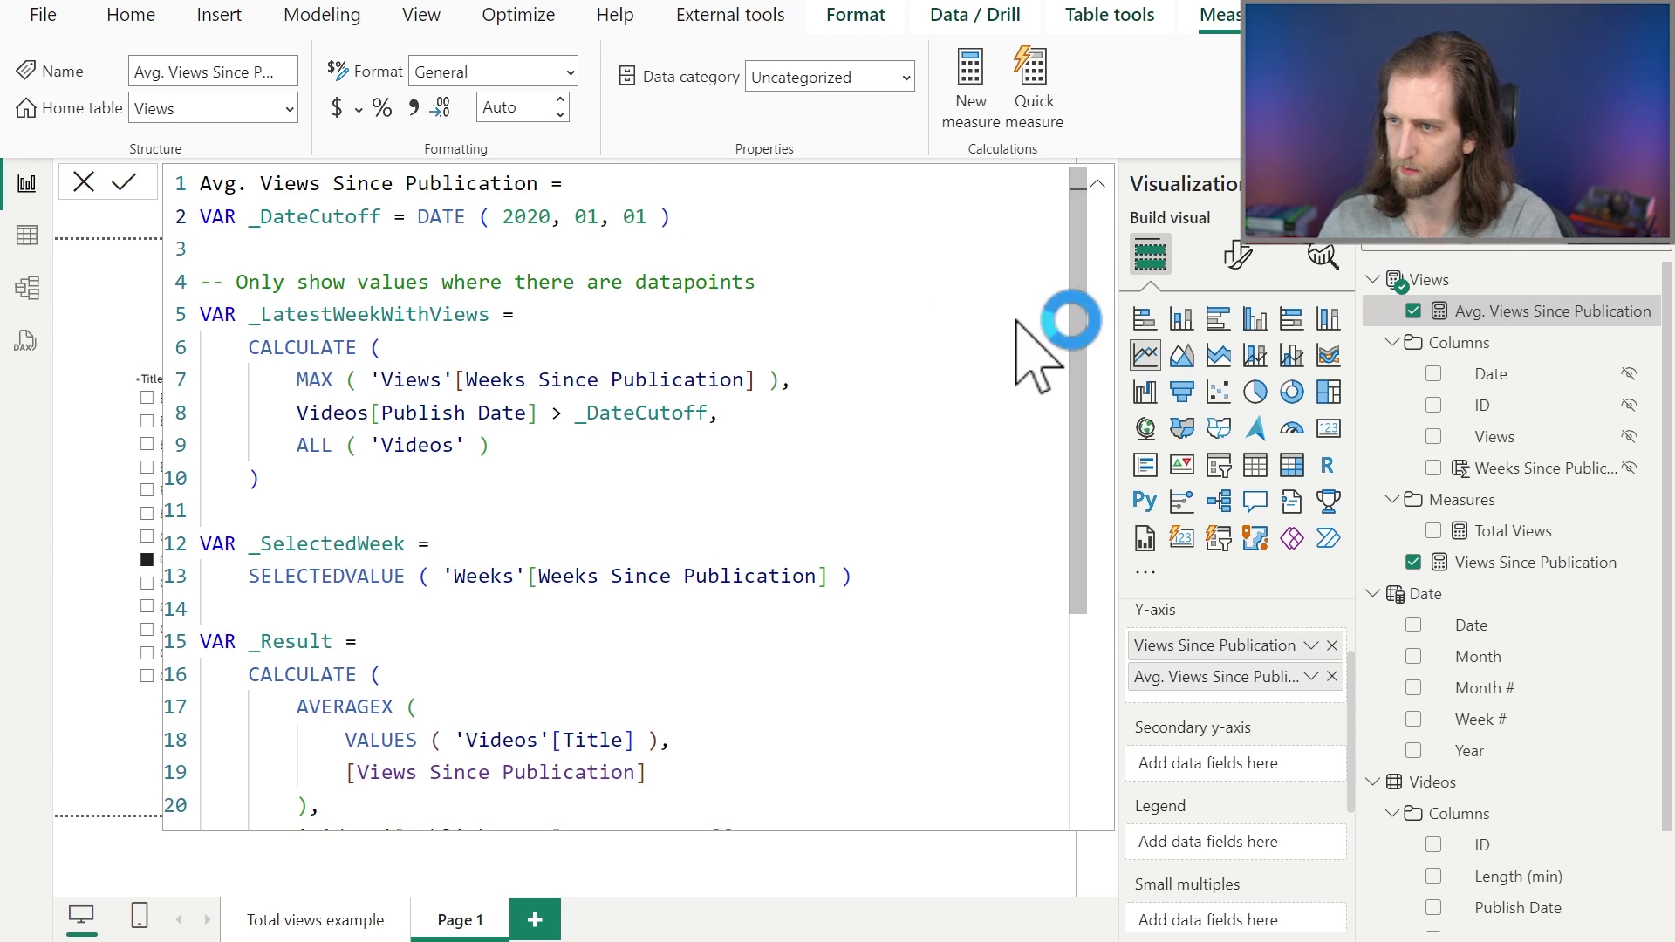
{"action": "left_click", "coordinate": [1097, 185]}
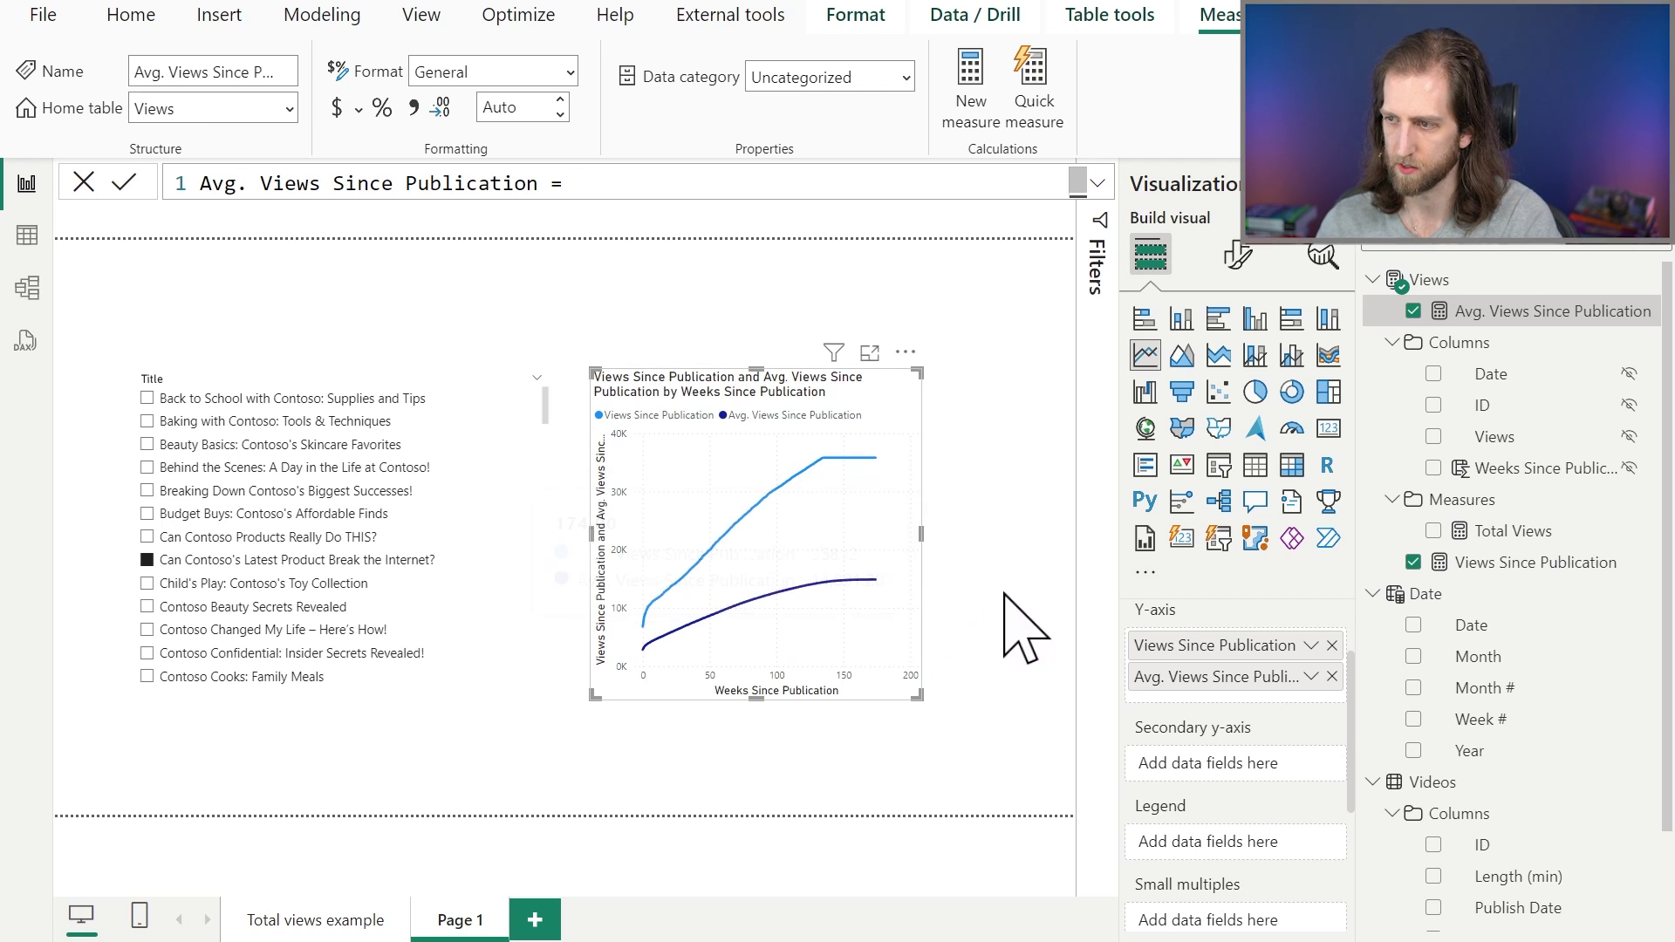
{"action": "left_click", "coordinate": [1022, 551]}
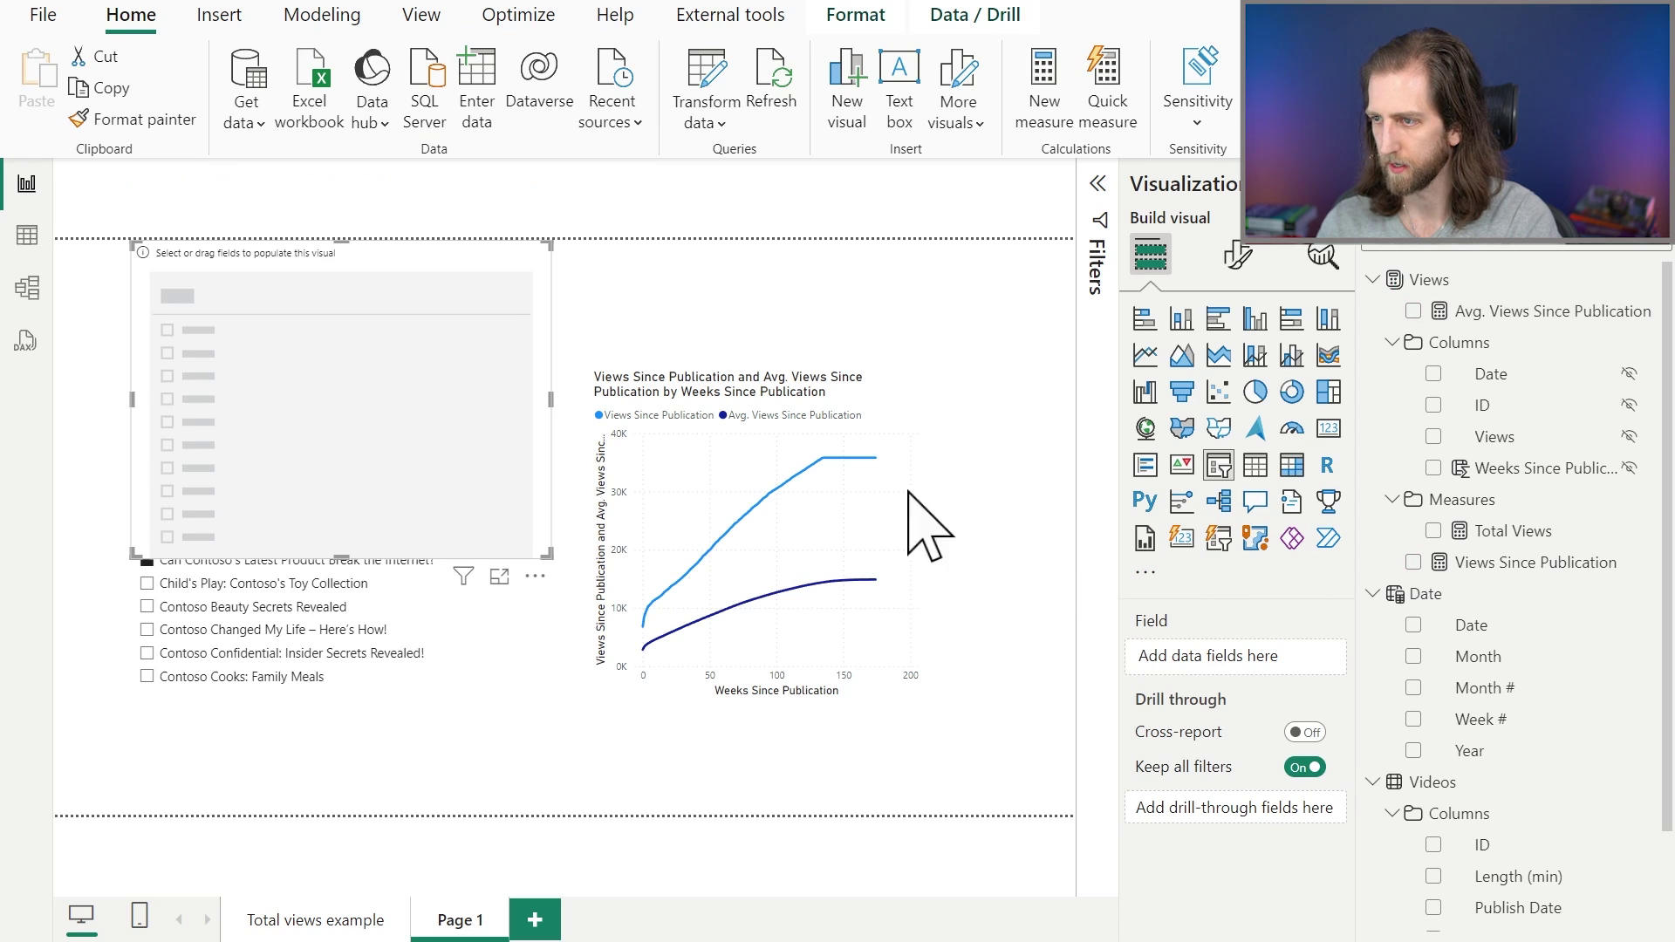
Step: Add a Weeks Since Publication slicer above the chart, formatting weeks as whole numbers
{"action": "left_click_drag", "start_coordinate": [477, 475], "coordinate": [841, 486]}
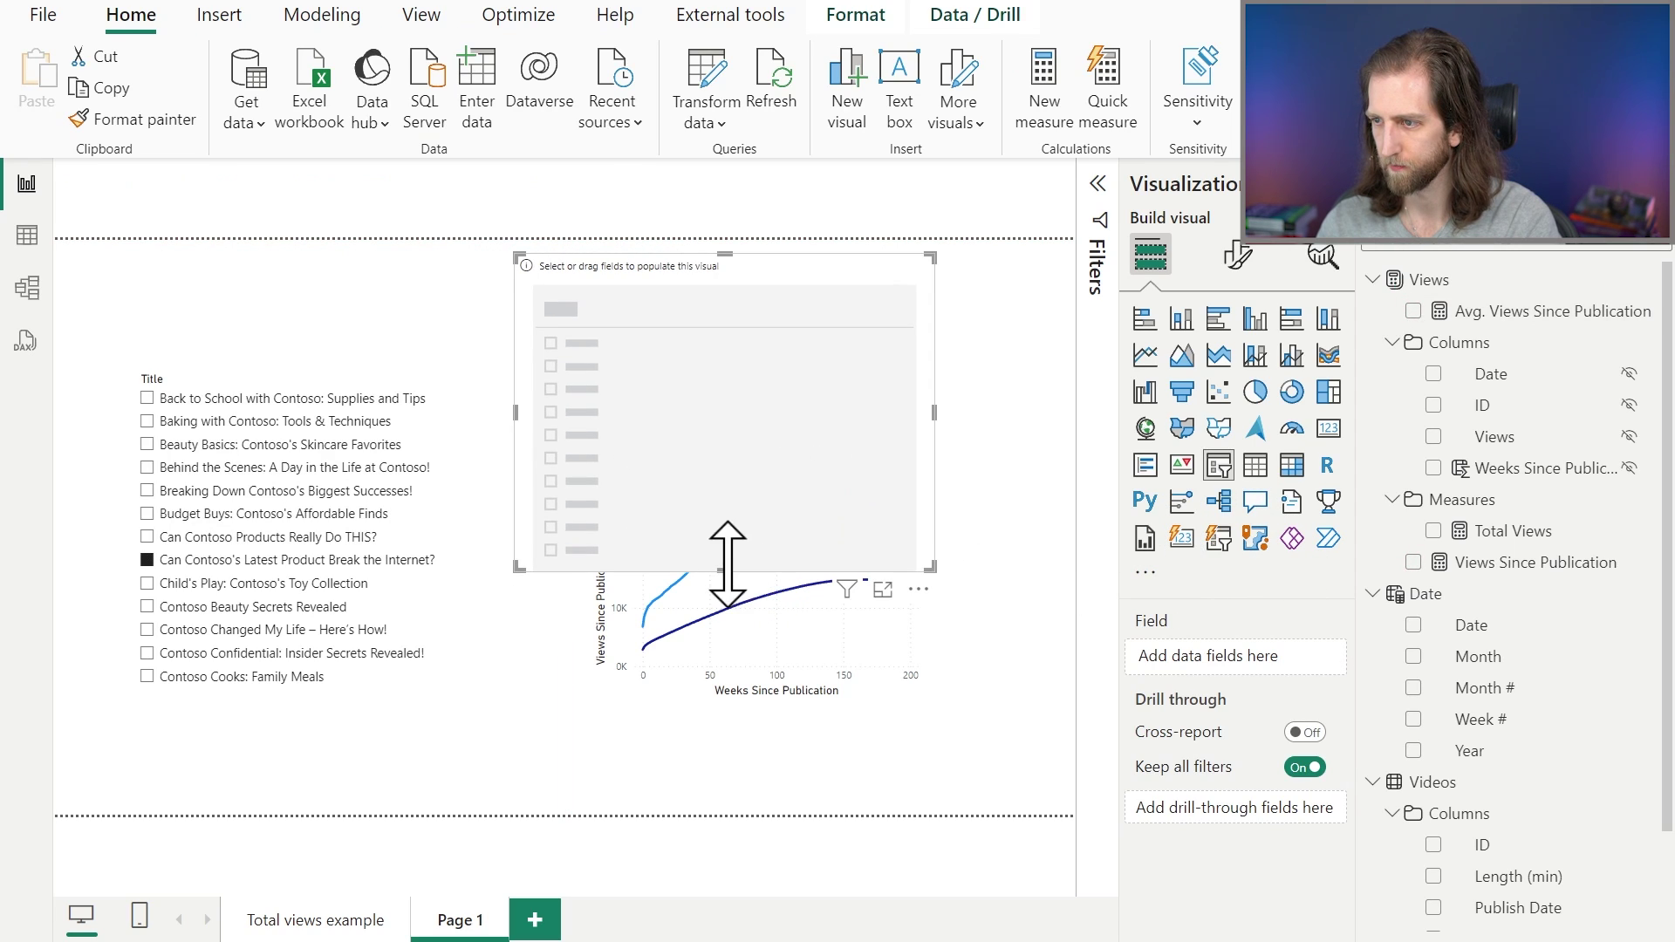
{"action": "left_click_drag", "start_coordinate": [738, 567], "coordinate": [766, 328]}
{"action": "scroll", "coordinate": [1536, 916], "scroll_direction": "down", "scroll_amount": 1}
{"action": "scroll", "coordinate": [1535, 916], "scroll_direction": "down", "scroll_amount": 1}
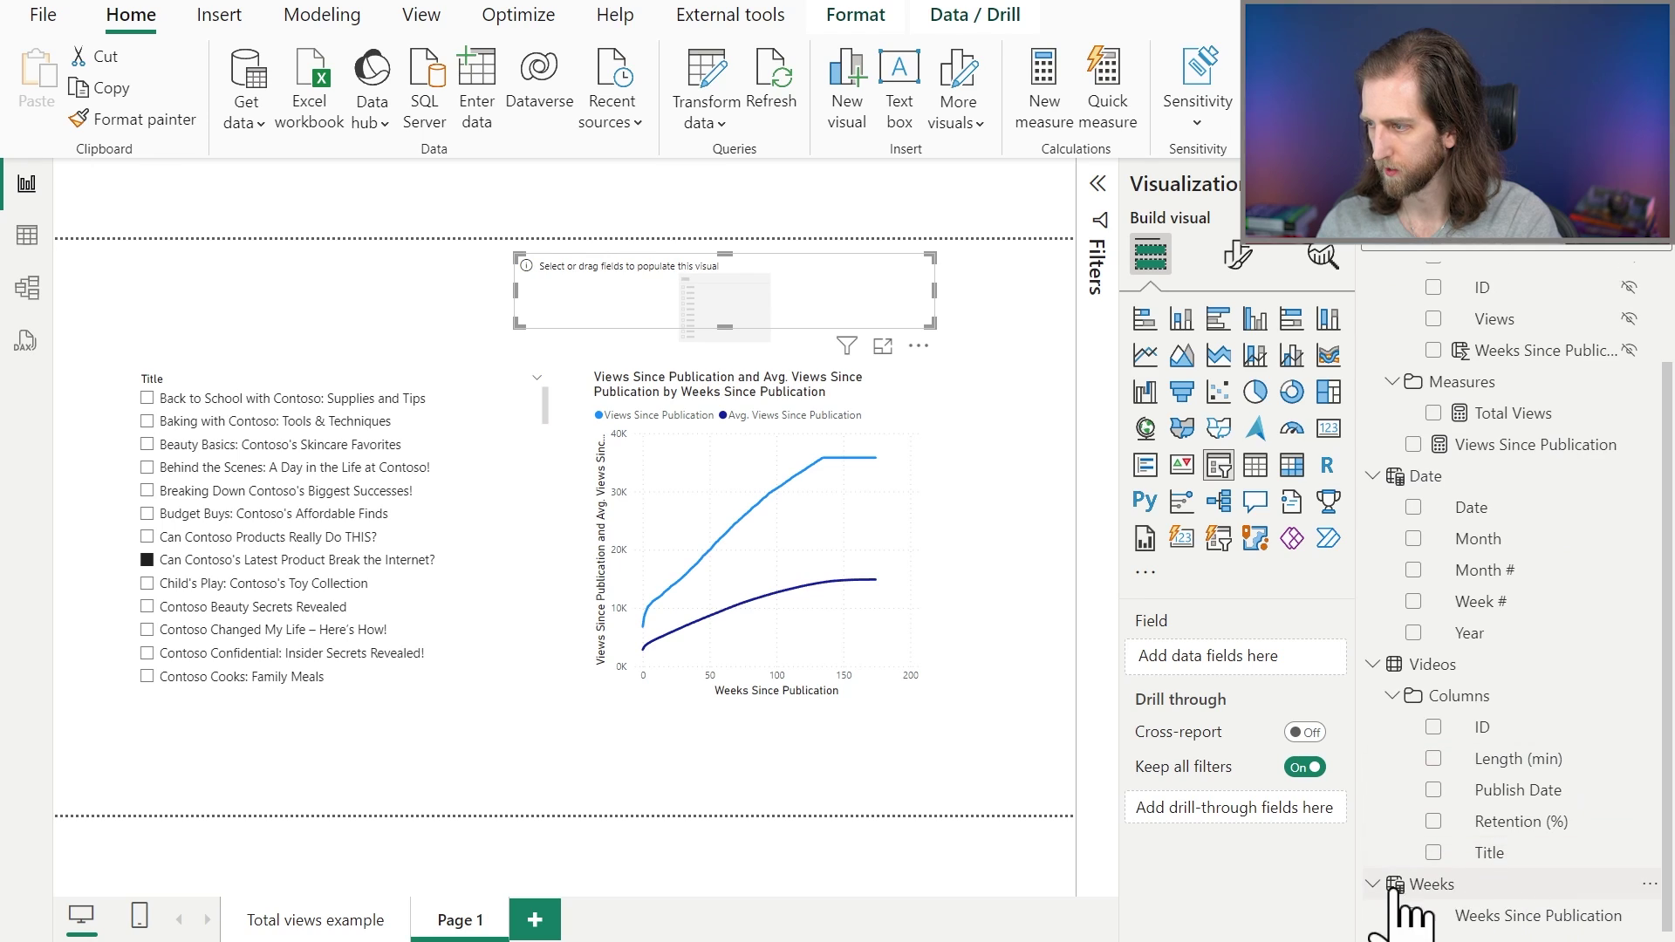
{"action": "left_click", "coordinate": [1414, 915]}
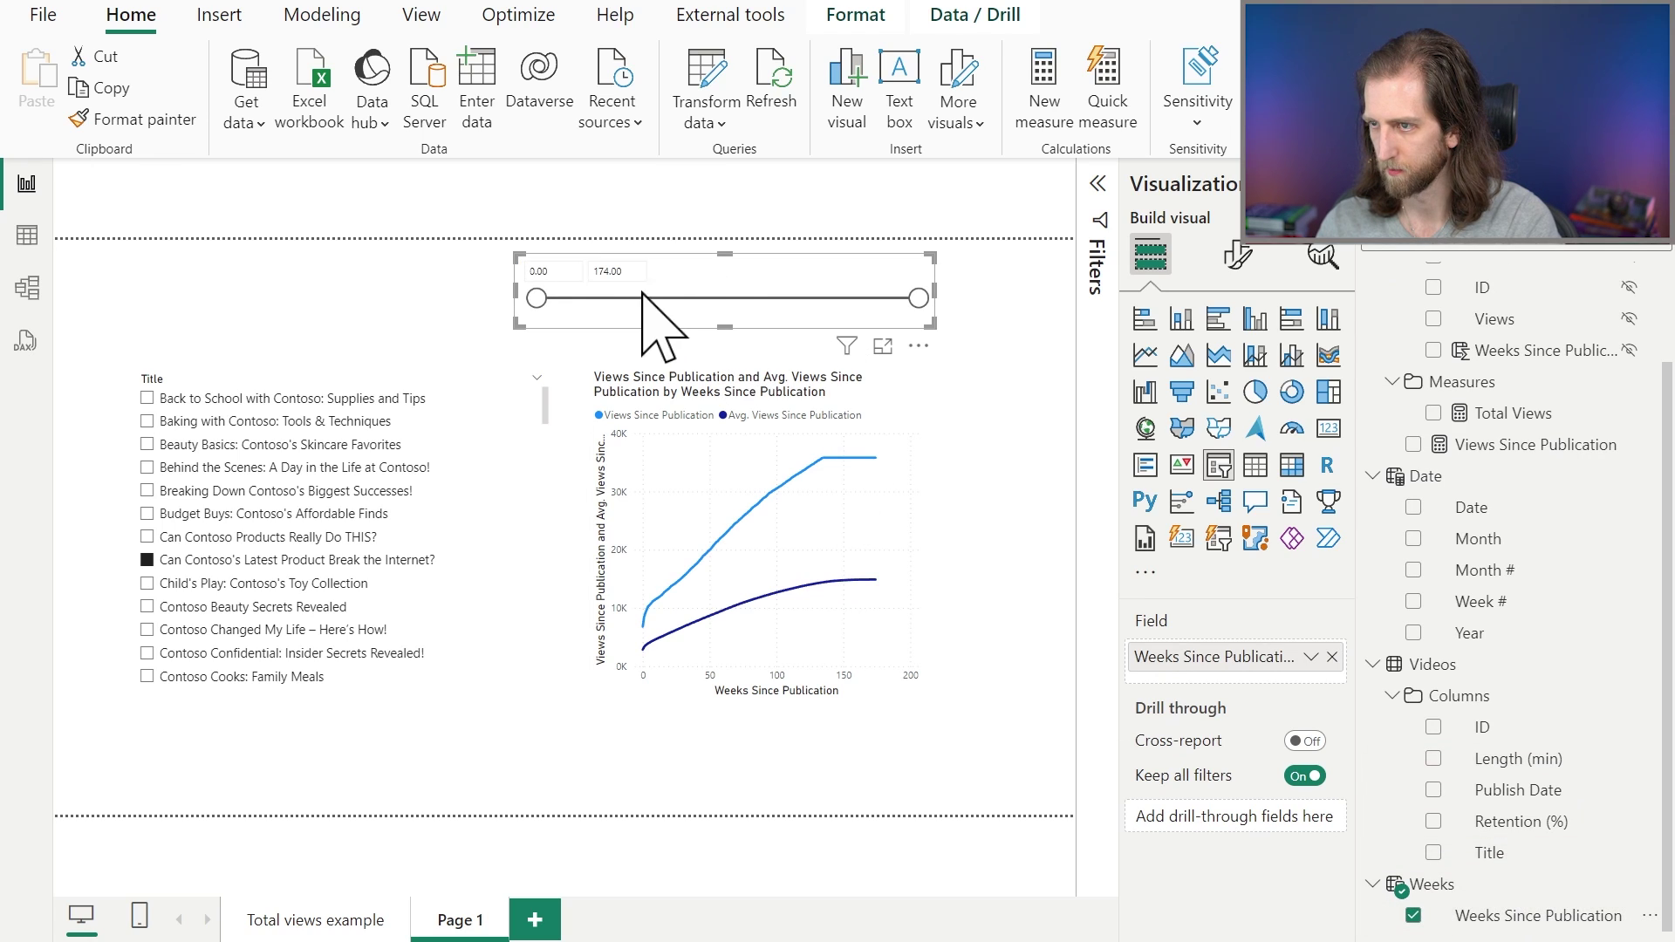
{"action": "left_click_drag", "start_coordinate": [746, 279], "coordinate": [746, 292]}
{"action": "left_click", "coordinate": [1516, 917]}
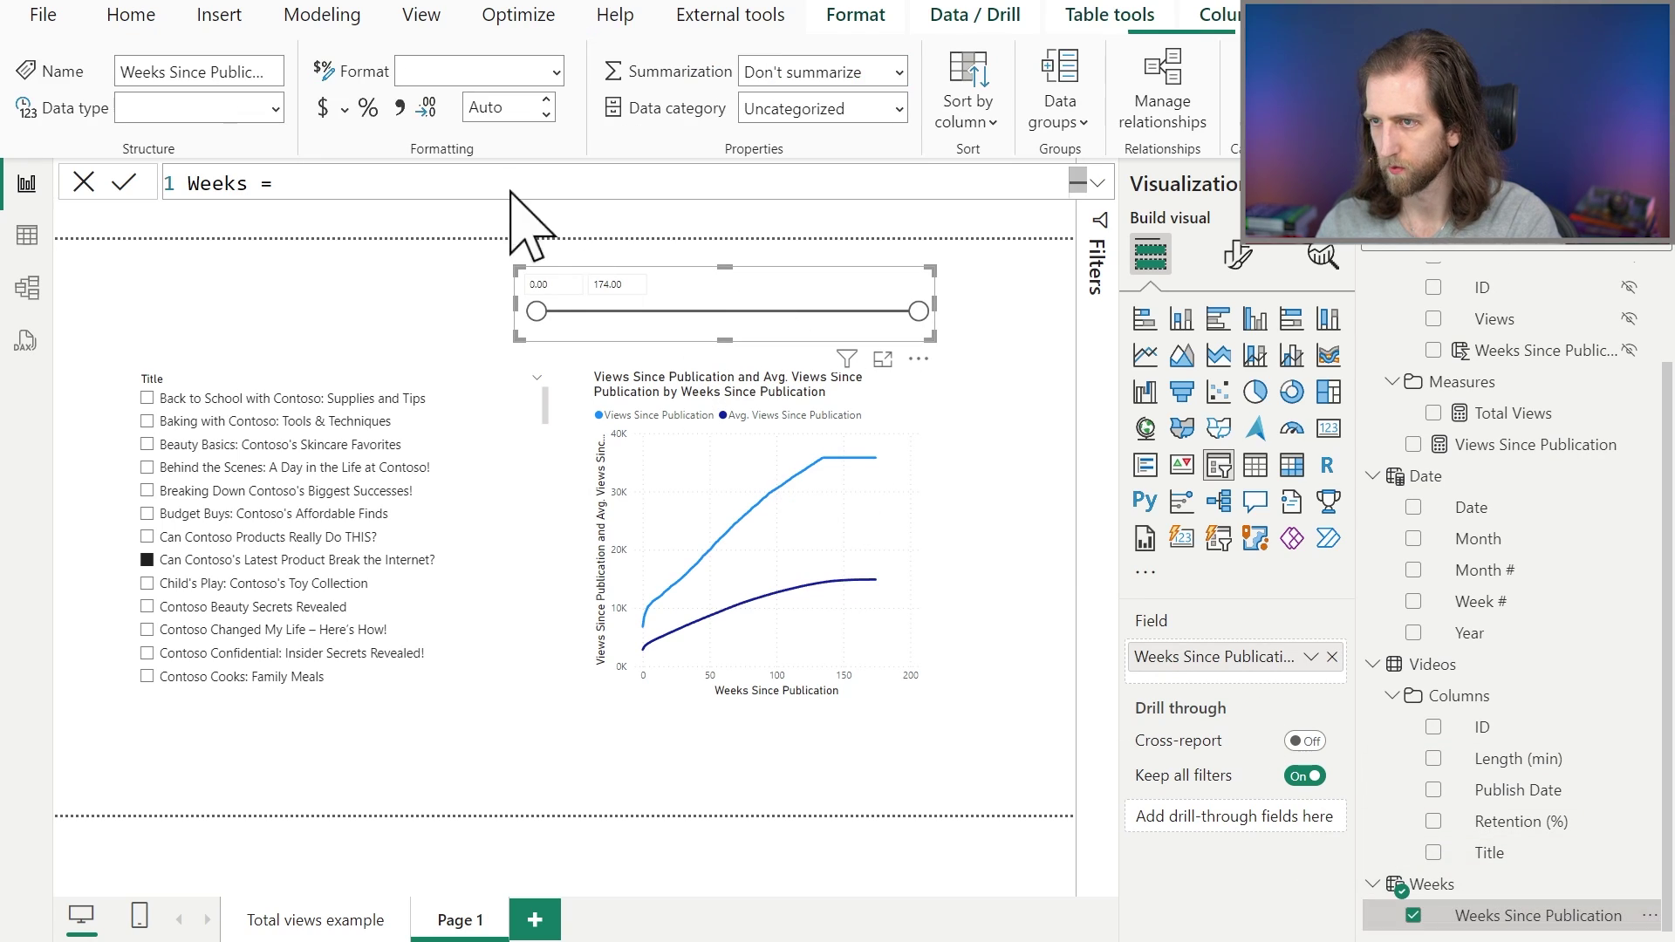
{"action": "left_click", "coordinate": [555, 73]}
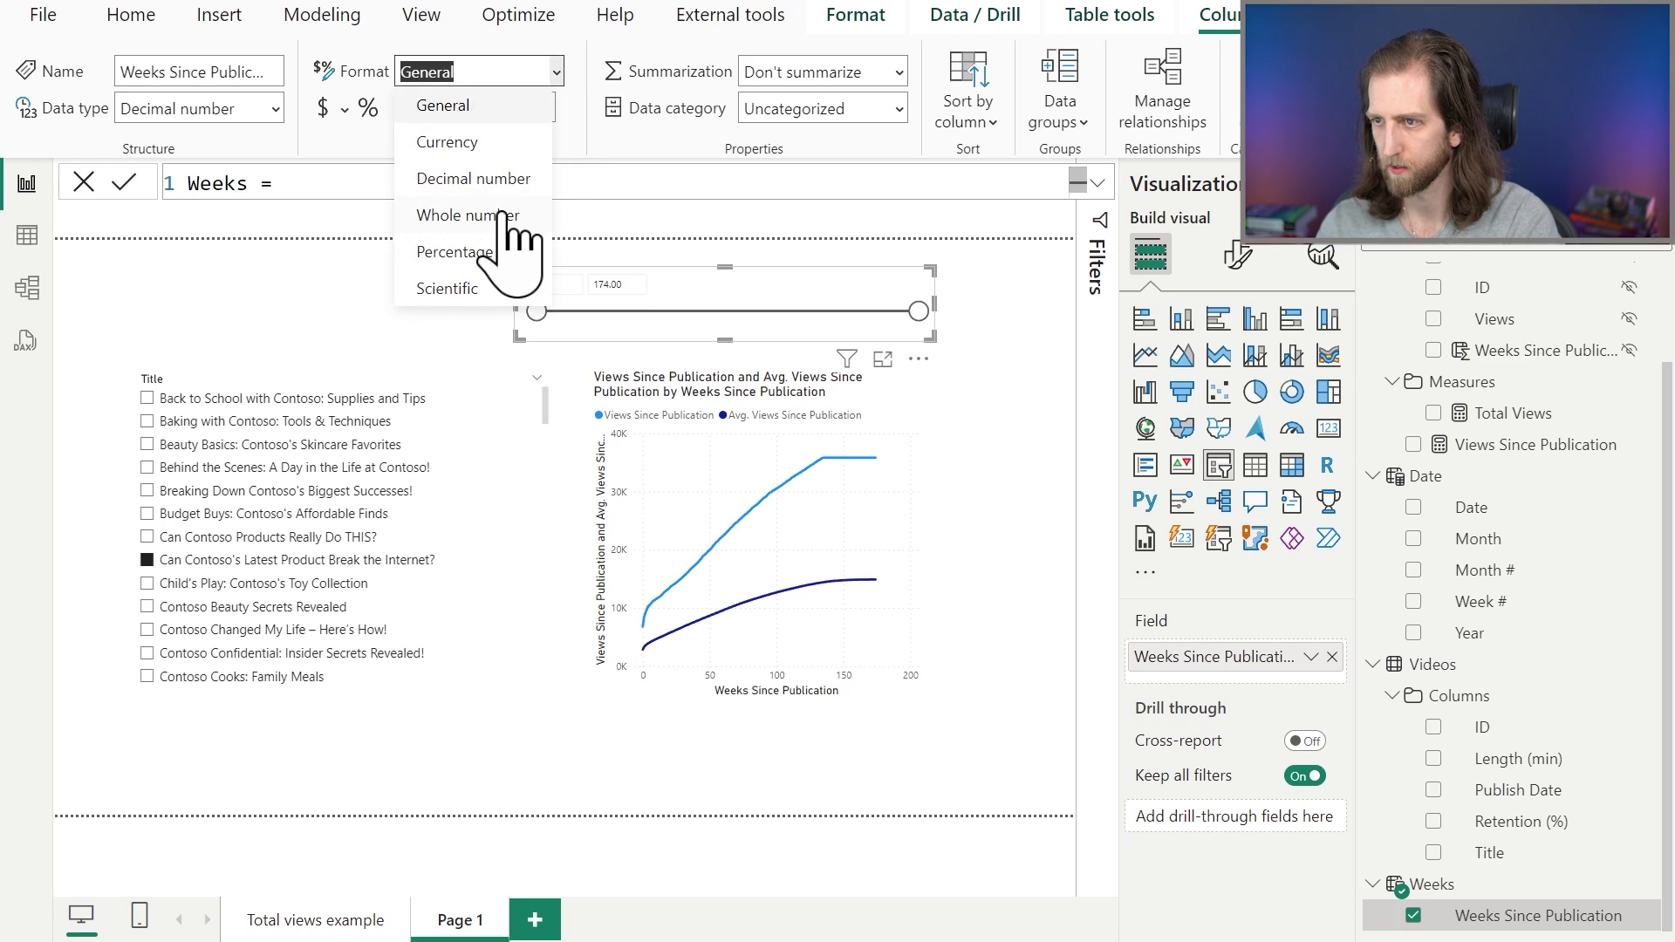
{"action": "left_click", "coordinate": [510, 218]}
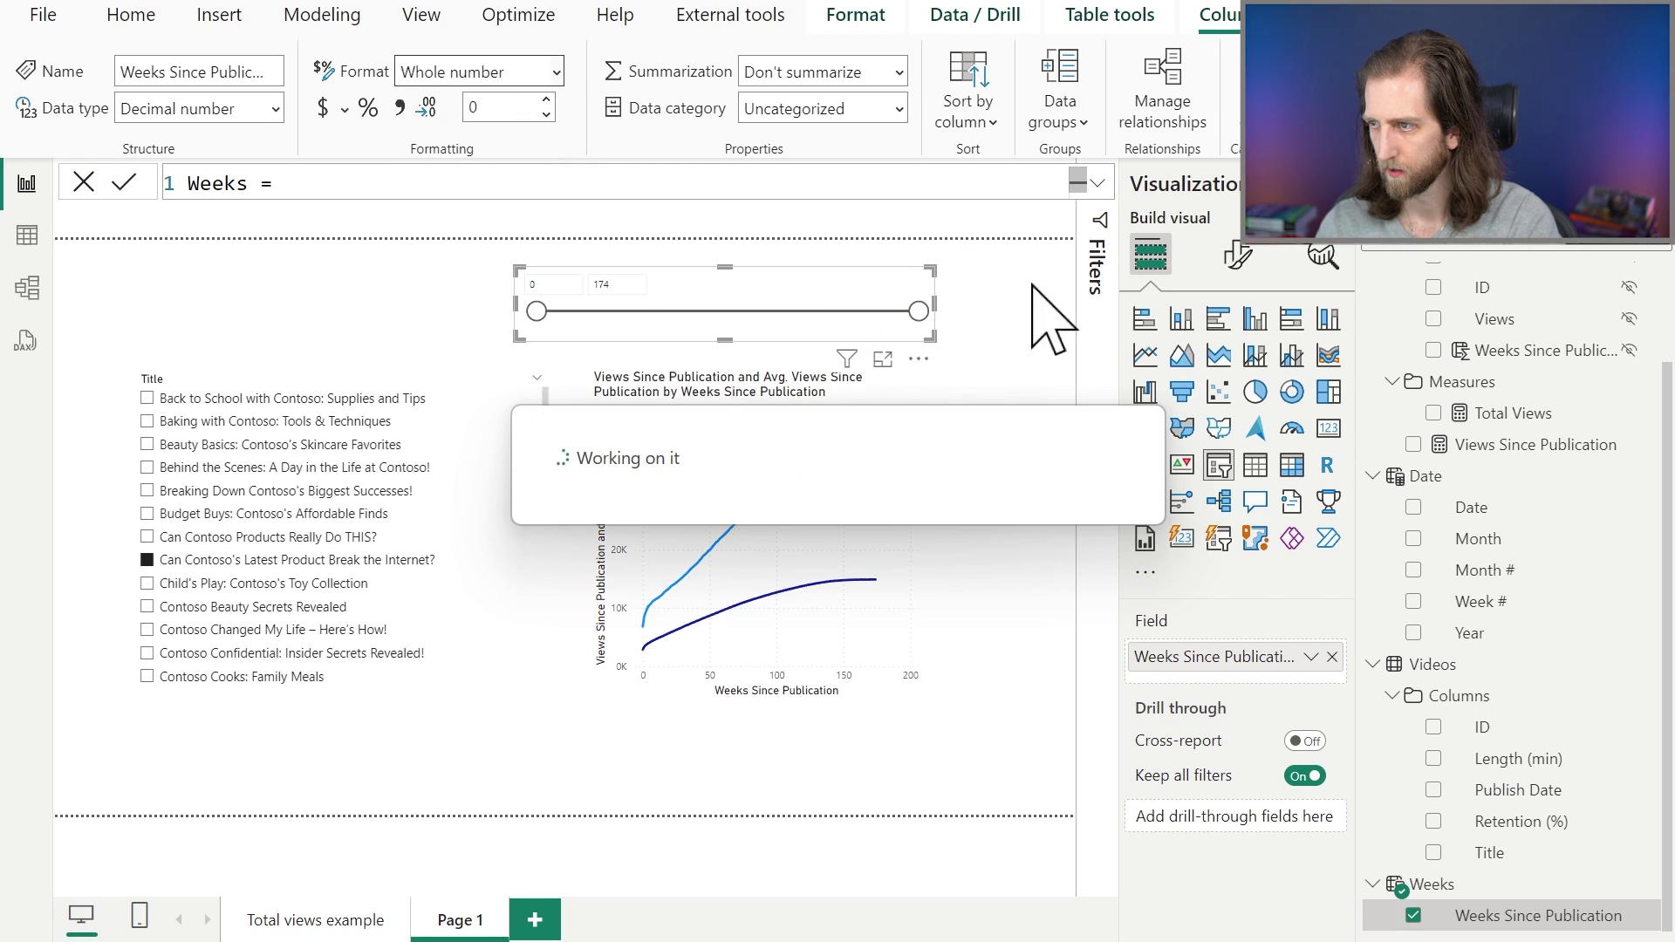
Step: Set the weeks slicer style to 'Less than or equal to' with the maximum at 20
{"action": "left_click", "coordinate": [1237, 256]}
{"action": "left_click", "coordinate": [1242, 435]}
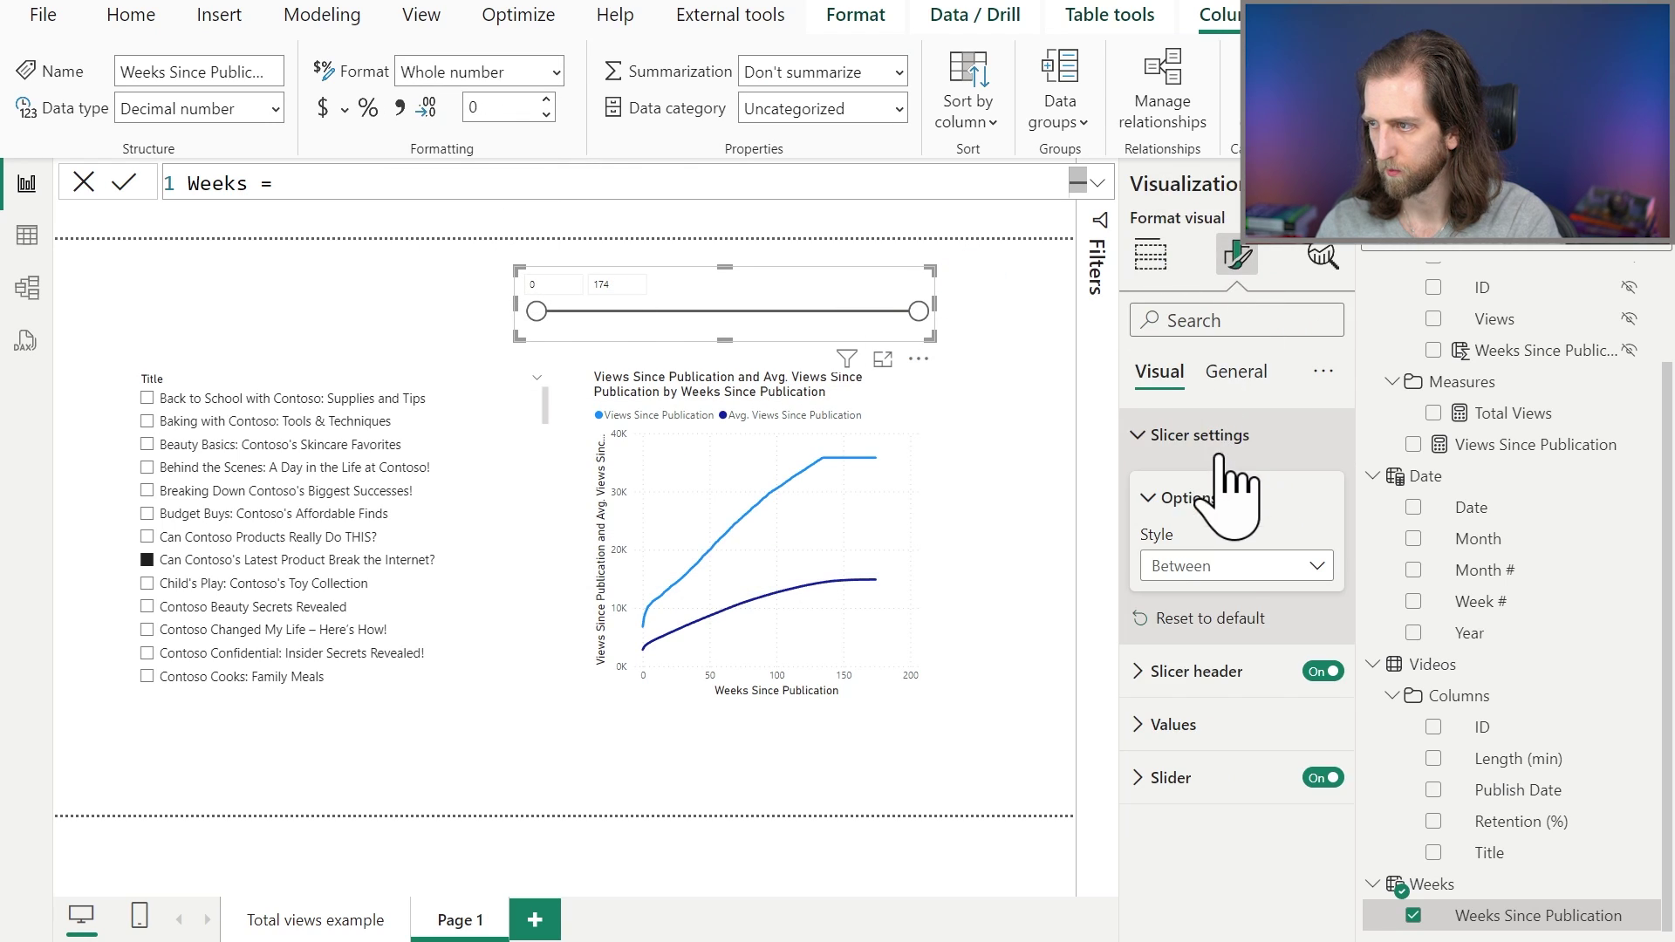
{"action": "left_click", "coordinate": [1234, 569]}
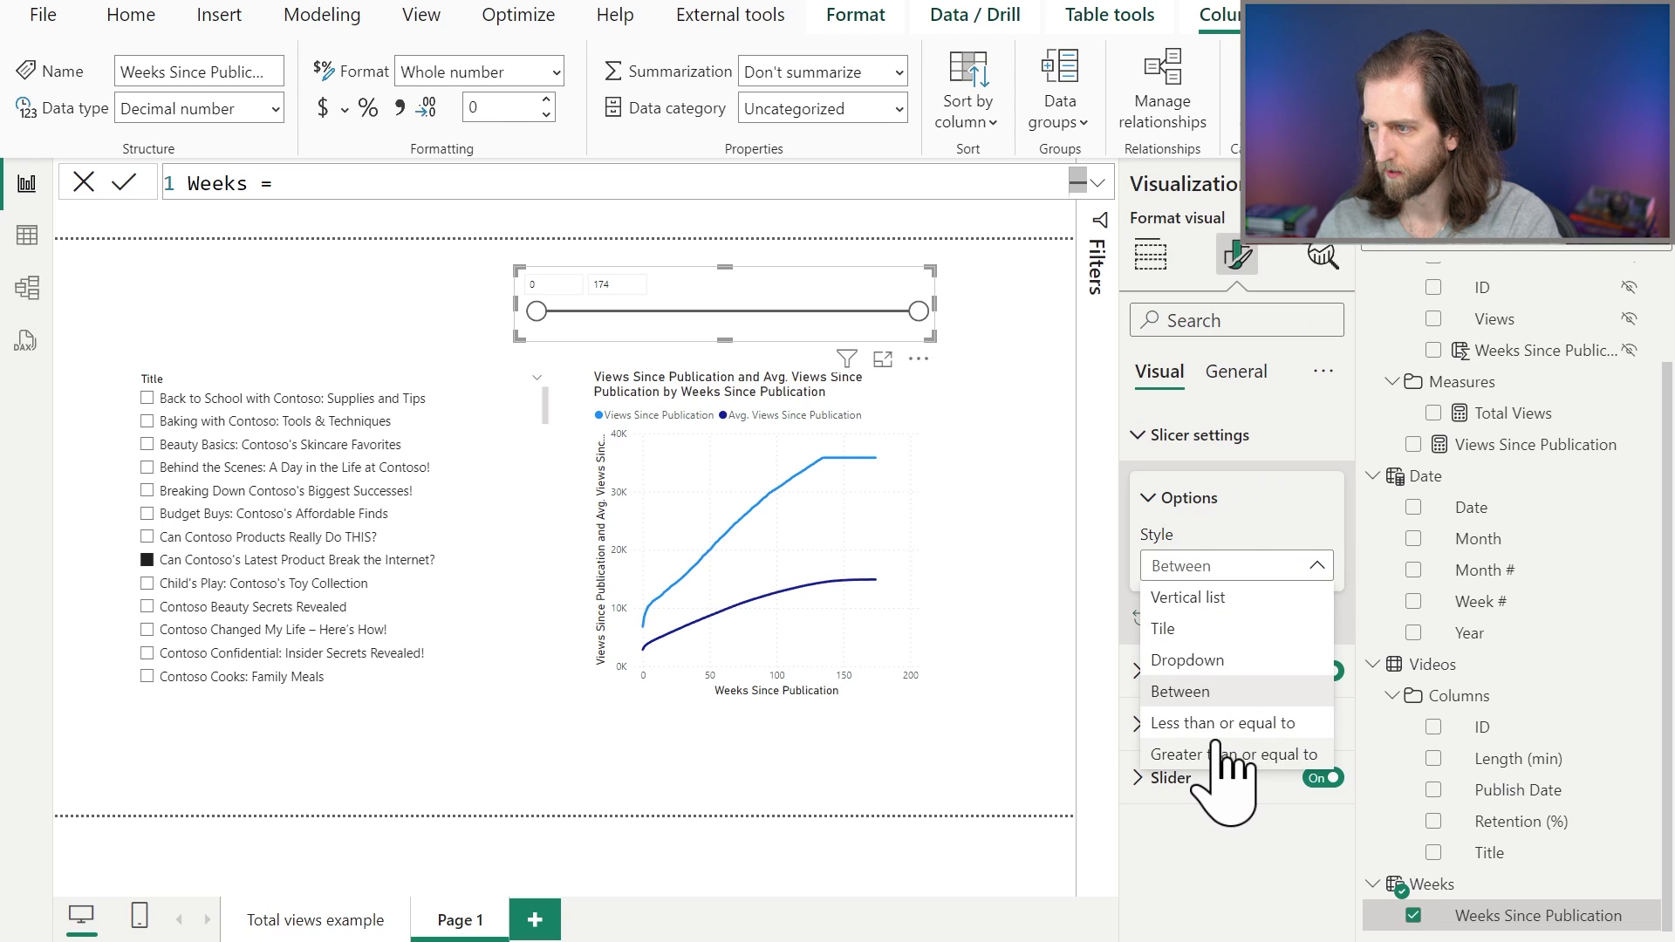
{"action": "left_click", "coordinate": [1221, 723]}
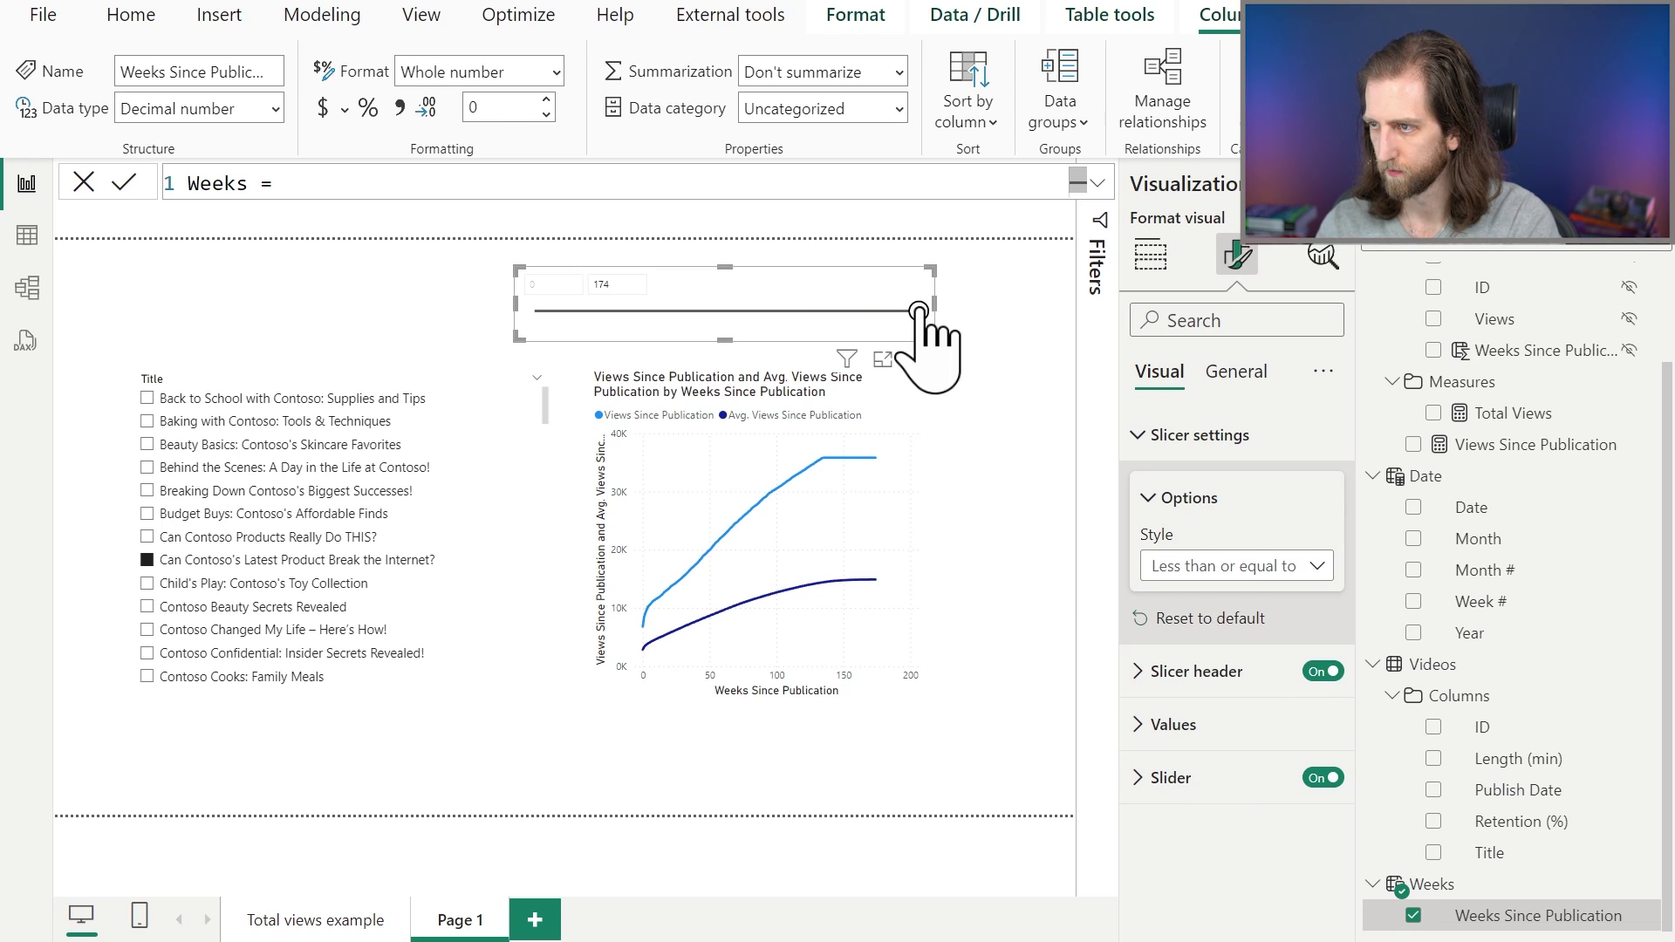
{"action": "left_click_drag", "start_coordinate": [918, 311], "coordinate": [660, 311]}
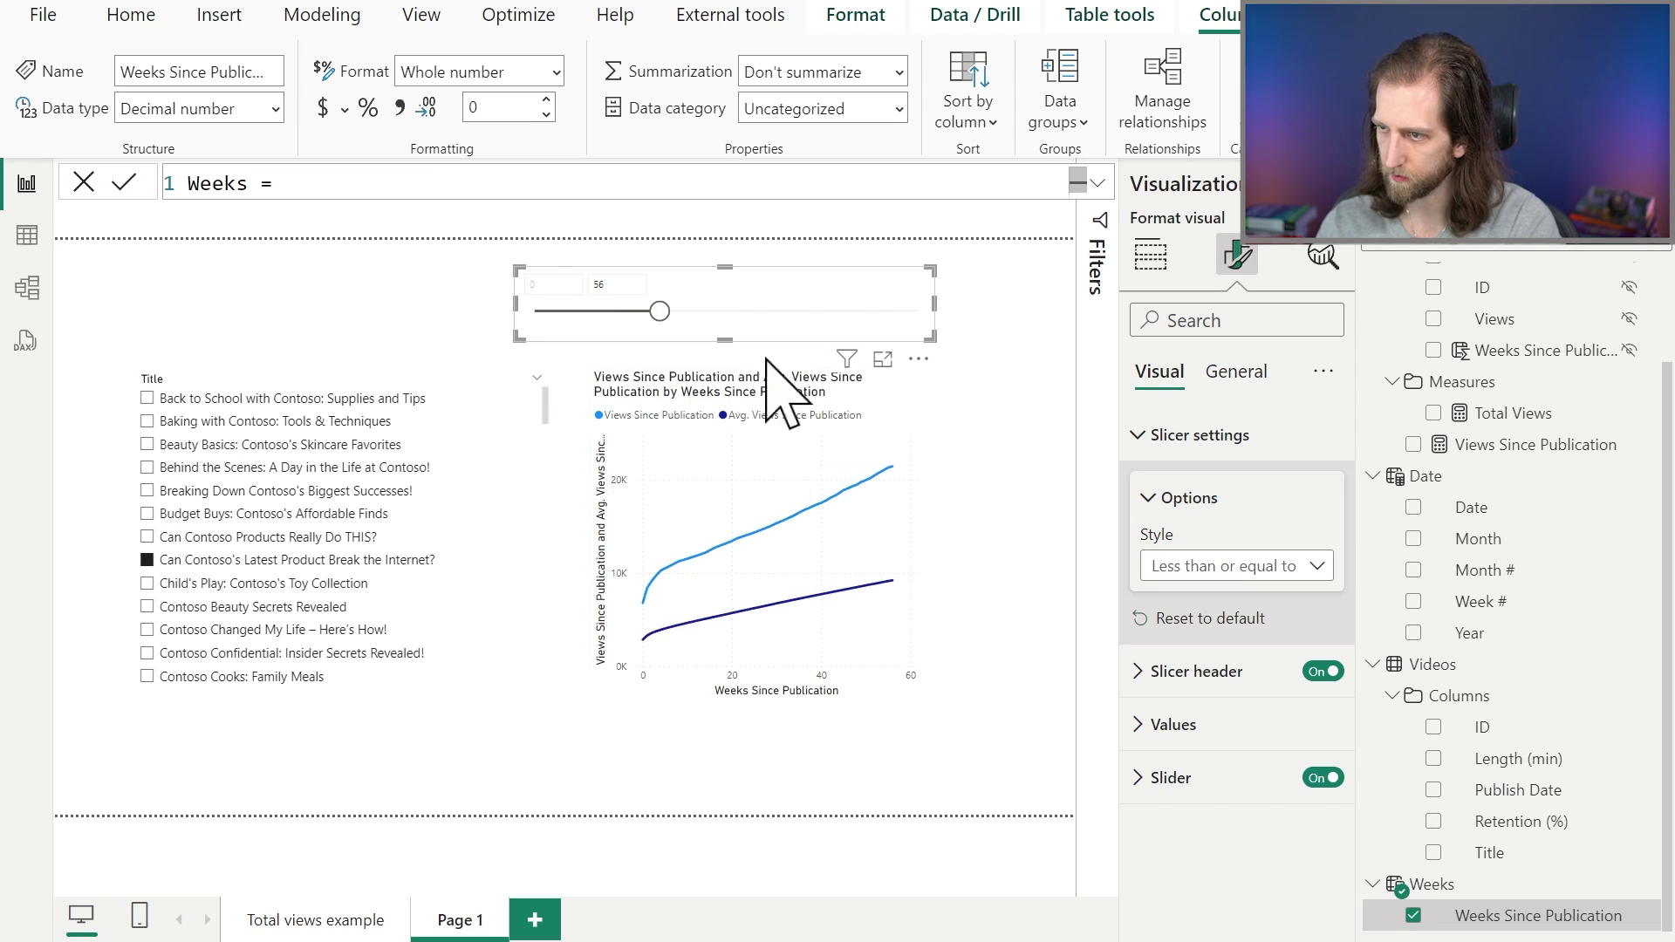
{"action": "left_click_drag", "start_coordinate": [775, 319], "coordinate": [800, 306]}
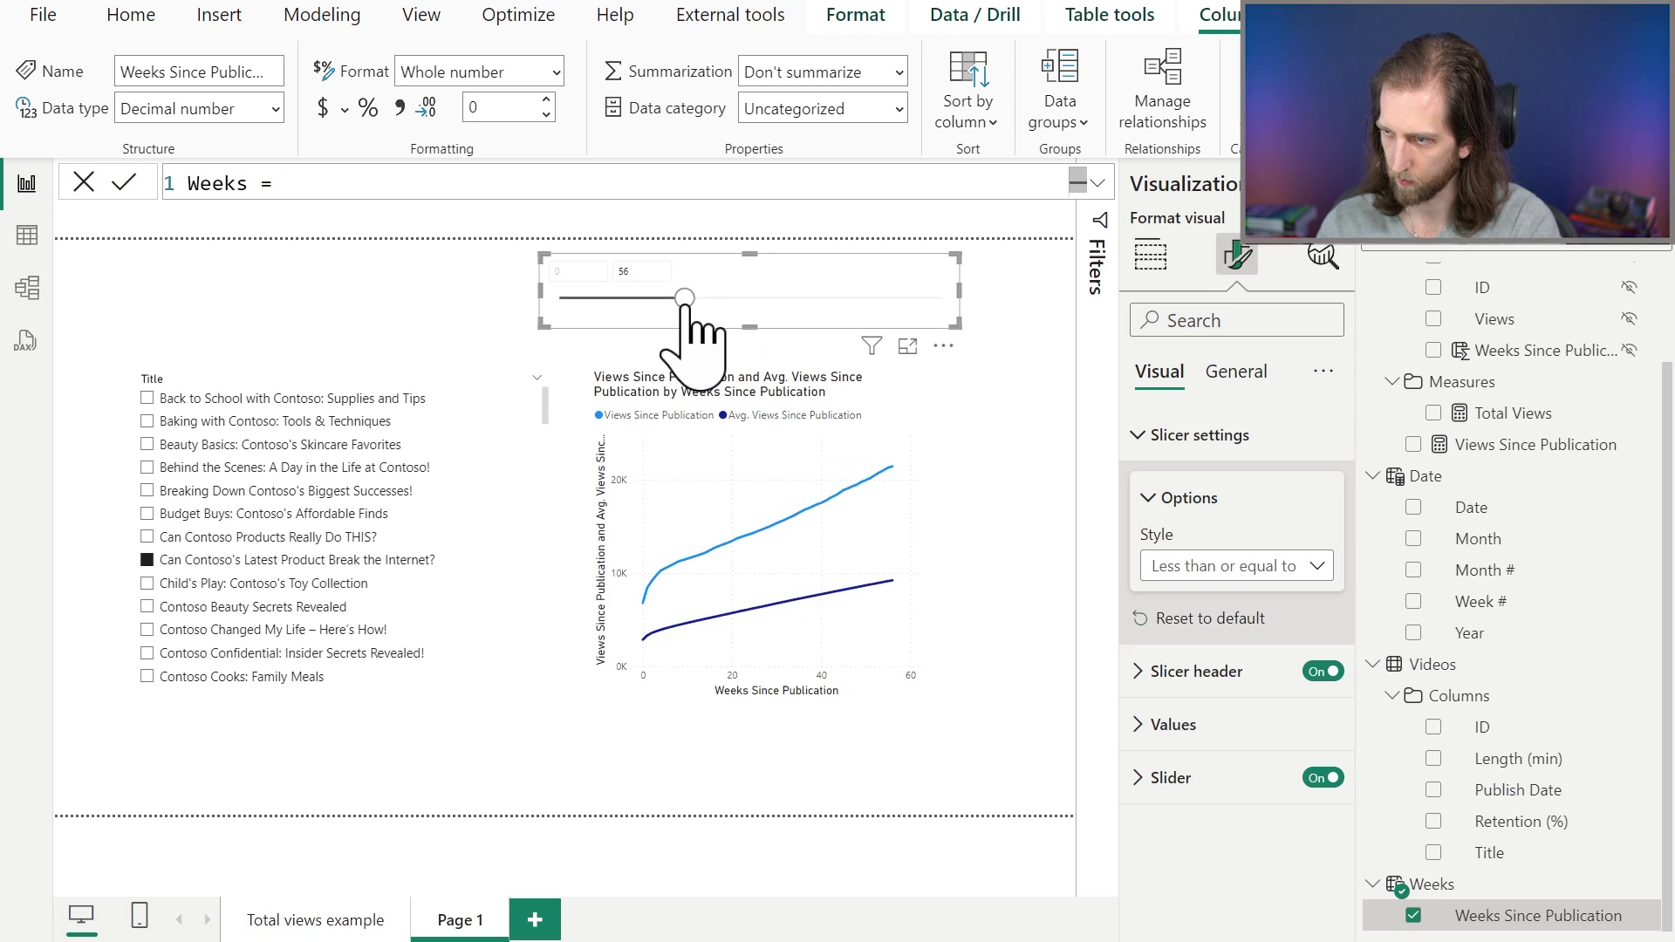
{"action": "left_click_drag", "start_coordinate": [684, 299], "coordinate": [580, 301]}
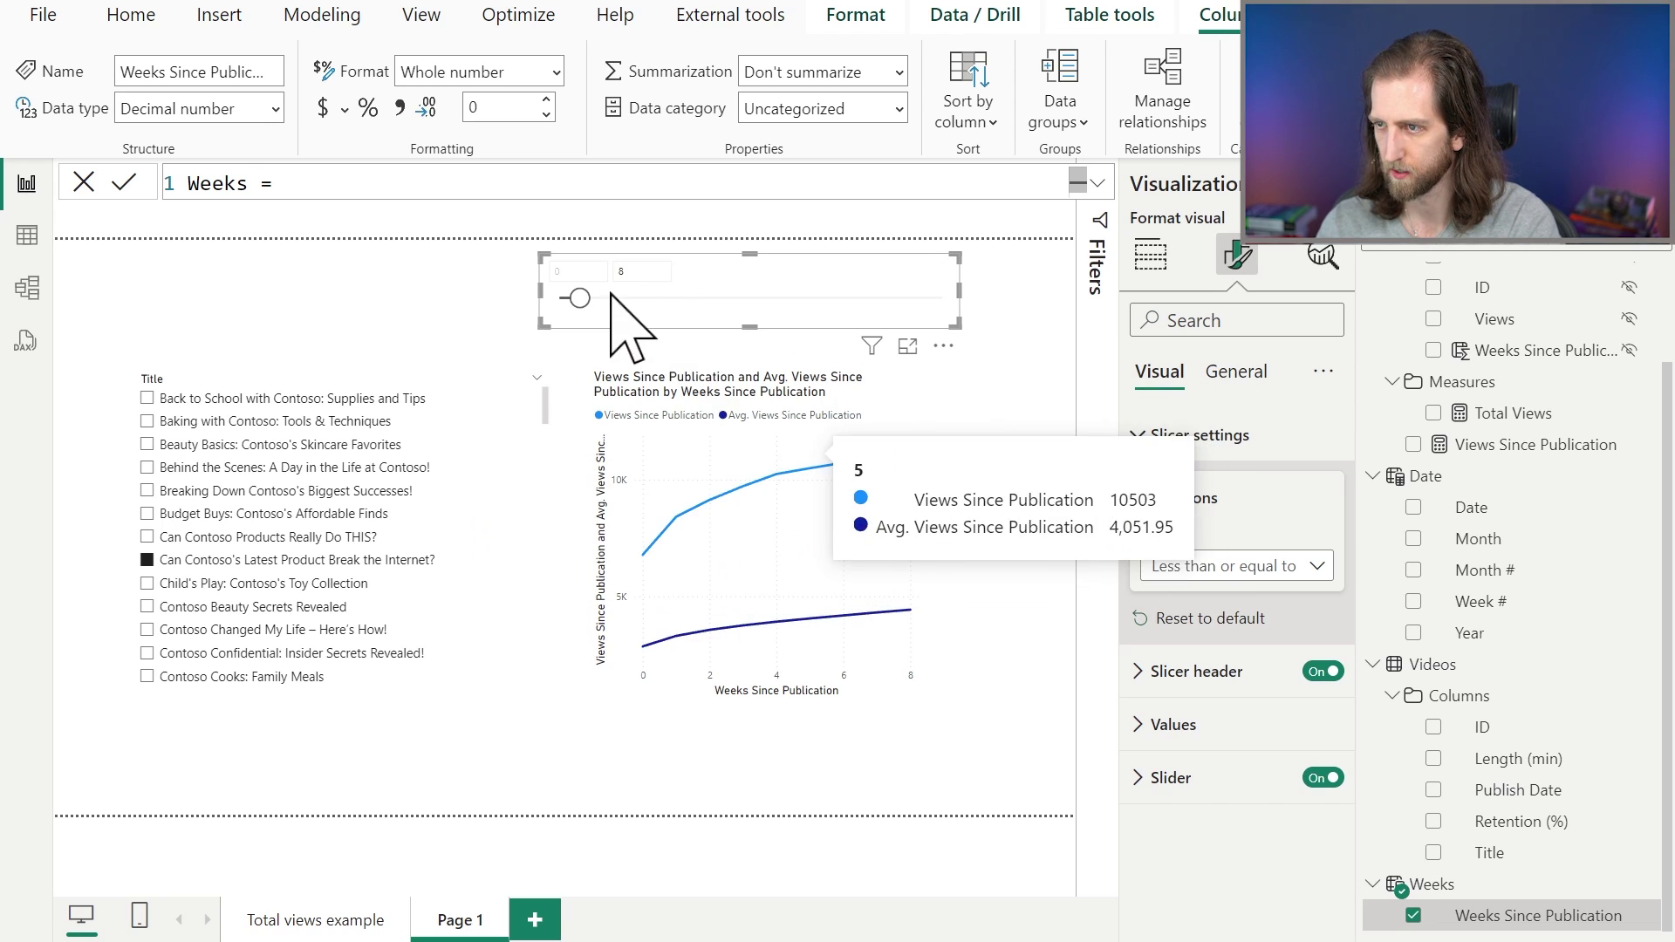
{"action": "left_click_drag", "start_coordinate": [579, 299], "coordinate": [610, 301]}
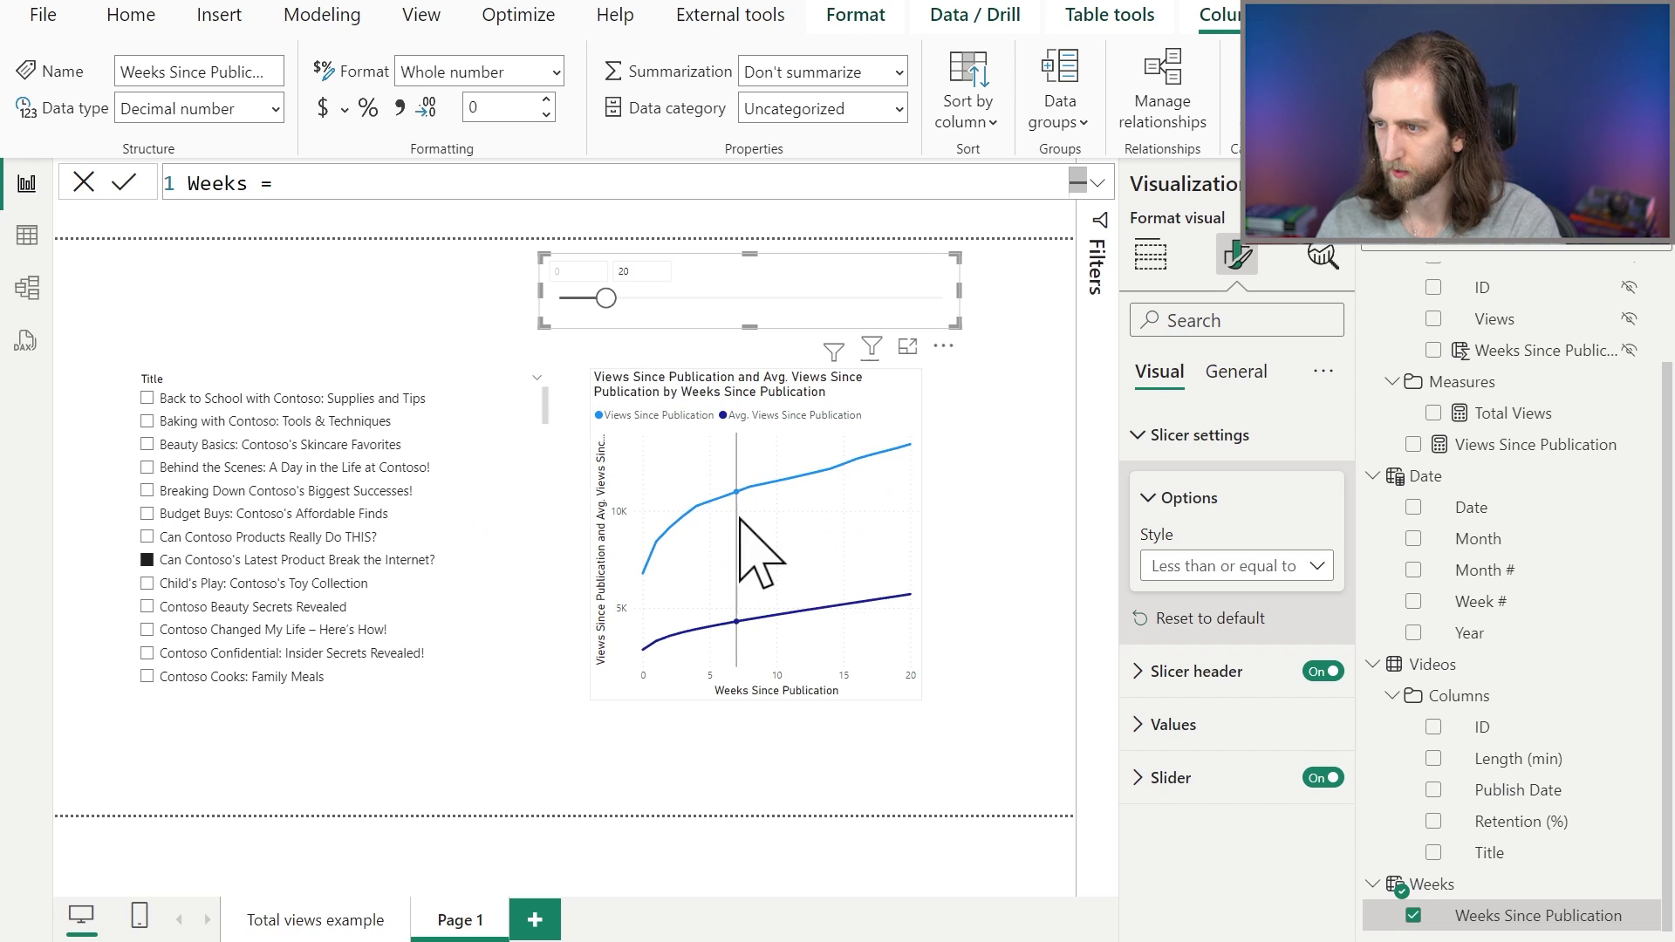
Step: Try several titles in the Title slicer, ending on Can Contoso Products Really Do THIS?
{"action": "left_click", "coordinate": [218, 584]}
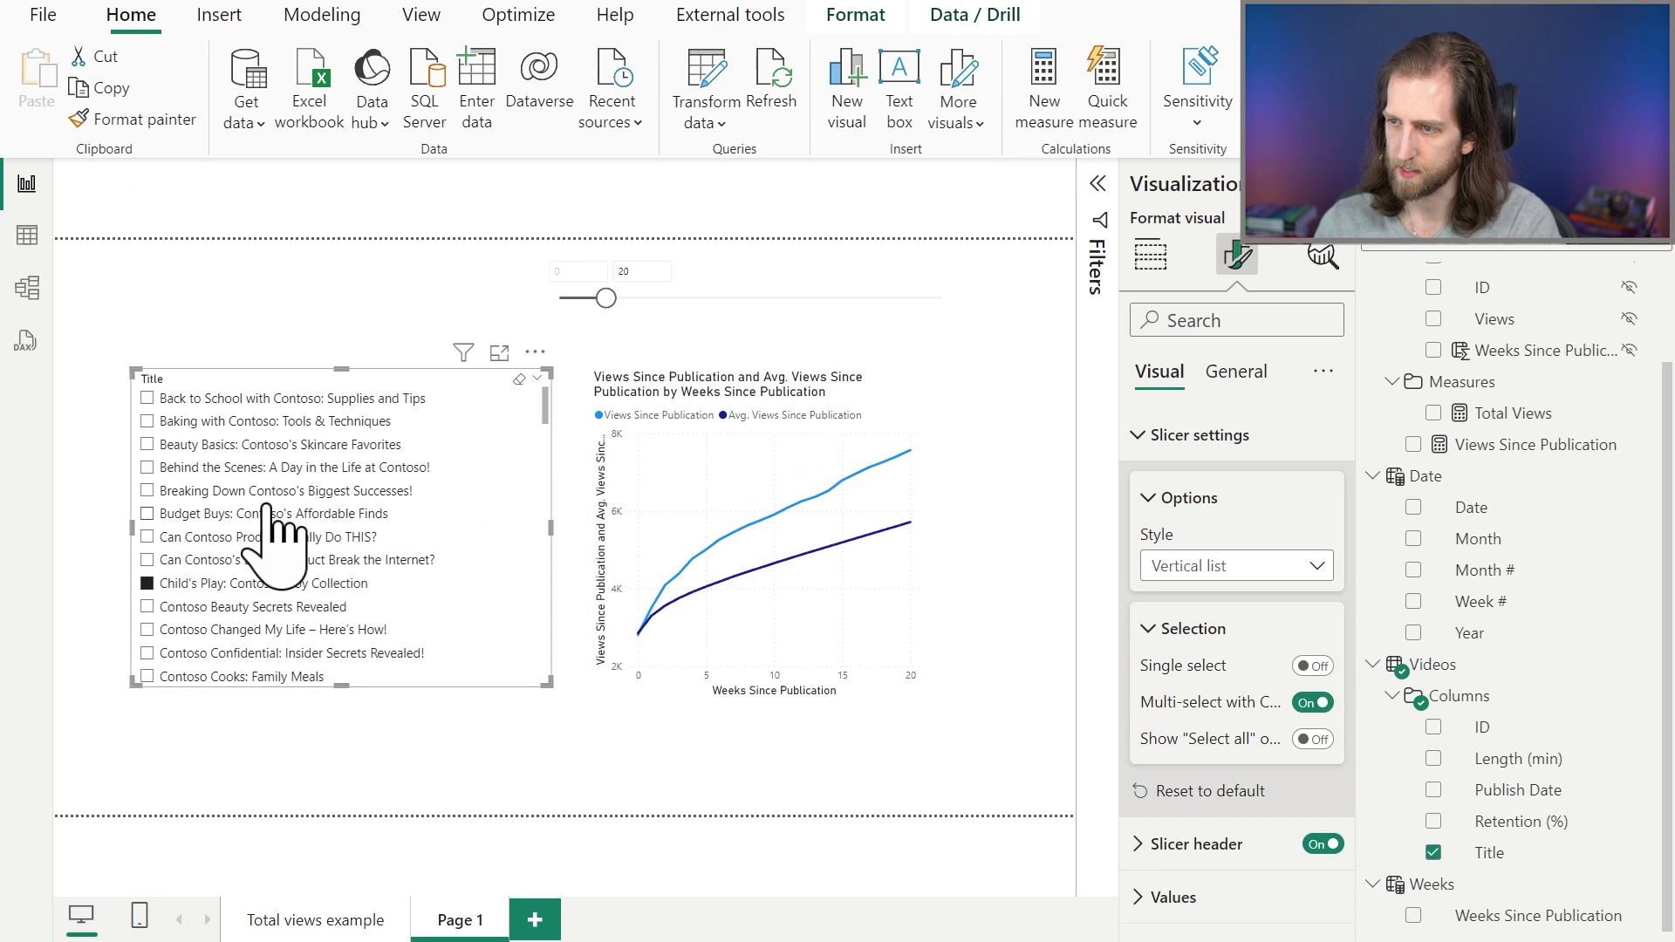
{"action": "left_click", "coordinate": [267, 508]}
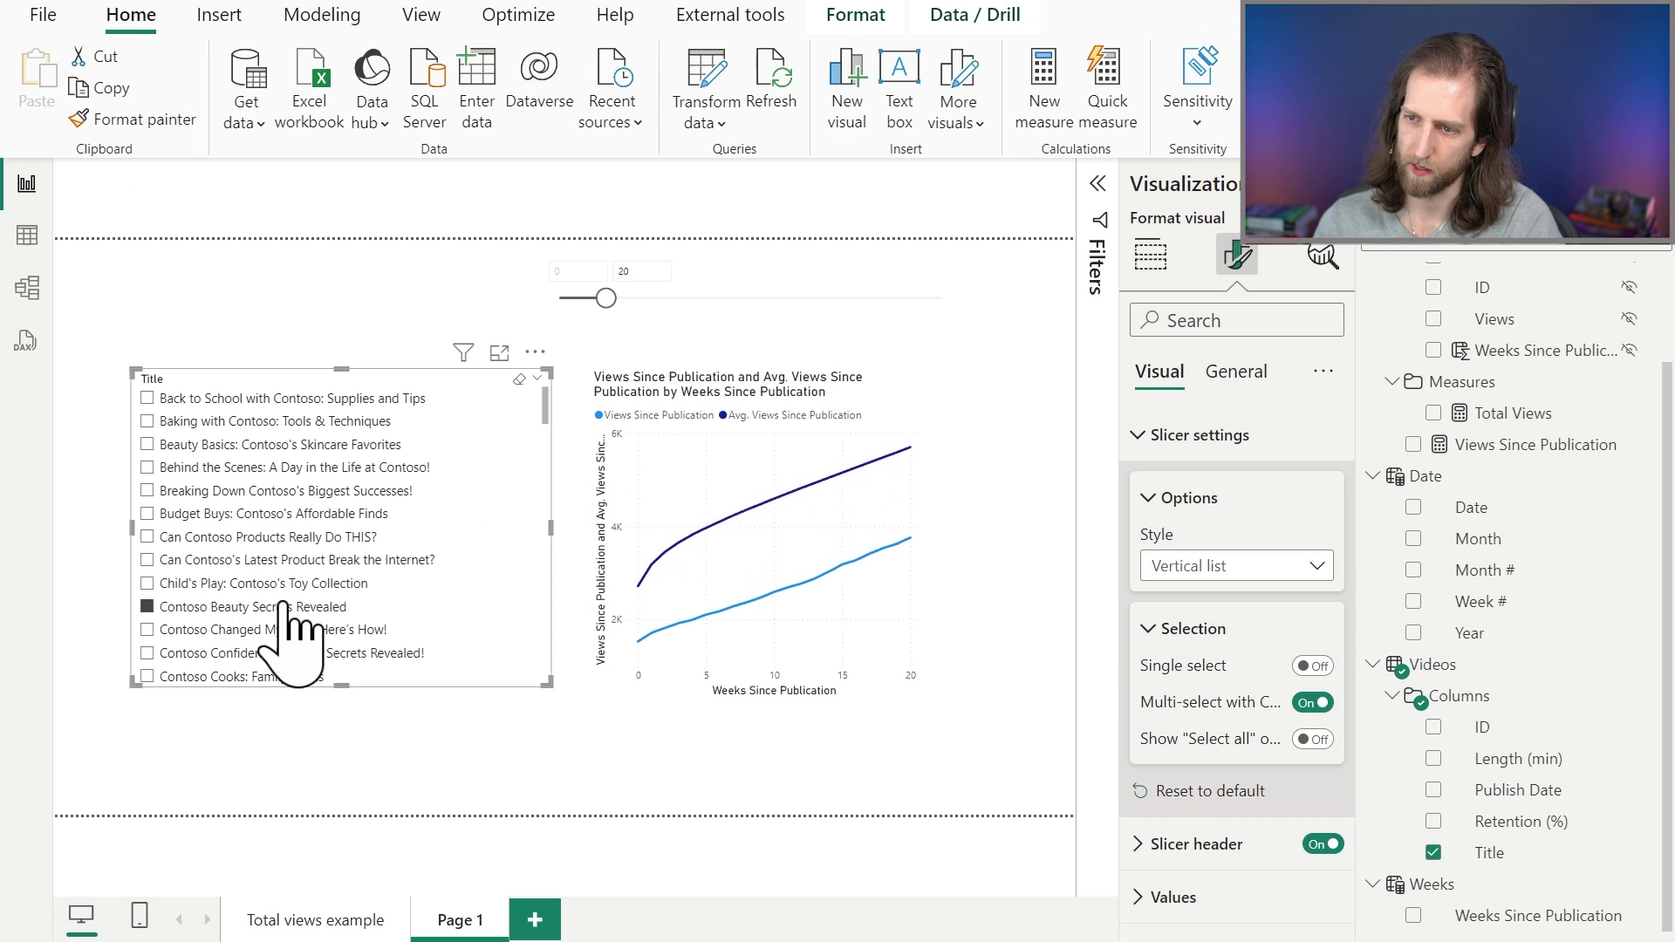
{"action": "left_click", "coordinate": [285, 559]}
{"action": "left_click", "coordinate": [286, 539]}
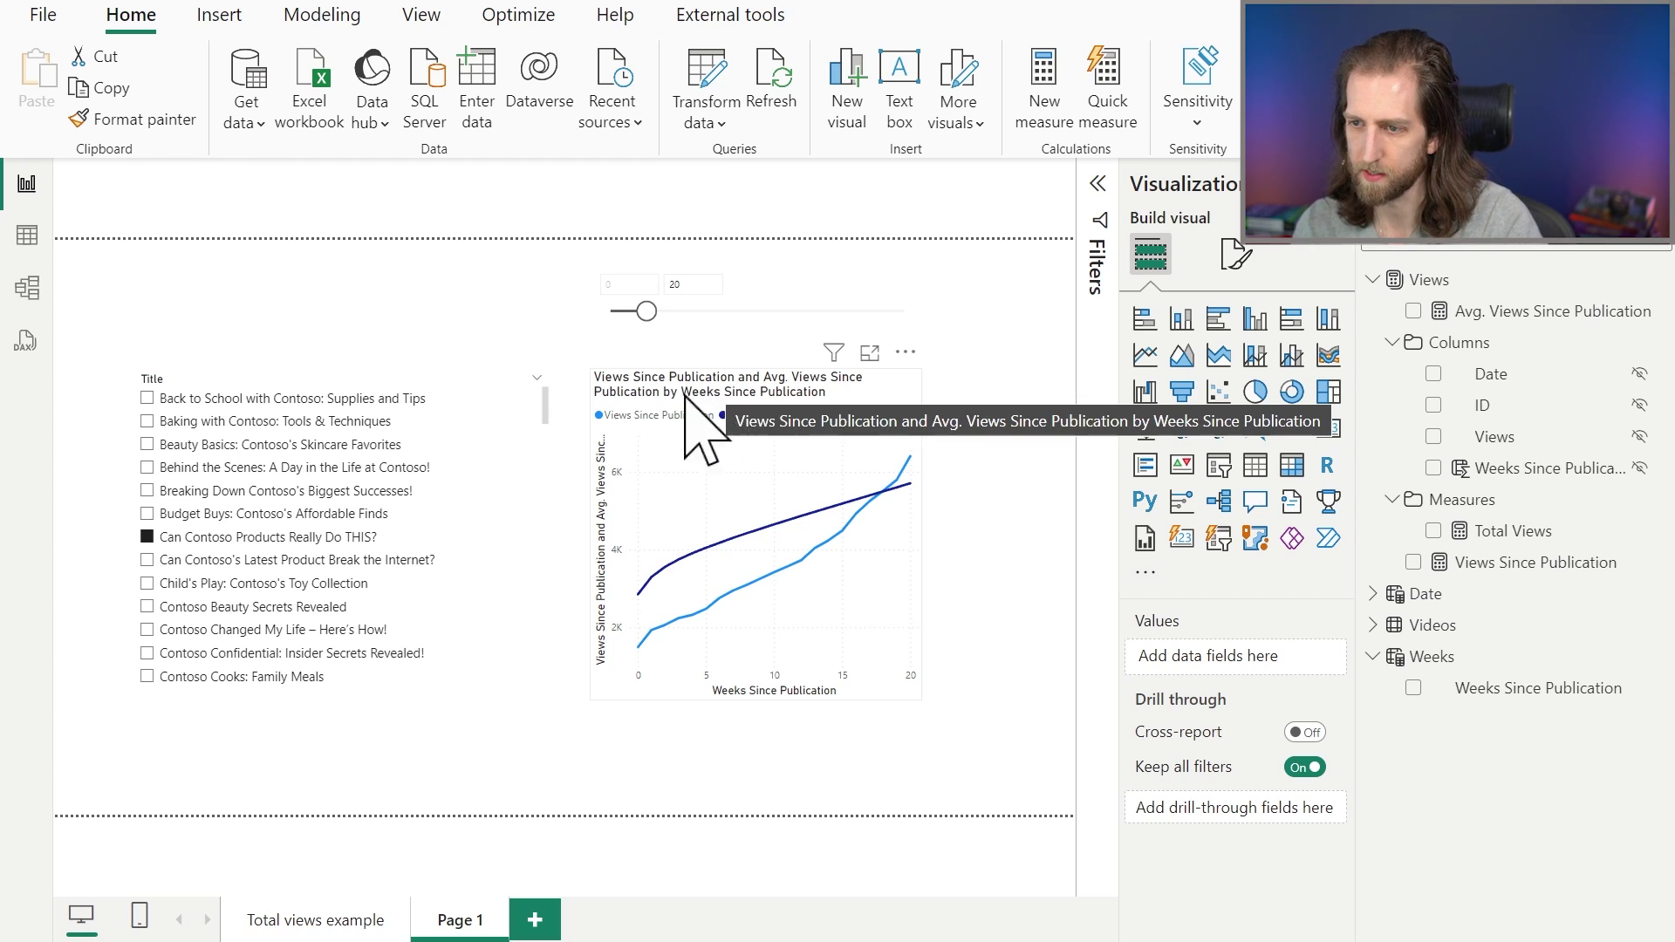
Step: Reselect titles in the slicer, leaving Can Contoso Products Really Do THIS? chosen
{"action": "left_click", "coordinate": [310, 541]}
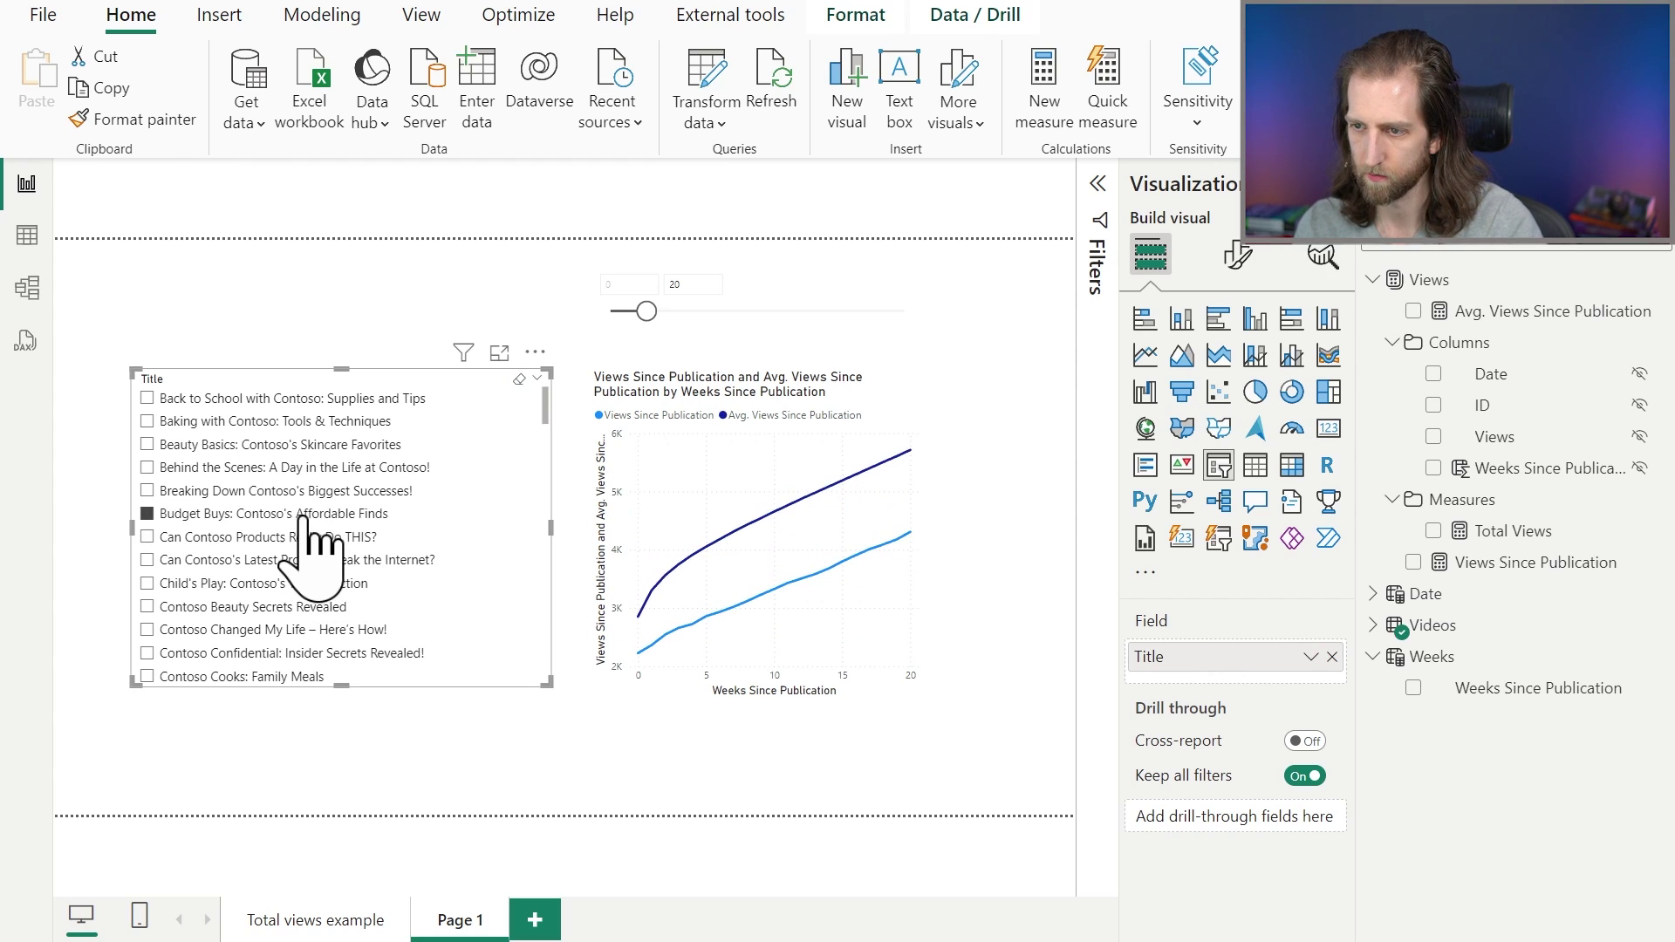
{"action": "left_click", "coordinate": [306, 515], "text": "ctrl"}
{"action": "left_click", "coordinate": [301, 559], "text": "ctrl"}
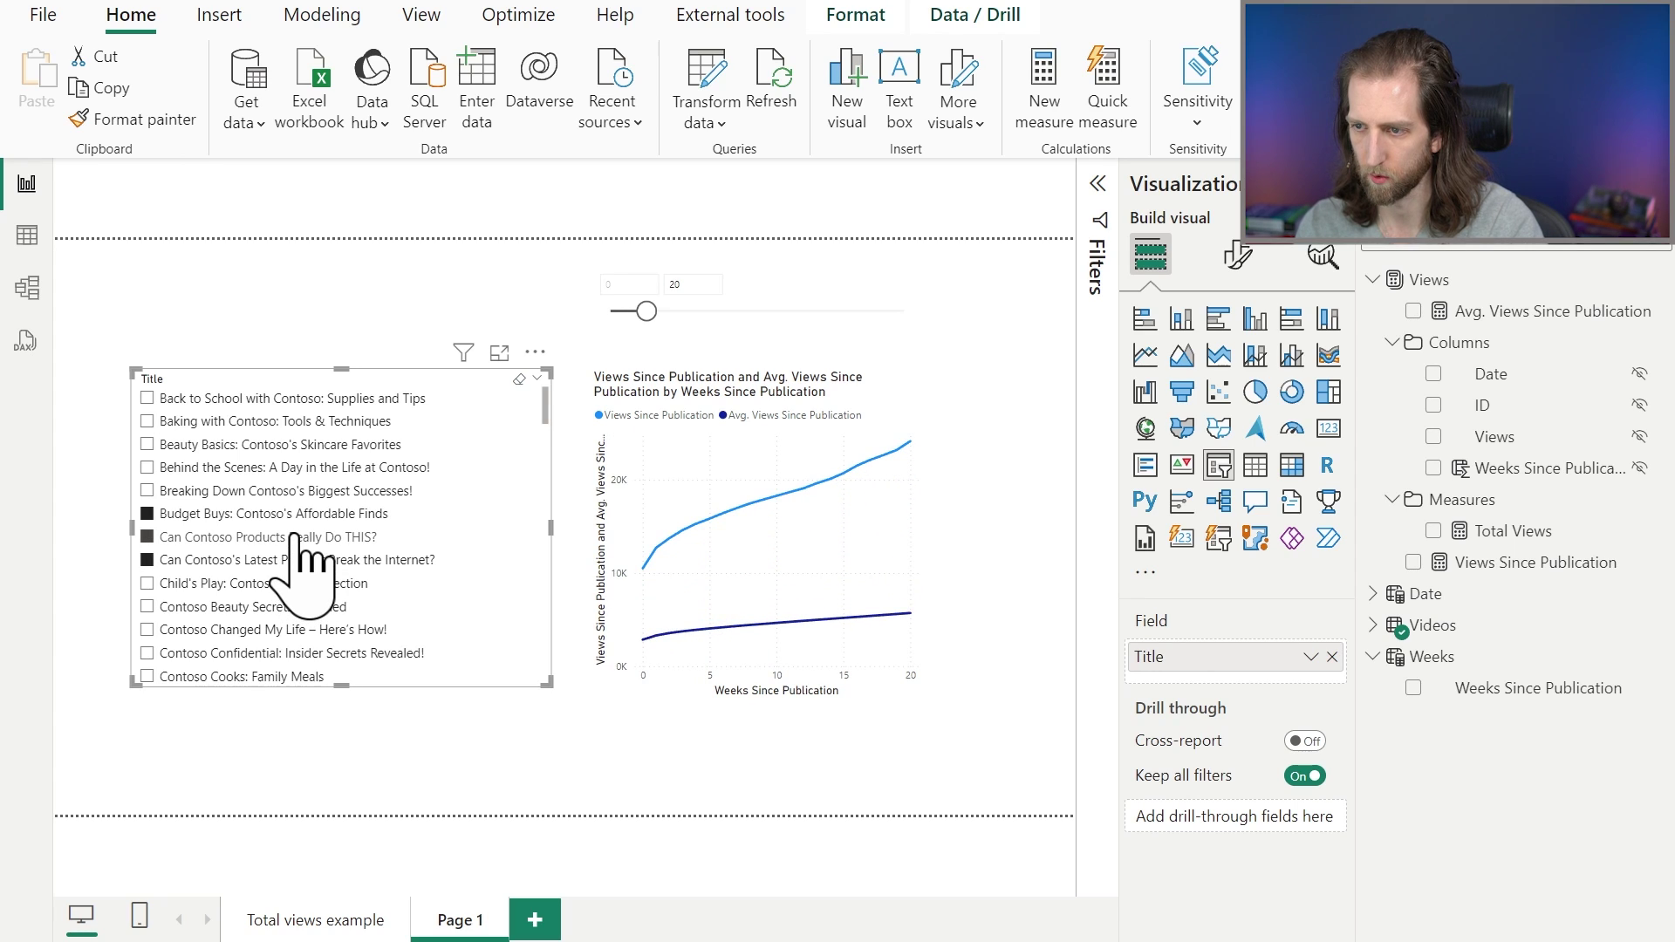
{"action": "left_click", "coordinate": [295, 535]}
{"action": "left_click", "coordinate": [295, 536]}
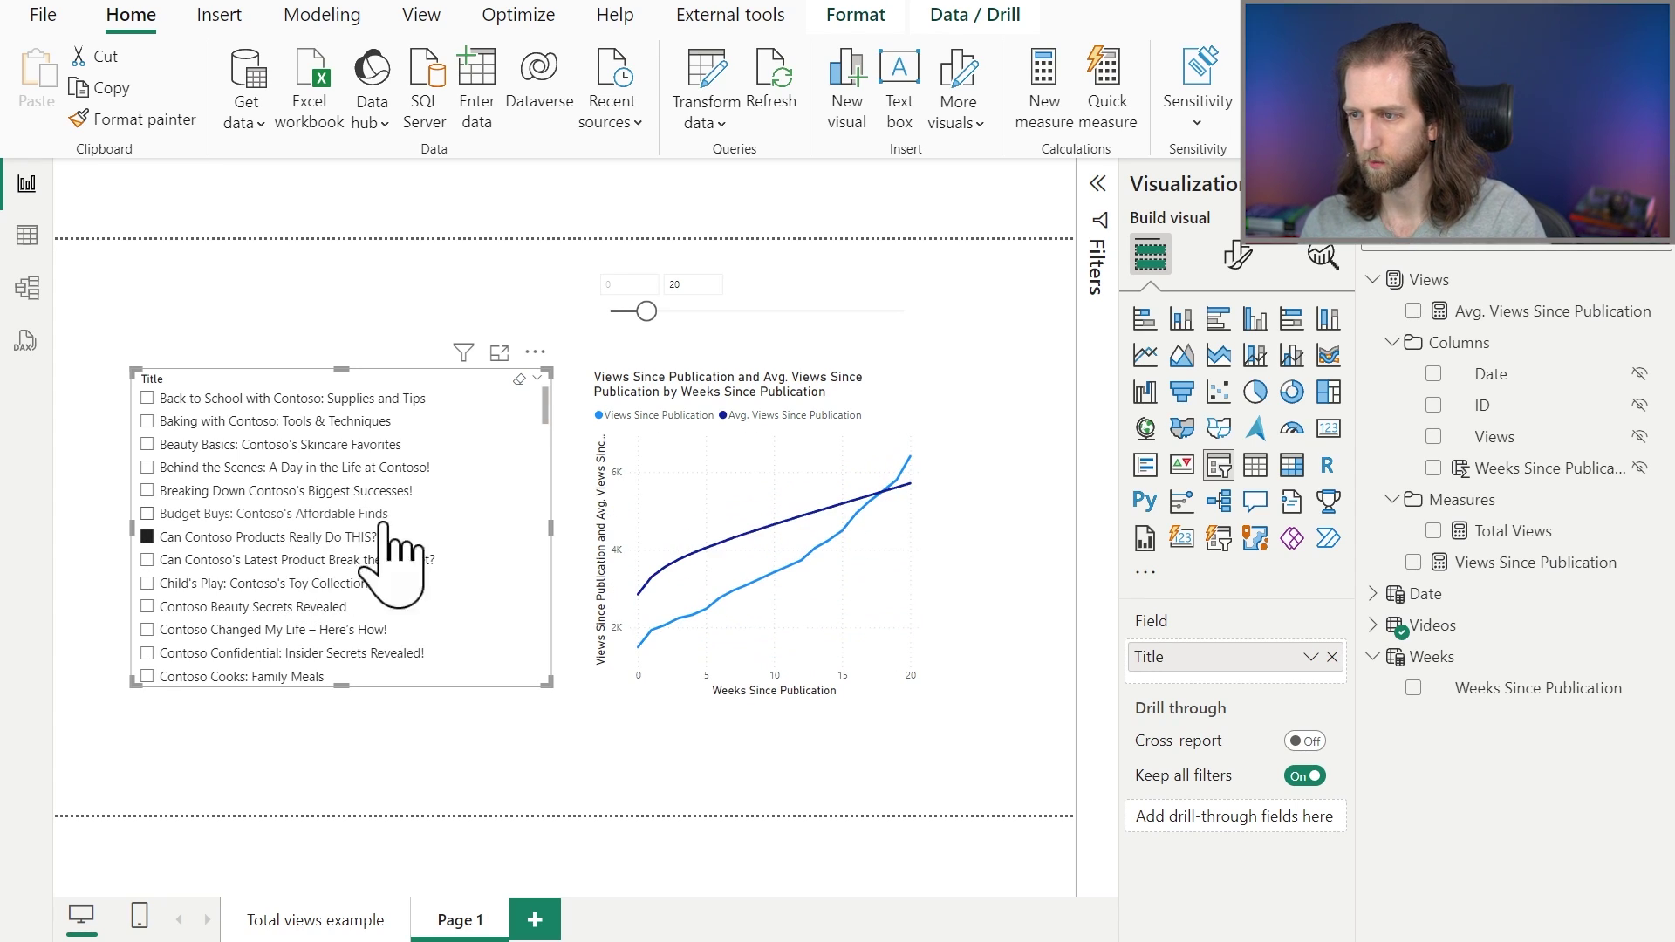
{"action": "left_click", "coordinate": [330, 536]}
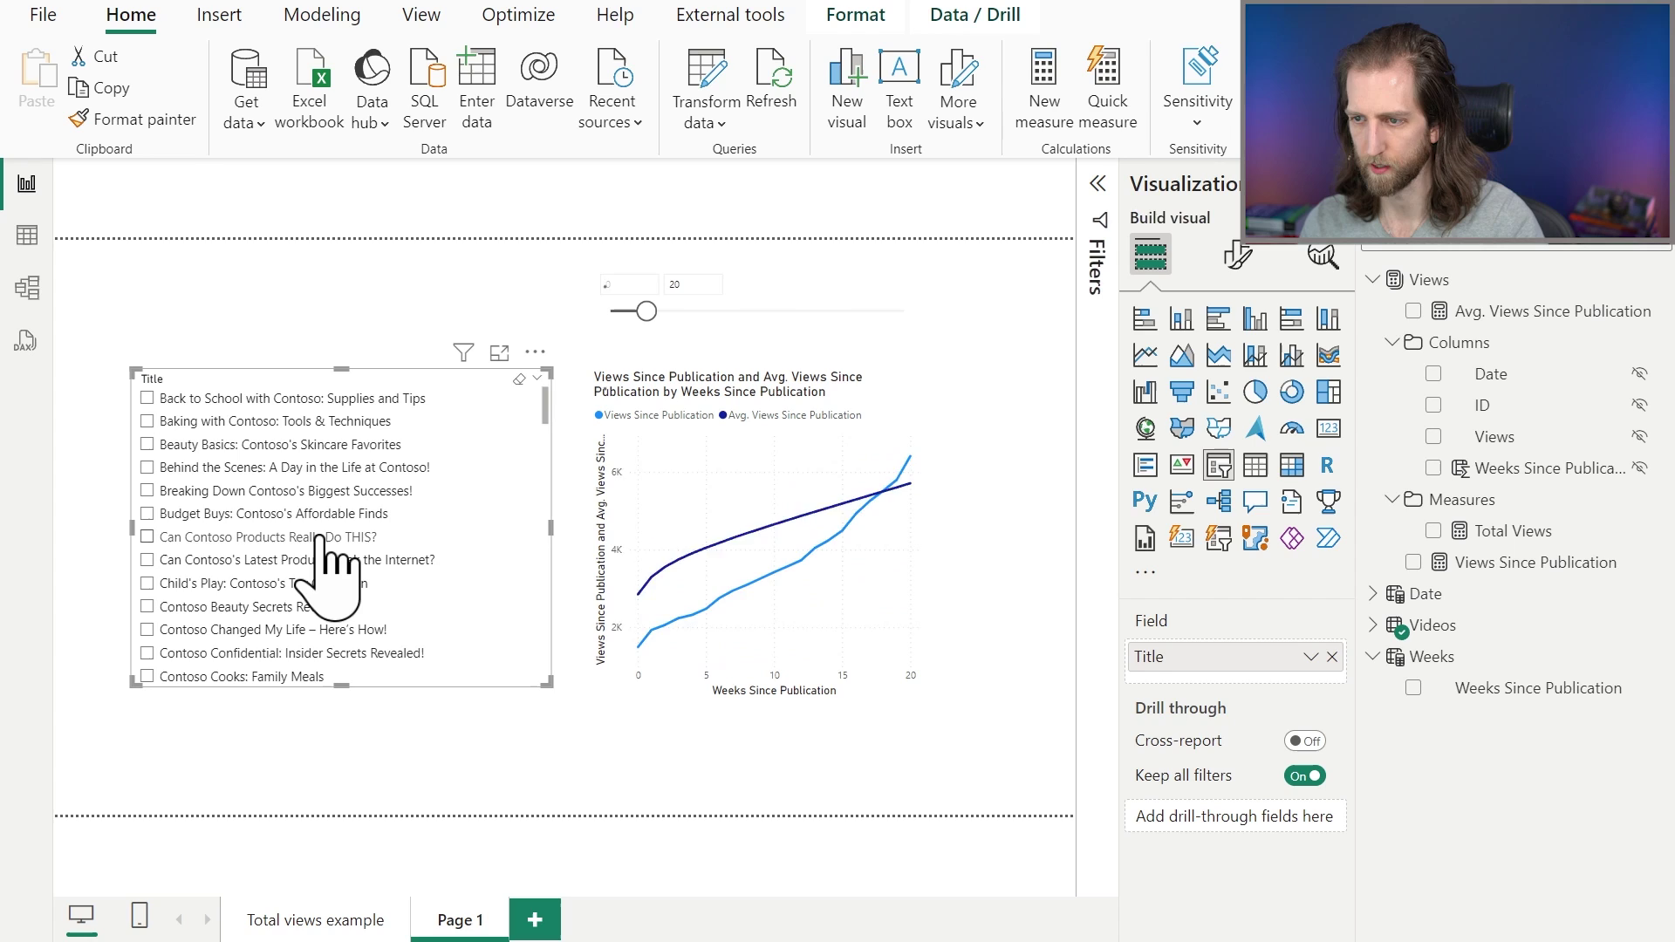
{"action": "left_click", "coordinate": [370, 516]}
{"action": "left_click", "coordinate": [371, 535]}
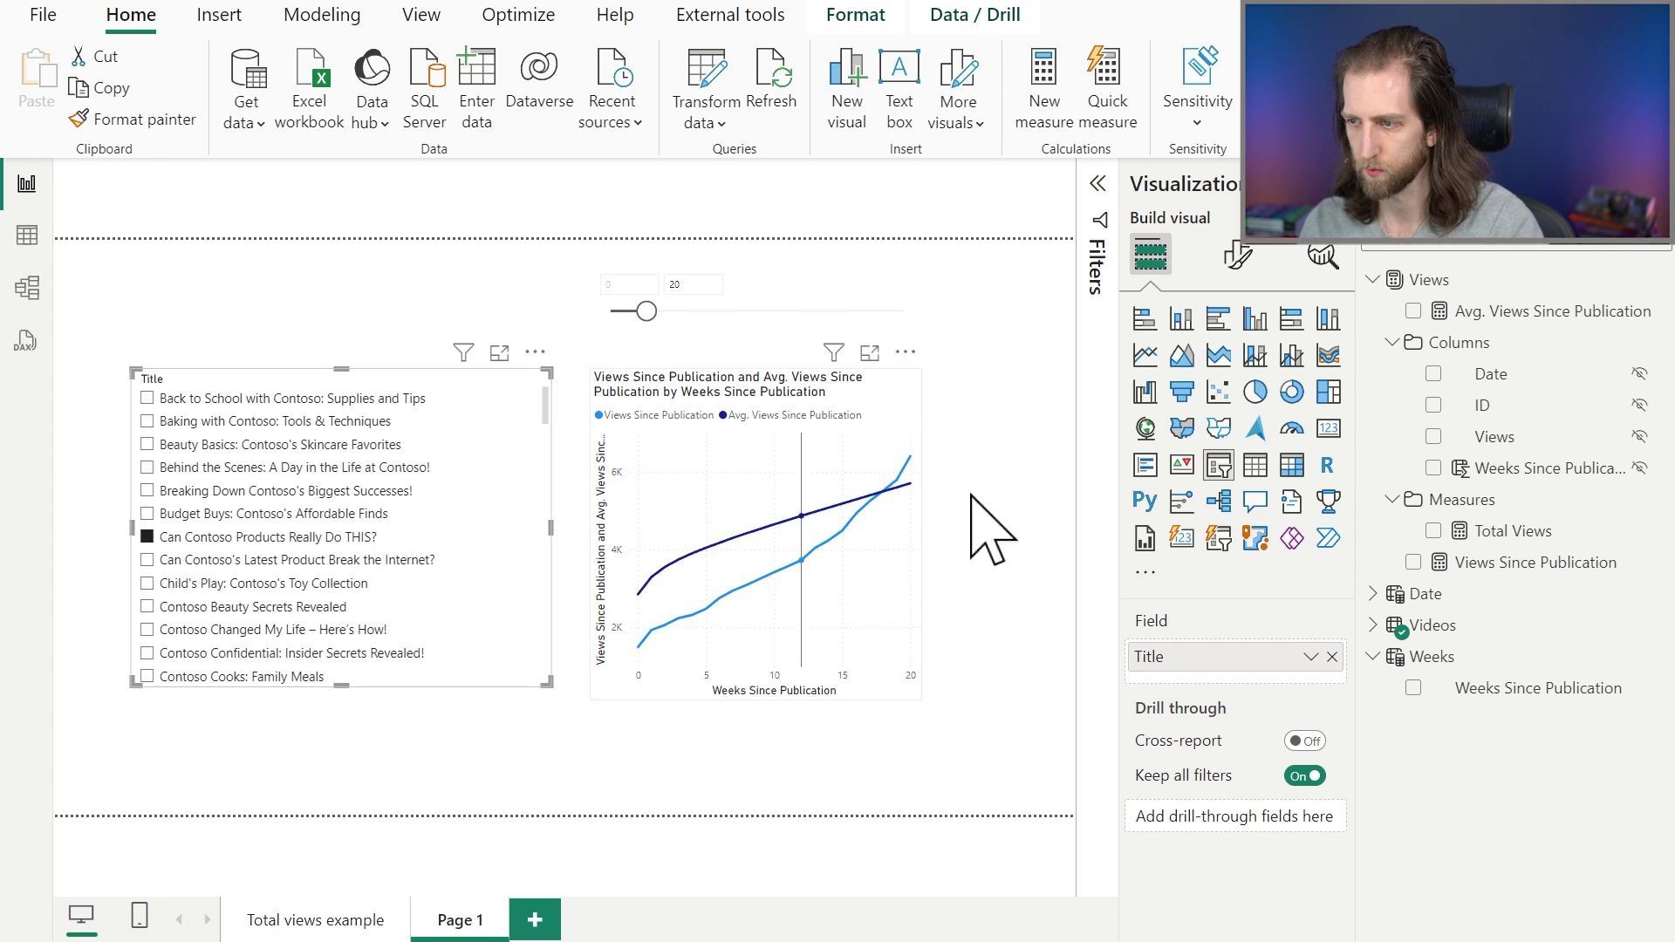
Step: Turn on Single select in the Title slicer's Selection settings
{"action": "left_click", "coordinate": [1238, 262]}
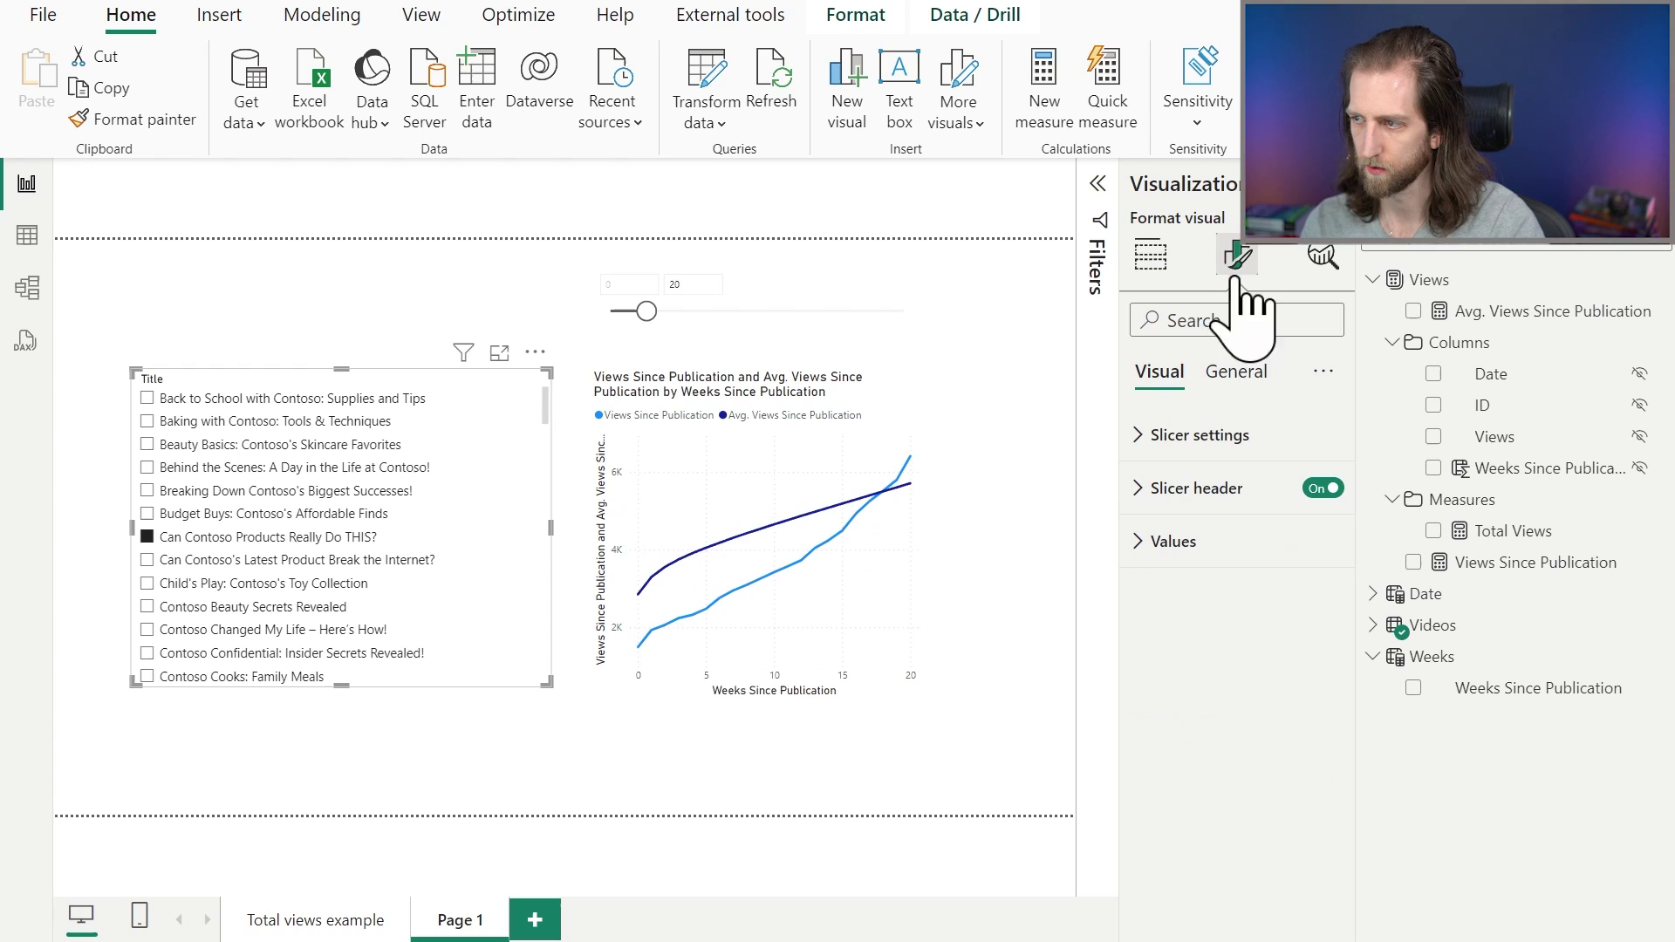
{"action": "left_click", "coordinate": [1174, 436]}
{"action": "left_click", "coordinate": [1313, 666]}
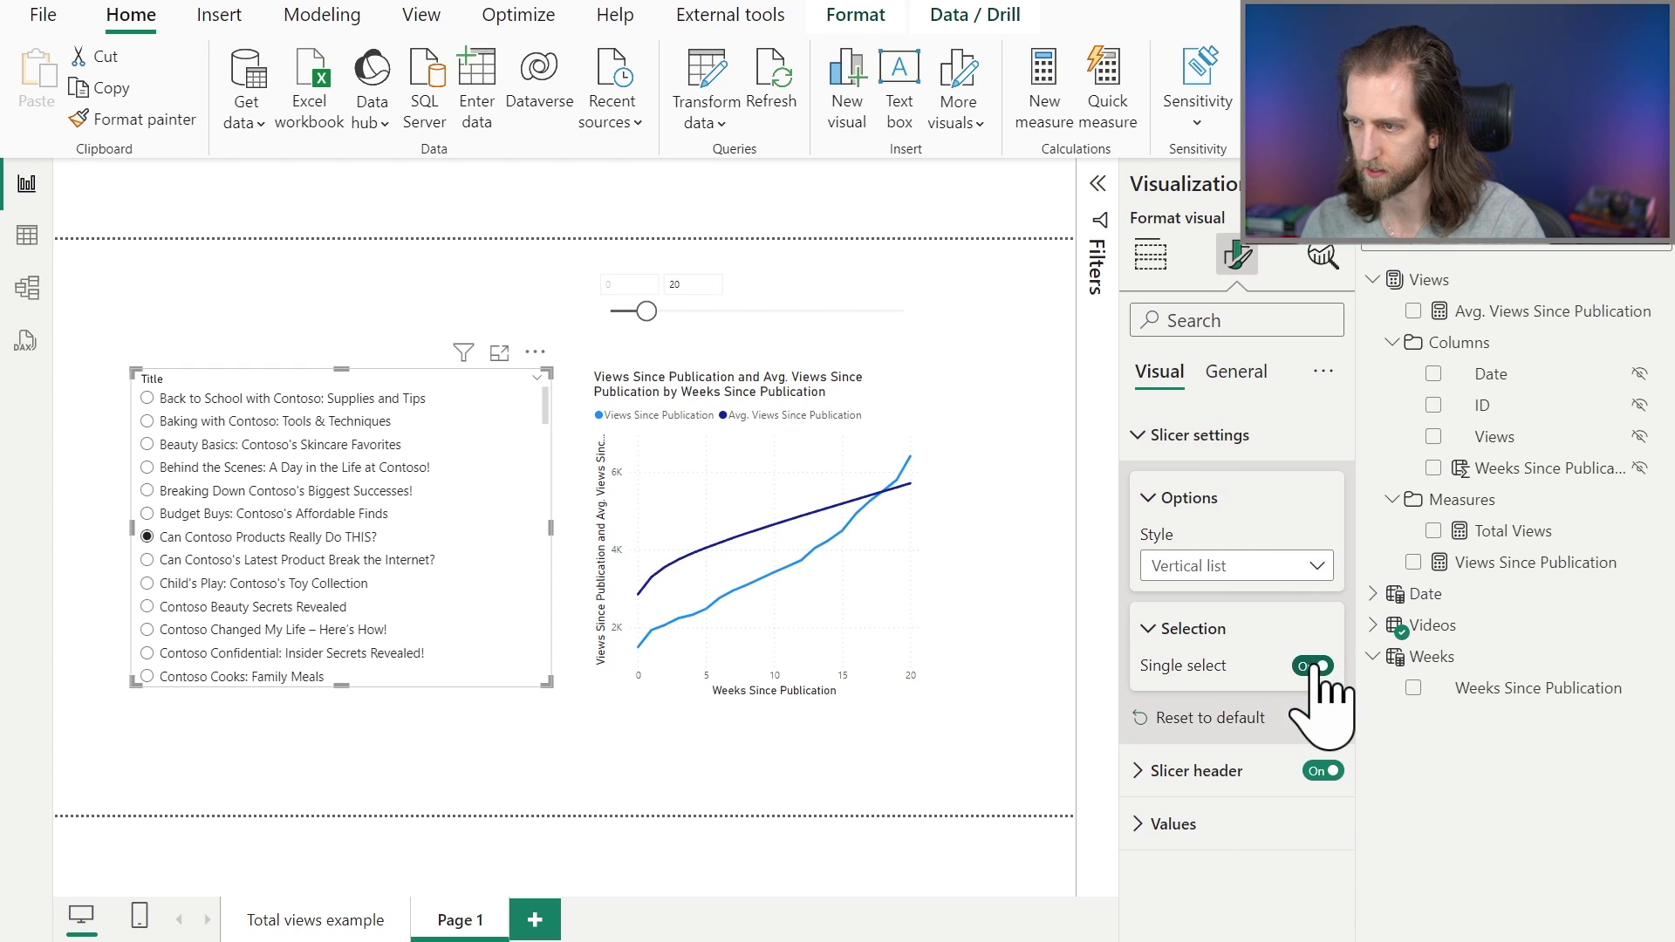
{"action": "left_click", "coordinate": [752, 391]}
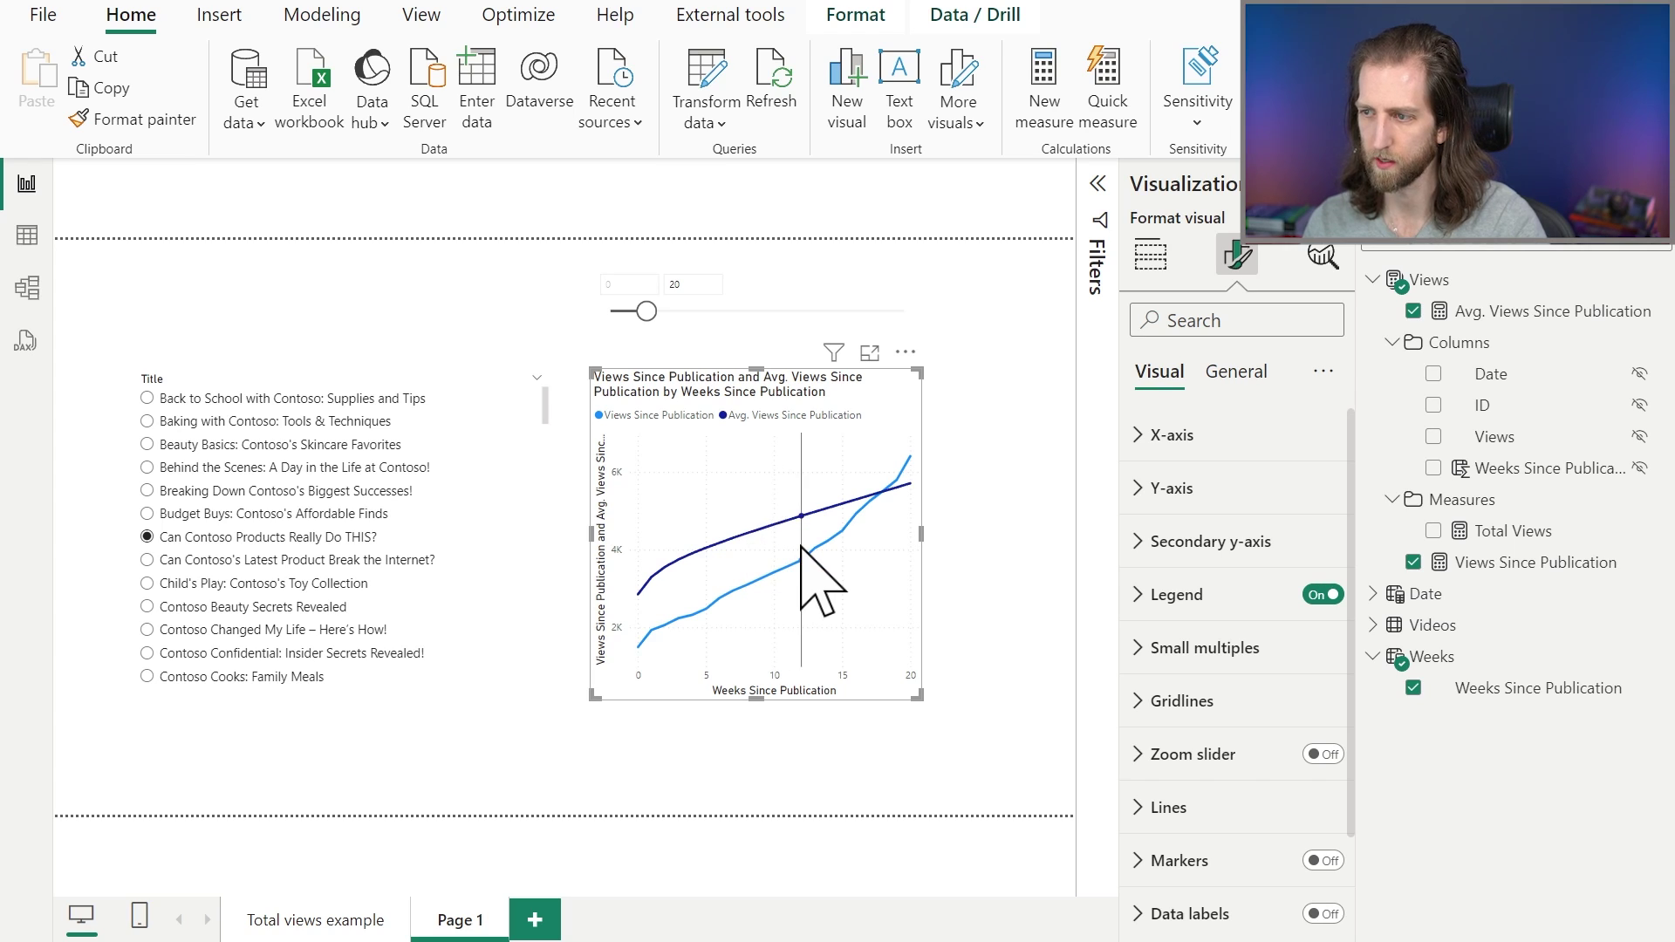
{"action": "mouse_move", "coordinate": [804, 550]}
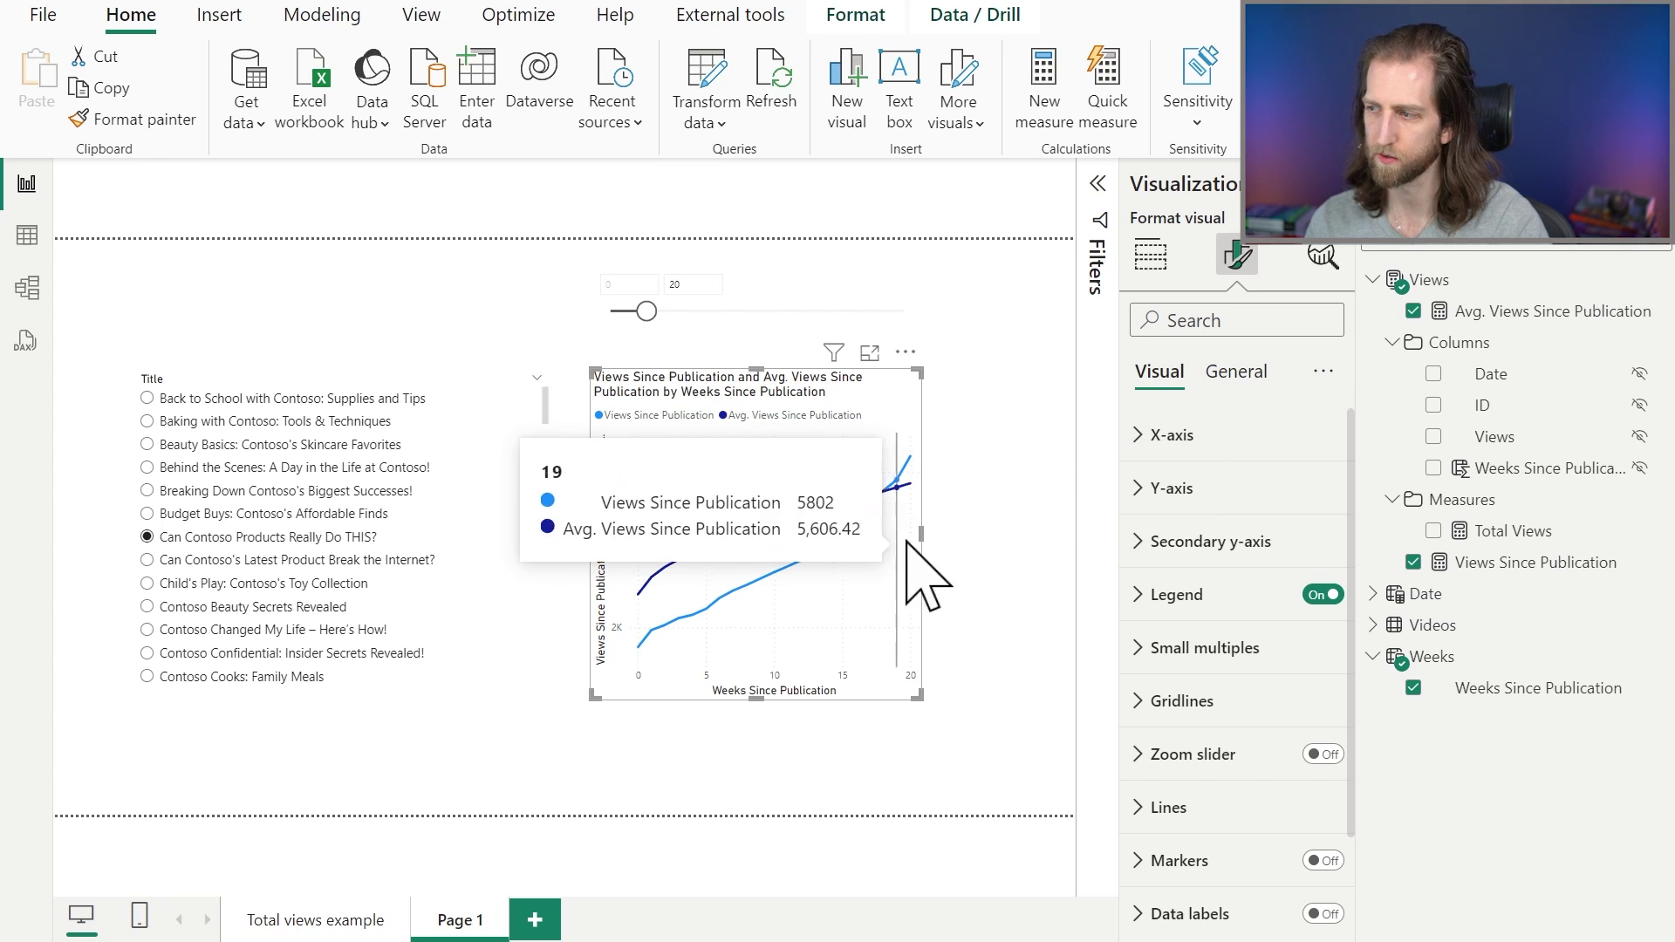
Step: Start the new measure Views Since Publication (Selected Title) with a variable MAX('Views'[Weeks Since Publication])
{"action": "left_click", "coordinate": [1487, 565]}
{"action": "left_click", "coordinate": [958, 124]}
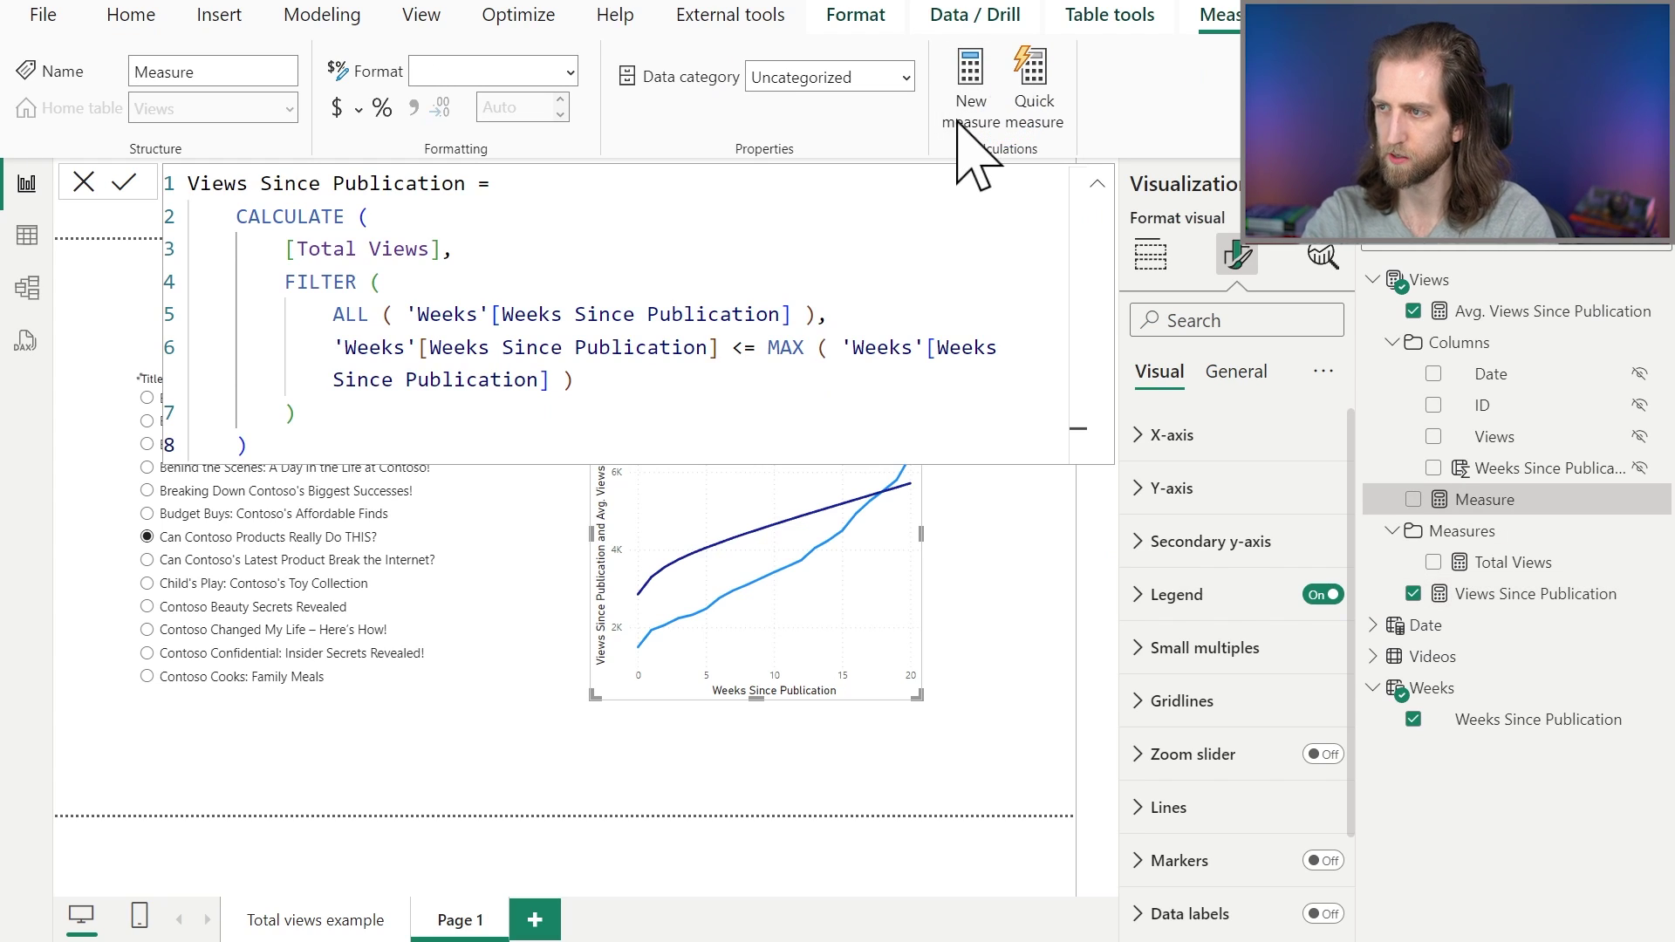
{"action": "type", "text": "Vie"}
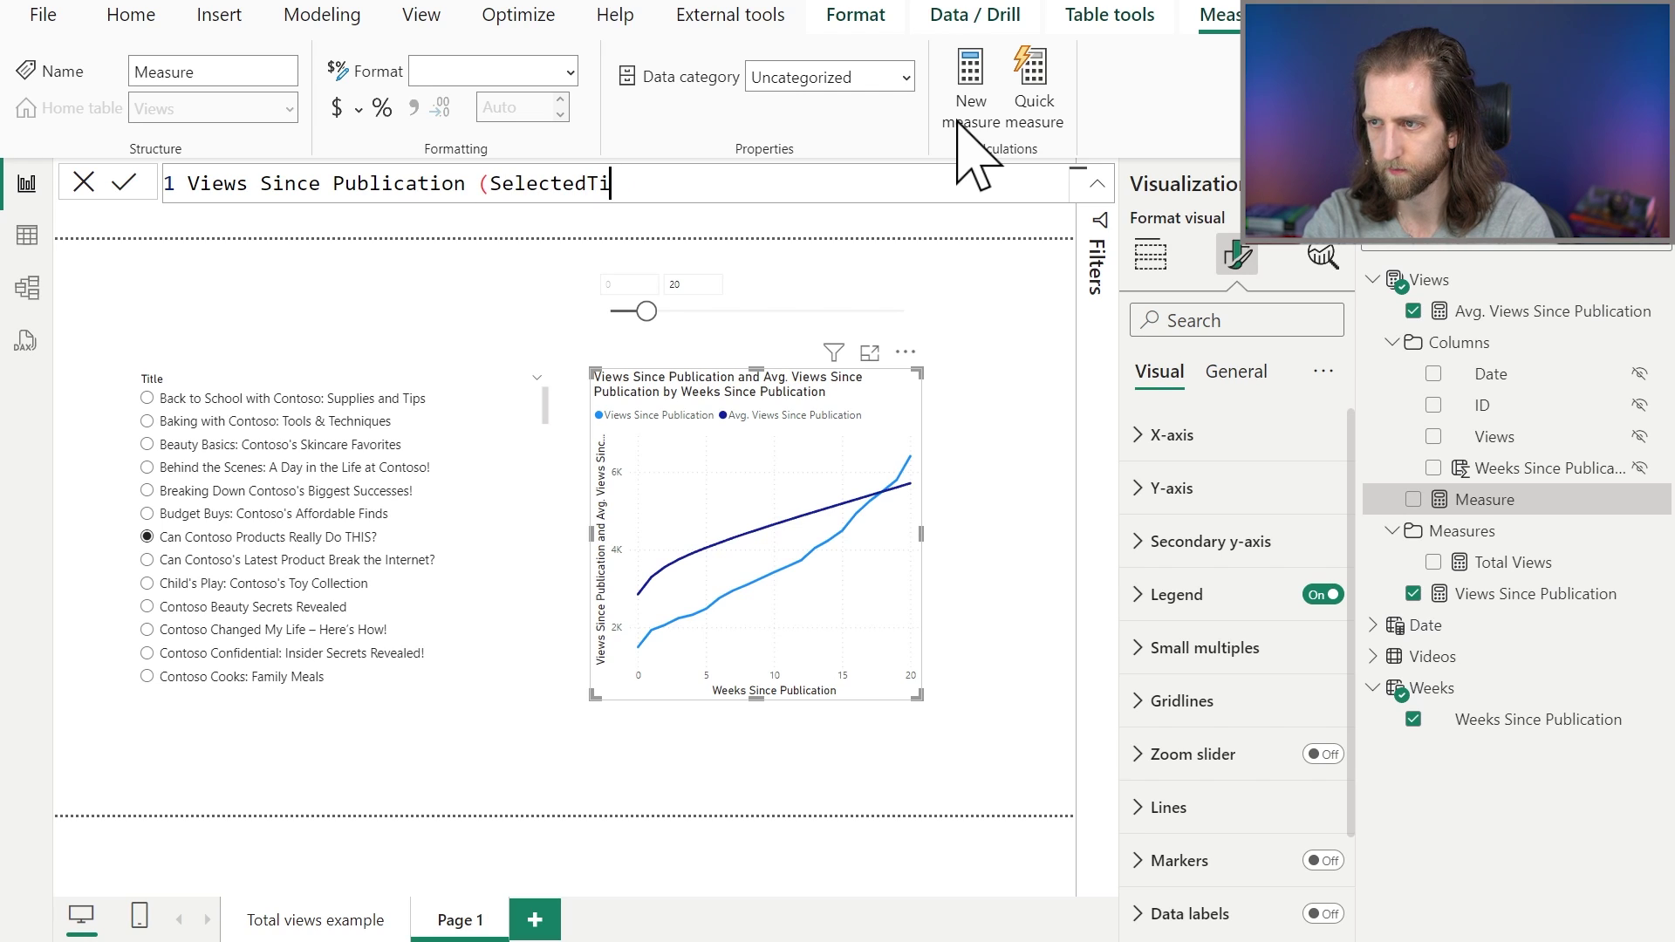
{"action": "key", "text": "shift+Return"}
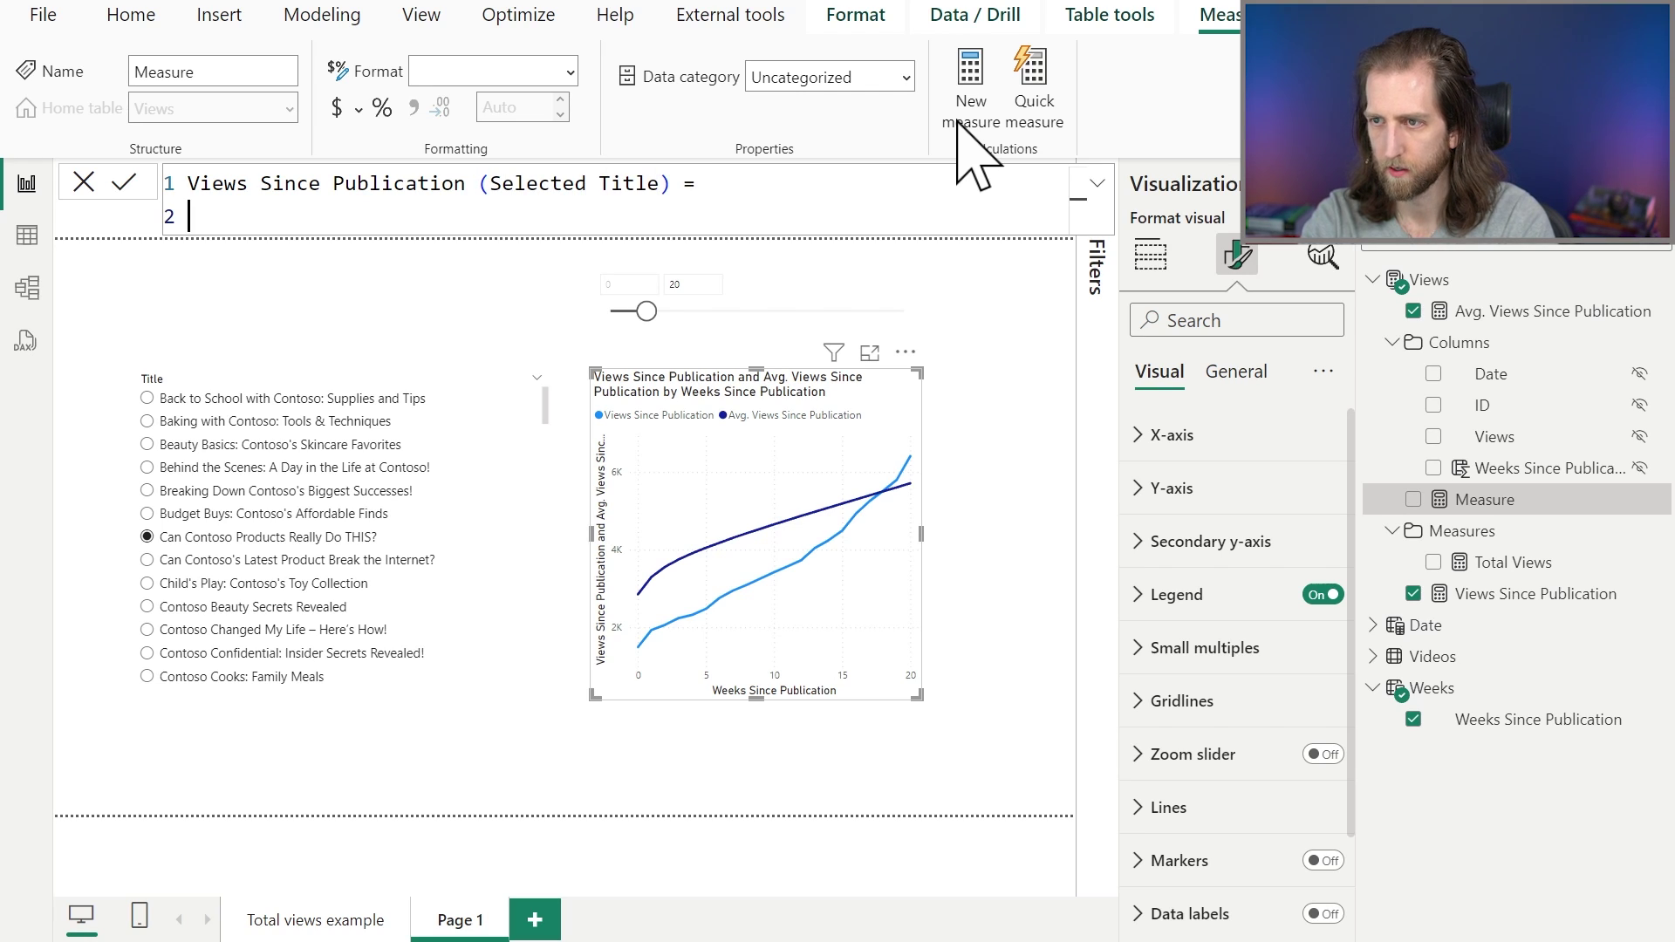
{"action": "type", "text": "VAR _LatestWeekWithViews ="}
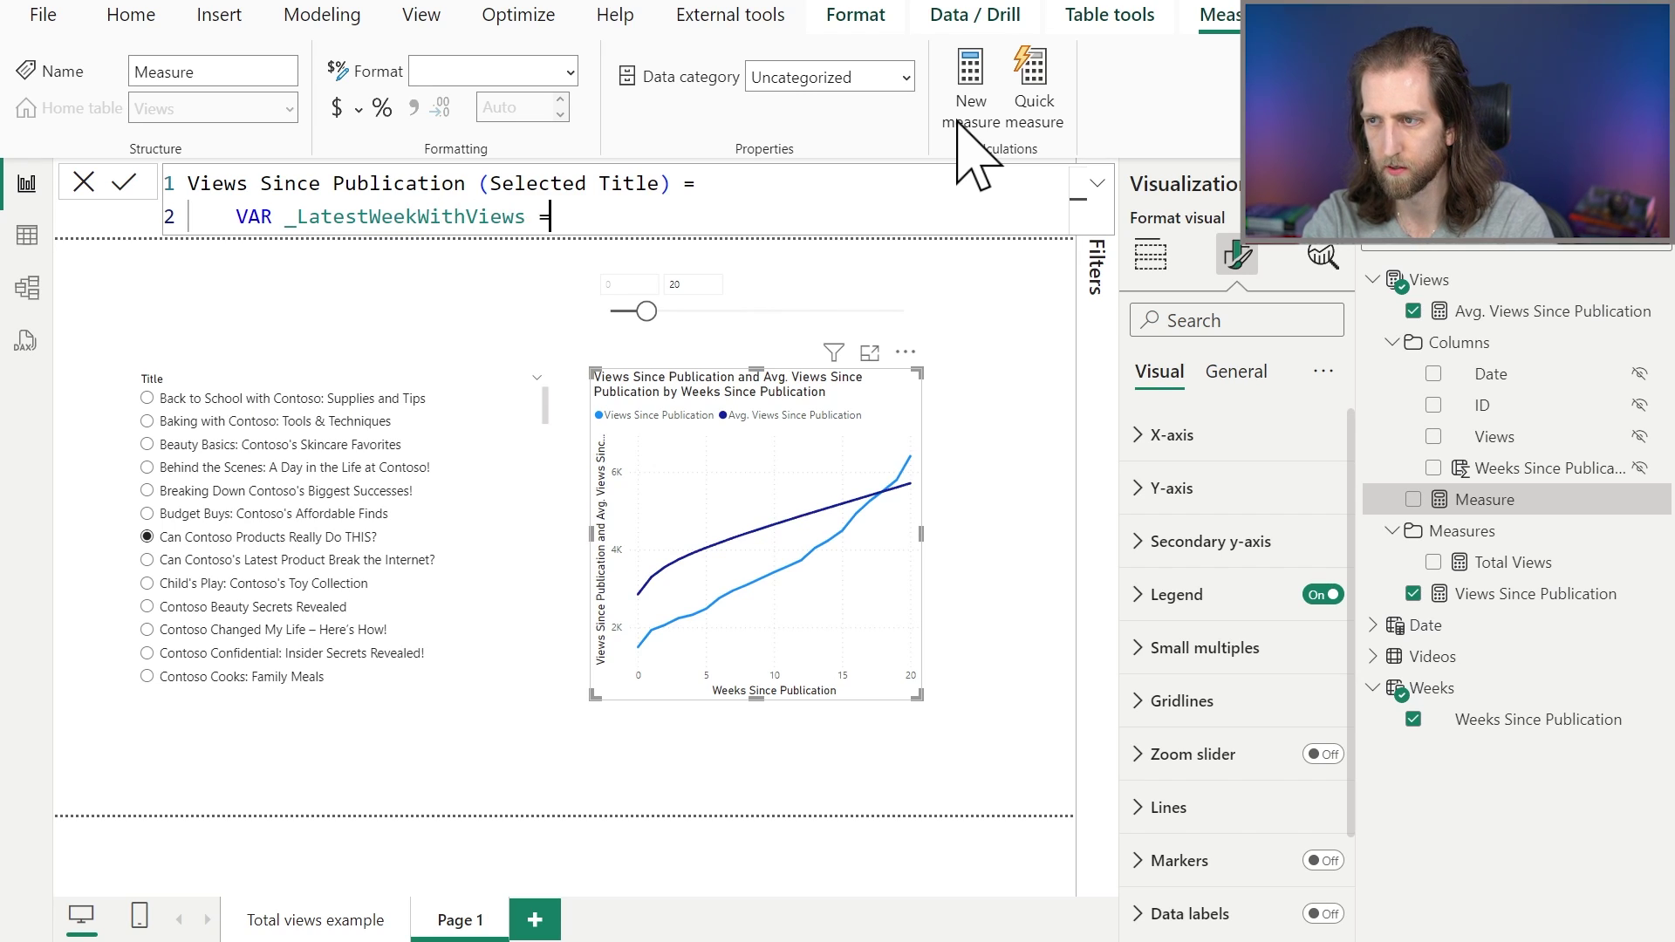
{"action": "key", "text": "shift+Return"}
{"action": "type", "text": "MAX "}
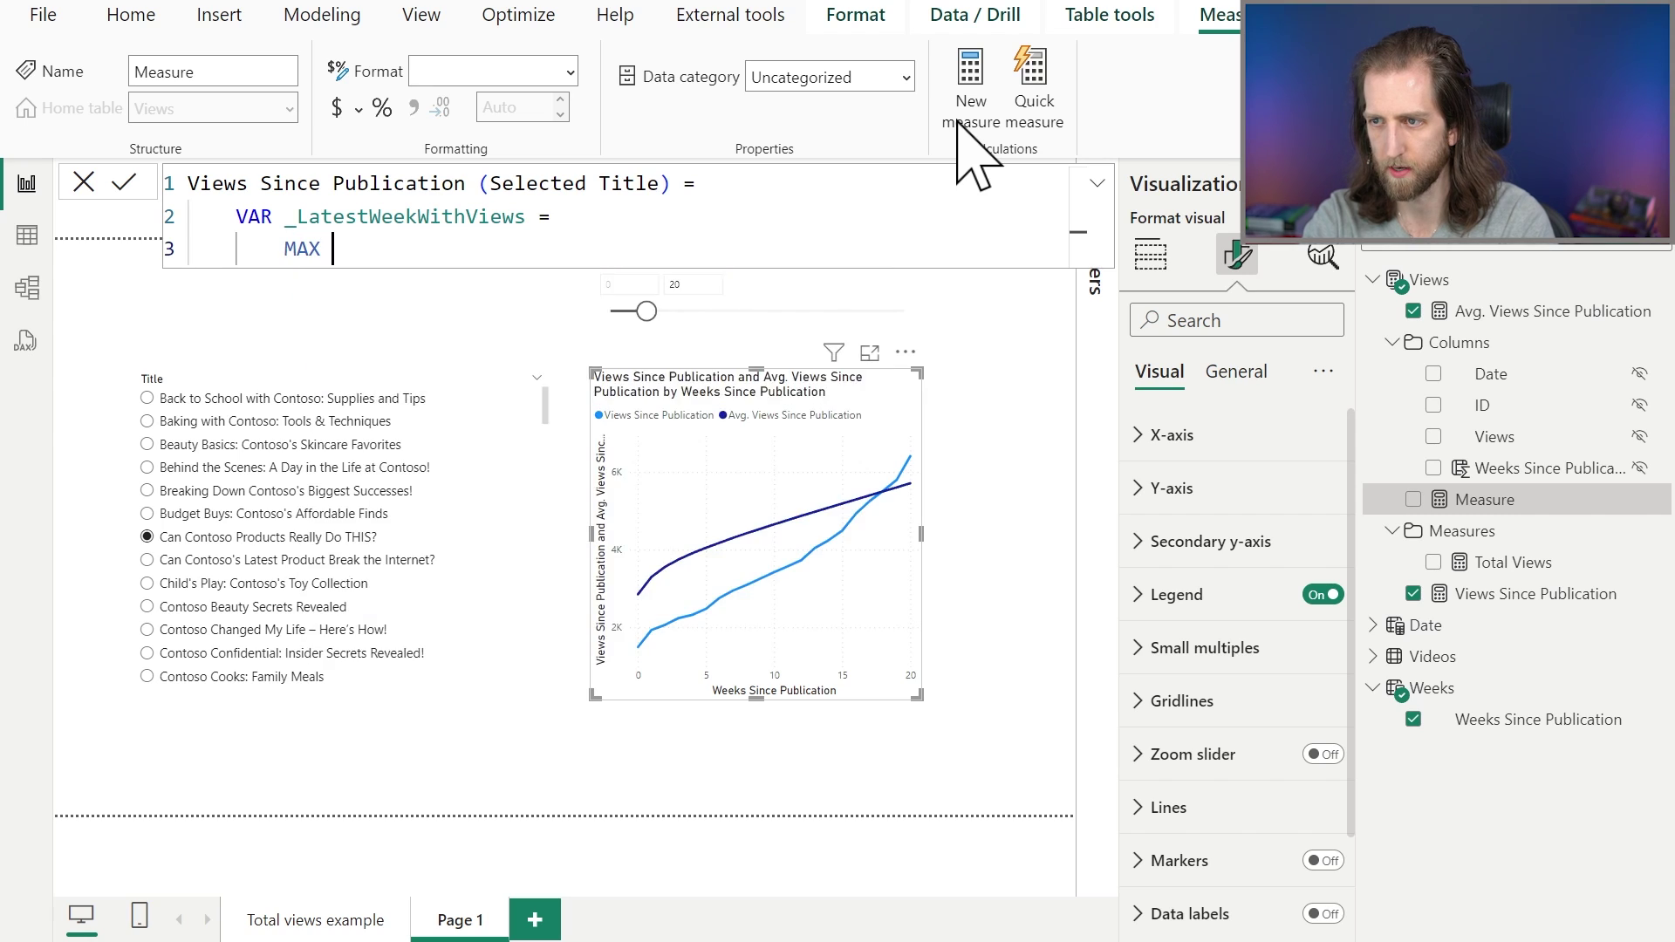
{"action": "type", "text": "( \"Views"}
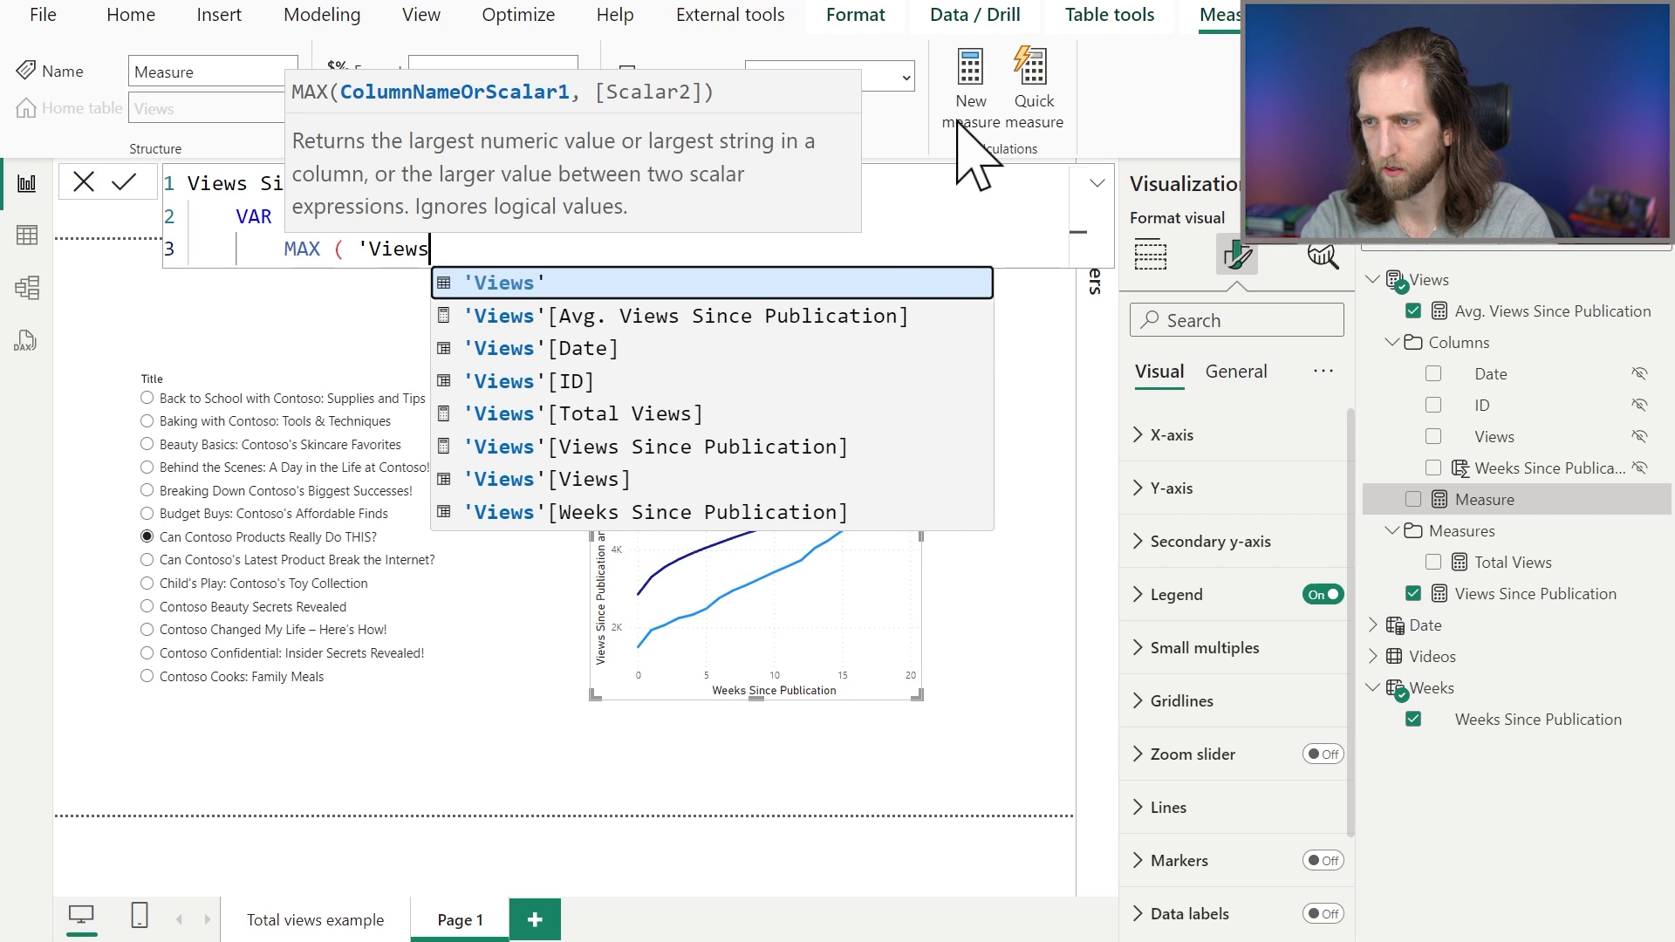
{"action": "key", "text": "Down"}
{"action": "key", "text": "Down"}
{"action": "key", "text": "Down"}
{"action": "key", "text": "Down"}
{"action": "key", "text": "Down"}
{"action": "key", "text": "Down"}
{"action": "key", "text": "Down"}
{"action": "key", "text": "Tab"}
{"action": "type", "text": ")"}
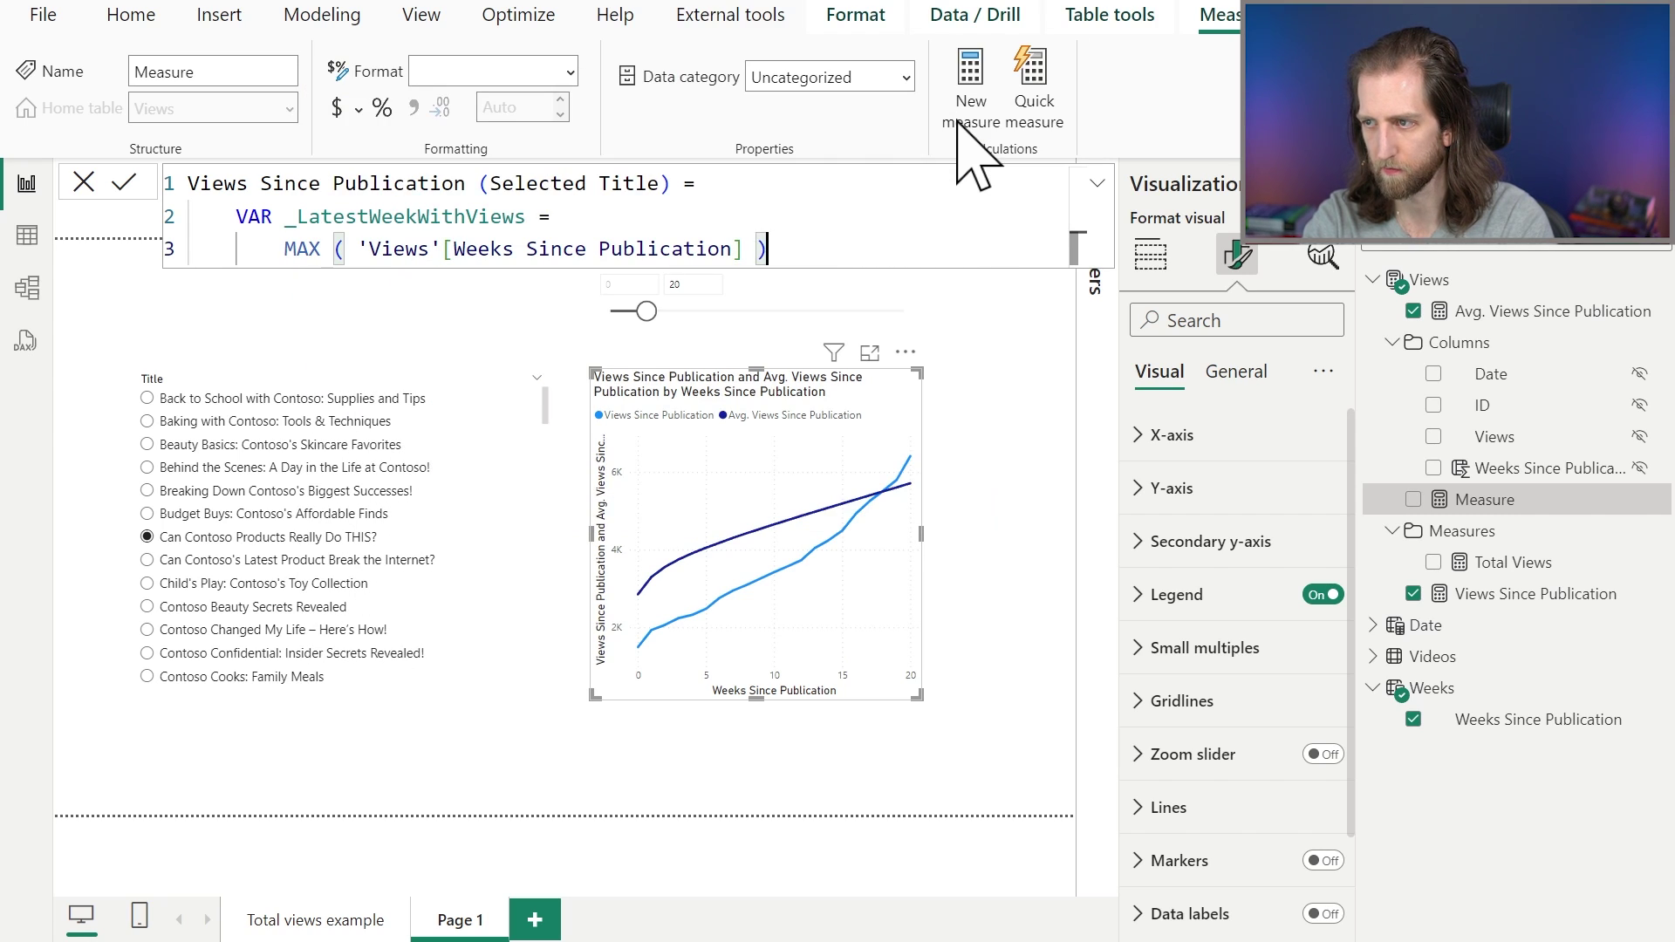
Step: Add VAR _SelectedWeek = SELECTEDVALUE('Weeks'[Weeks Since Publication])
{"action": "key", "text": "shift+Return"}
{"action": "key", "text": "shift+Return"}
{"action": "type", "text": "VAR _Se"}
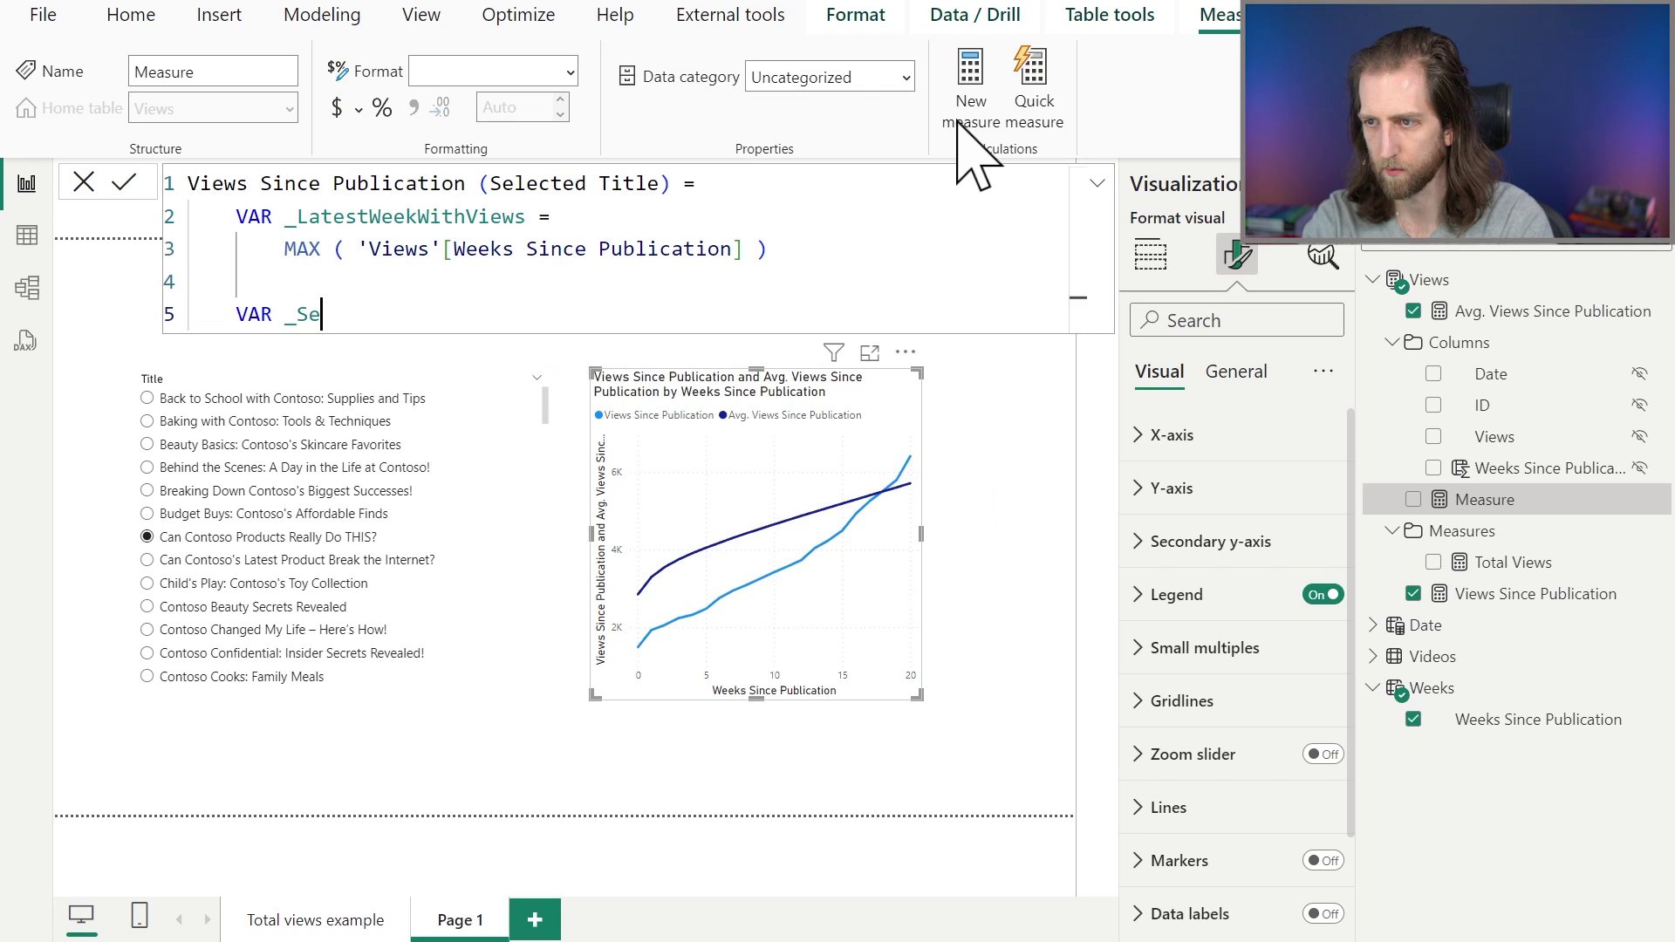
{"action": "type", "text": "lectedWeek ="}
{"action": "key", "text": "shift+Return"}
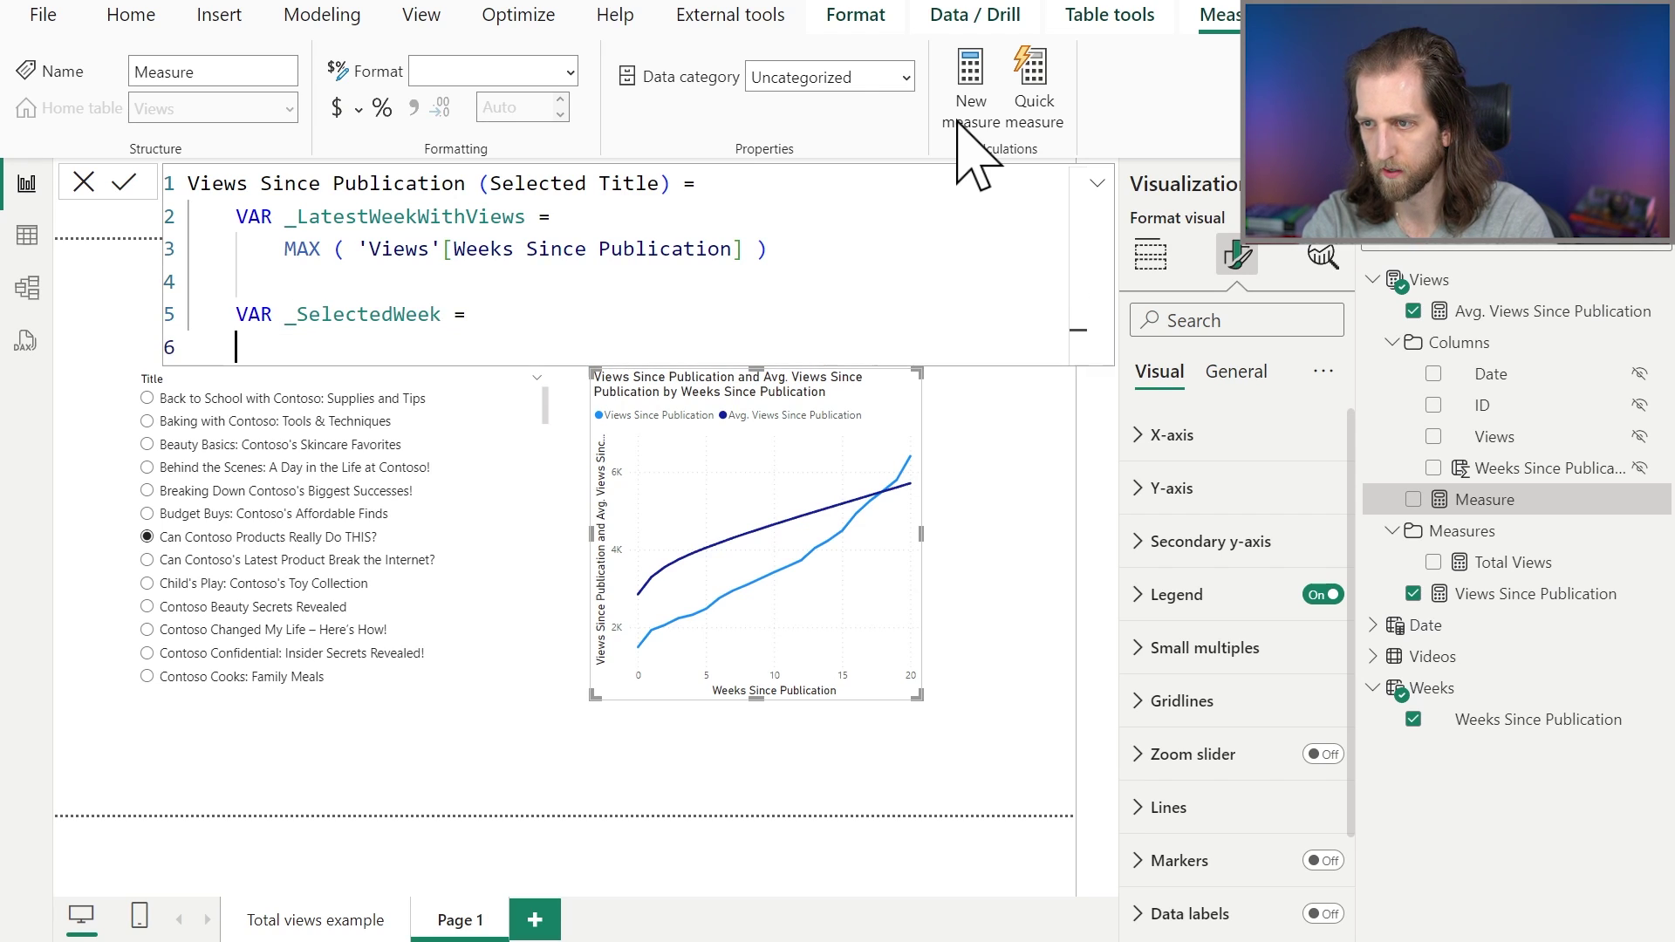
{"action": "type", "text": "SELECTEDV"}
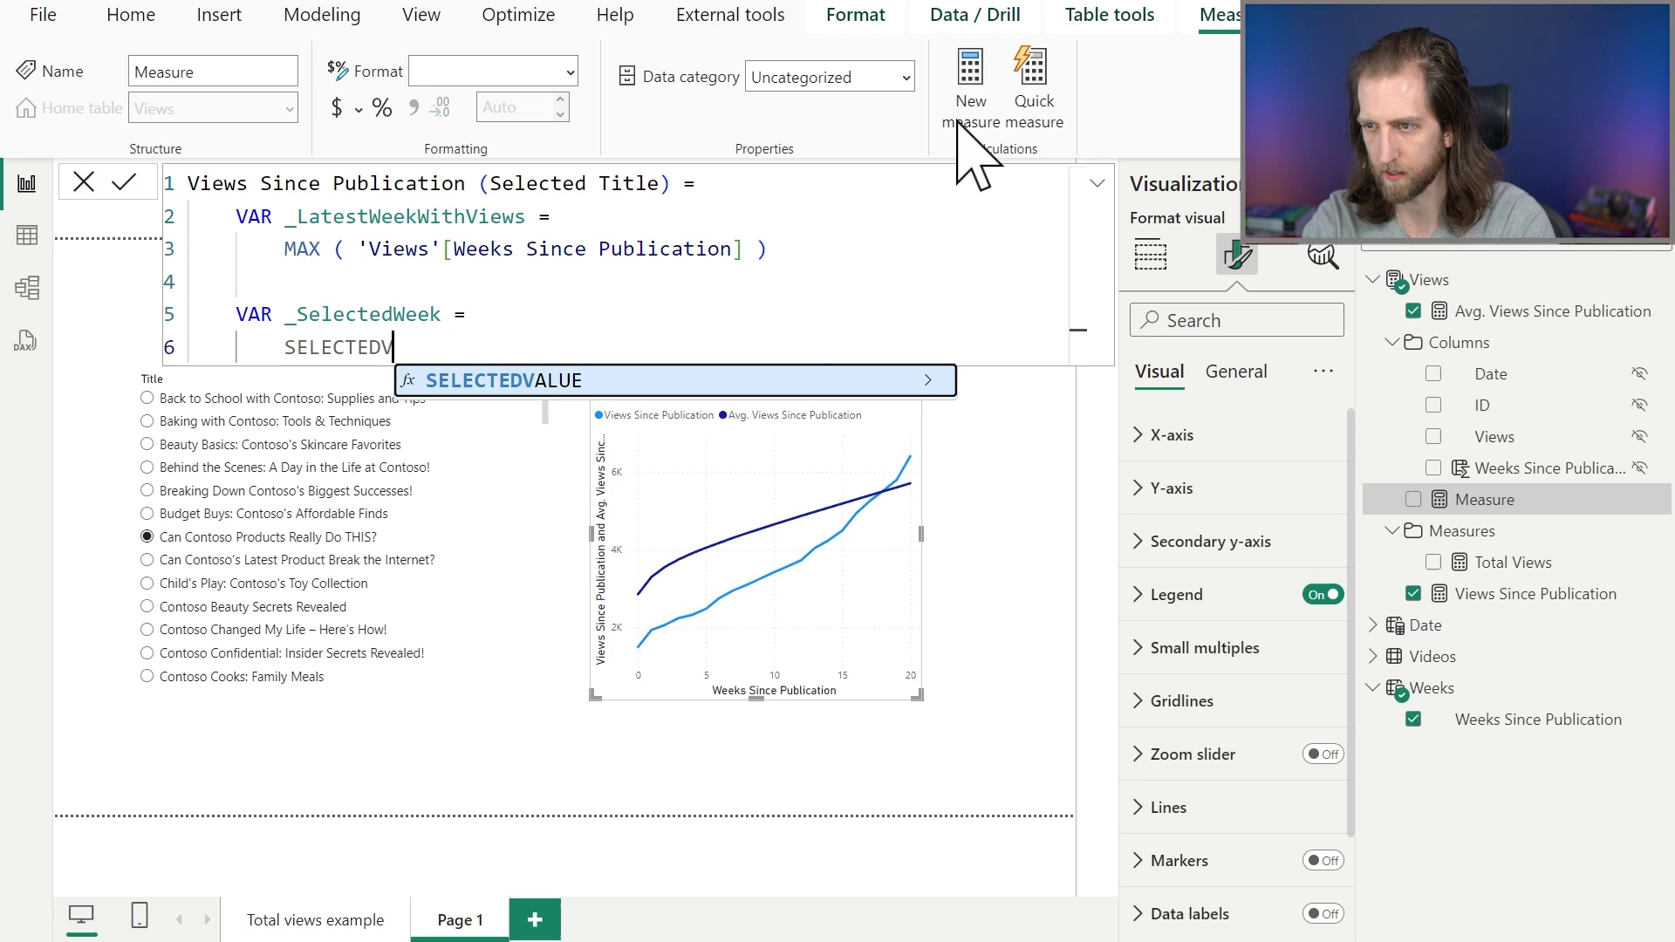
{"action": "type", "text": "ALUE ( "}
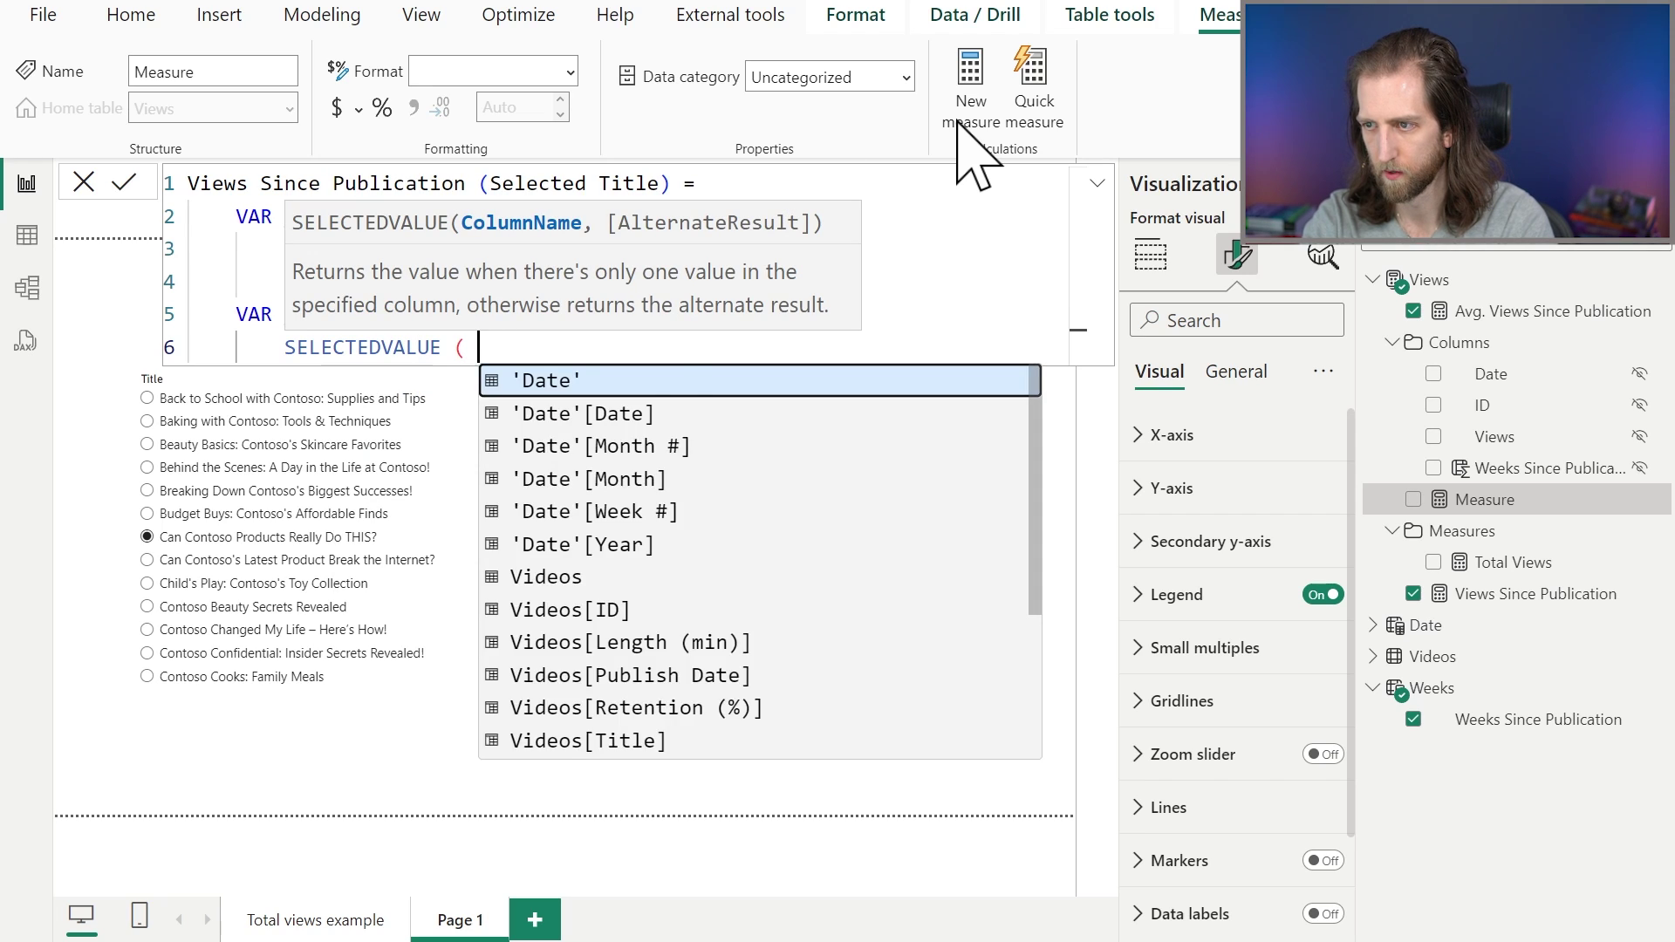
{"action": "type", "text": "\"Week"}
{"action": "key", "text": "Down"}
{"action": "key", "text": "Tab"}
{"action": "type", "text": ")"}
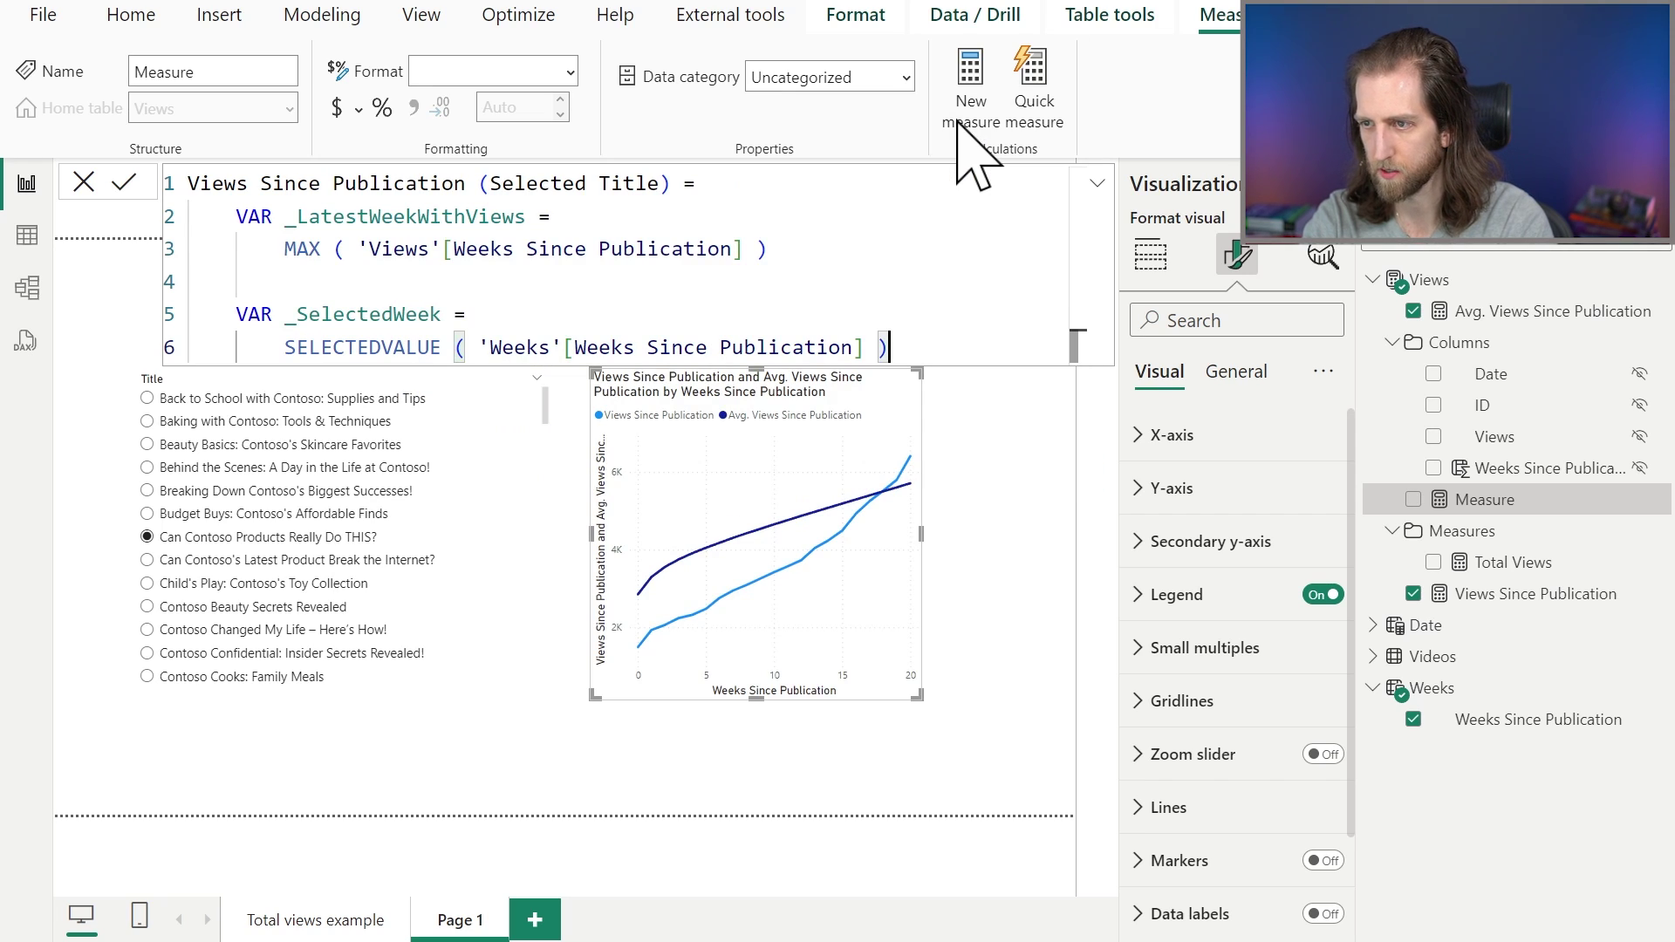
Step: Add VAR _SingleVideoSelected = HASONEVALUE('Videos'[Title])
{"action": "key", "text": "Return"}
{"action": "key", "text": "Return"}
{"action": "key", "text": "BackSpace"}
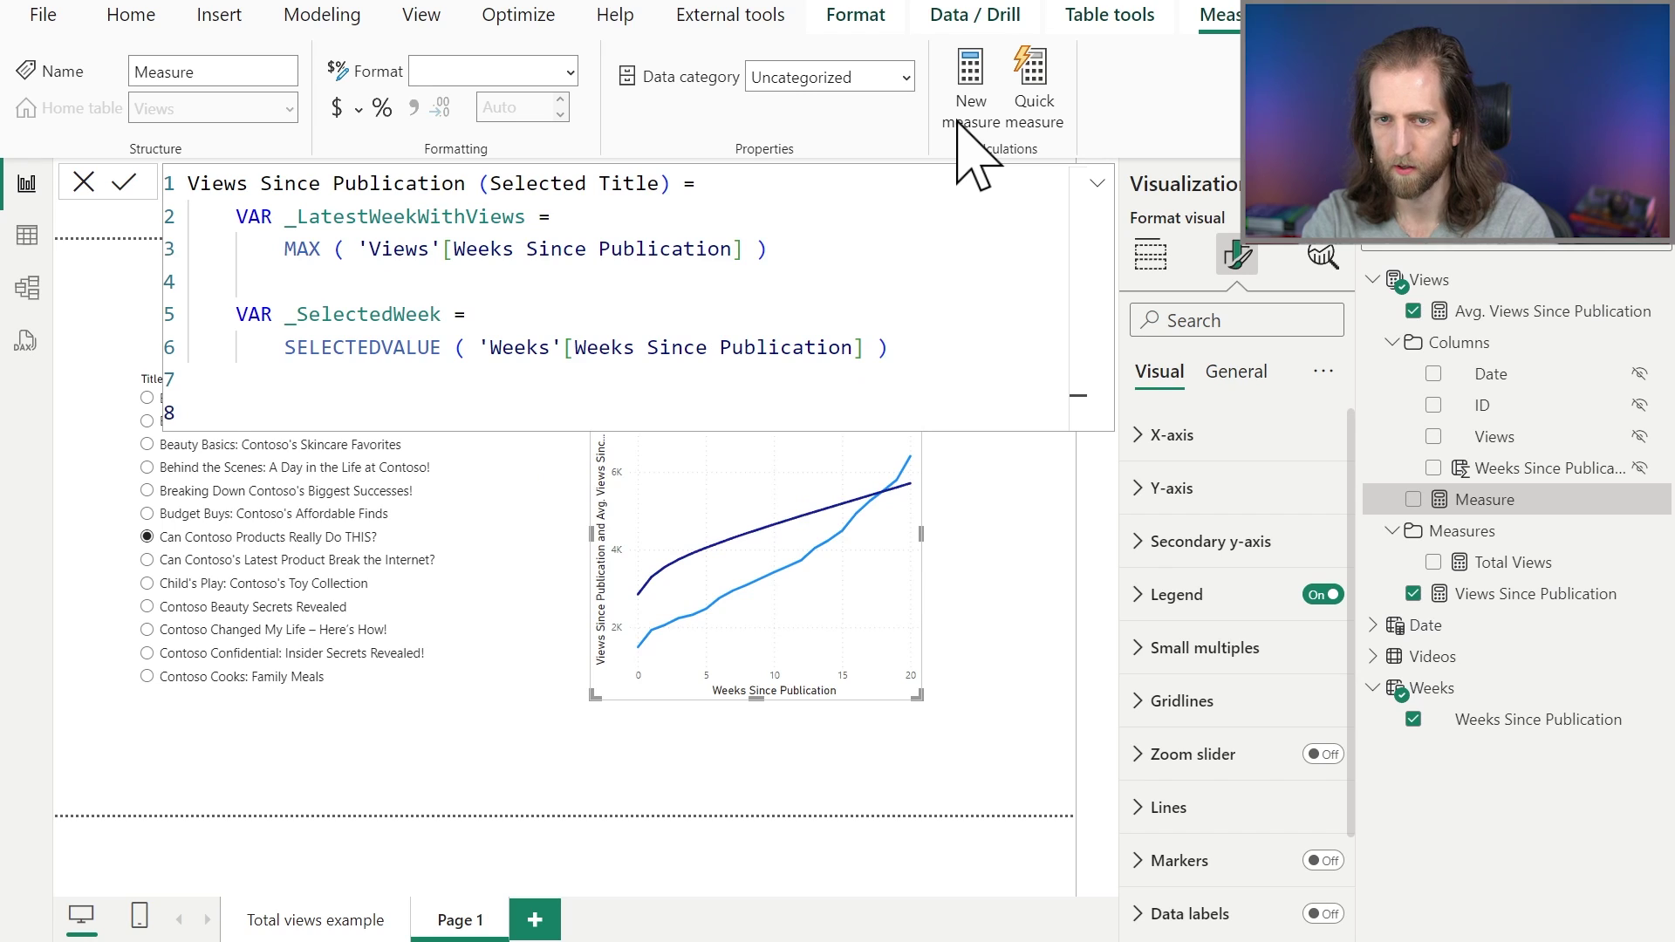
{"action": "type", "text": "VAR _SingleVideo"}
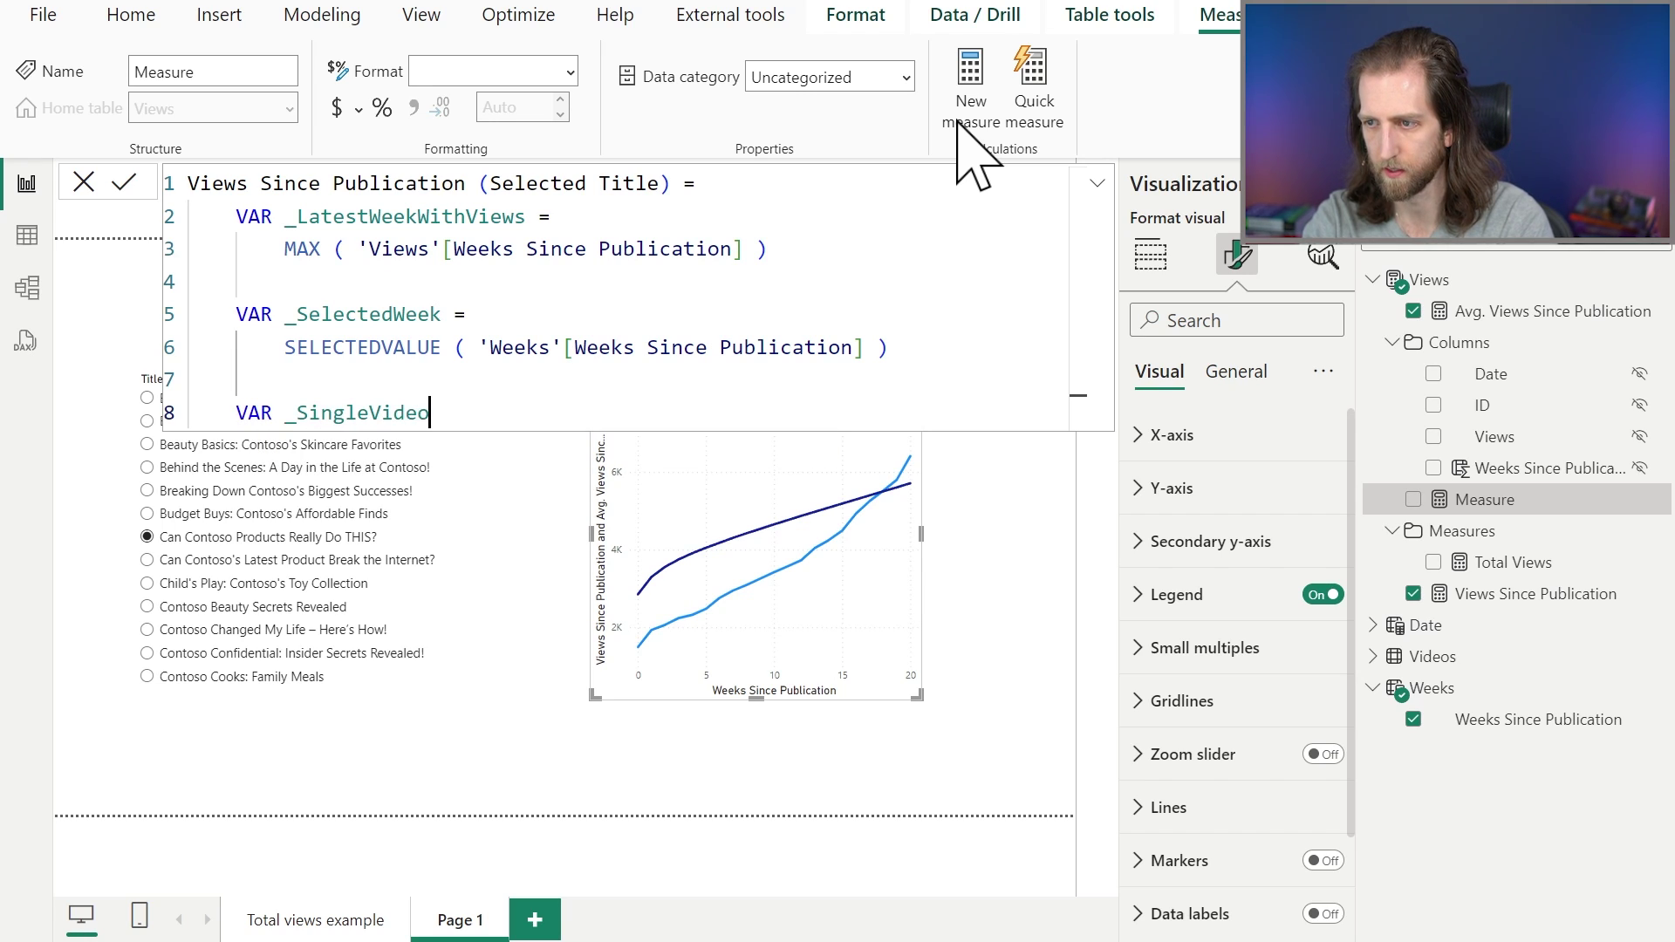
{"action": "type", "text": "Selected ="}
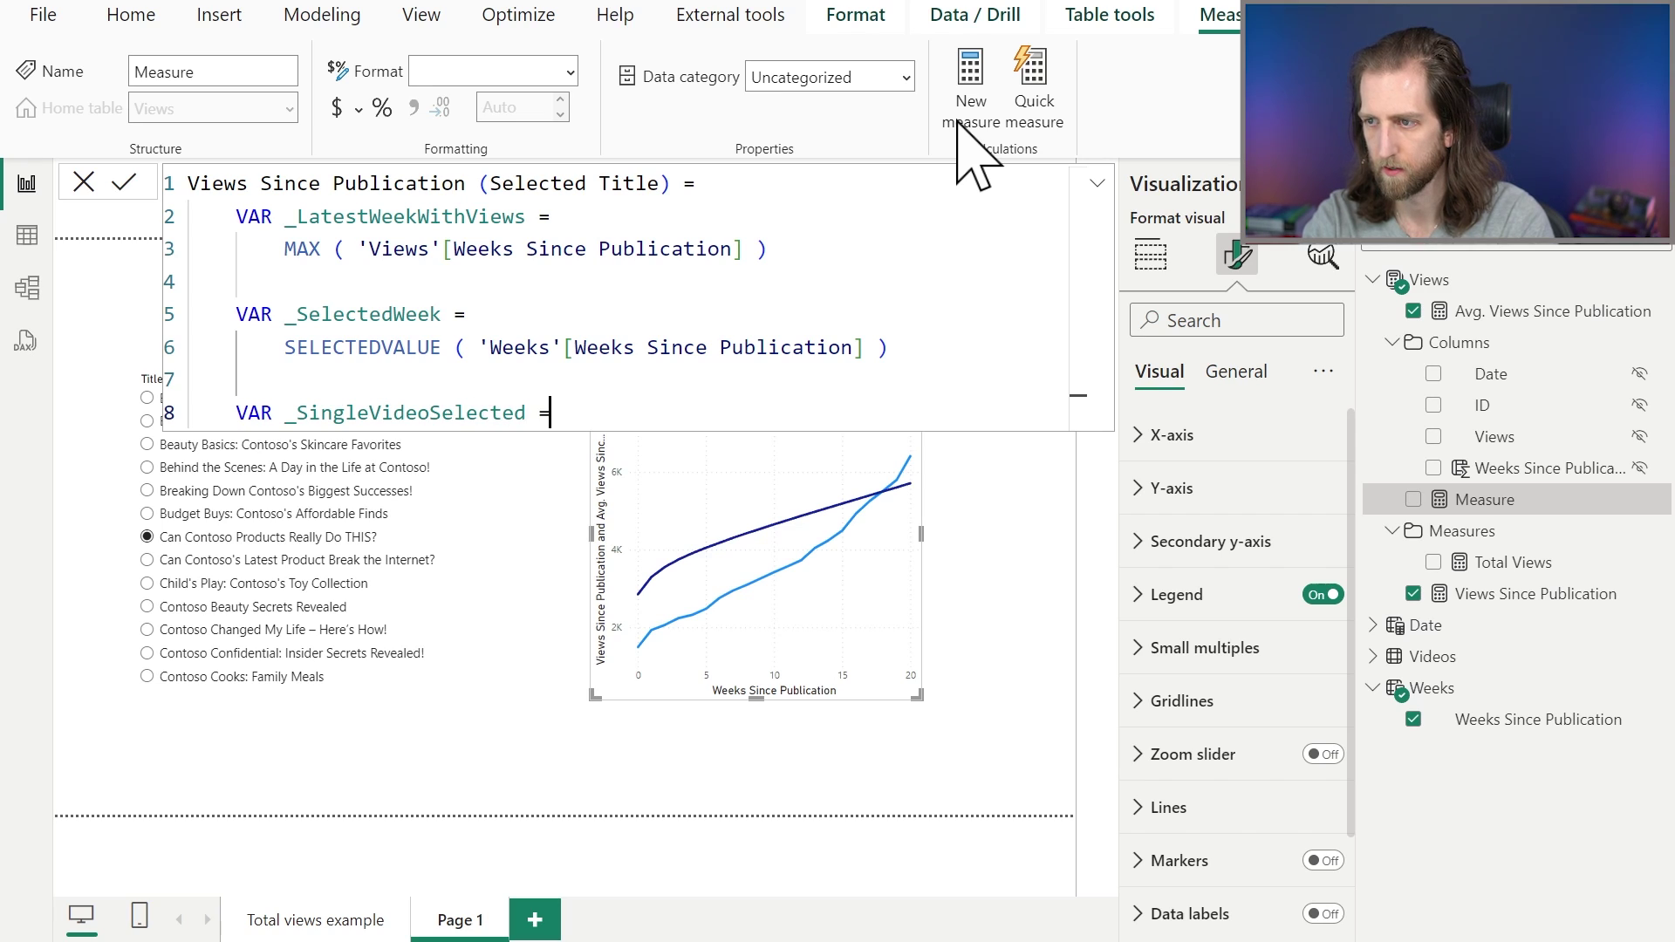
{"action": "key", "text": "Return"}
{"action": "type", "text": "HASONEVALUE ("}
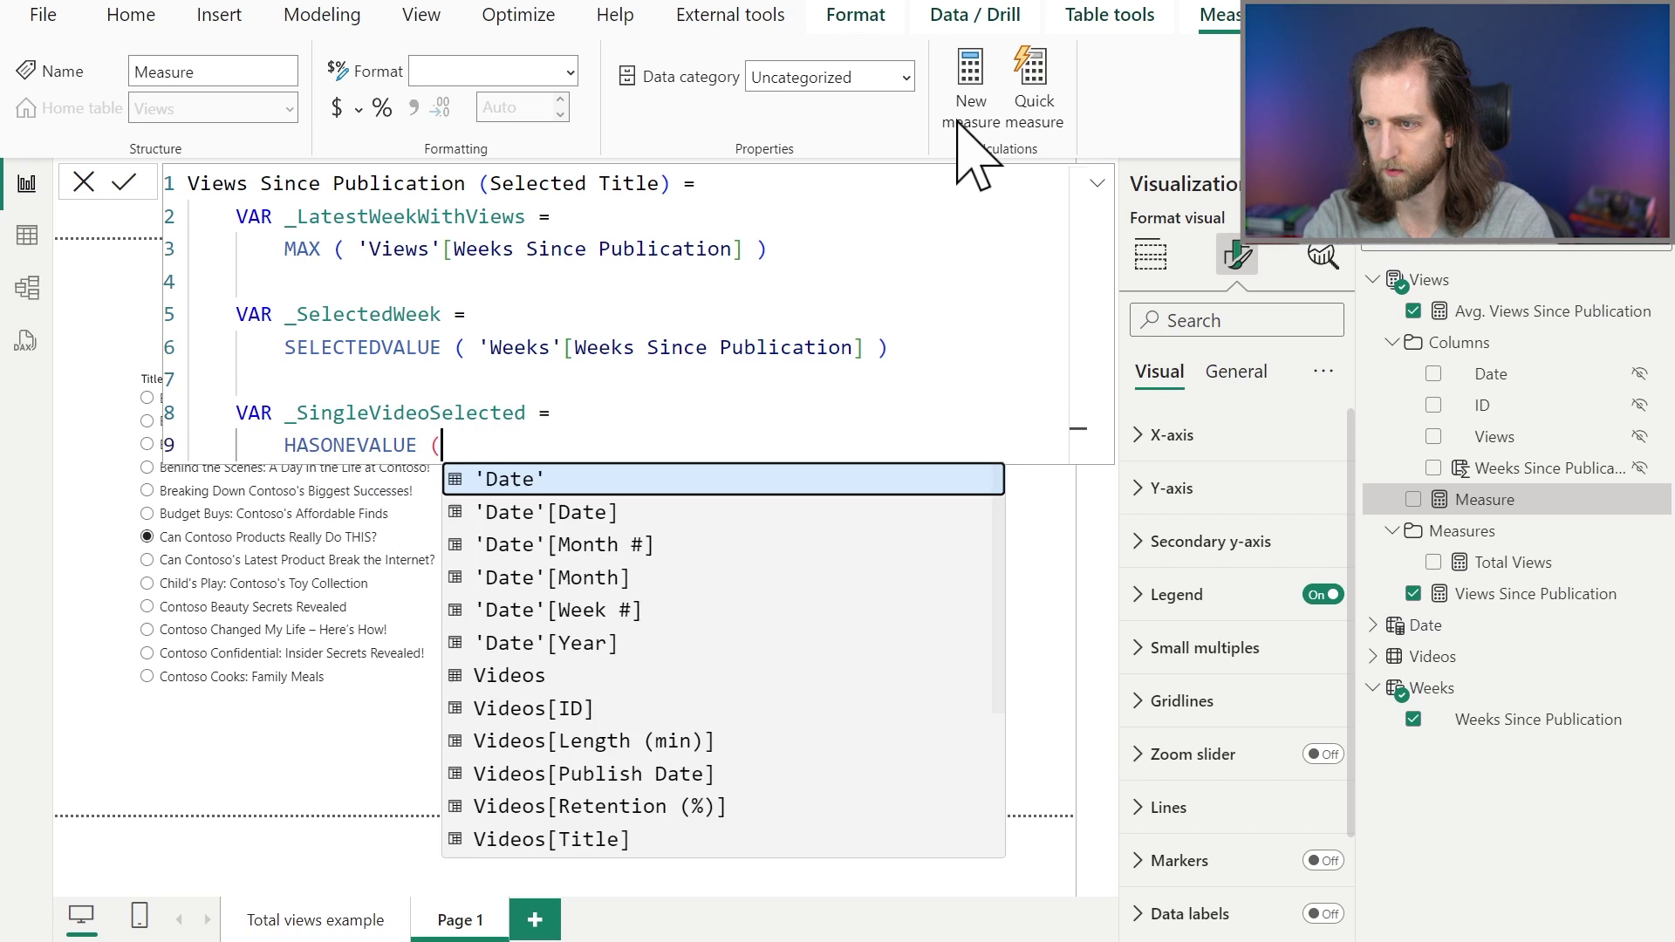
{"action": "type", "text": " 'Video"}
{"action": "key", "text": "Down"}
{"action": "key", "text": "Down"}
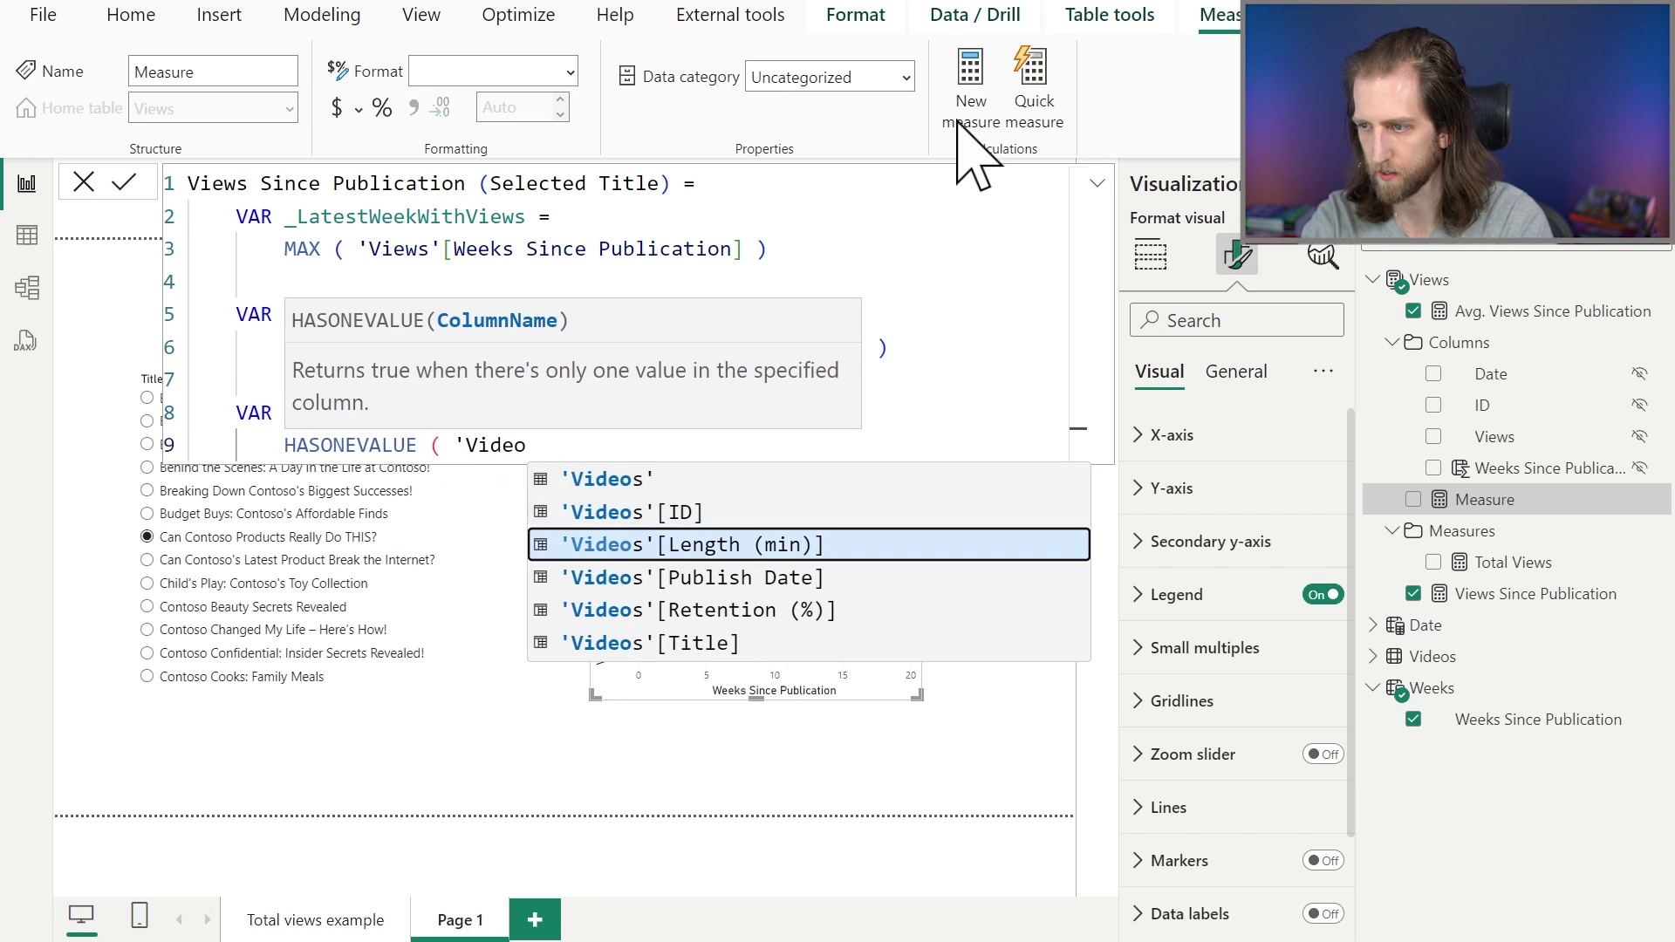
{"action": "key", "text": "Down"}
{"action": "key", "text": "Down"}
{"action": "key", "text": "Down"}
{"action": "key", "text": "Tab"}
{"action": "type", "text": ")"}
{"action": "key", "text": "Return"}
Step: Write RETURN IF with condition _SingleVideoSelected && NOT _SelectedWeek > _LatestWeekWithViews
{"action": "key", "text": "Return"}
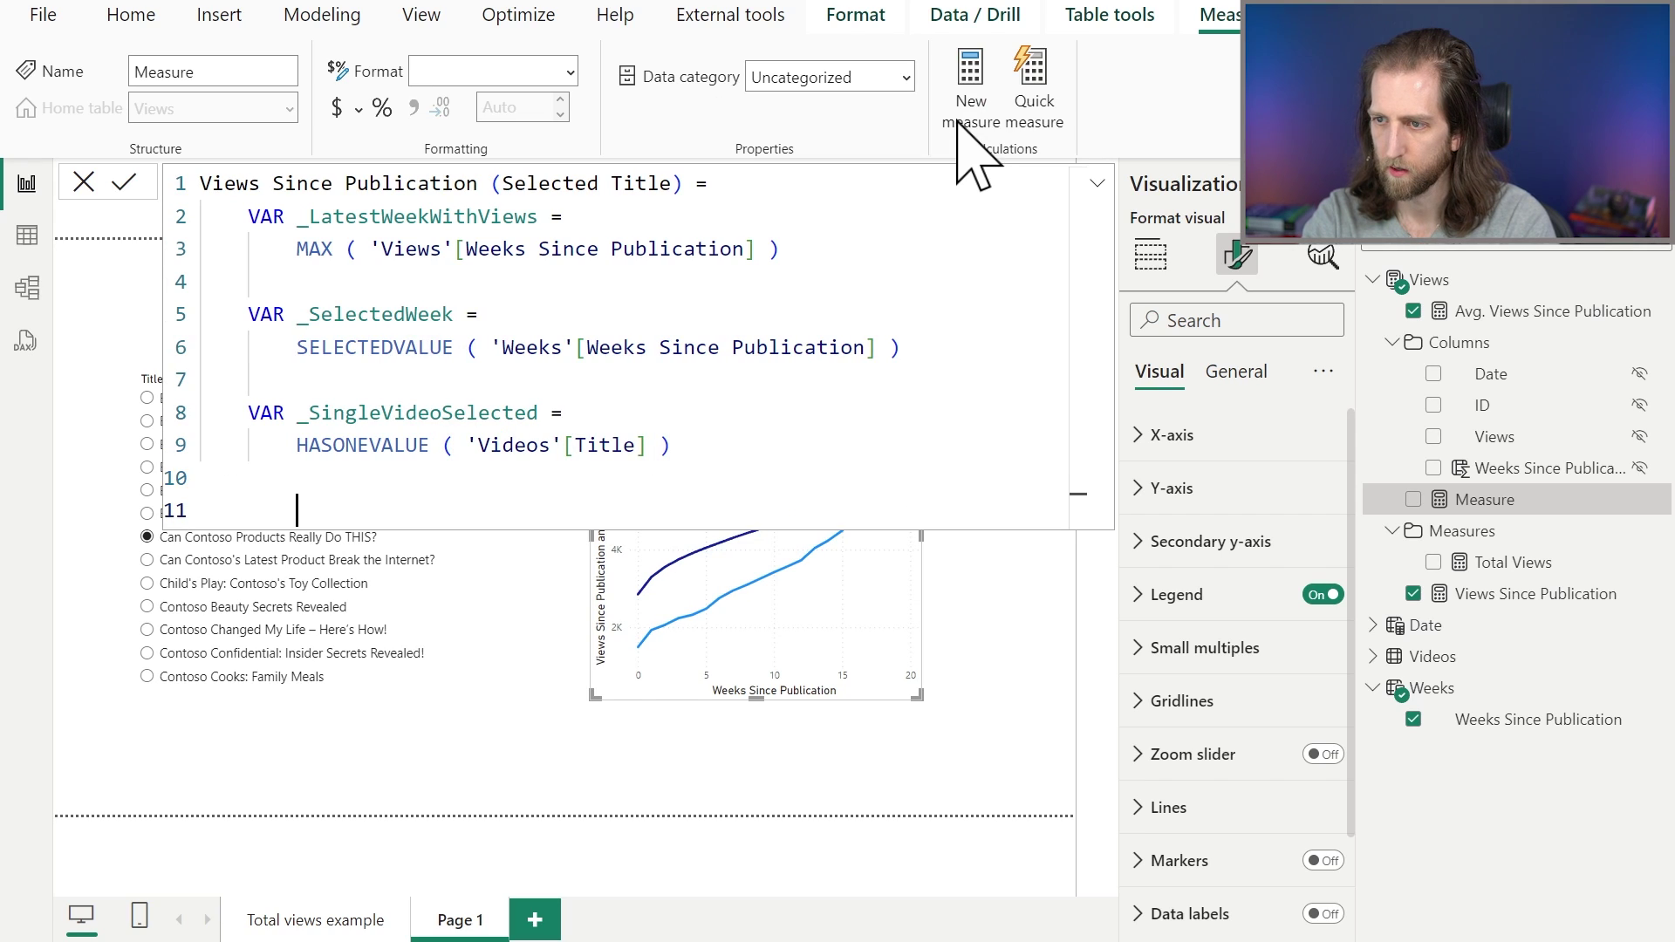
{"action": "type", "text": "RETURN"}
{"action": "key", "text": "Return"}
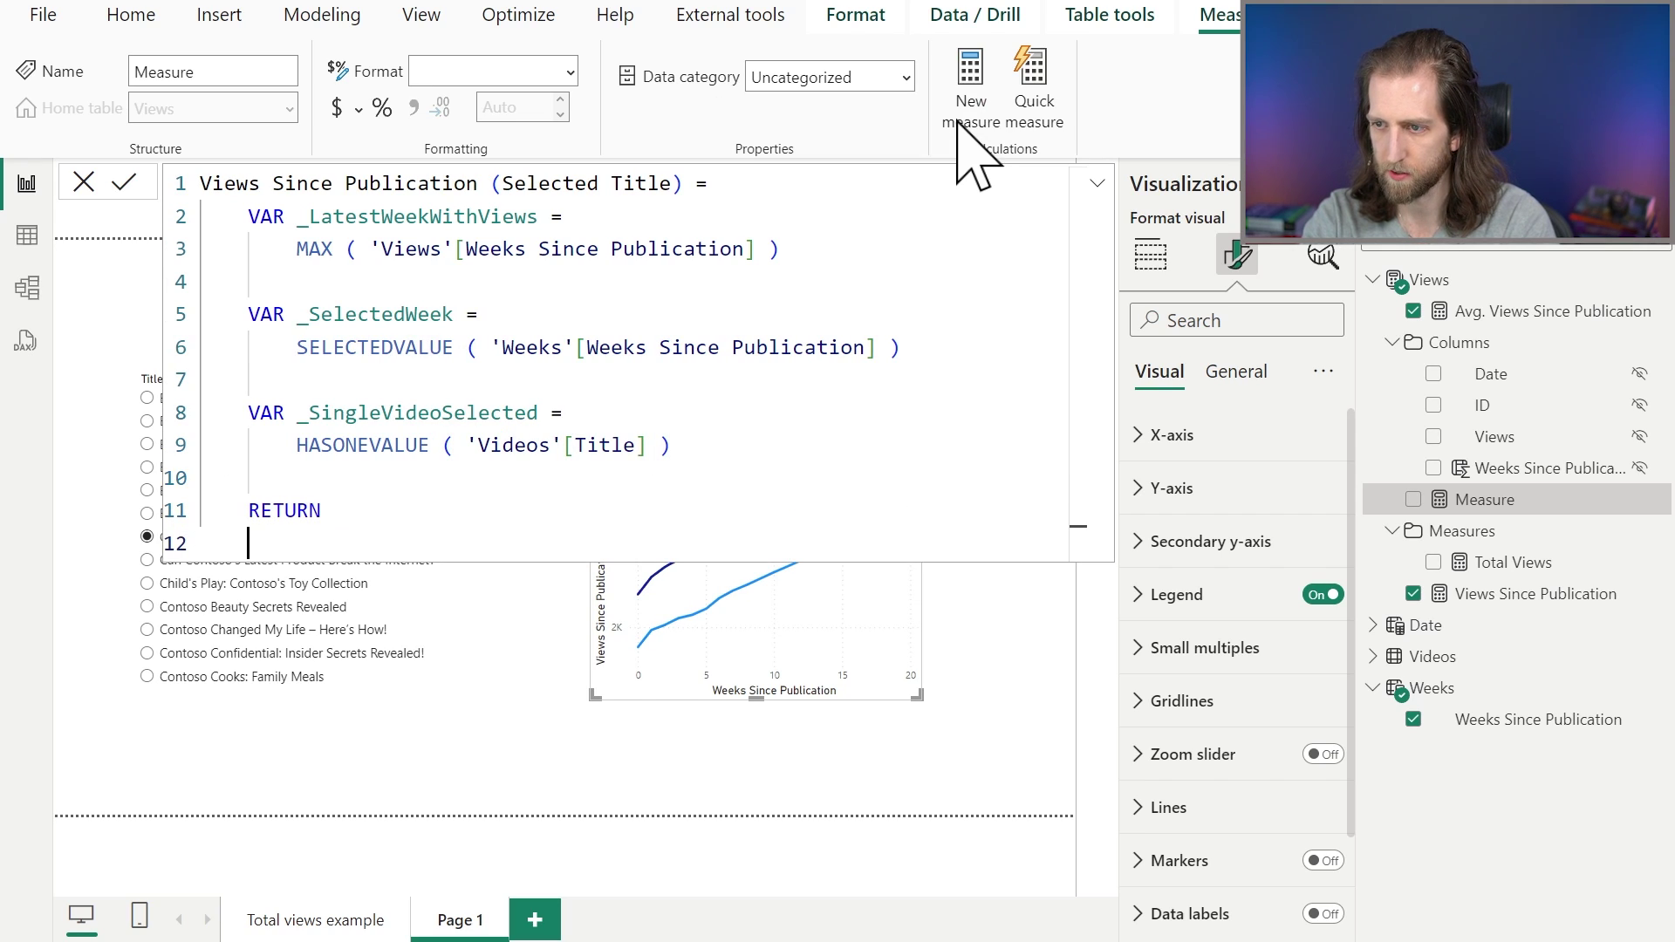
{"action": "type", "text": "IF ("}
{"action": "key", "text": "Return"}
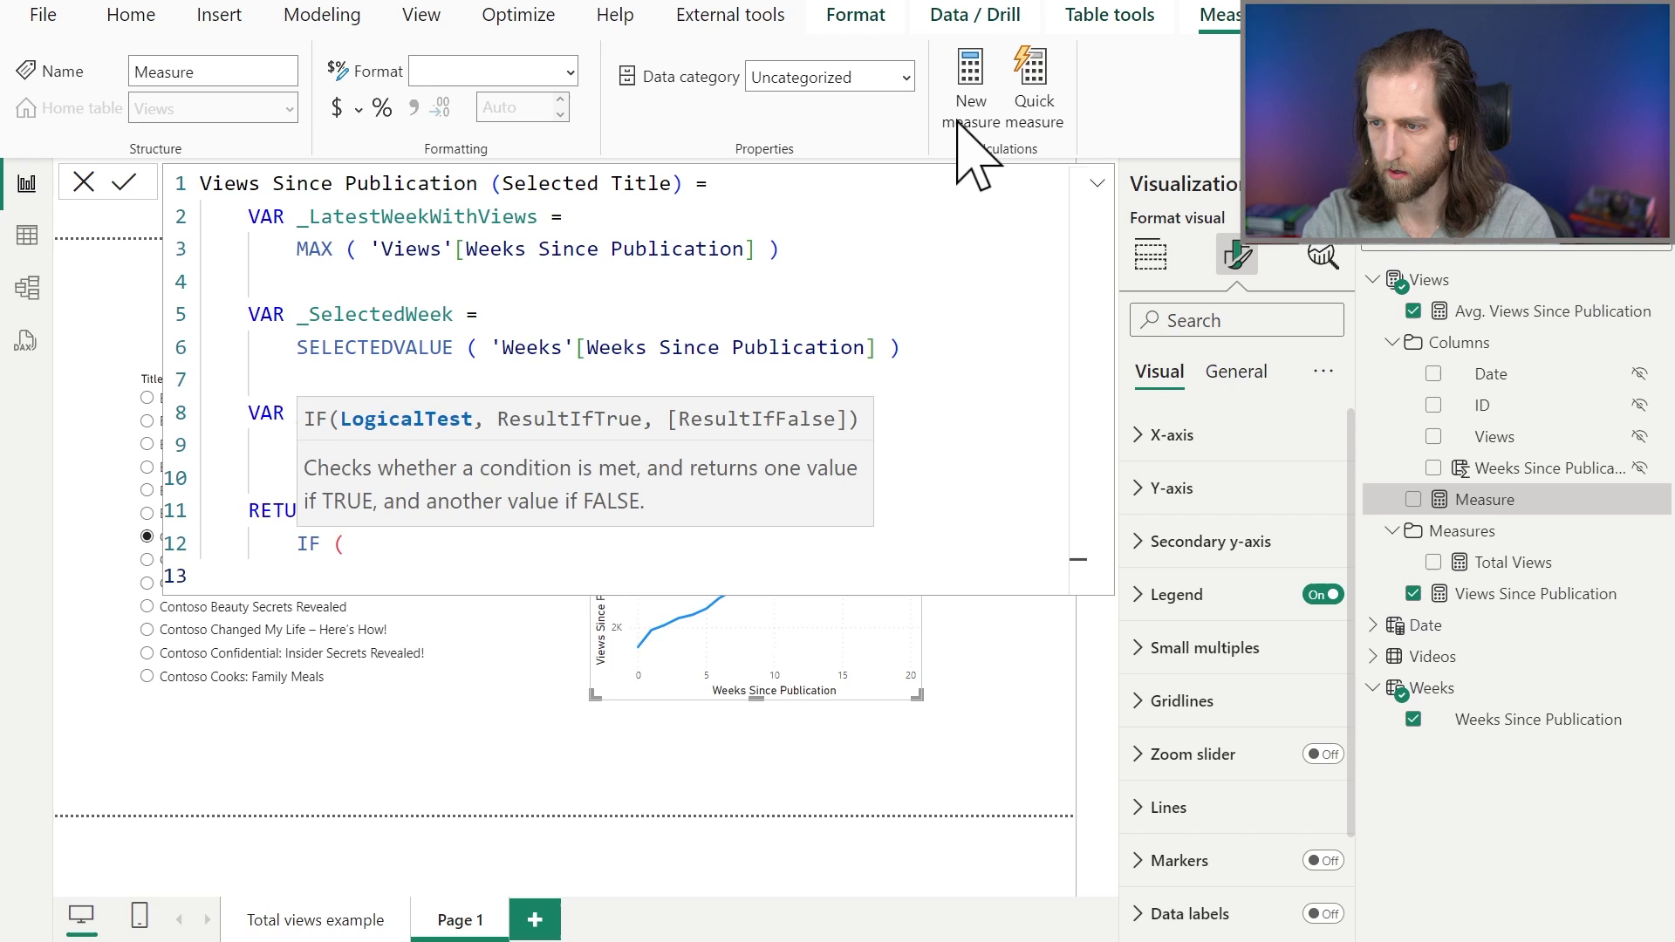
{"action": "key", "text": "Tab"}
{"action": "type", "text": "_"}
{"action": "key", "text": "Down"}
{"action": "key", "text": "Down"}
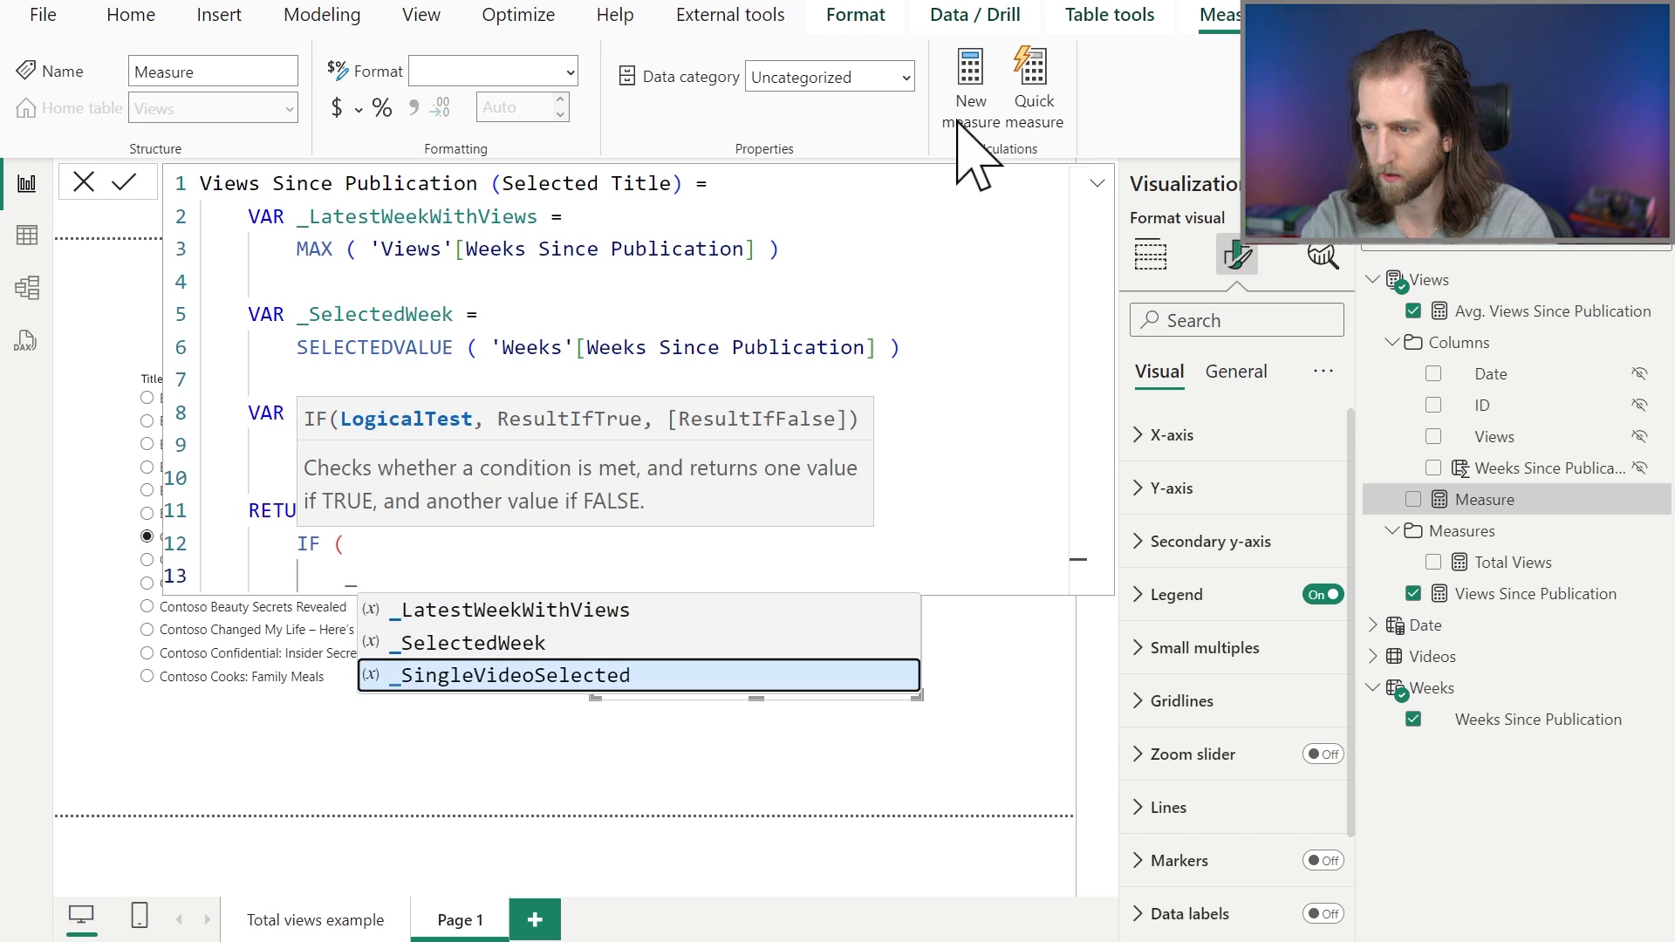
{"action": "key", "text": "Tab"}
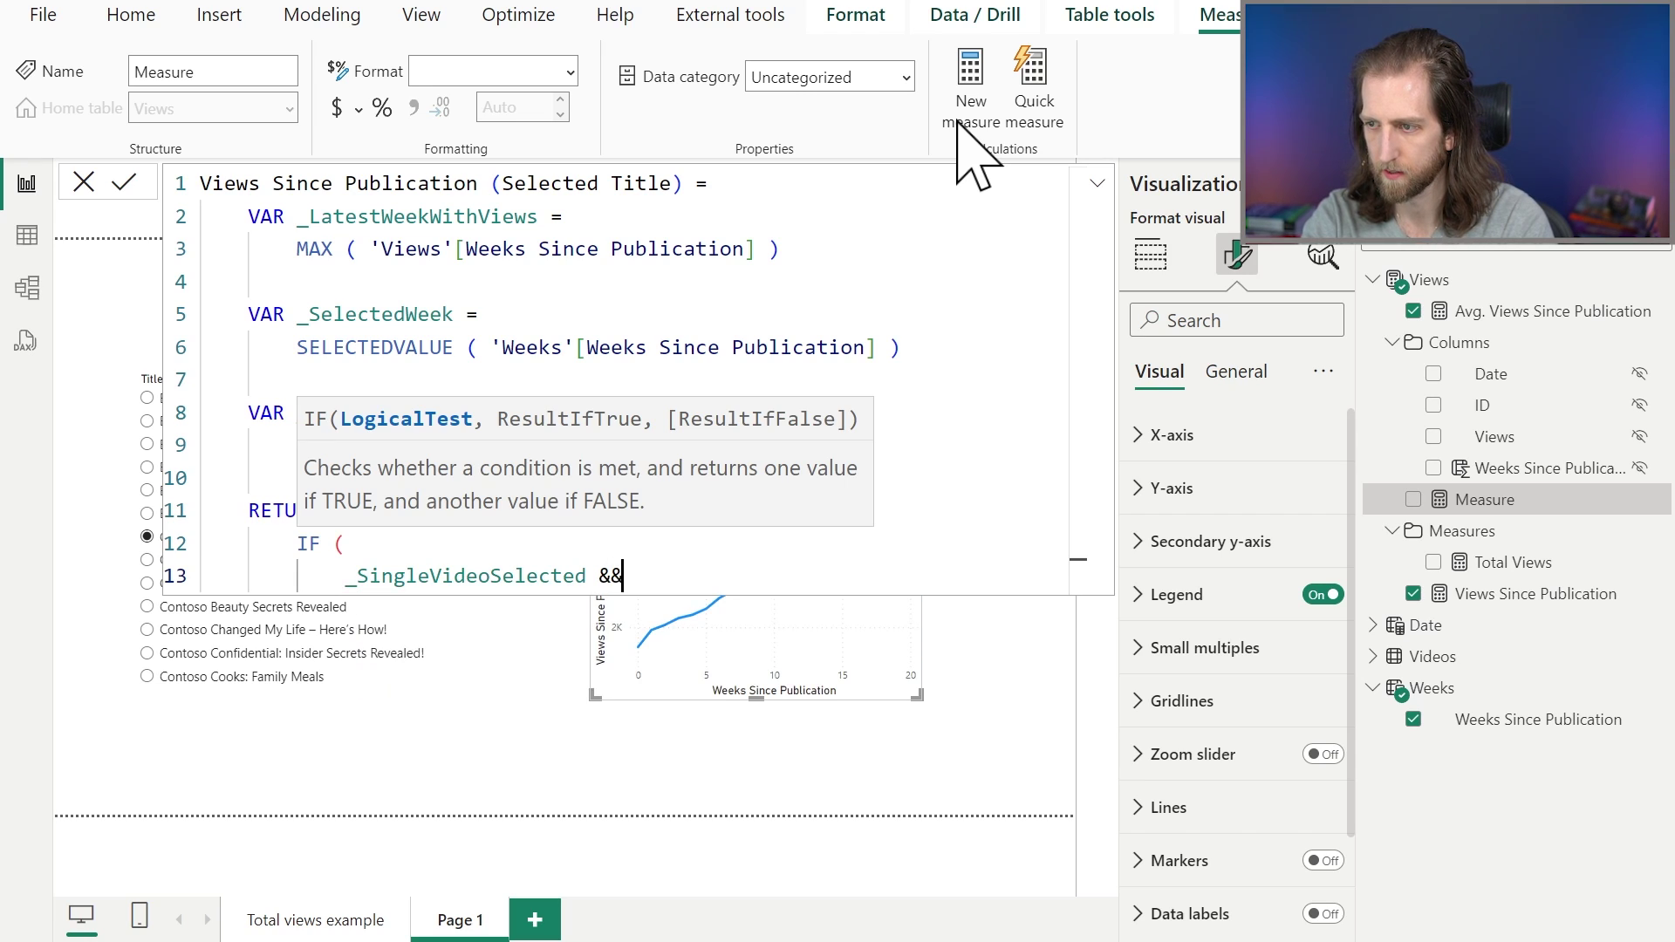
{"action": "type", "text": "&&"}
{"action": "key", "text": "Return"}
{"action": "type", "text": "NOT _"}
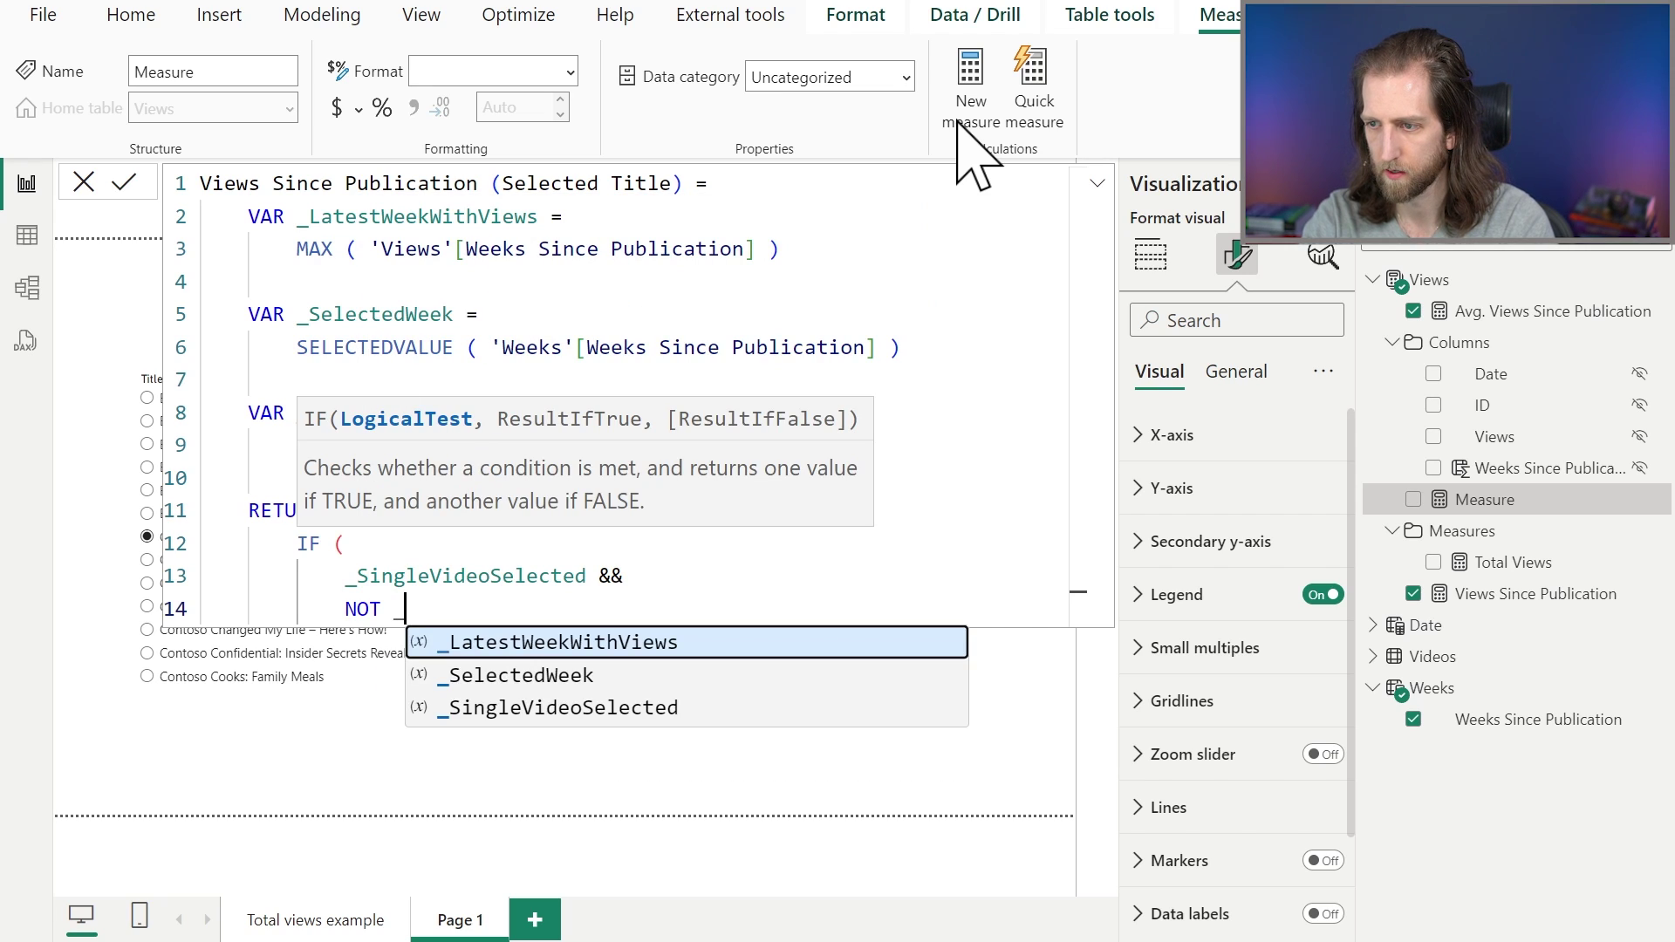
{"action": "key", "text": "Down"}
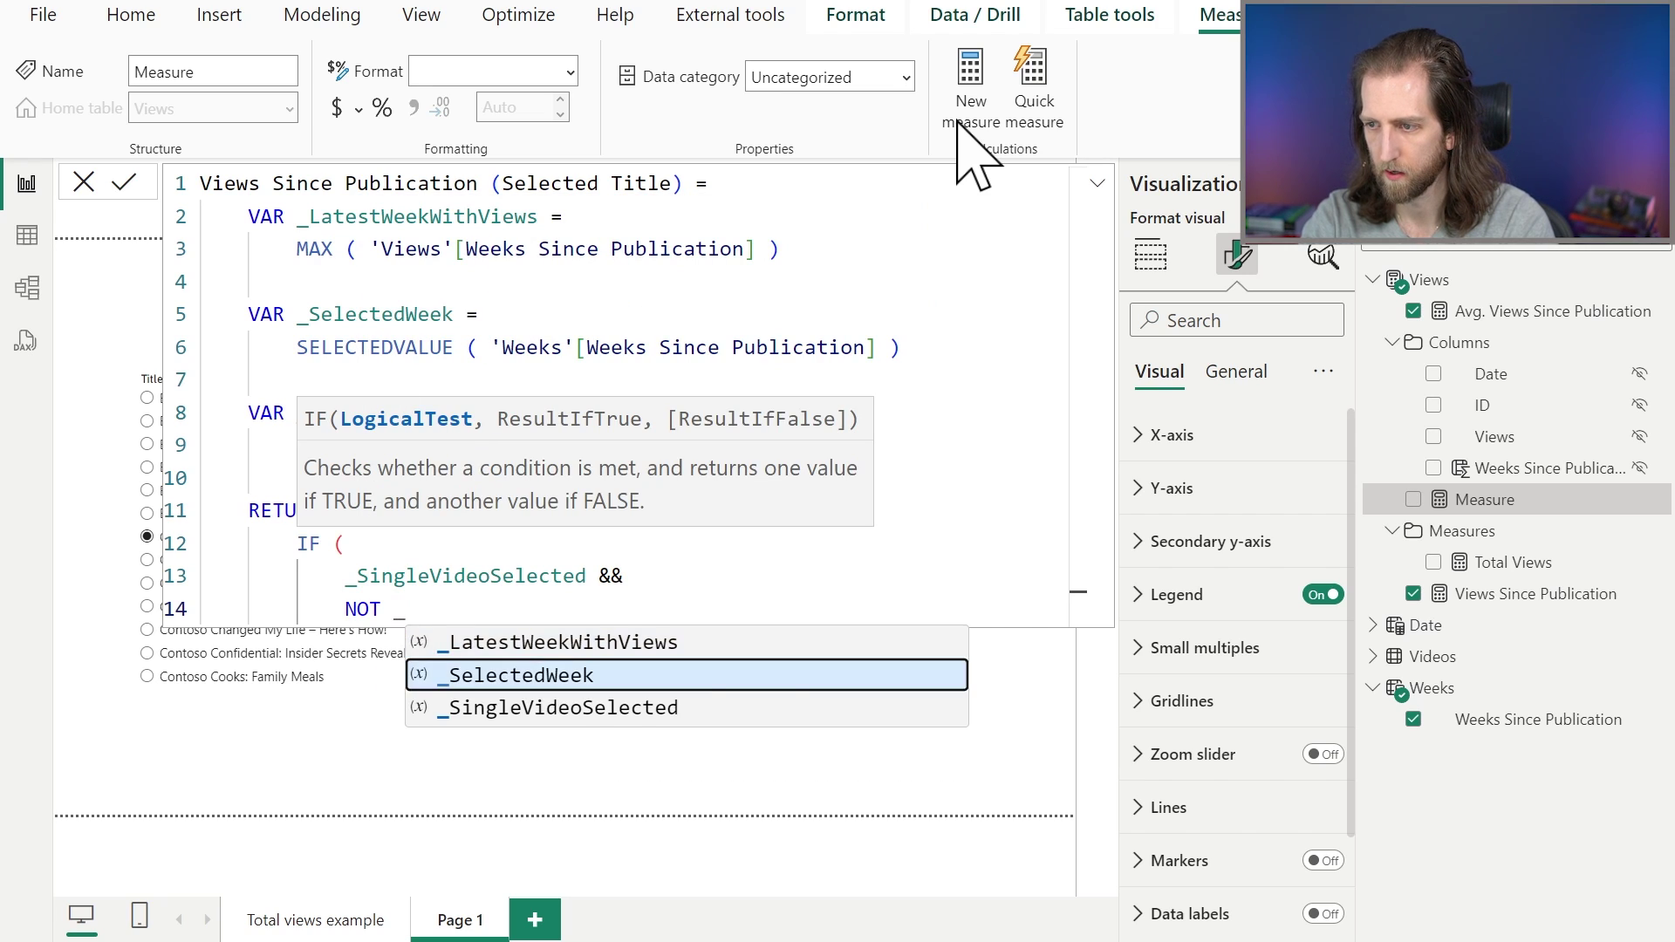
{"action": "key", "text": "Tab"}
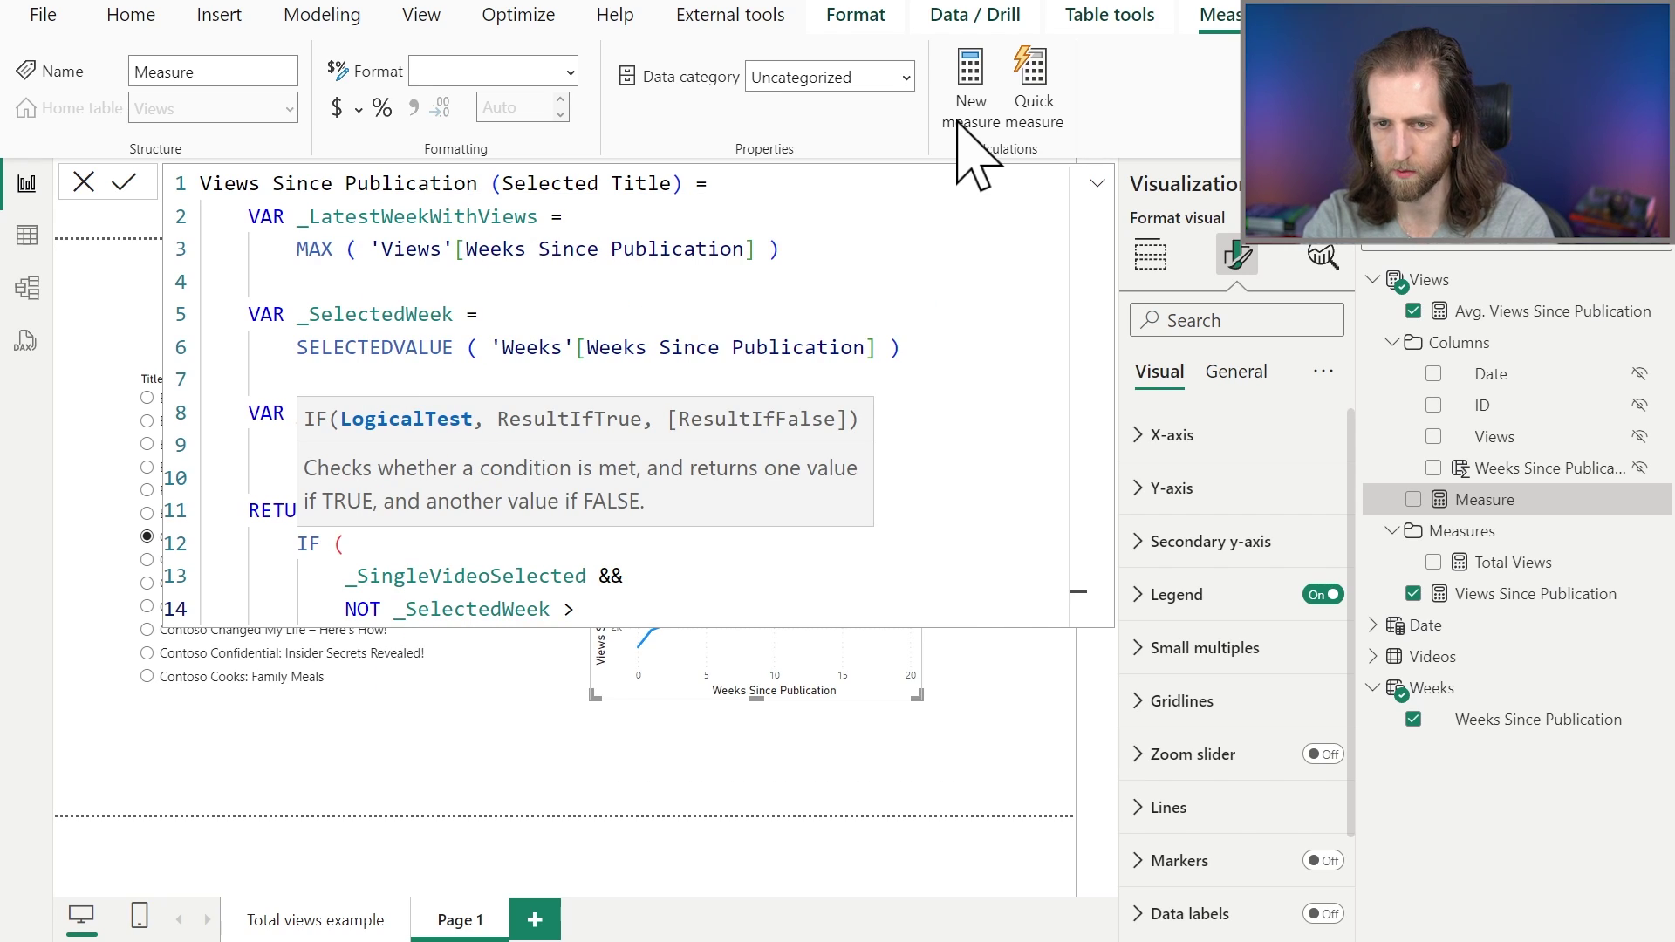
{"action": "key", "text": "Tab"}
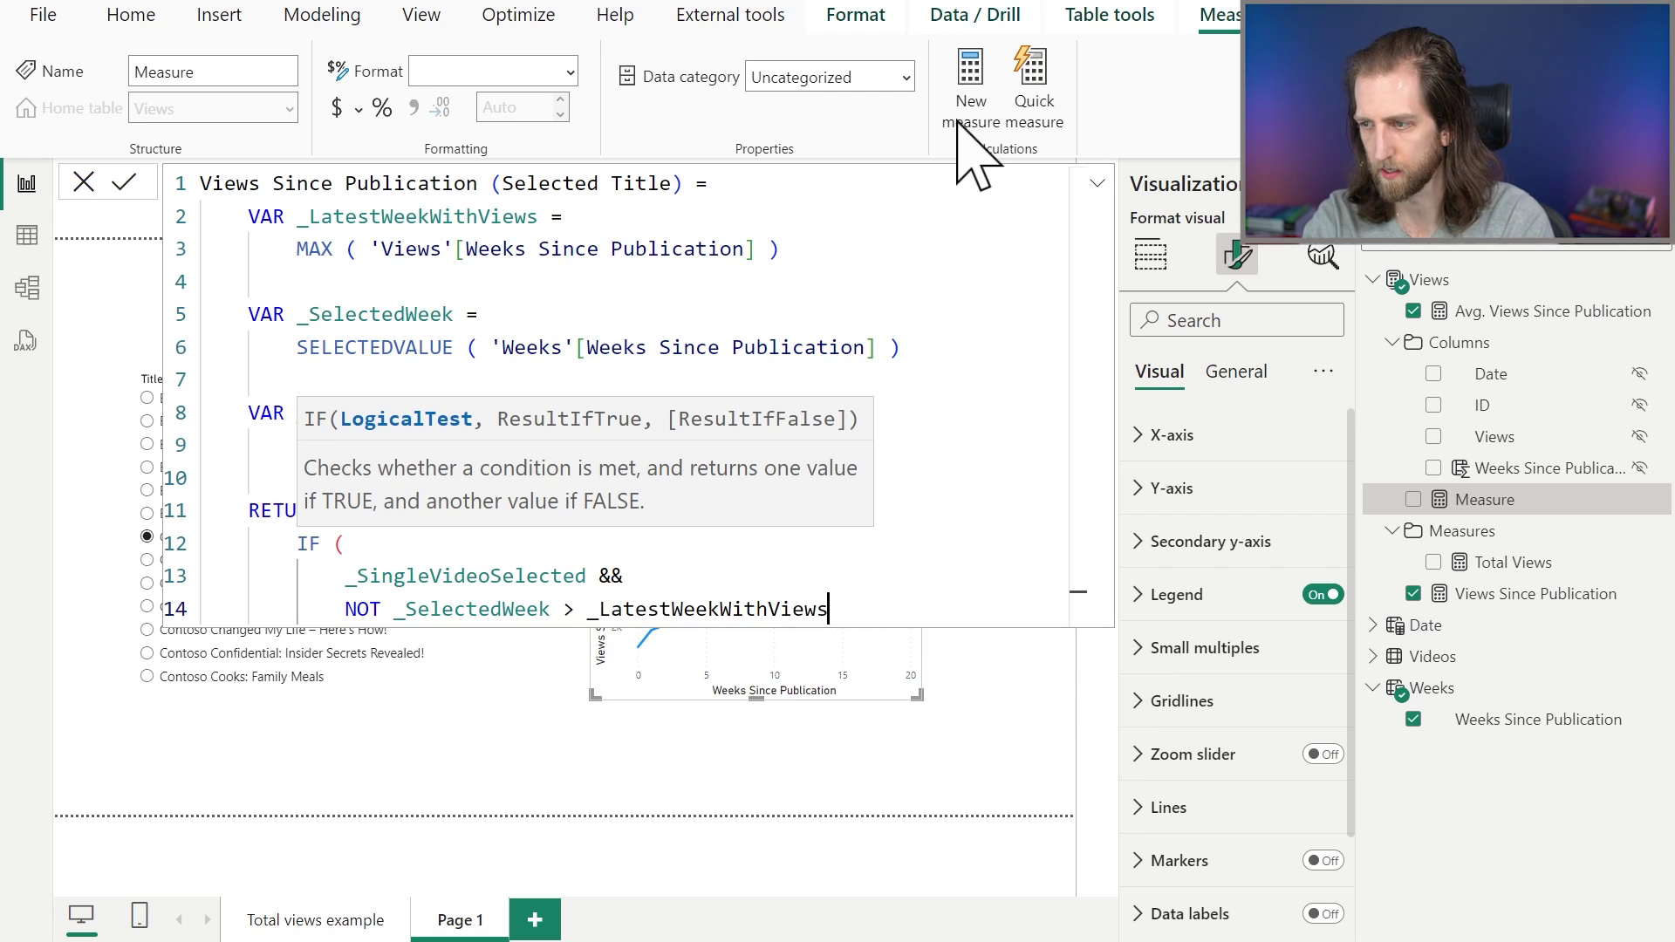
Step: Return [Views Since Publication] as the IF result, close it and commit the measure
{"action": "key", "text": "shift+Return"}
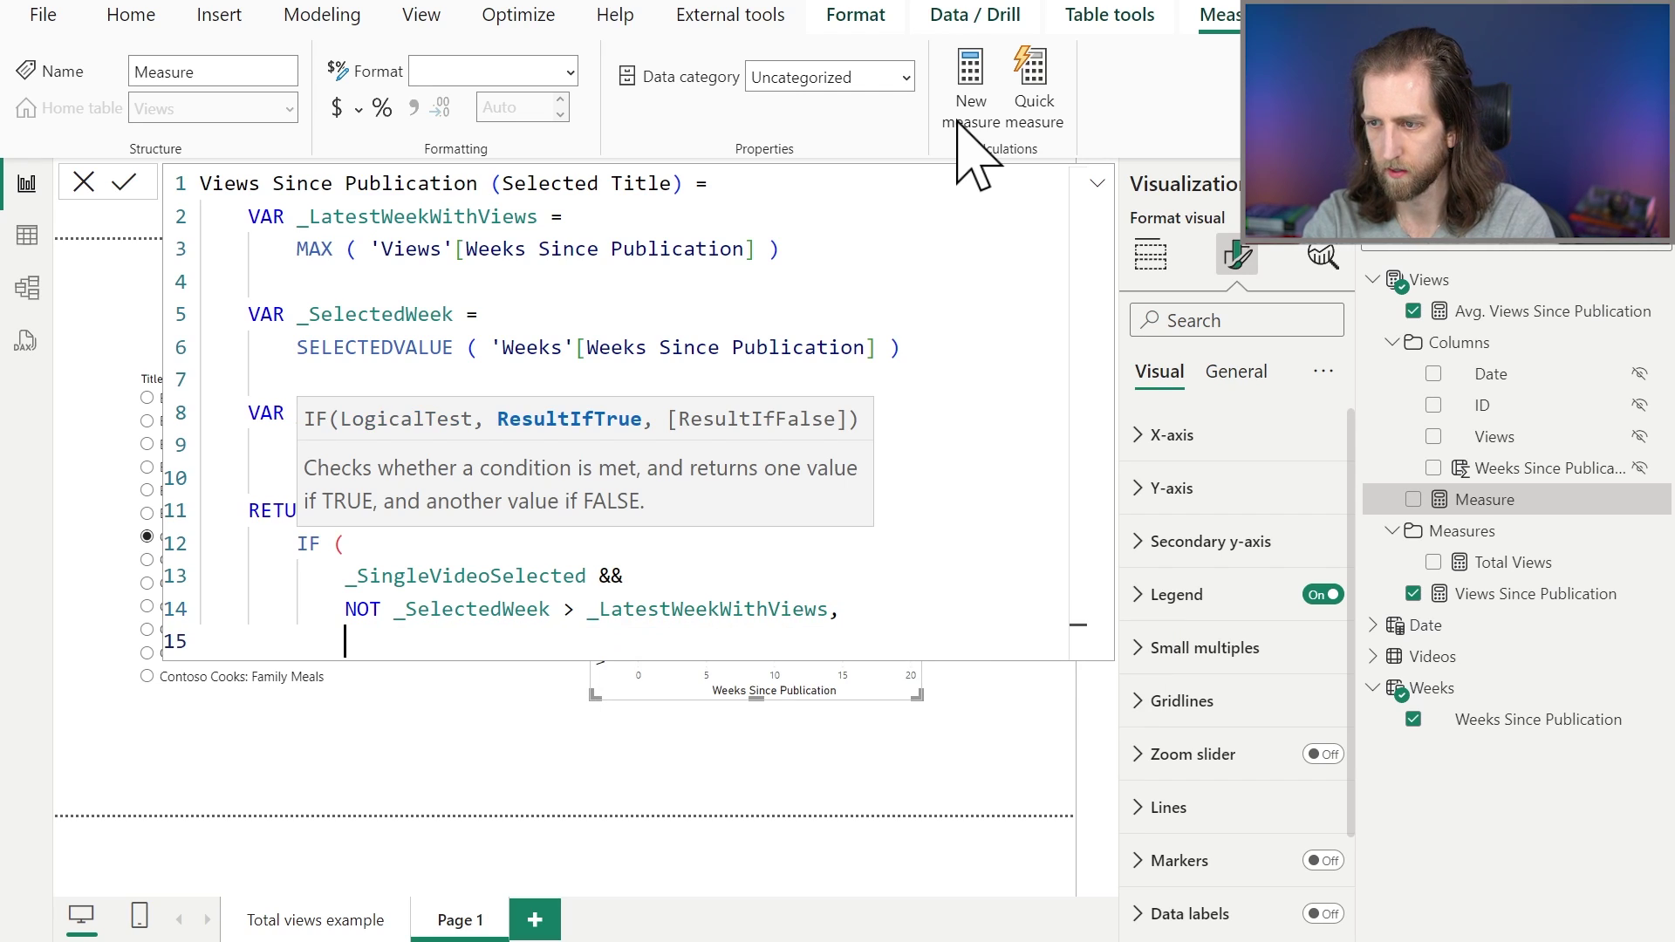
{"action": "type", "text": "_"}
{"action": "key", "text": "BackSpace"}
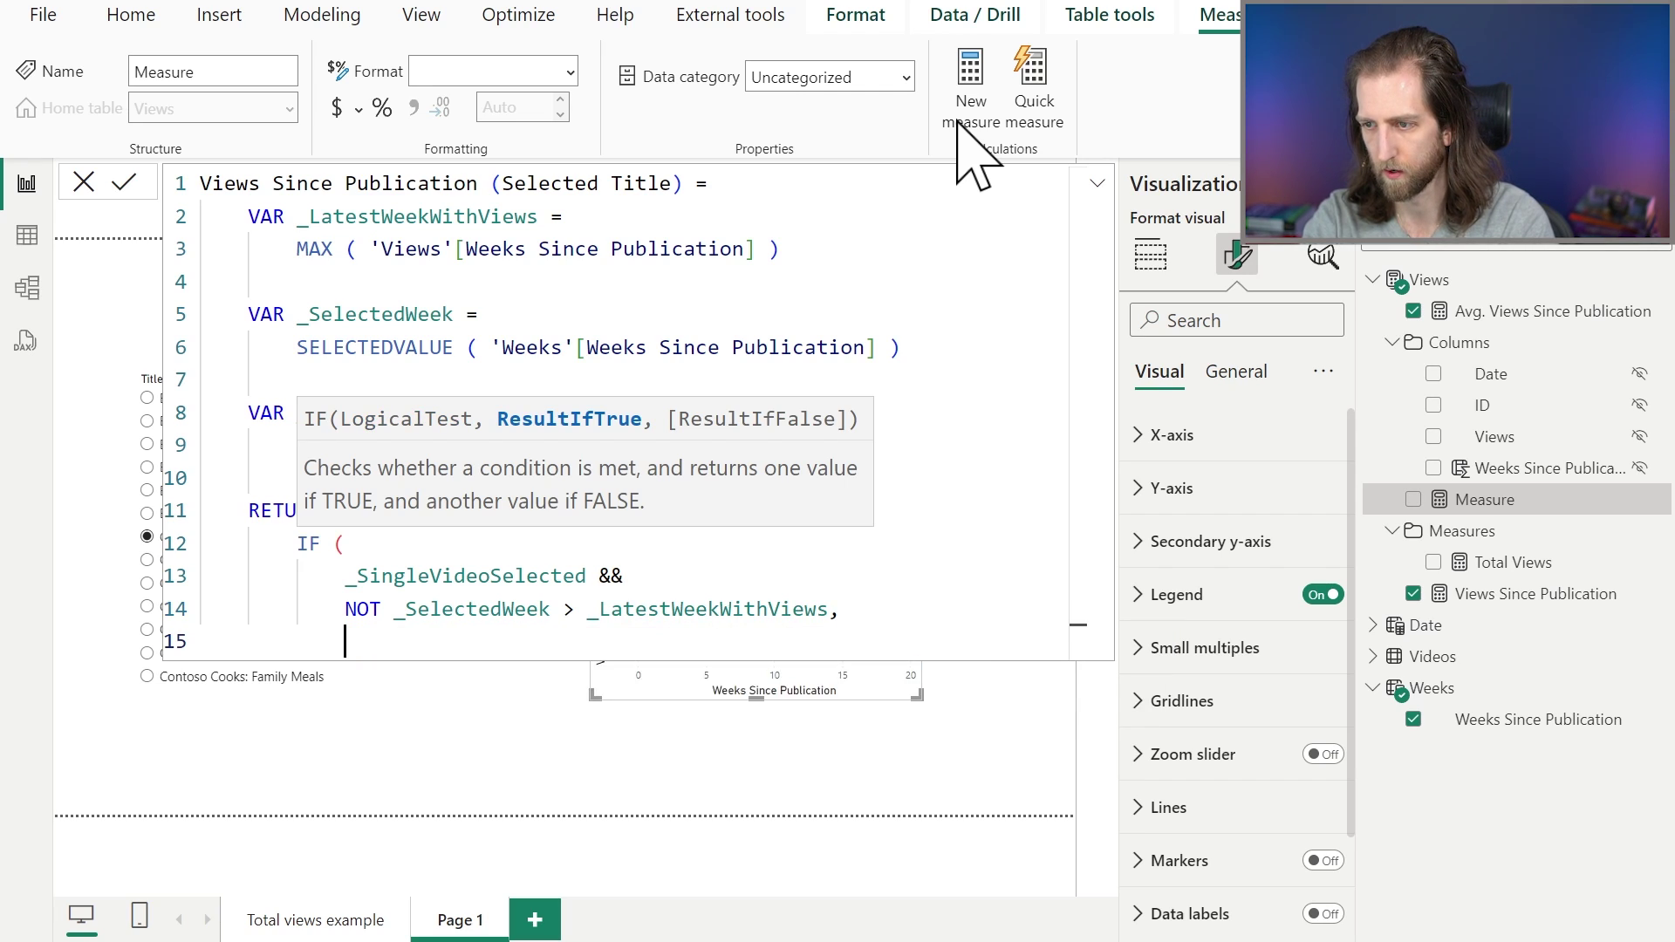
{"action": "type", "text": "[View"}
{"action": "key", "text": "Tab"}
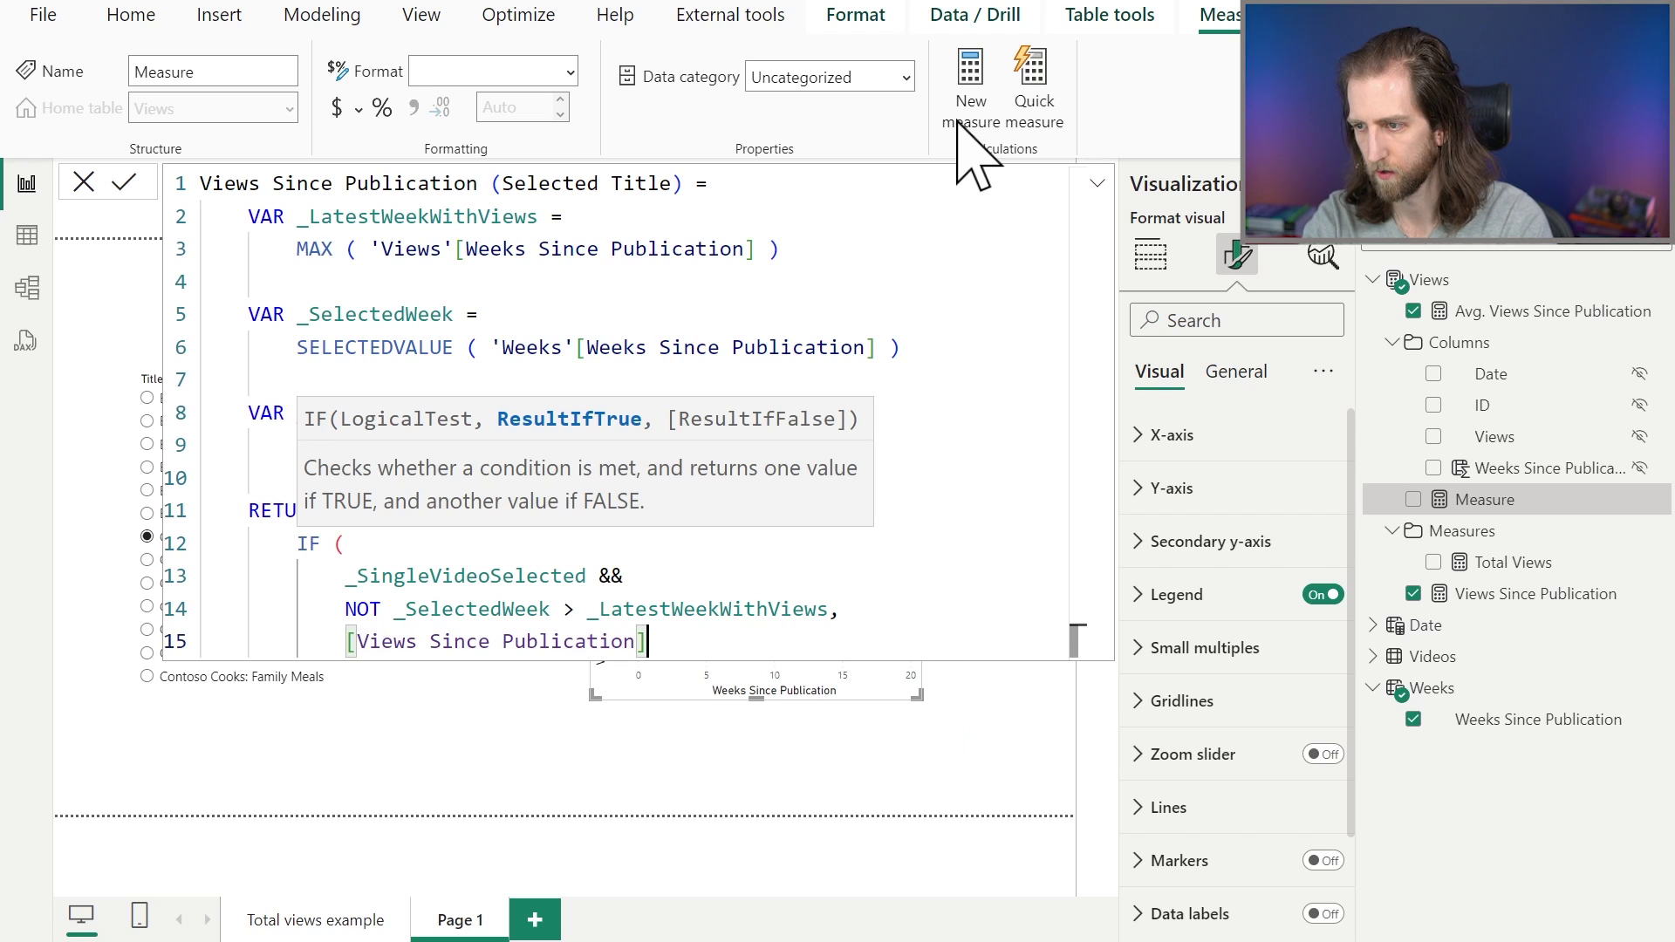
{"action": "key", "text": "Return"}
{"action": "key", "text": "BackSpace"}
{"action": "type", "text": ")"}
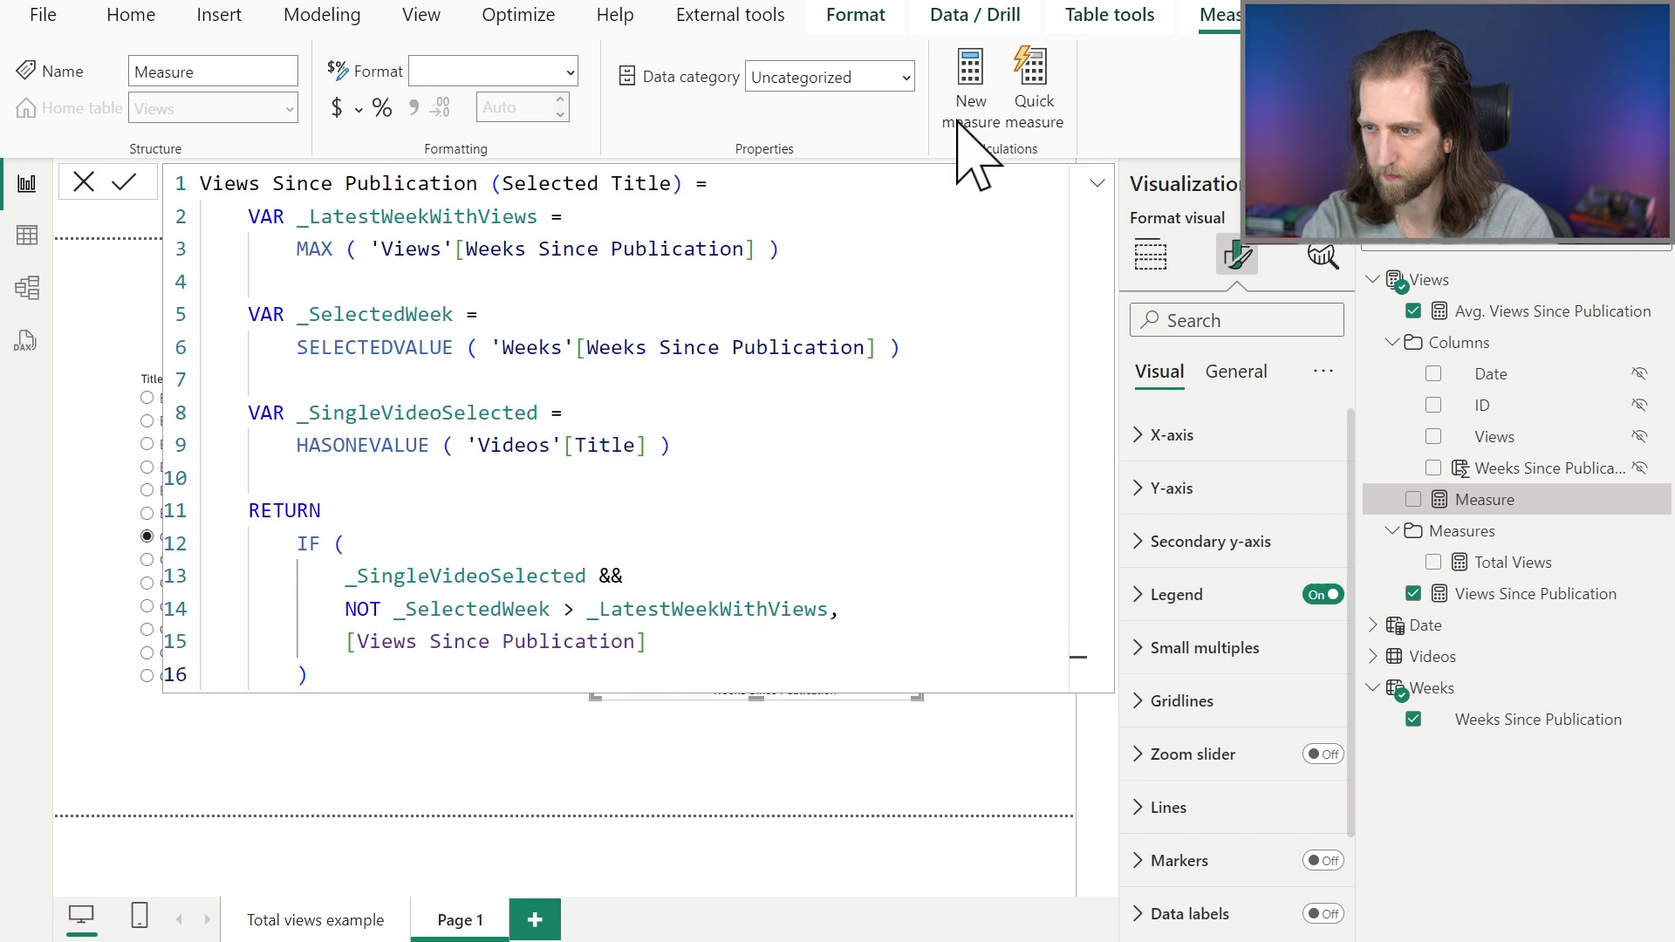
{"action": "key", "text": "Return"}
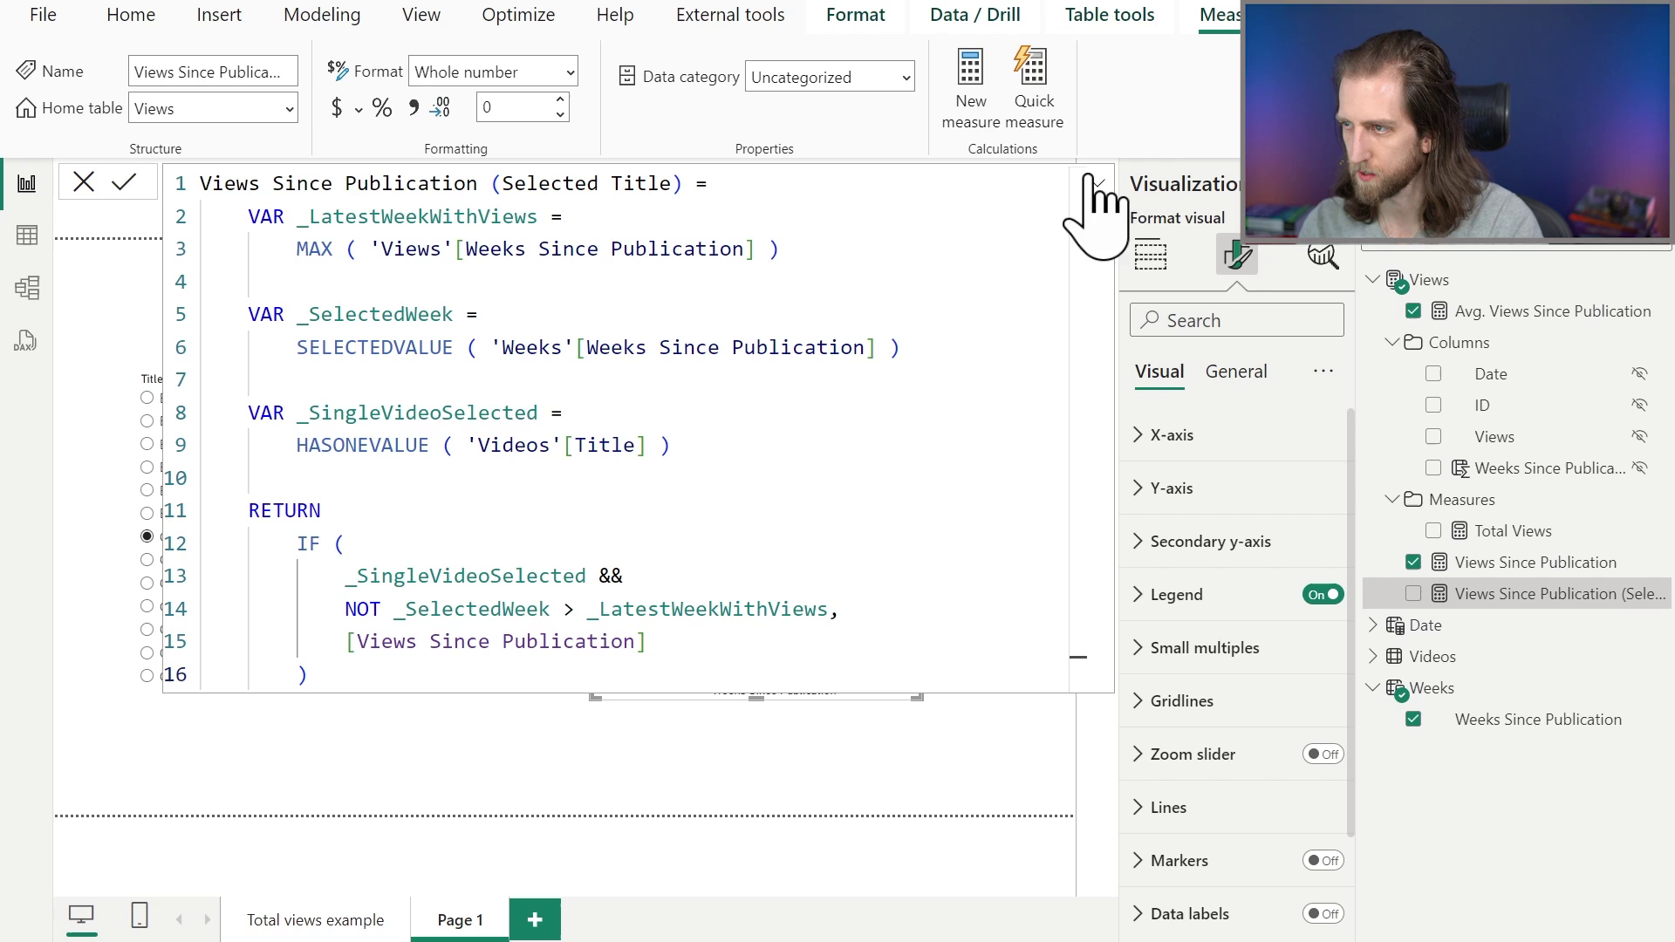
Step: Replace Views Since Publication with the Selected Title measure and pick Contoso Cooks: Family Meals
{"action": "left_click", "coordinate": [1090, 181]}
{"action": "left_click", "coordinate": [1150, 254]}
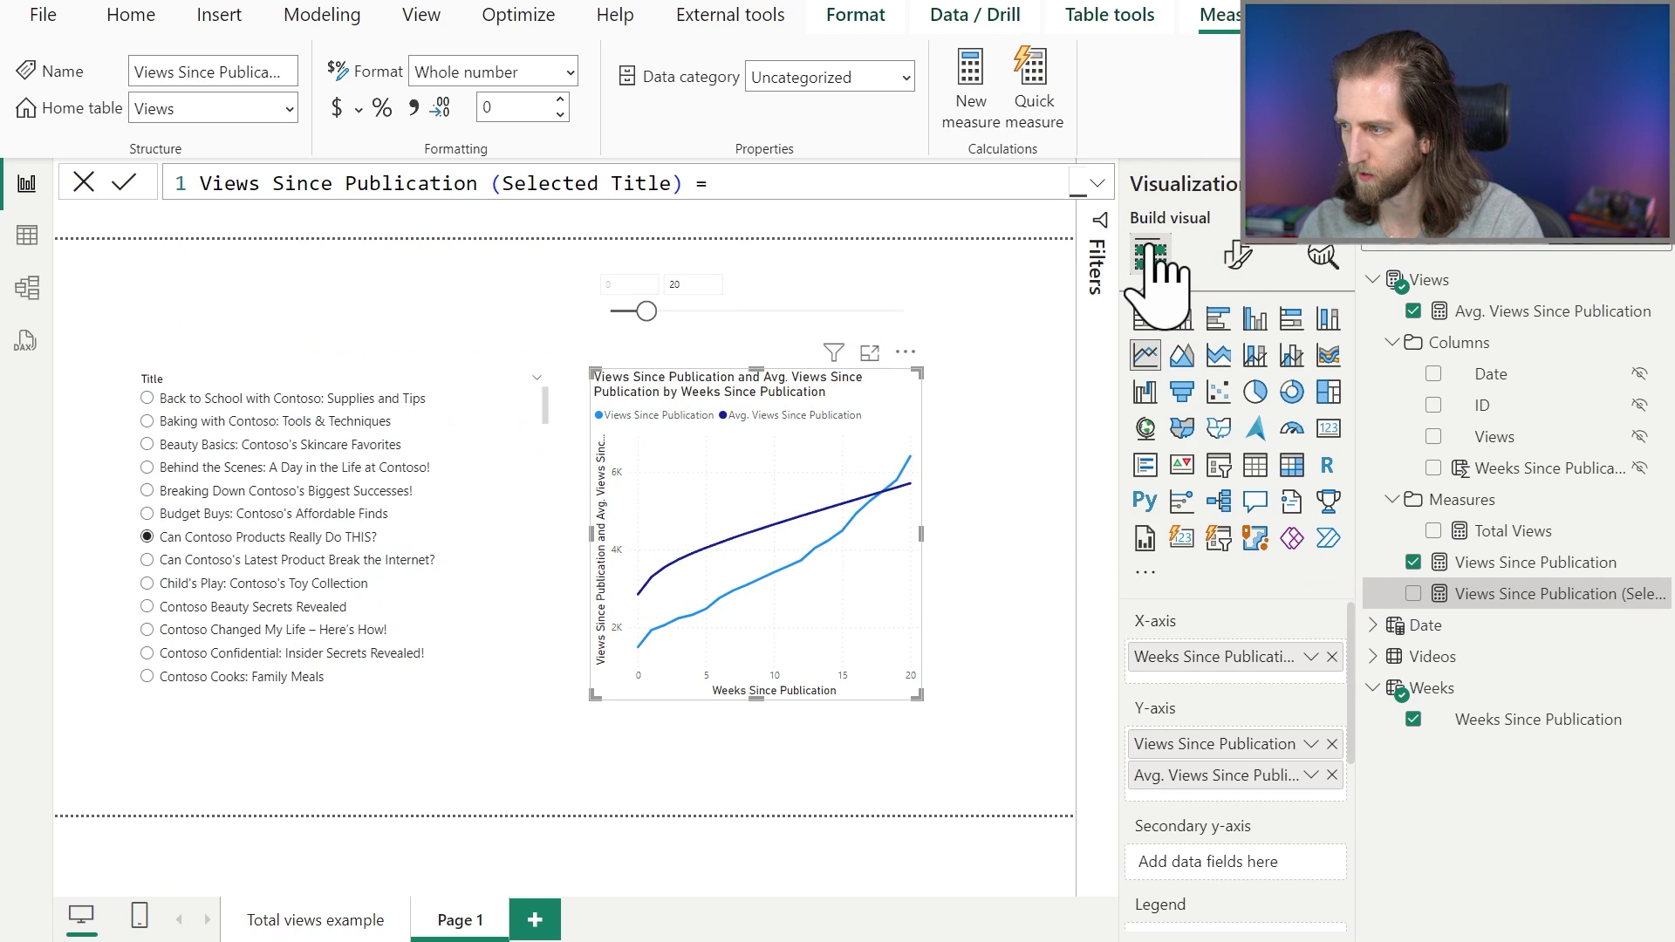
{"action": "left_click", "coordinate": [1332, 744]}
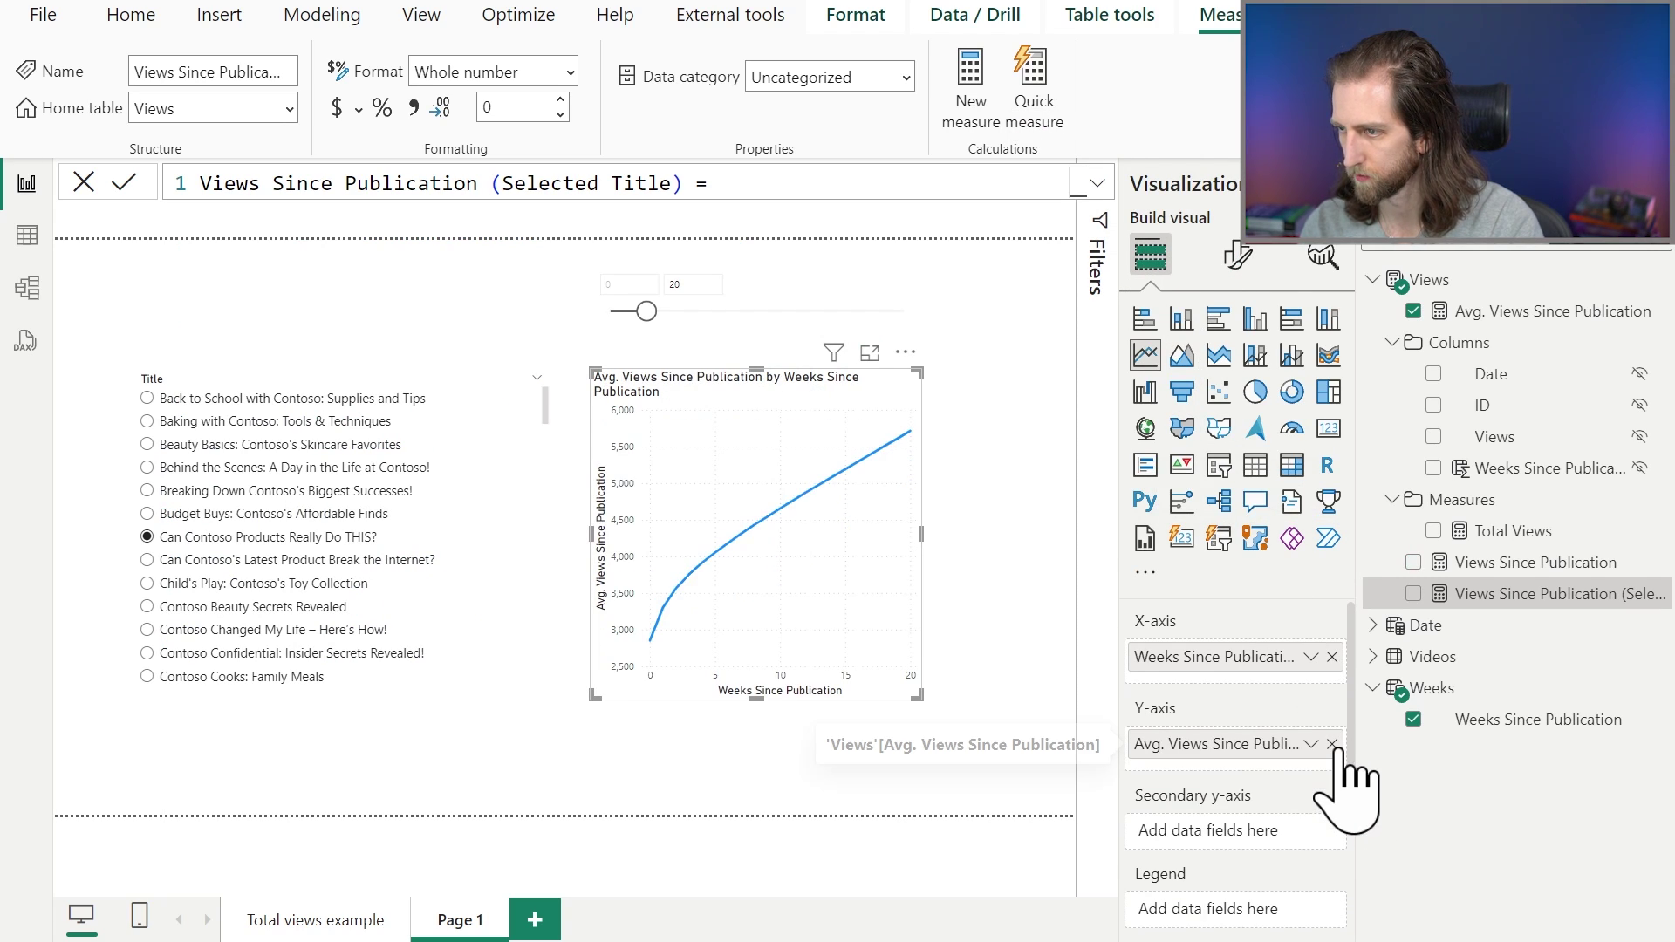
{"action": "left_click", "coordinate": [1414, 594]}
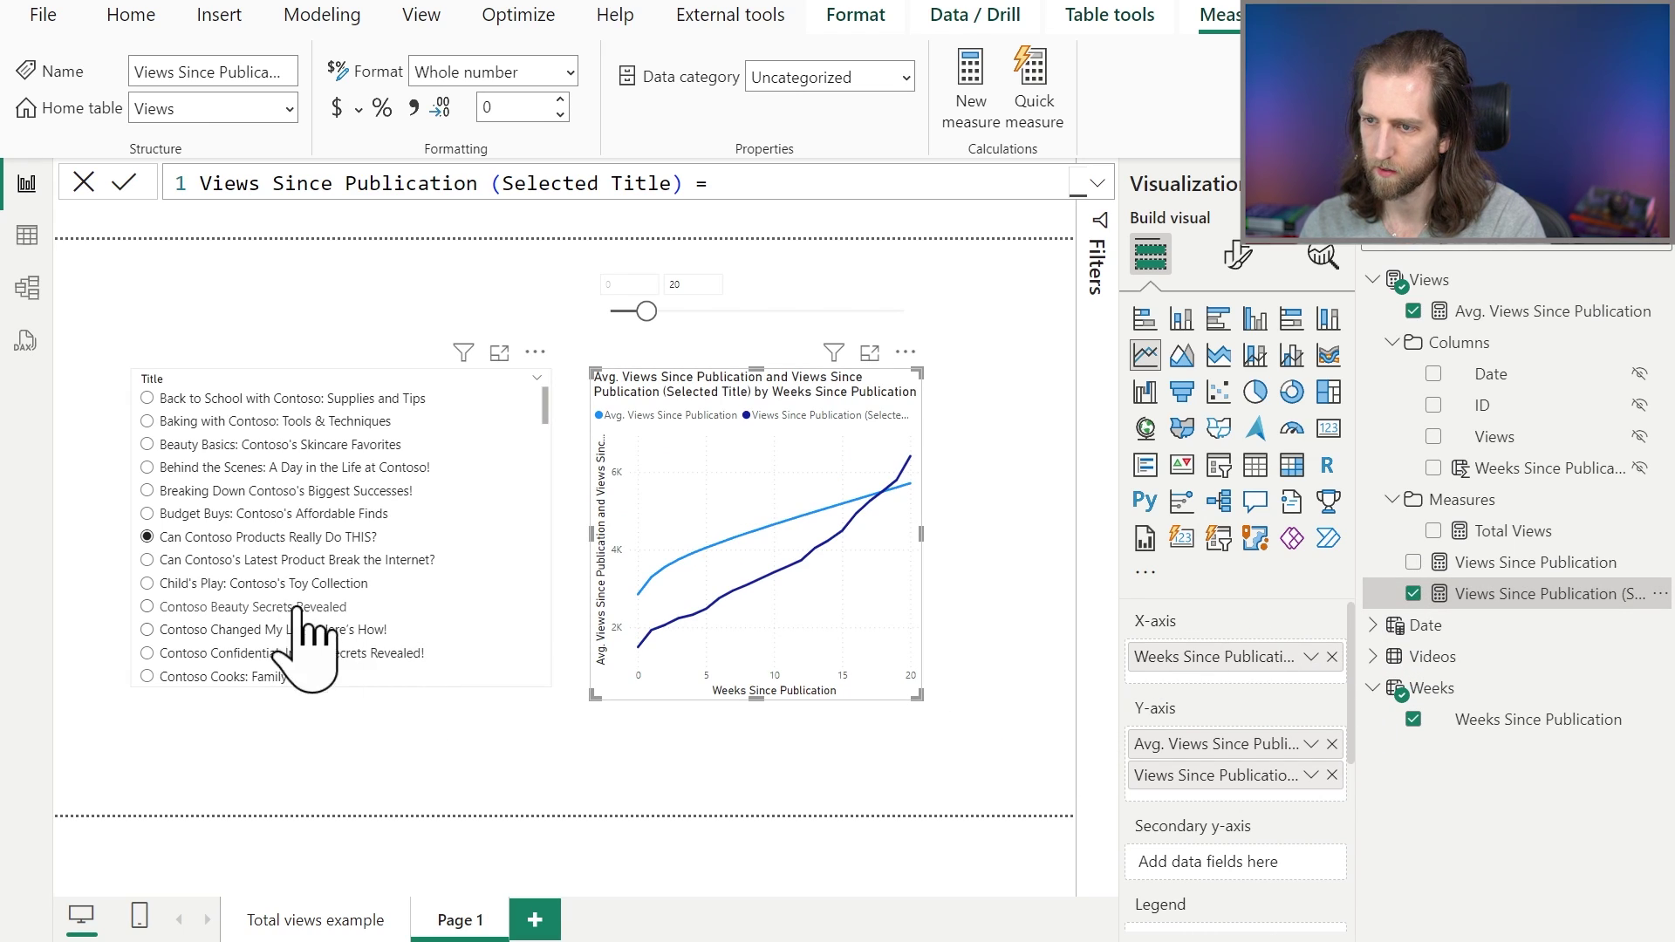
{"action": "left_click", "coordinate": [377, 679]}
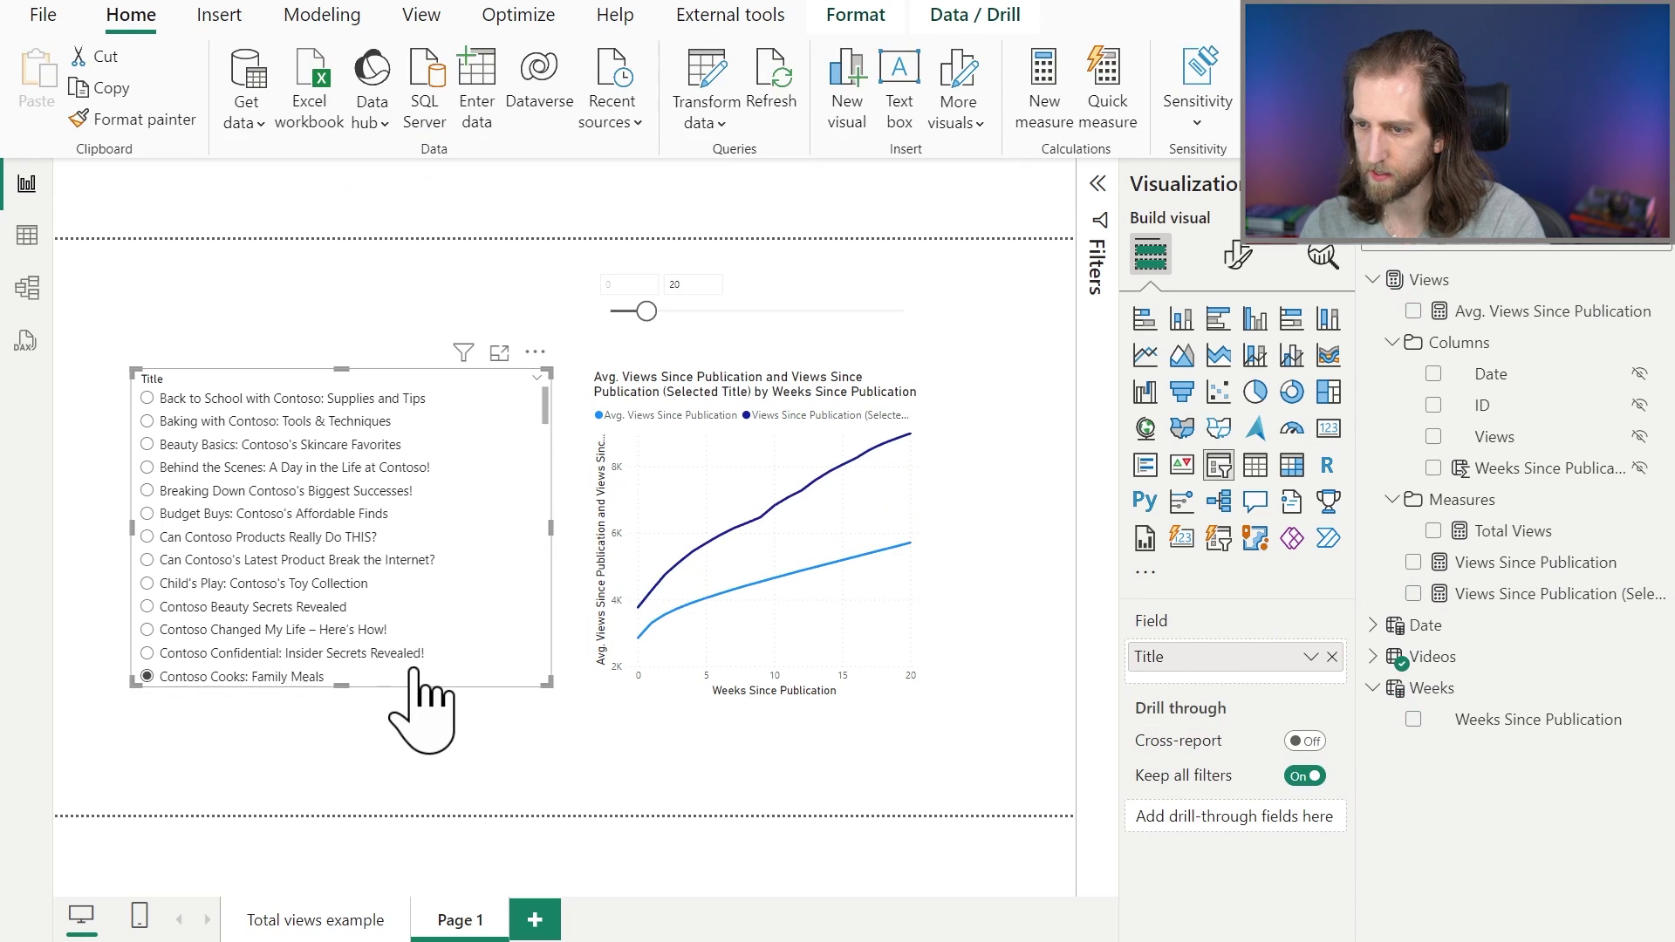
Step: Turn off Single select in the Title slicer's selection settings
{"action": "left_click", "coordinate": [1239, 258]}
{"action": "left_click", "coordinate": [1225, 434]}
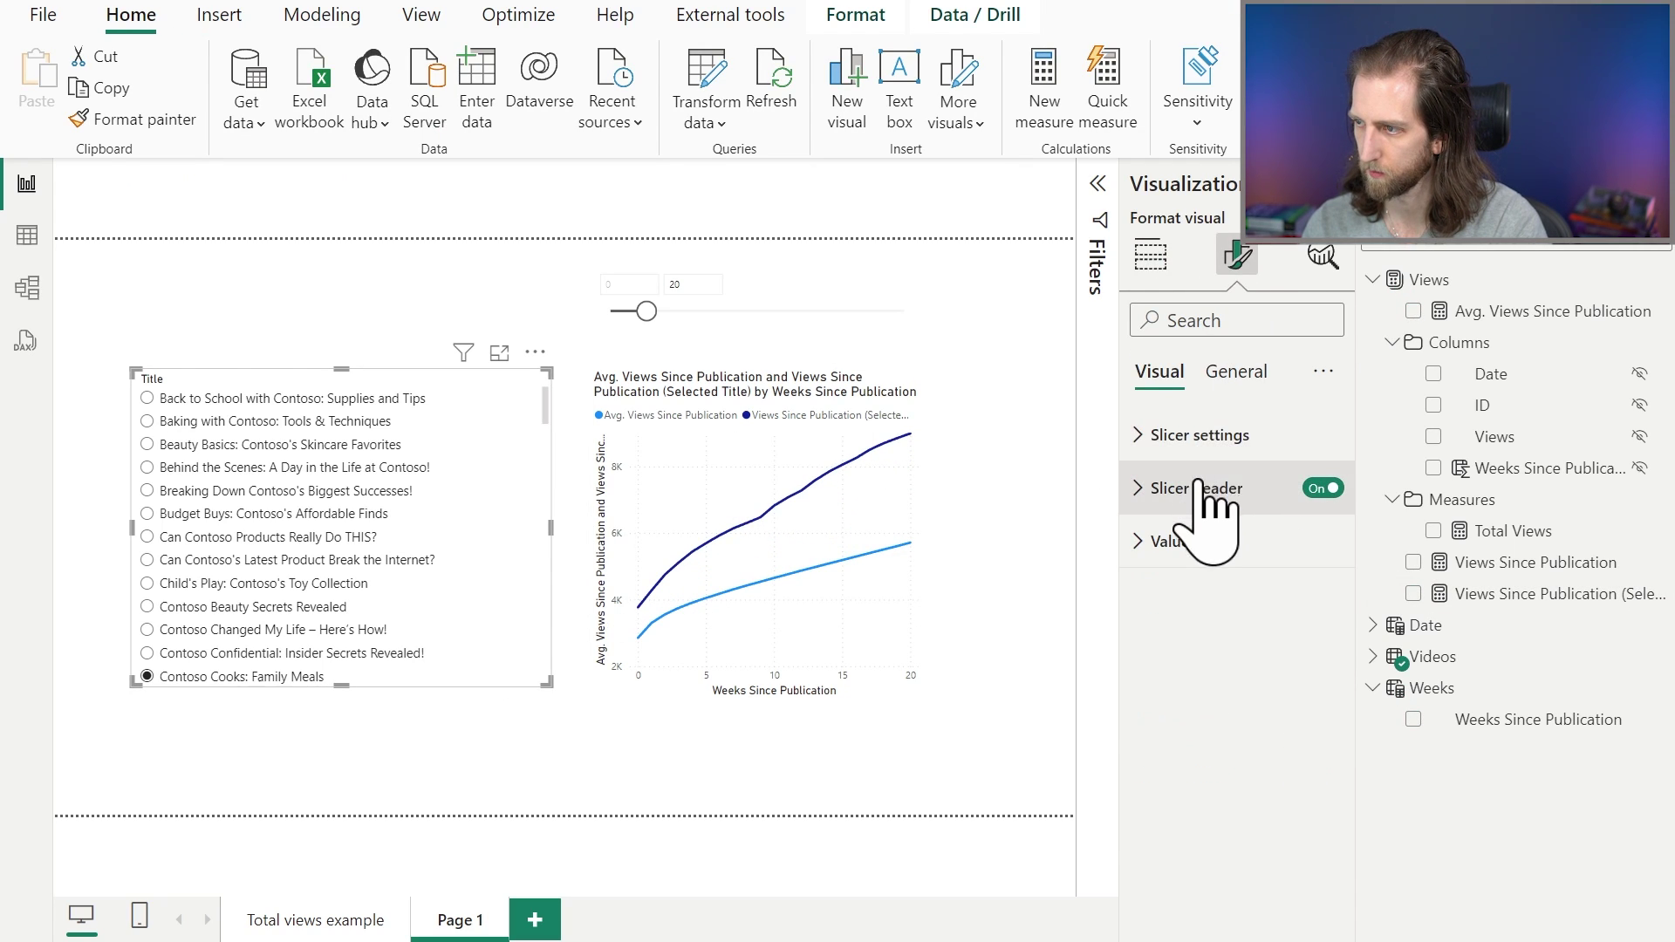
{"action": "left_click", "coordinate": [1311, 666]}
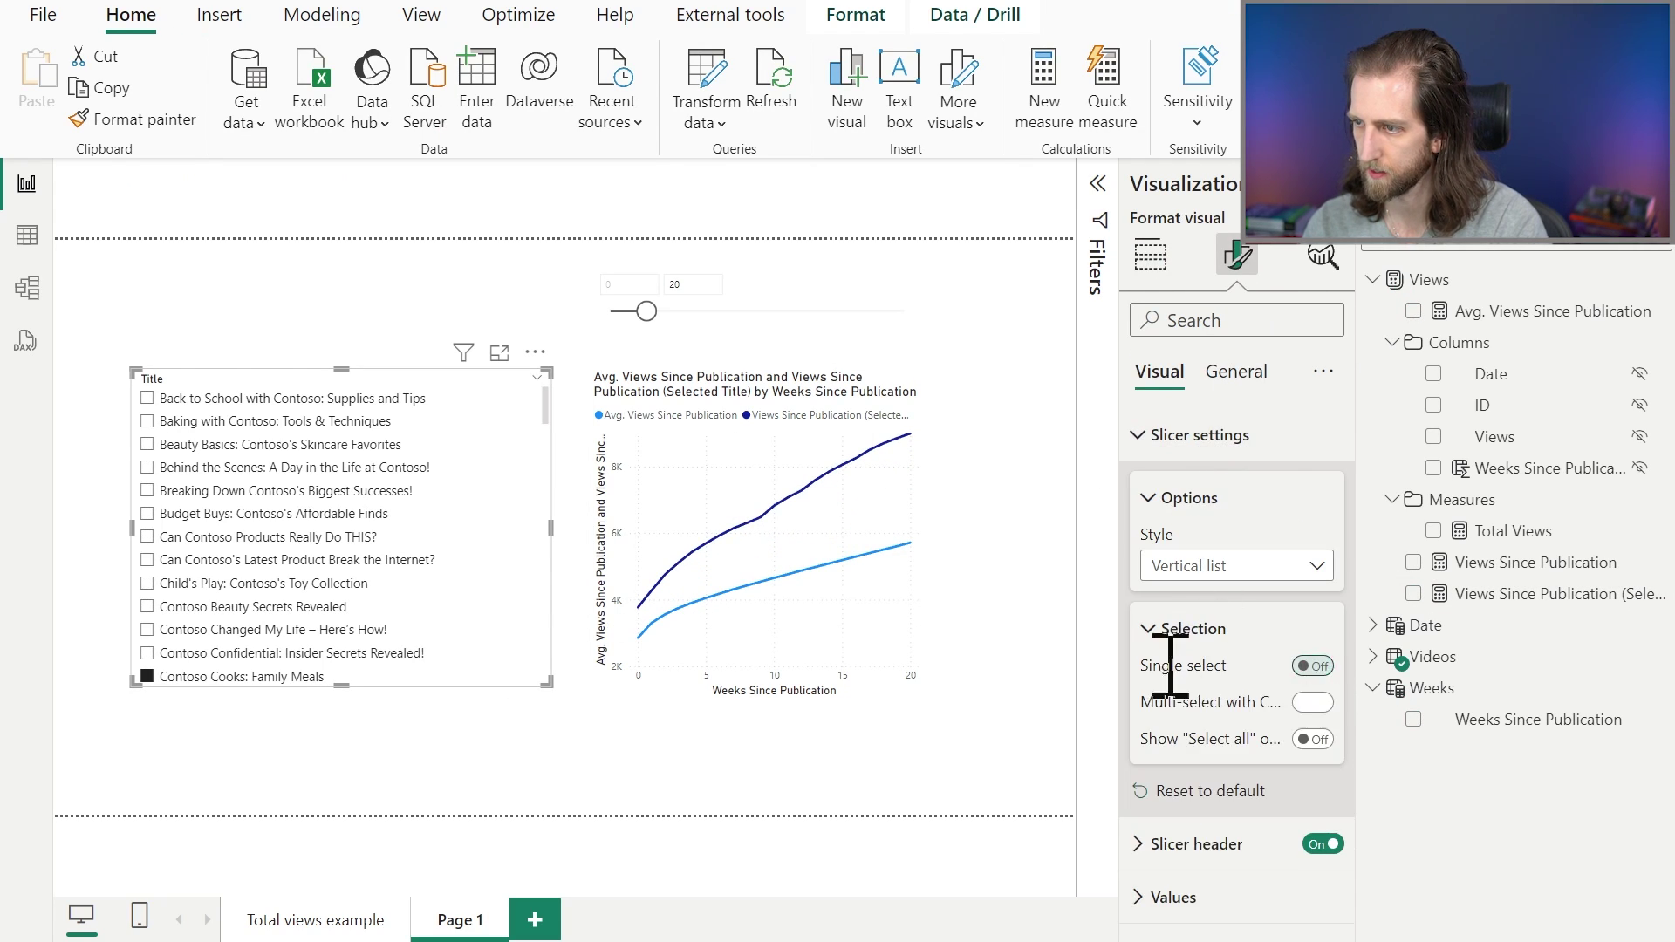
Step: Test selecting multiple titles, then select only Can Contoso Products Really Do THIS?
{"action": "left_click", "coordinate": [245, 559]}
{"action": "left_click", "coordinate": [246, 585]}
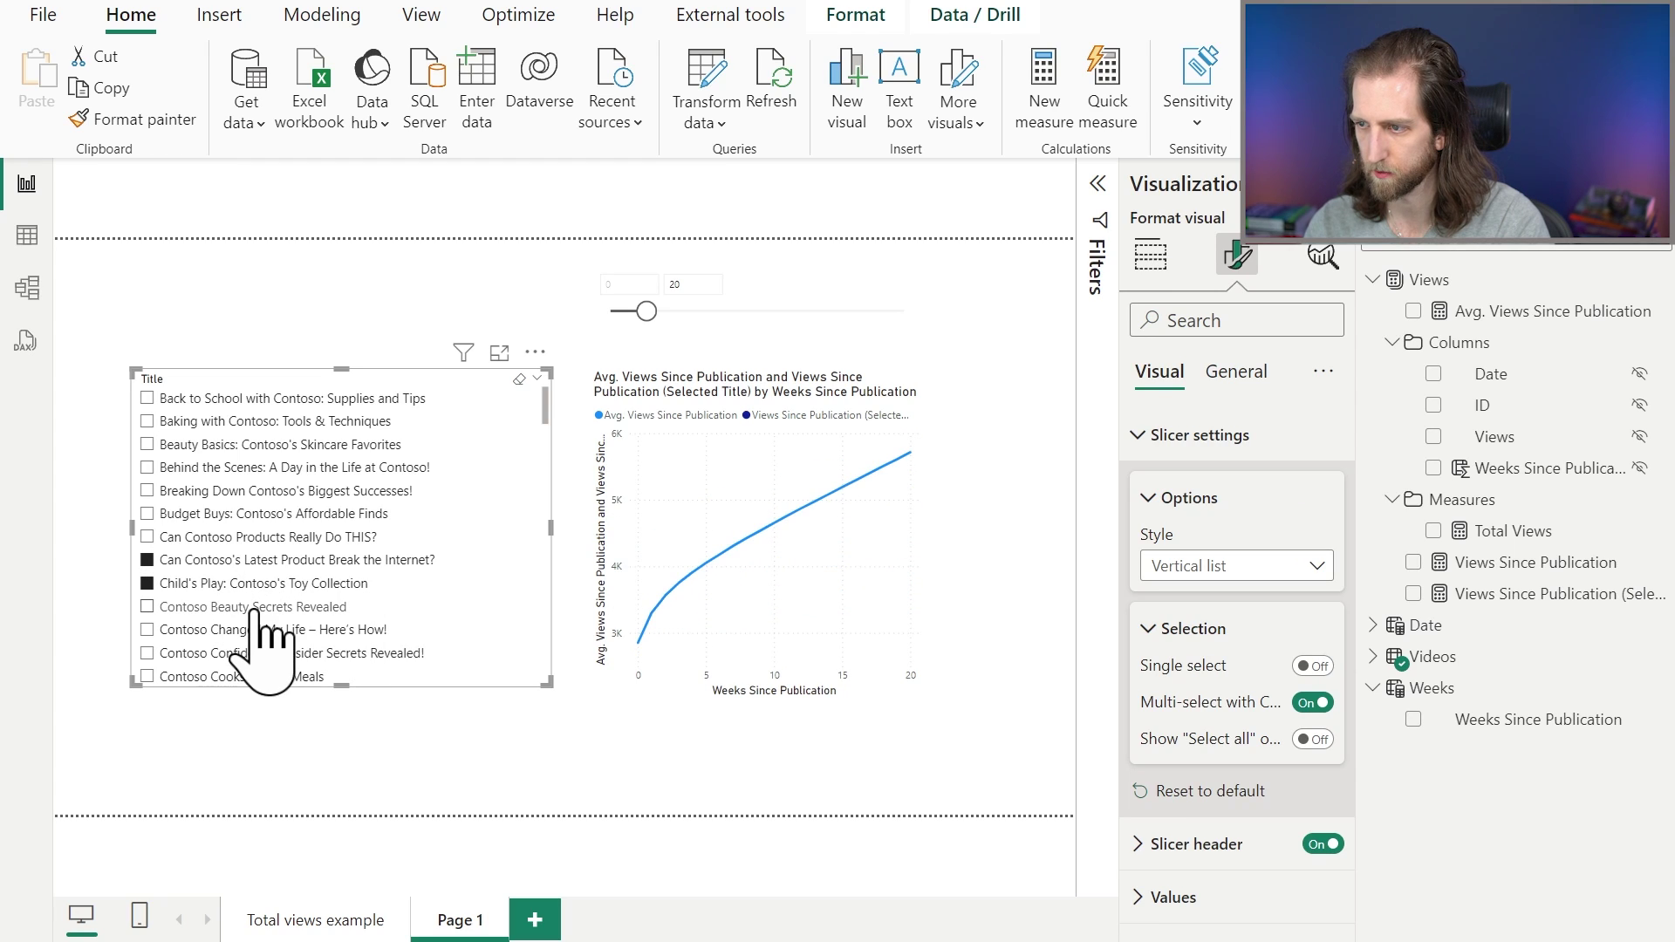
{"action": "left_click", "coordinate": [249, 583]}
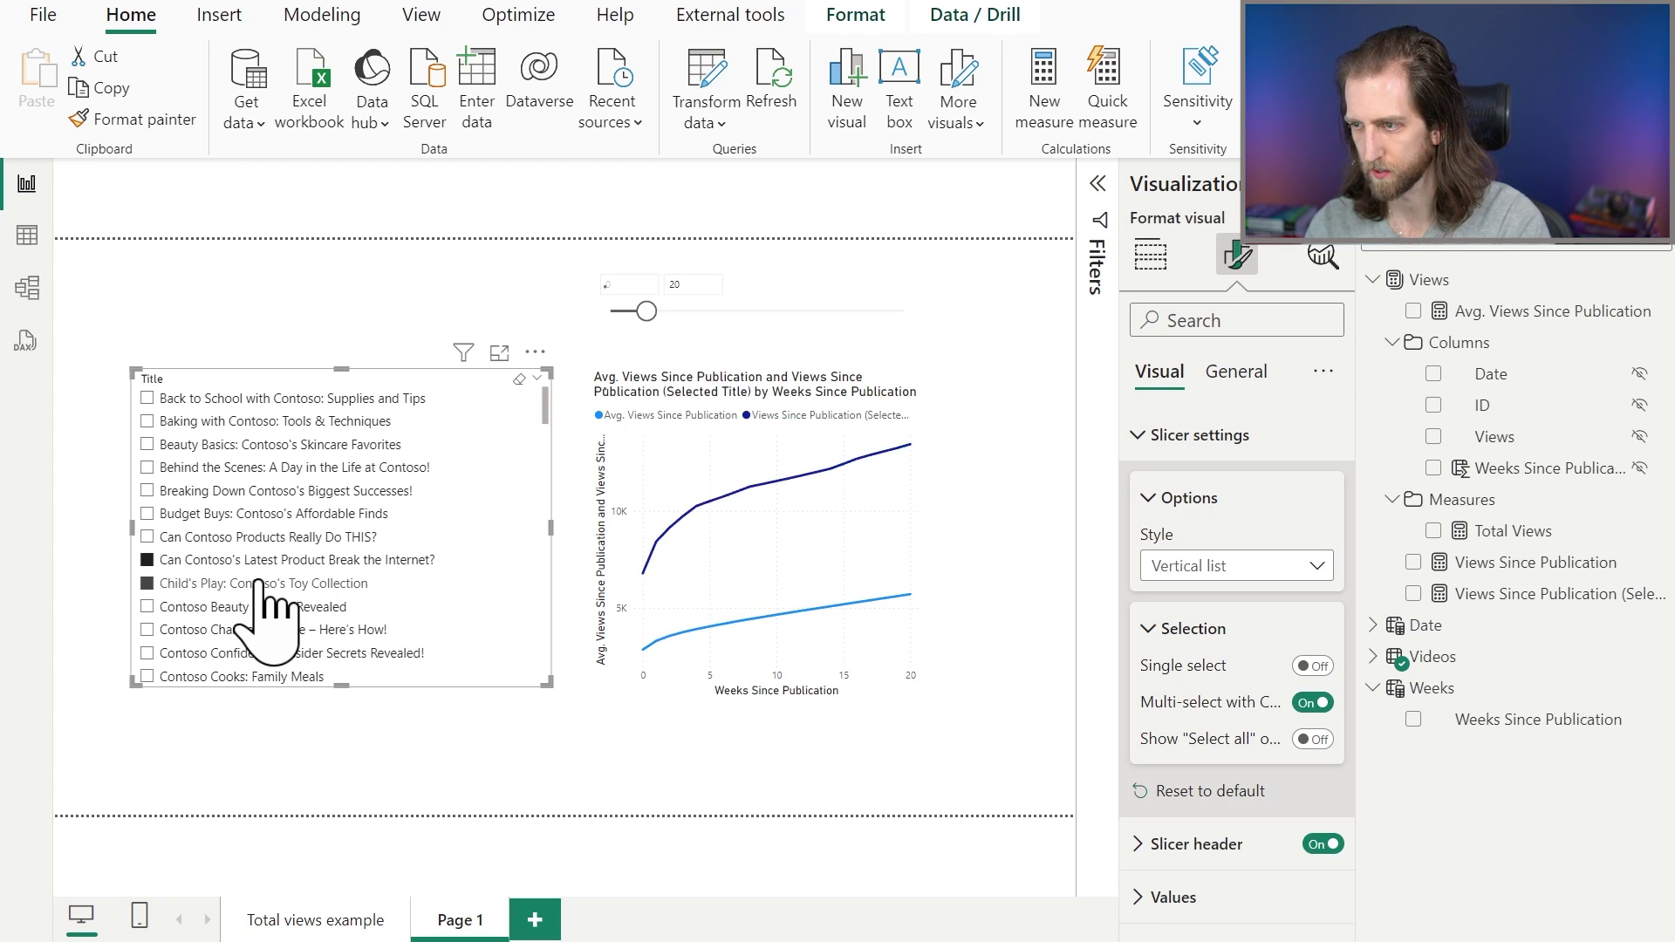
{"action": "left_click", "coordinate": [258, 583]}
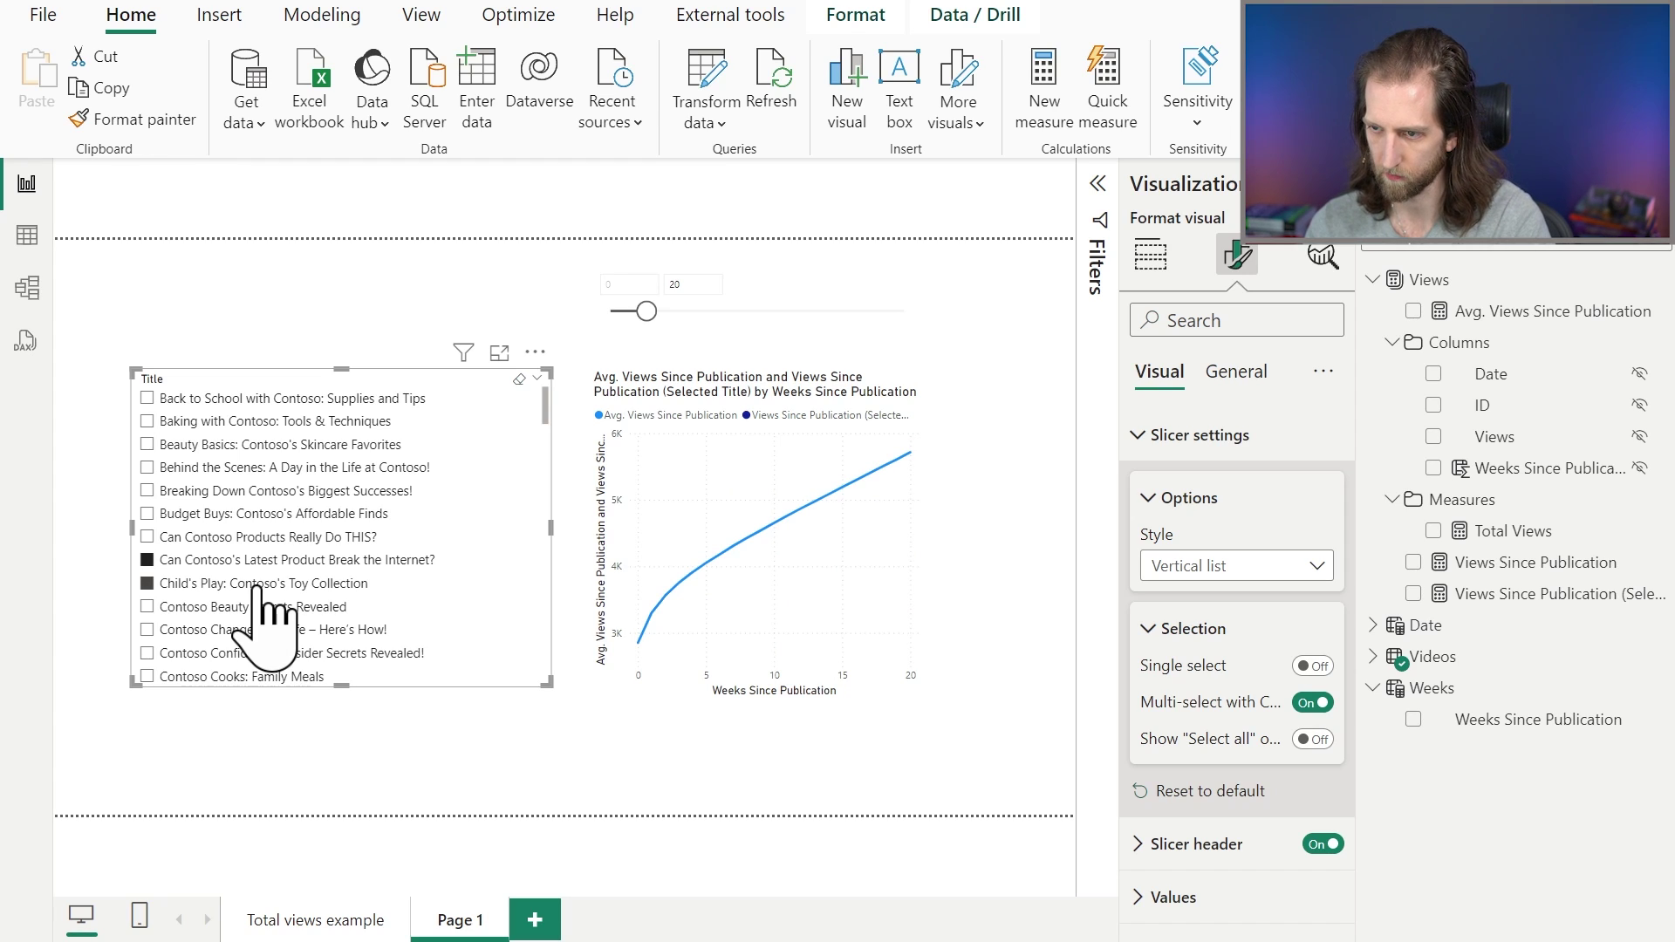
{"action": "left_click", "coordinate": [258, 584]}
{"action": "left_click", "coordinate": [264, 538]}
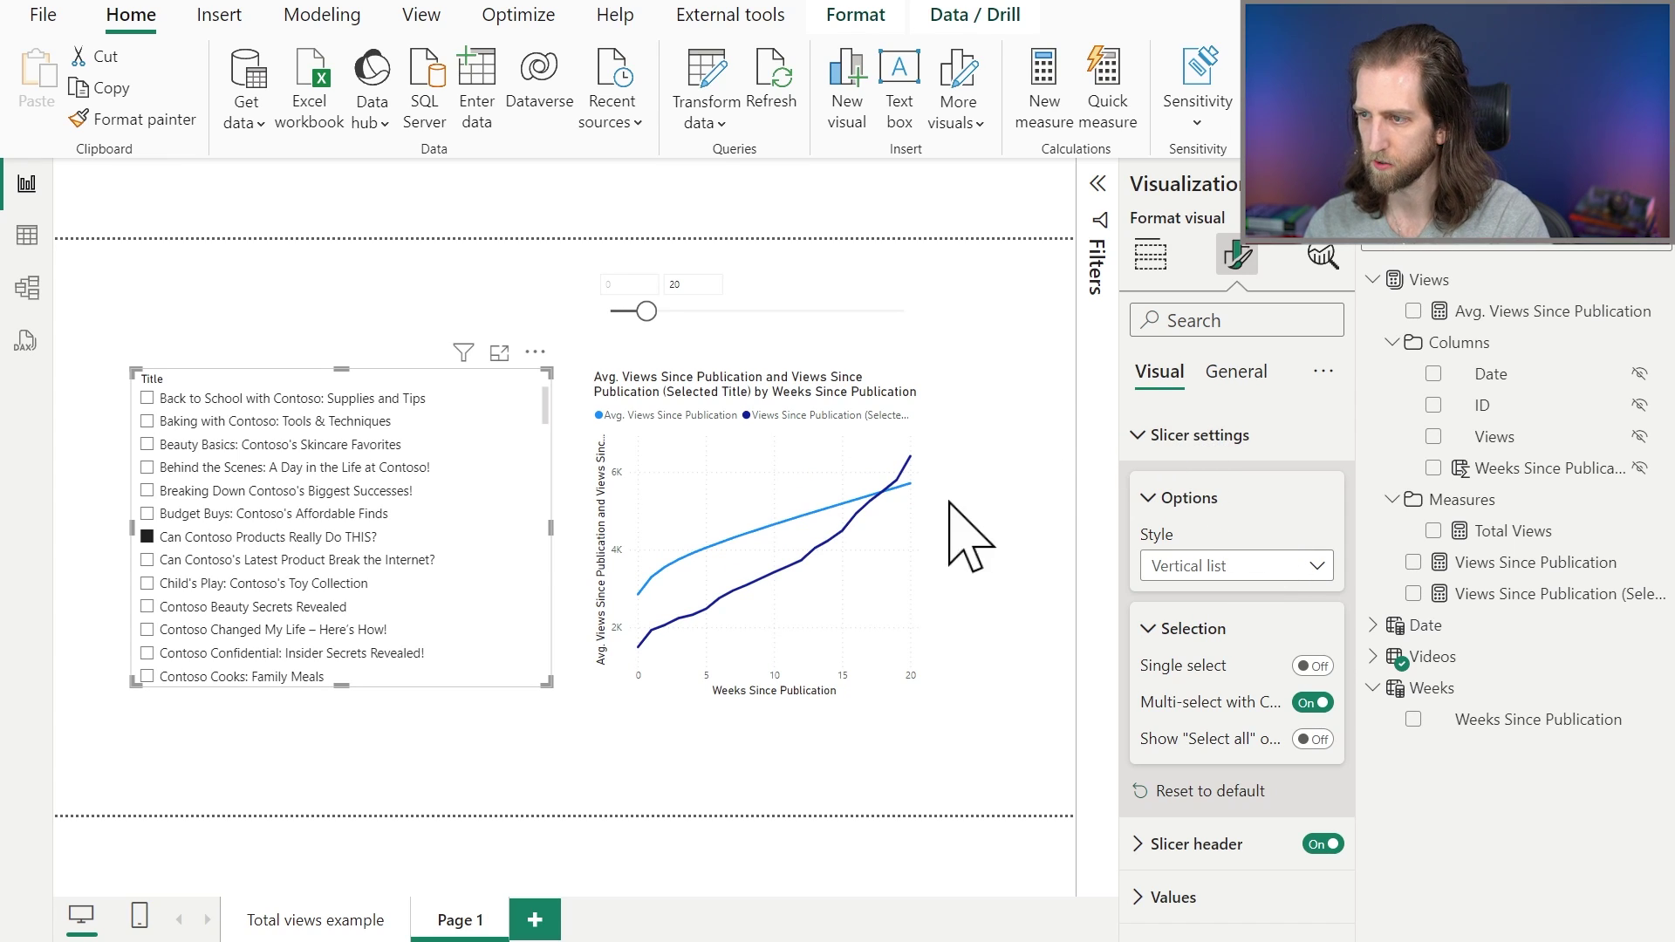
Step: Extend the weeks slider to 118 and compare Child's Play: Contoso's Toy Collection with the average
{"action": "left_click", "coordinate": [229, 491]}
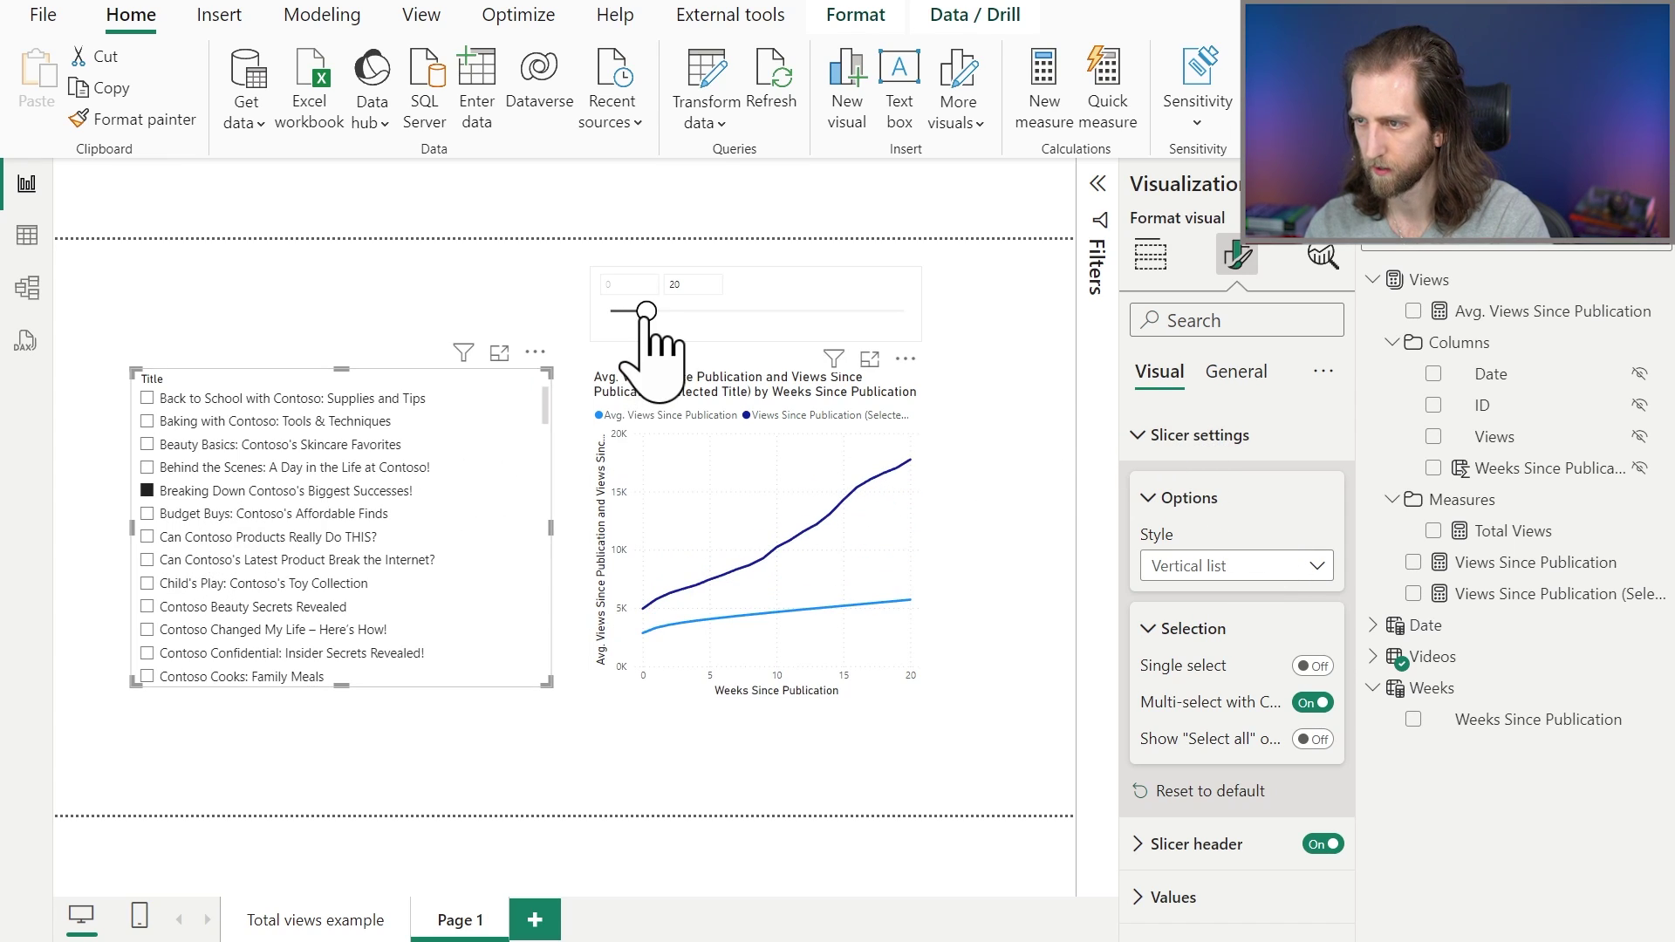
{"action": "left_click_drag", "start_coordinate": [646, 310], "coordinate": [812, 310]}
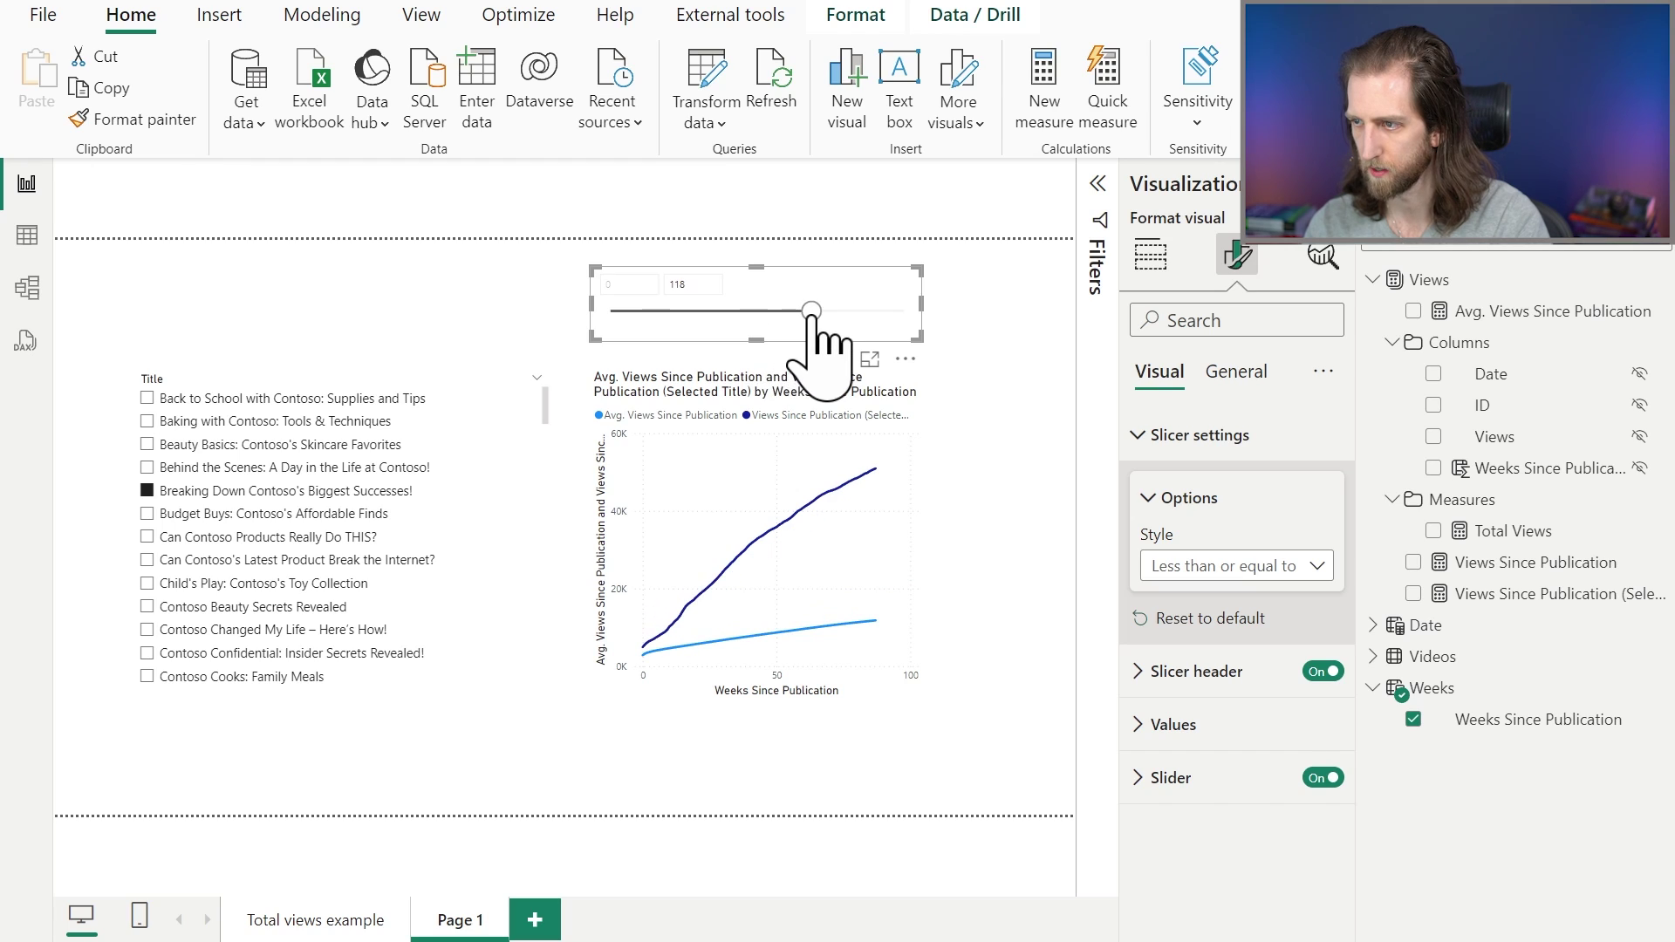
{"action": "left_click", "coordinate": [261, 583]}
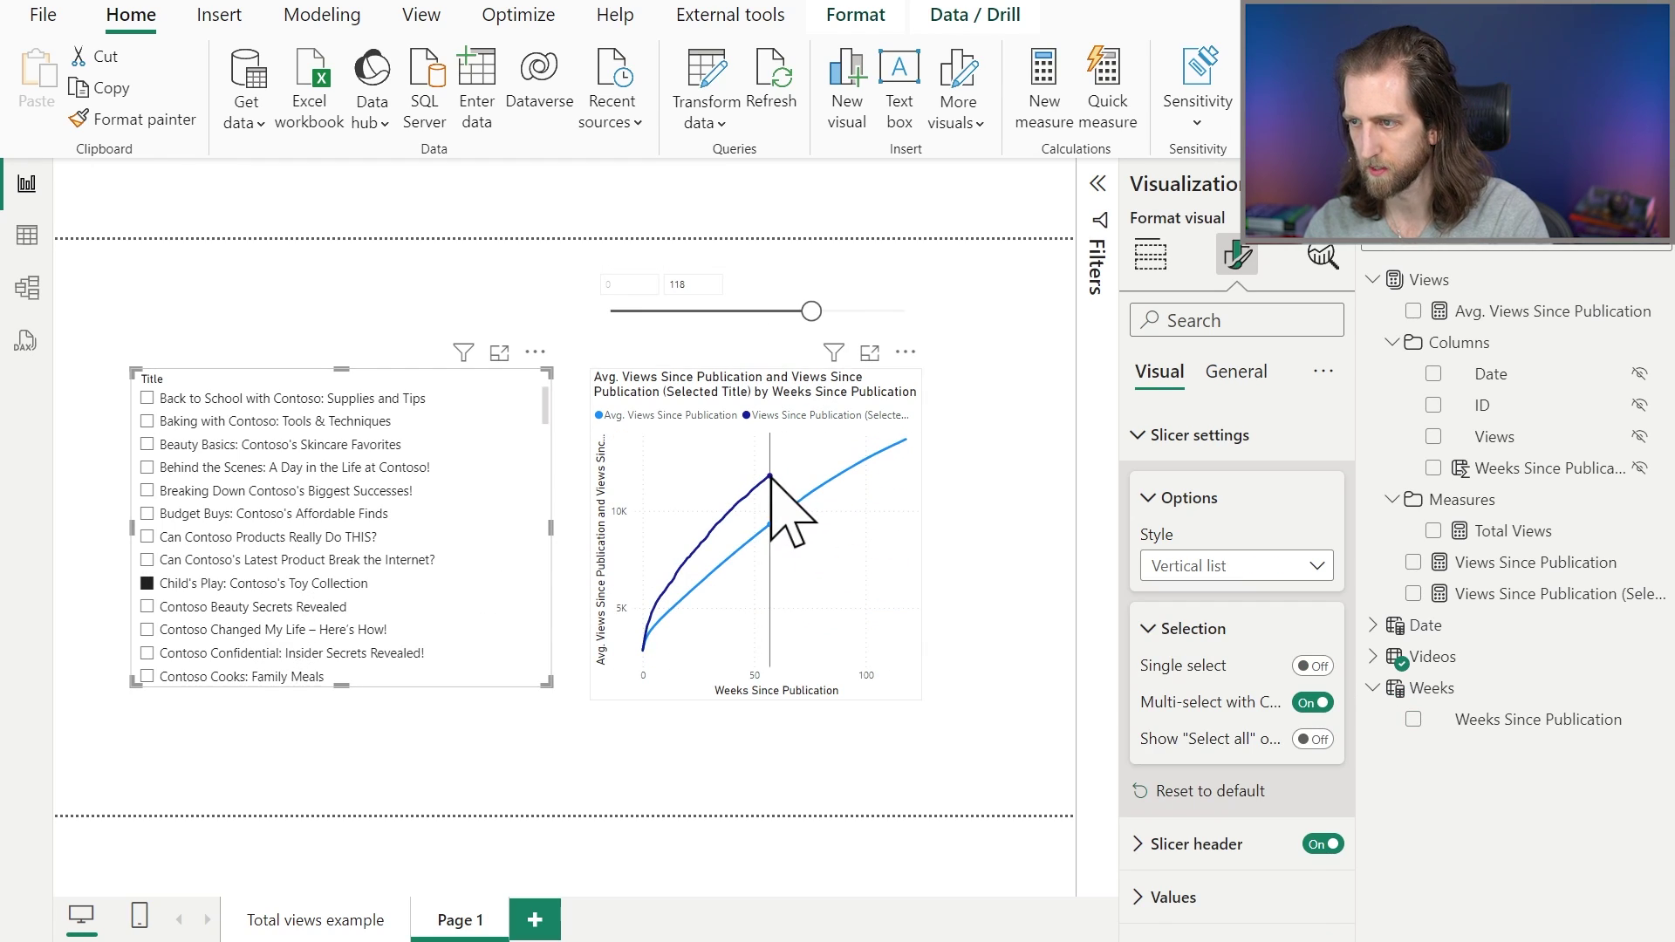
{"action": "mouse_move", "coordinate": [770, 476]}
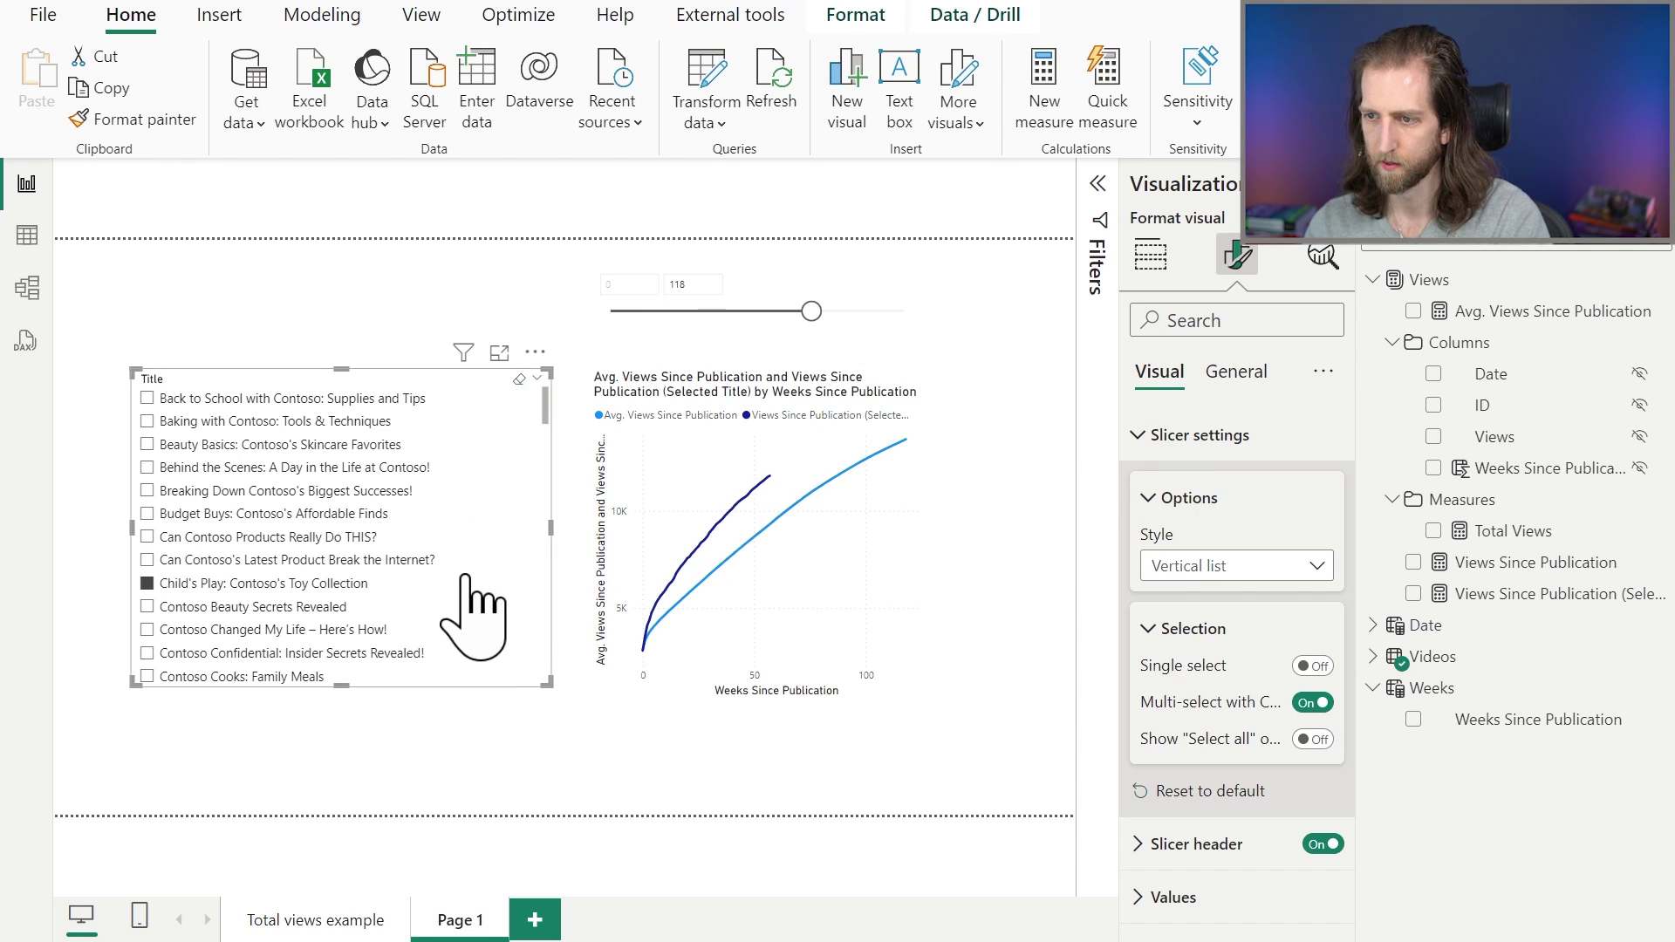
{"action": "left_click", "coordinate": [718, 427]}
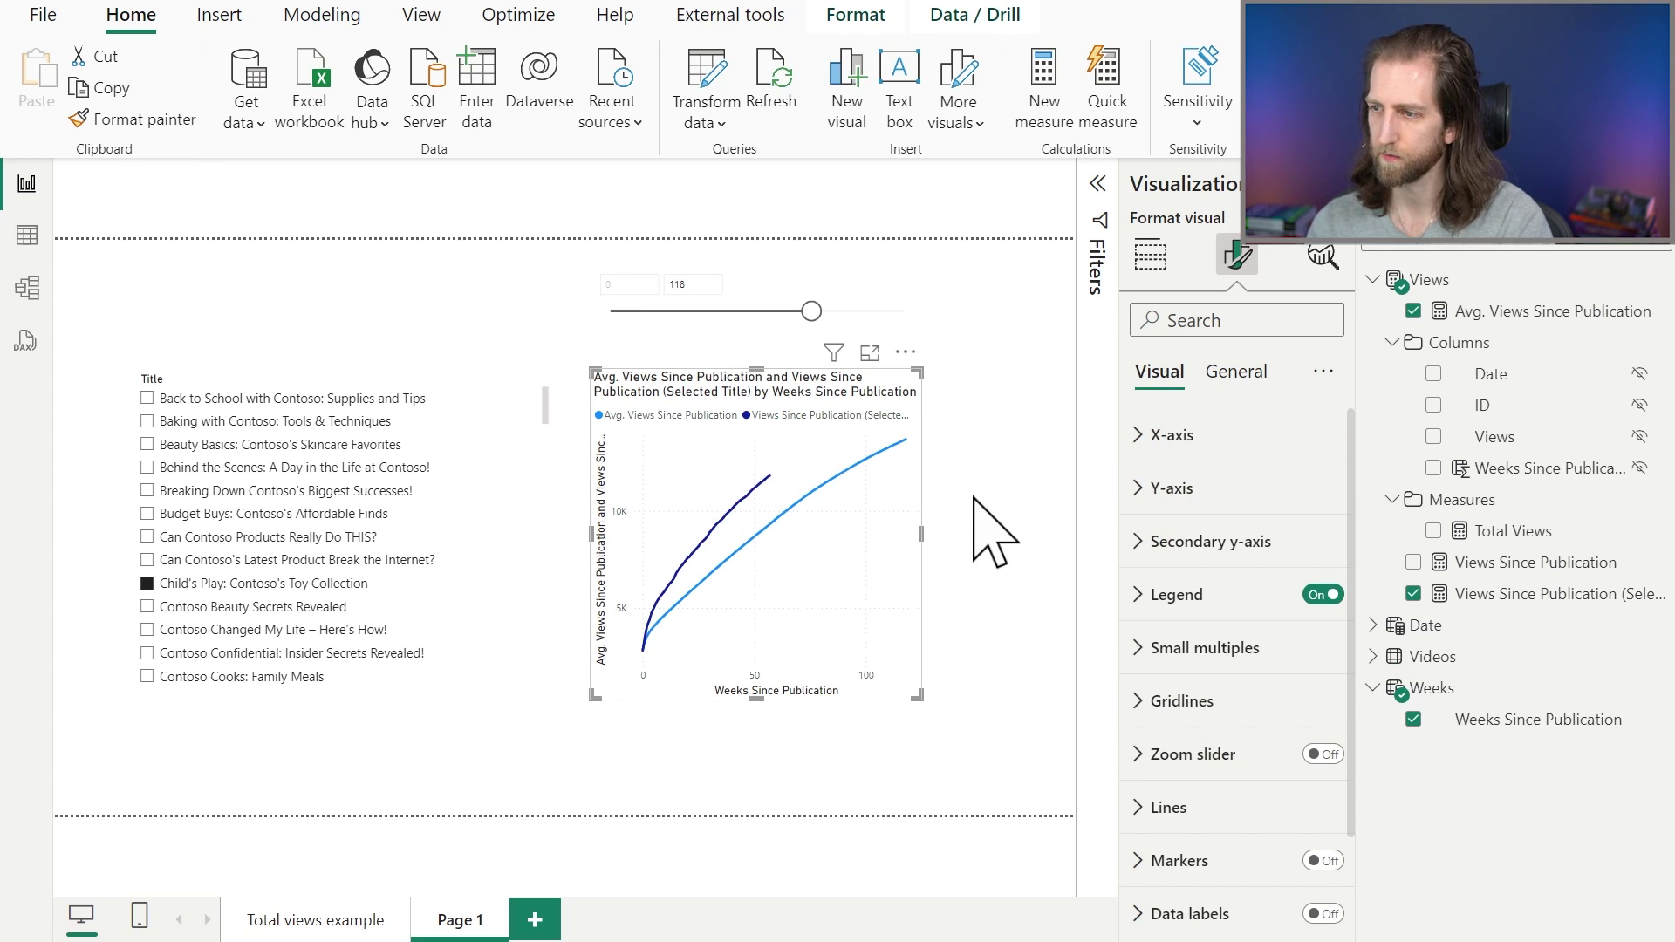
Step: Set the line chart title text to 'Cumulative Views by Weeks Since Publication'
{"action": "left_click", "coordinate": [1233, 372]}
{"action": "left_click", "coordinate": [1221, 493]}
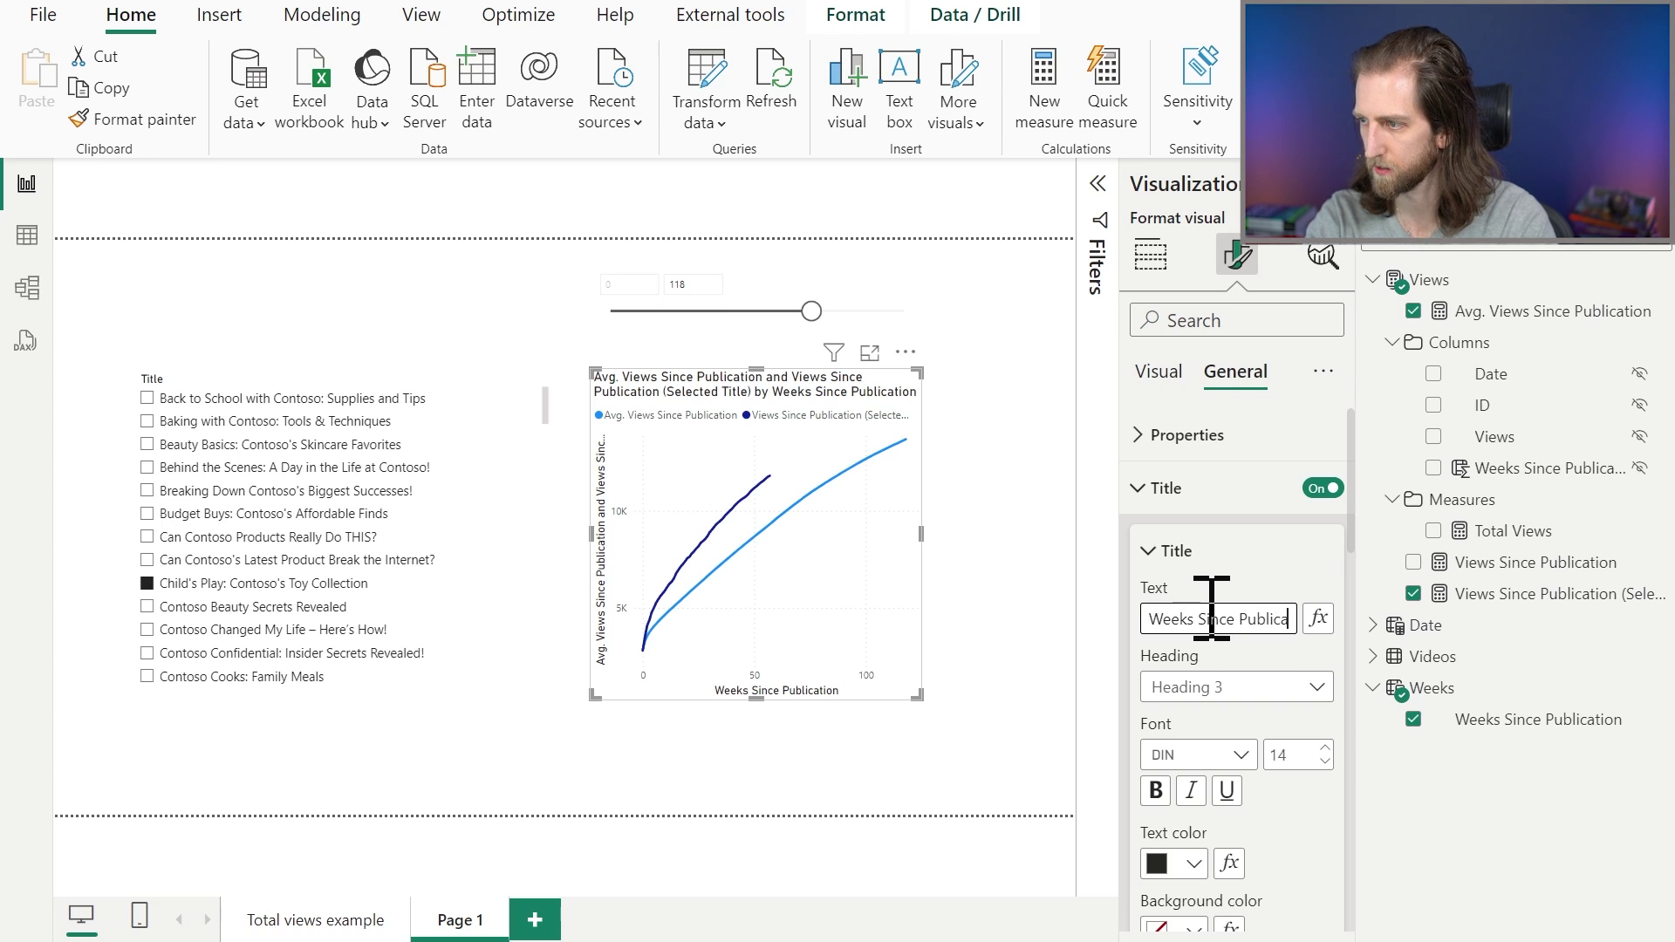
{"action": "key", "text": "Return"}
{"action": "left_click", "coordinate": [1165, 487]}
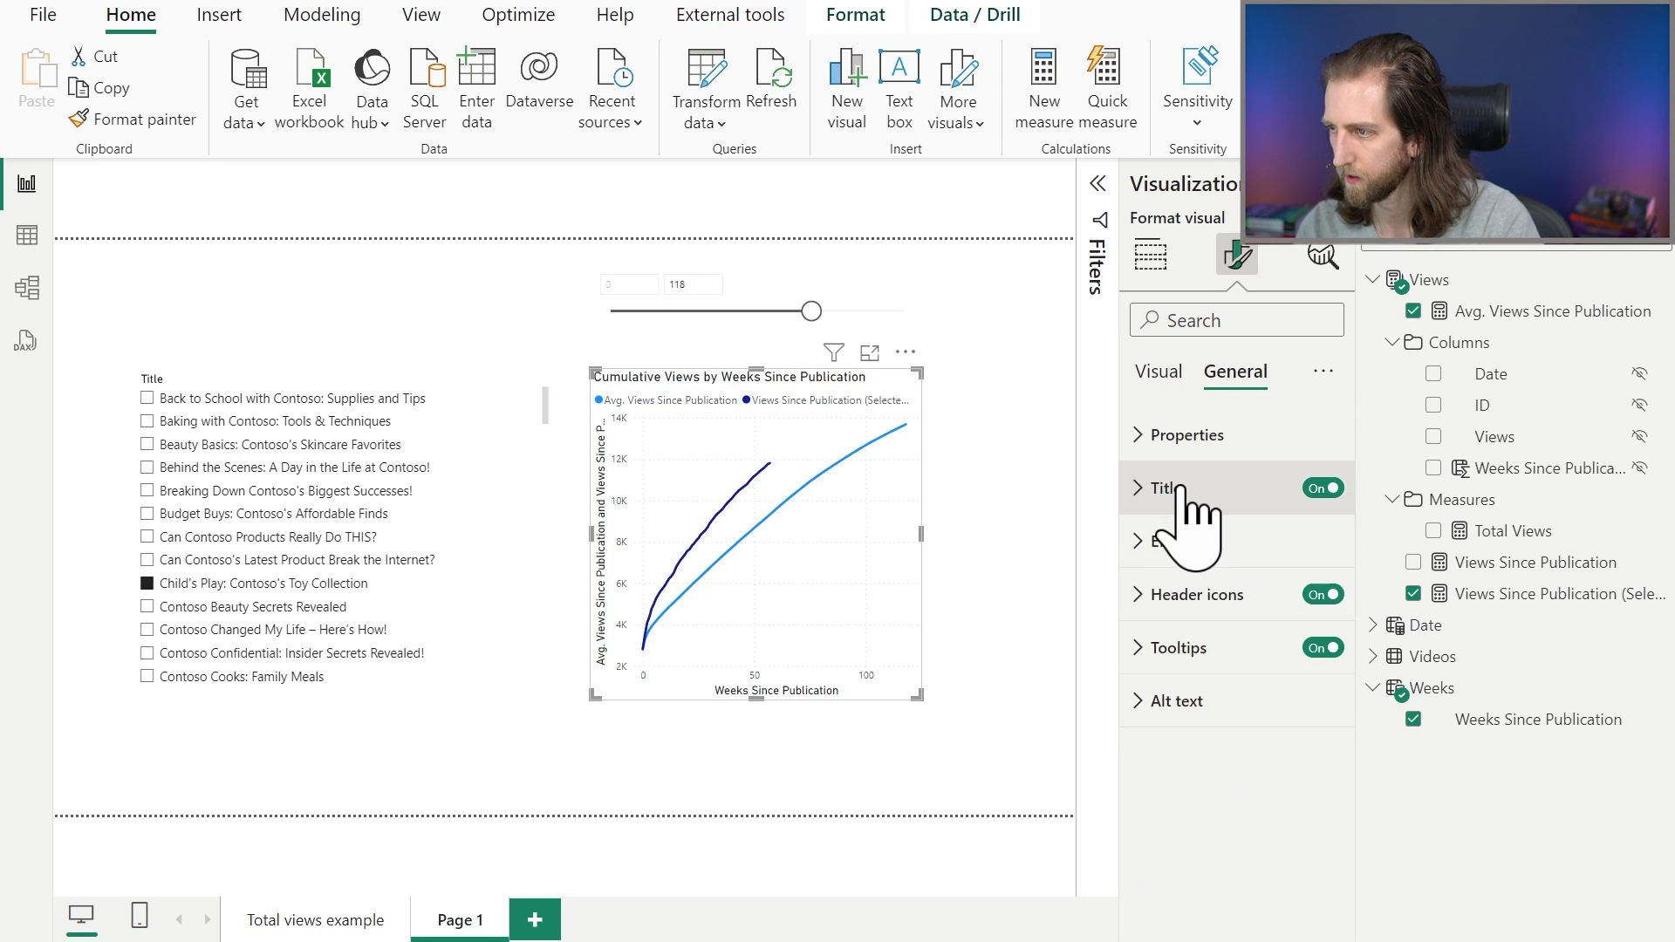
{"action": "left_click", "coordinate": [1162, 373]}
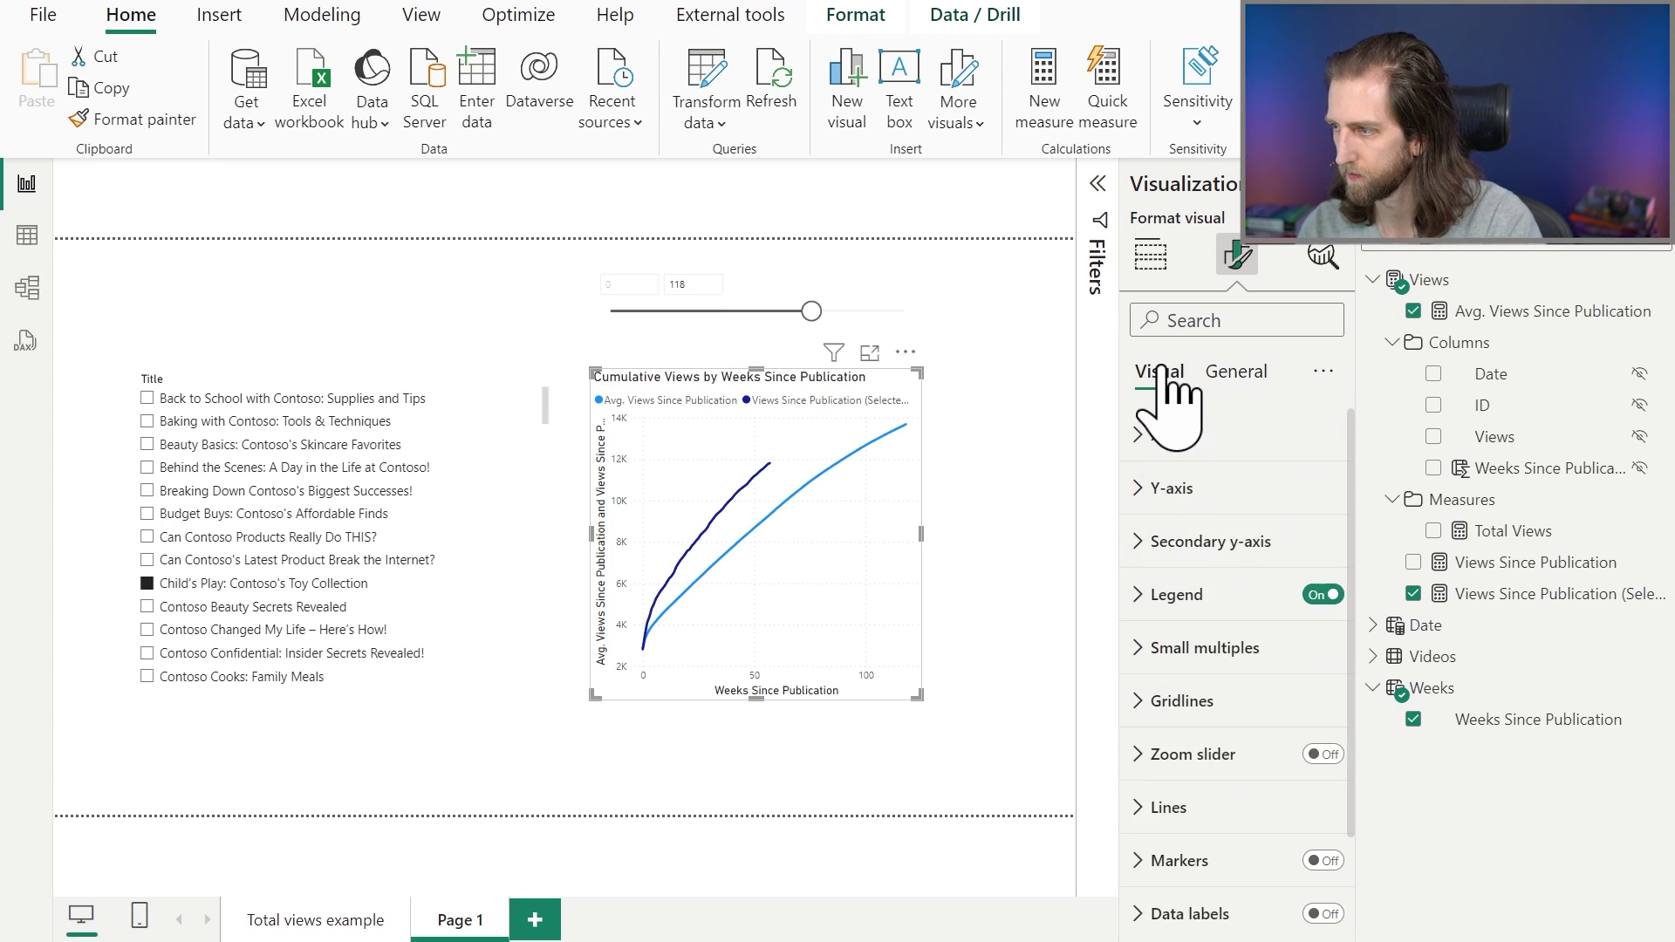
Step: Put Videos[Title] into the Small multiples well to get per-title panels
{"action": "left_click", "coordinate": [1375, 658]}
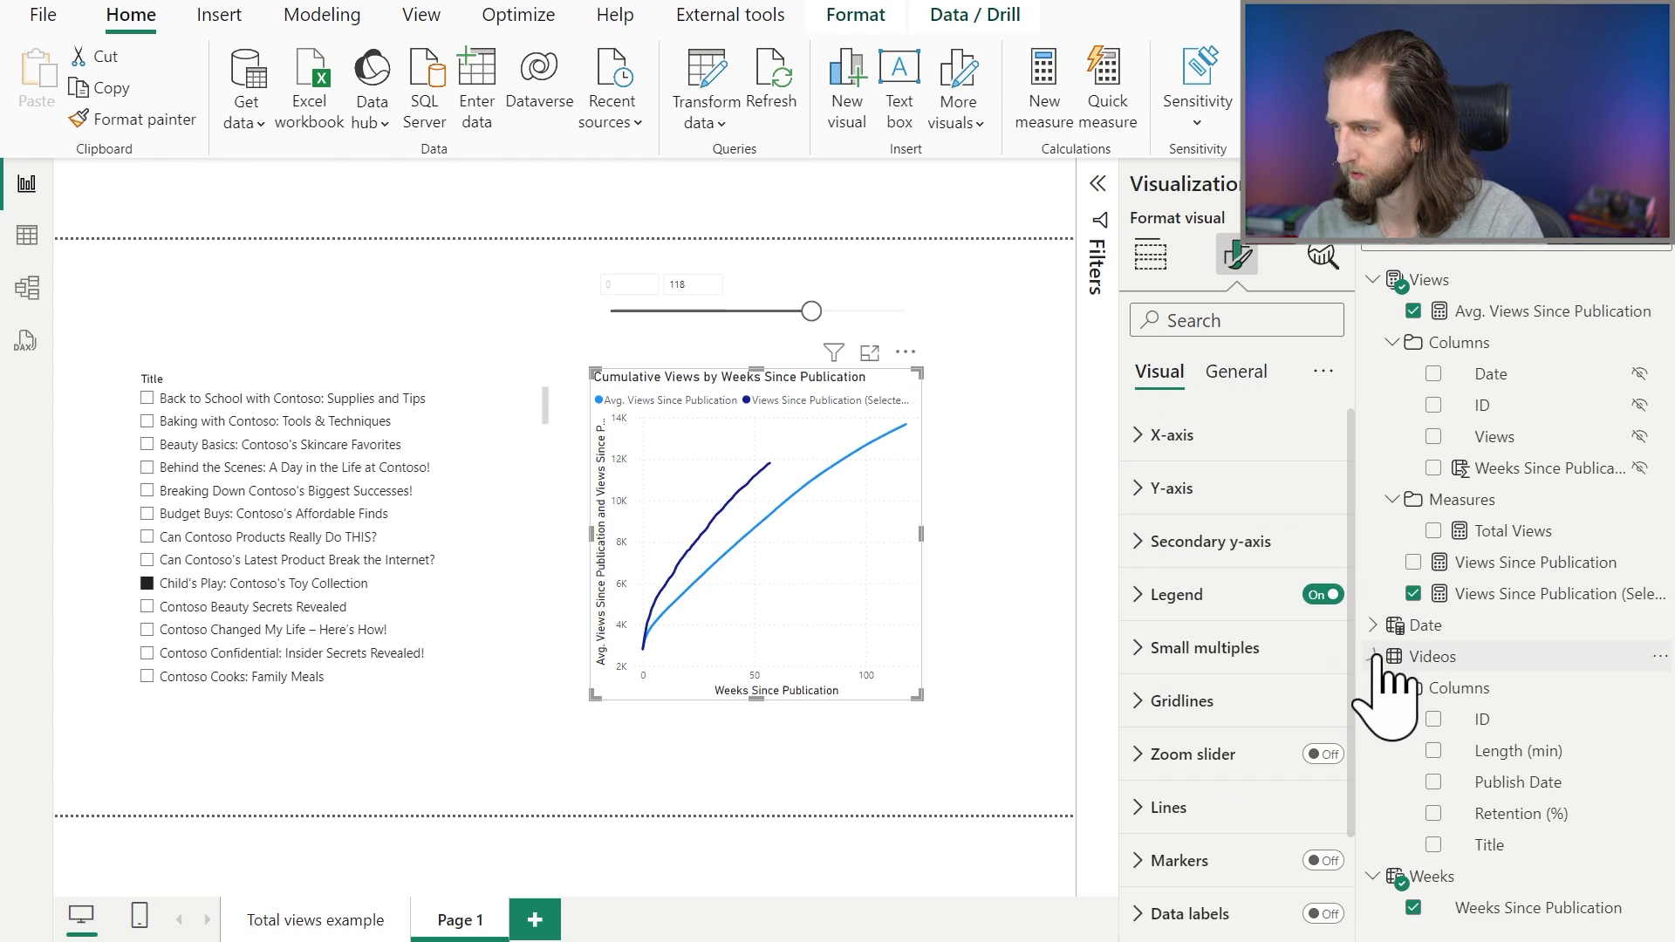
{"action": "left_click", "coordinate": [1149, 254]}
{"action": "left_click_drag", "start_coordinate": [1490, 844], "coordinate": [1253, 886]}
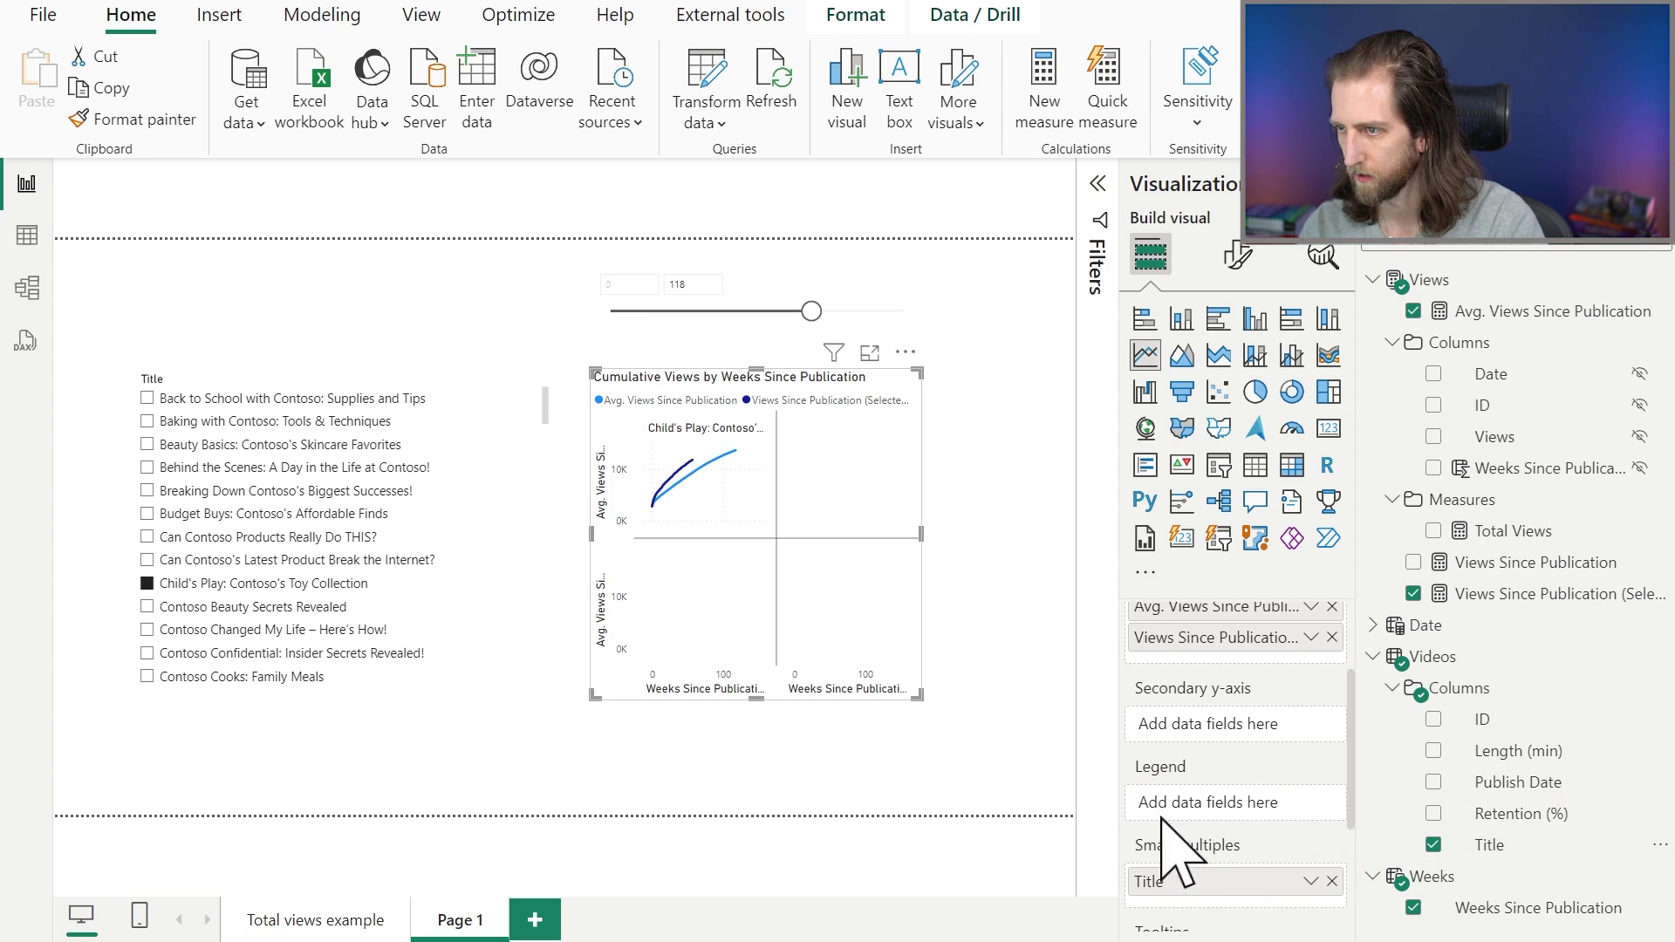
{"action": "left_click", "coordinate": [1238, 256]}
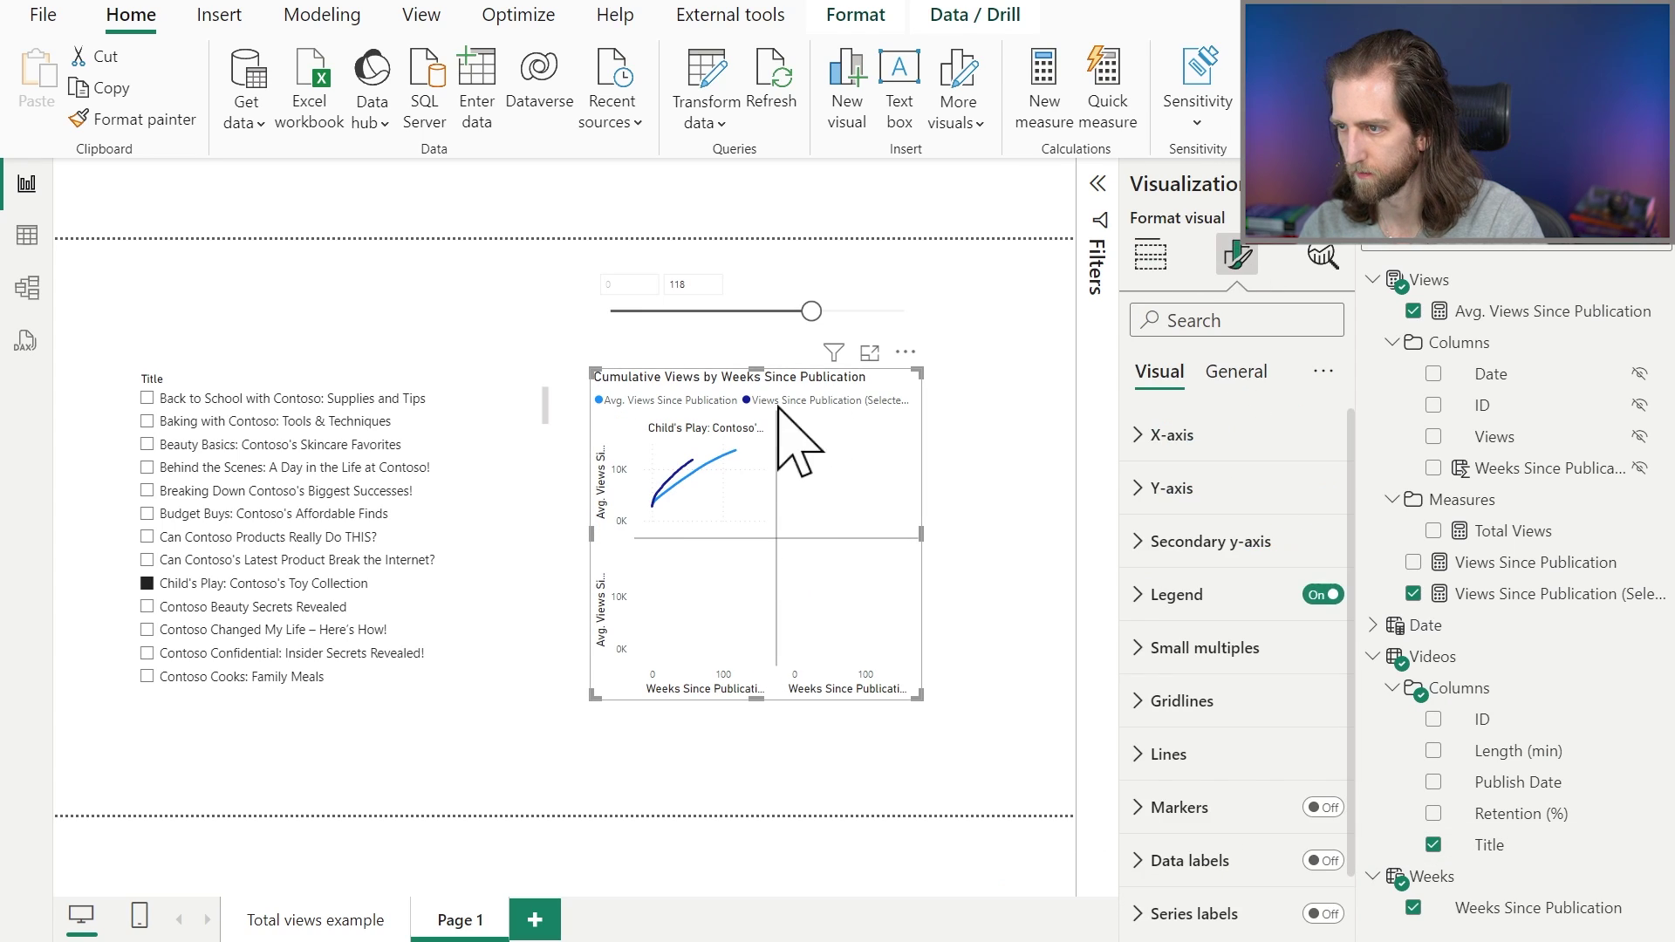
{"action": "scroll", "coordinate": [1182, 830], "scroll_direction": "down", "scroll_amount": 1}
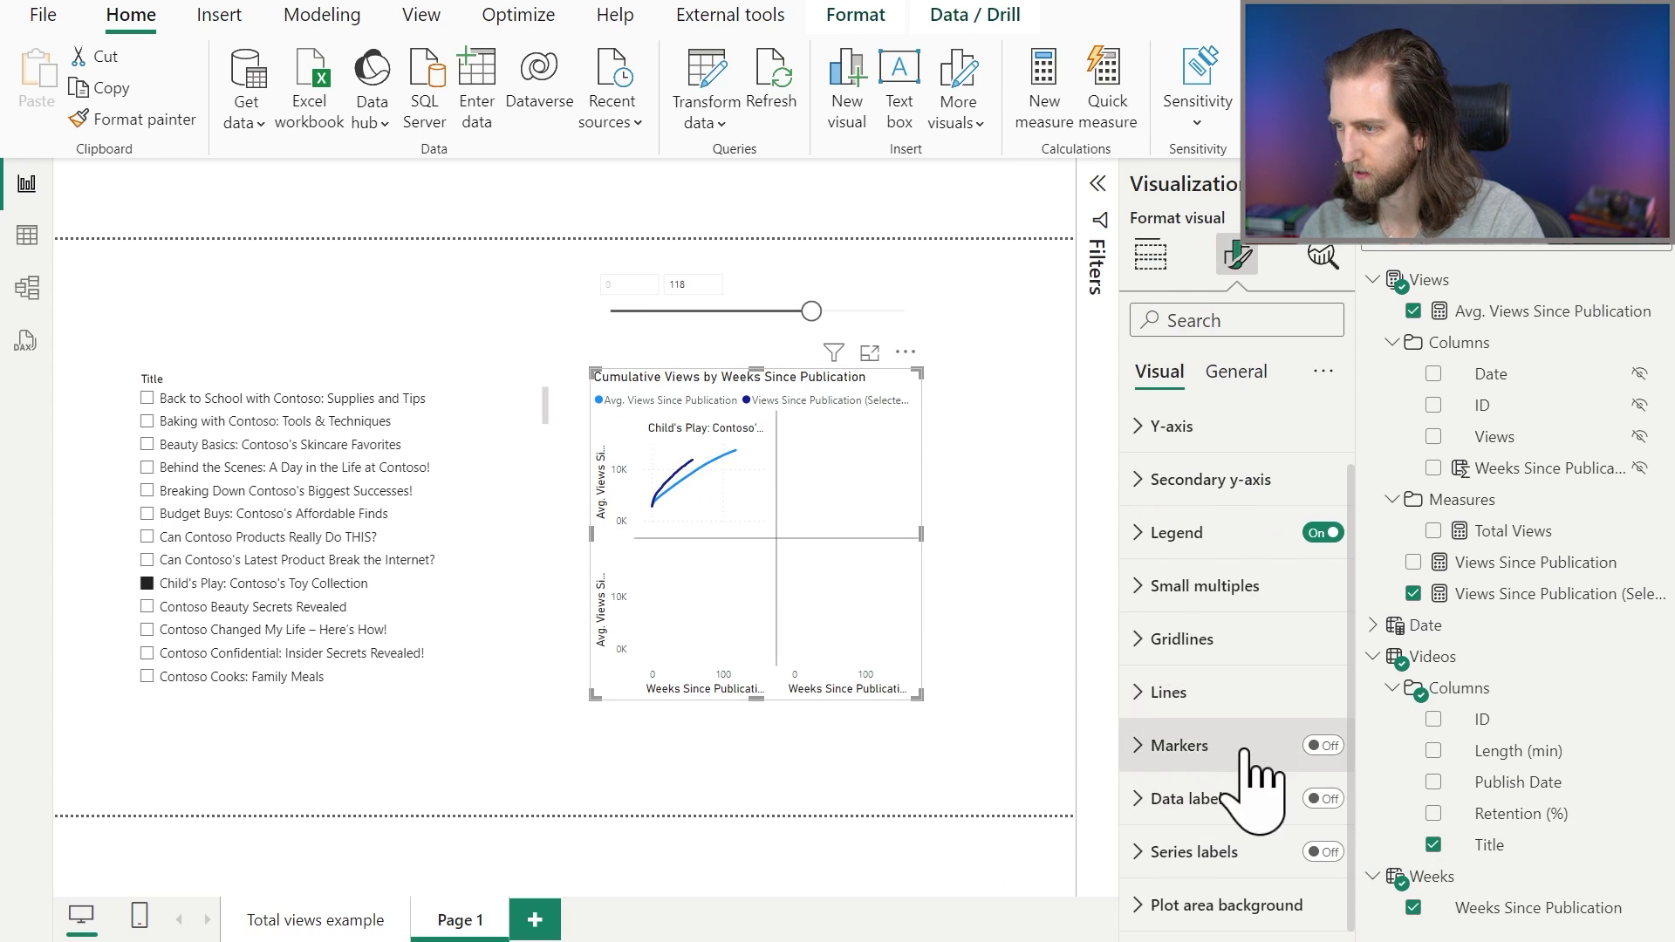
Step: Set the small multiples layout to 1 row and 1 column
{"action": "left_click", "coordinate": [1204, 586]}
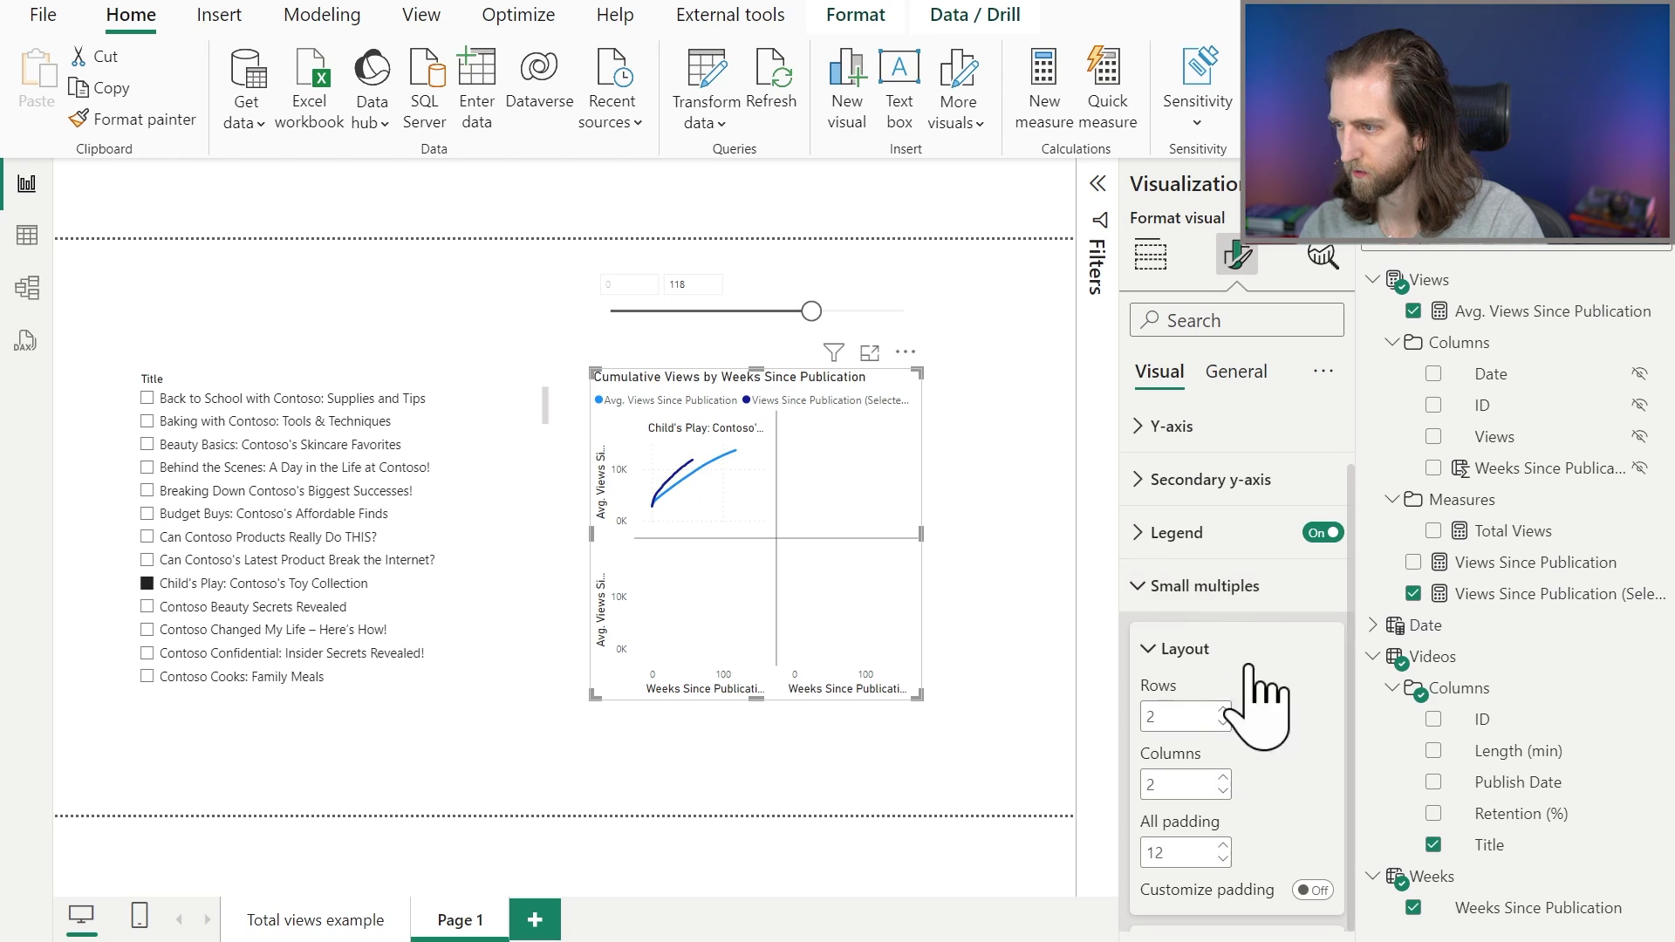
{"action": "left_click", "coordinate": [1224, 724]}
{"action": "left_click", "coordinate": [1222, 791]}
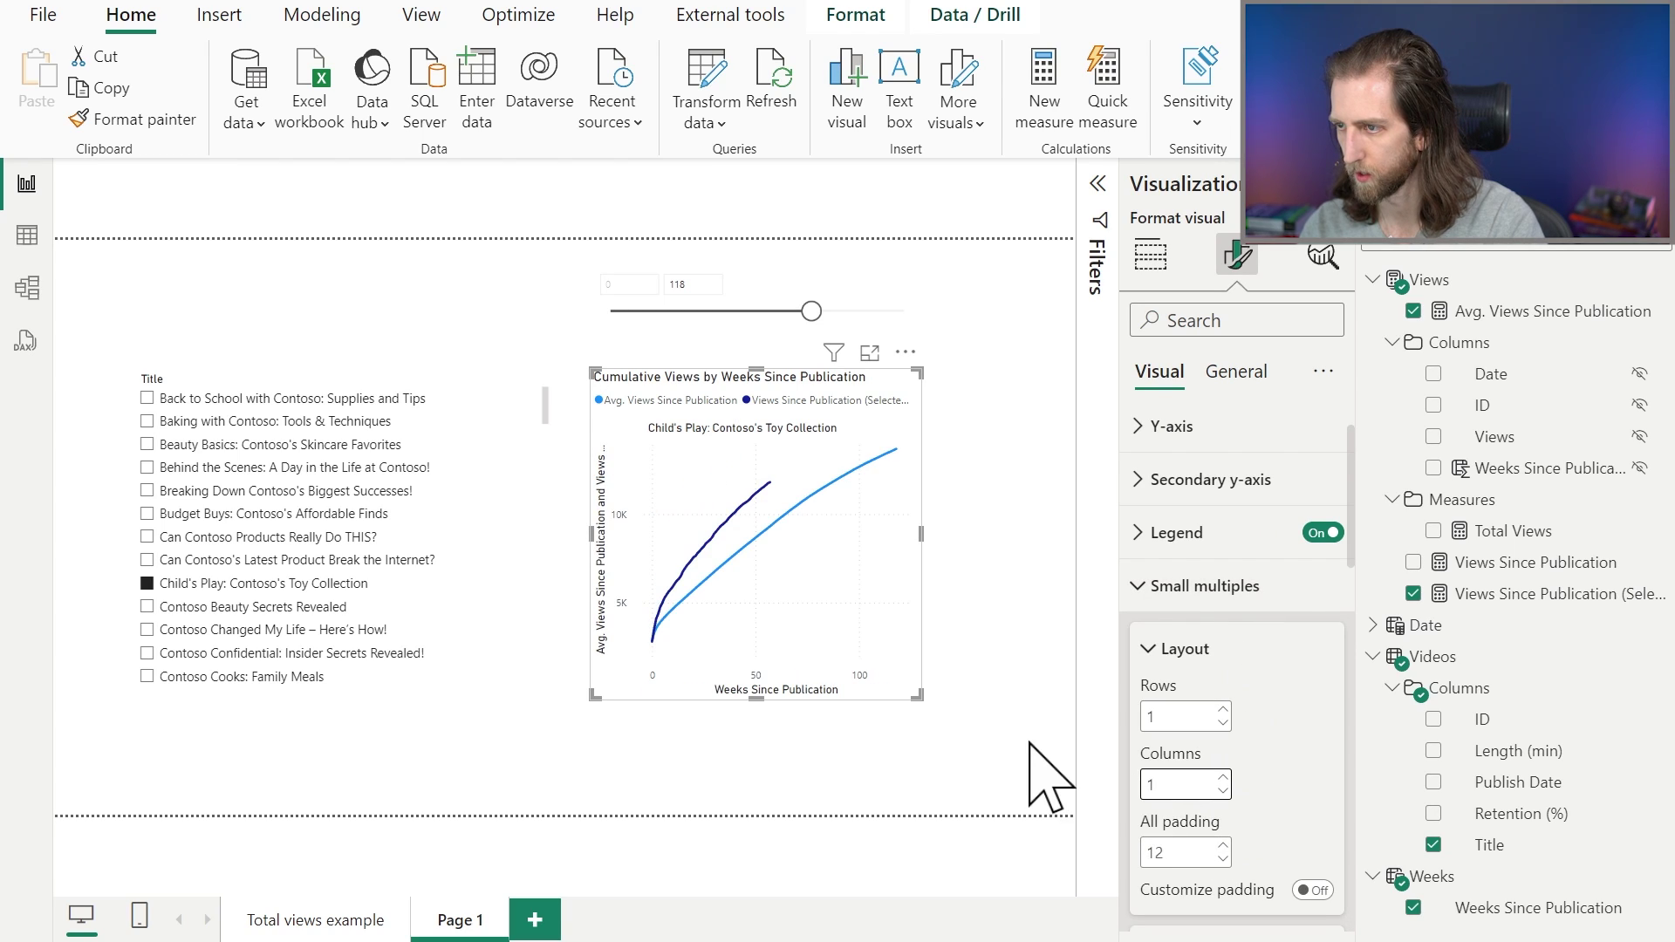
Step: Try several titles in the slicer, ending on Contoso Changed My Life – Here's How!
{"action": "left_click", "coordinate": [296, 559]}
{"action": "left_click", "coordinate": [281, 491]}
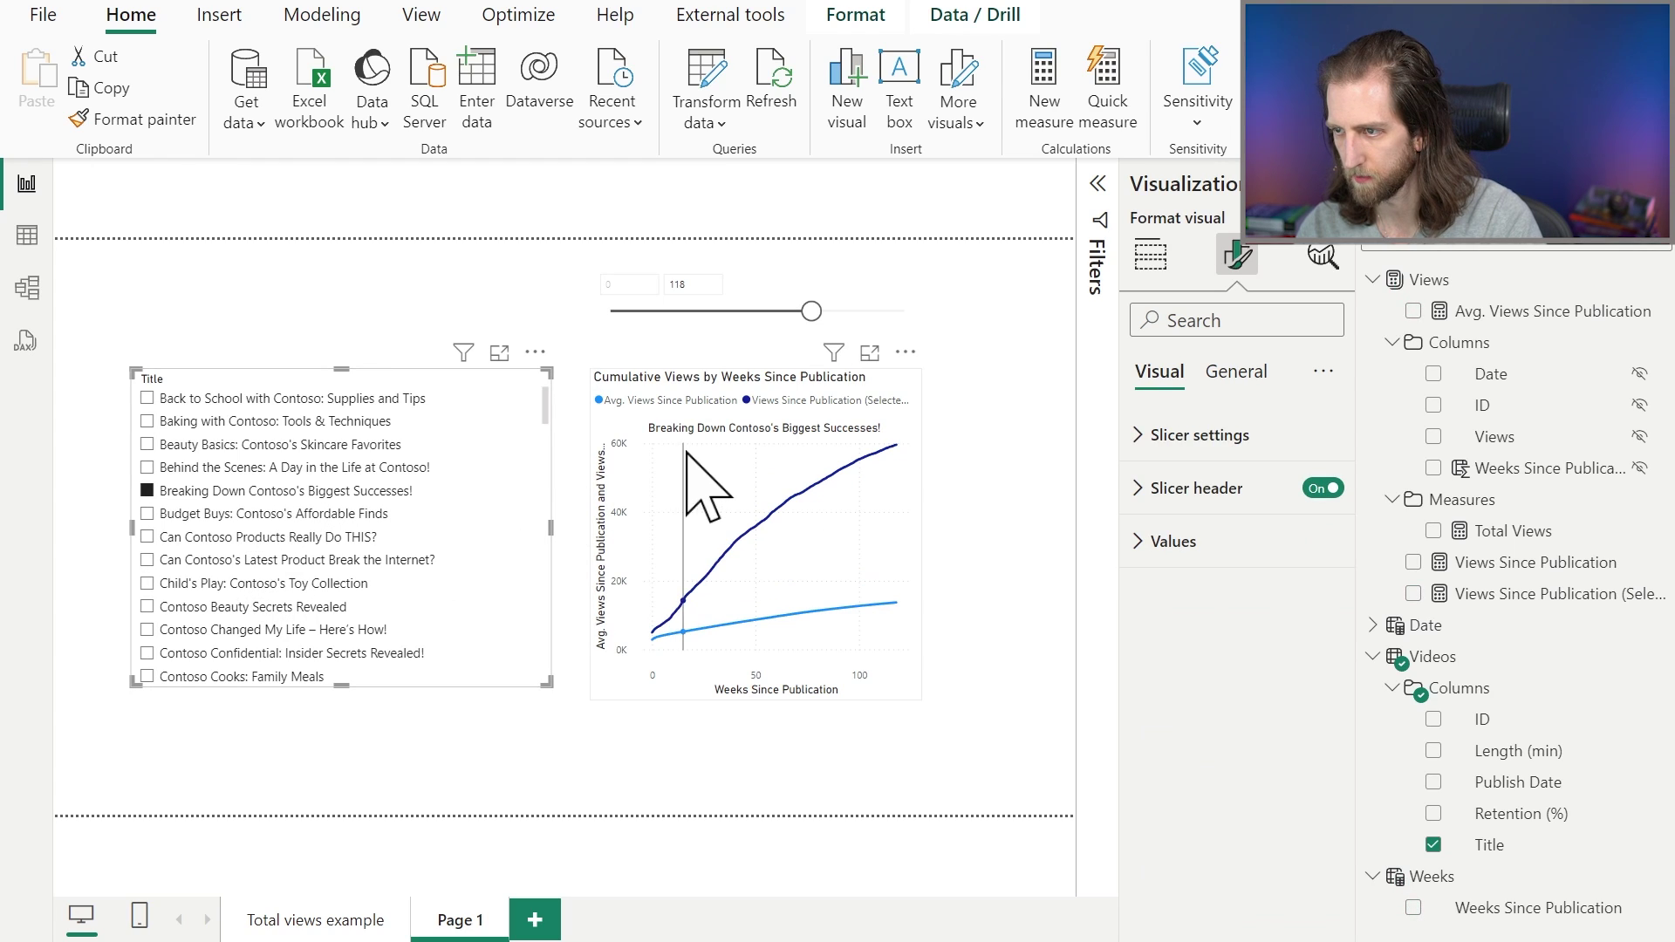
{"action": "left_click", "coordinate": [345, 538]}
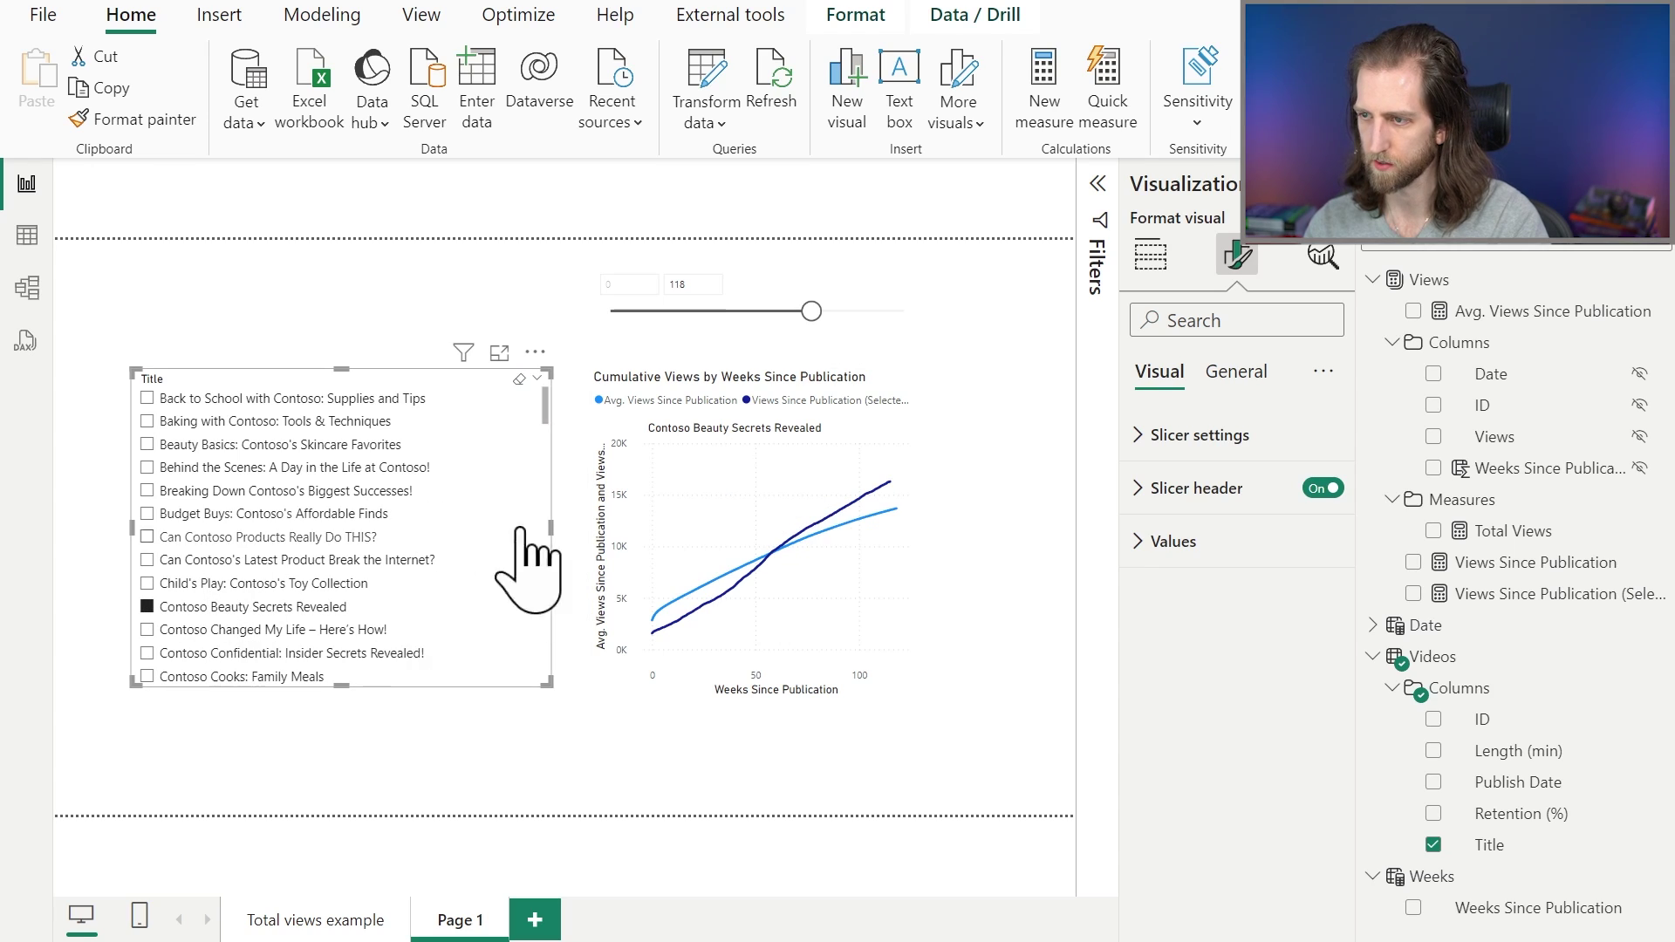
{"action": "left_click", "coordinate": [314, 628]}
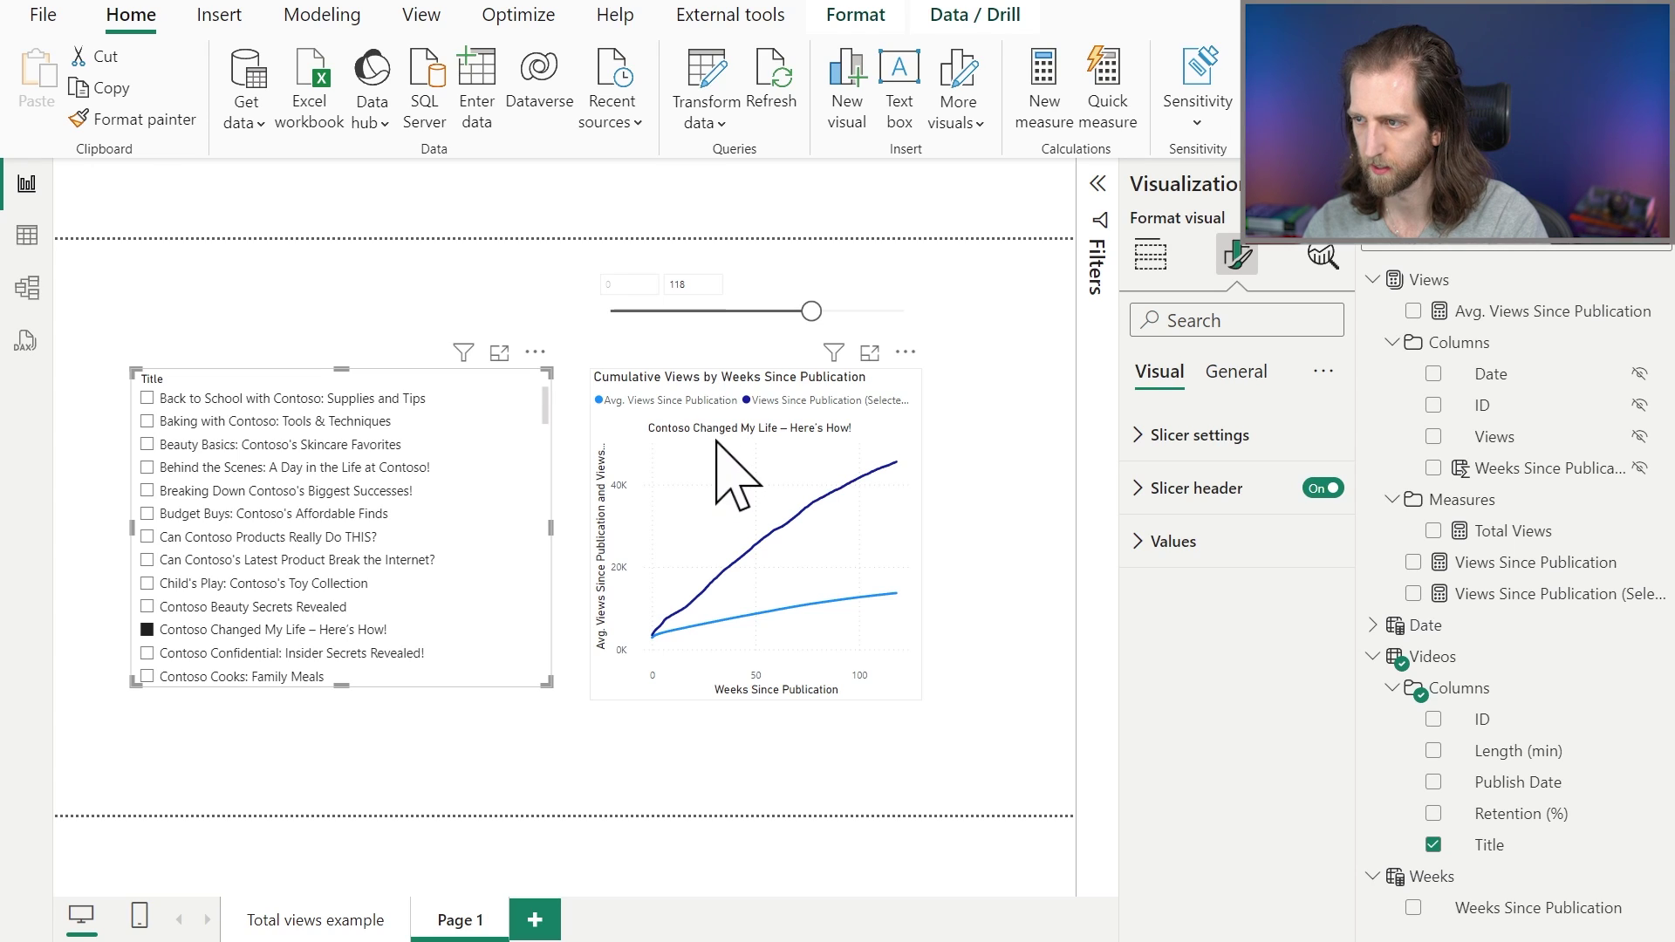
Step: Rename the chart's series to Average and Selected Video
{"action": "left_click", "coordinate": [1153, 269]}
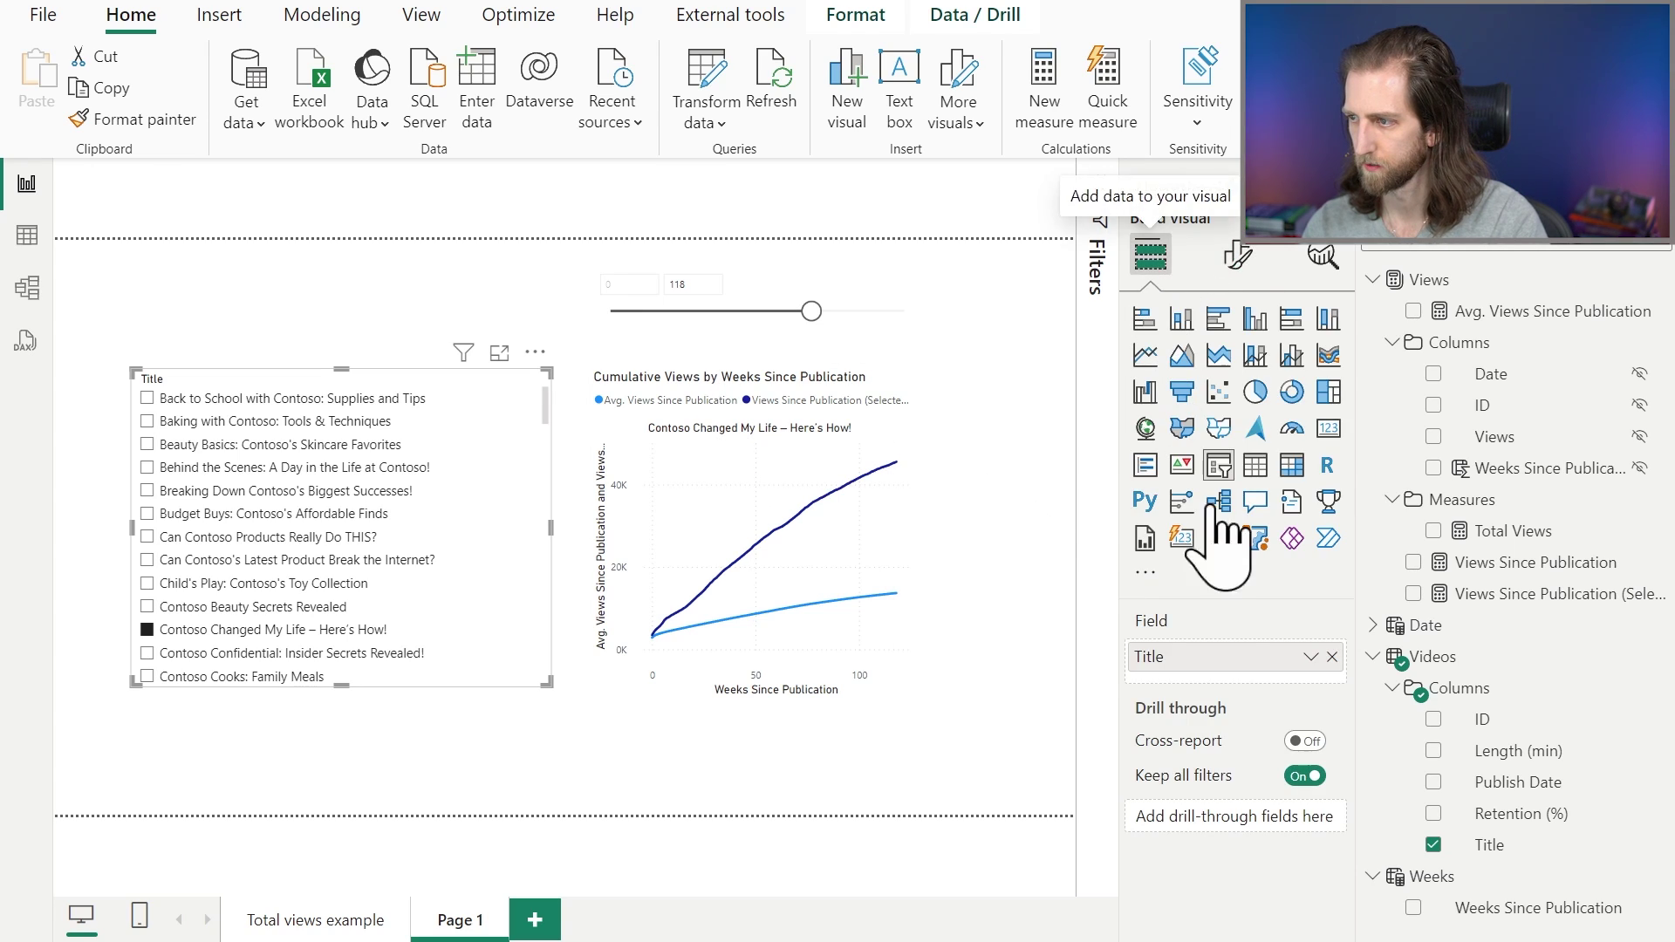
{"action": "left_click", "coordinate": [725, 379]}
{"action": "double_click", "coordinate": [1178, 744]}
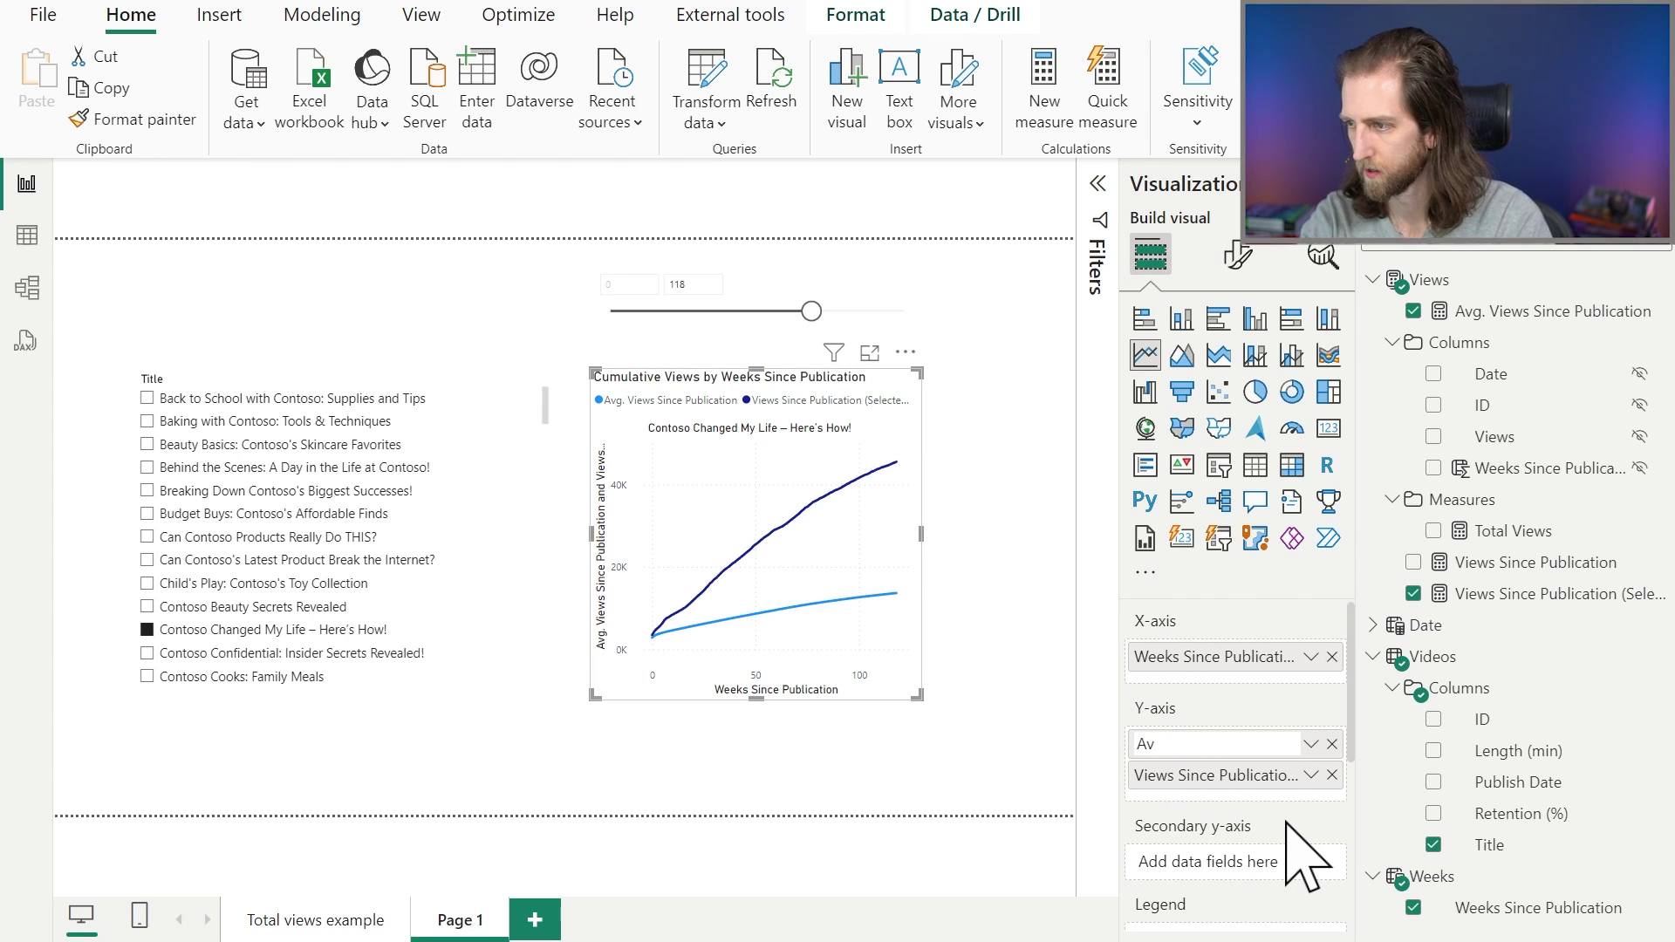
{"action": "key", "text": "Return"}
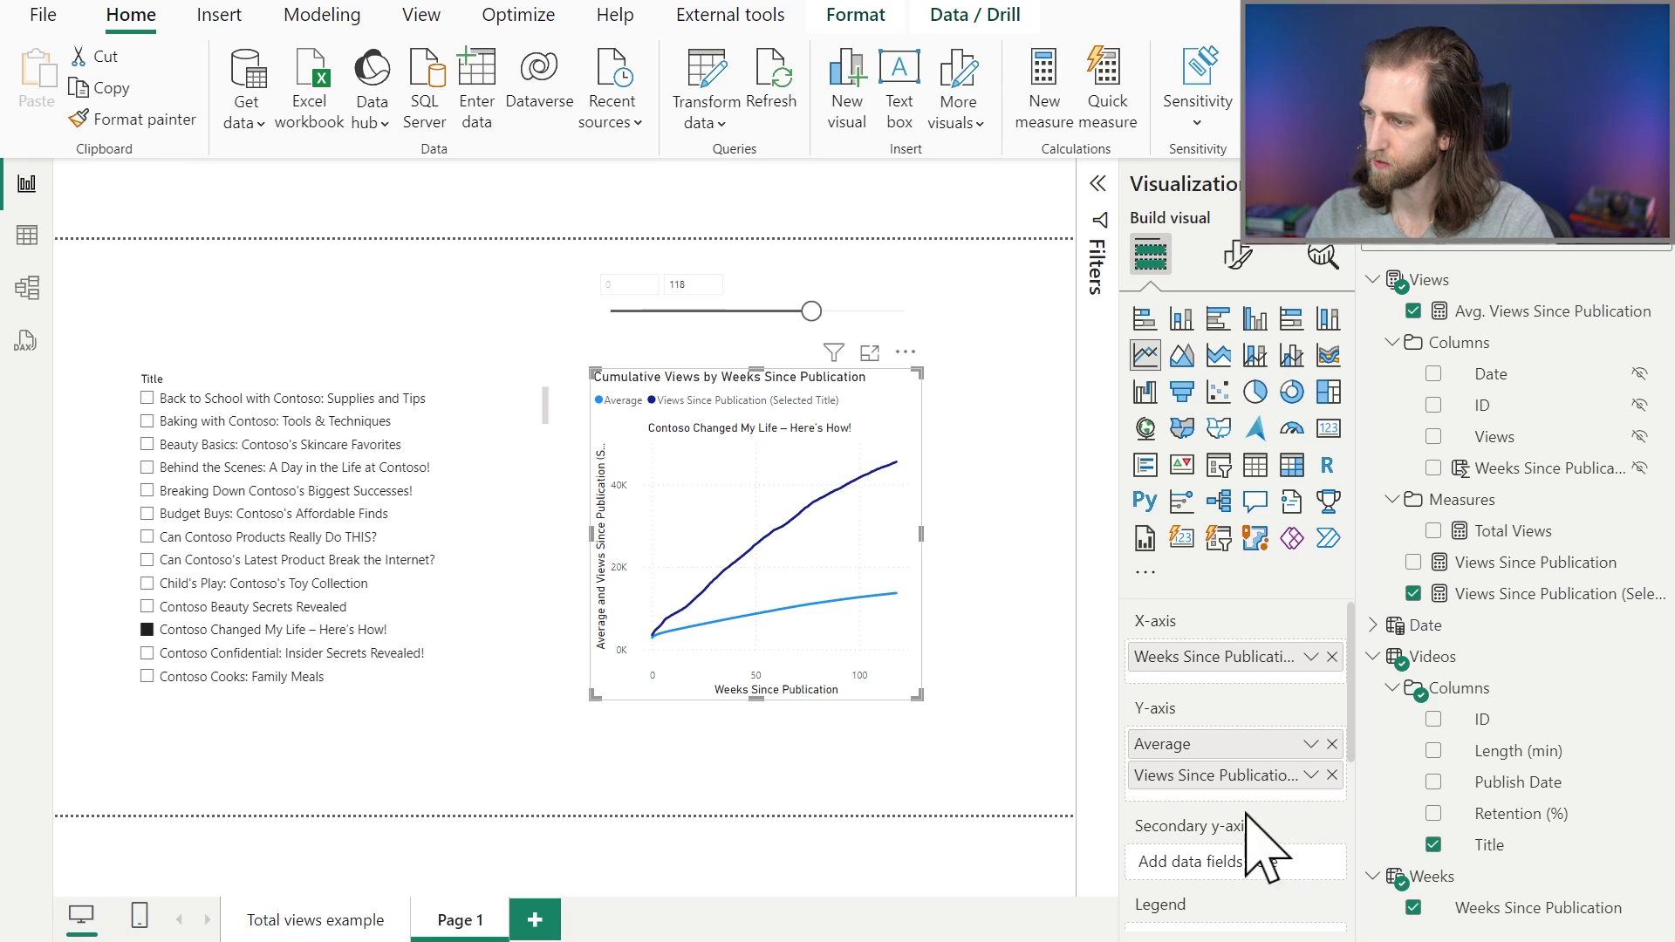
{"action": "double_click", "coordinate": [1215, 775]}
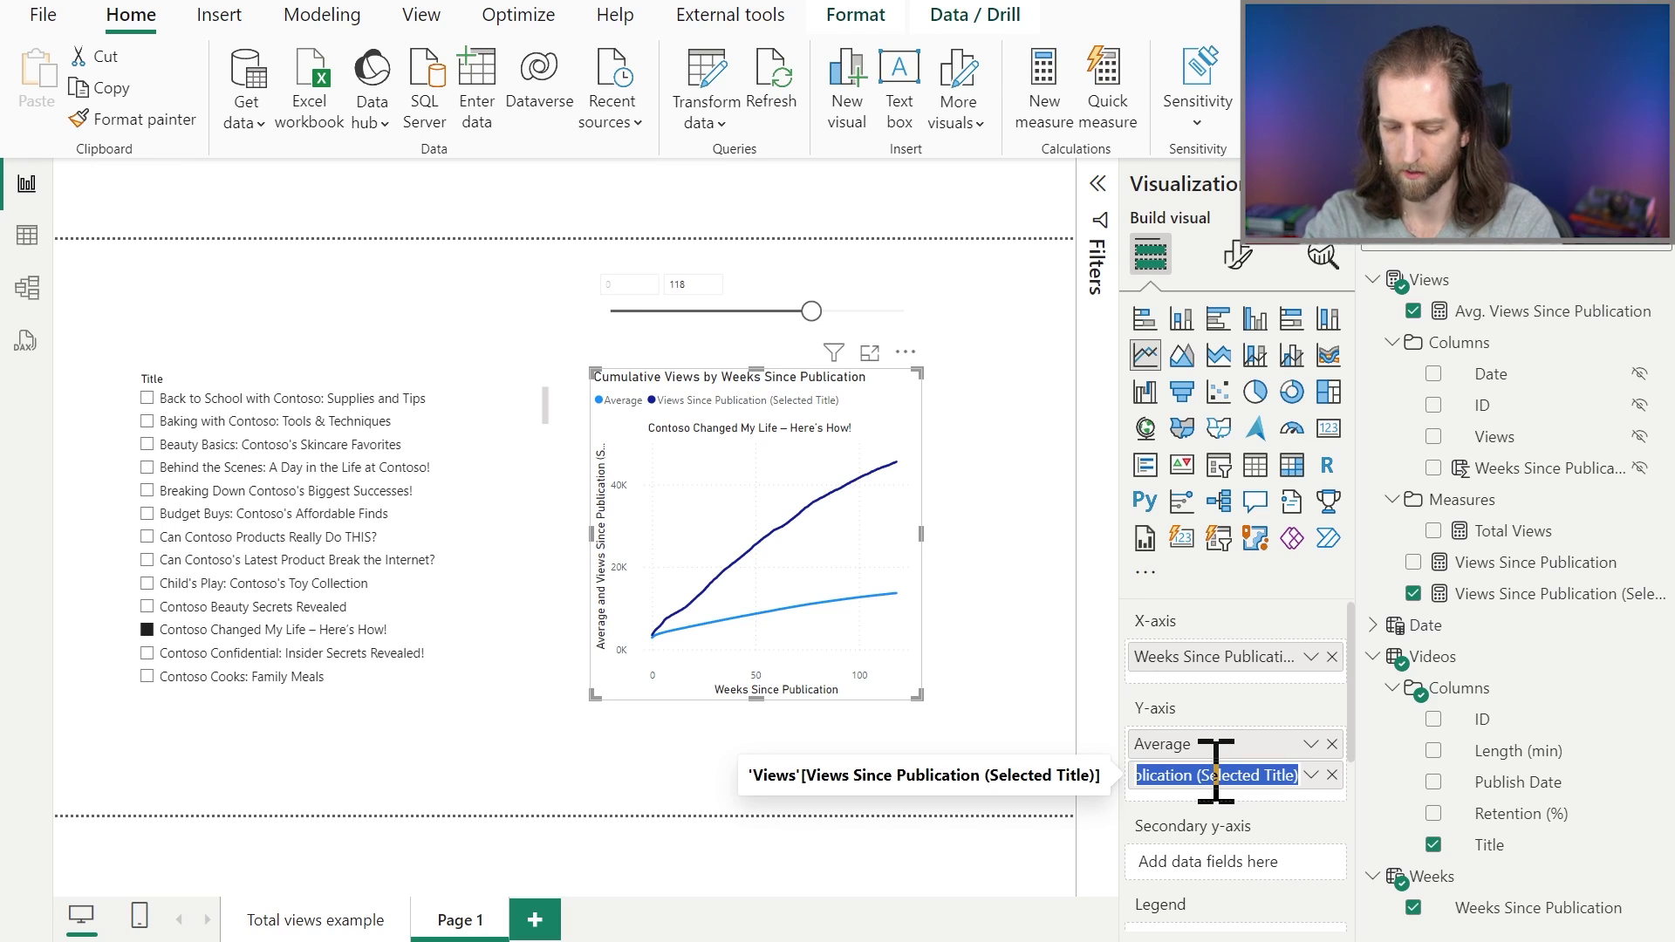
{"action": "type", "text": "Selected Video"}
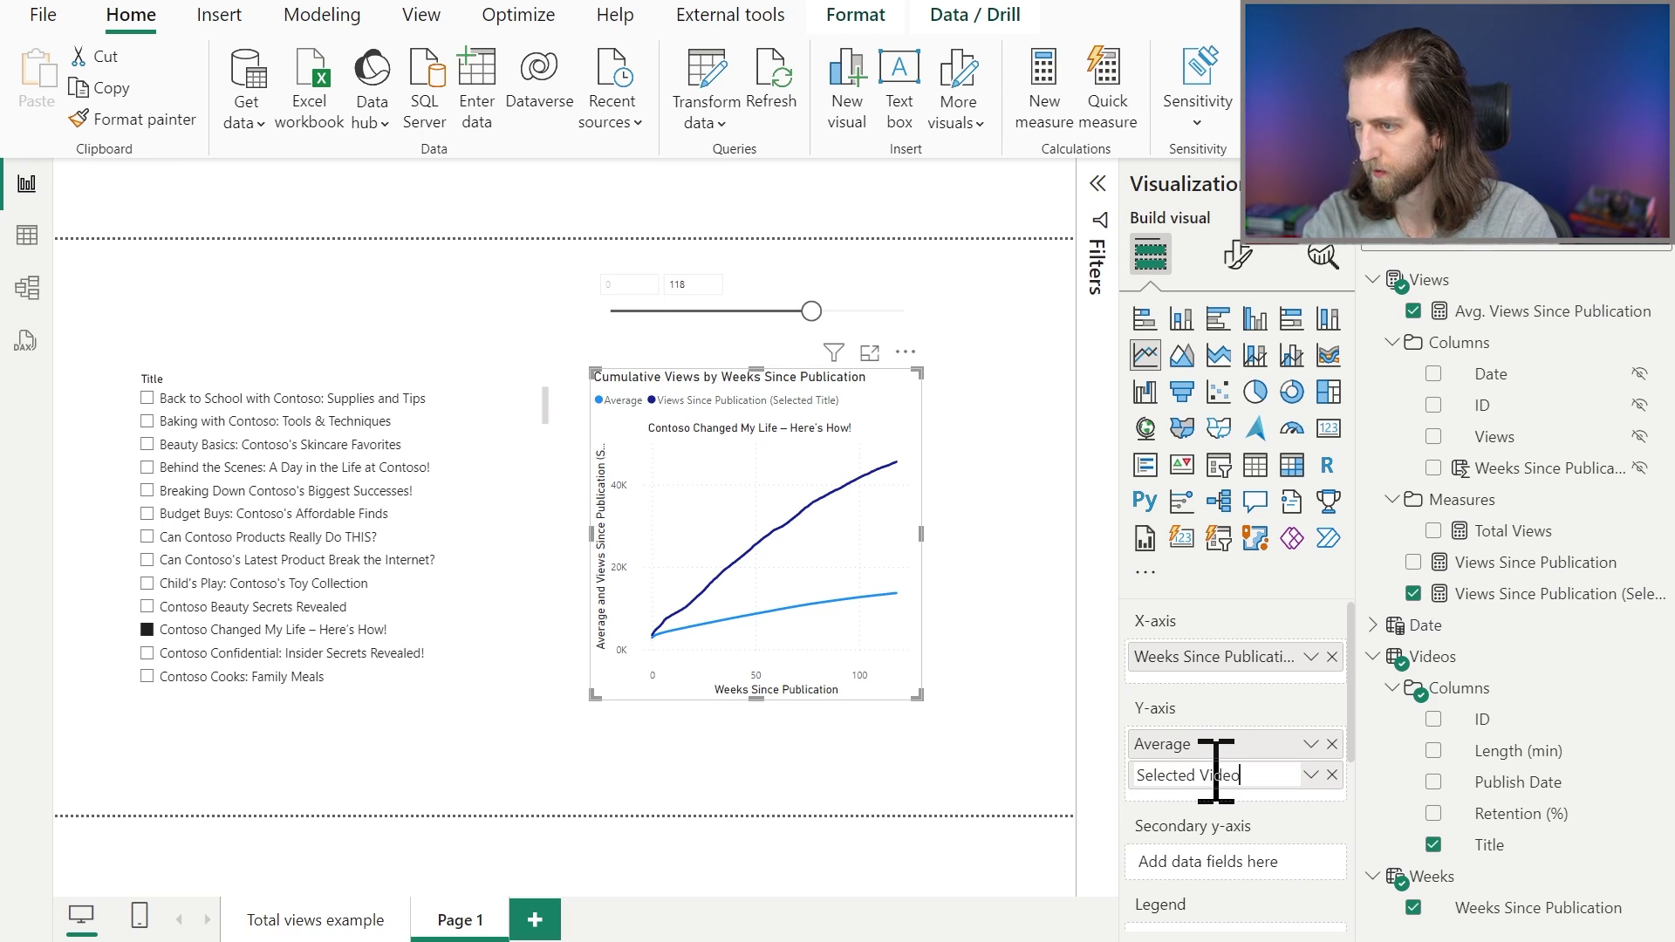
{"action": "key", "text": "Return"}
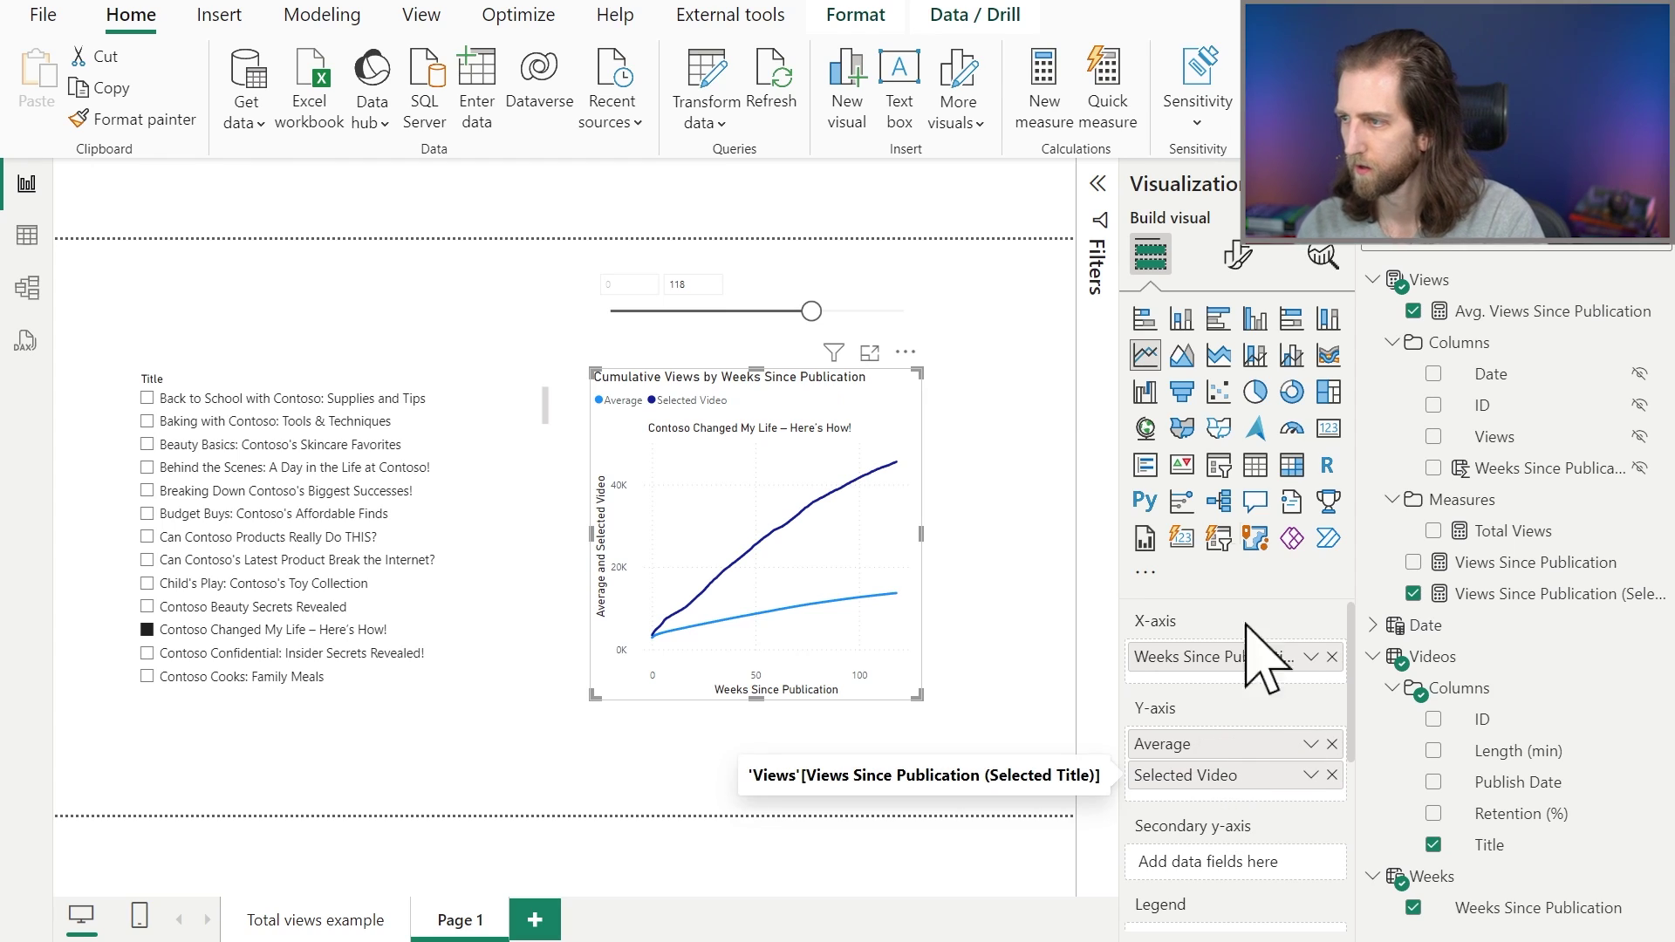
Step: Hide the chart legend and turn on series labels
{"action": "left_click", "coordinate": [1238, 256]}
{"action": "left_click", "coordinate": [1323, 595]}
{"action": "scroll", "coordinate": [1303, 672], "scroll_direction": "down", "scroll_amount": 2}
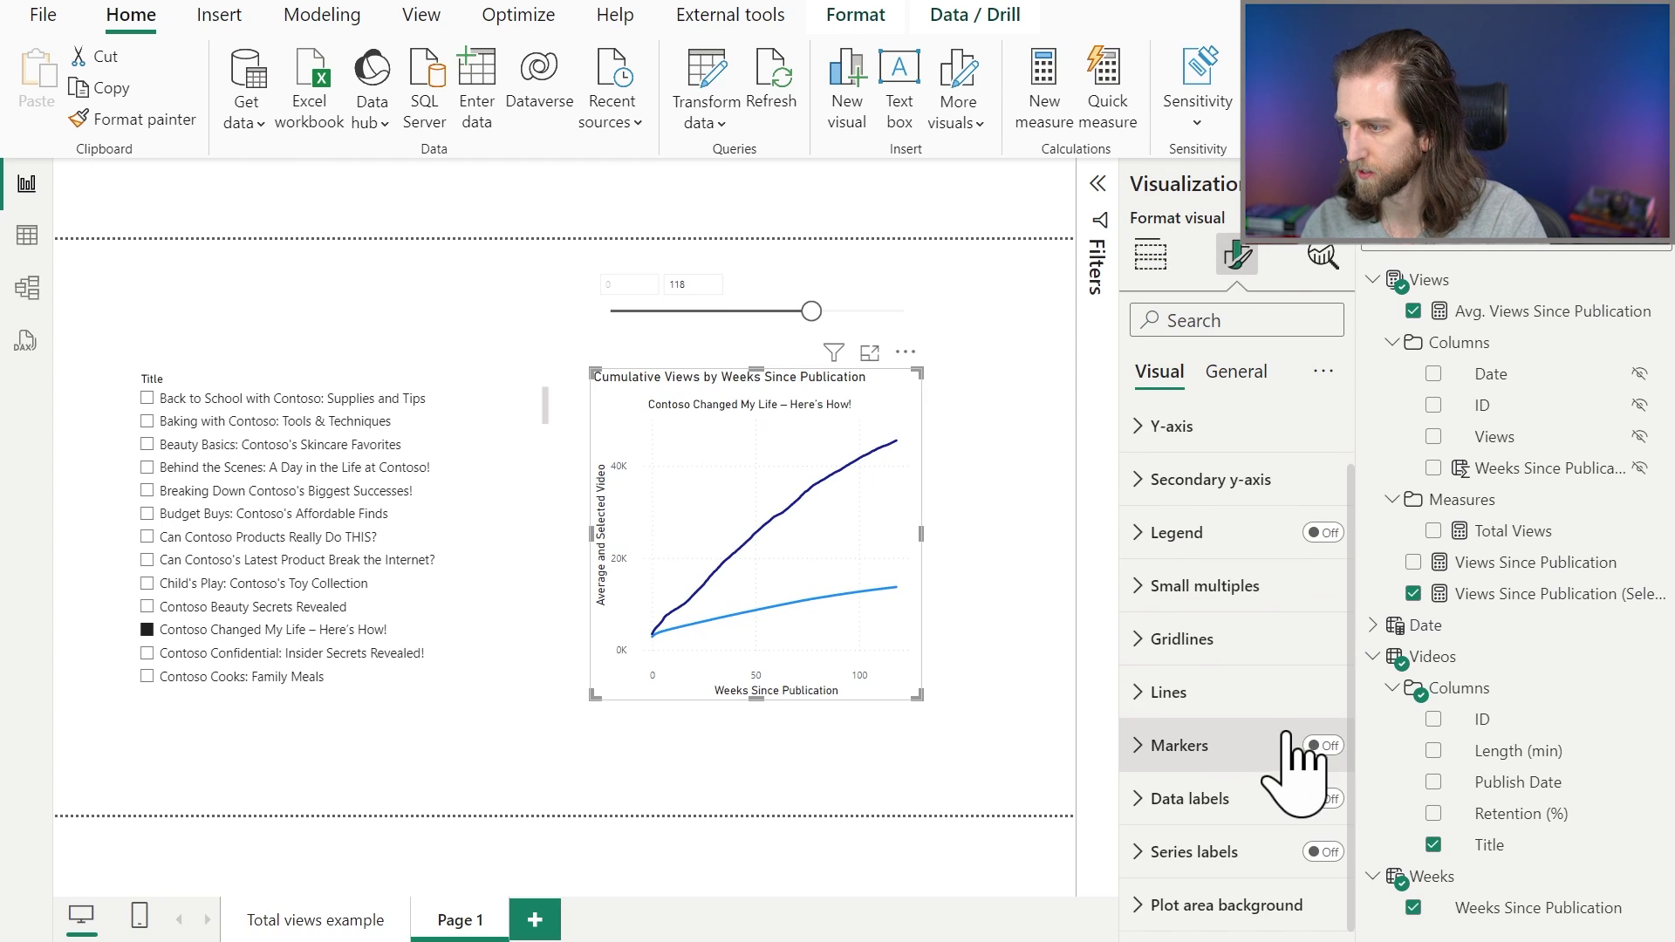
{"action": "left_click", "coordinate": [1317, 853]}
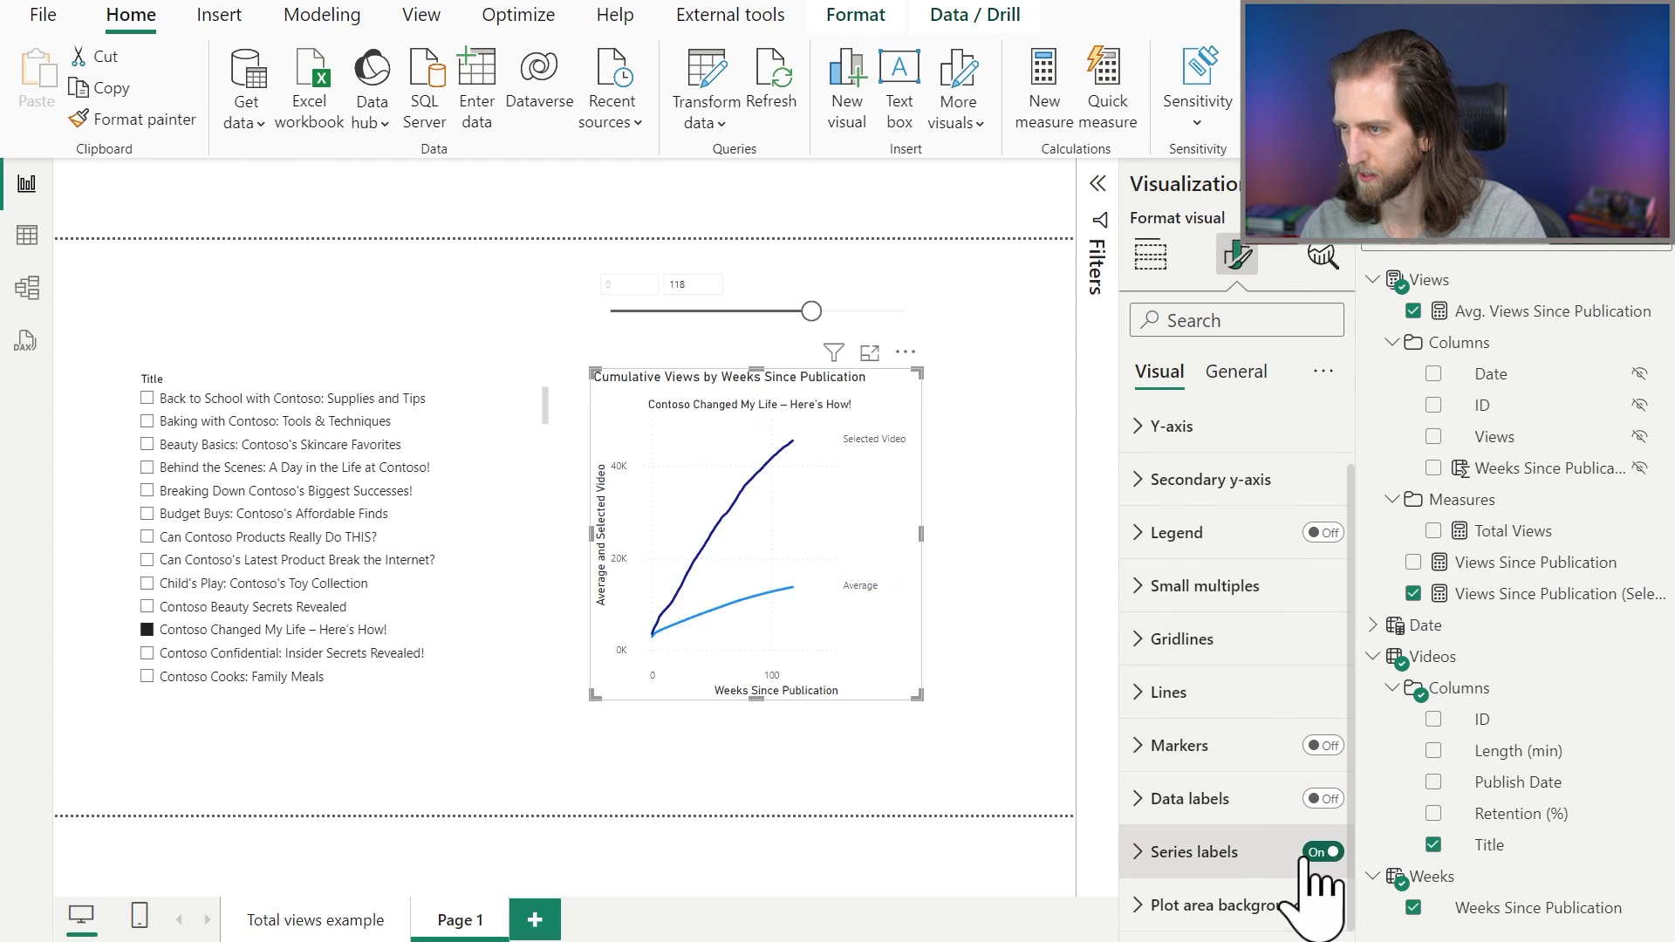
{"action": "left_click", "coordinate": [1228, 854]}
{"action": "scroll", "coordinate": [1278, 853], "scroll_direction": "down", "scroll_amount": 5}
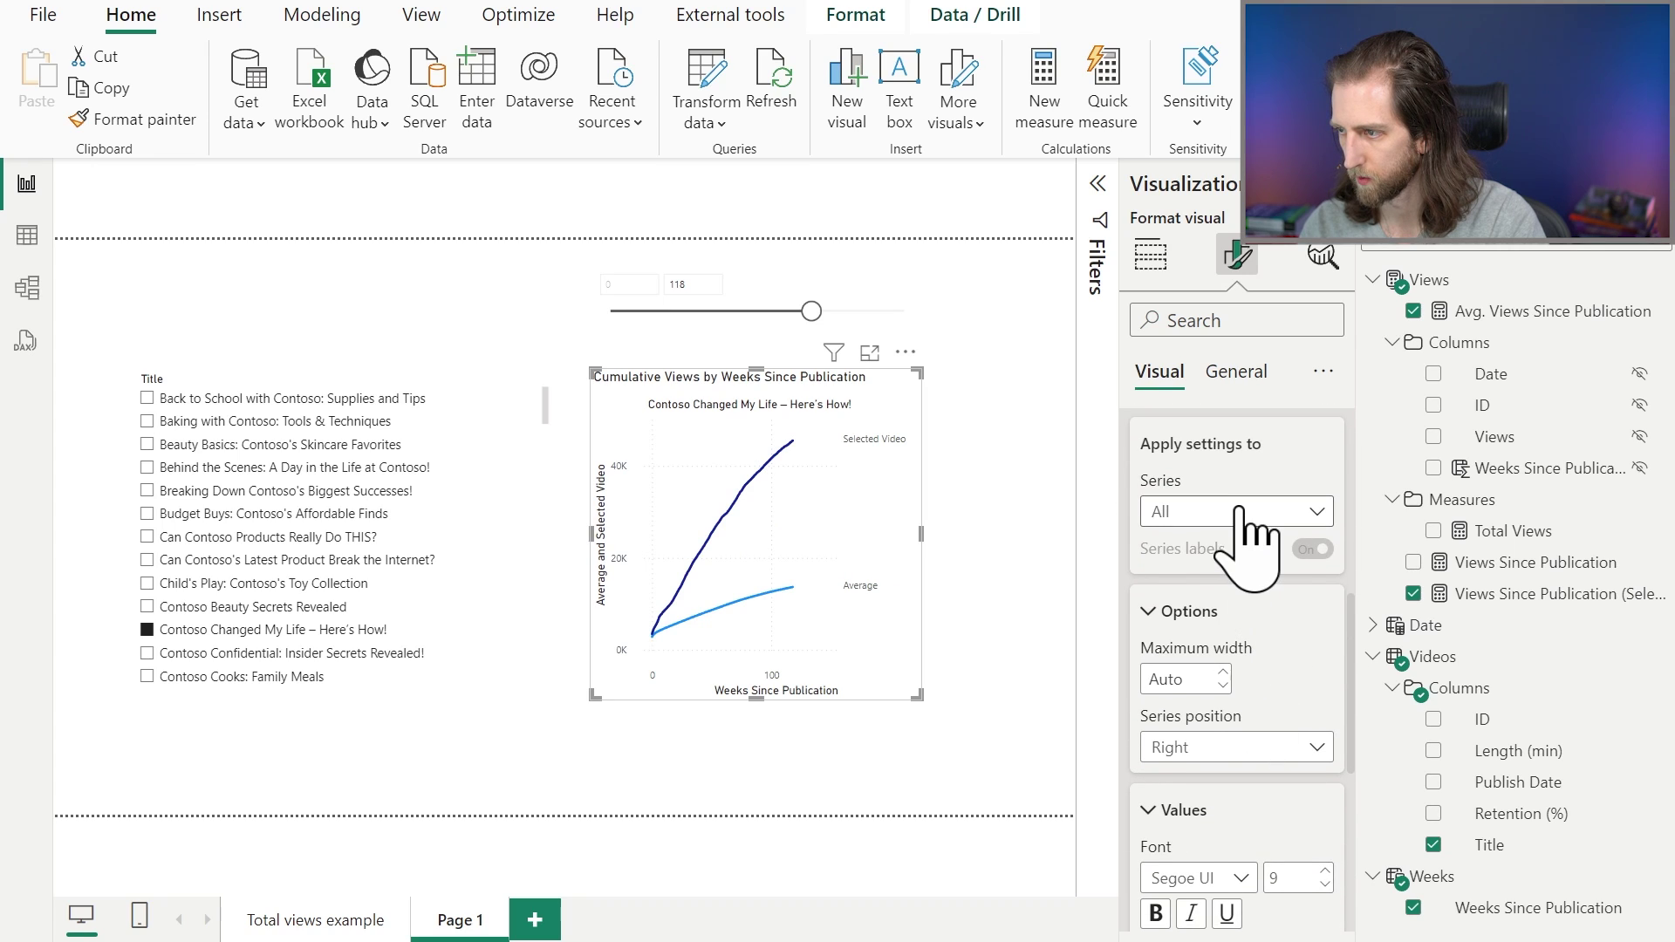
Step: Colour the Average series label light grey and the Selected Video label blue
{"action": "left_click", "coordinate": [1249, 516]}
{"action": "left_click", "coordinate": [1257, 572]}
{"action": "scroll", "coordinate": [1295, 689], "scroll_direction": "down", "scroll_amount": 2}
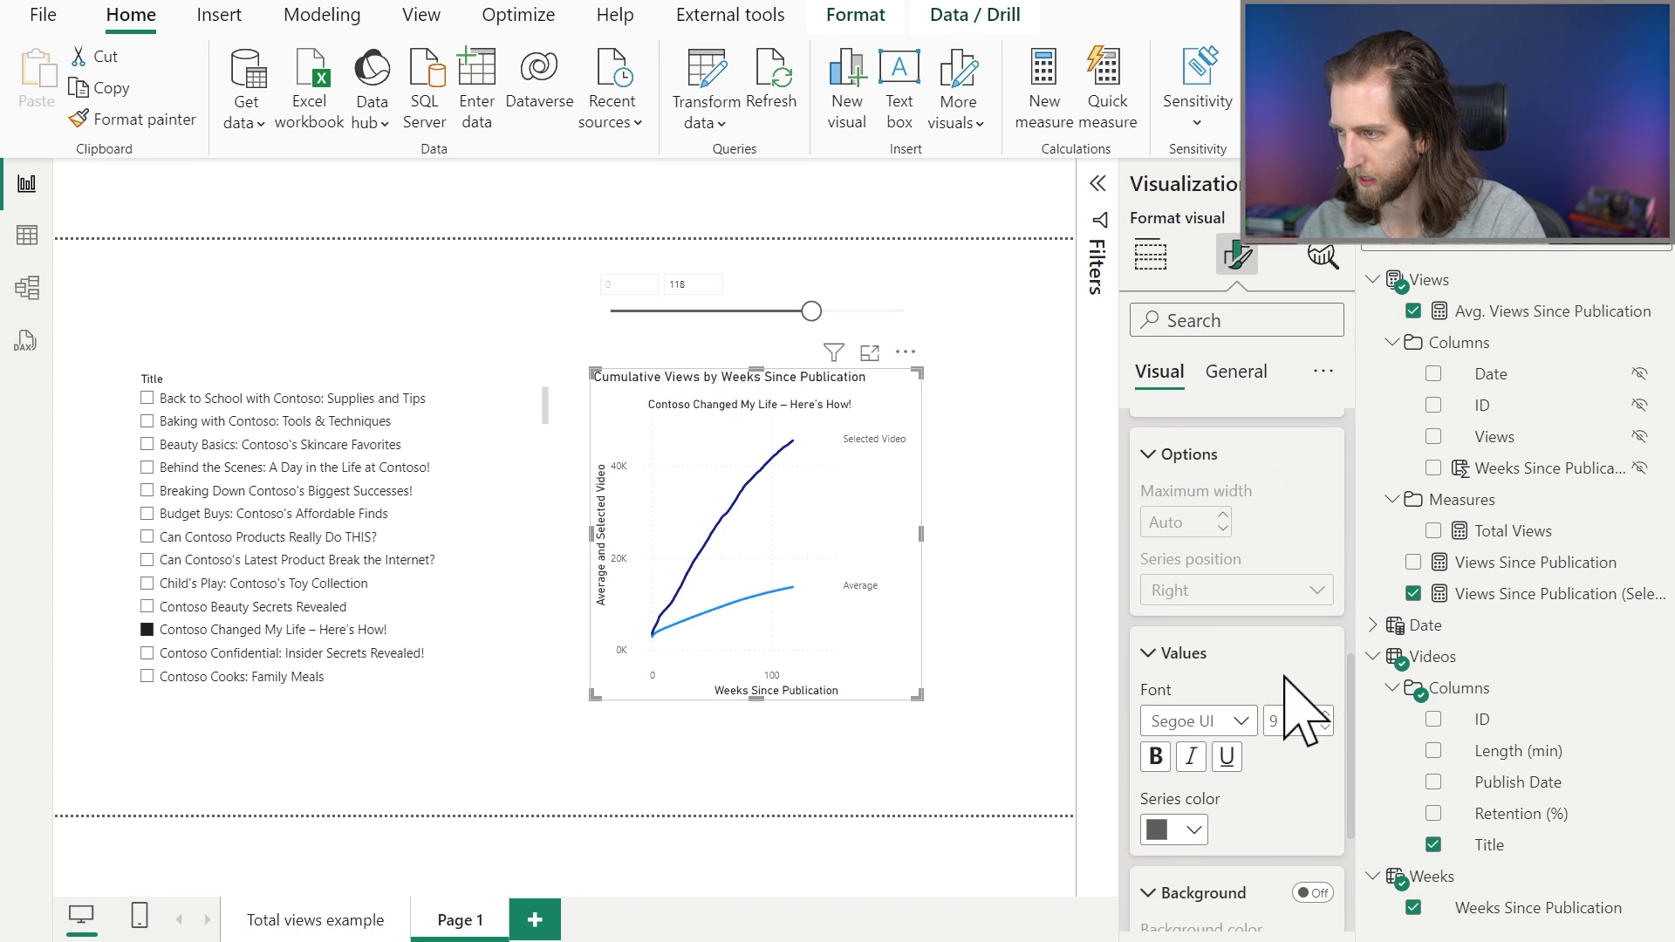
{"action": "scroll", "coordinate": [1317, 853], "scroll_direction": "down", "scroll_amount": 1}
{"action": "left_click", "coordinate": [1193, 751]}
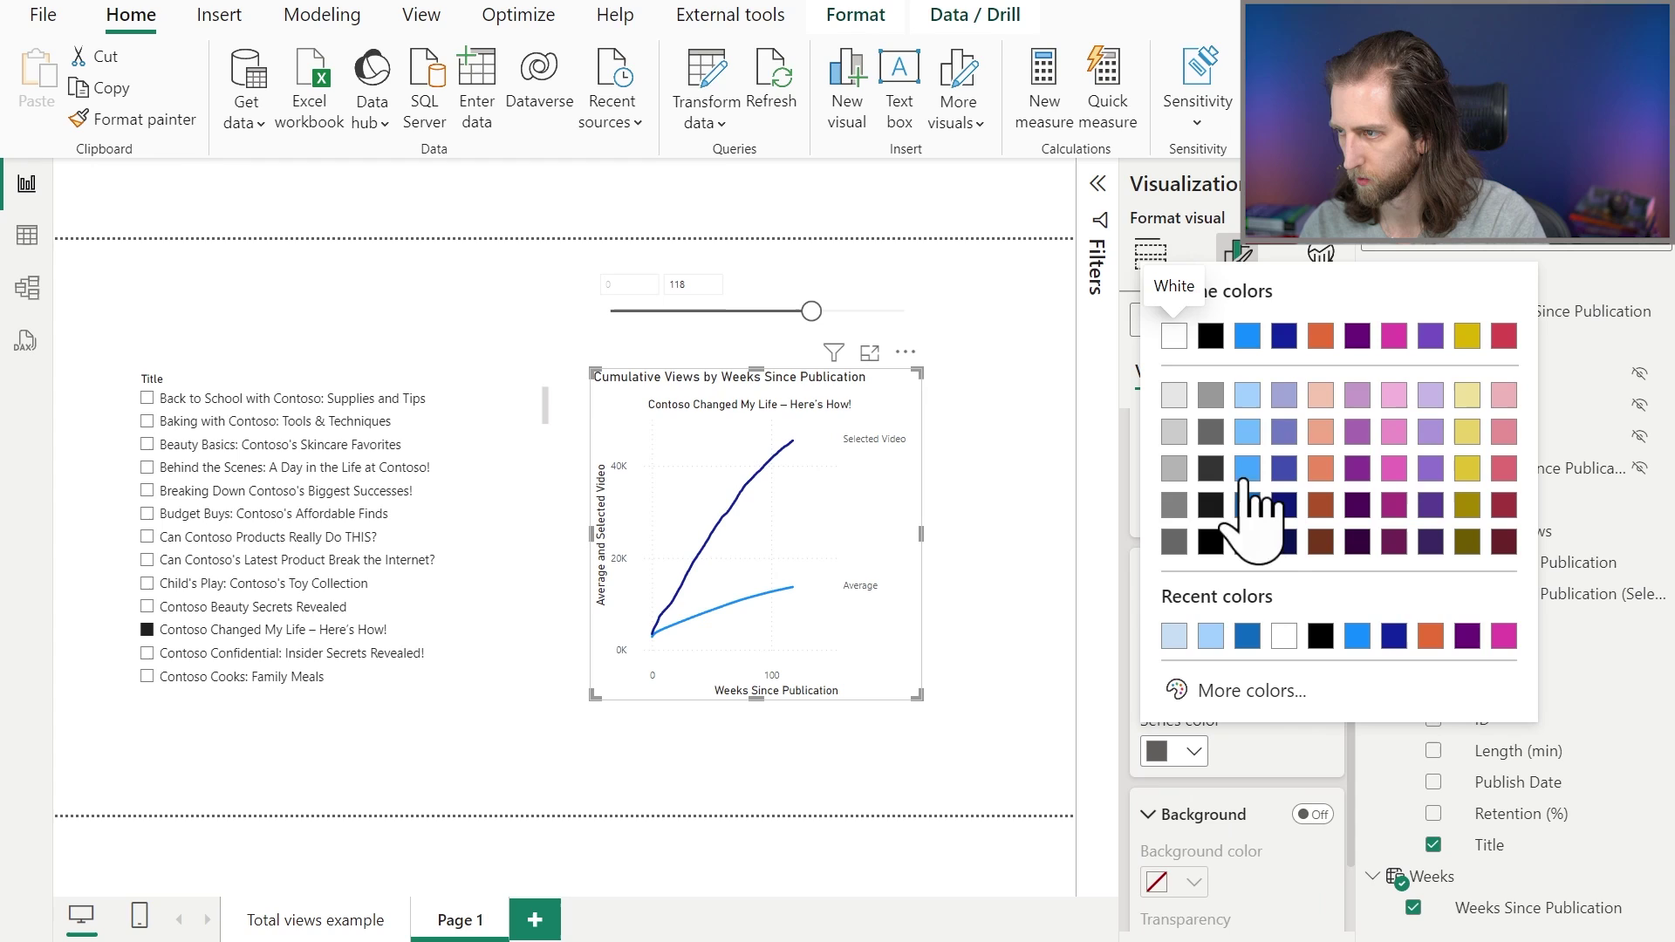
{"action": "left_click", "coordinate": [1175, 469]}
{"action": "scroll", "coordinate": [1232, 600], "scroll_direction": "up", "scroll_amount": 1}
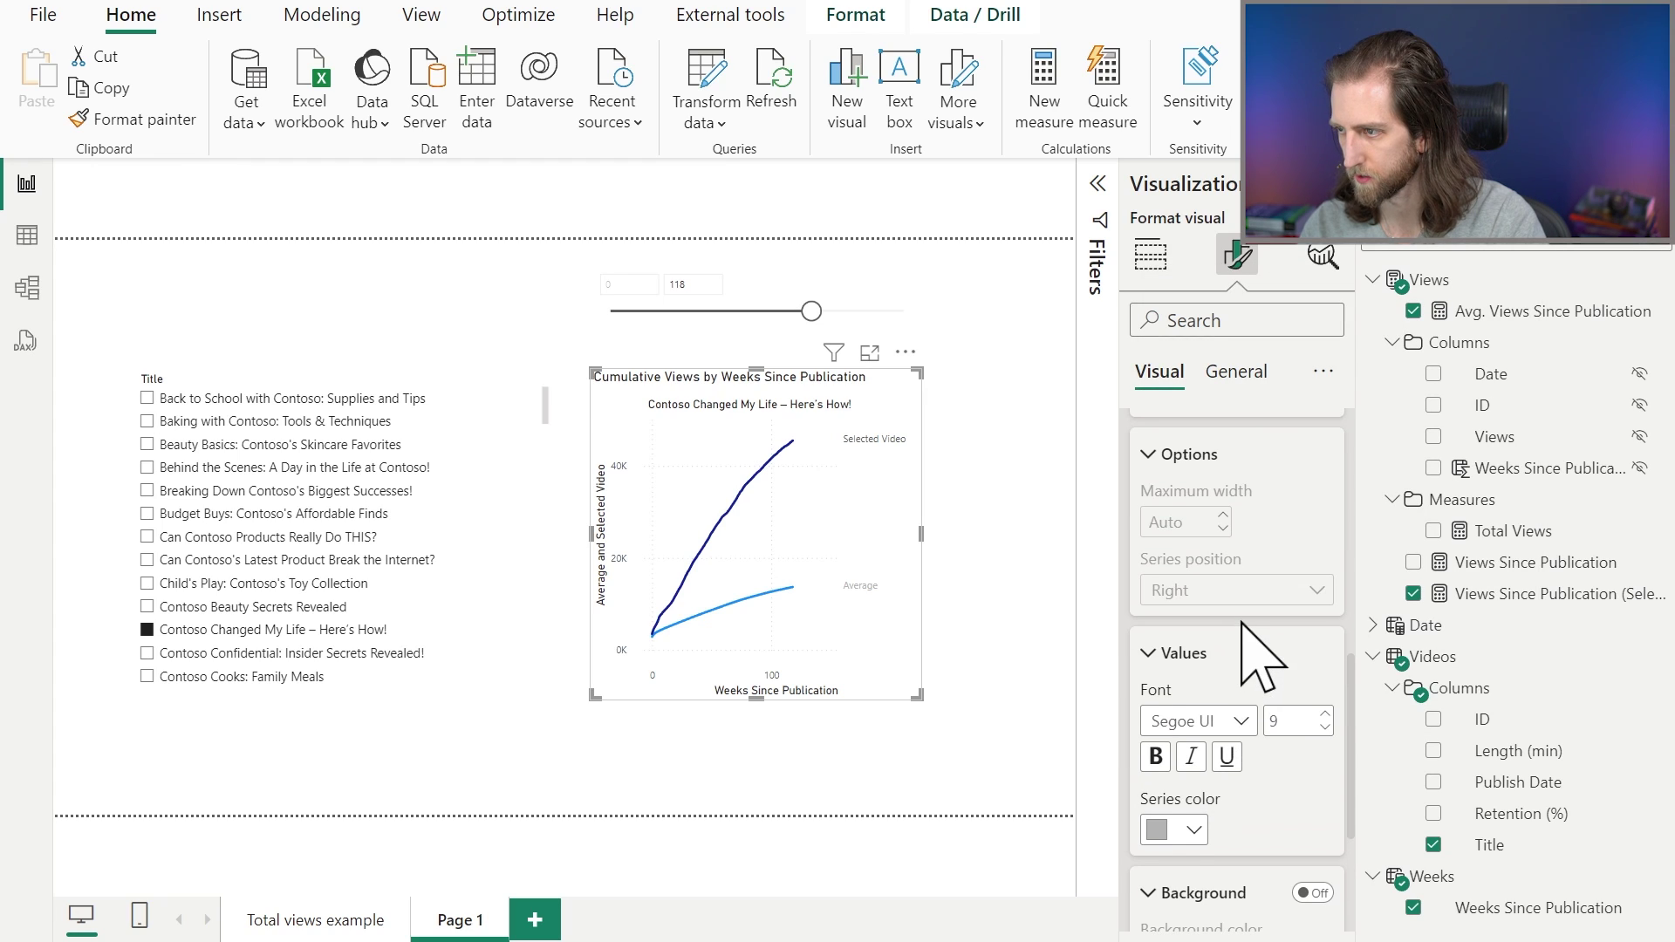
{"action": "scroll", "coordinate": [1204, 724], "scroll_direction": "up", "scroll_amount": 2}
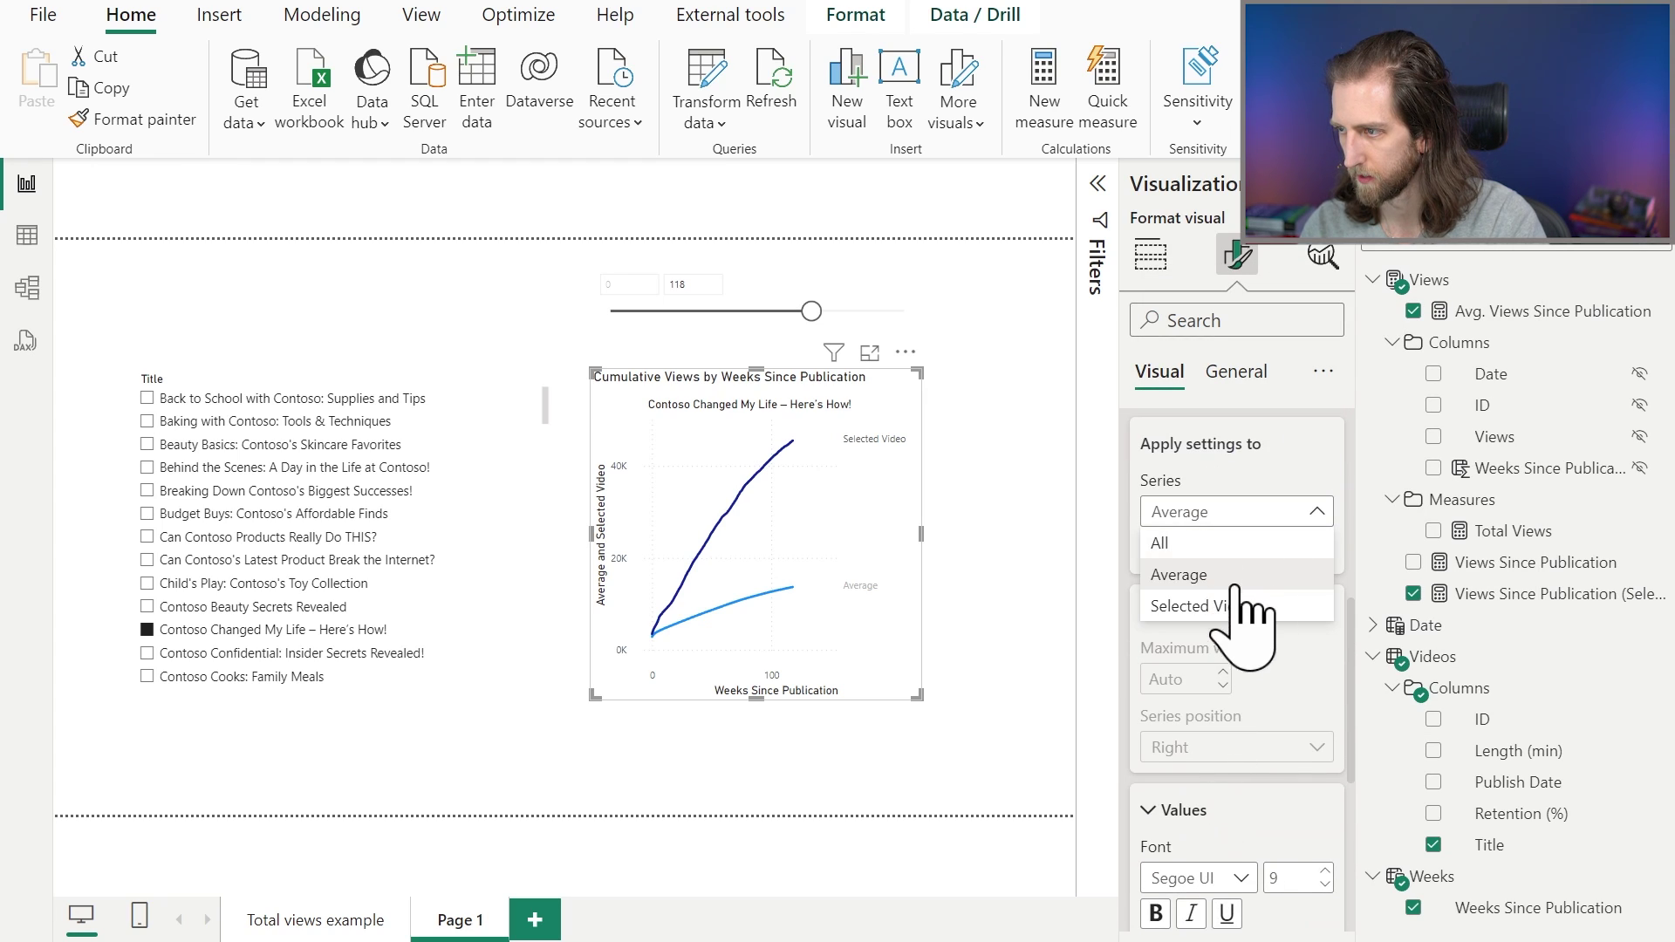
{"action": "scroll", "coordinate": [1238, 719], "scroll_direction": "down", "scroll_amount": 2}
{"action": "left_click", "coordinate": [1189, 831]}
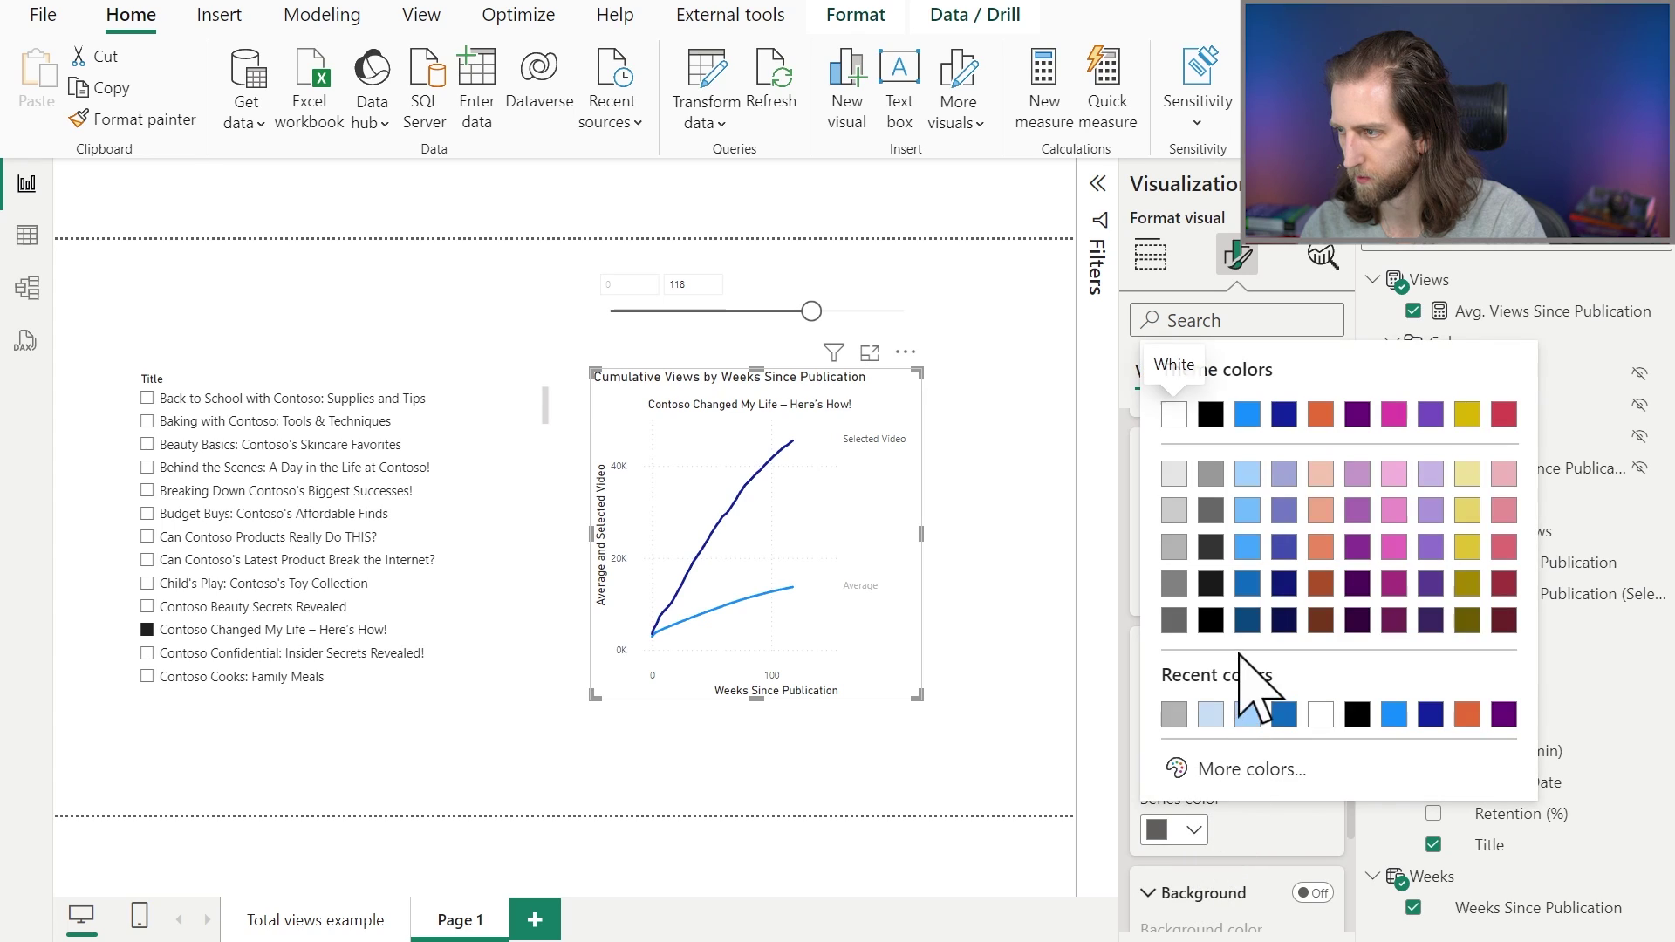
{"action": "left_click", "coordinate": [1248, 414]}
{"action": "scroll", "coordinate": [1256, 567], "scroll_direction": "up", "scroll_amount": 5}
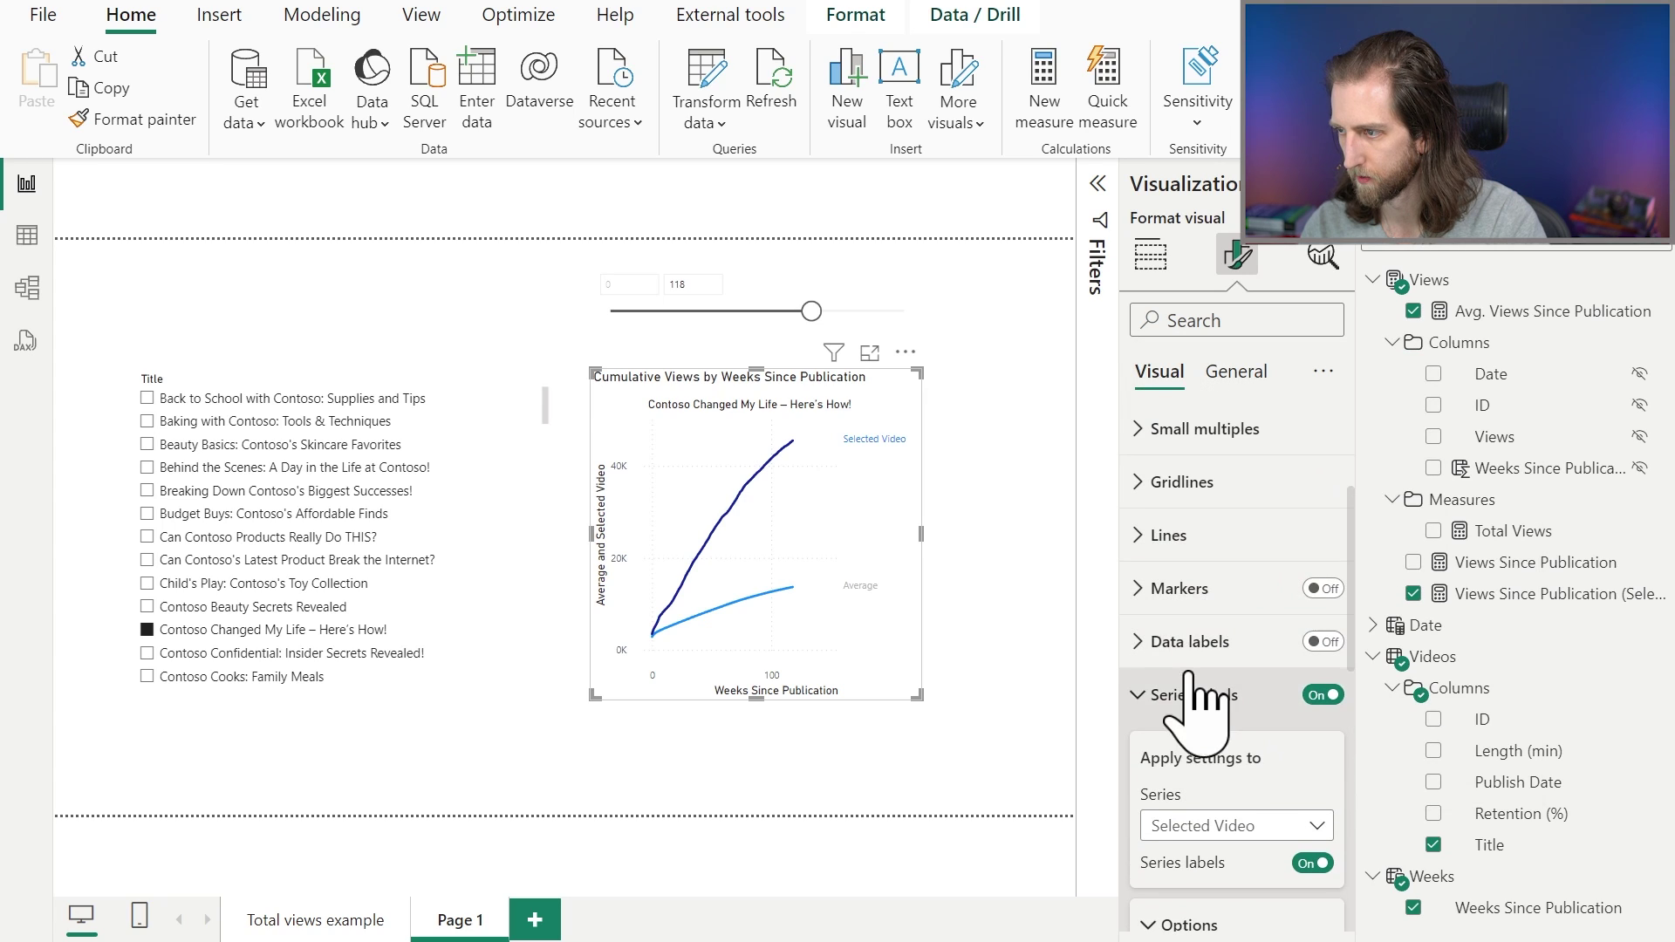
Step: Colour the Average line grey and the Selected Video line bright blue
{"action": "left_click", "coordinate": [1221, 676]}
{"action": "scroll", "coordinate": [1265, 750], "scroll_direction": "down", "scroll_amount": 3}
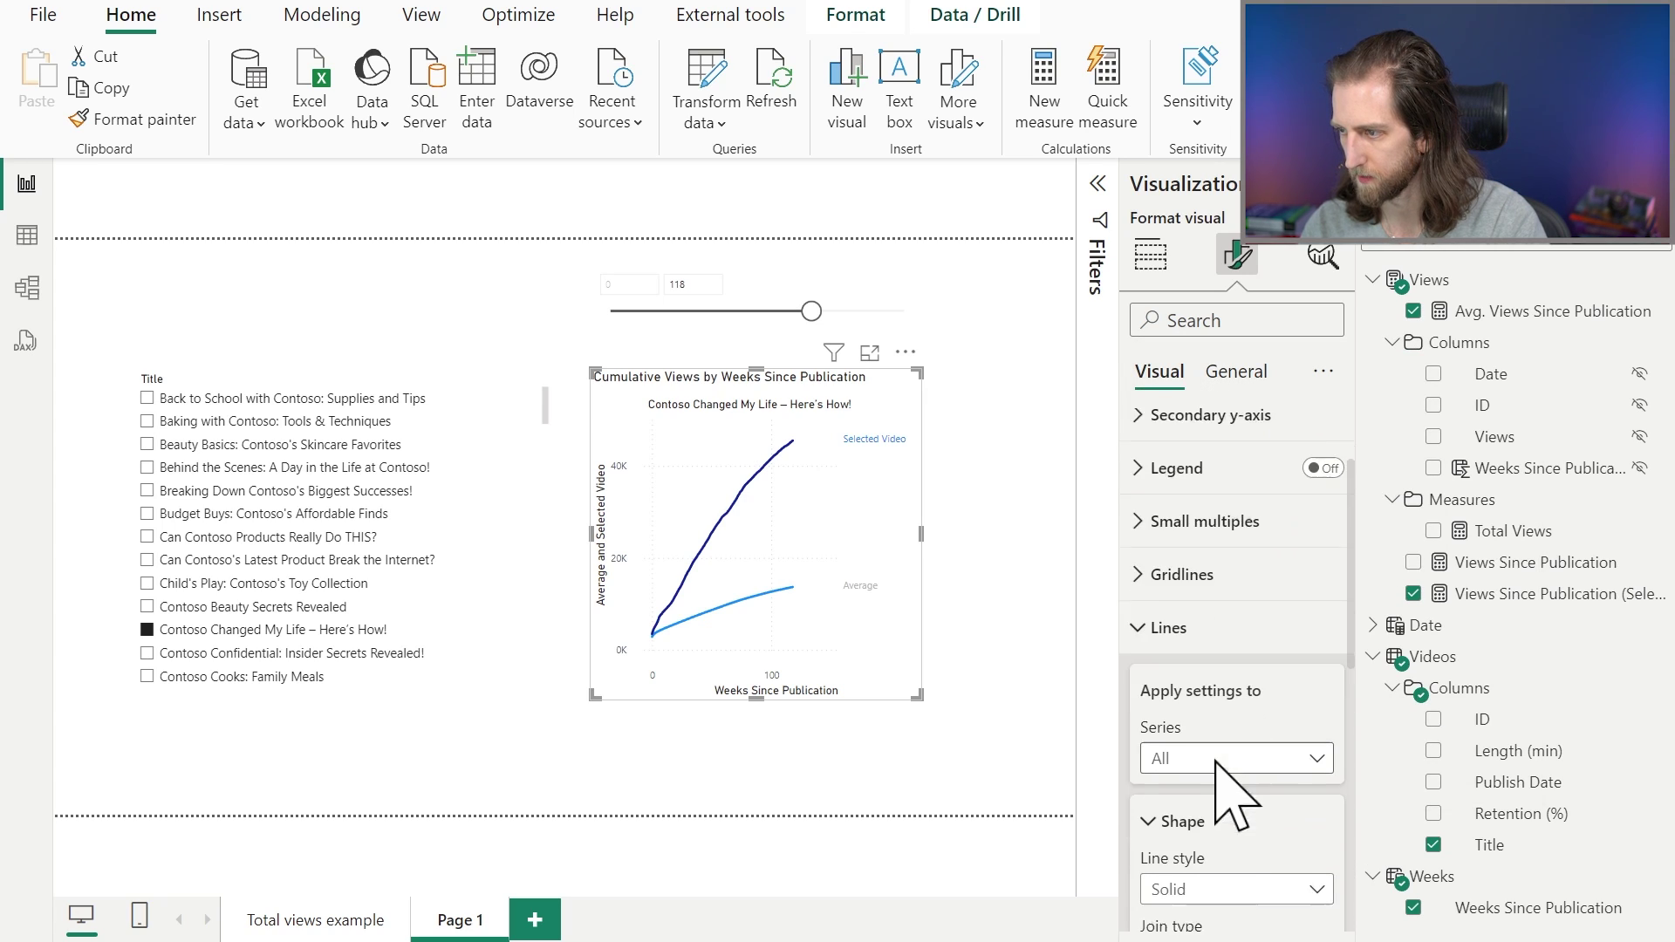
{"action": "scroll", "coordinate": [1237, 790], "scroll_direction": "down", "scroll_amount": 1}
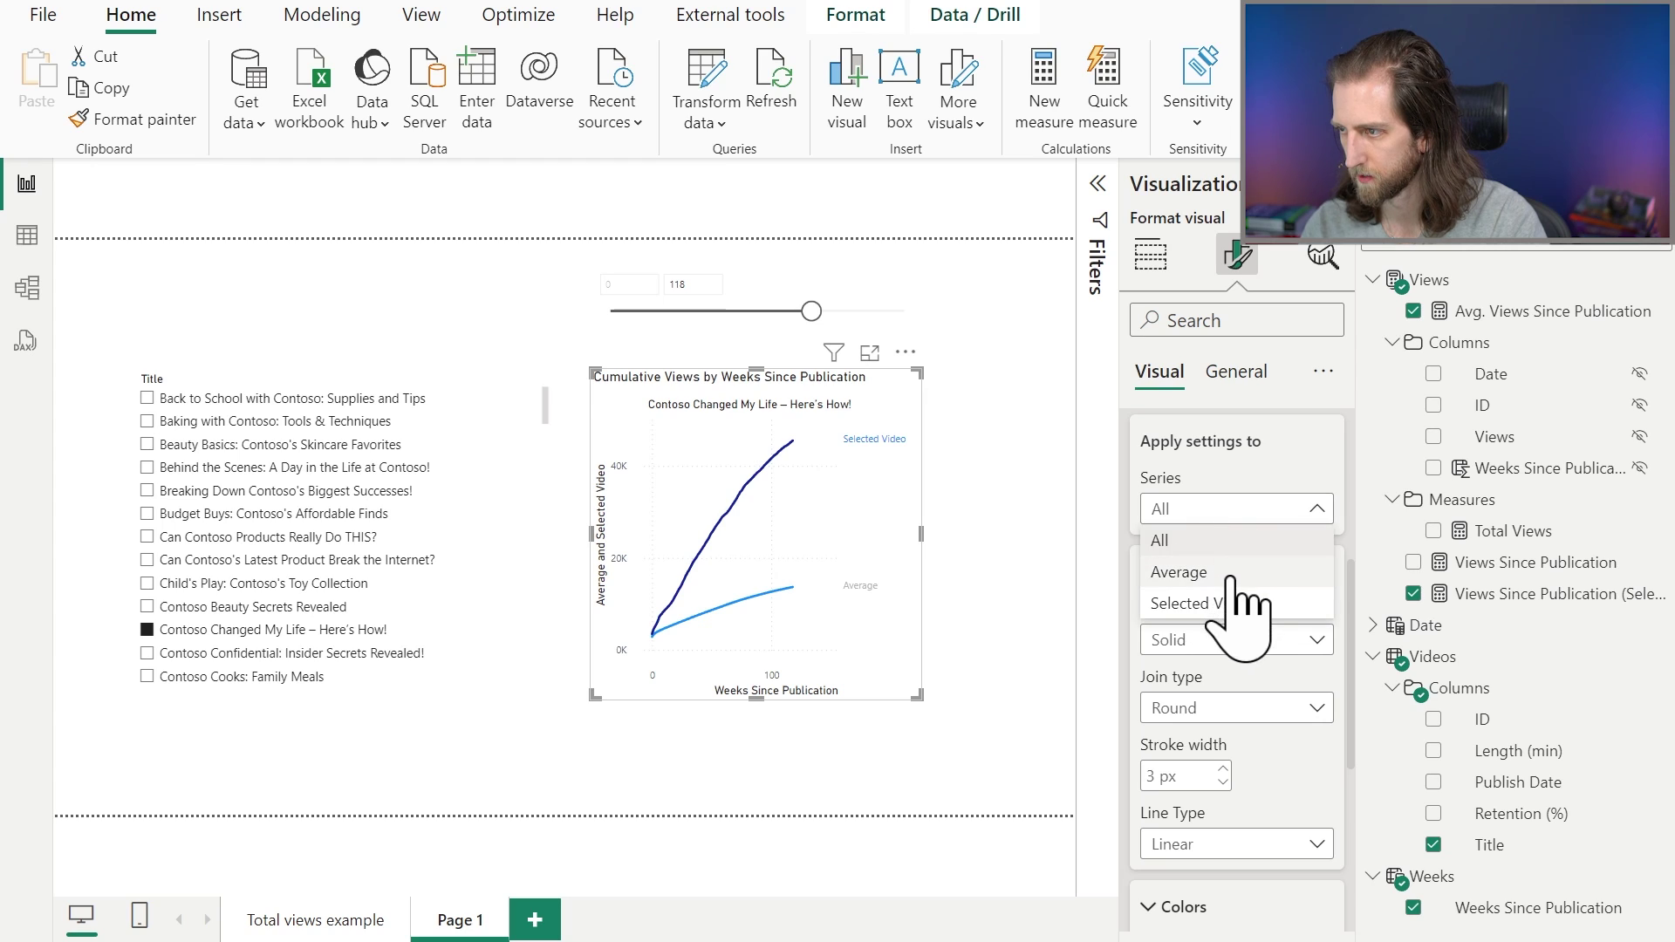
{"action": "scroll", "coordinate": [1256, 676], "scroll_direction": "down", "scroll_amount": 3}
{"action": "left_click", "coordinate": [1180, 733]}
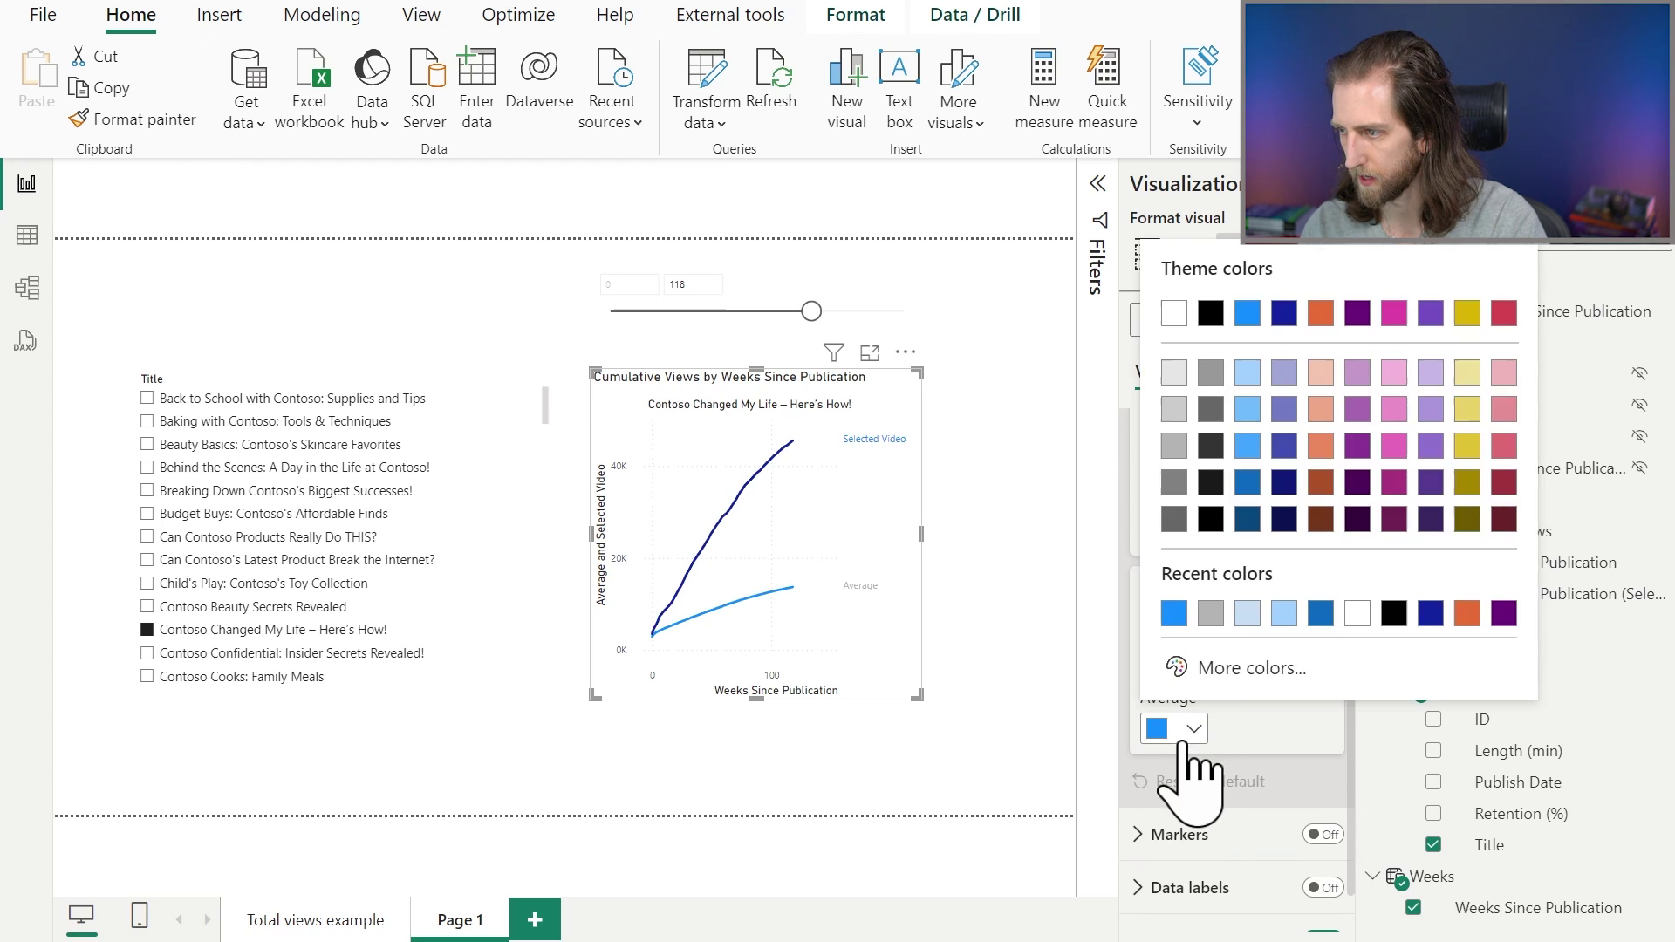
{"action": "left_click", "coordinate": [1174, 446]}
{"action": "scroll", "coordinate": [1247, 558], "scroll_direction": "up", "scroll_amount": 4}
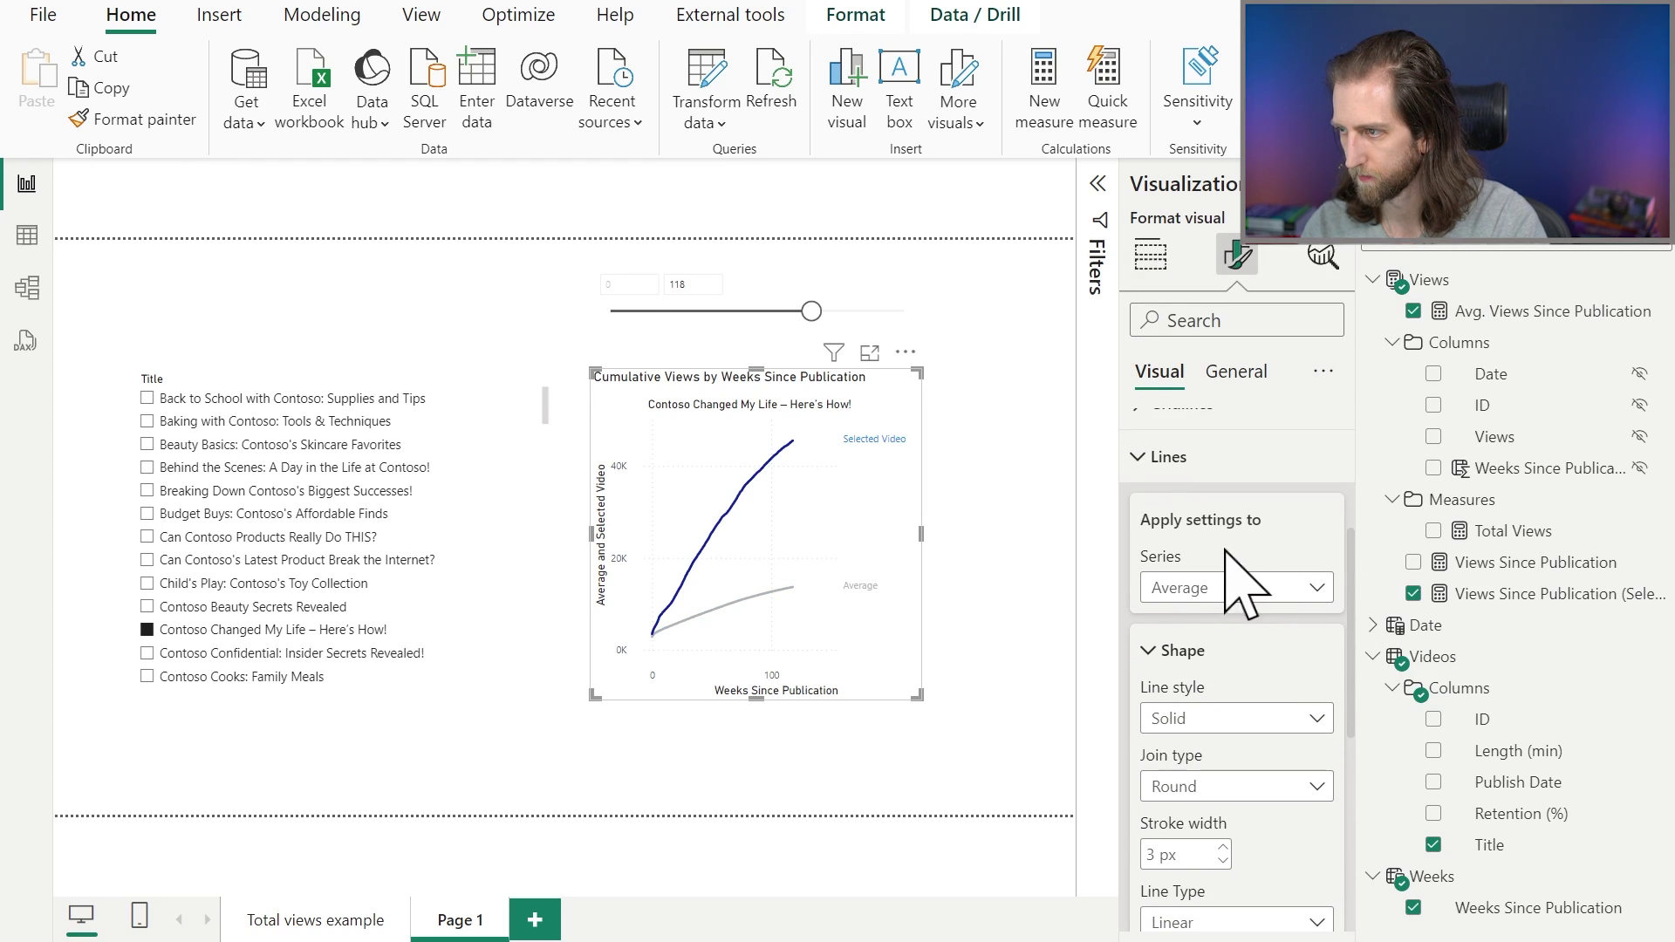
{"action": "scroll", "coordinate": [1261, 724], "scroll_direction": "down", "scroll_amount": 3}
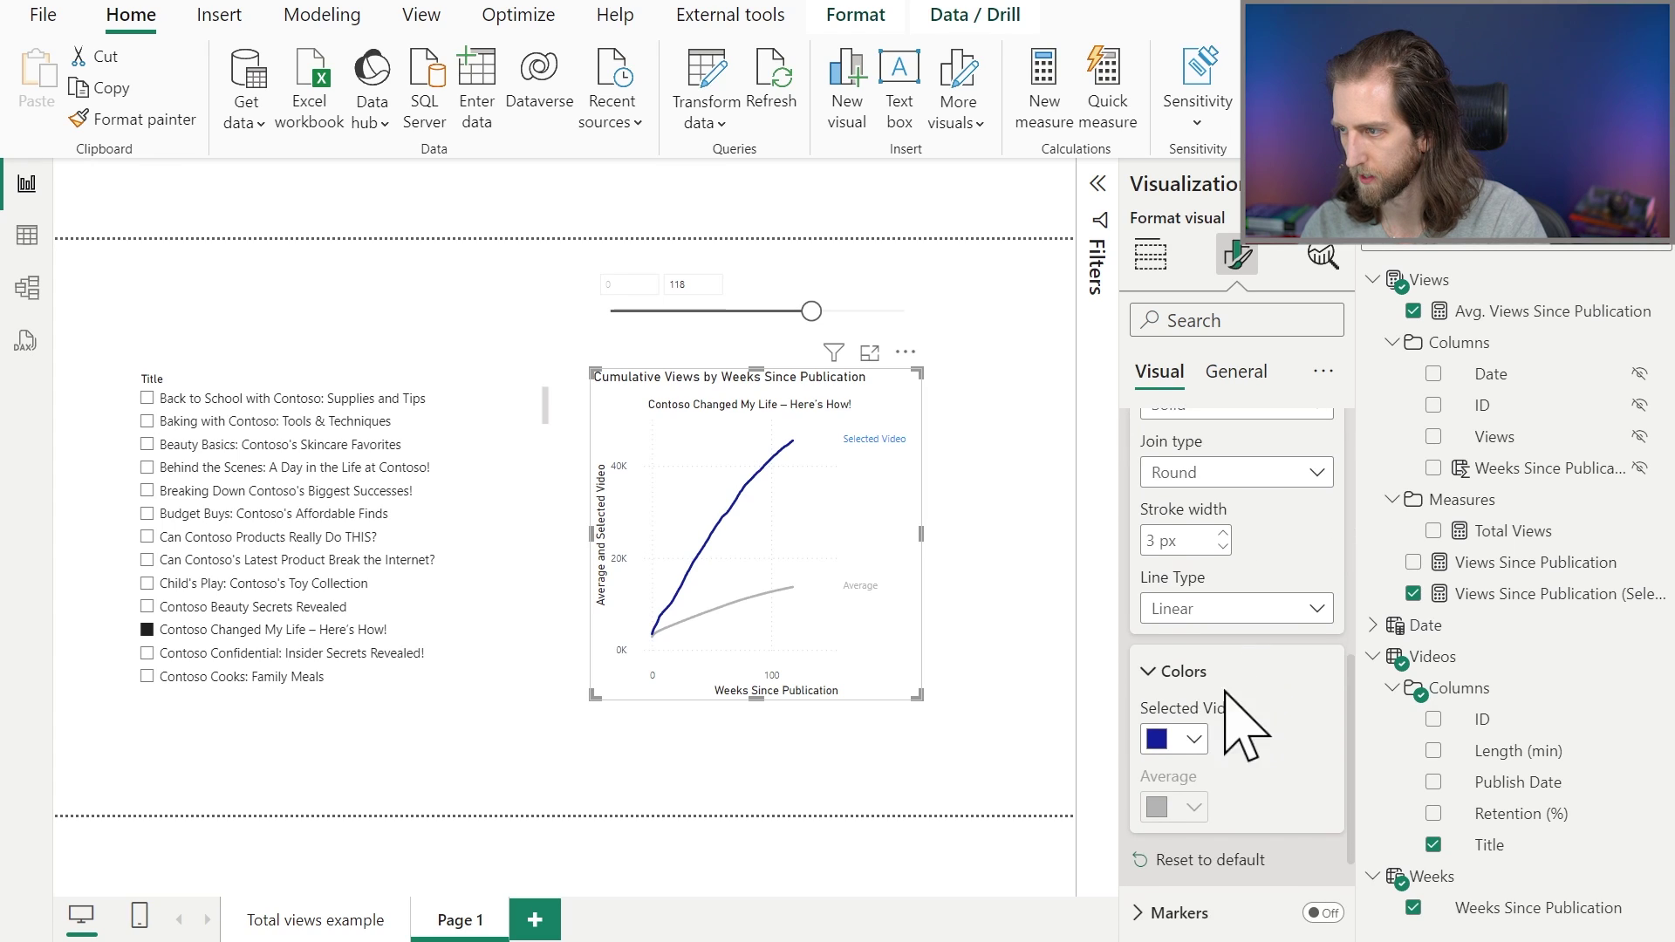
{"action": "left_click", "coordinate": [1193, 740]}
{"action": "left_click", "coordinate": [1249, 326]}
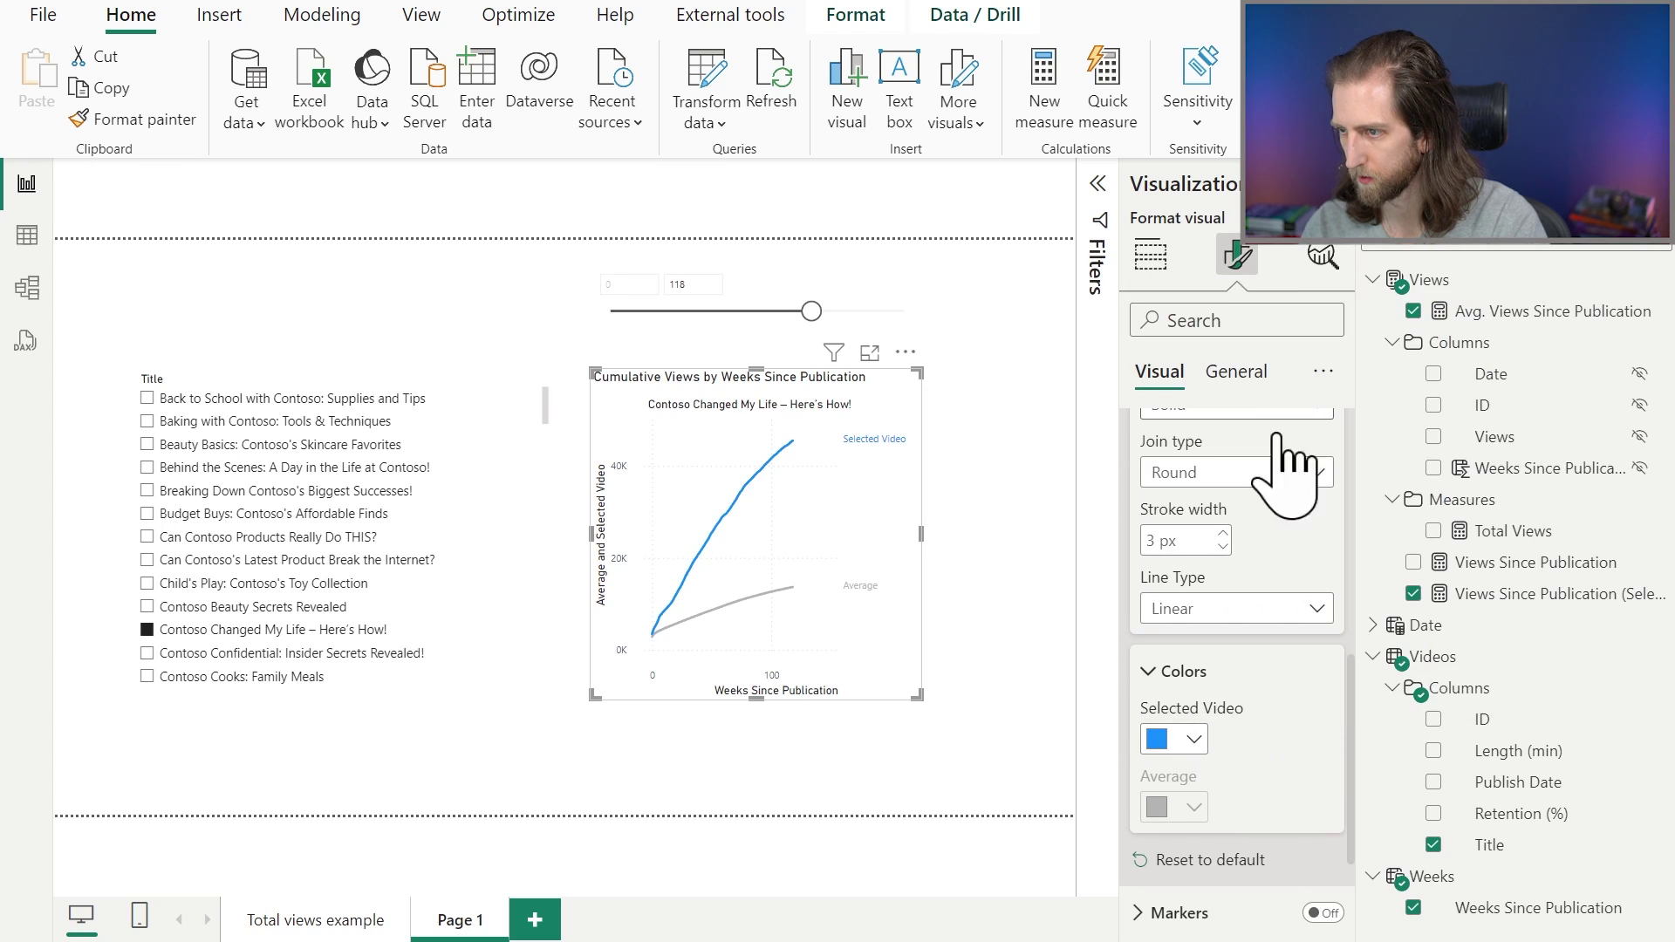
{"action": "scroll", "coordinate": [1247, 475], "scroll_direction": "up", "scroll_amount": 5}
Step: Set the Average line's style to Dotted
{"action": "left_click", "coordinate": [1182, 666]}
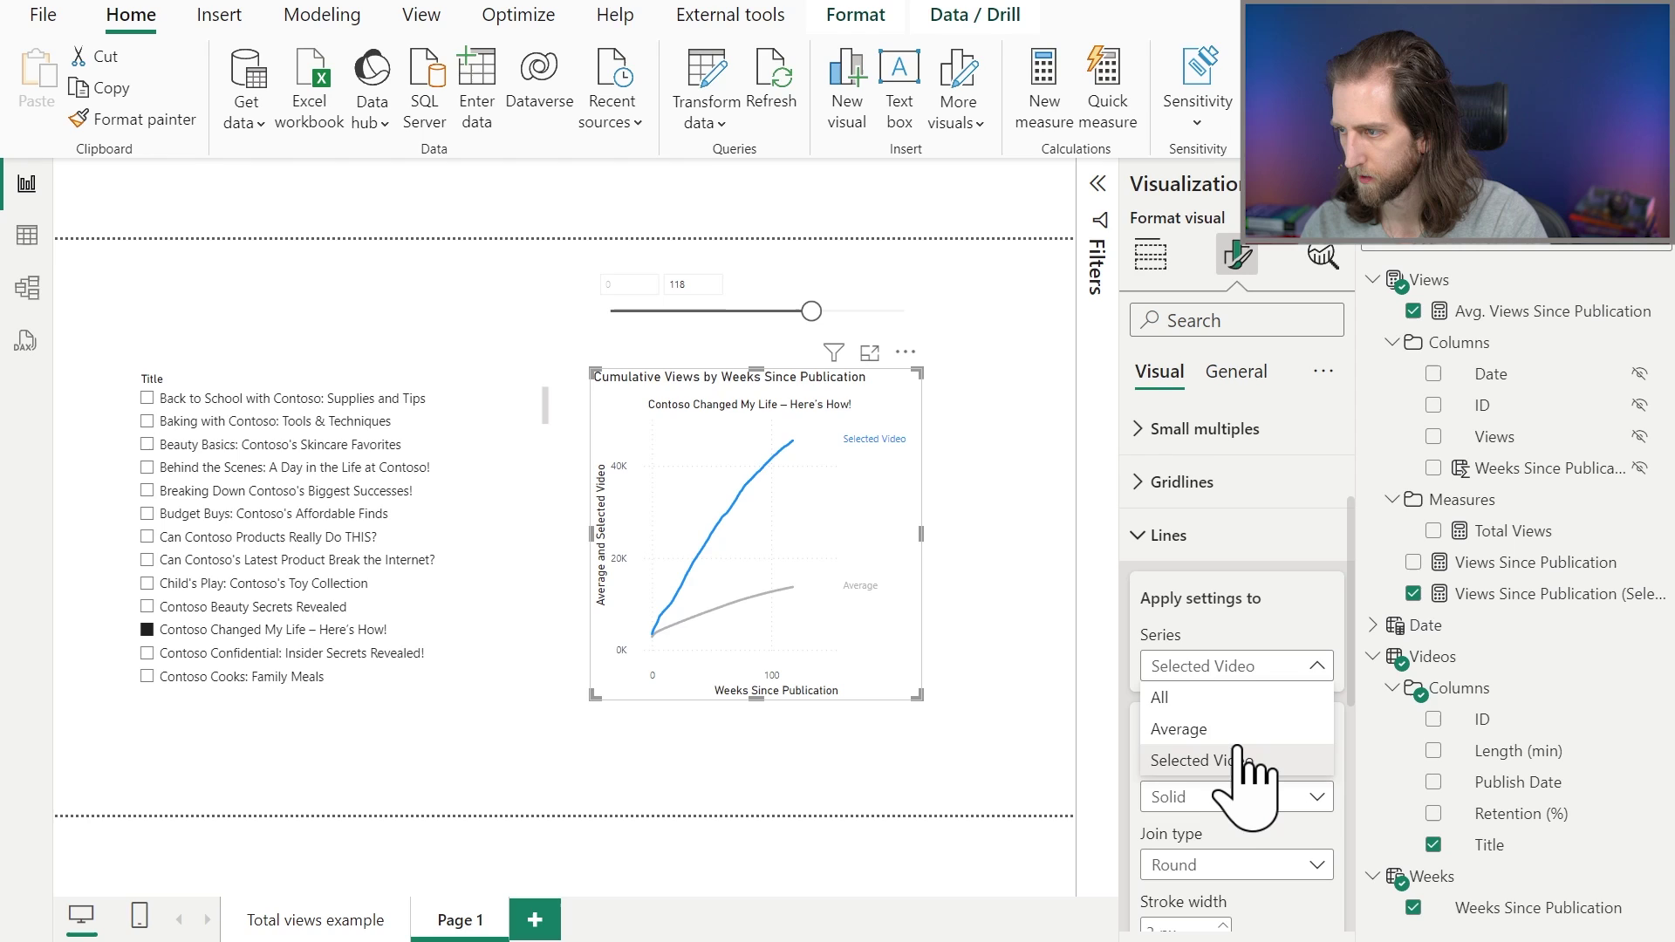
{"action": "left_click", "coordinate": [1199, 728]}
{"action": "scroll", "coordinate": [1274, 768], "scroll_direction": "down", "scroll_amount": 3}
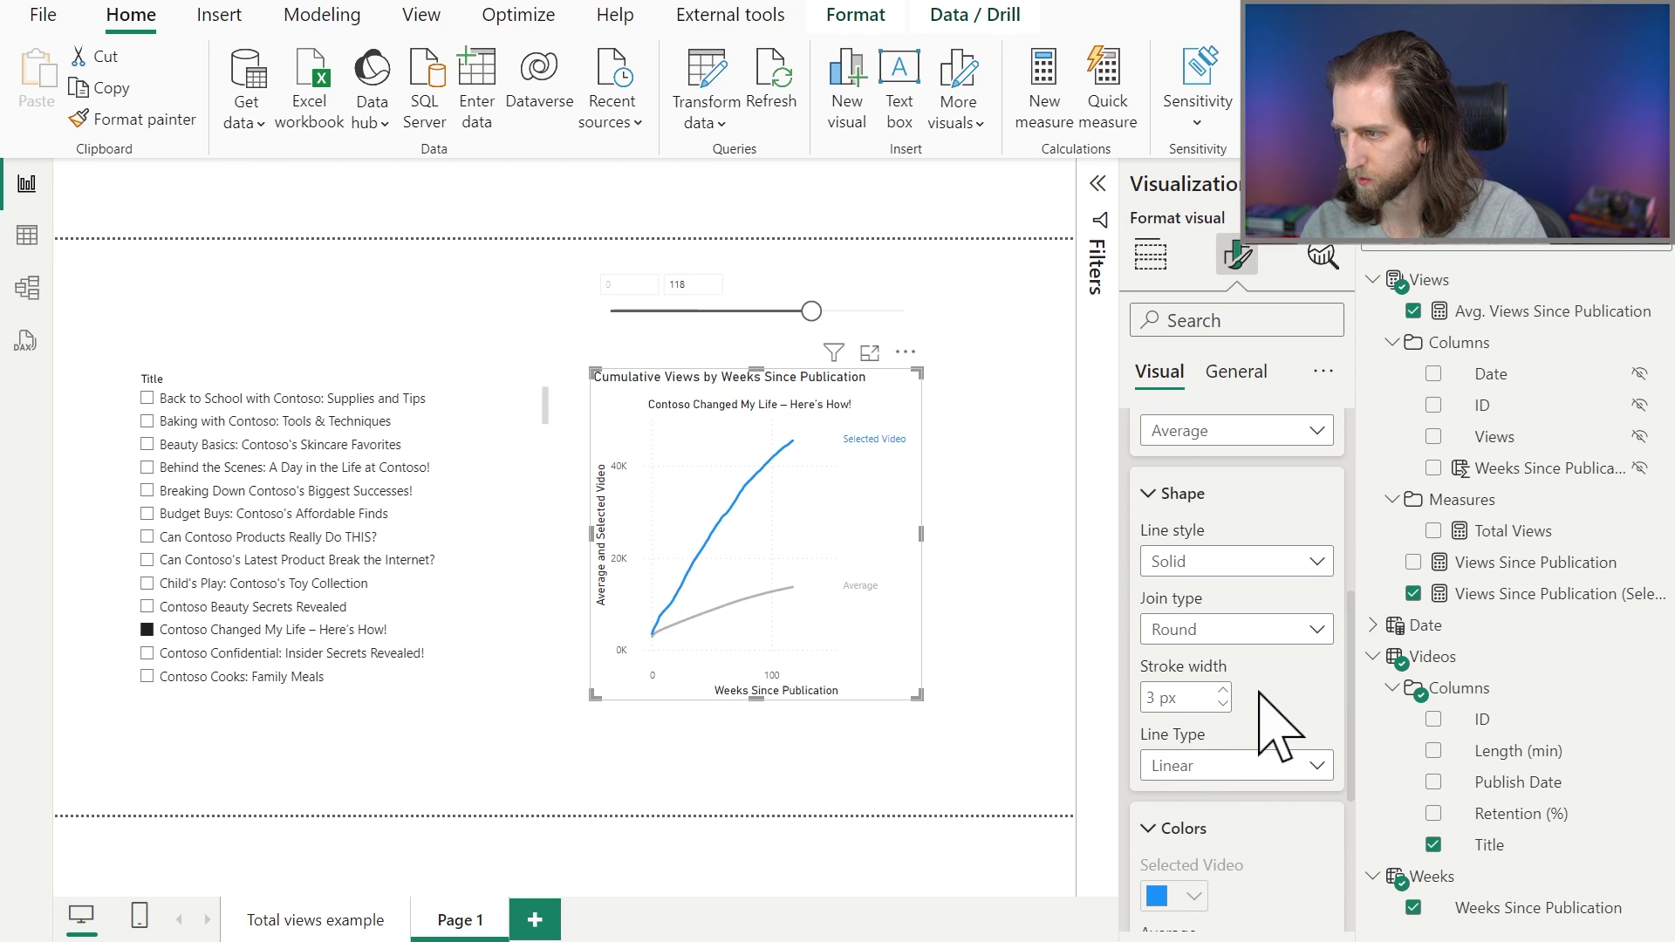
{"action": "left_click", "coordinate": [1256, 768]}
{"action": "left_click", "coordinate": [1272, 635]}
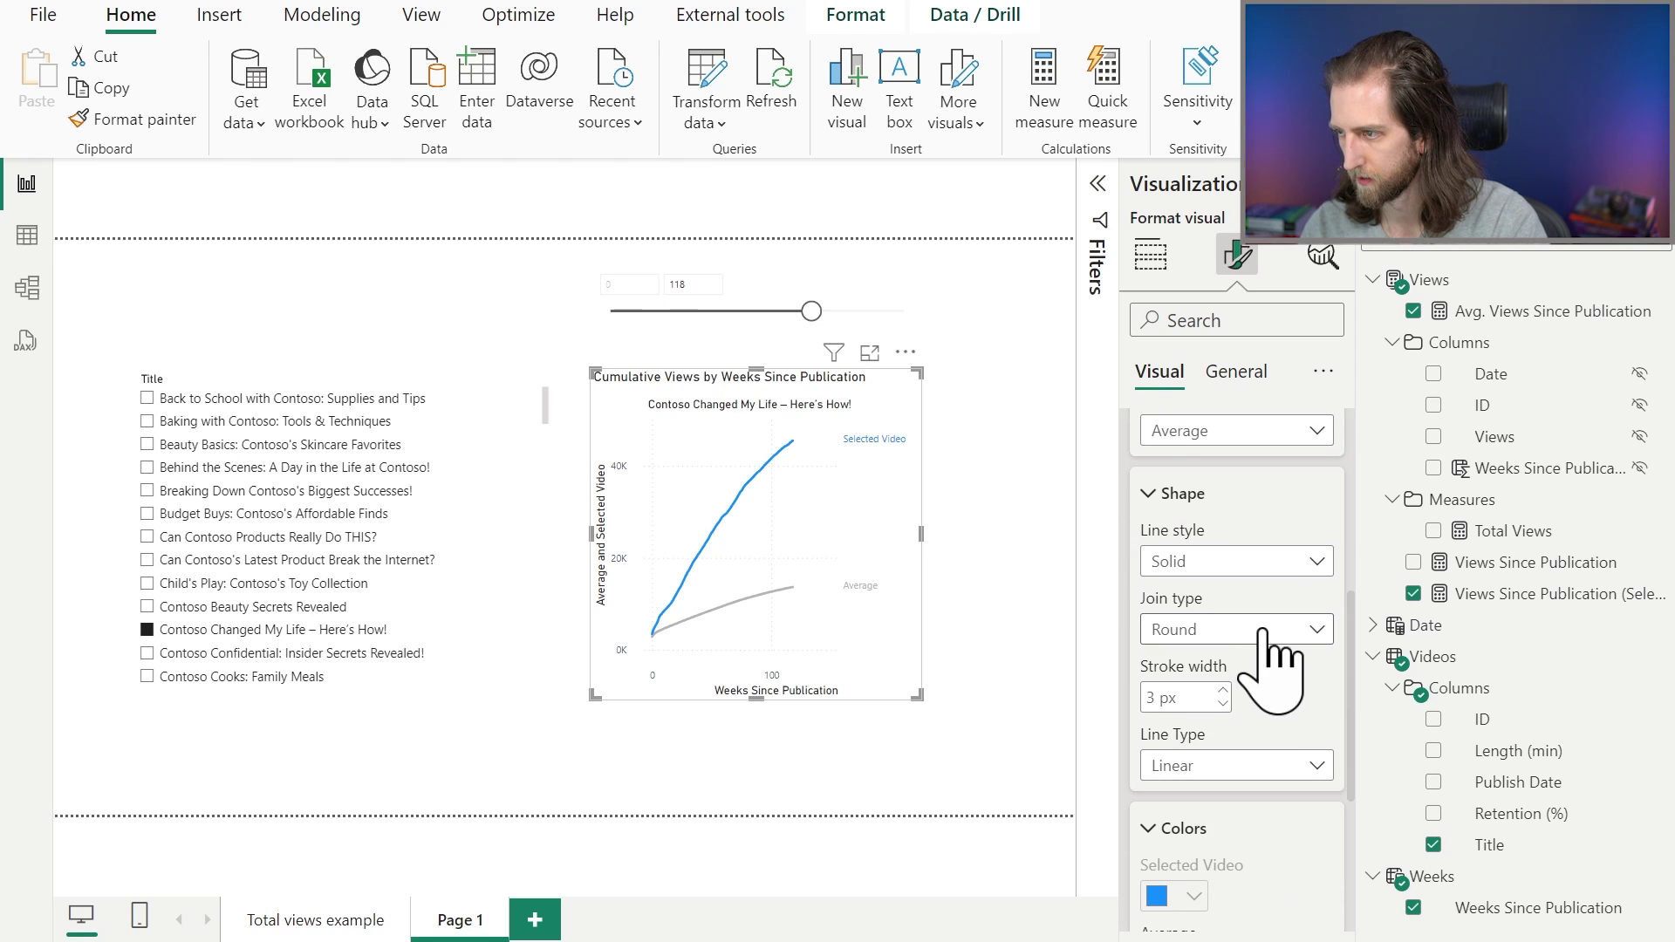
{"action": "left_click", "coordinate": [1271, 635]}
{"action": "left_click", "coordinate": [1246, 563]}
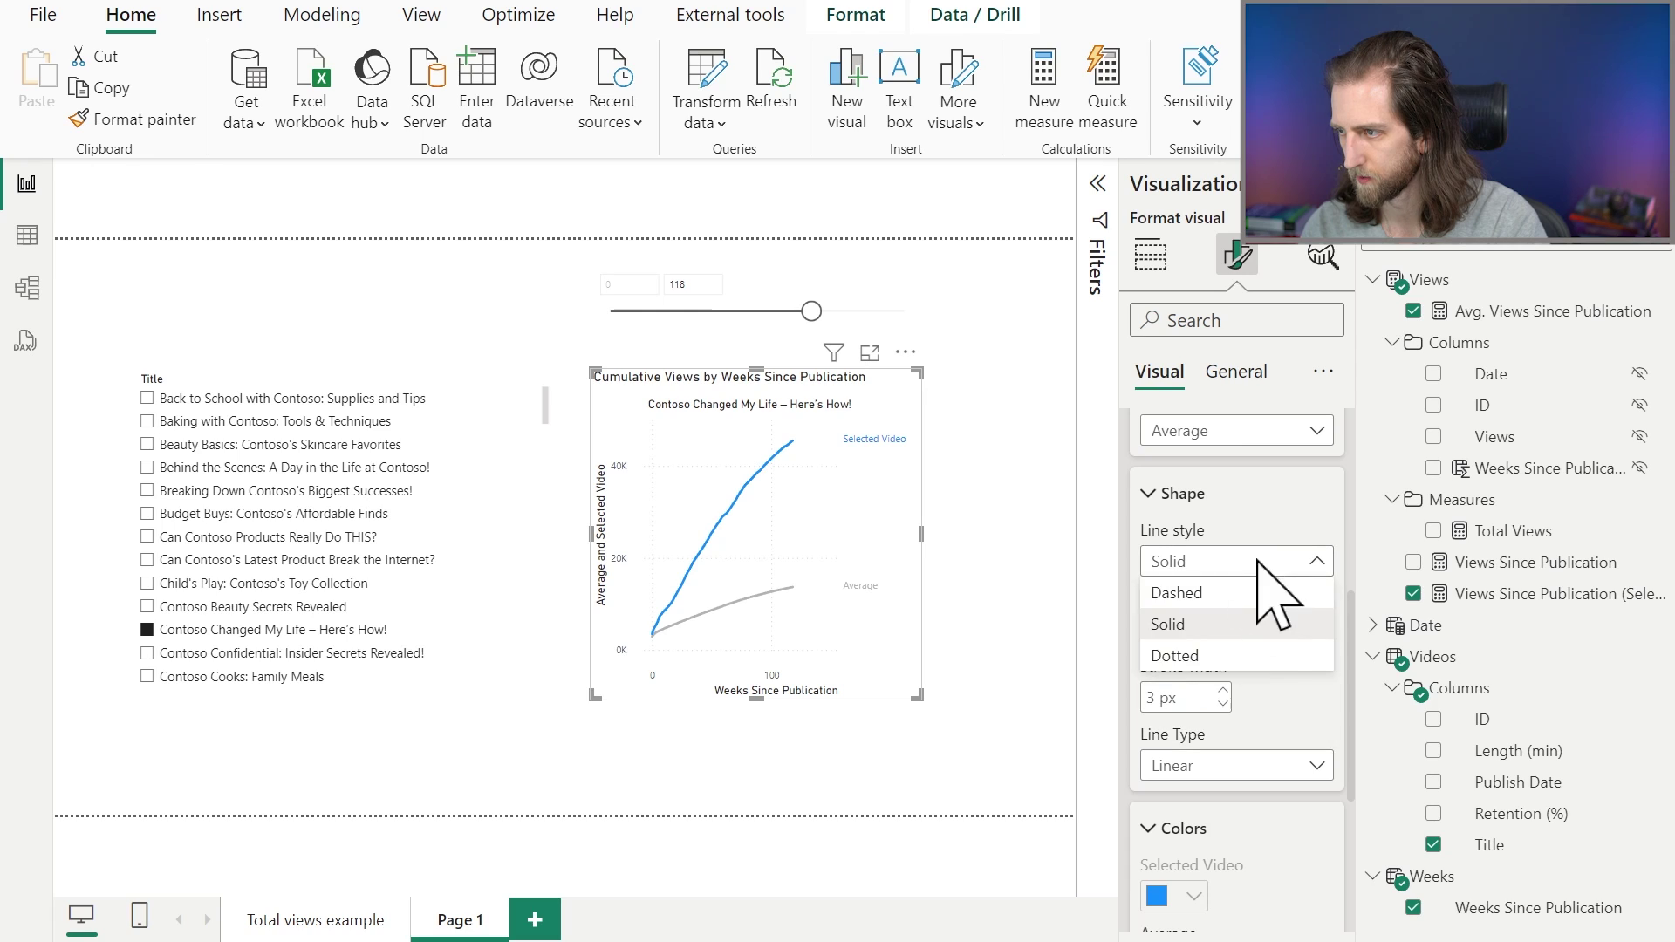
{"action": "left_click", "coordinate": [1265, 656]}
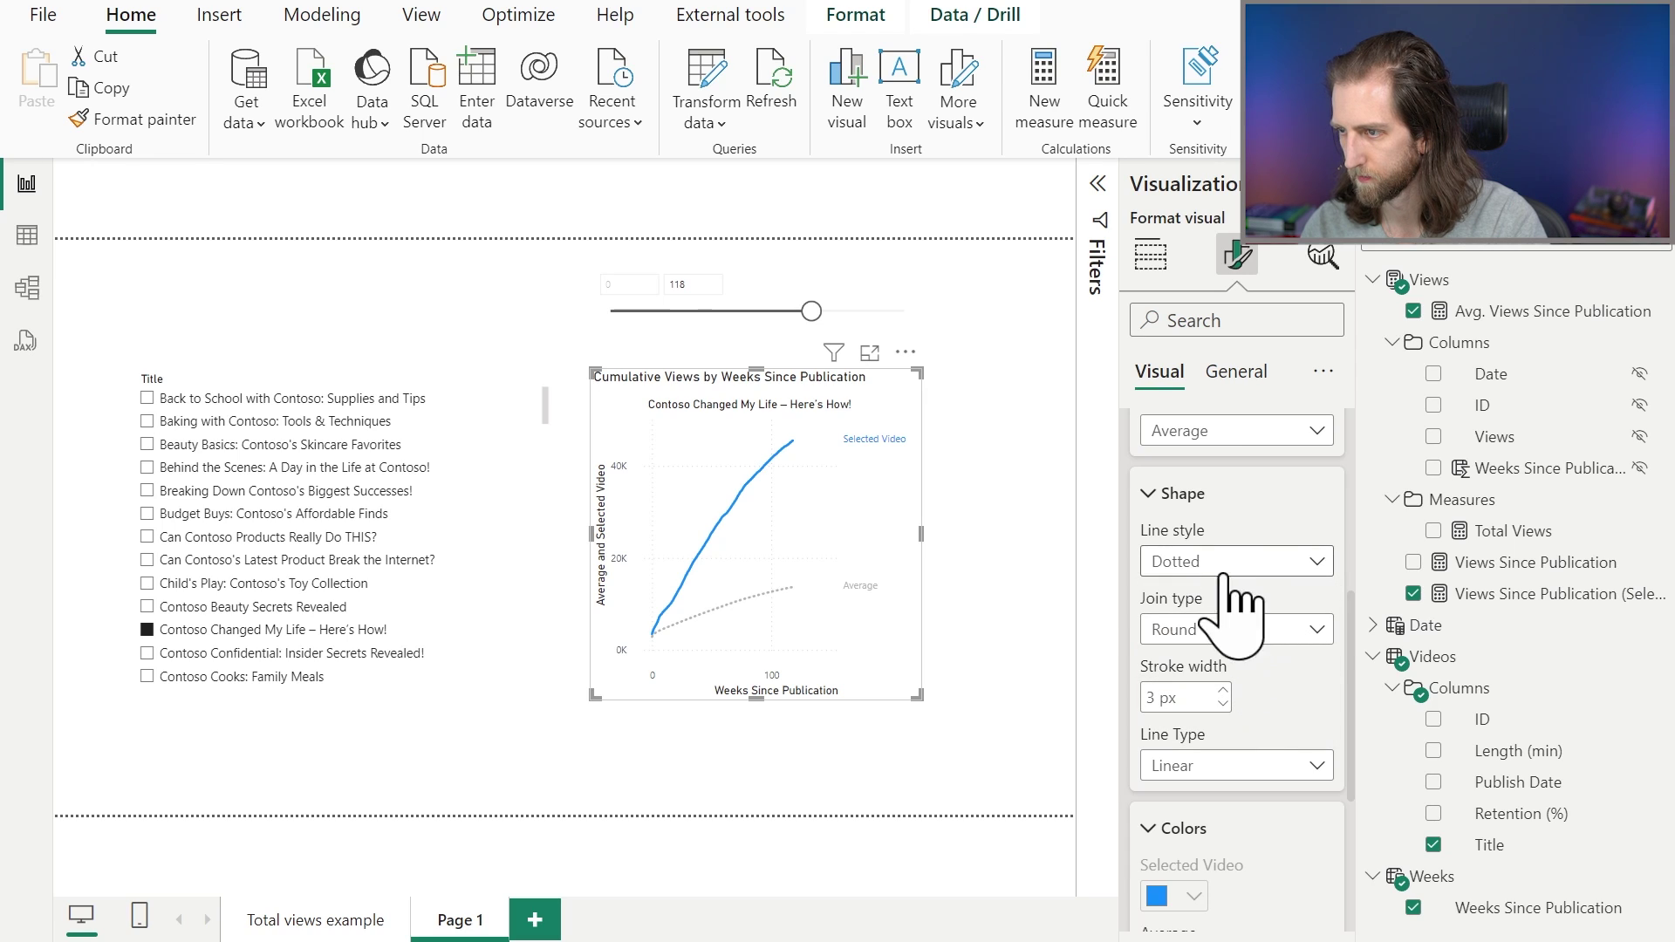
{"action": "scroll", "coordinate": [1222, 471], "scroll_direction": "up", "scroll_amount": 3}
{"action": "left_click", "coordinate": [1153, 580]}
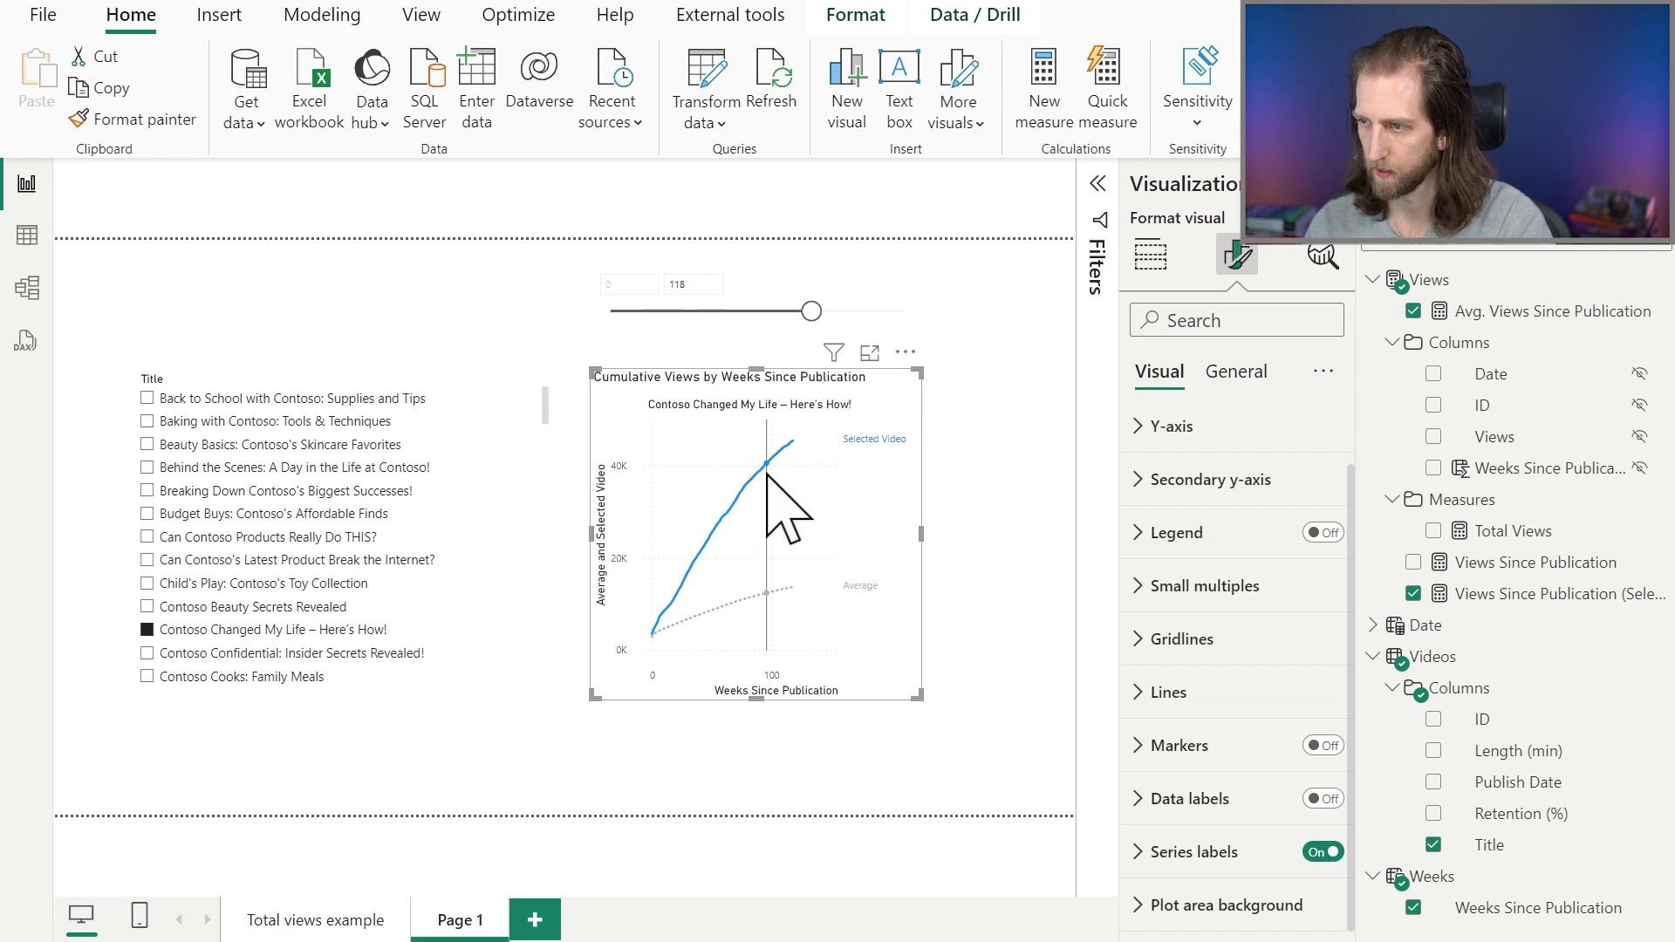
Step: Adjust the weeks slicer so the range ends at week 50
{"action": "left_click_drag", "start_coordinate": [811, 310], "coordinate": [695, 311]}
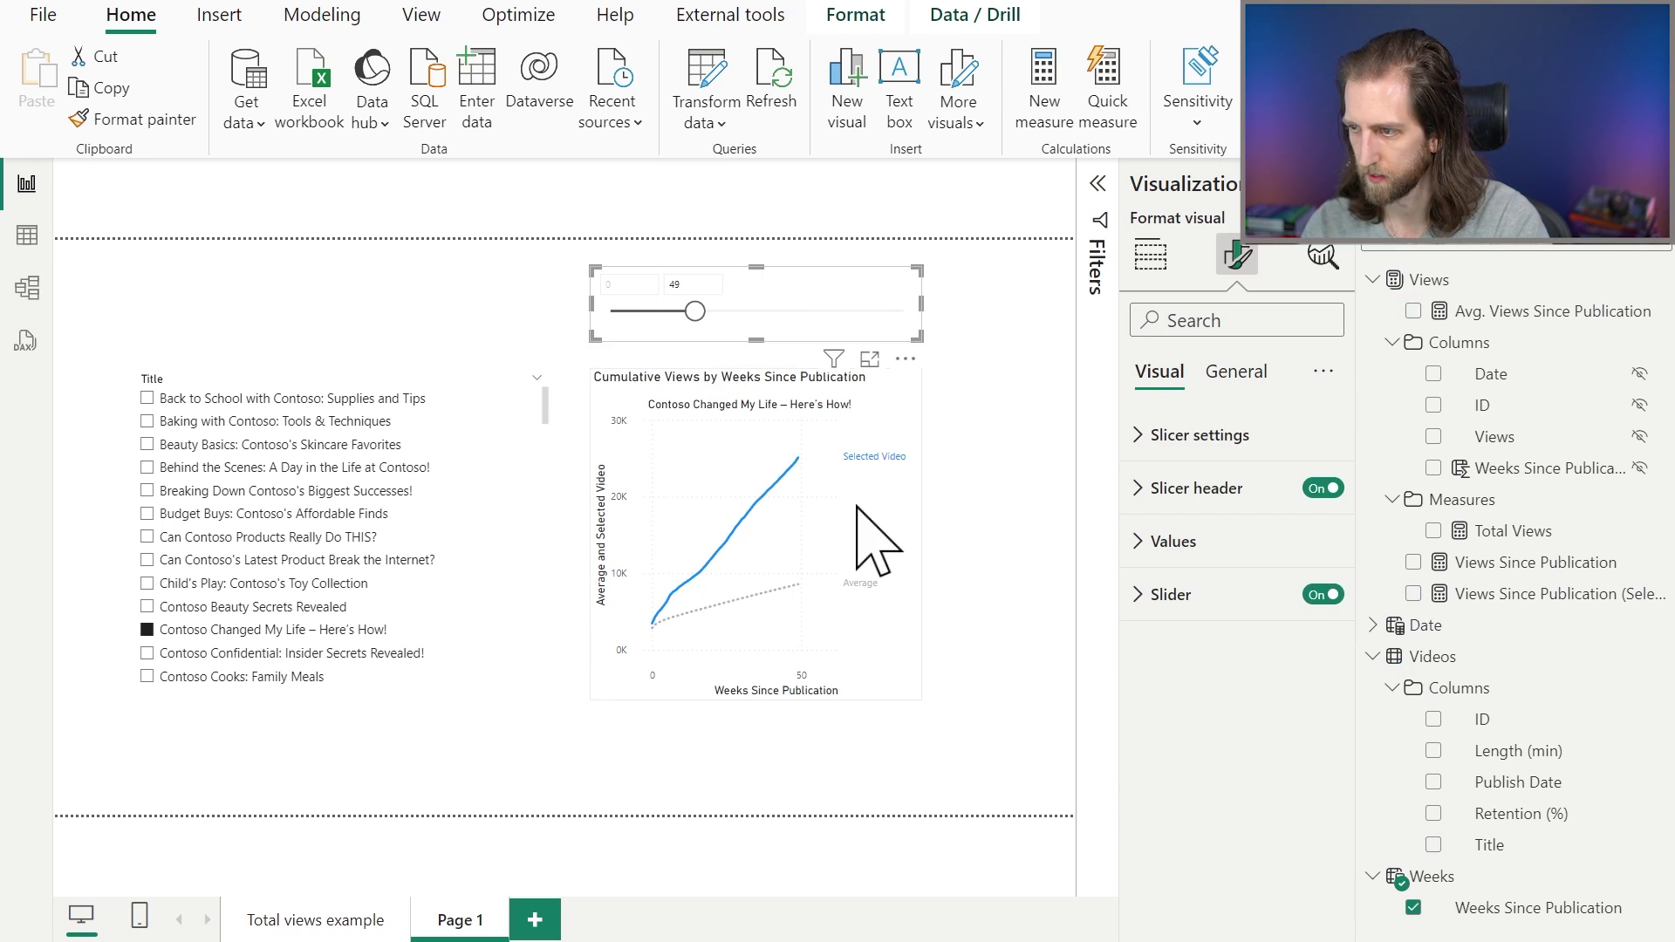
{"action": "left_click", "coordinate": [1003, 506]}
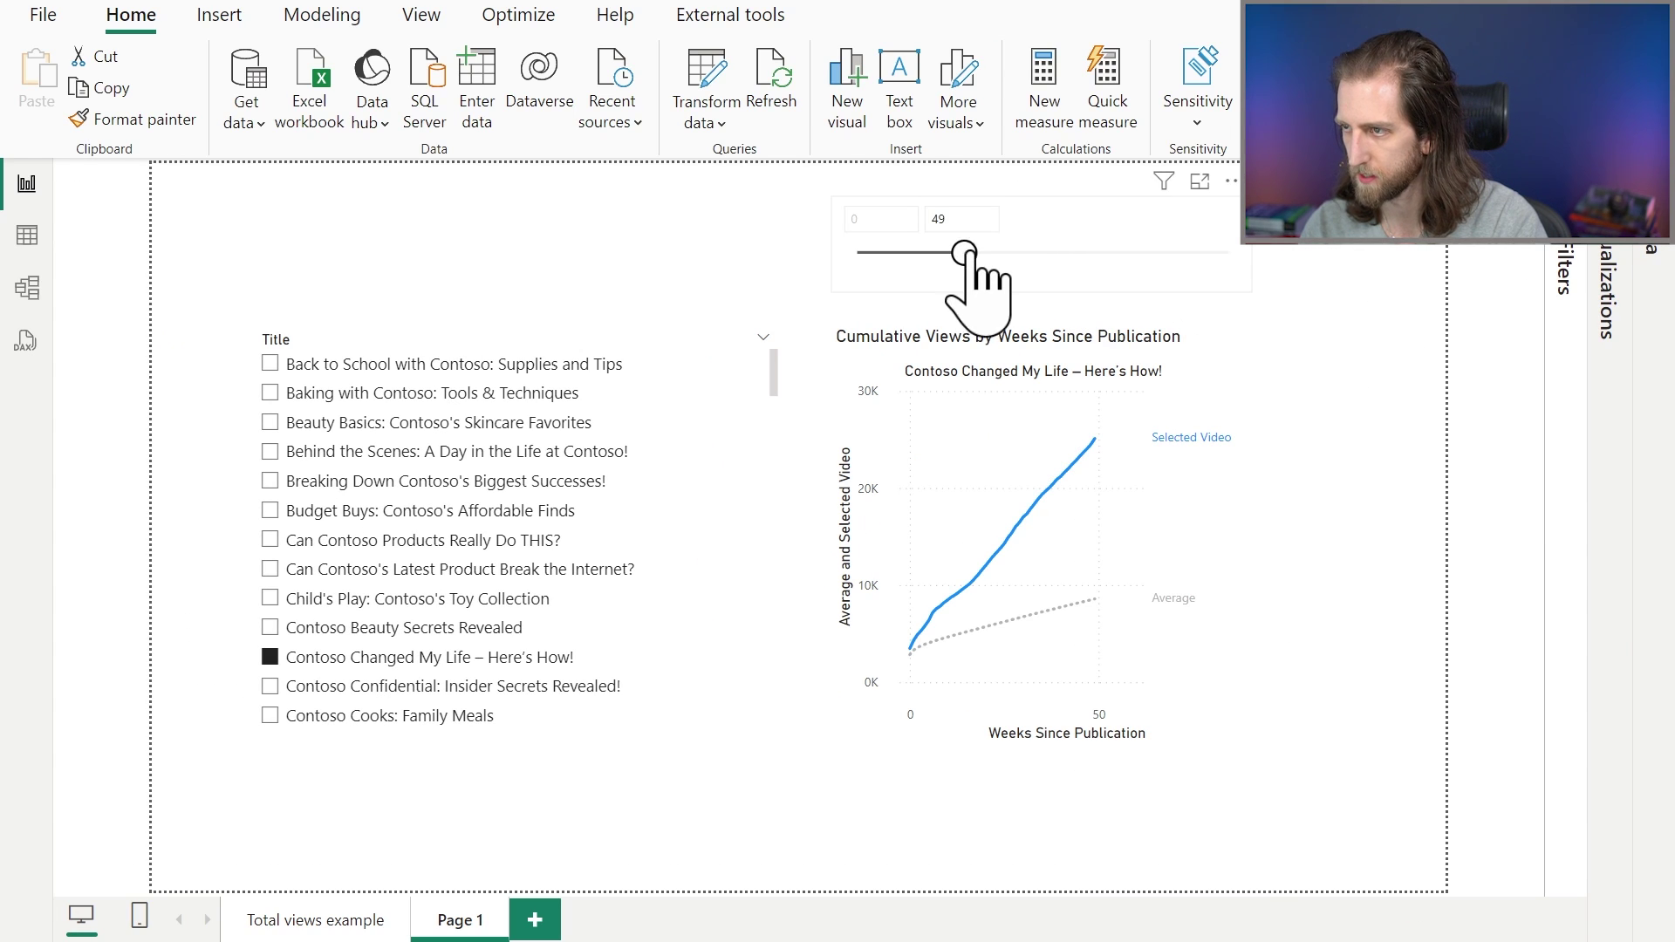
{"action": "mouse_move", "coordinate": [964, 253]}
{"action": "left_mouse_down"}
{"action": "mouse_move", "coordinate": [932, 253]}
{"action": "mouse_move", "coordinate": [967, 253]}
{"action": "left_mouse_up"}
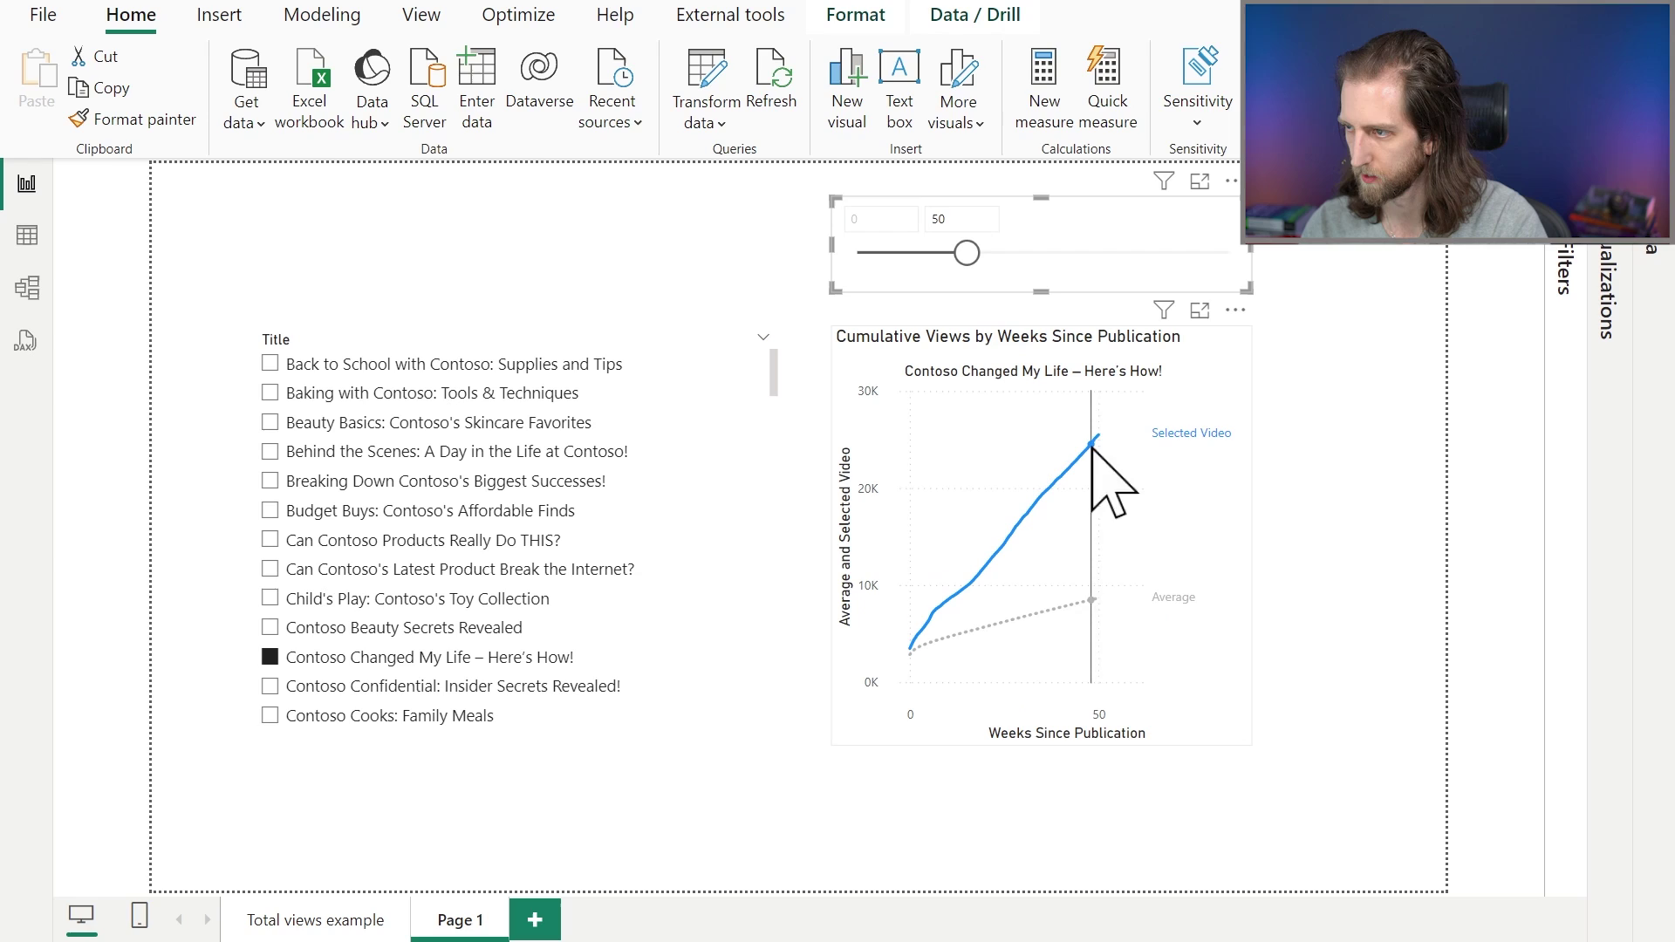
Step: Make the line chart's Small multiples title font color blue
{"action": "left_click", "coordinate": [999, 340]}
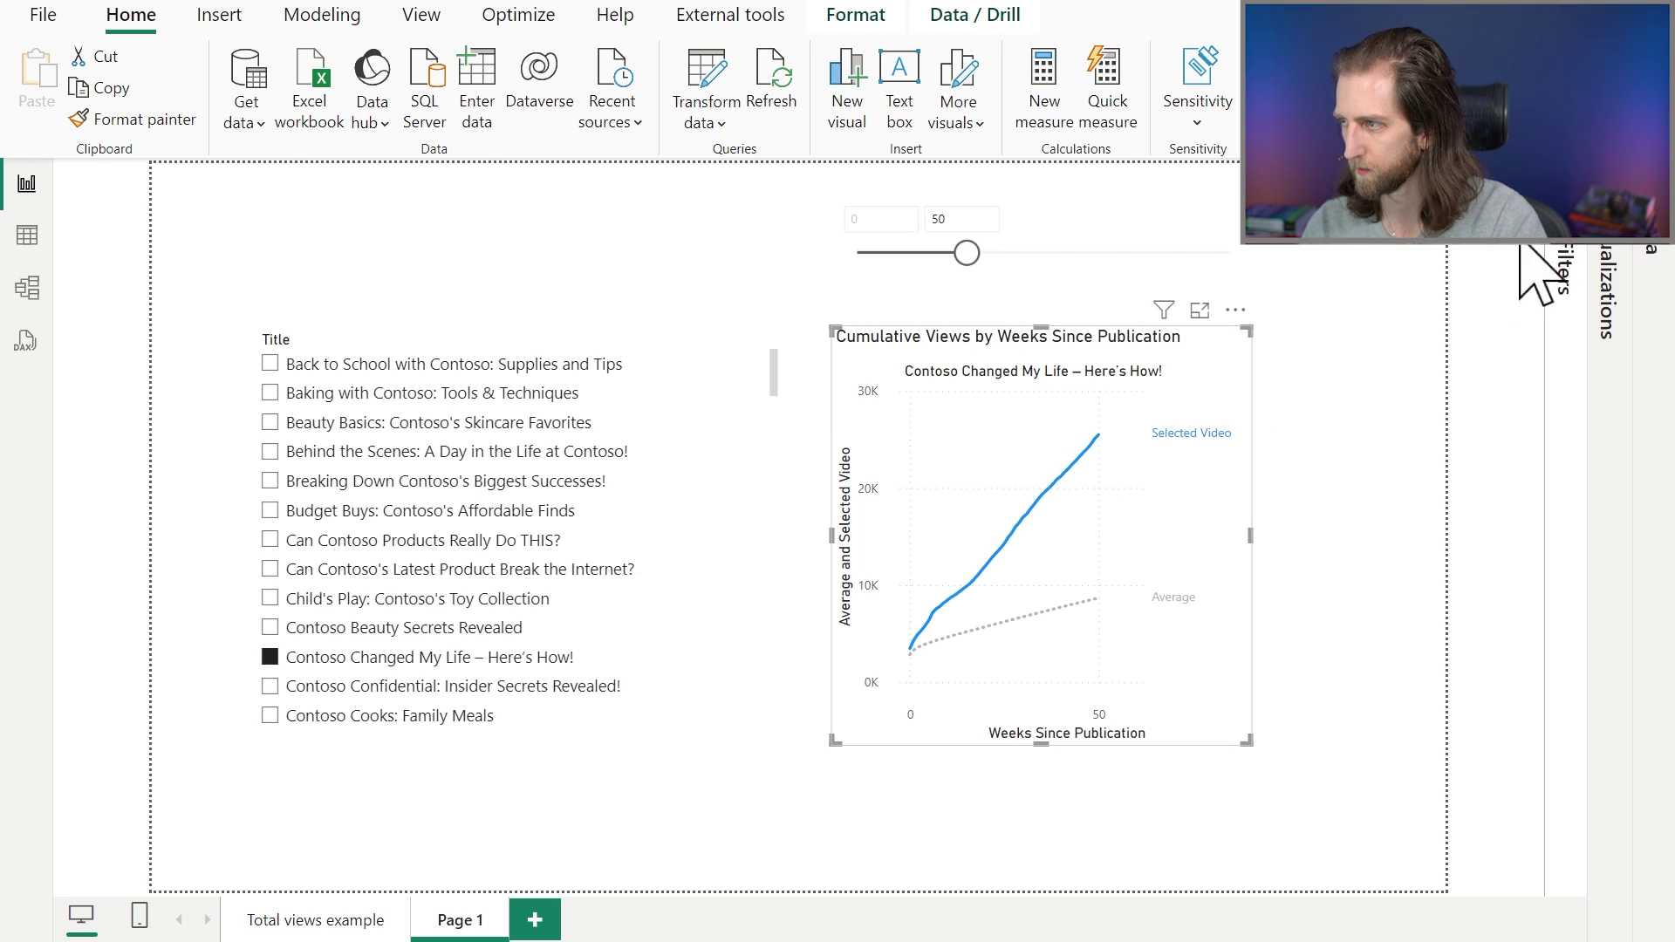
{"action": "left_click", "coordinate": [1627, 253]}
{"action": "left_click", "coordinate": [1507, 262]}
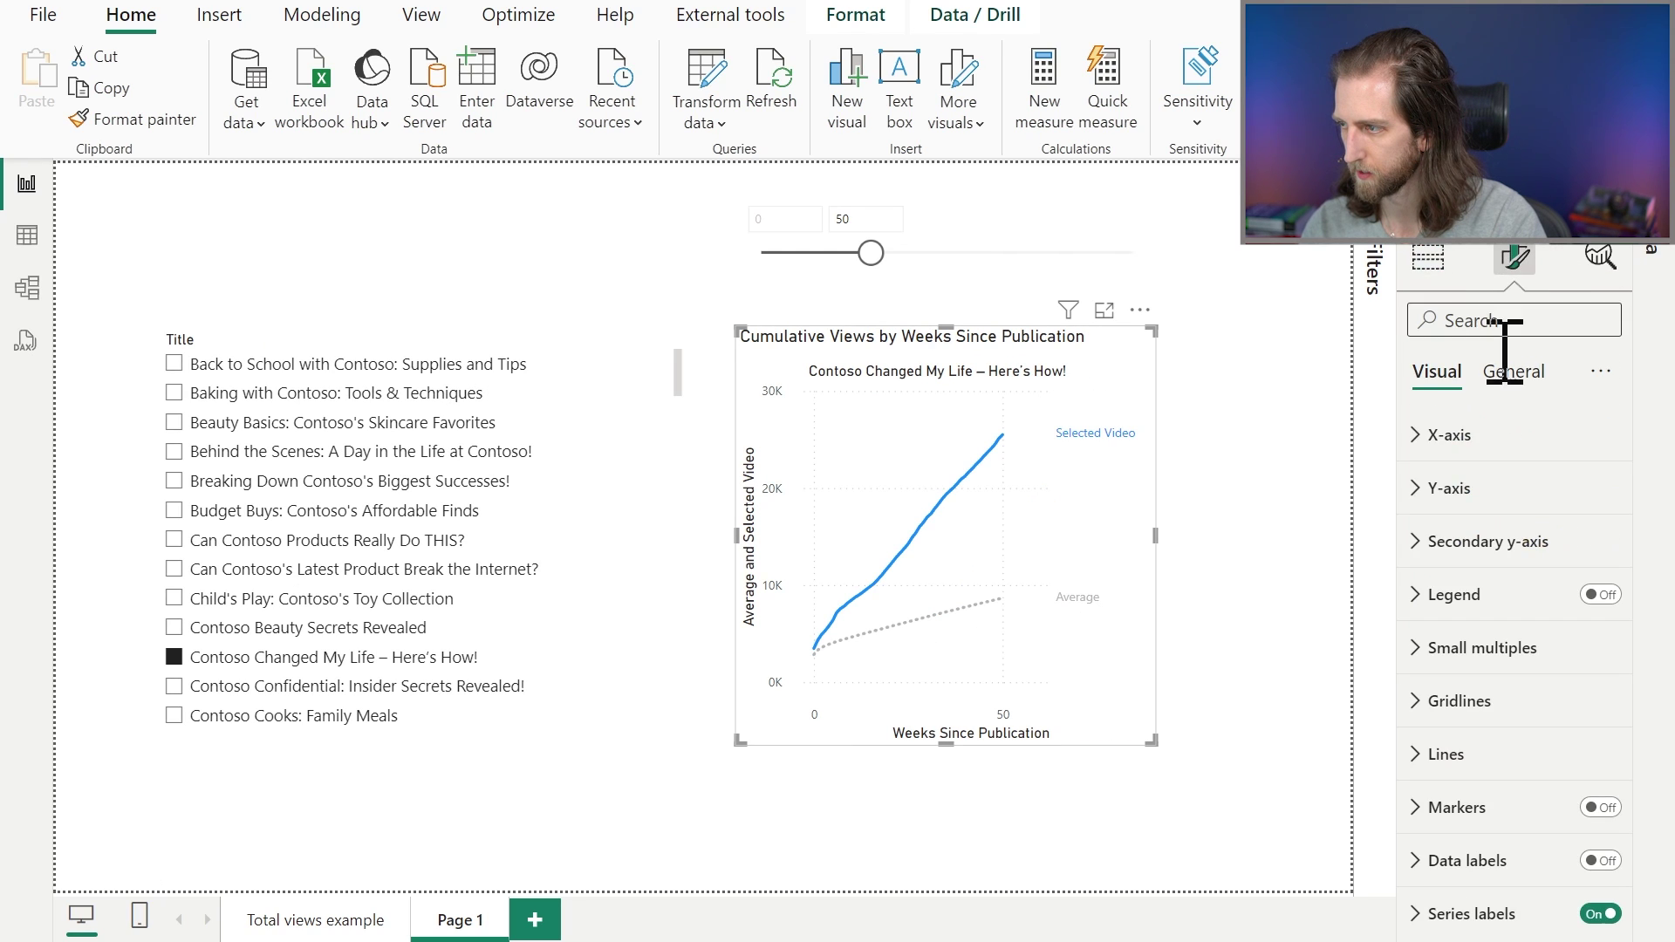
{"action": "left_click", "coordinate": [1483, 648]}
{"action": "scroll", "coordinate": [1526, 728], "scroll_direction": "down", "scroll_amount": 5}
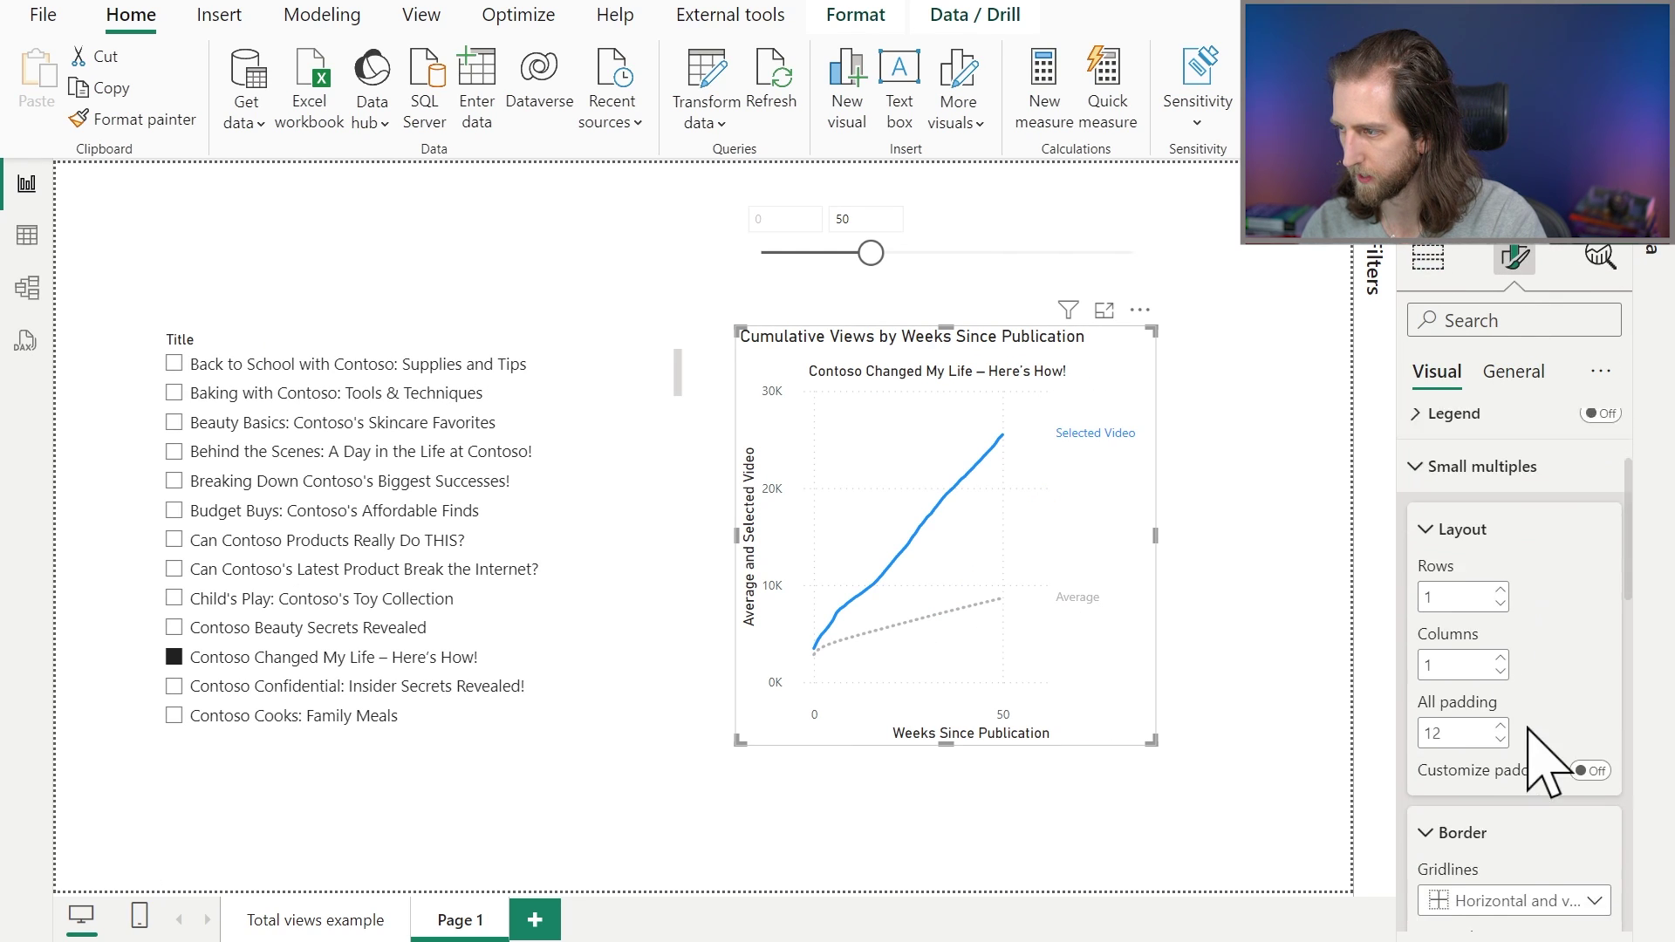
{"action": "scroll", "coordinate": [1531, 741], "scroll_direction": "down", "scroll_amount": 4}
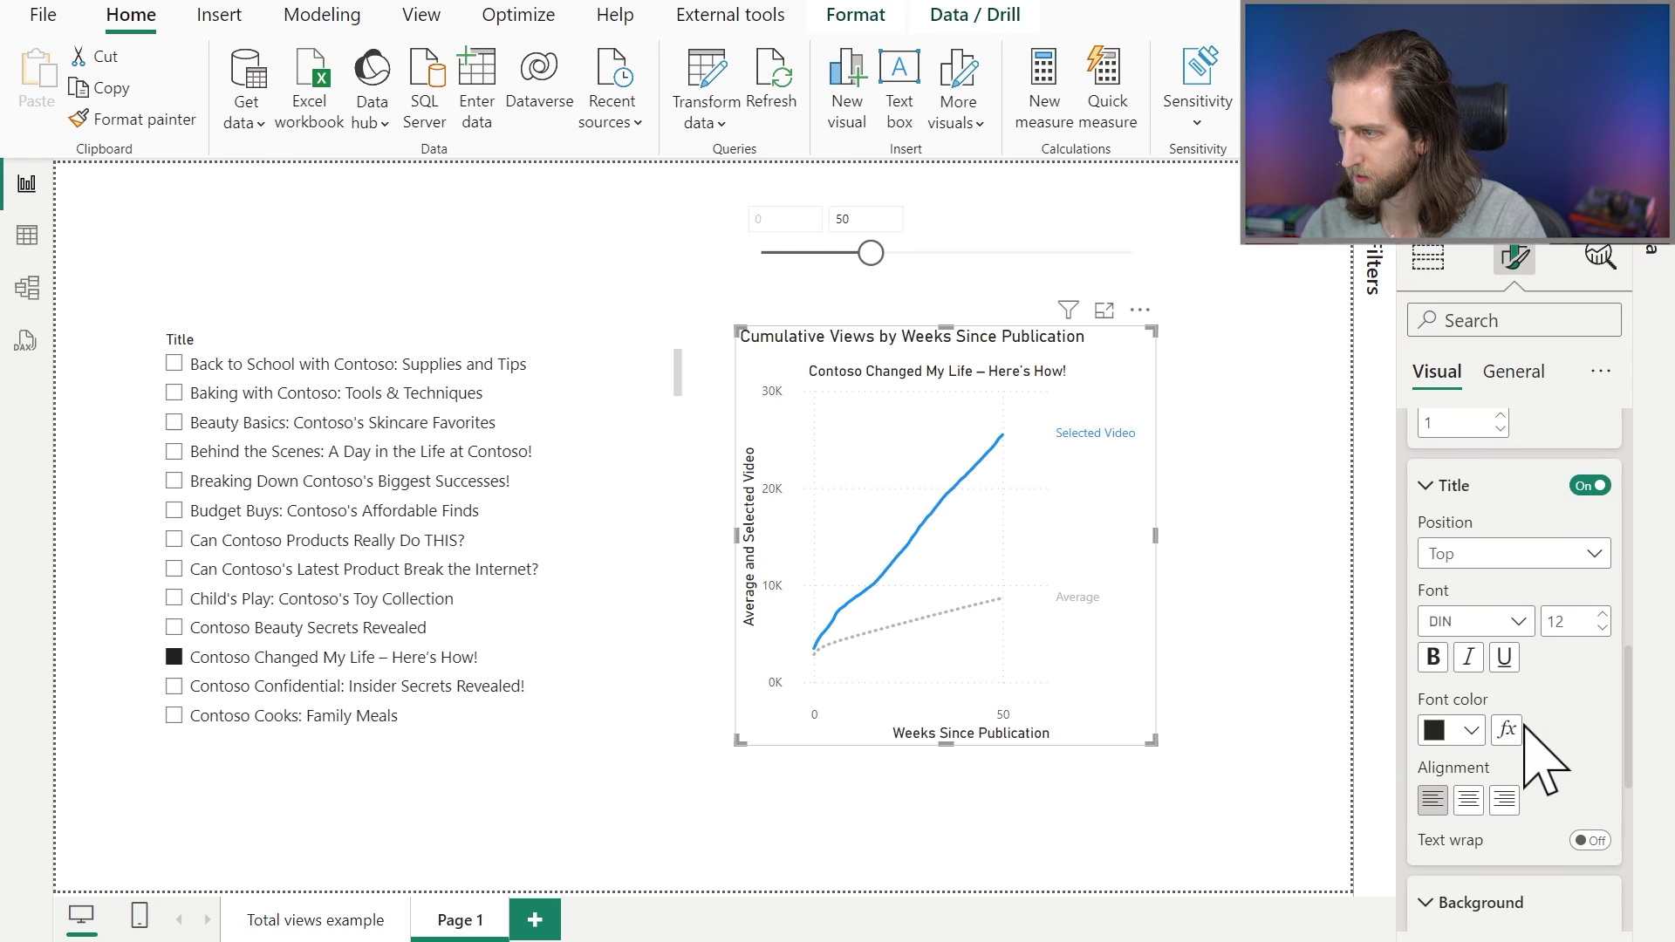
{"action": "left_click", "coordinate": [1471, 729]}
{"action": "left_click", "coordinate": [1356, 316]}
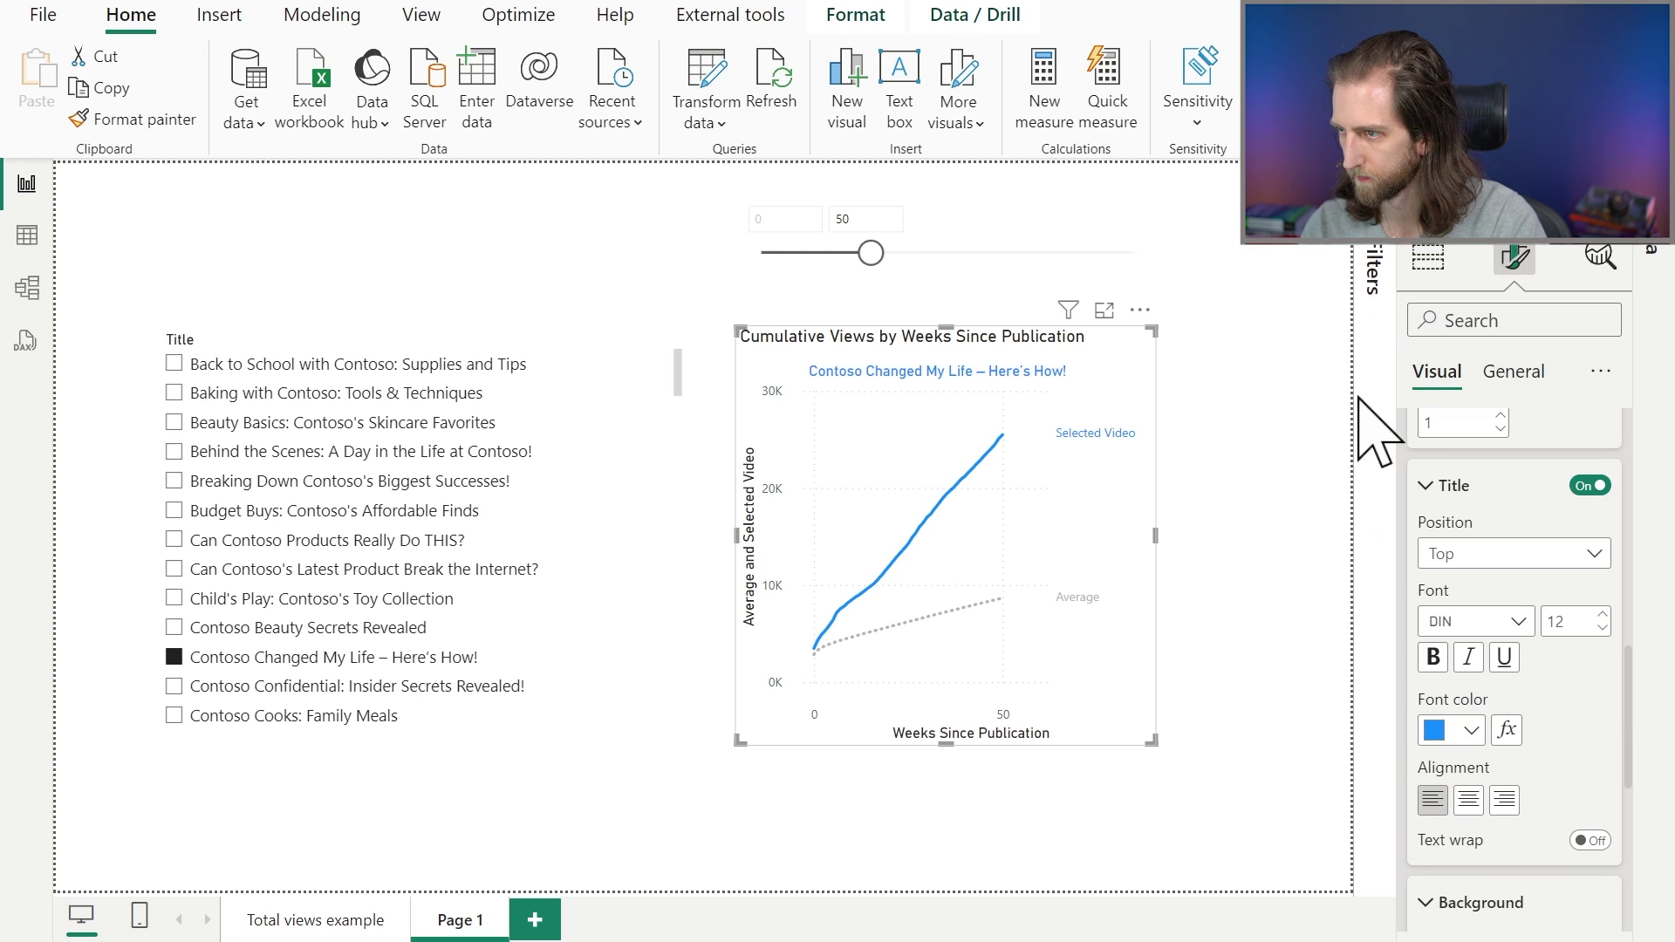
{"action": "left_click", "coordinate": [1624, 255]}
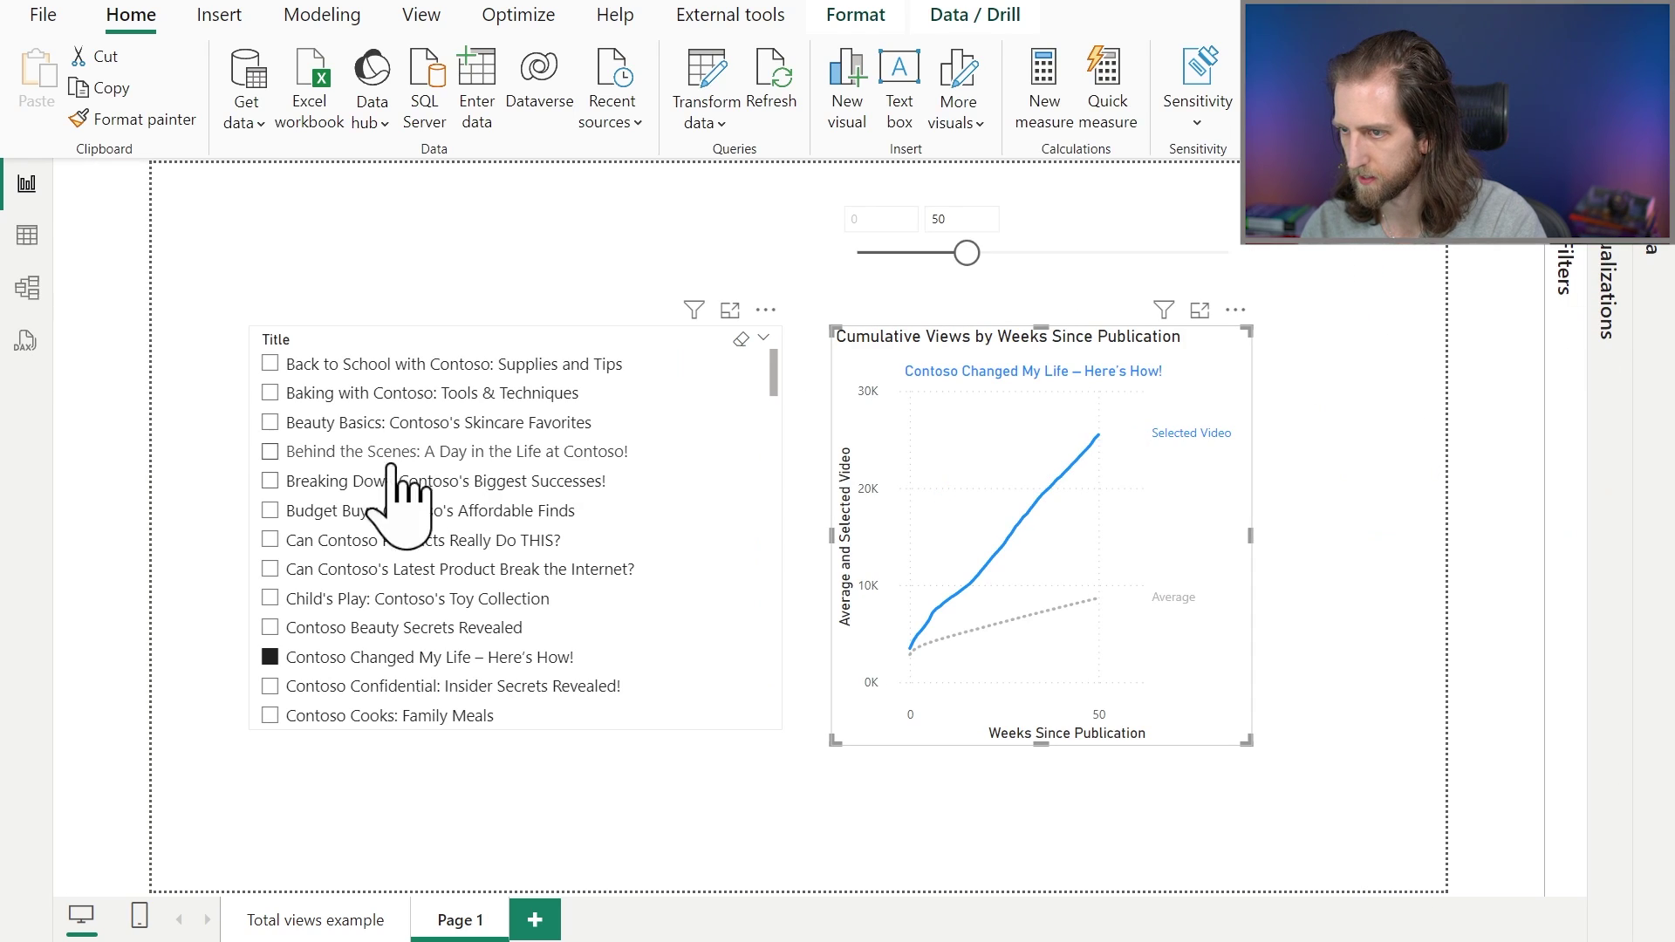
Step: Try Budget Buys and Behind the Scenes, then settle on 'Can Contoso Products Really Do THIS?'
{"action": "left_click", "coordinate": [353, 510]}
{"action": "left_click", "coordinate": [366, 451]}
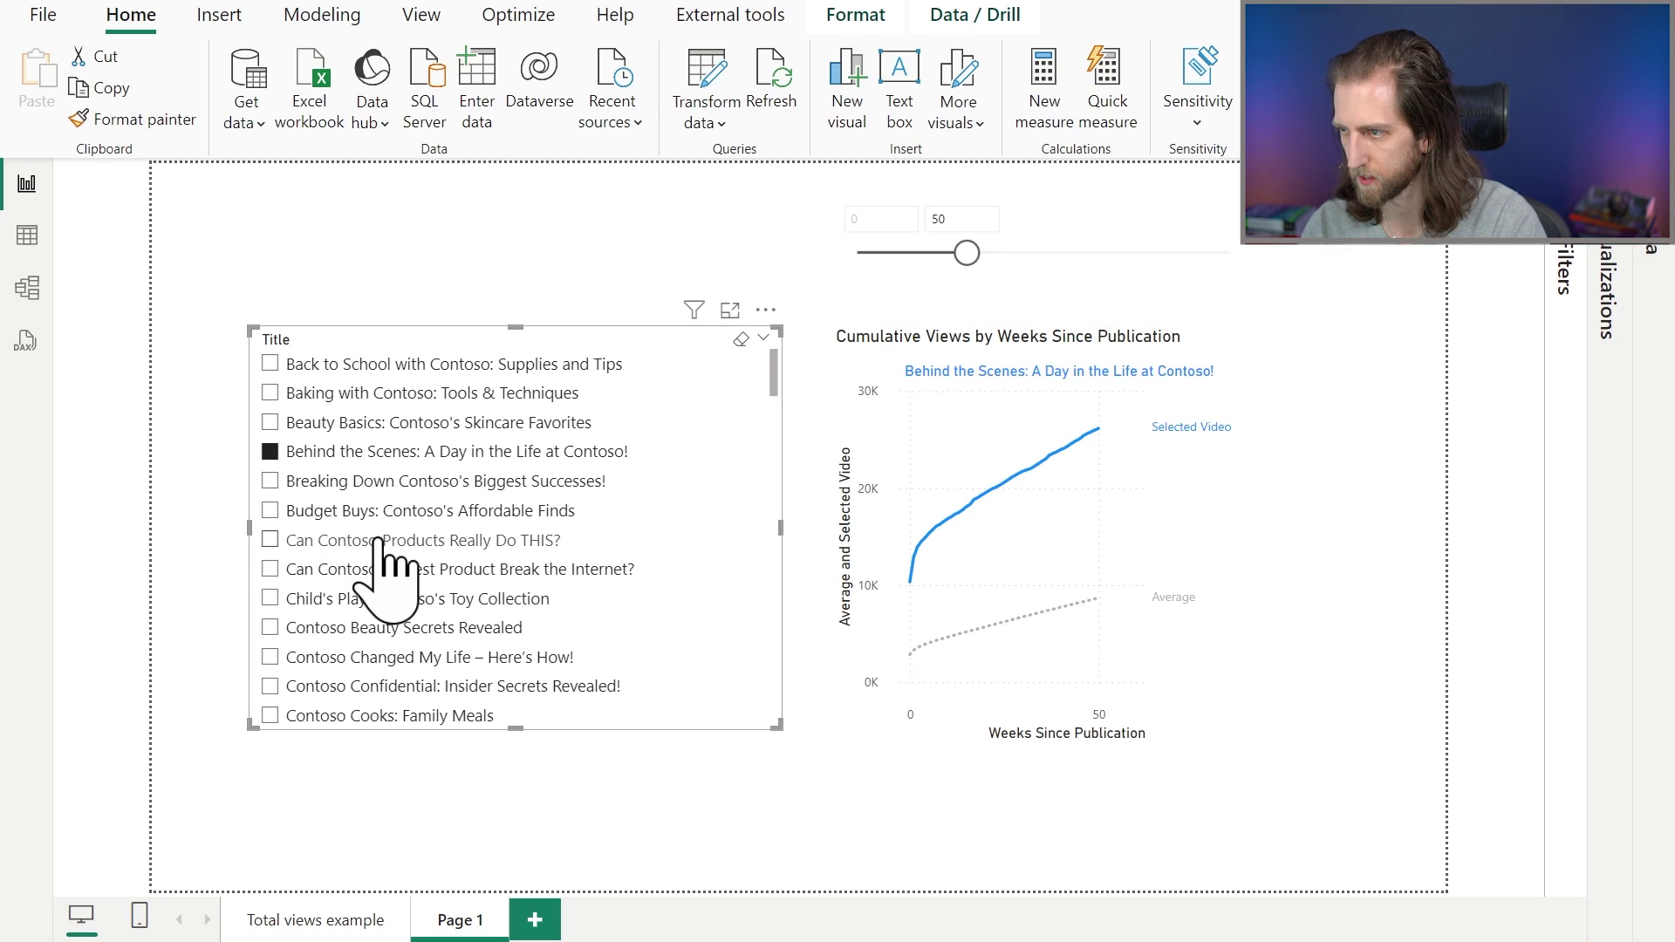
{"action": "left_click", "coordinate": [367, 540]}
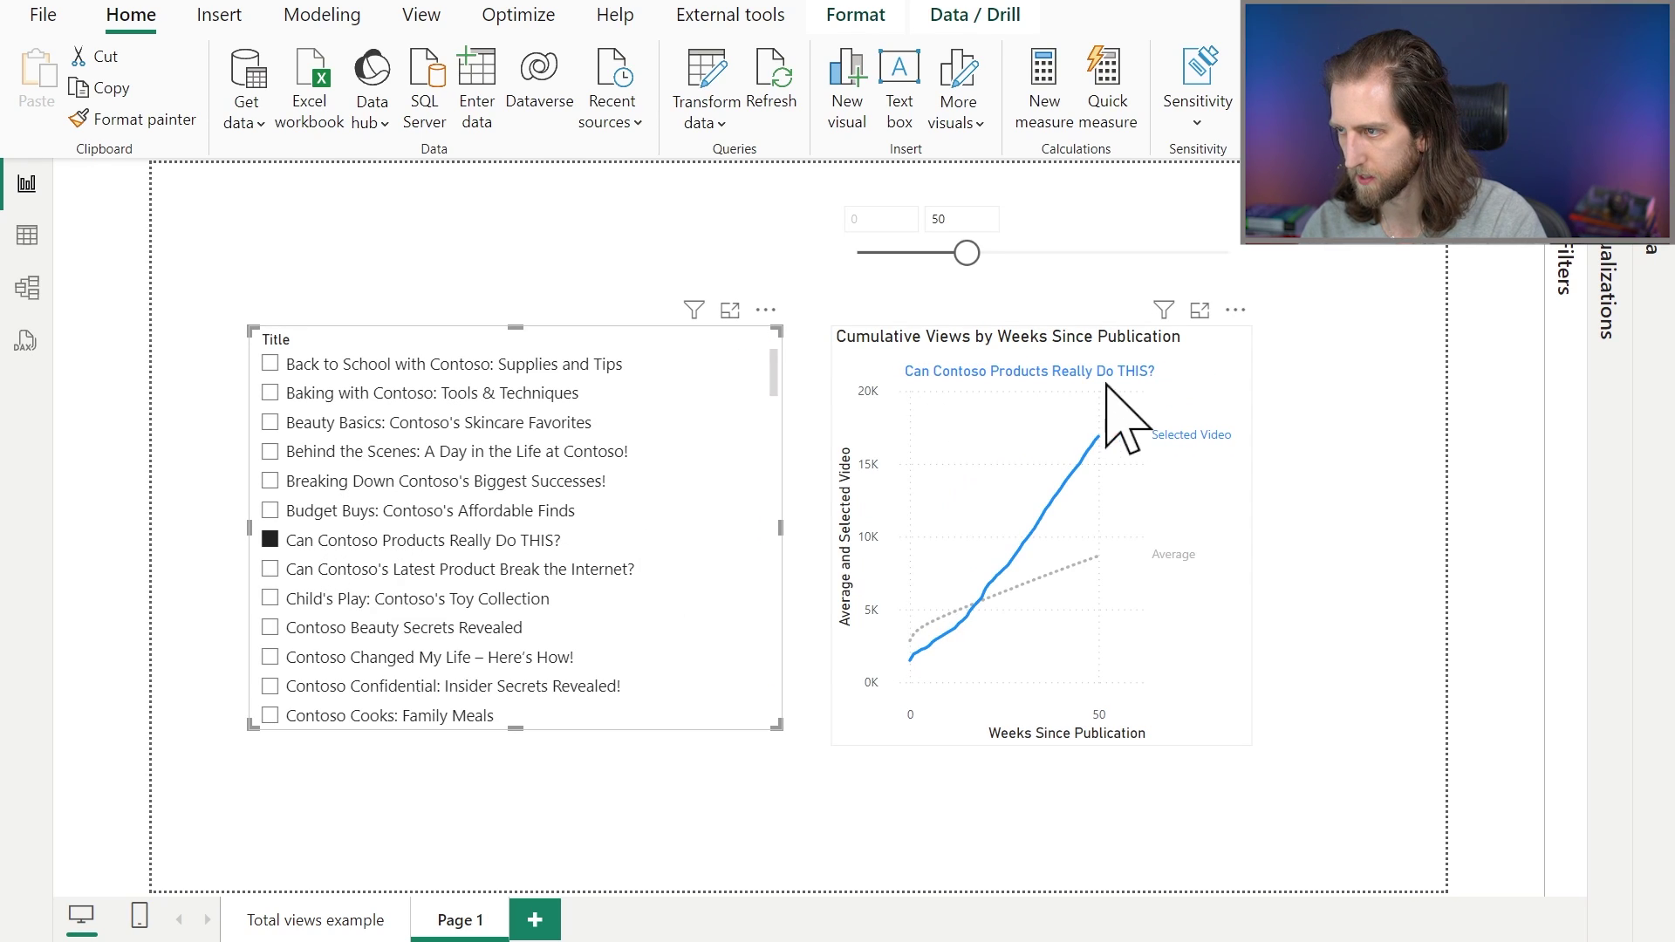